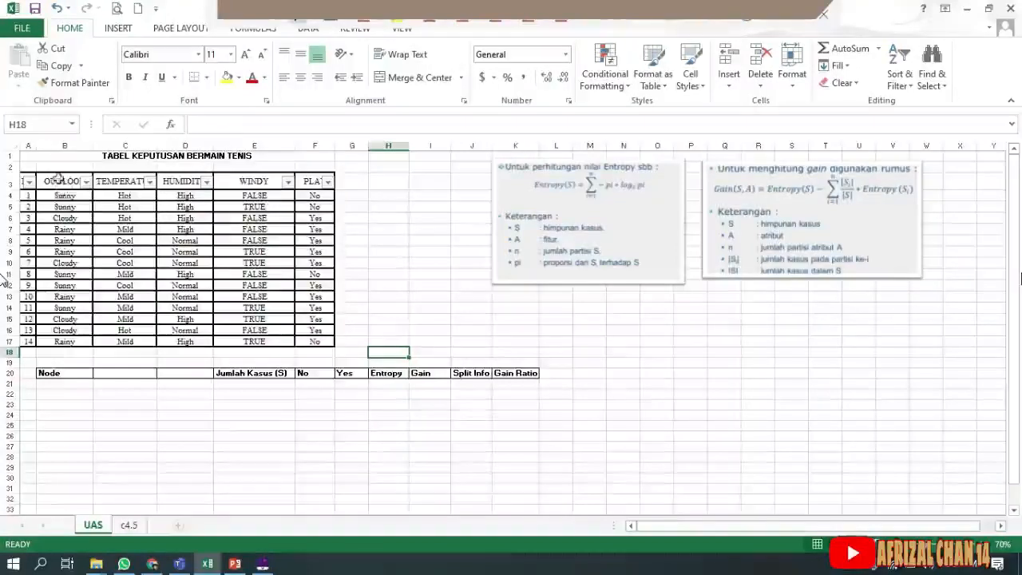
click(57, 180)
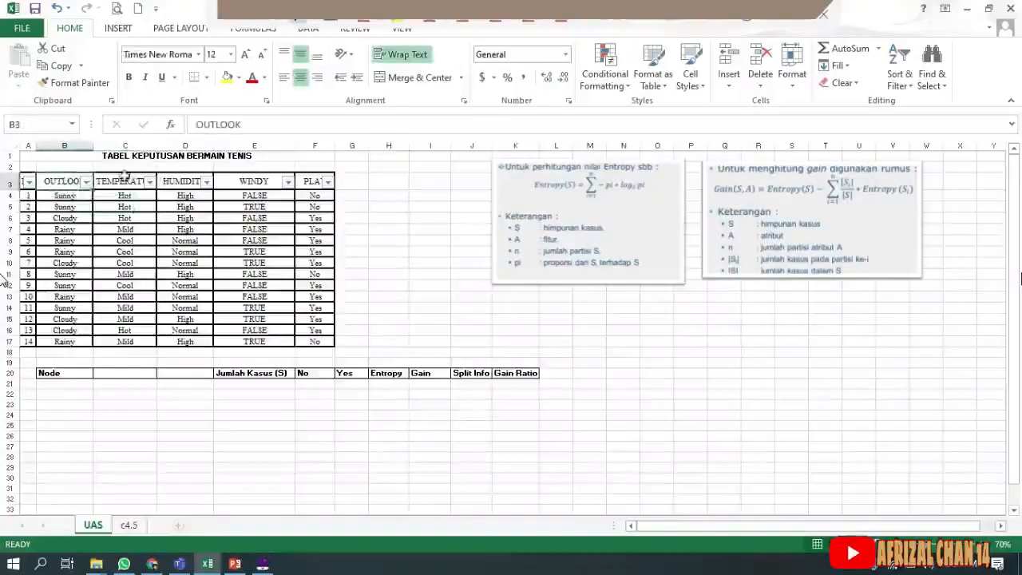
click(309, 181)
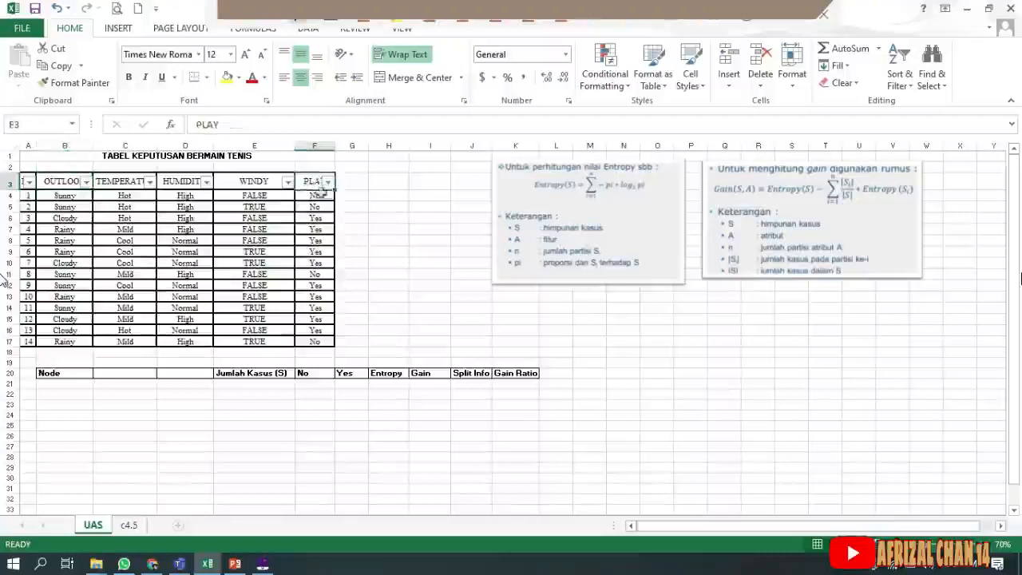
click(353, 228)
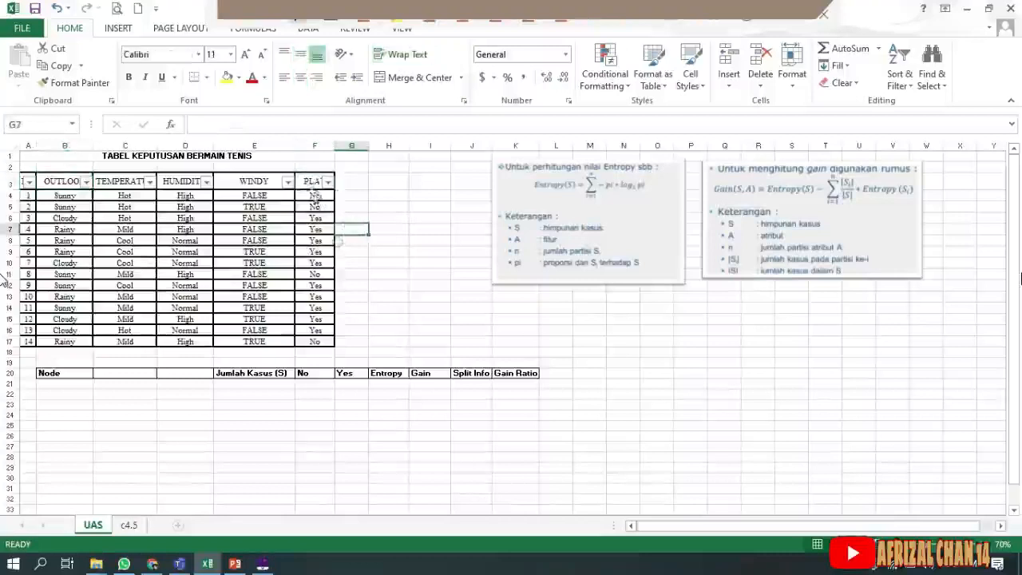
- Start the calculation table's first row with the label Total in C21 and 14 under Jumlah Kasus (S)
click(102, 391)
click(74, 391)
click(107, 384)
click(76, 384)
click(132, 384)
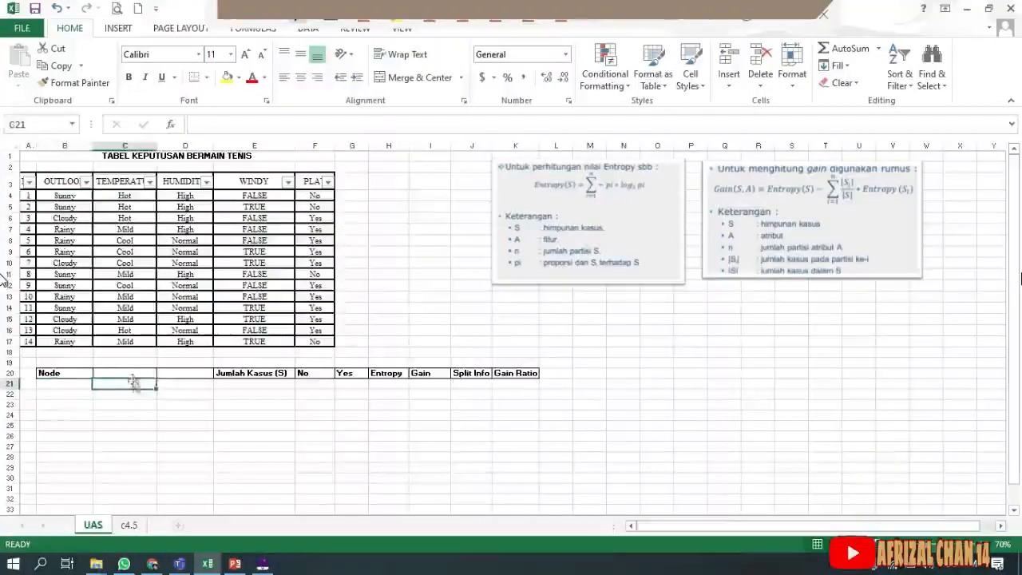
text(Tota)
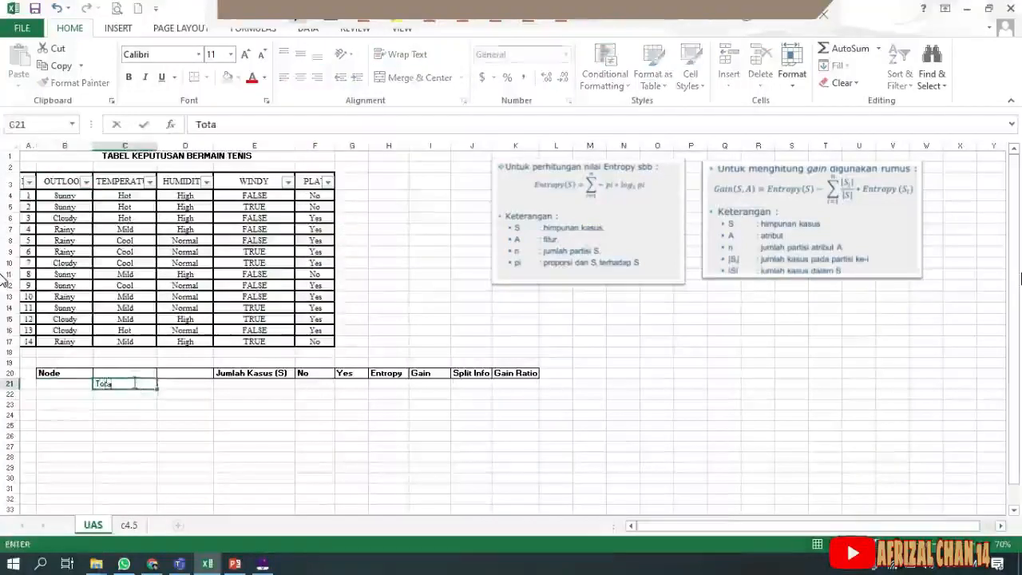
key(Tab)
key(Tab)
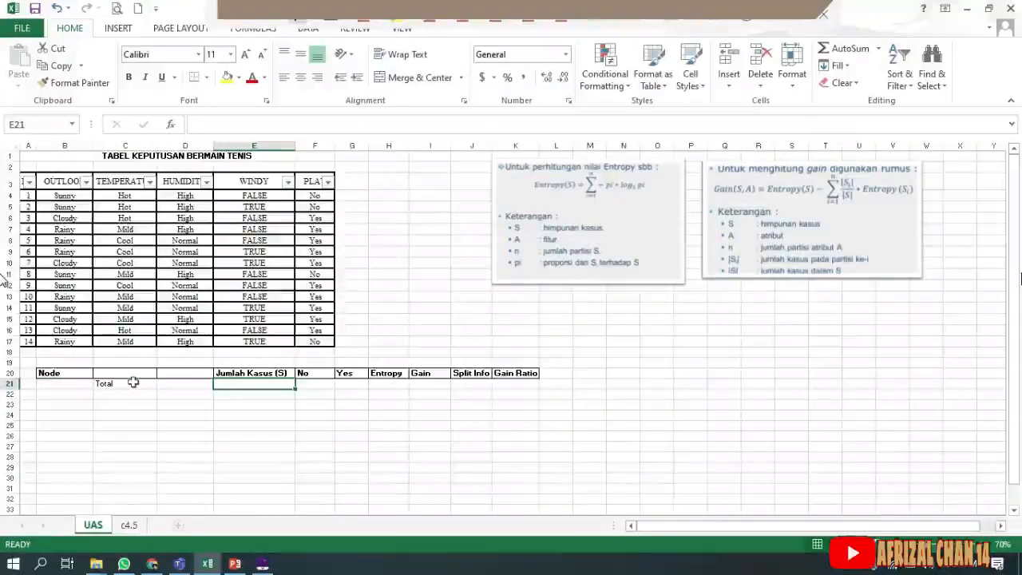
text(14)
key(Tab)
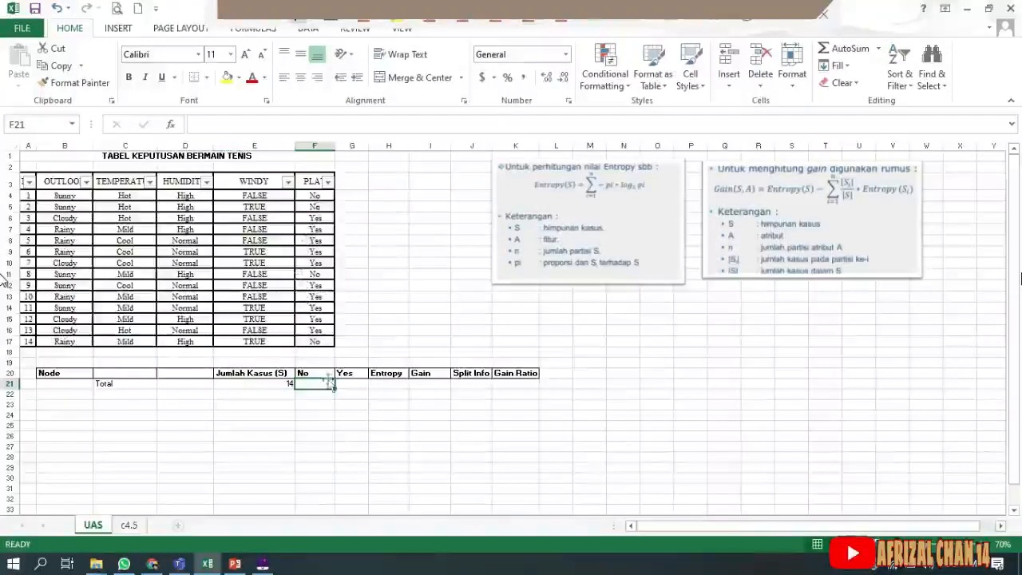
- Count the No and Yes results in the PLAY column and enter 4 for No and 10 for Yes in the Total row
drag(313, 195, 314, 207)
click(314, 207)
click(321, 341)
click(328, 274)
click(313, 382)
text(3)
key(BackSpace)
text(4)
key(Tab)
text(10)
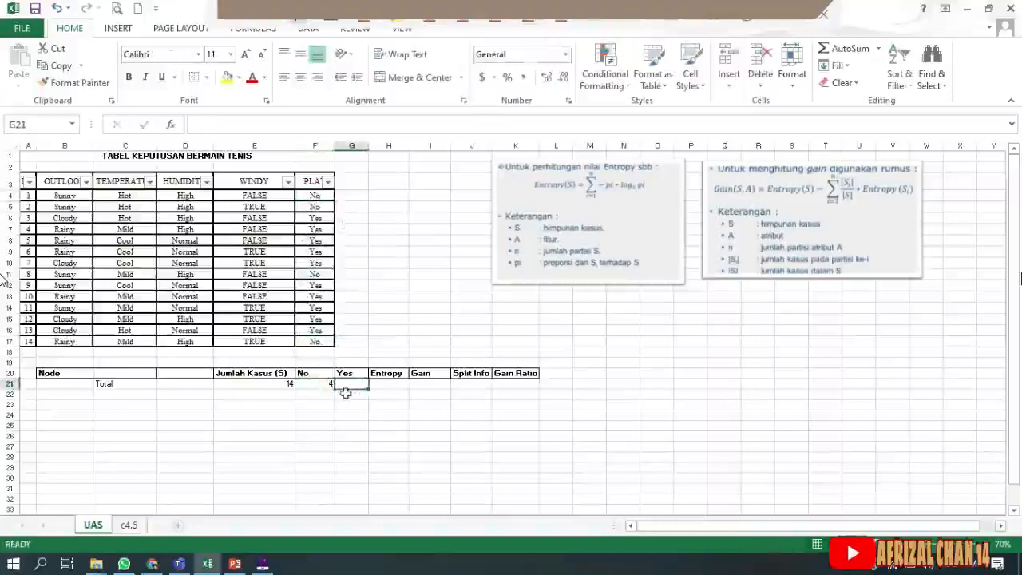
key(Return)
- Enter the attribute label Outlook in C22, directly below Total
key(Left)
key(Left)
key(Left)
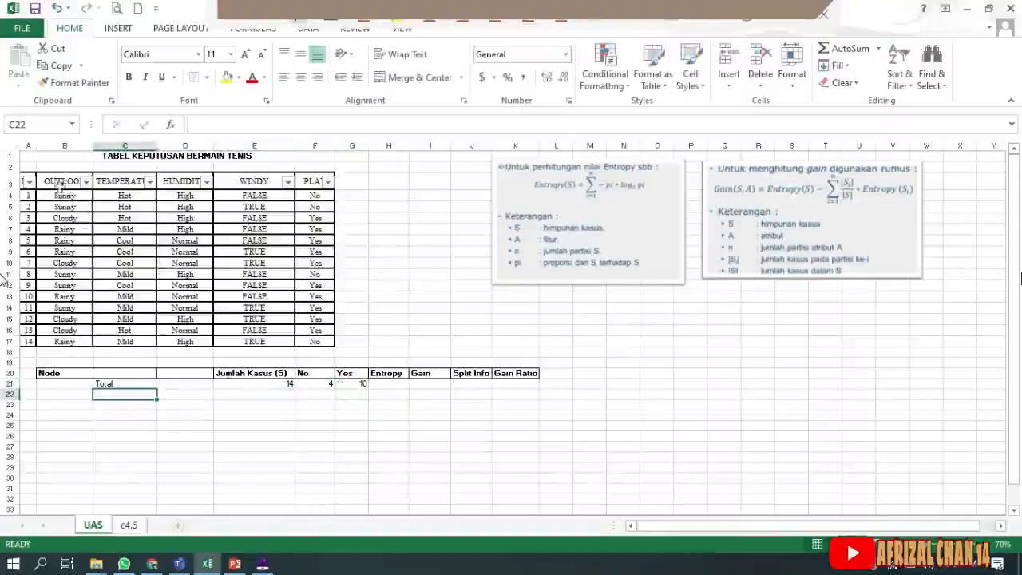
click(64, 195)
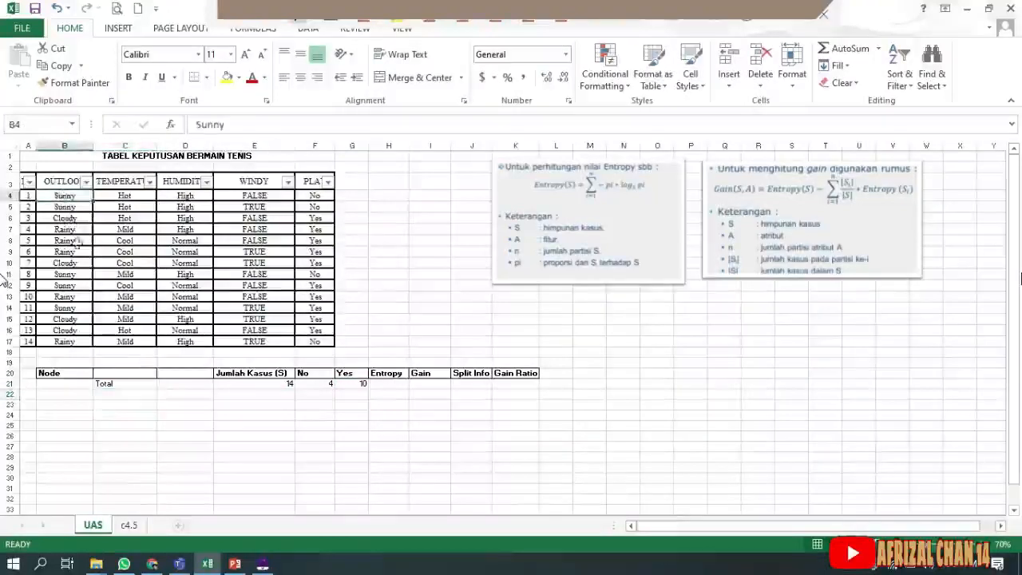
click(119, 402)
click(118, 384)
click(111, 394)
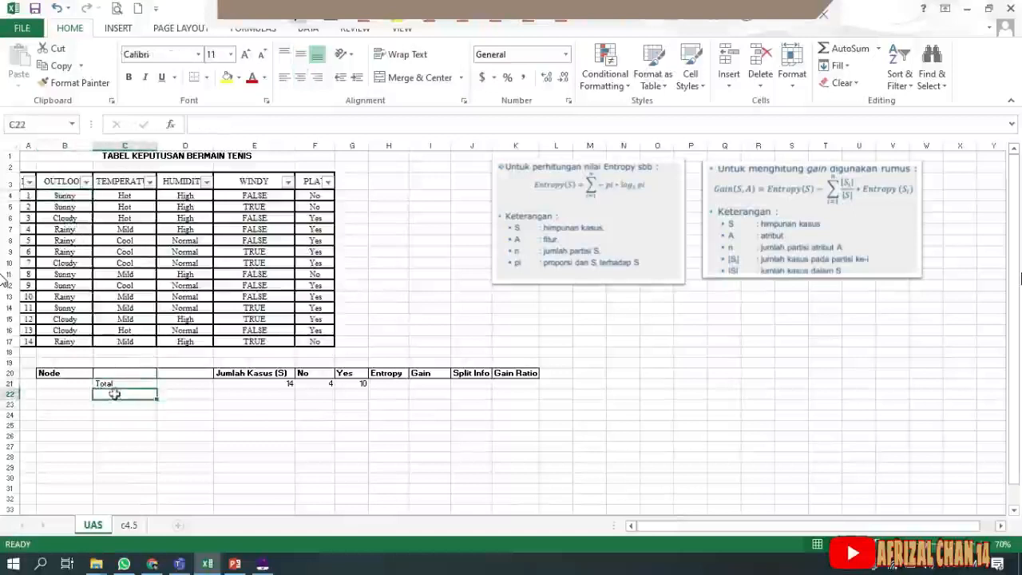
text(Outlook)
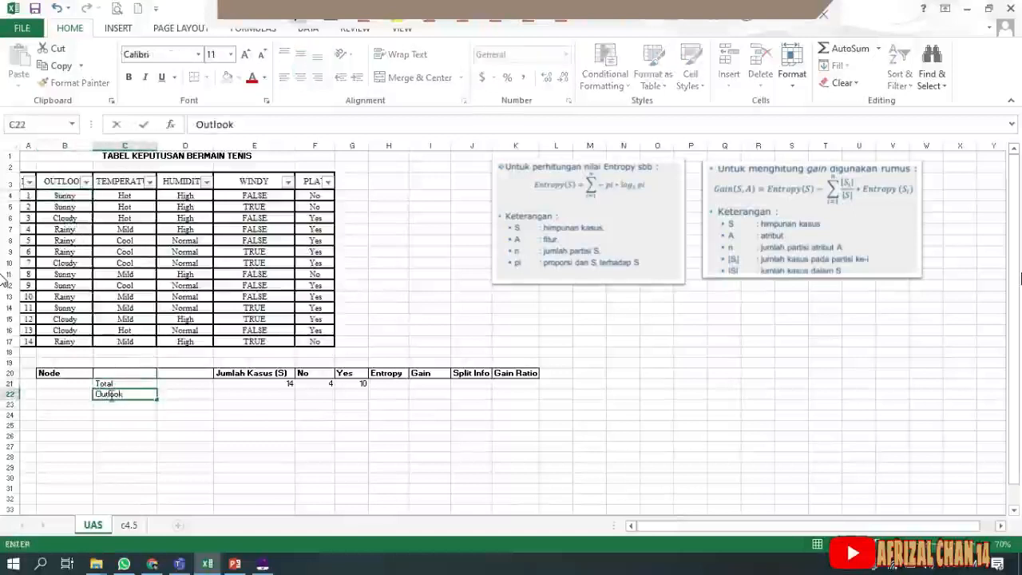
key(Tab)
- List the Outlook categories Cloudy, Rainy and Sunny in D23 to D25
key(Down)
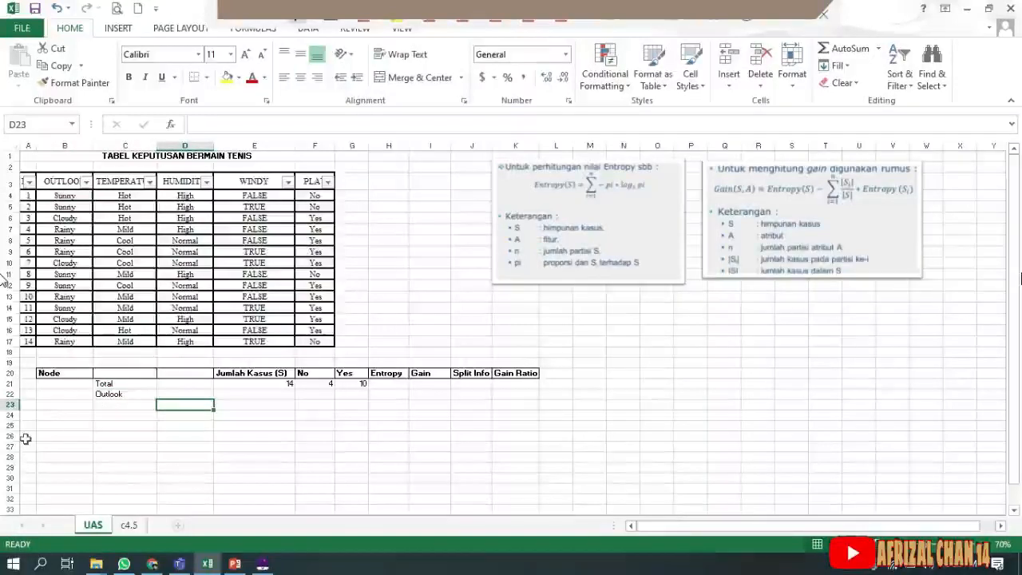
text(Cloudy)
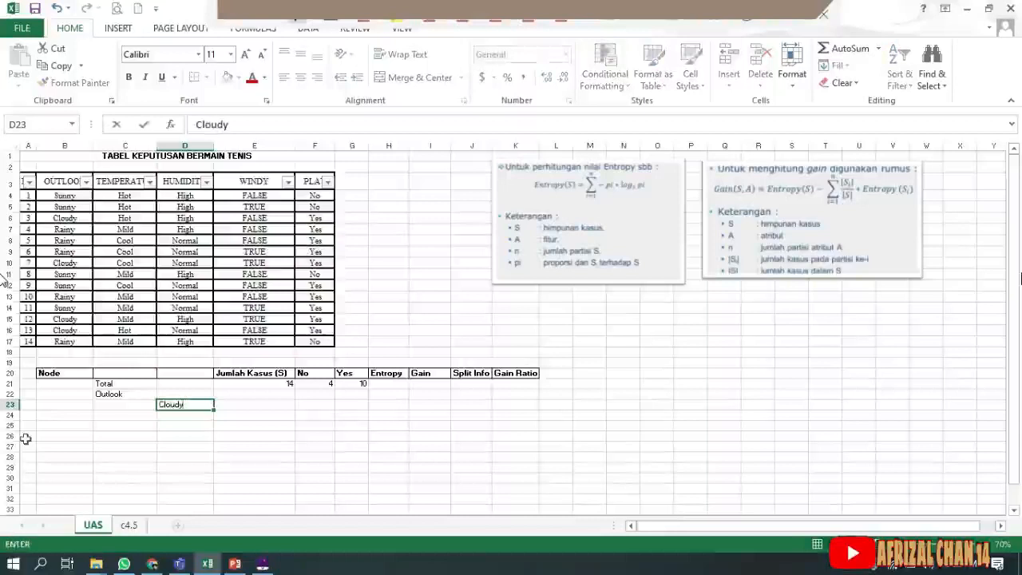
key(Return)
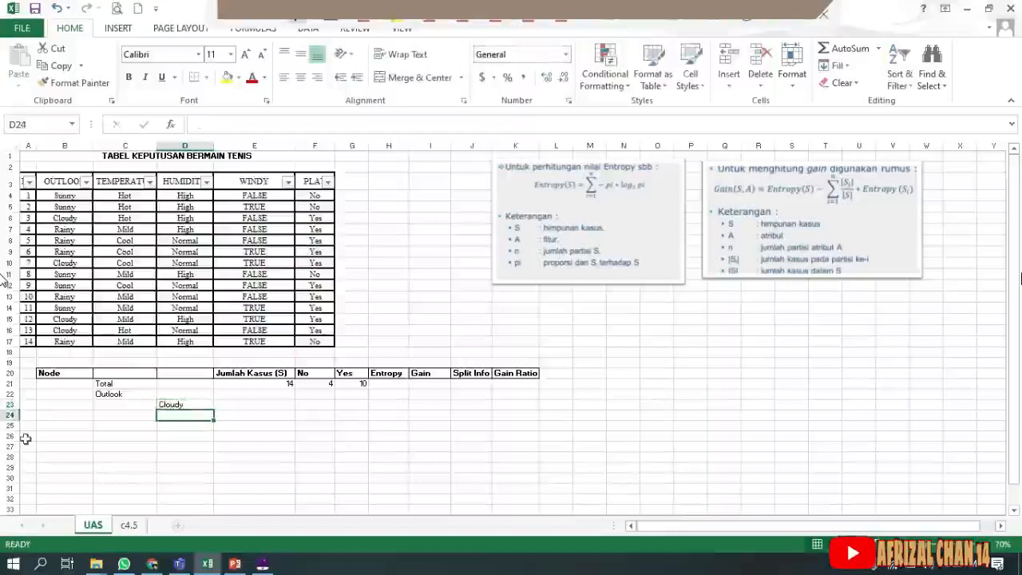
text(S)
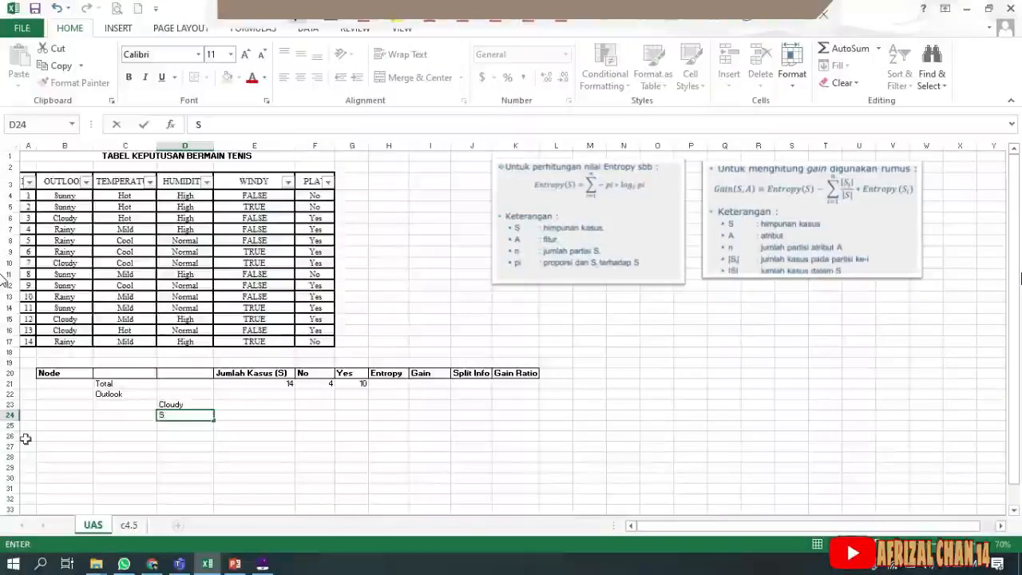
text(un)
key(BackSpace)
key(BackSpace)
key(BackSpace)
text(Rainy)
key(Return)
text(Sunny)
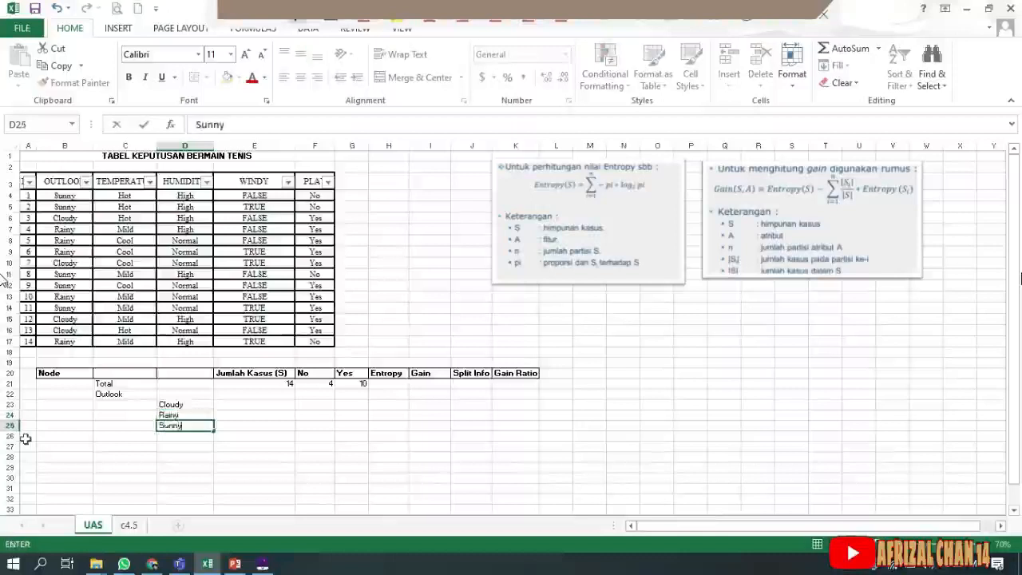
key(Return)
- Enter the attribute label Temperature in C26, below the Outlook group
key(Left)
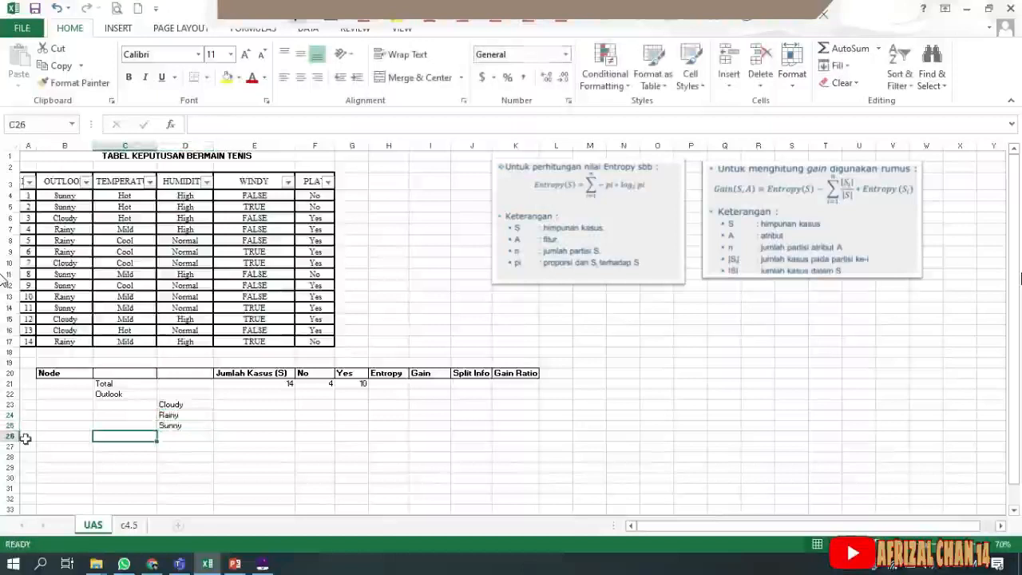
text(Tempera)
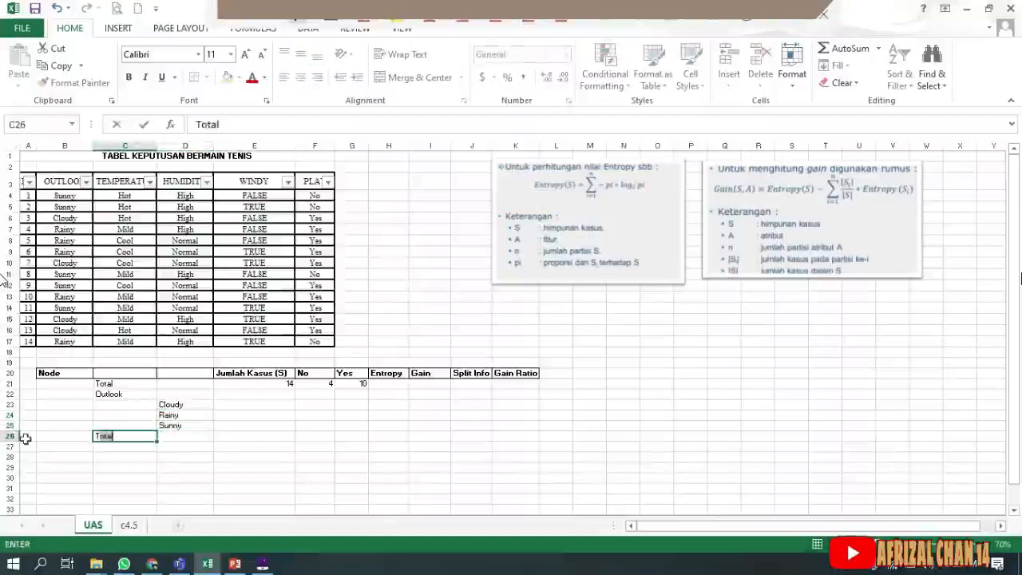
text(ture)
key(Tab)
key(Down)
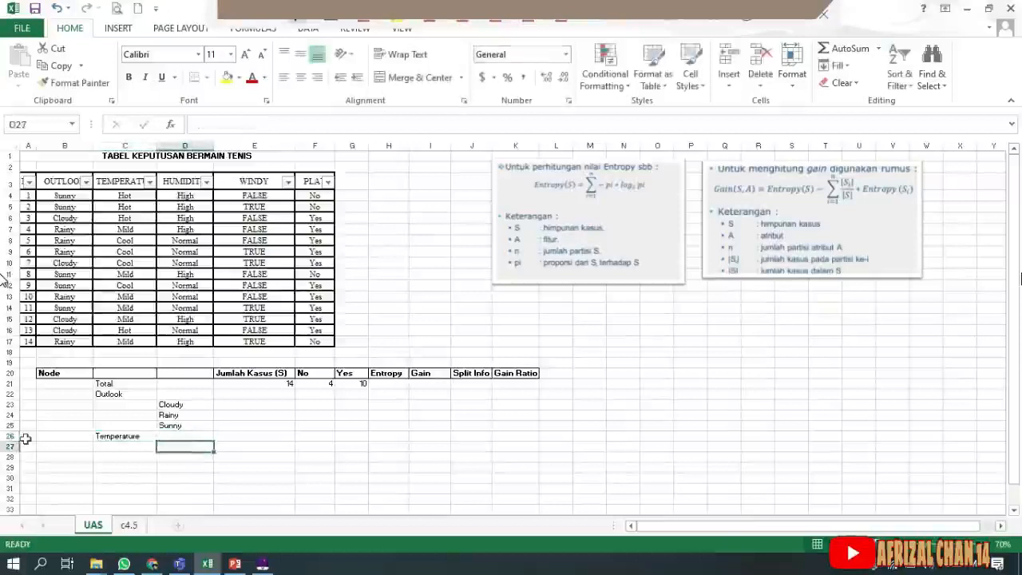
key(Down)
key(Up)
key(Down)
key(Down)
key(Down)
key(Up)
key(Up)
key(Up)
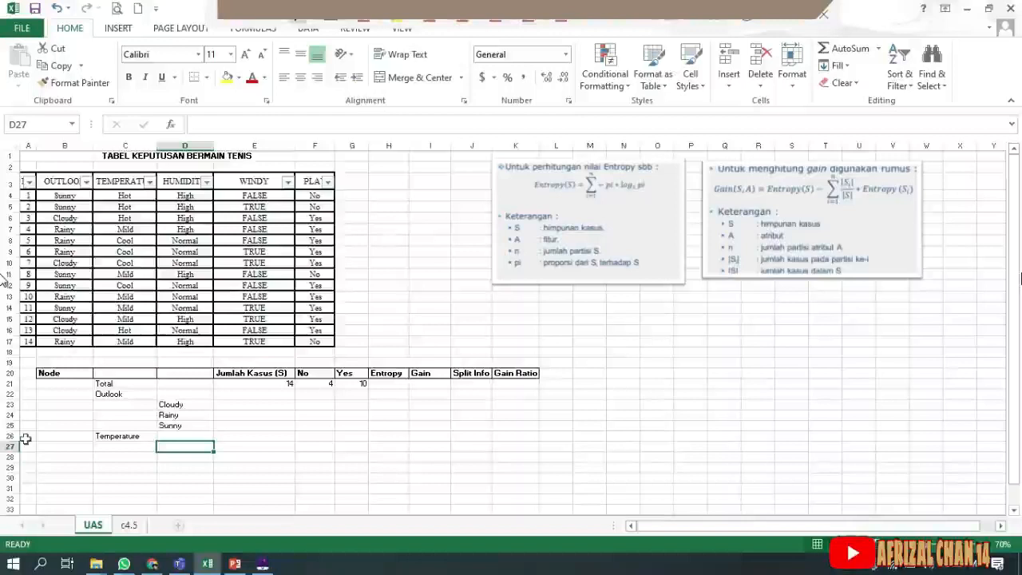
- List the Temperature categories Cool, Hot and Mild in D27 to D29
text(Cool)
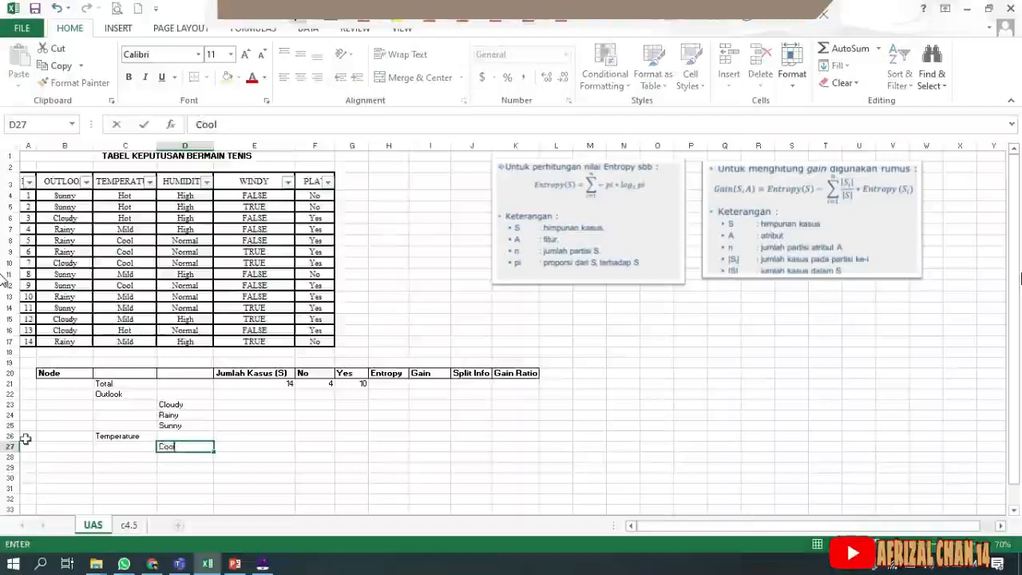
key(Return)
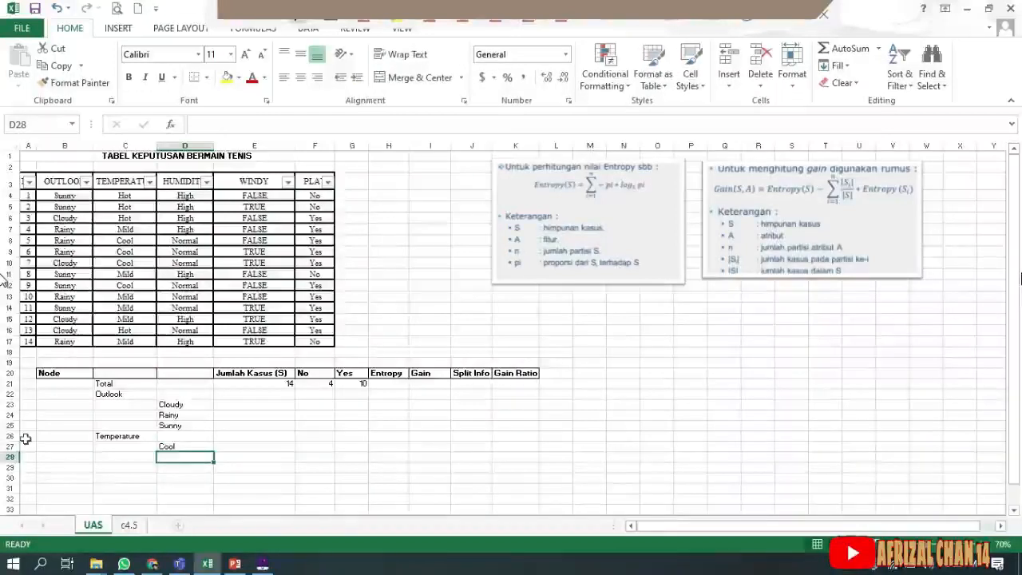
text(Hot)
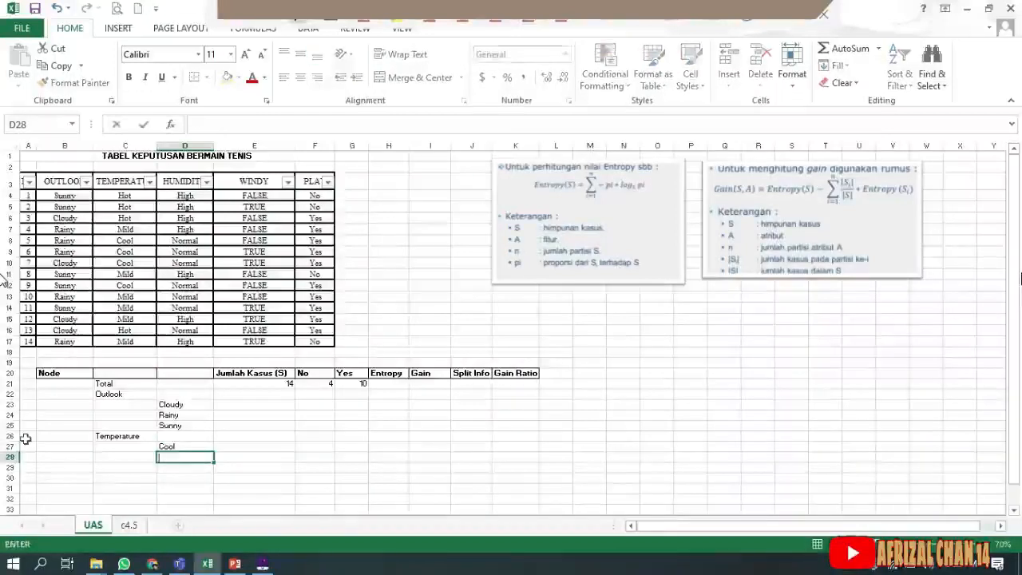
key(Return)
text(Mild)
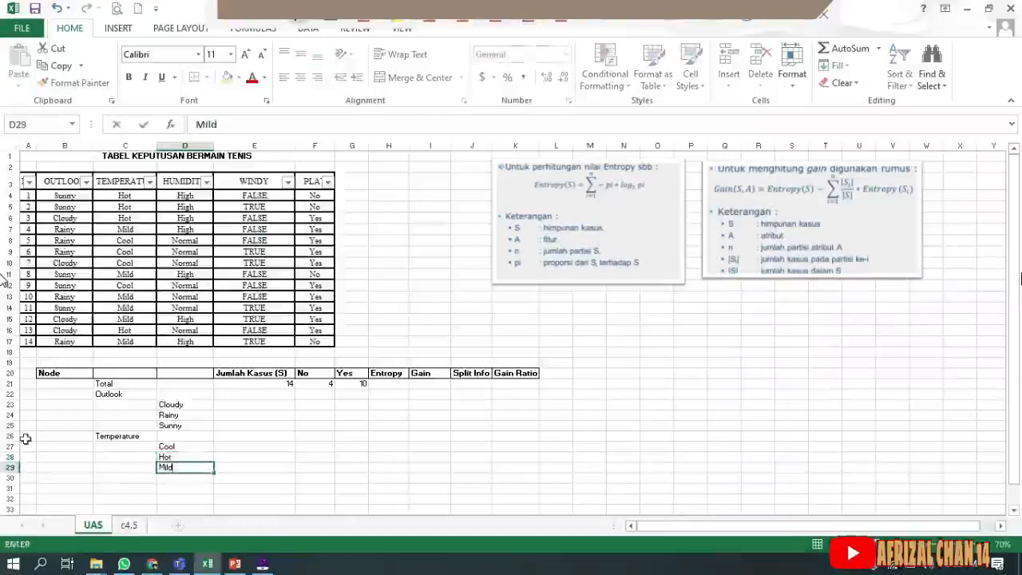
key(Return)
- Enter the attribute label Humidity in C30, correcting its spelling
key(Left)
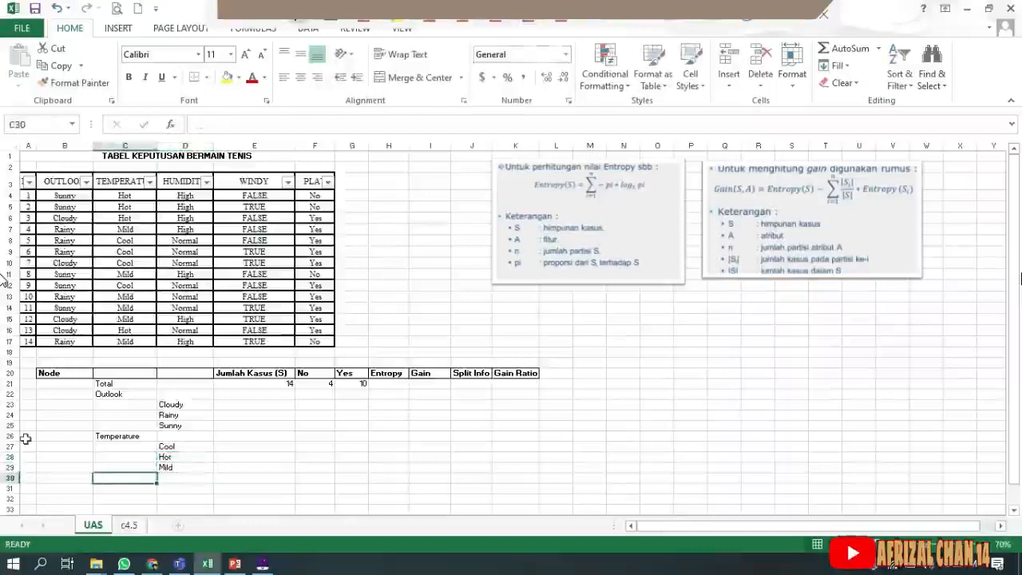
text(huumd)
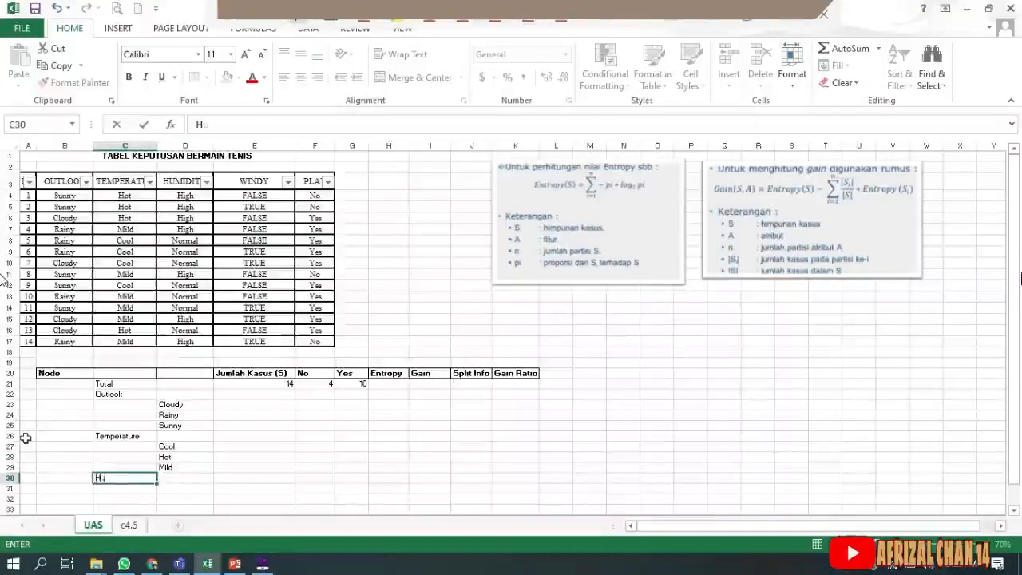
key(BackSpace)
text(idty)
key(Return)
key(Up)
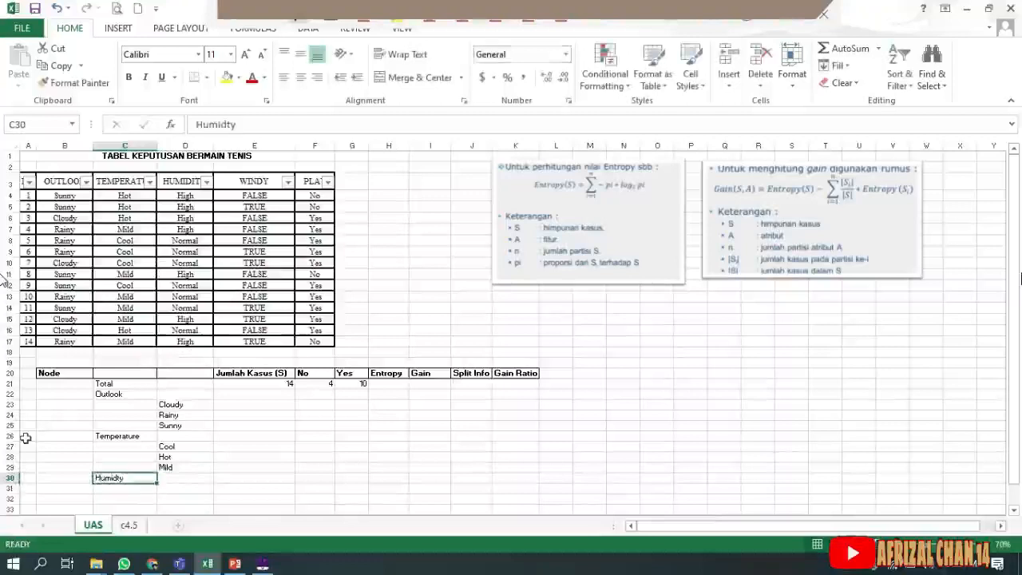
key(F2)
text(i)
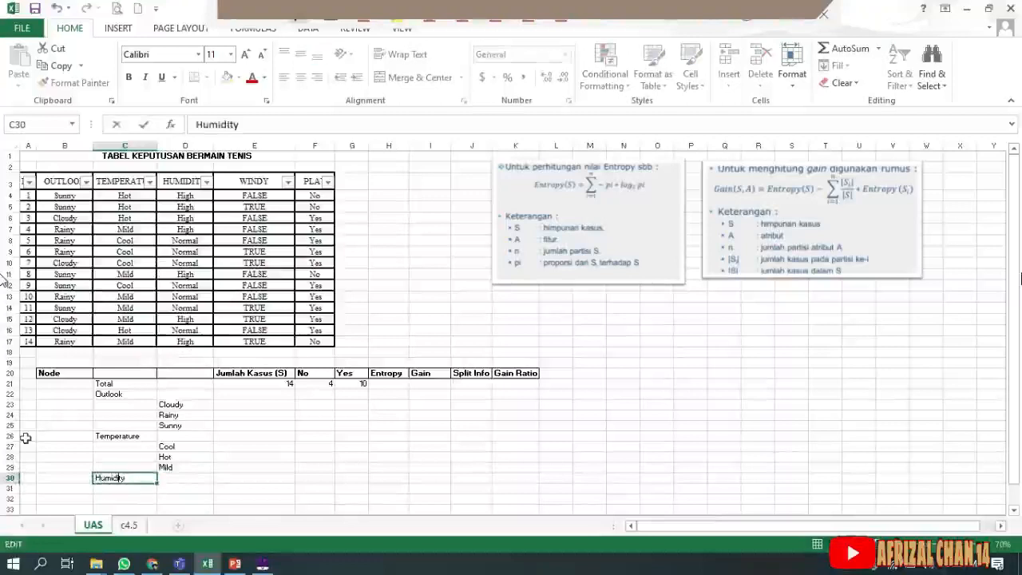
key(Return)
- List the Humidity categories High and Normal in D31 and D32
key(Right)
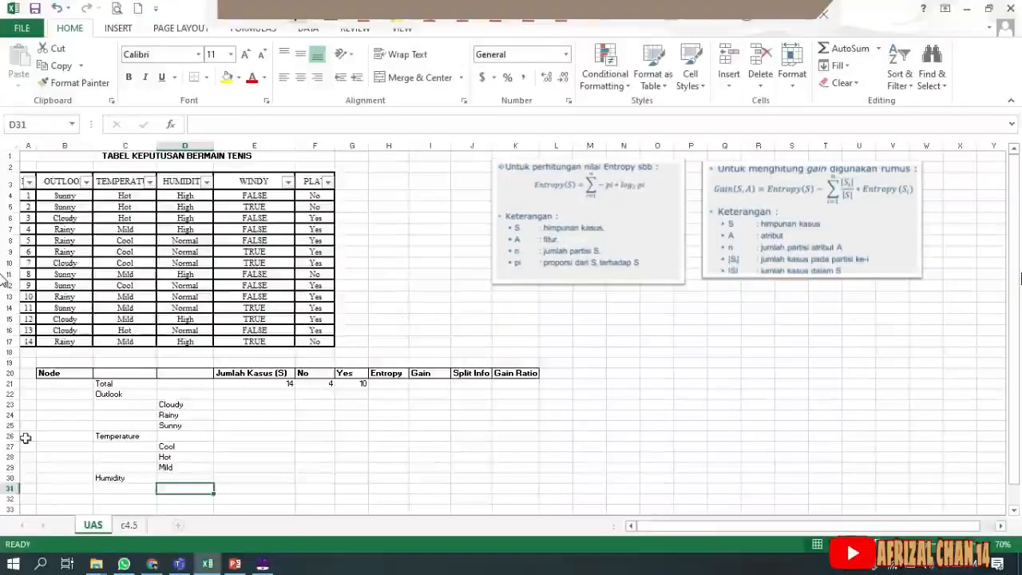
text(High)
key(Return)
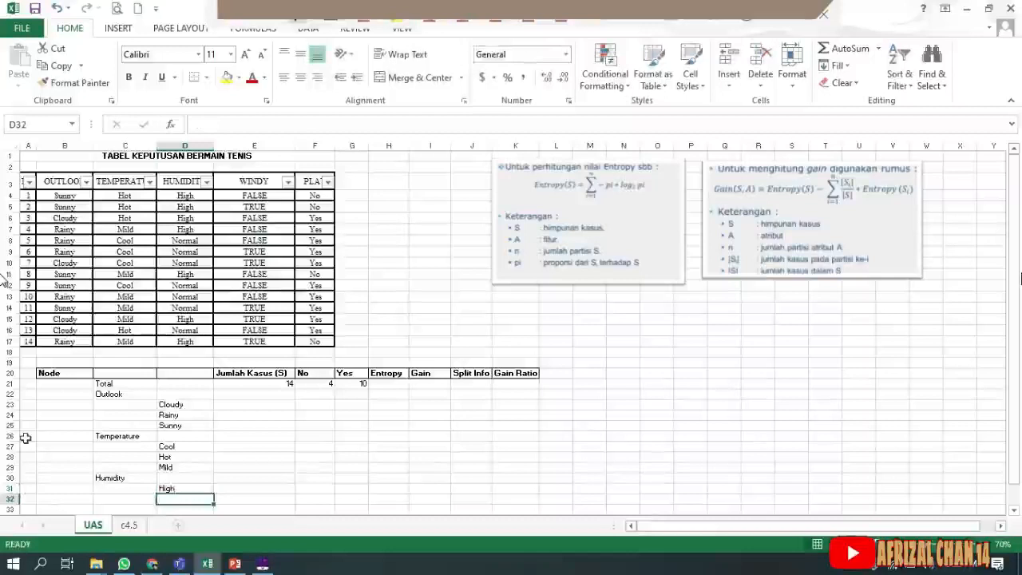
text(Normal)
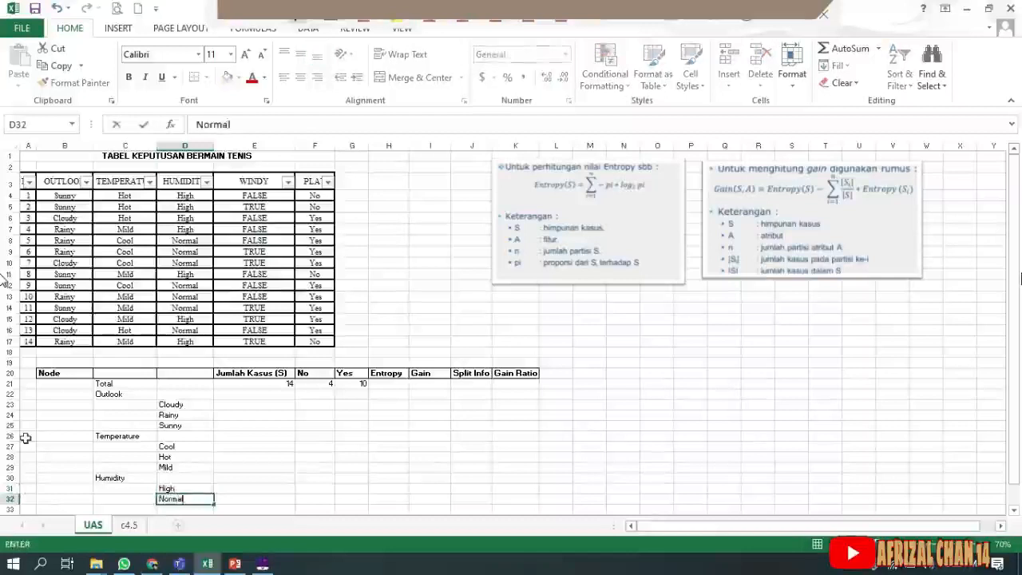
key(Return)
- Enter the attribute label Windy in C33 and list its categories False and True in D34 and D35
key(Left)
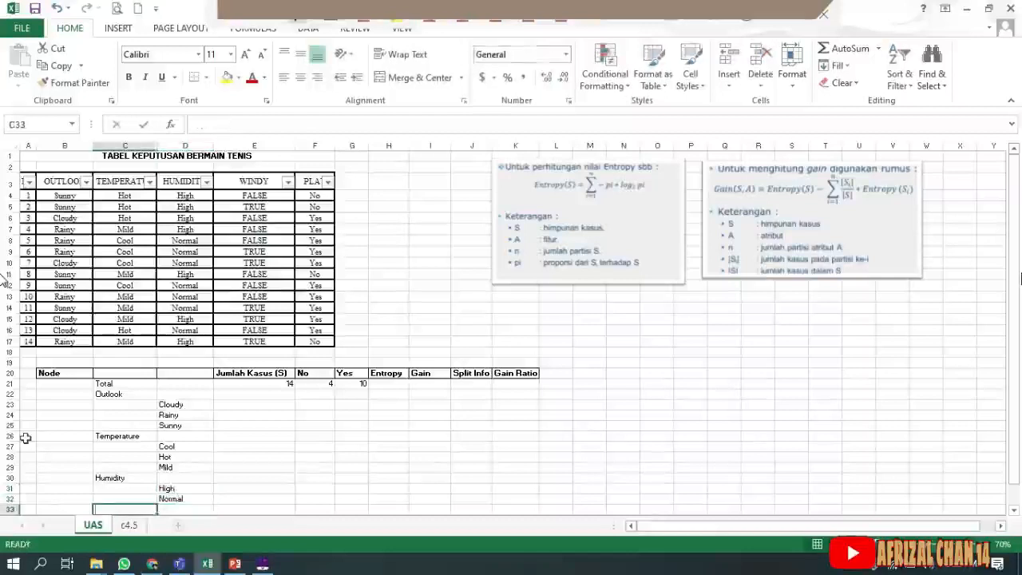
text(Windy)
key(Return)
key(Right)
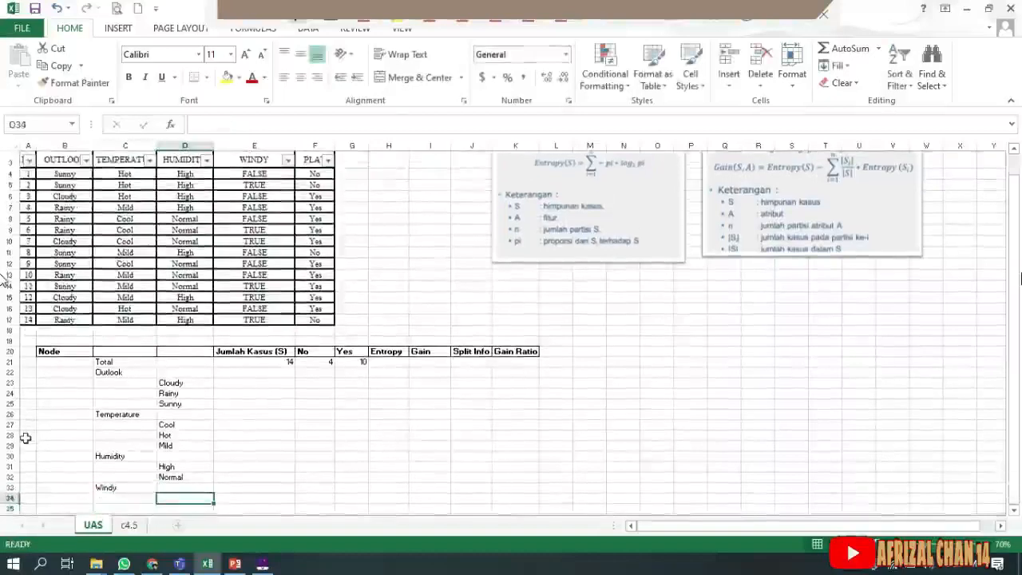
text(False)
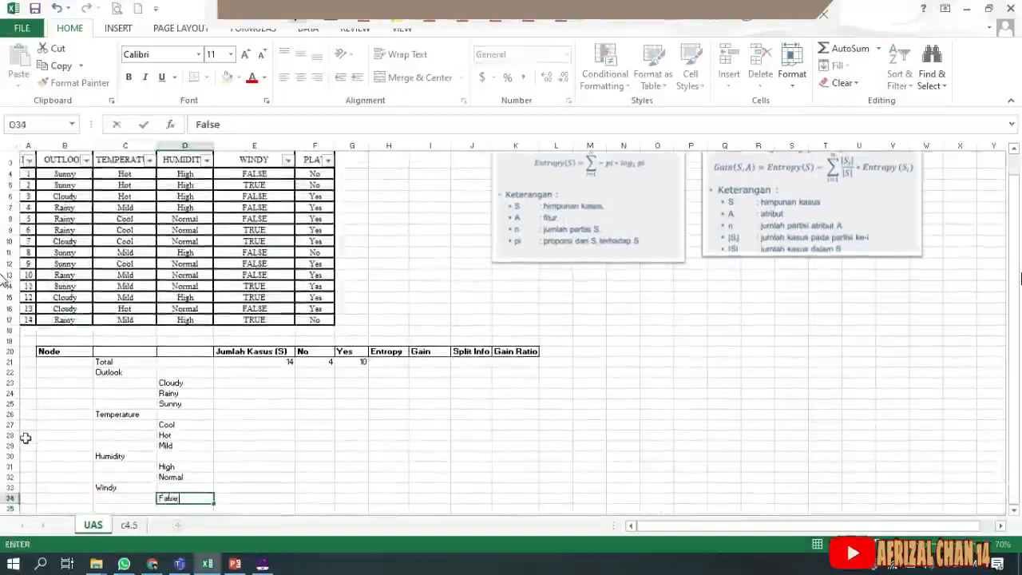
key(Return)
text(True)
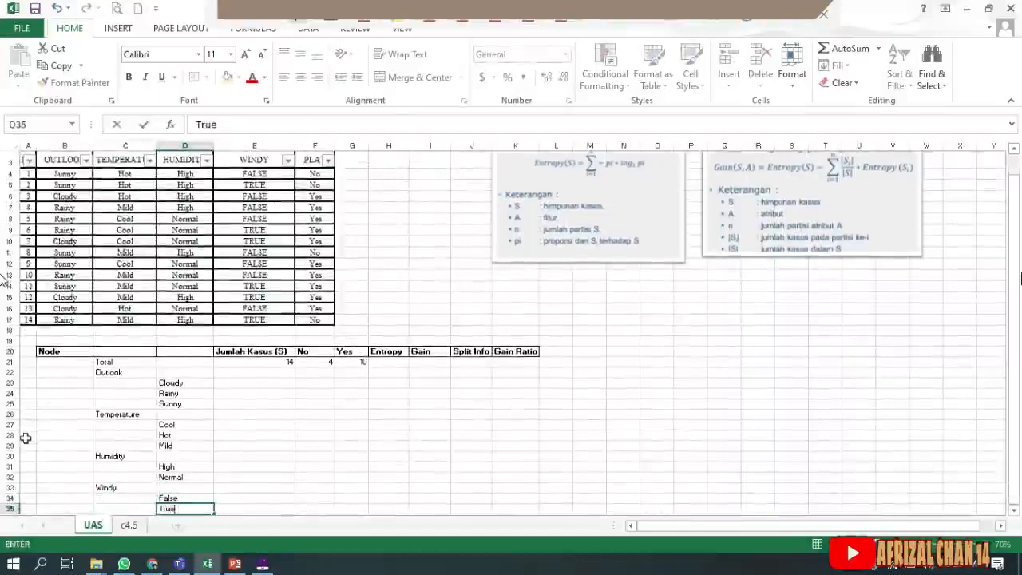
key(Return)
key(Right)
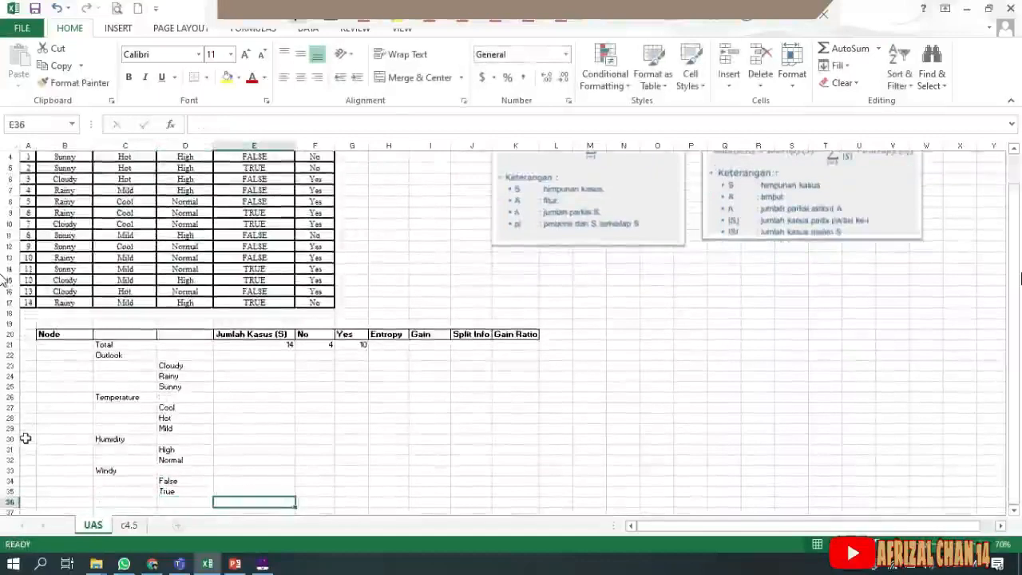
- Filter the tennis dataset's Outlook column to show only the Cloudy records, with E23 selected for the case count
click(273, 376)
click(278, 366)
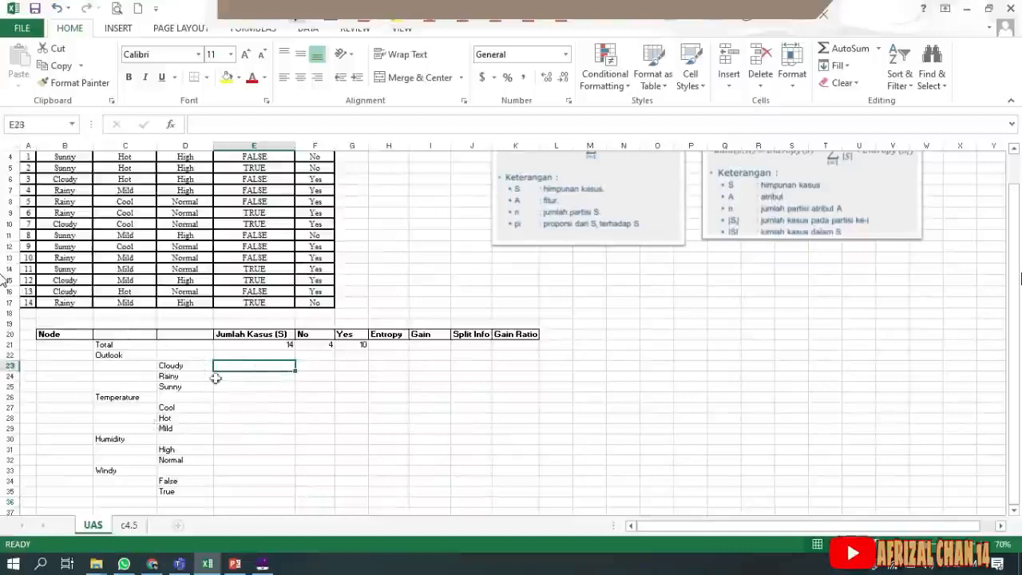
scroll(96, 345, up, 1)
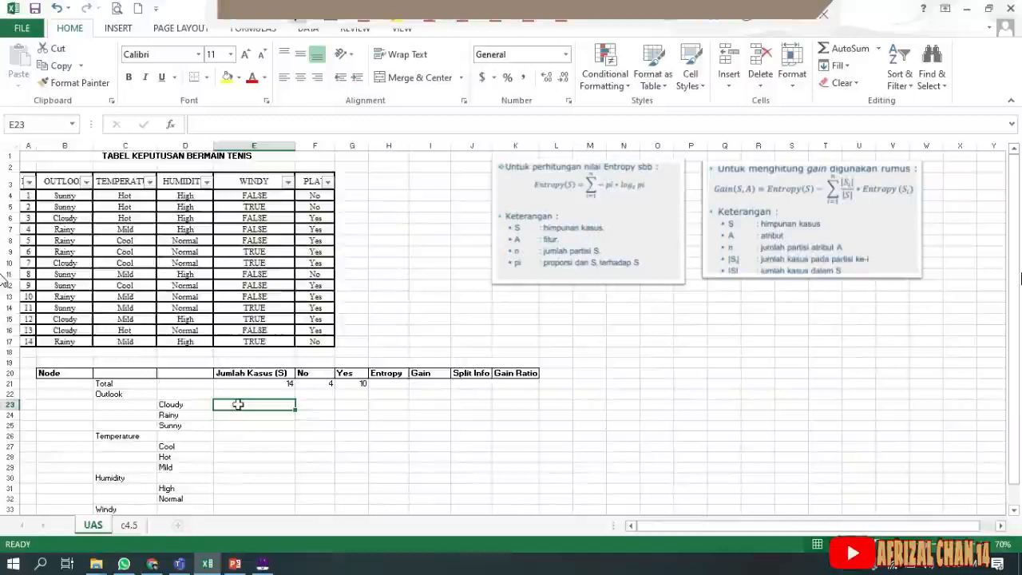
click(86, 182)
click(80, 328)
click(77, 340)
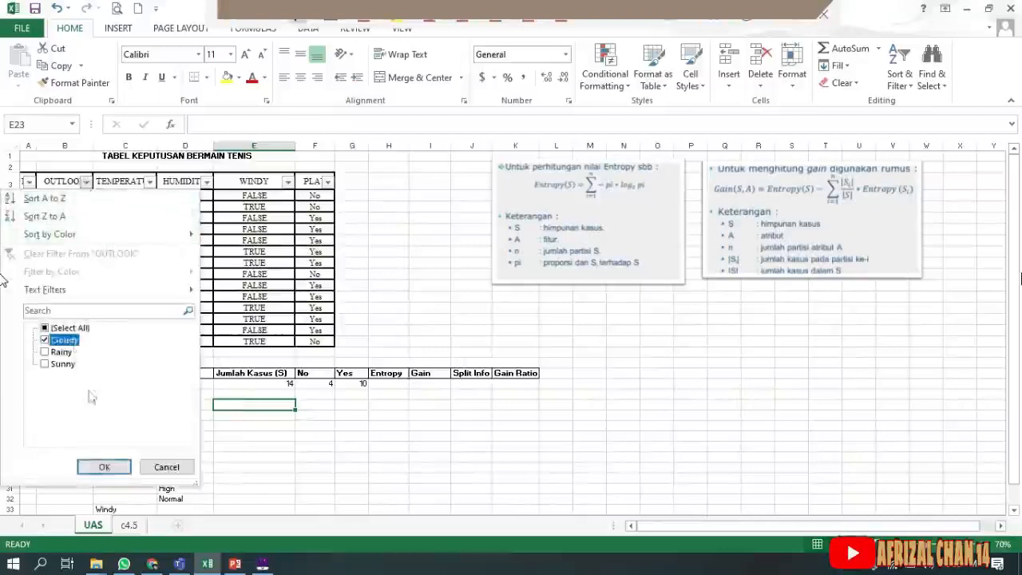
click(102, 466)
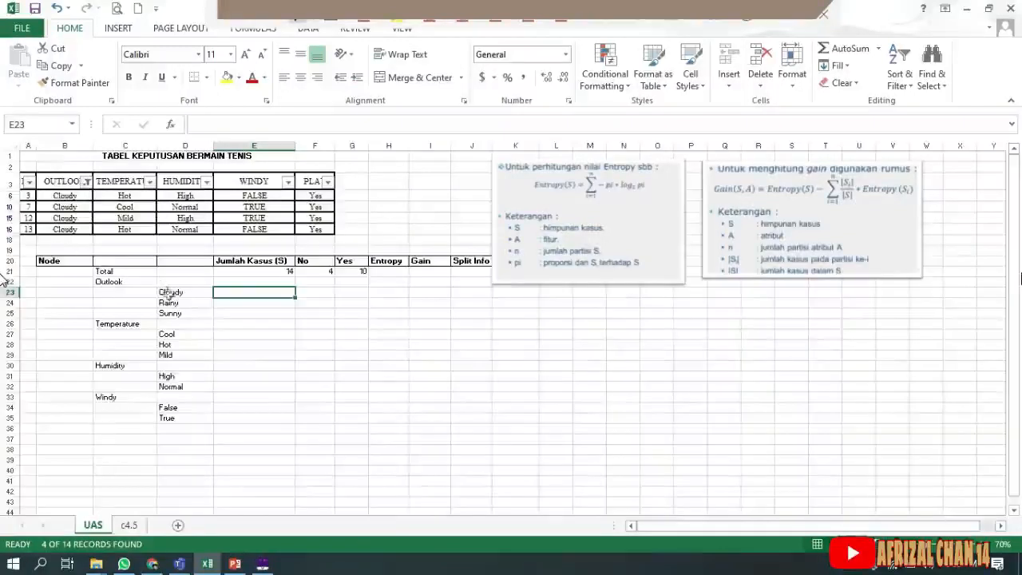
- Fill in the Cloudy row with 4 total cases, 0 No and 4 Yes
text(4)
key(Tab)
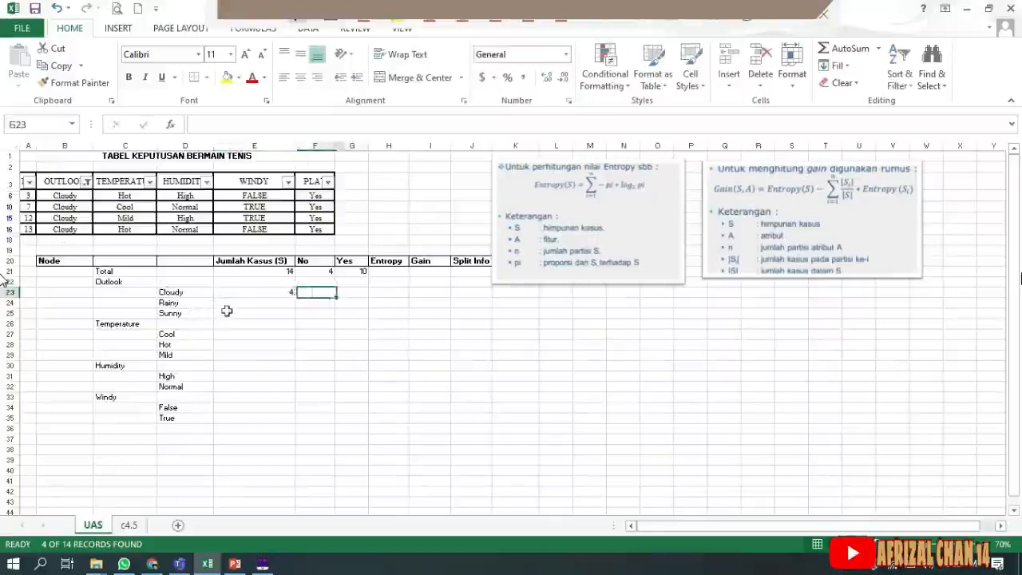
text(0)
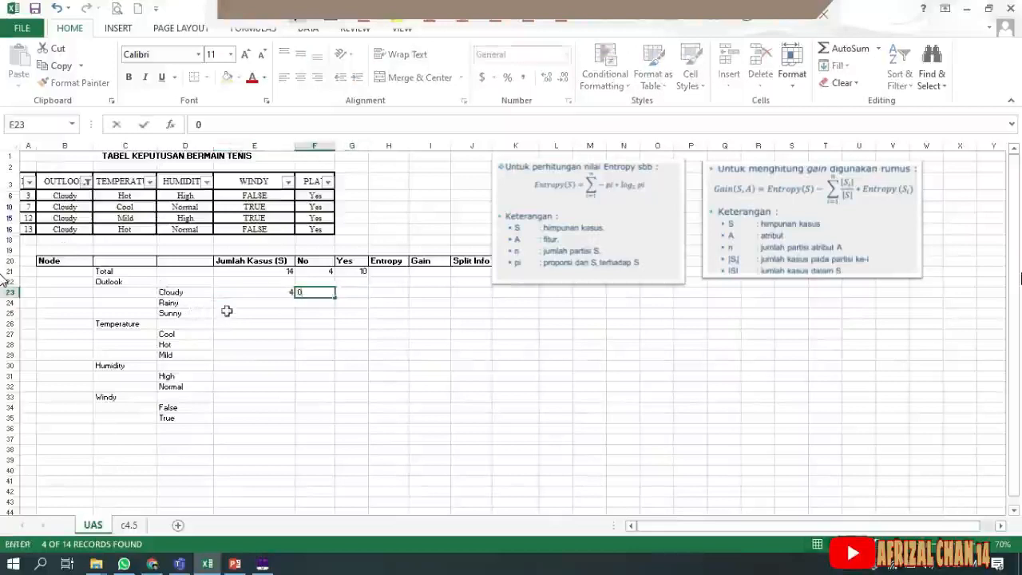
key(Tab)
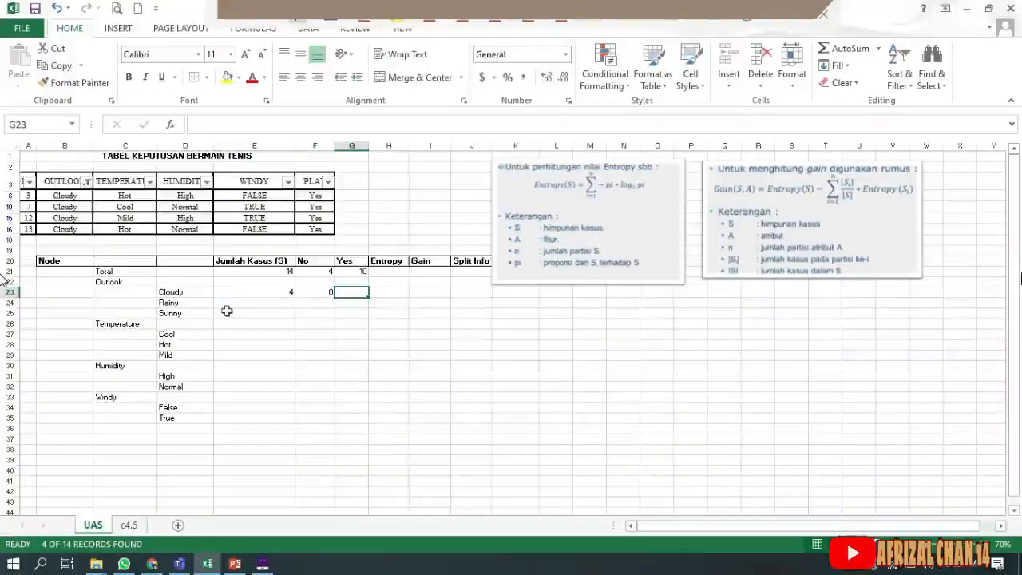
text(4)
key(Return)
key(Left)
key(Left)
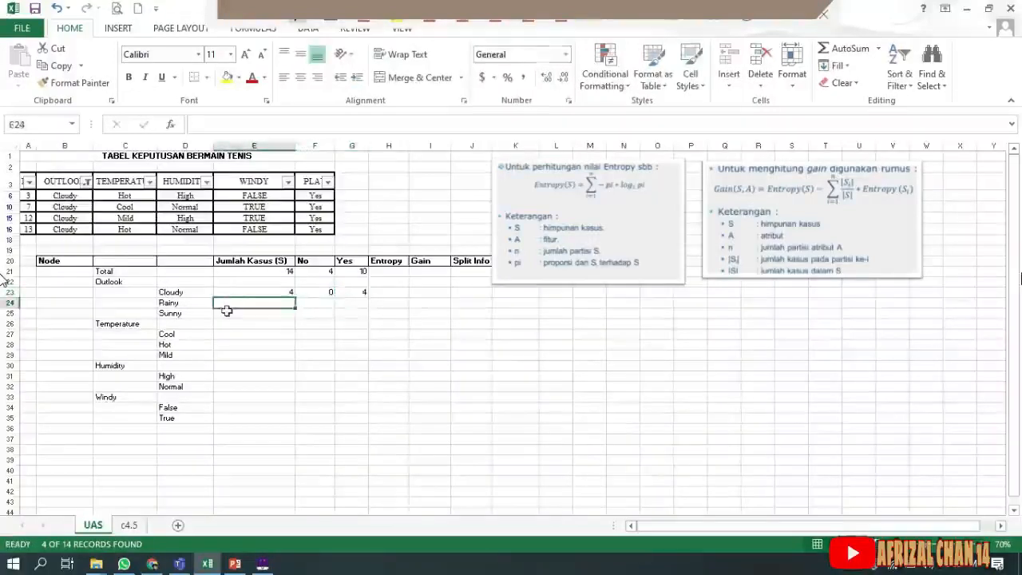
- Switch the dataset's Outlook filter from Cloudy to Rainy only
click(87, 182)
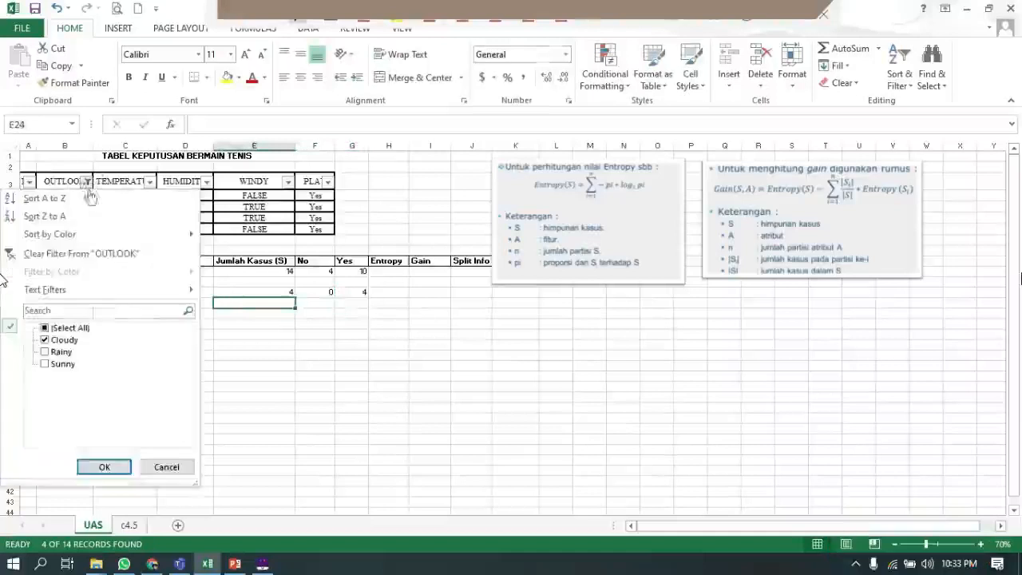
click(64, 339)
click(60, 351)
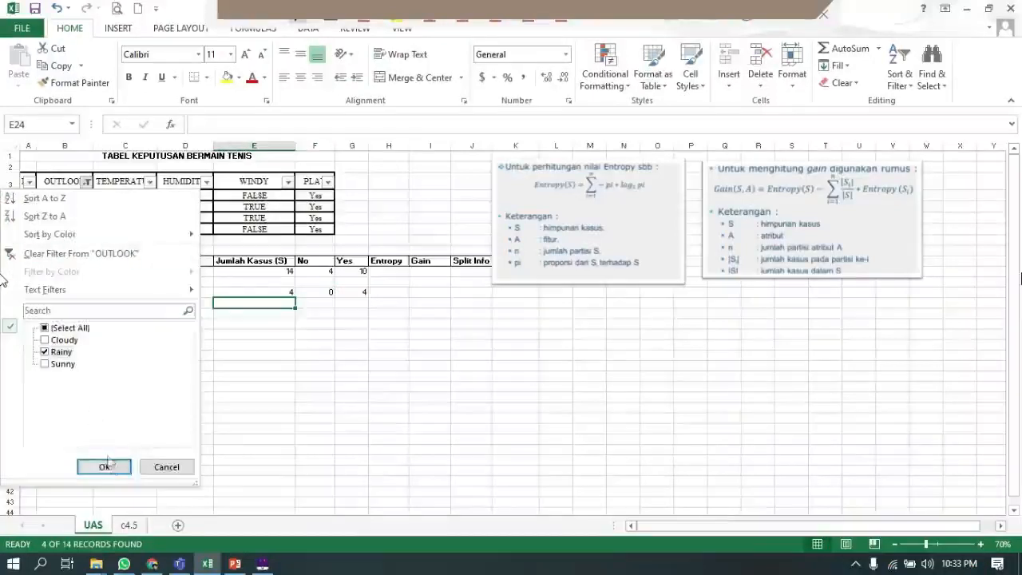
click(104, 466)
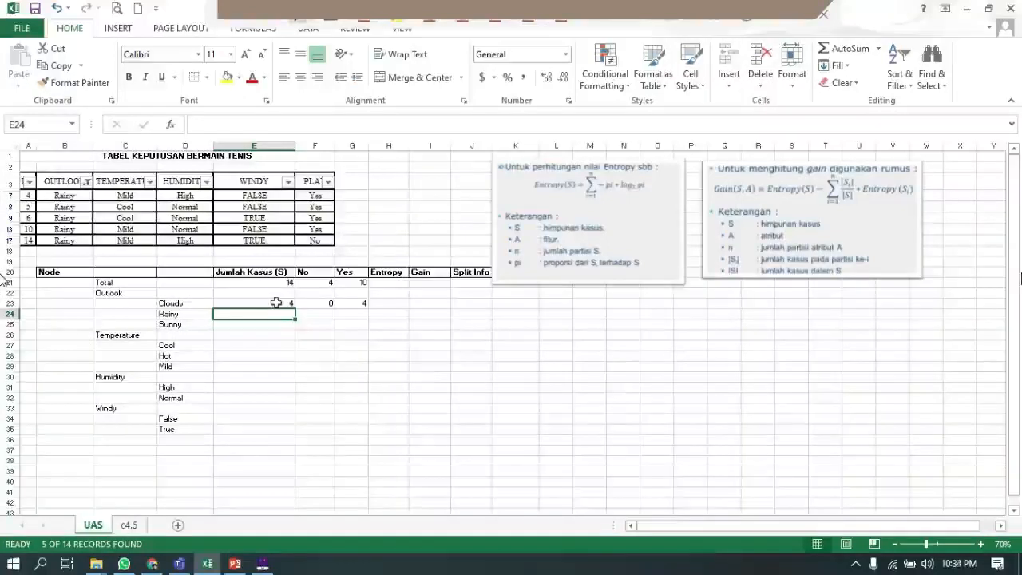
- Fill in the Rainy row with 5 total cases, 1 No and 4 Yes
text(5)
key(Tab)
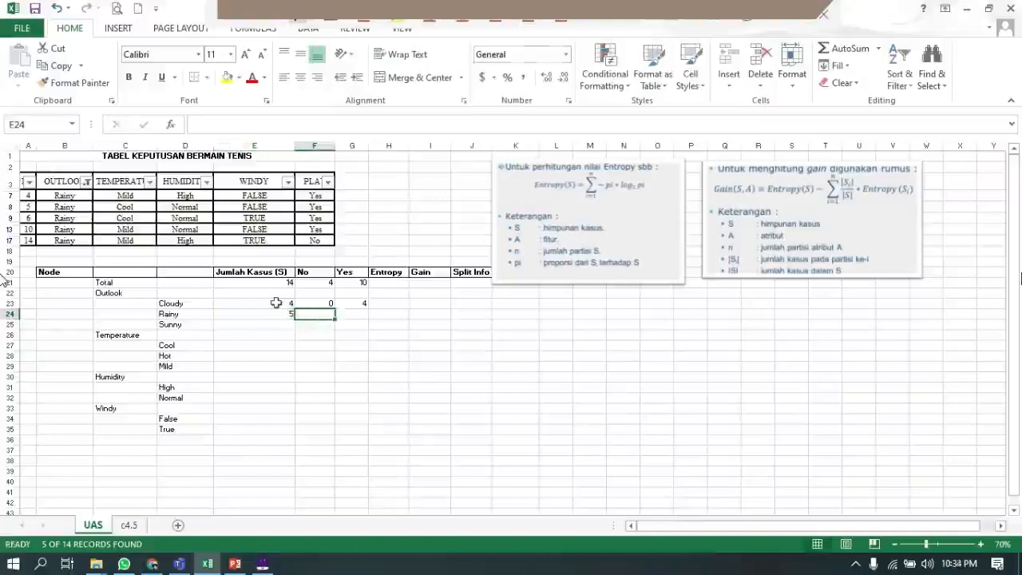
text(1)
key(Tab)
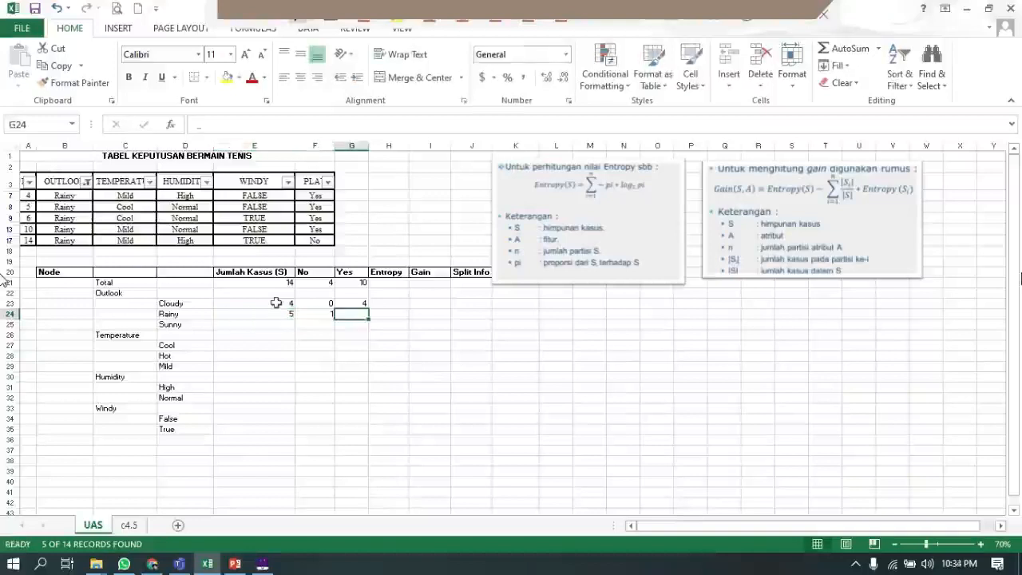
text(4)
key(Return)
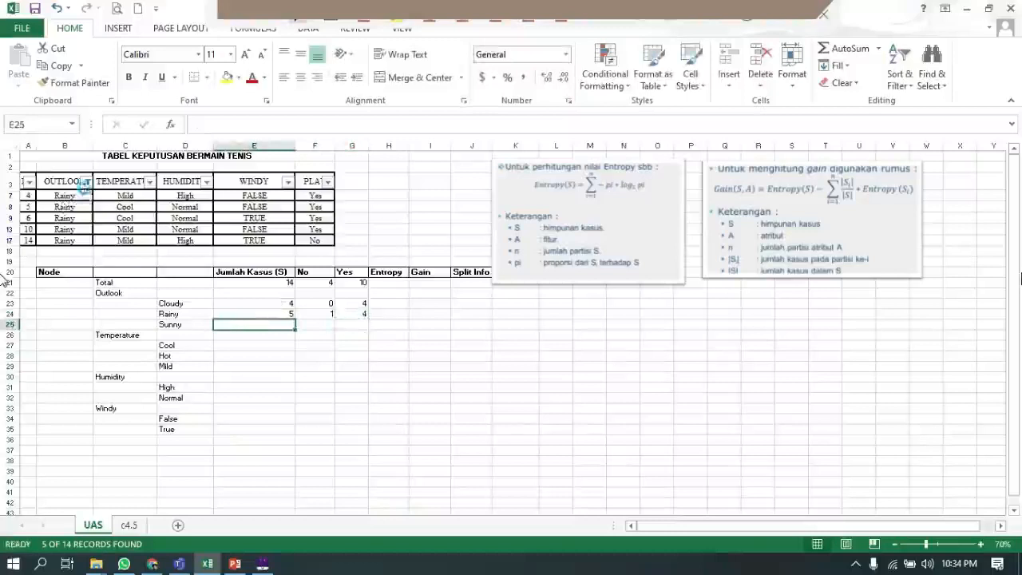
- Switch the dataset's Outlook filter from Rainy to Sunny only
click(85, 182)
click(73, 365)
click(62, 352)
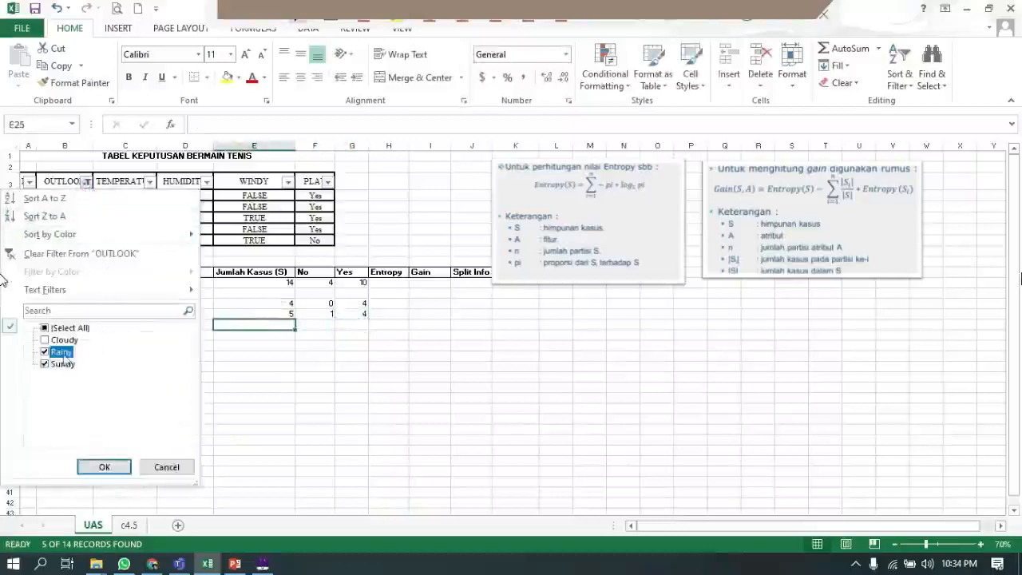
click(104, 467)
- Fill in the Sunny row with 5 total cases, 3 No and 2 Yes
text(5)
key(Tab)
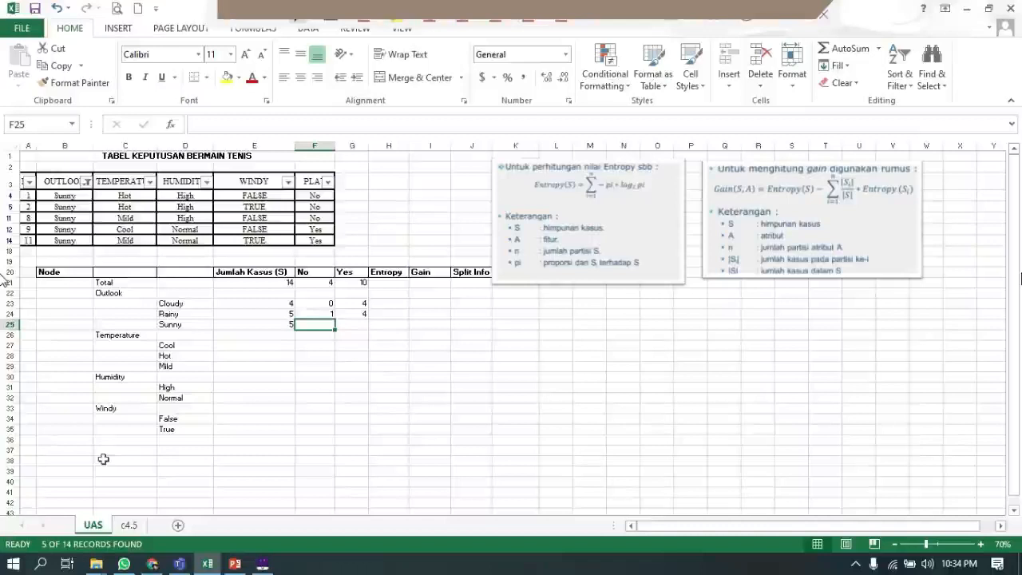
text(3)
key(Tab)
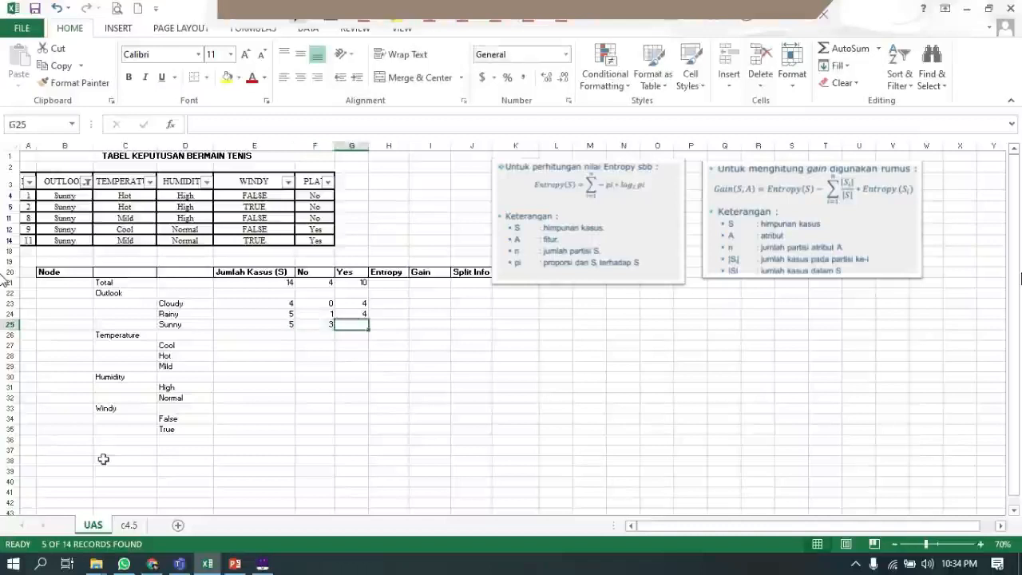
text(2)
key(Return)
- Select E27 in the Cool row and reset the Outlook filter to show all categories
key(Left)
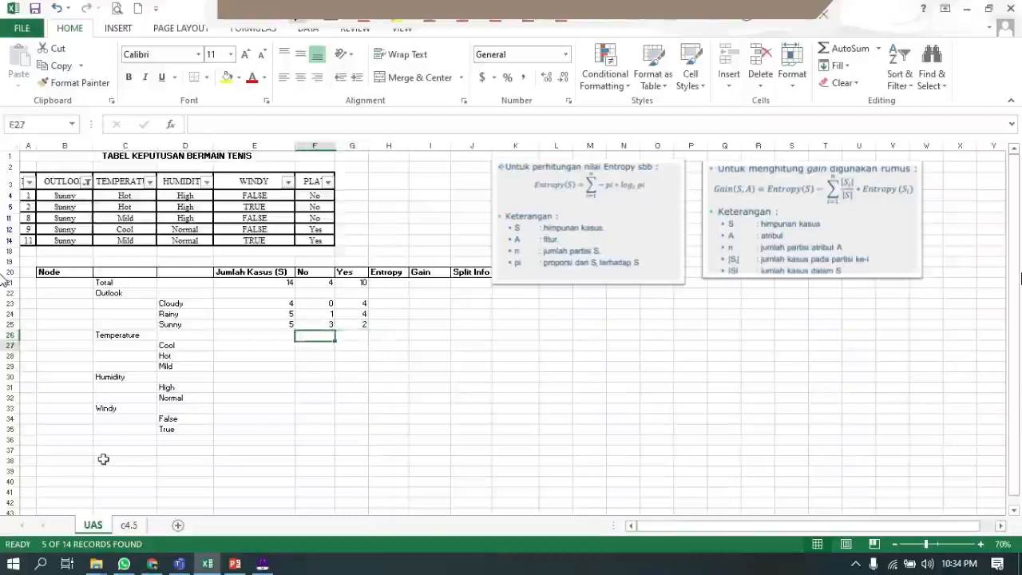
key(Down)
key(Left)
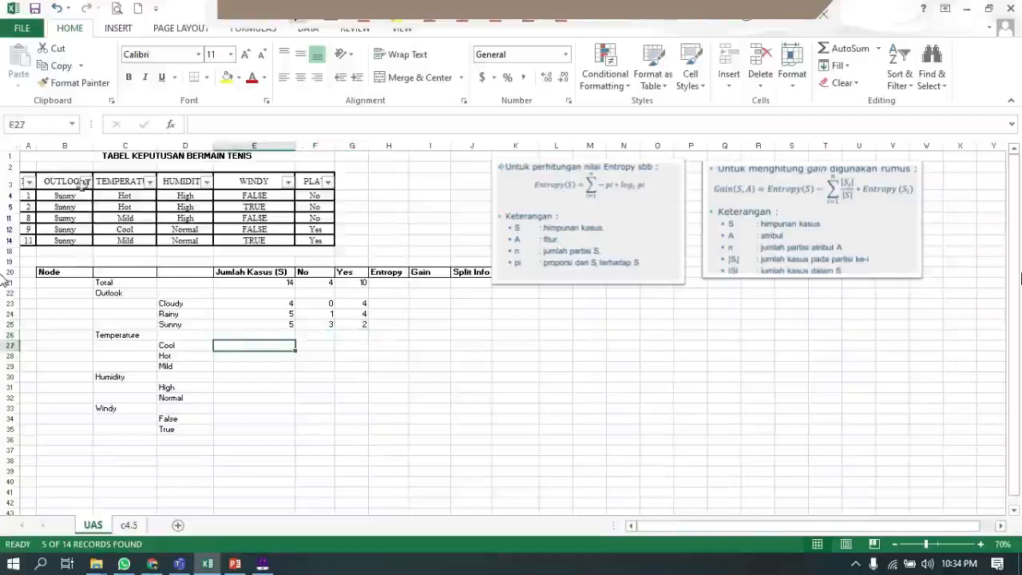
click(85, 183)
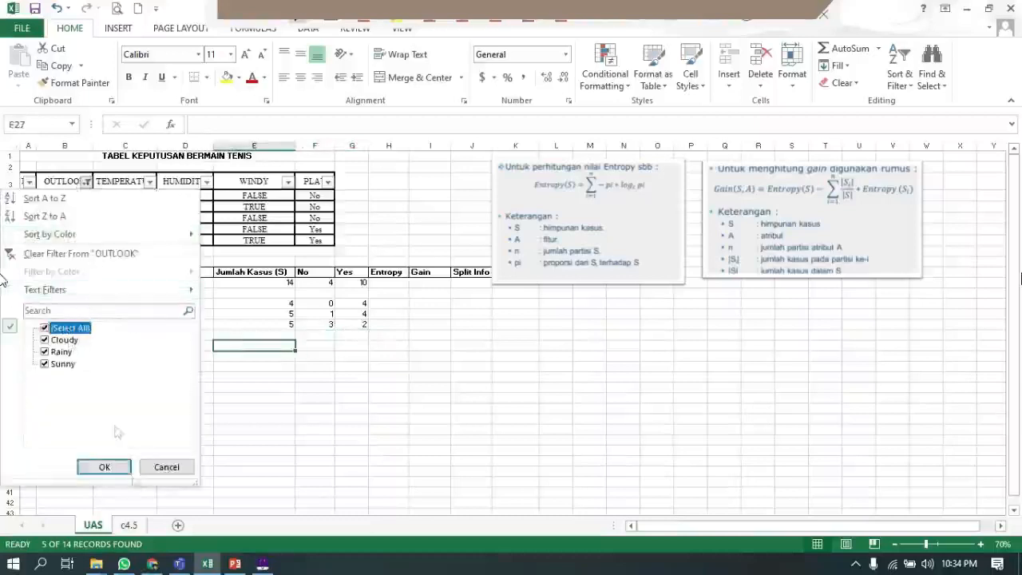
click(104, 467)
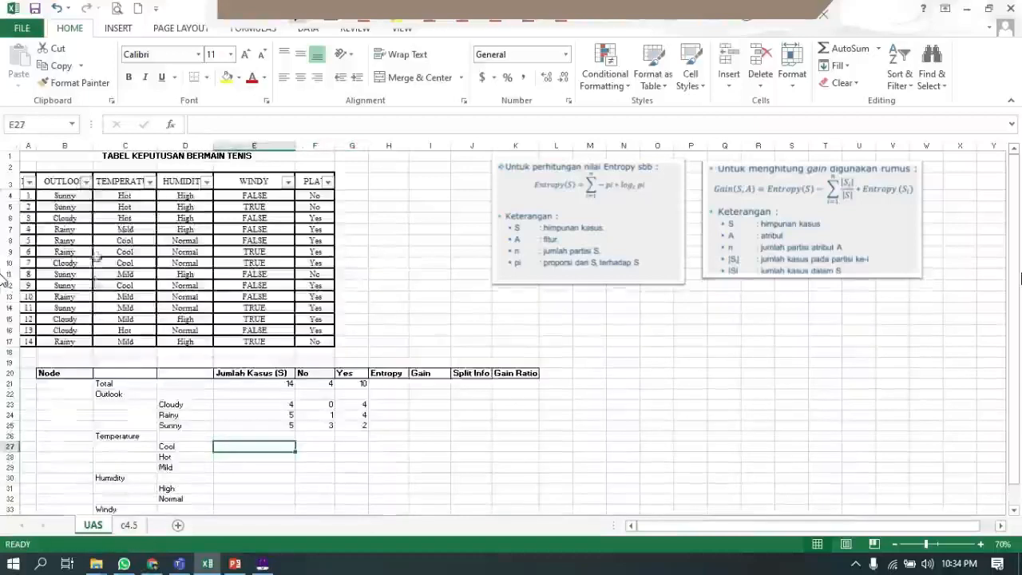
- Filter the dataset's Temperature column to show only the Cool records
click(149, 183)
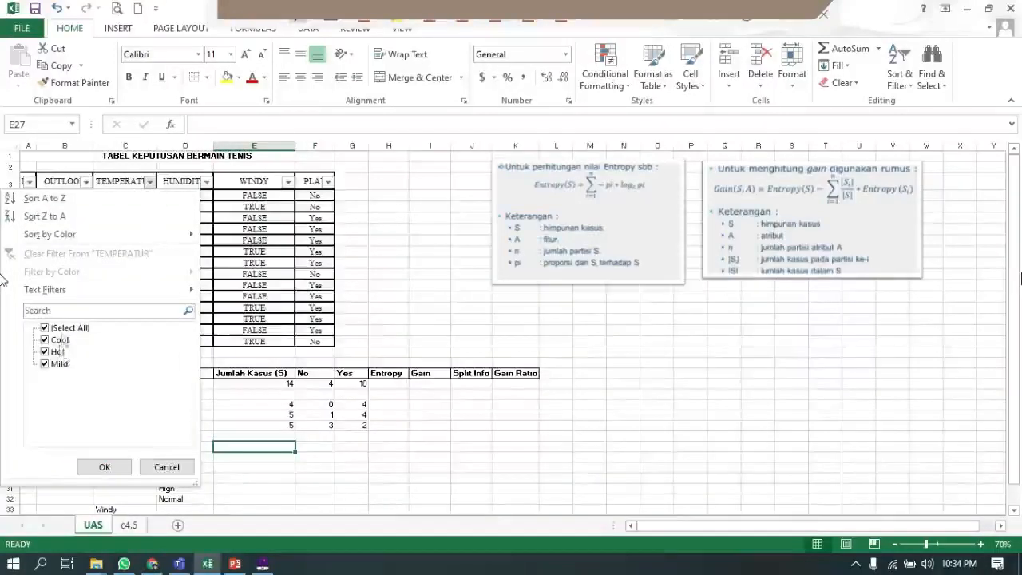
click(56, 352)
click(59, 365)
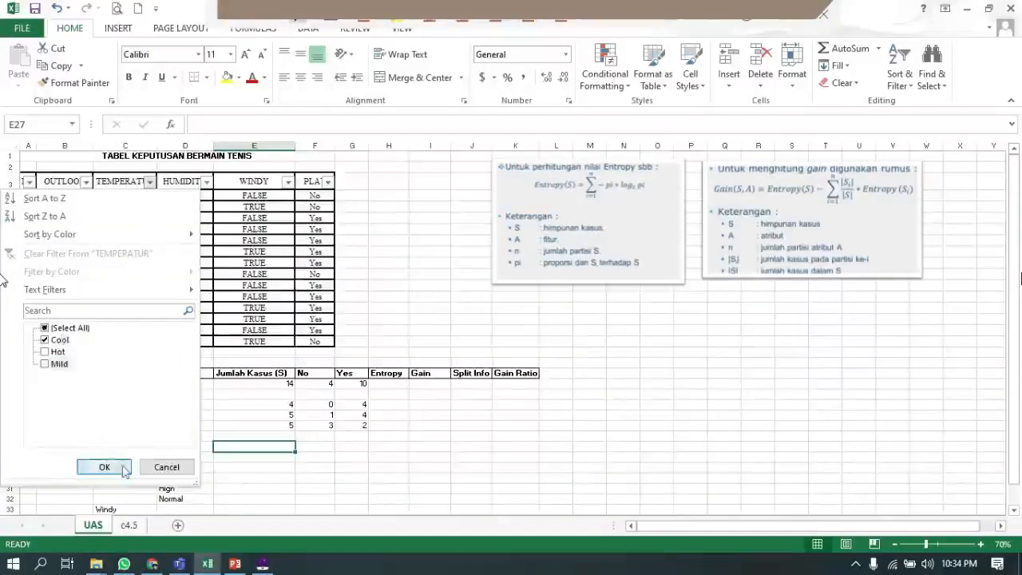
click(105, 466)
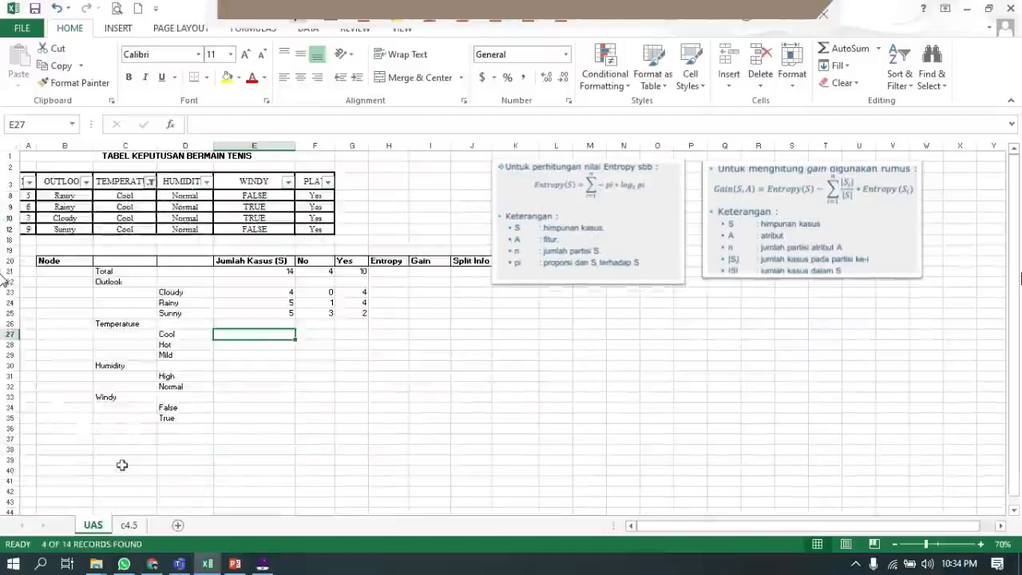
- Fill in the Cool row with 4 total cases, 0 No and 4 Yes
text(4)
key(Tab)
text(0)
key(Tab)
text(4)
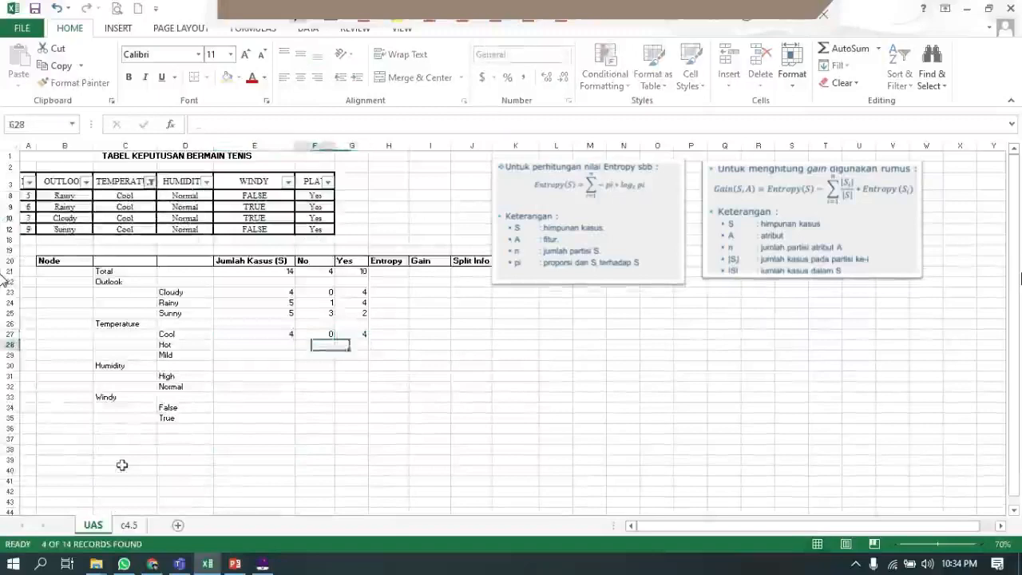
key(Return)
- Switch the dataset's Temperature filter from Cool to Hot only
click(150, 182)
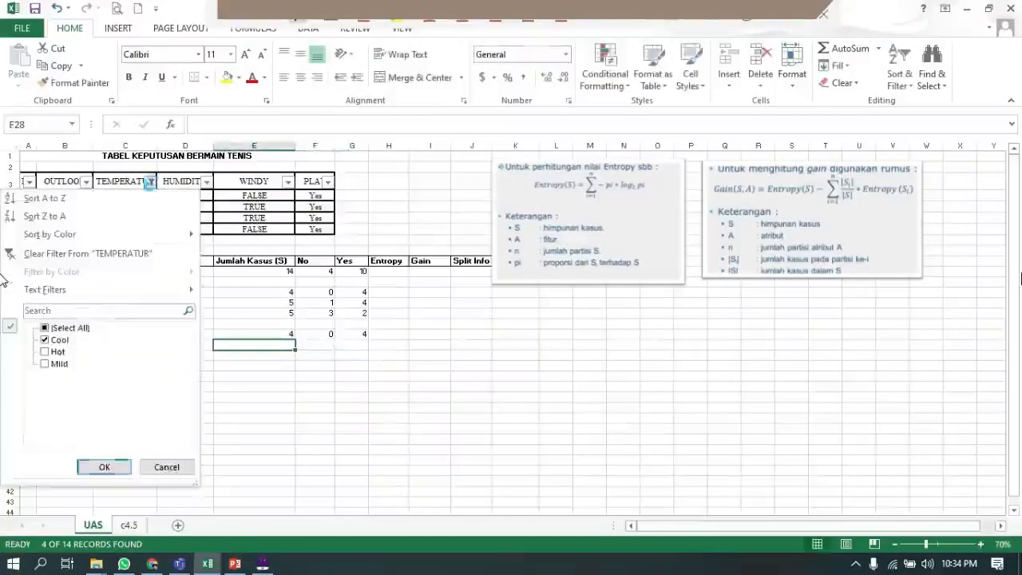
click(56, 351)
click(56, 363)
click(59, 351)
click(63, 364)
click(61, 351)
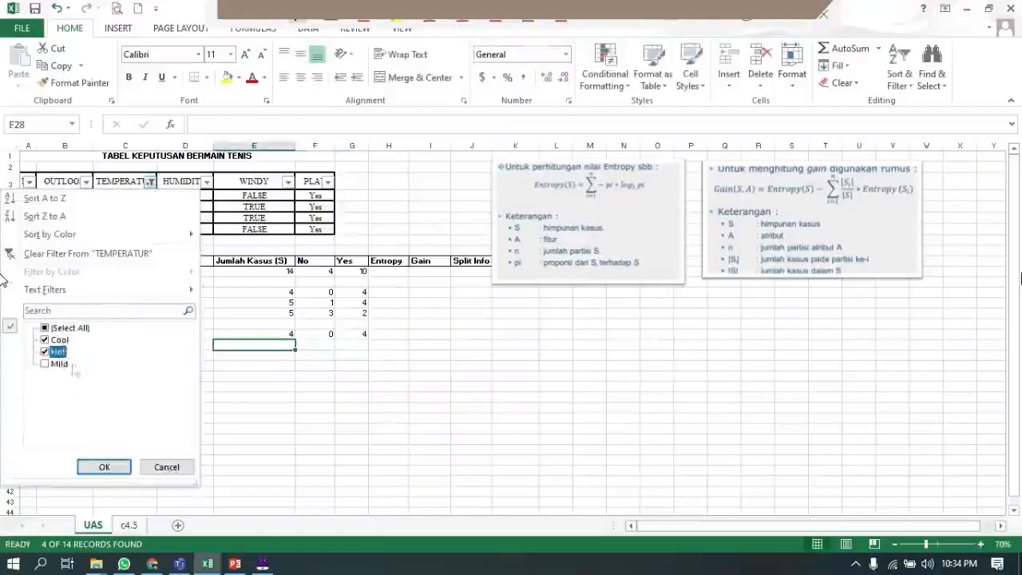
click(54, 340)
click(104, 467)
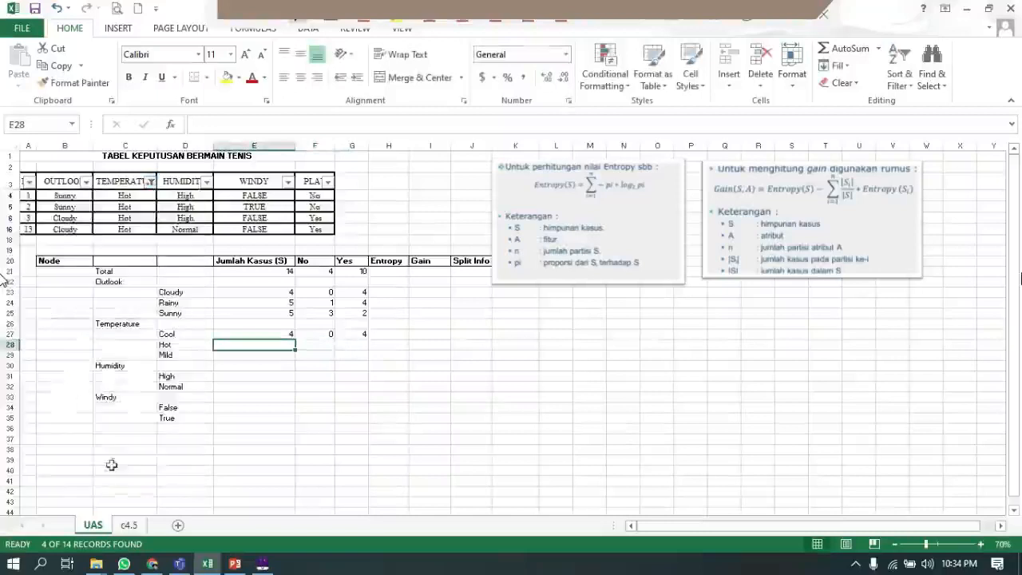
- Fill in the Hot row with 4 total cases, 2 No and 2 Yes
text(4)
key(Tab)
text(2)
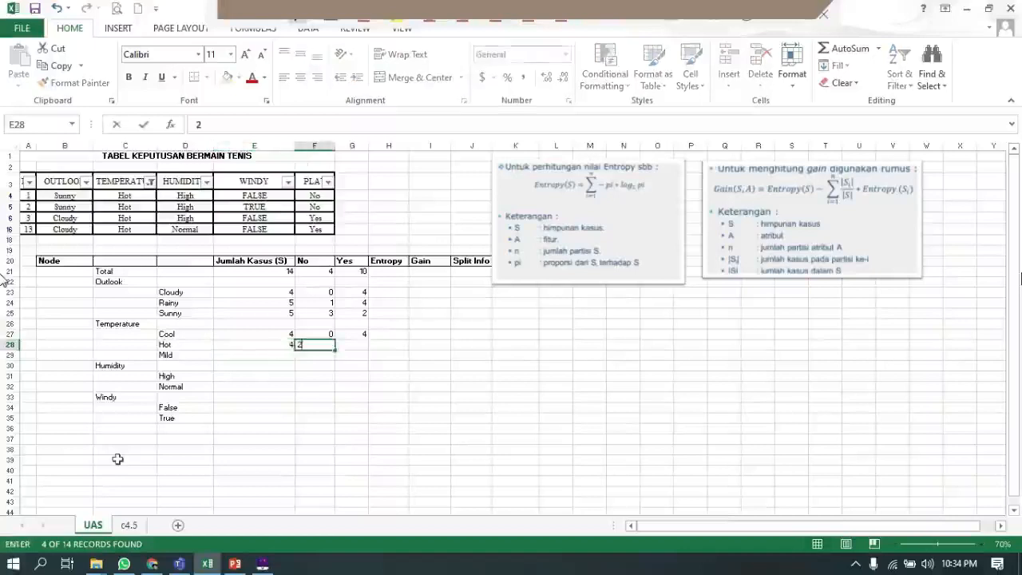
key(Tab)
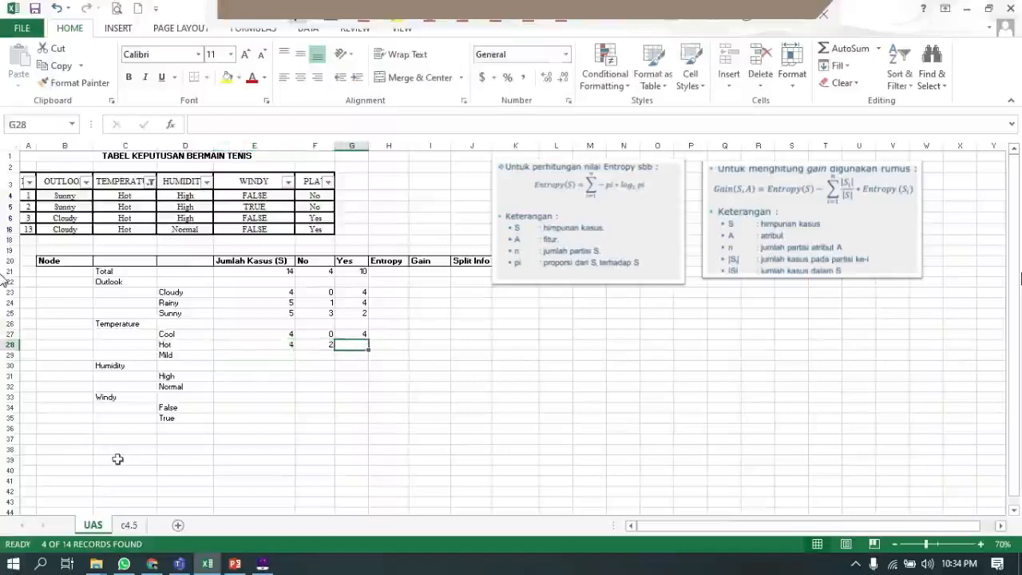
text(2)
key(Return)
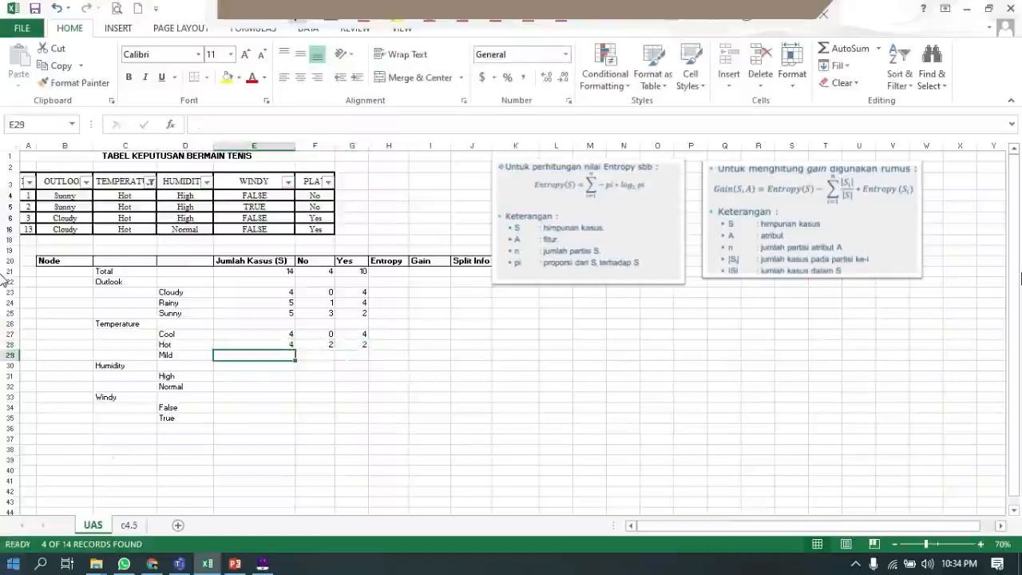
- Switch the dataset's Temperature filter from Hot to Mild only
click(150, 182)
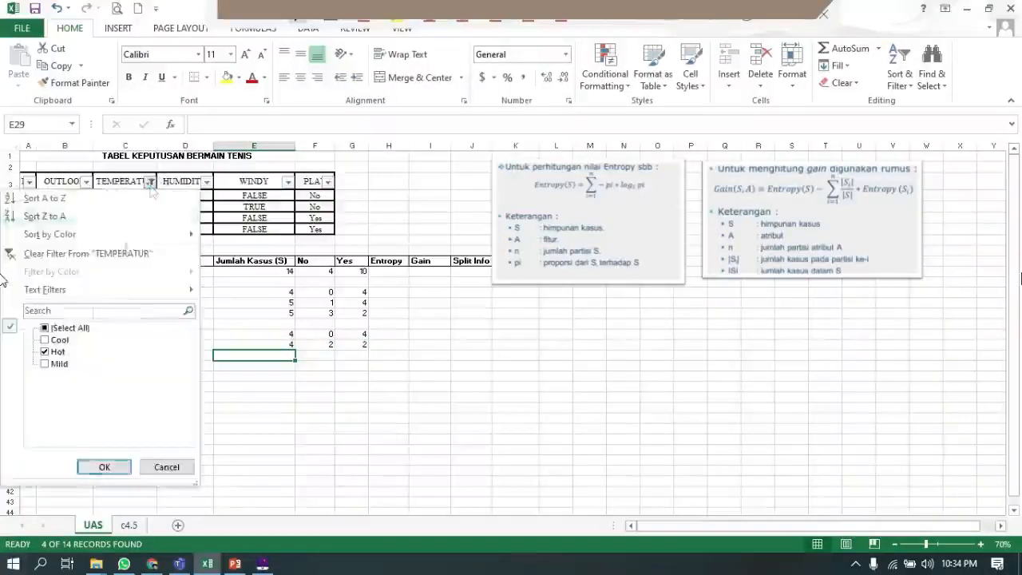
click(56, 352)
click(57, 363)
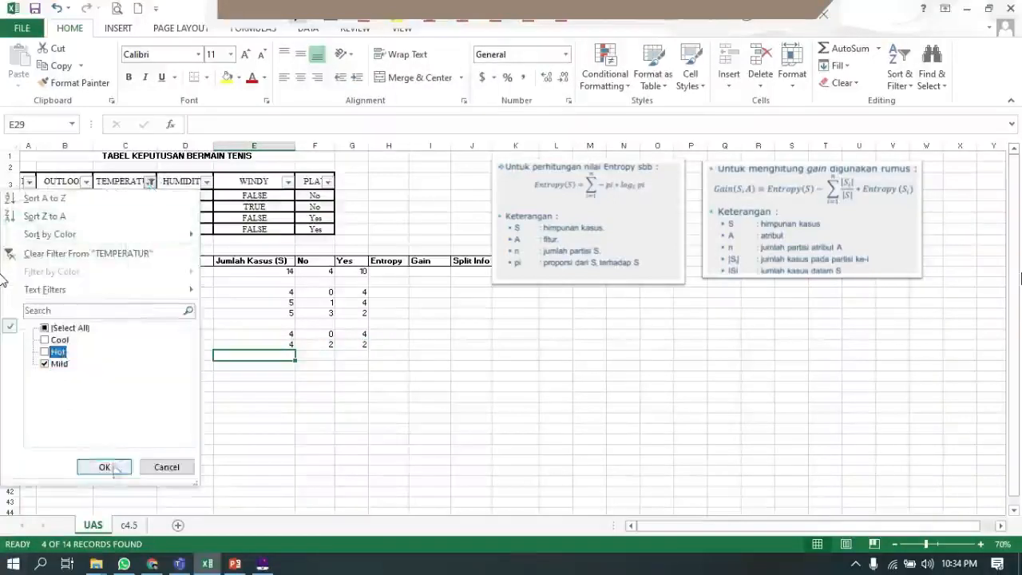
click(103, 467)
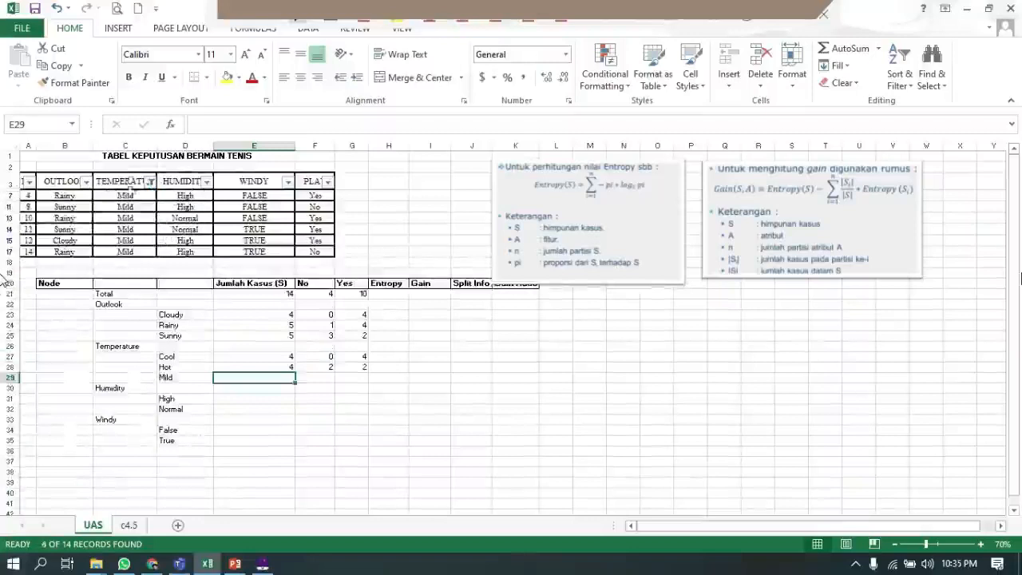
- Count the filtered Mild records and fill in the Mild row with 6 total cases, 2 No and 4 Yes
drag(128, 195, 136, 250)
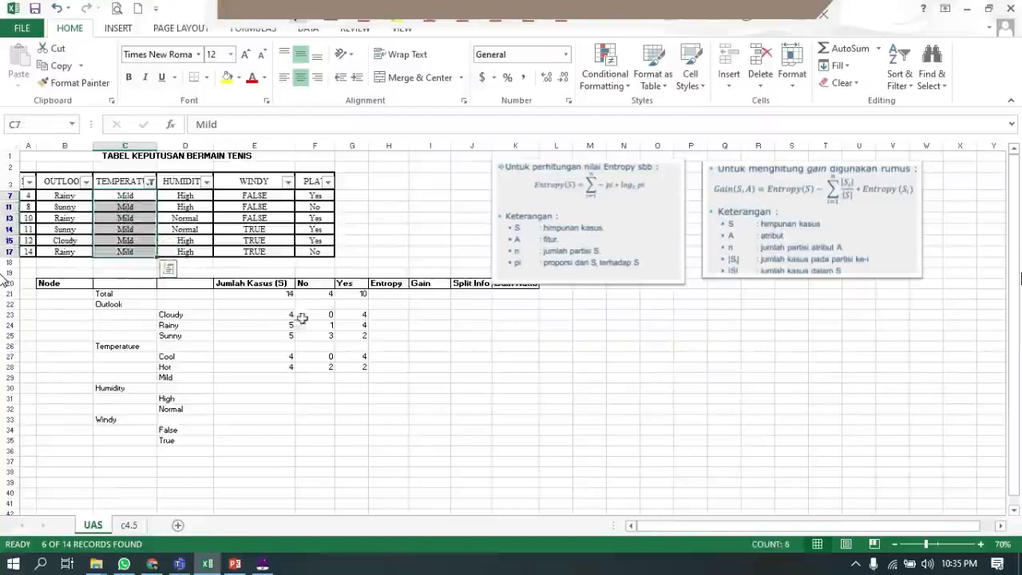
click(286, 374)
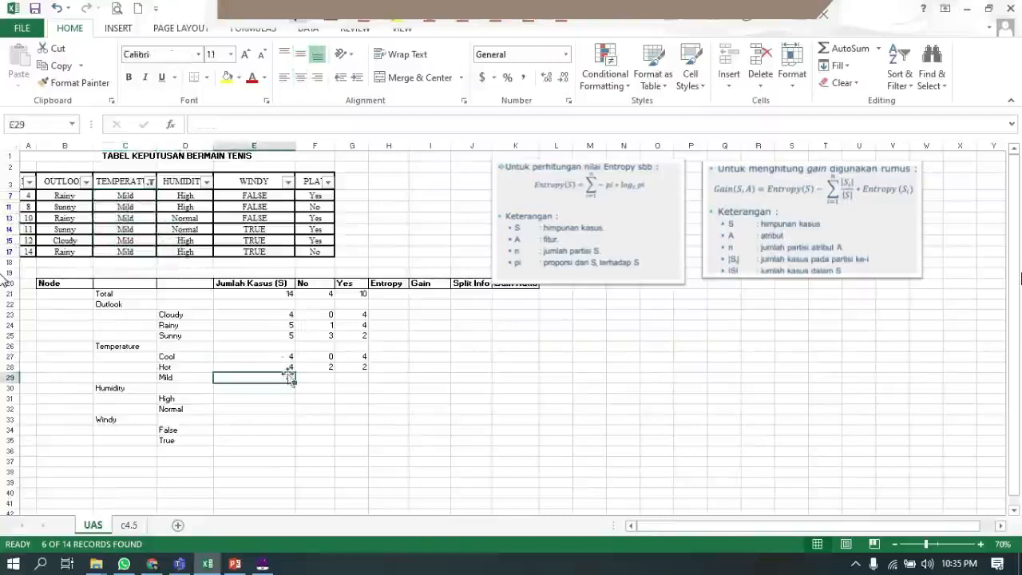
key(Right)
text(2)
key(Right)
text(4)
key(Down)
key(Left)
key(Down)
key(Left)
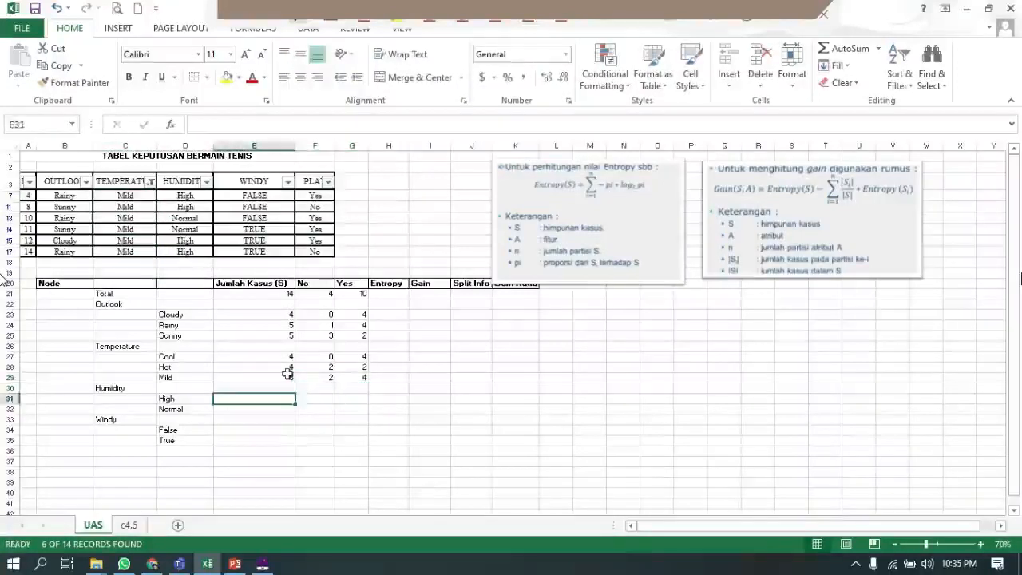
- Copy the total, No and Yes counts for Humidity and Windy, E31:G36, from the c4.5 sheet
click(131, 526)
scroll(214, 382, down, 3)
scroll(239, 380, up, 3)
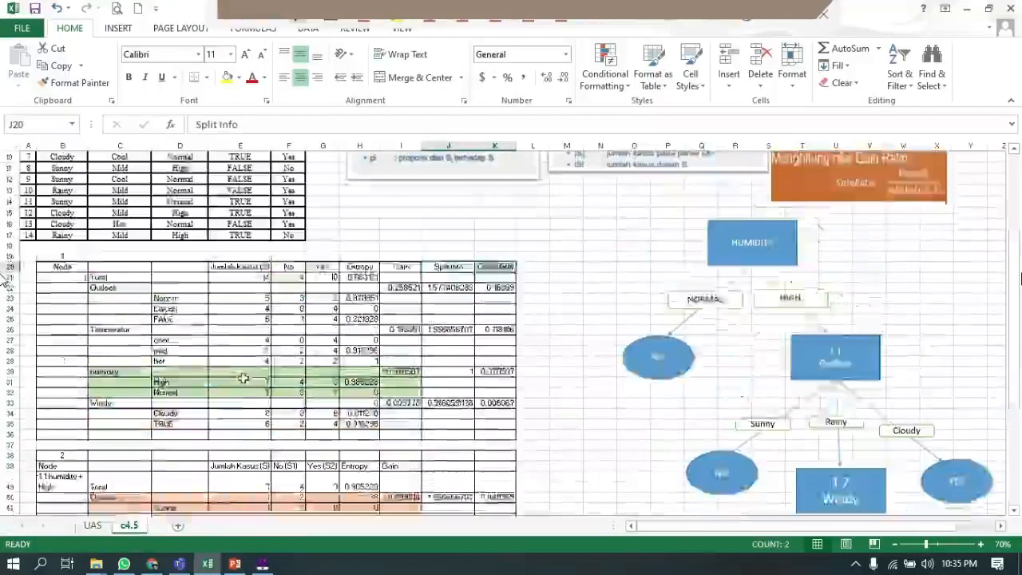
drag(120, 405, 334, 460)
key(ctrl+c)
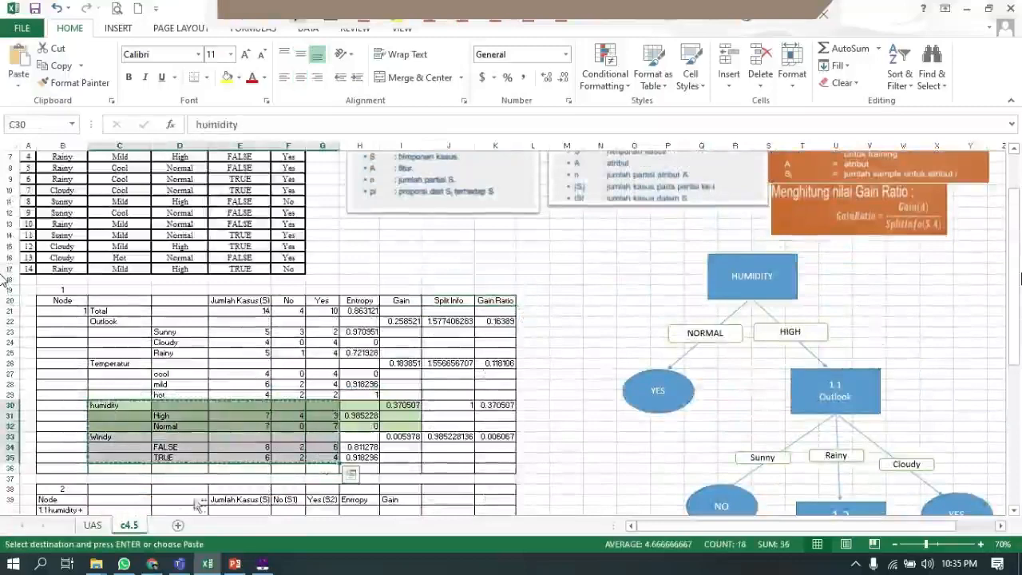
click(180, 415)
drag(221, 422, 318, 467)
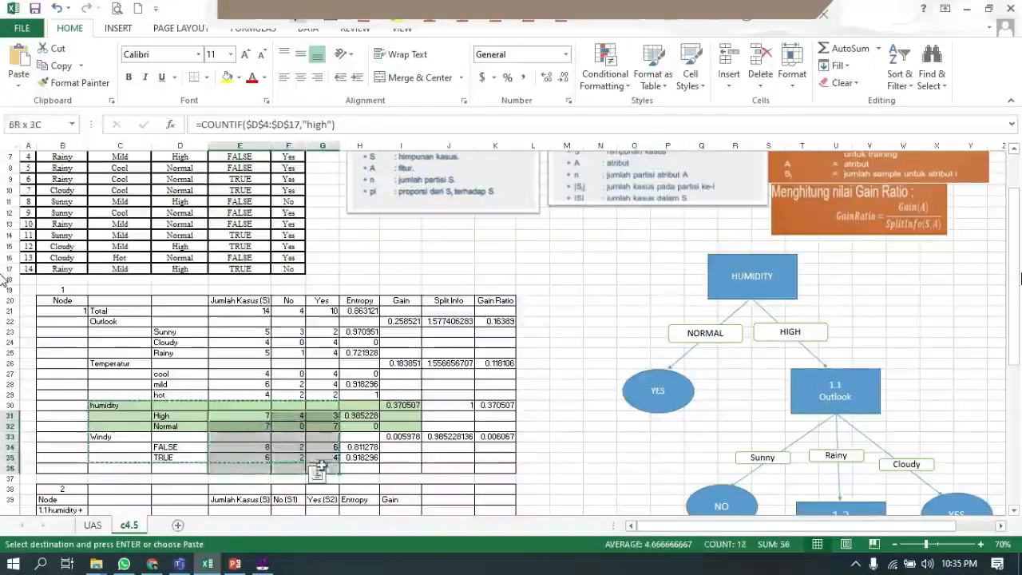
- Paste the copied counts as values into the Humidity and Windy rows of the UAS sheet, starting at E31
click(94, 524)
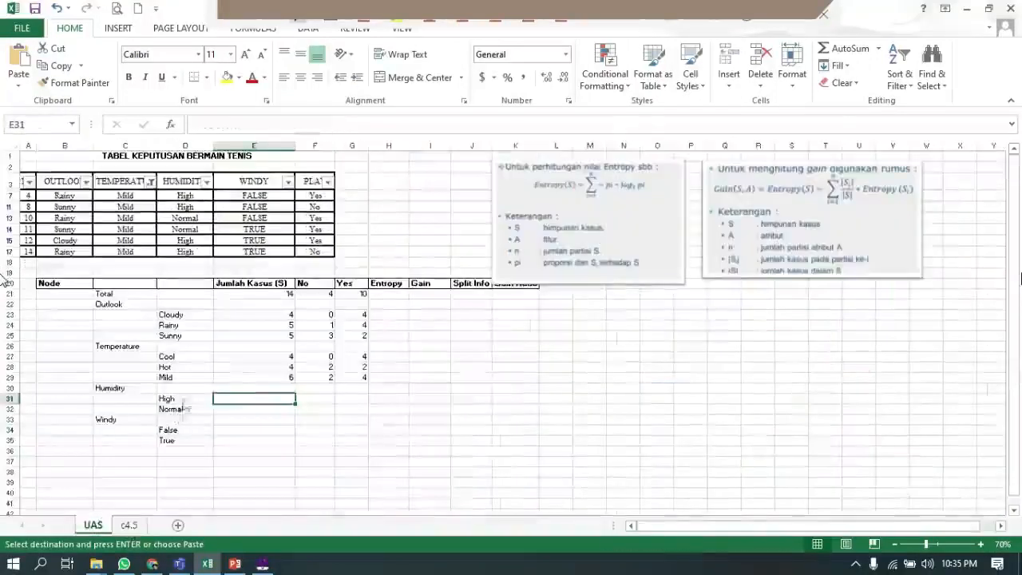
right_click(230, 398)
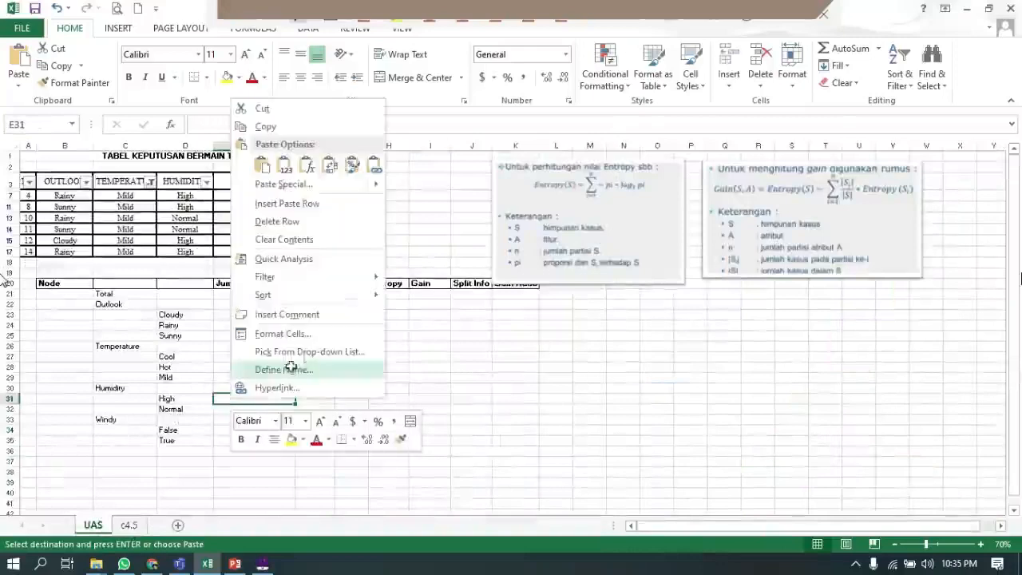
click(289, 164)
click(413, 394)
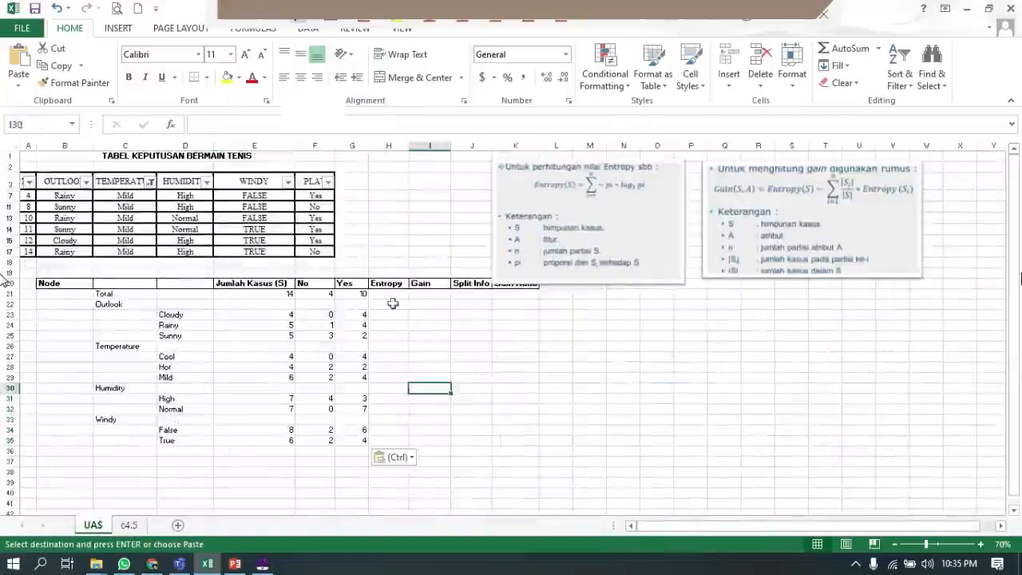
- Reset the dataset's Temperature filter to show all records and nudge the gain formula picture slightly closer to the entropy picture
click(394, 305)
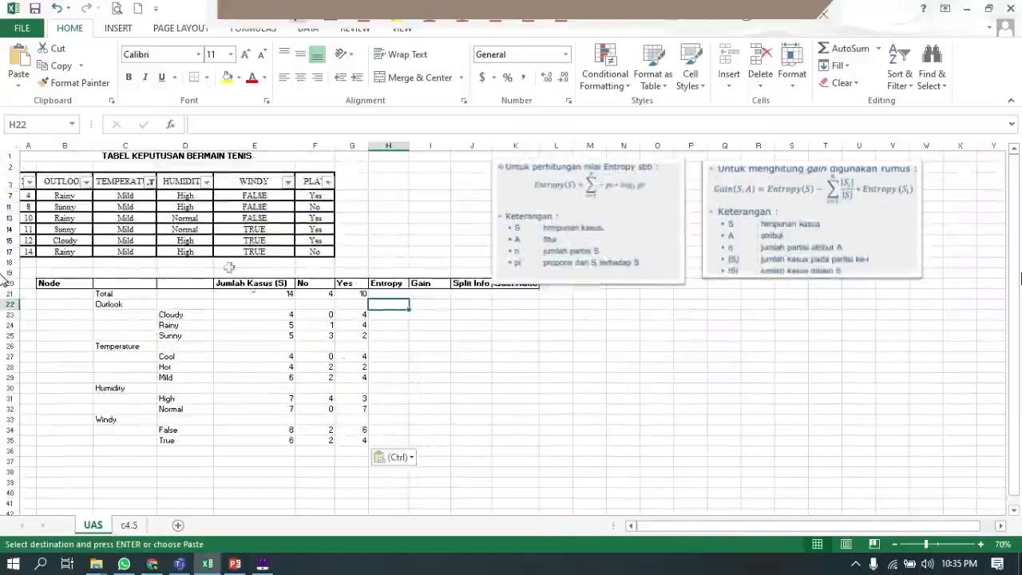
click(150, 183)
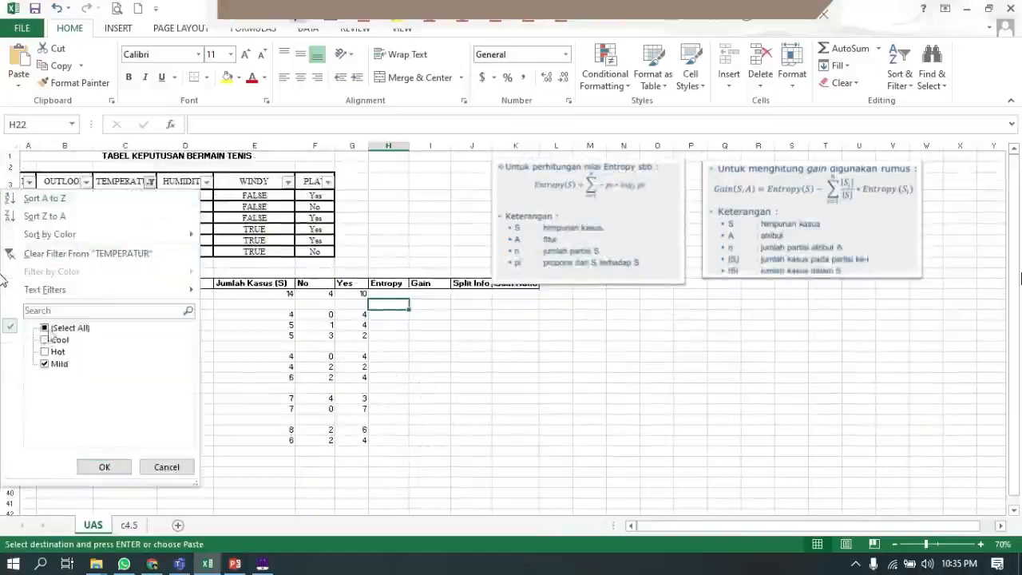
click(105, 468)
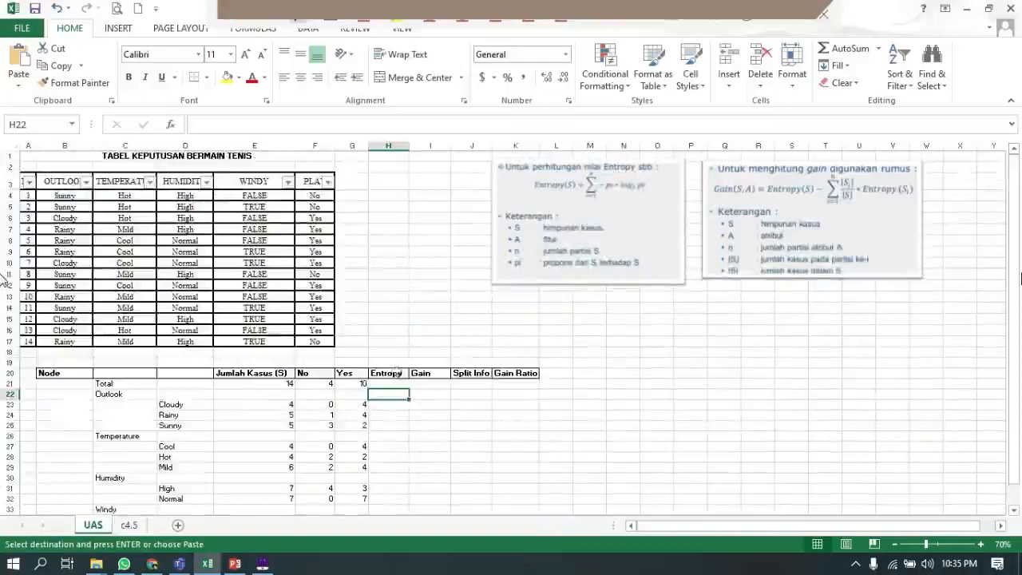
drag(812, 240, 804, 239)
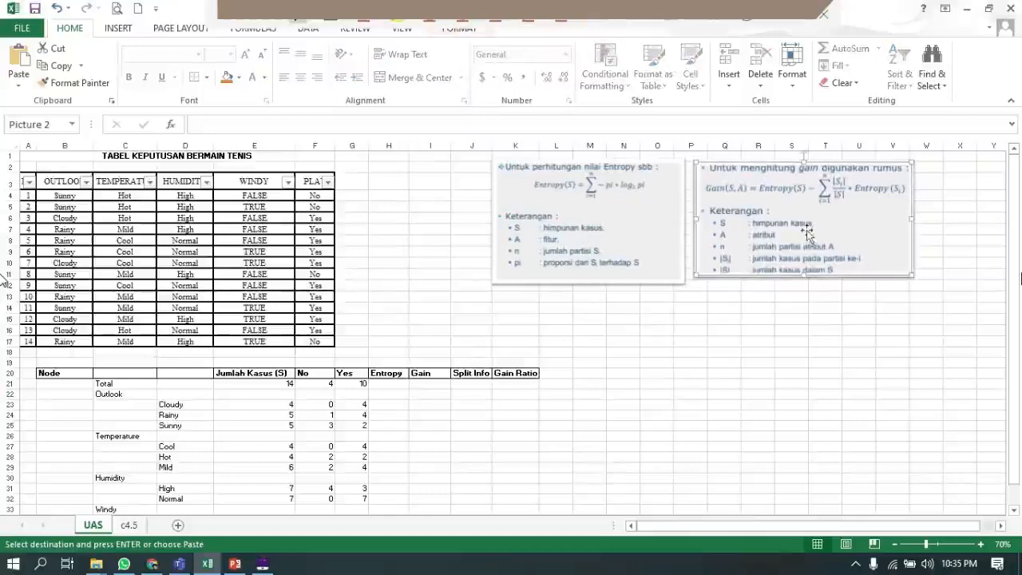
- Begin the Total row's entropy formula in H21 with the negative No proportion, =((-F21/E21)*
click(393, 386)
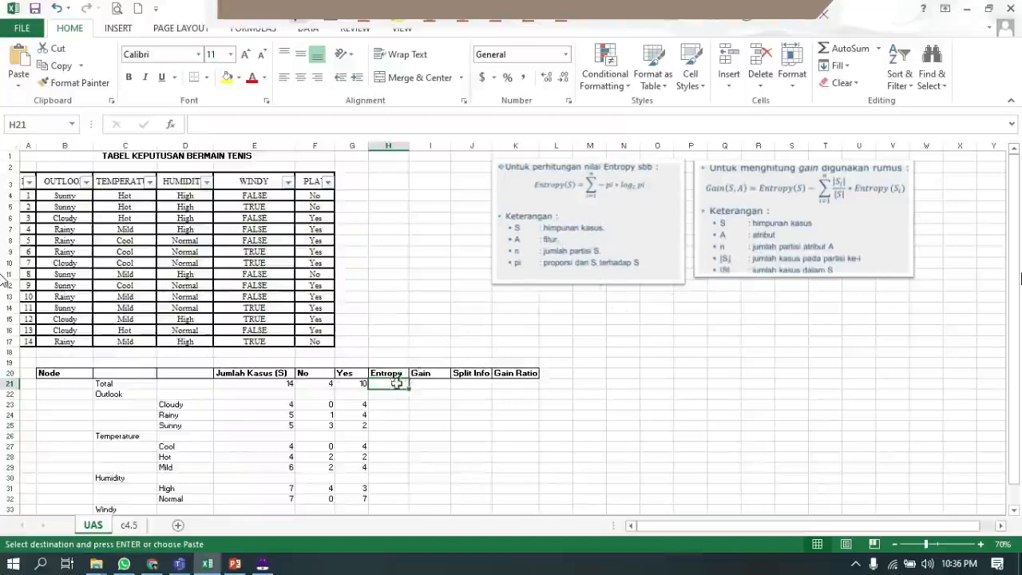
text(=((-)
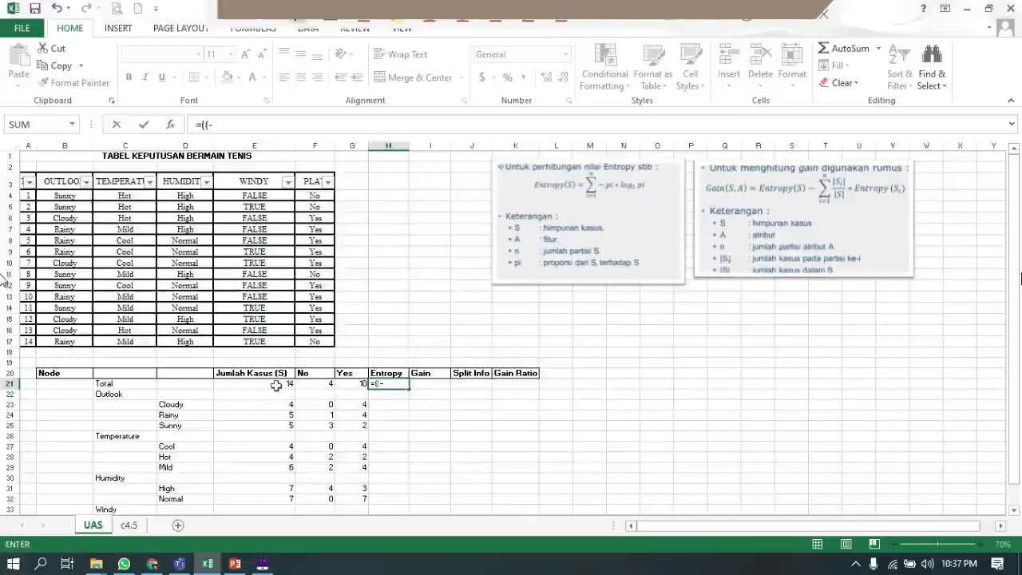
click(314, 386)
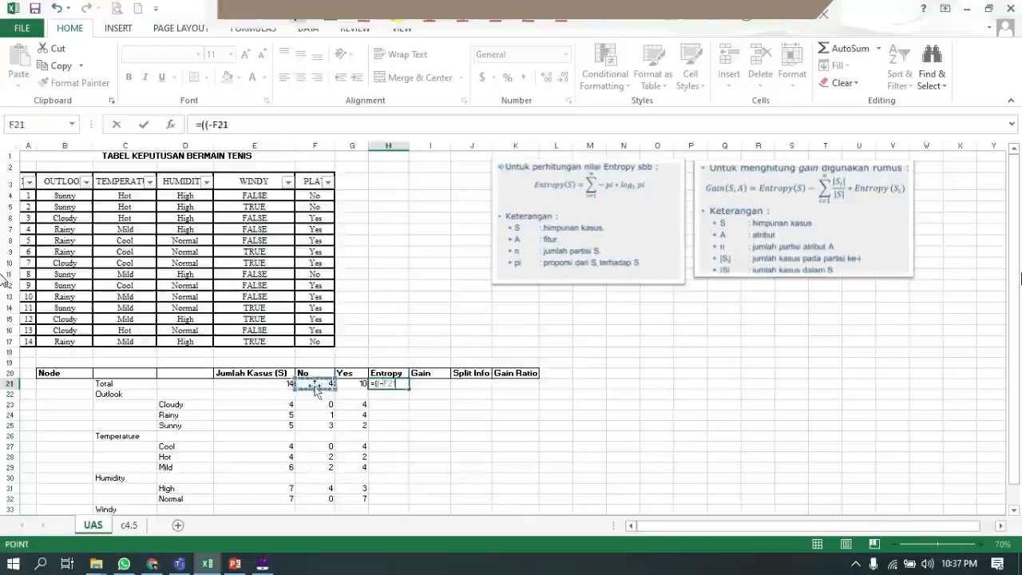
text(/)
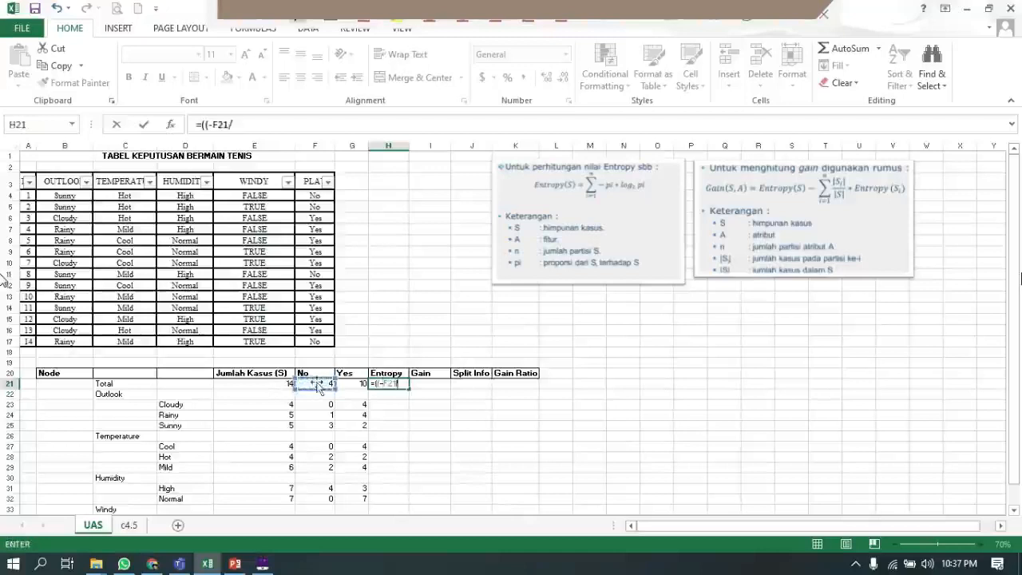
click(258, 383)
text()*)
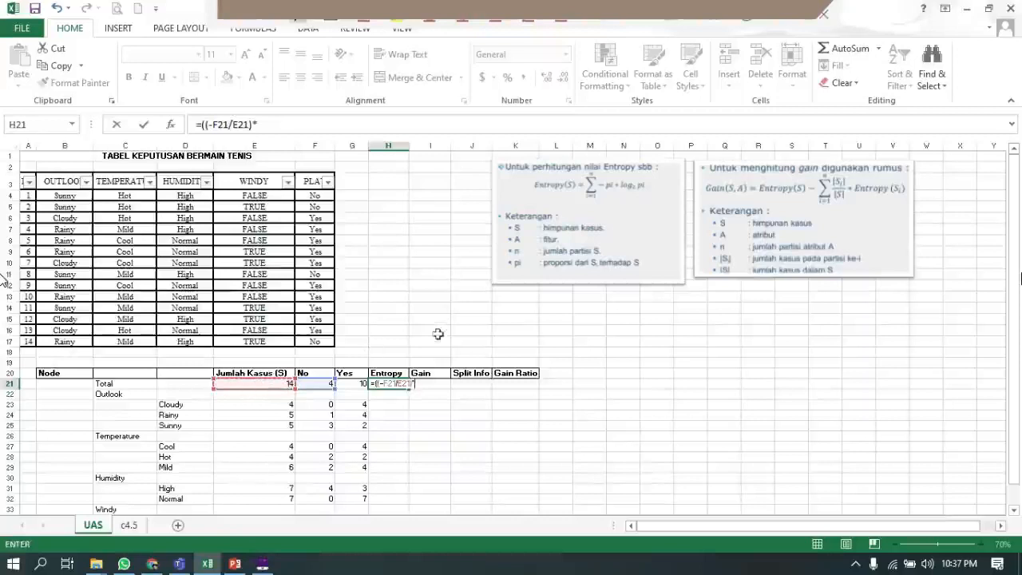
- Extend the H21 entropy formula with the base-2 logarithm of the No proportion, IMLOG2(F21/E21)+
text(Imlog)
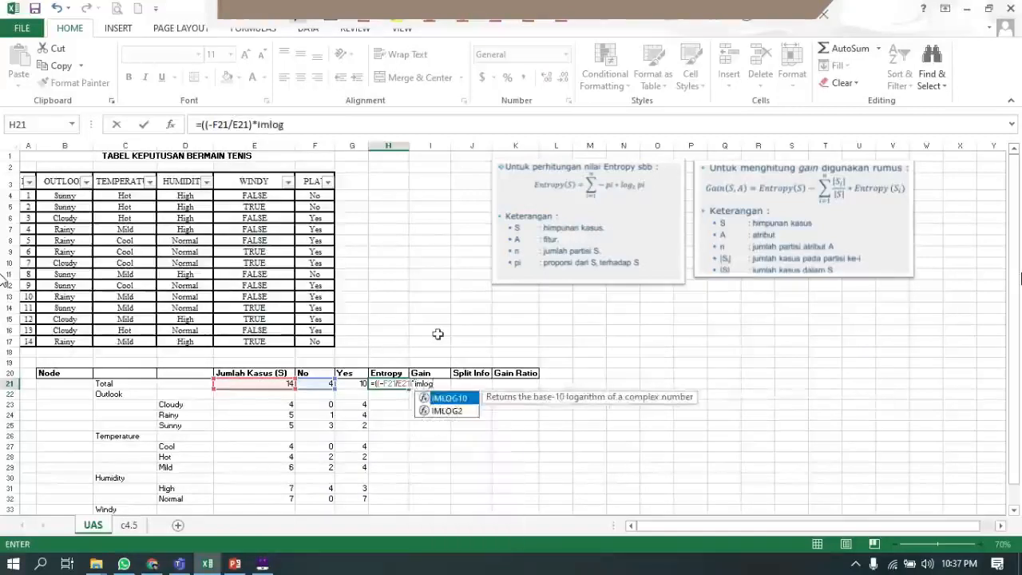
key(Down)
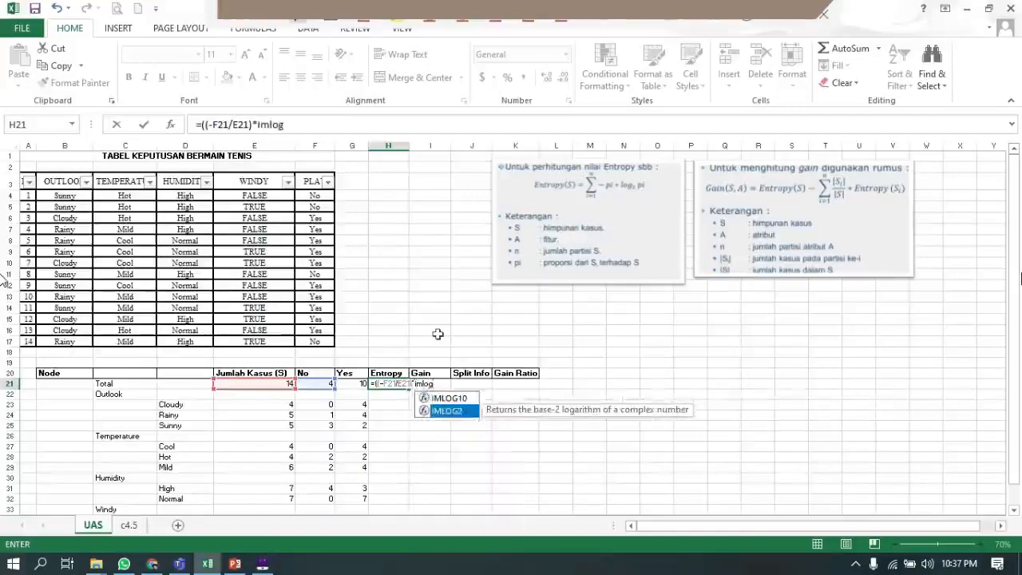
text(g)
key(Tab)
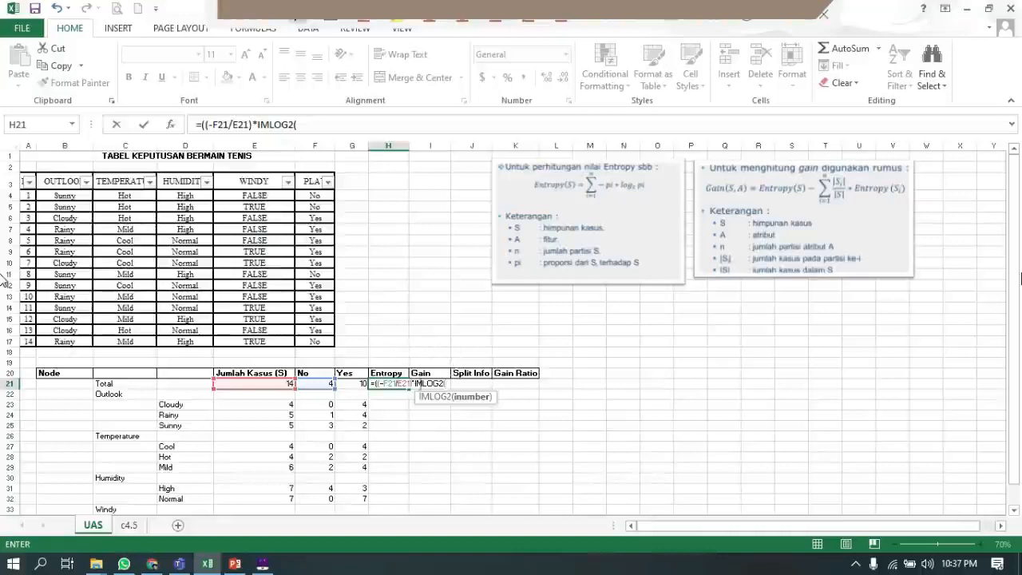
click(316, 384)
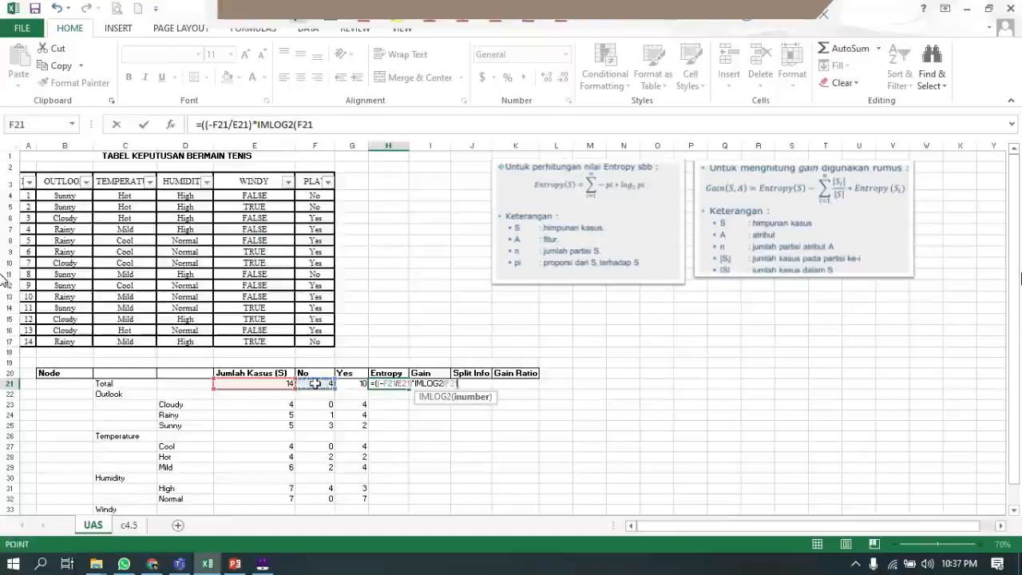
text(/)
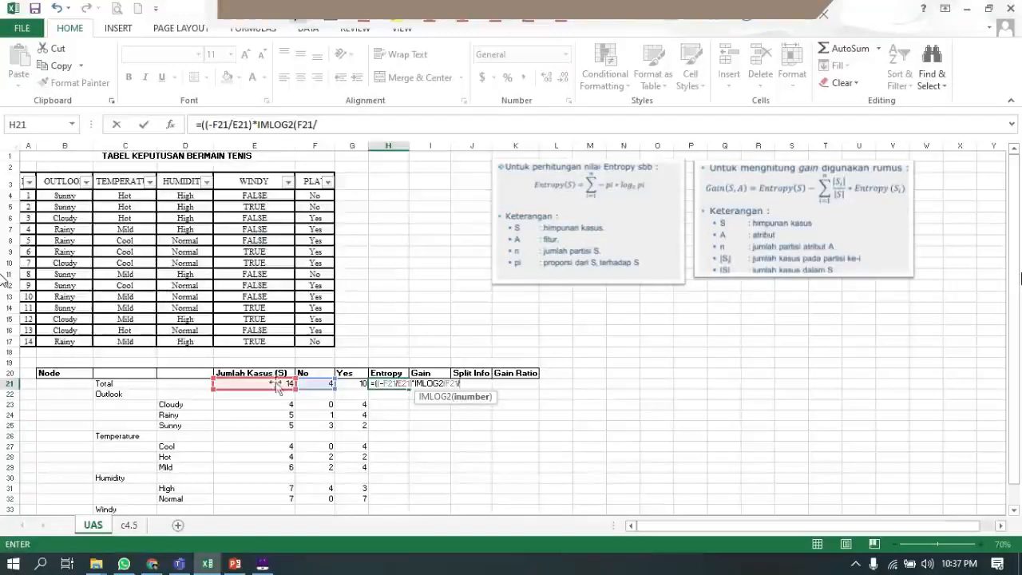
click(274, 383)
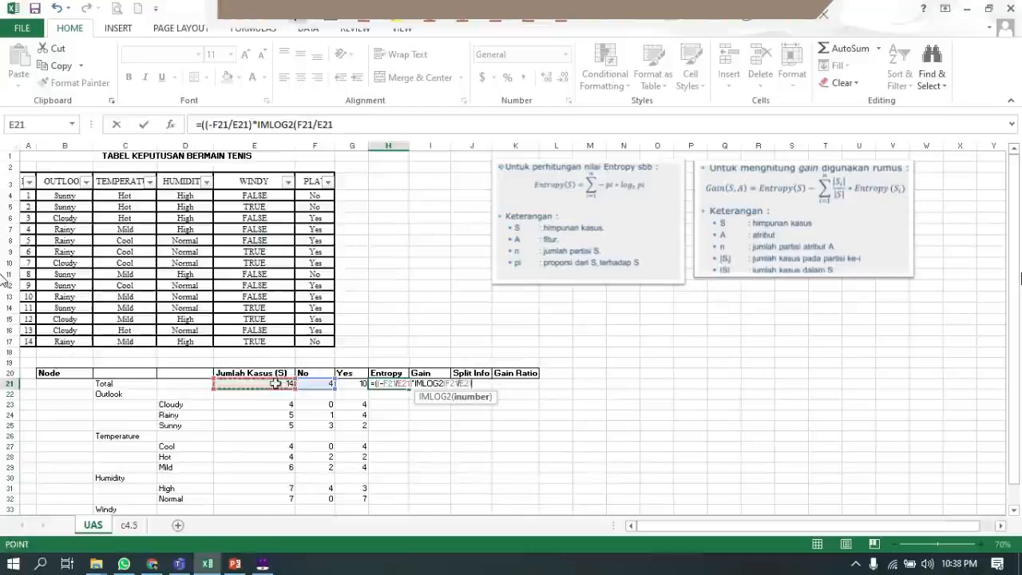
text()+)
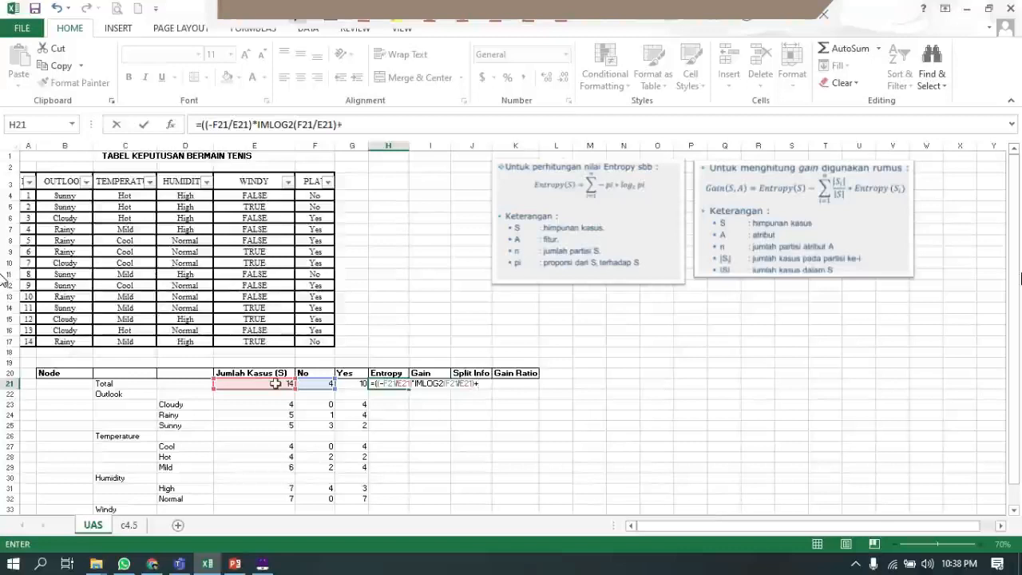
- Extend the H21 entropy formula with the negative Yes proportion, (-G21/E21)*
text((-)
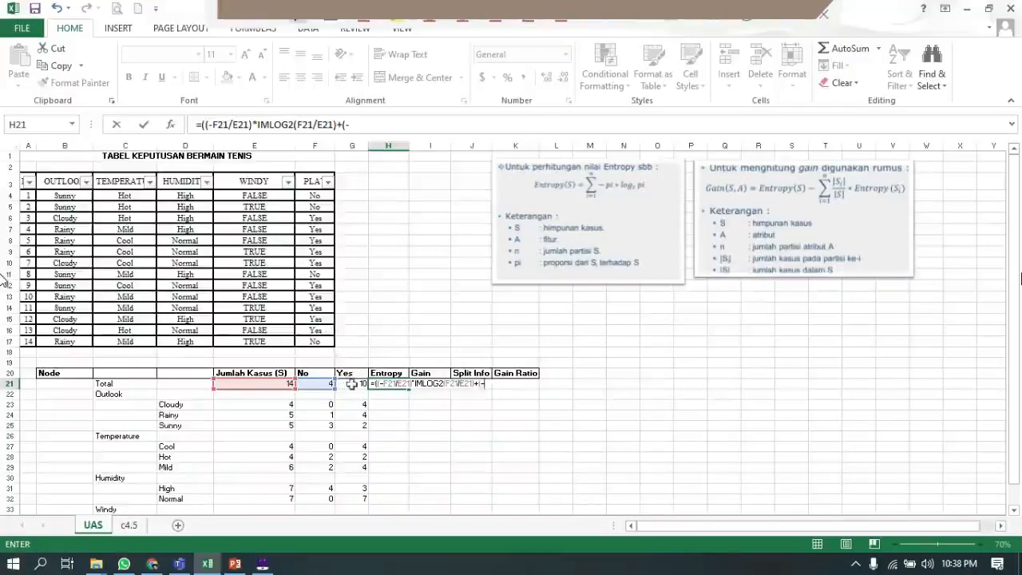
click(351, 384)
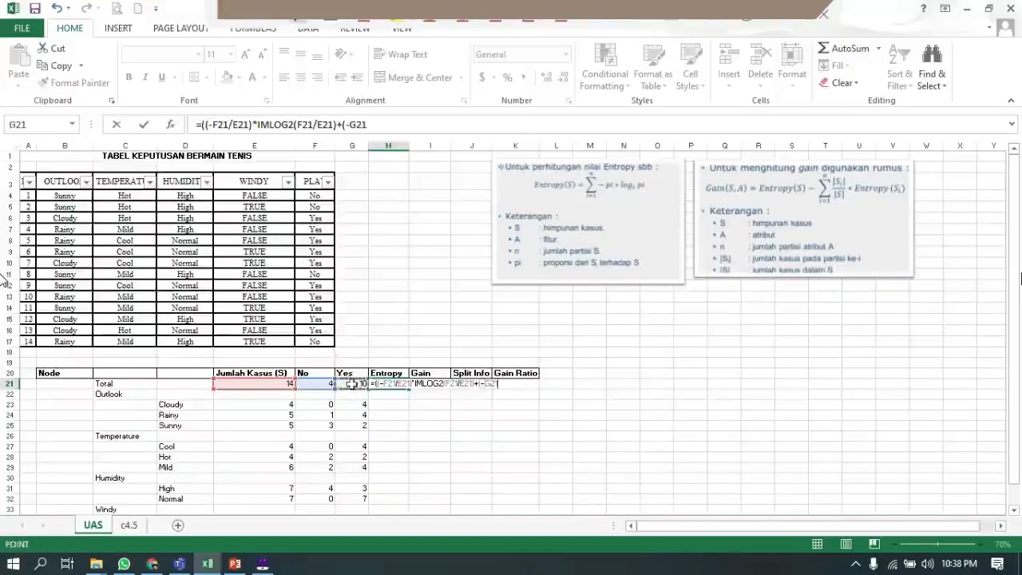
text(/)
click(252, 384)
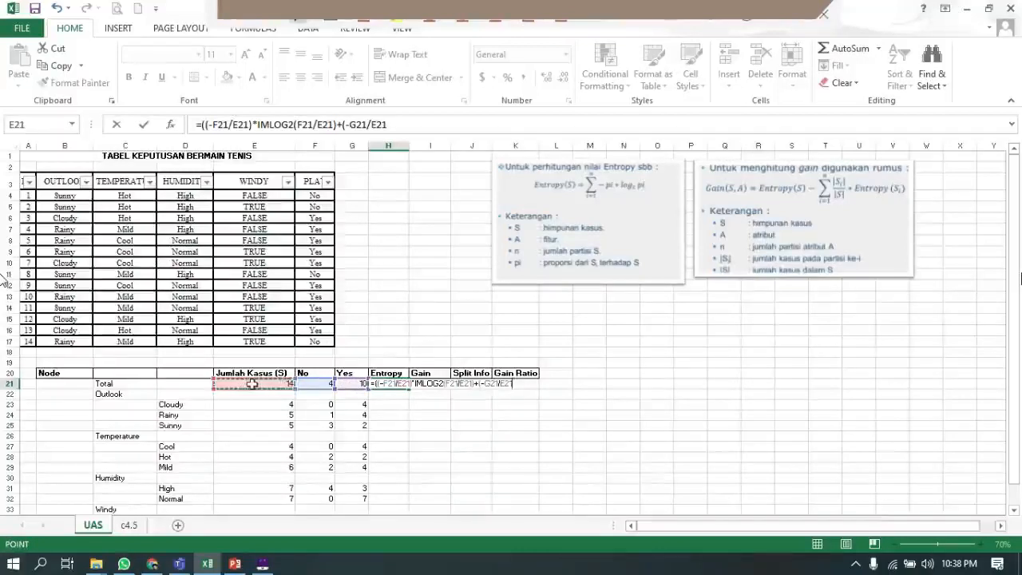
text()*)
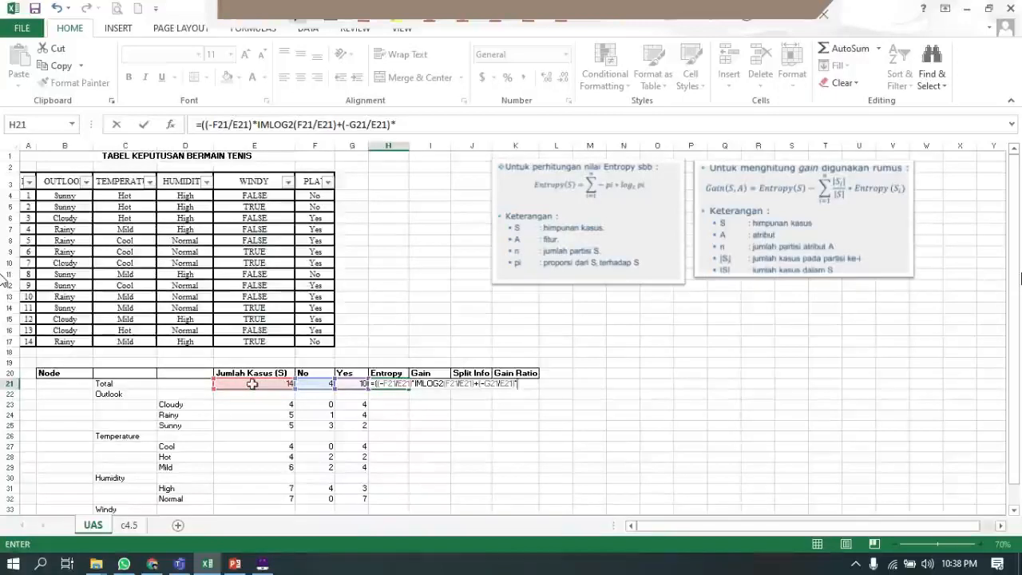
- Complete the H21 entropy formula with the base-2 logarithm of the Yes proportion, IMLOG2(G21/E21)), and enter it
text(imlo)
key(Down)
key(Tab)
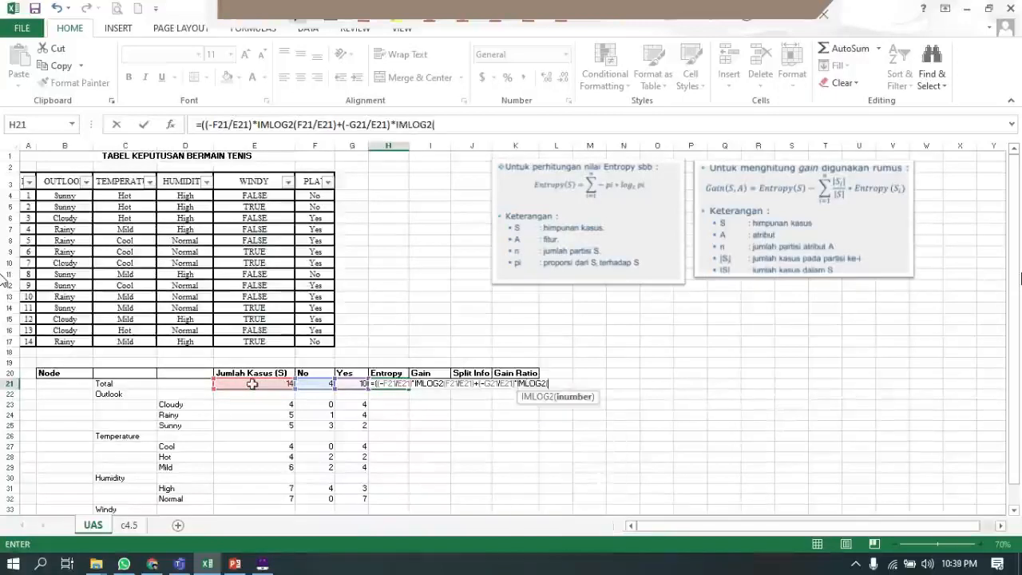
click(353, 383)
text(/)
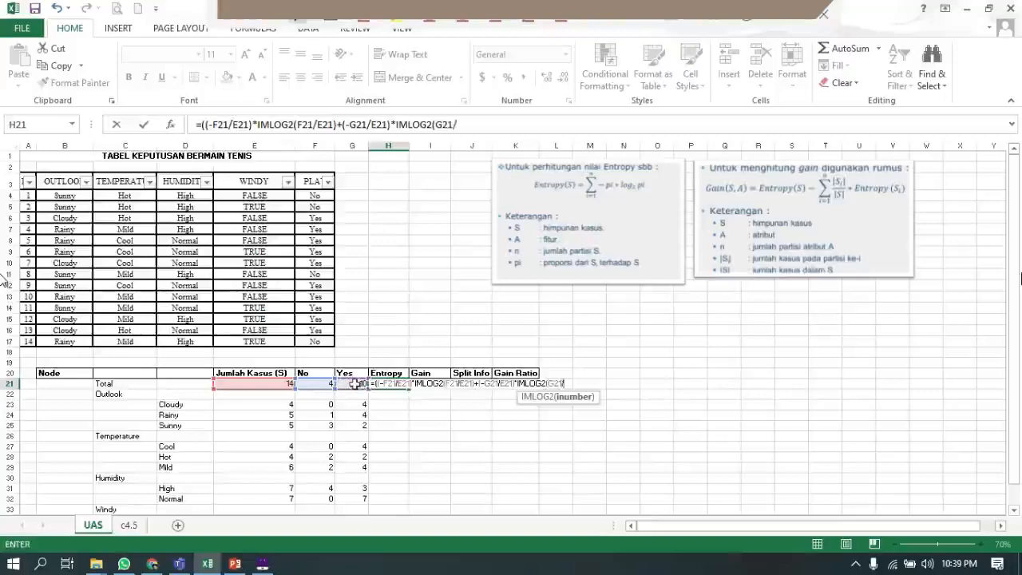
click(280, 383)
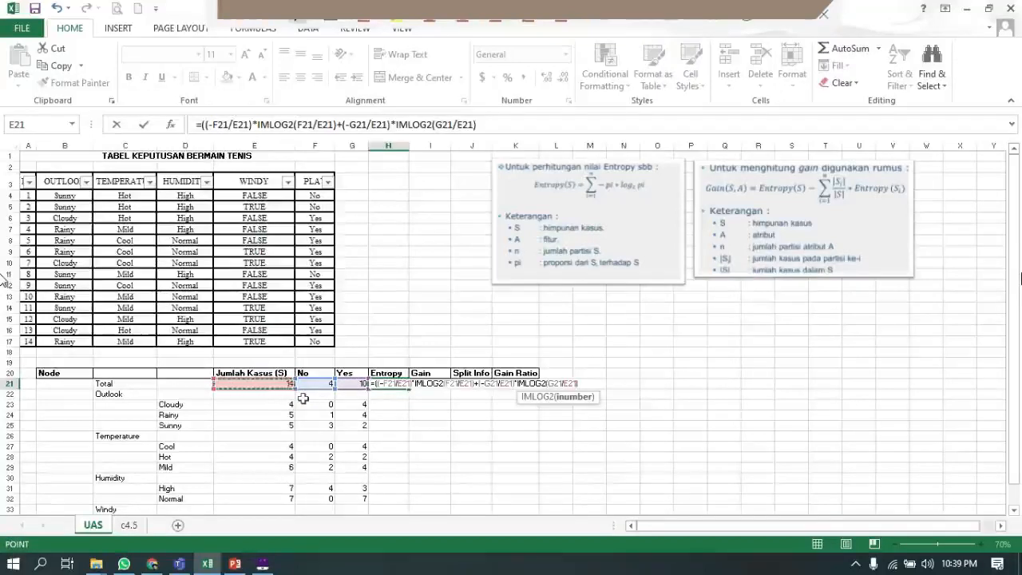
text()))
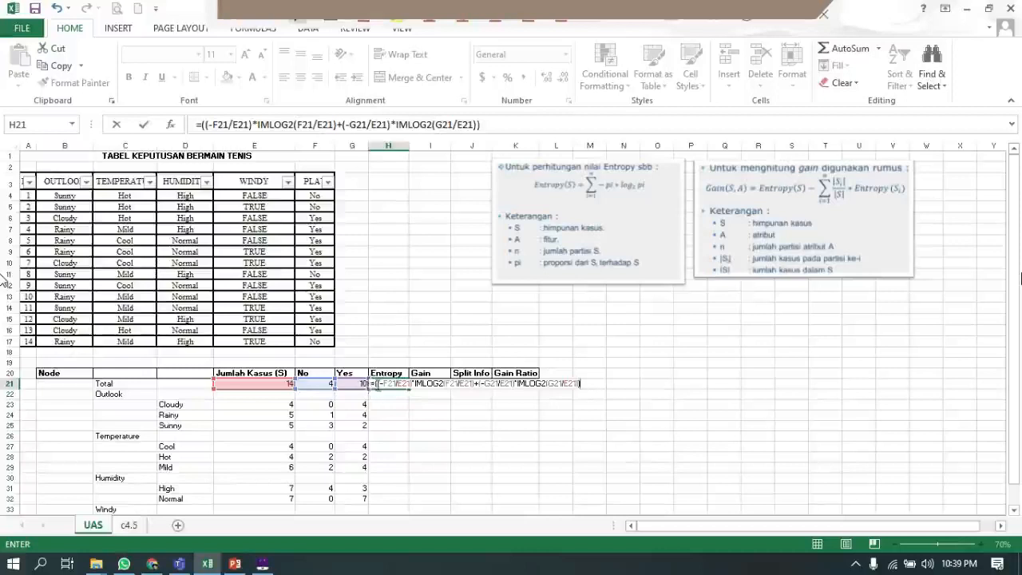
key(Return)
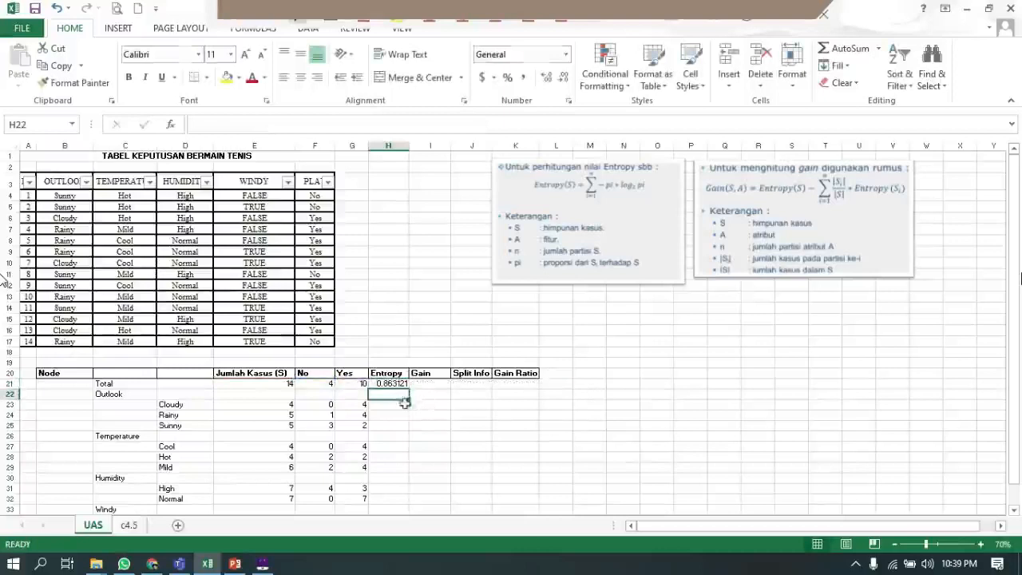
- Try to reuse the Total row's entropy formula from H21 for the Cloudy row in H23
click(400, 407)
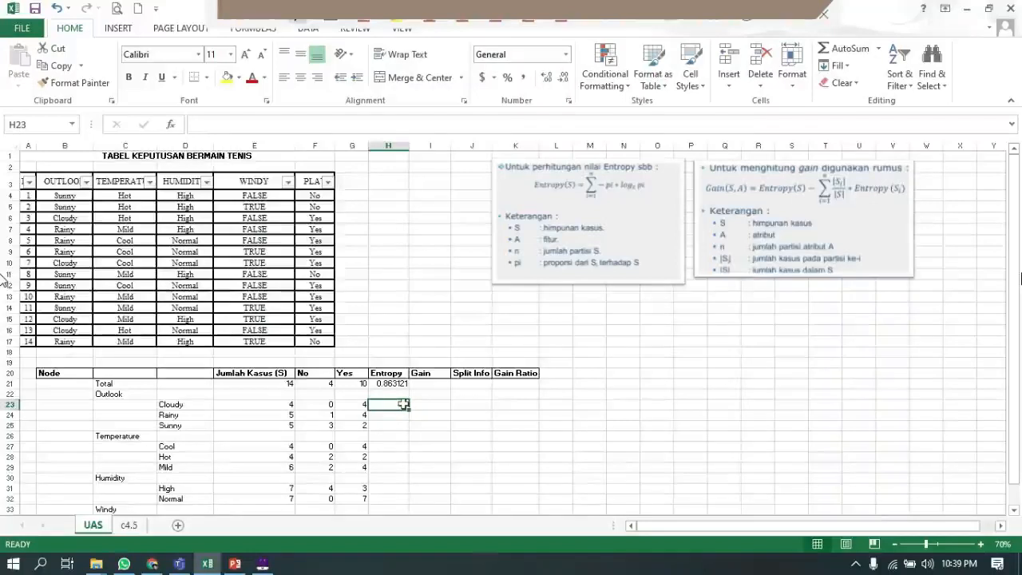
key(Up)
key(Up)
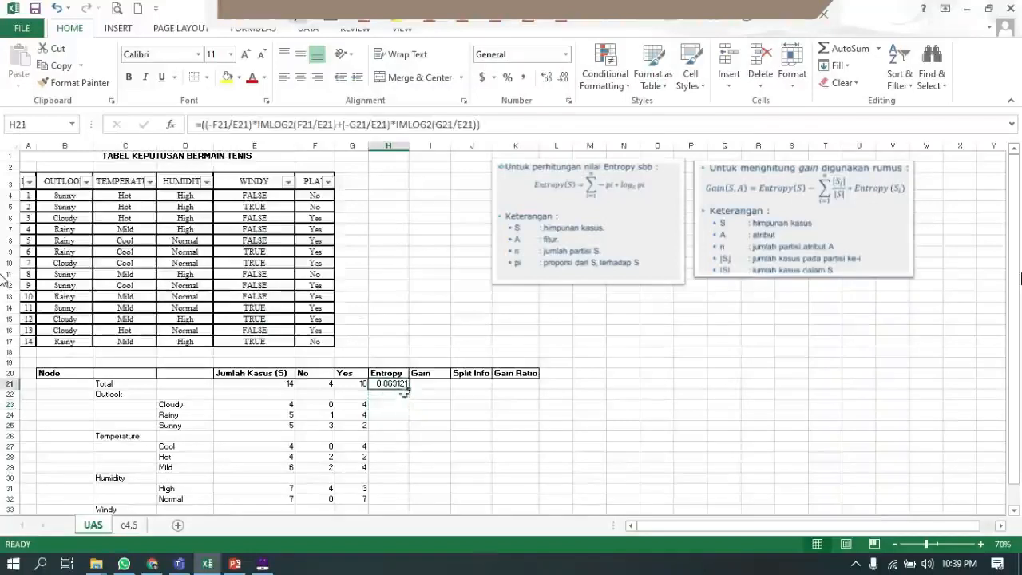
click(398, 403)
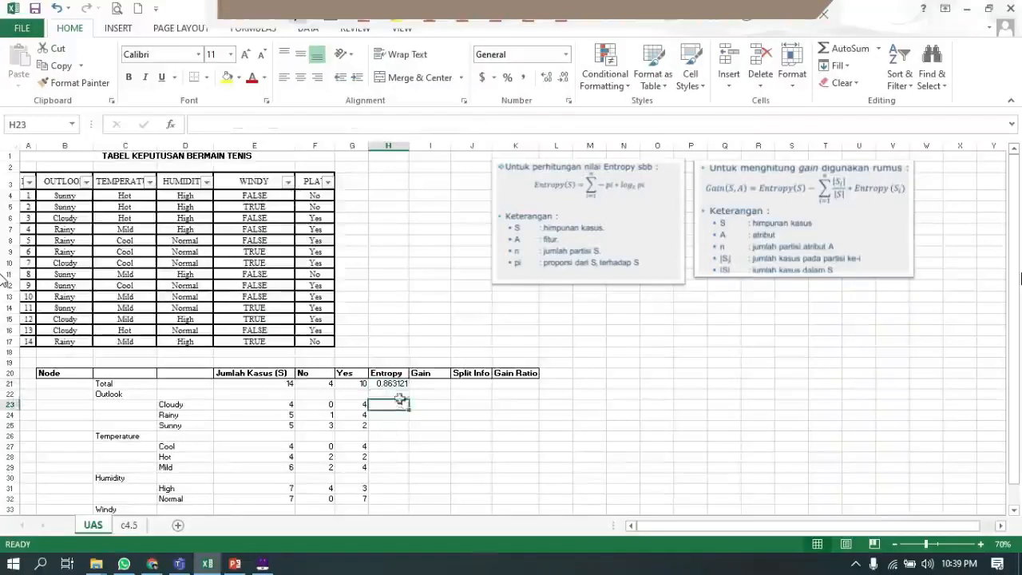
click(404, 384)
key(ctrl+c)
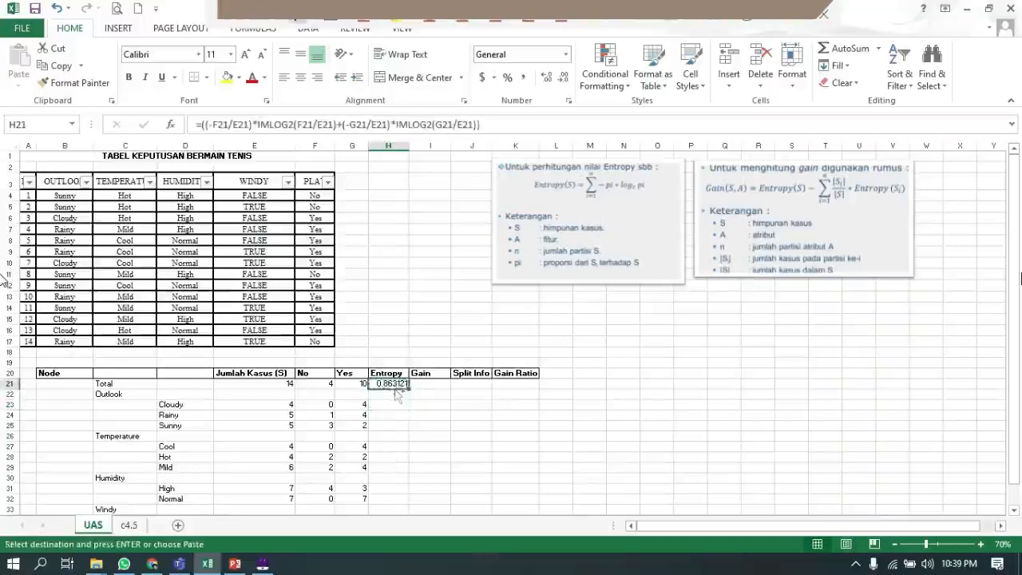
click(394, 404)
key(ctrl+v)
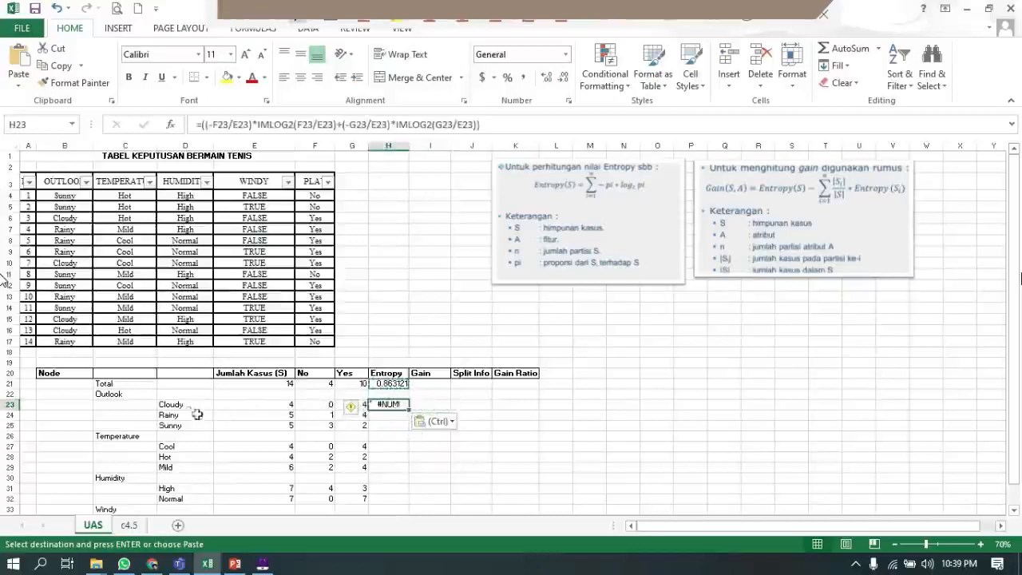
- Replace the Cloudy row's entropy formula in H23 with the value 0
click(331, 404)
click(393, 407)
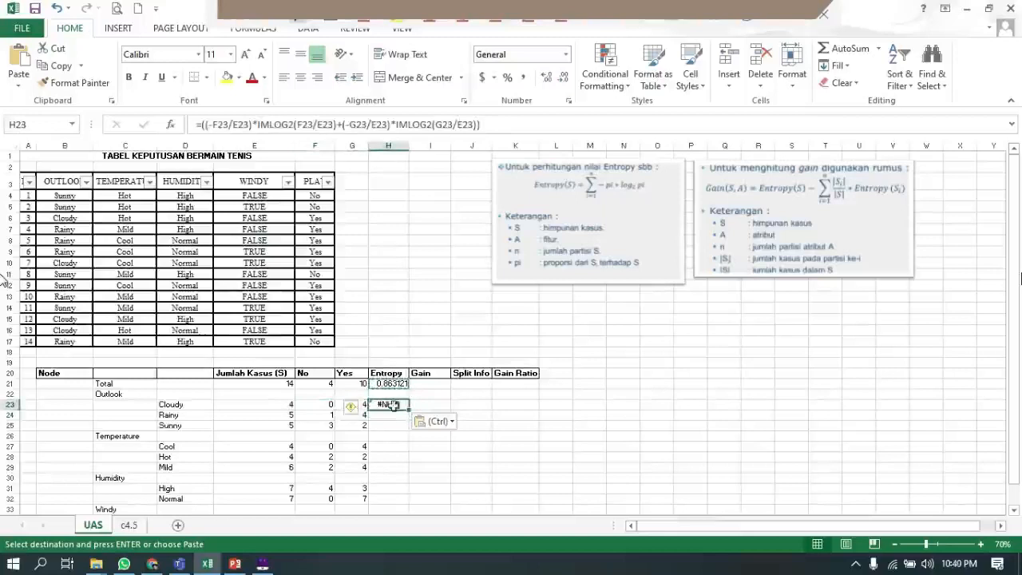
text(0)
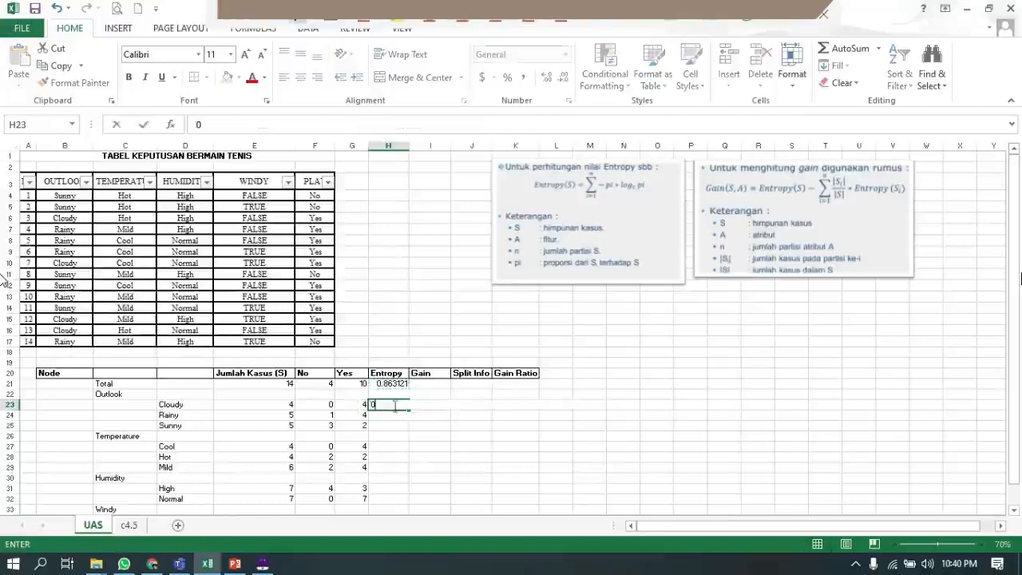
key(Return)
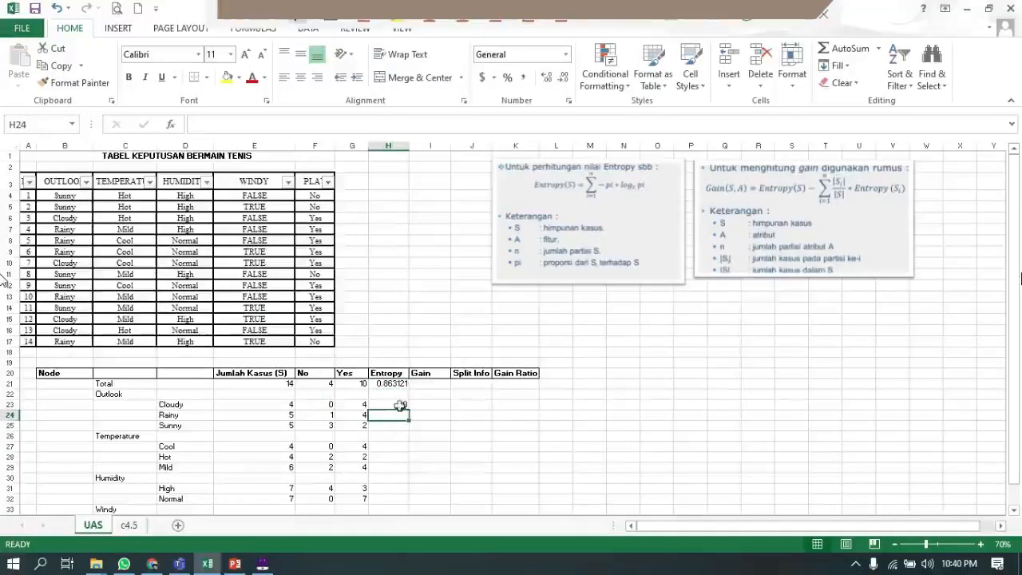
- Copy the entropy formula from H21 into the Rainy and Sunny rows, H24 and H25
click(401, 405)
click(401, 417)
click(405, 386)
key(ctrl+c)
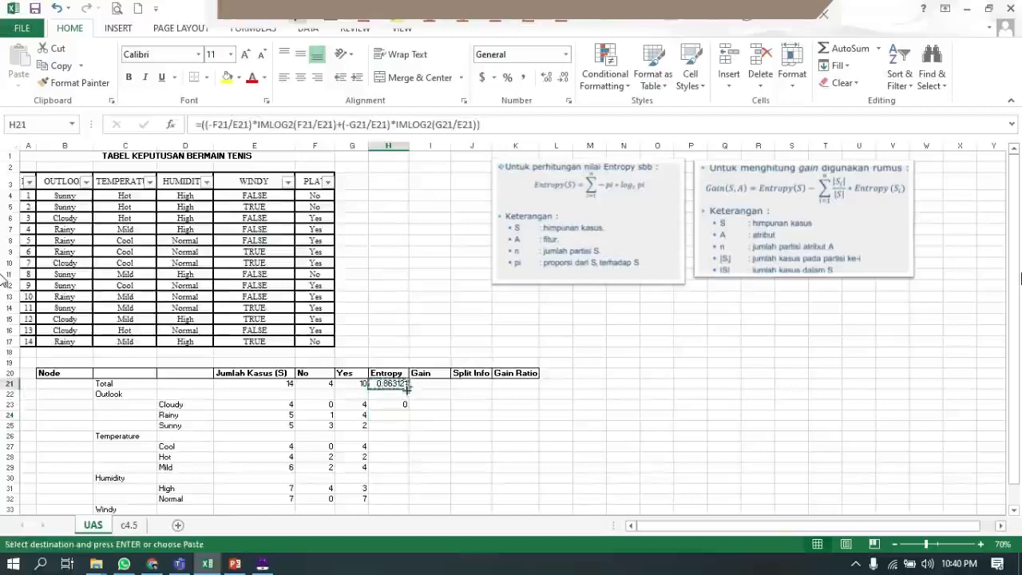
click(402, 416)
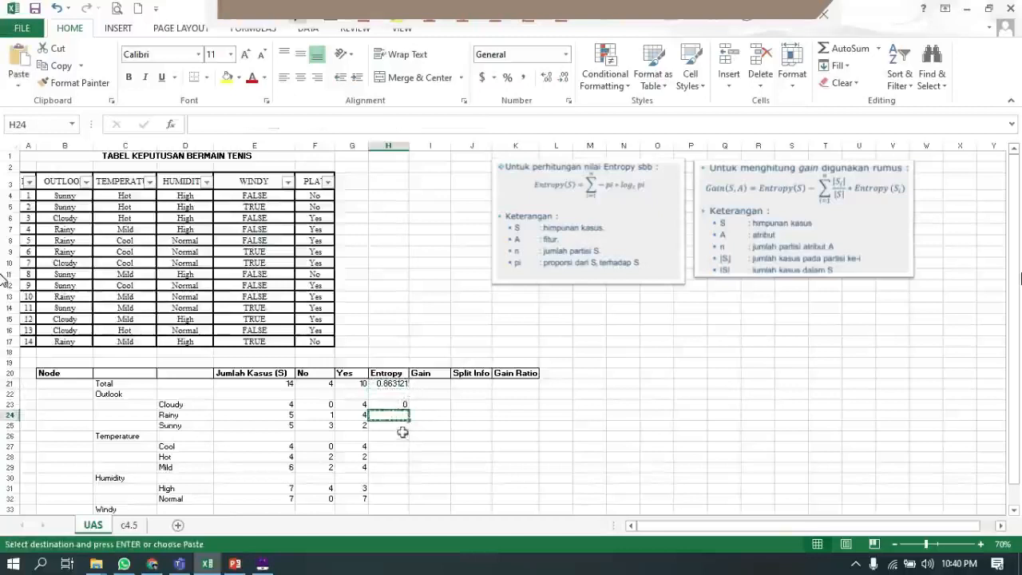
click(389, 384)
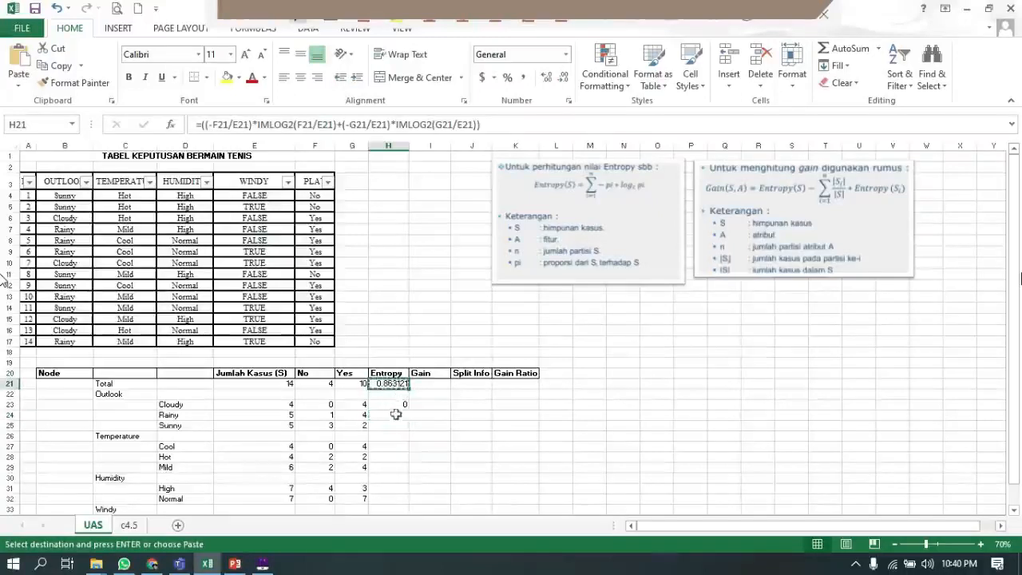
click(396, 415)
key(ctrl+v)
click(401, 426)
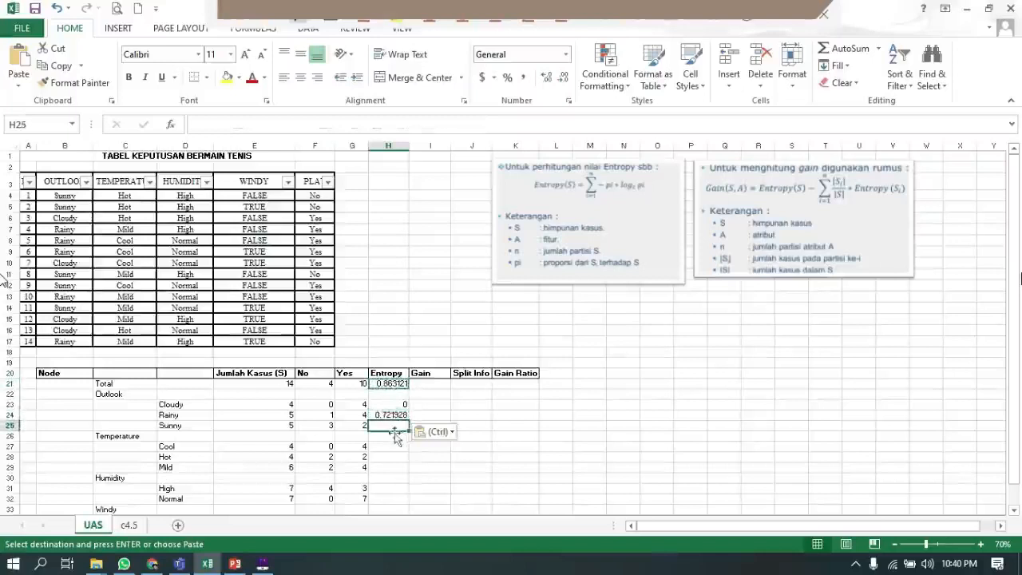
key(ctrl+v)
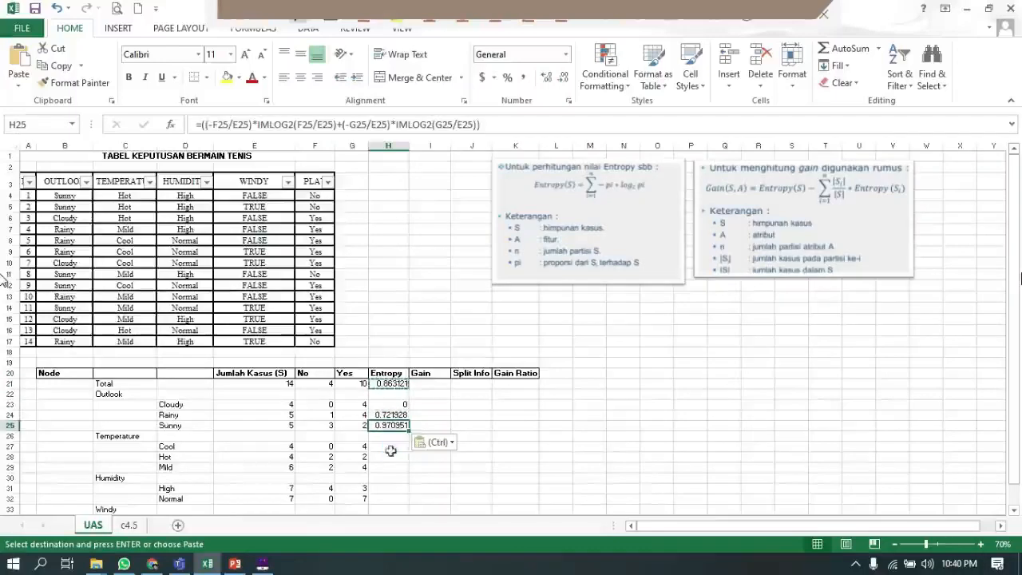
- Paste the copied entropy formula into the Hot and Mild rows of Temperature, H28 and H29
click(391, 454)
key(ctrl+v)
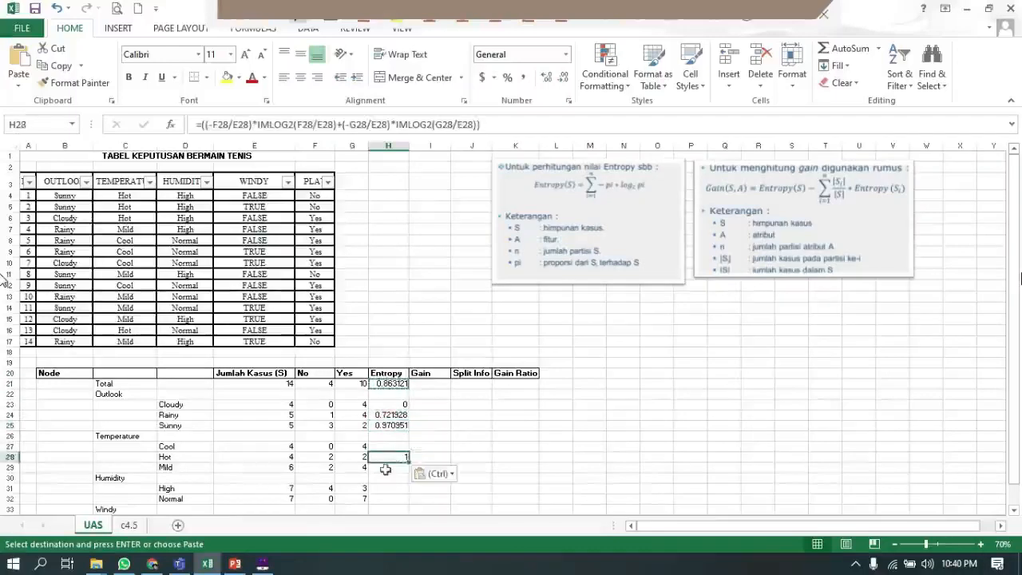
click(385, 468)
key(ctrl+v)
- Paste the copied entropy formula into the Humidity High row, H31, and the Windy False and True rows, H34 and H35
scroll(386, 468, down, 1)
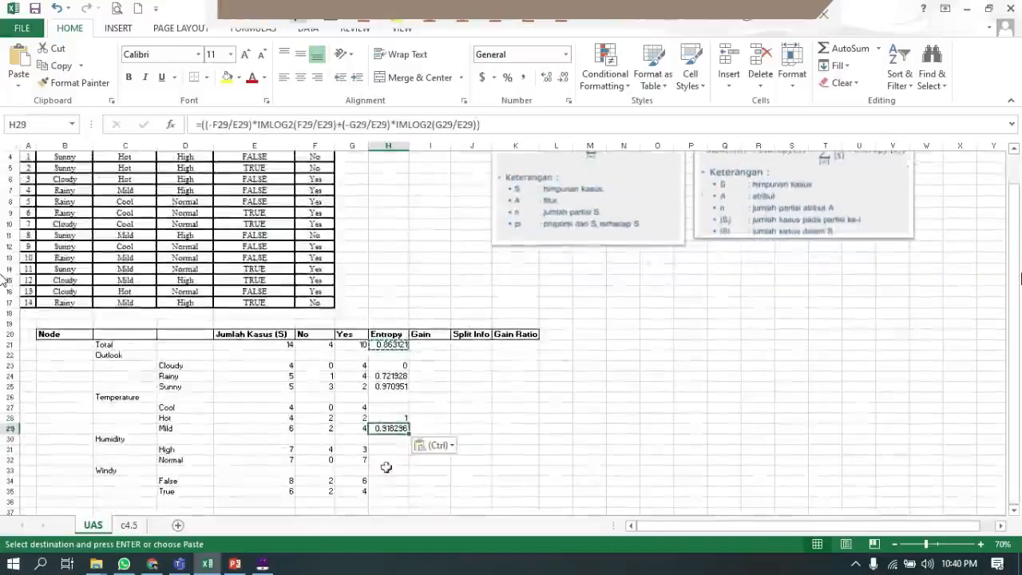
click(387, 450)
key(ctrl+v)
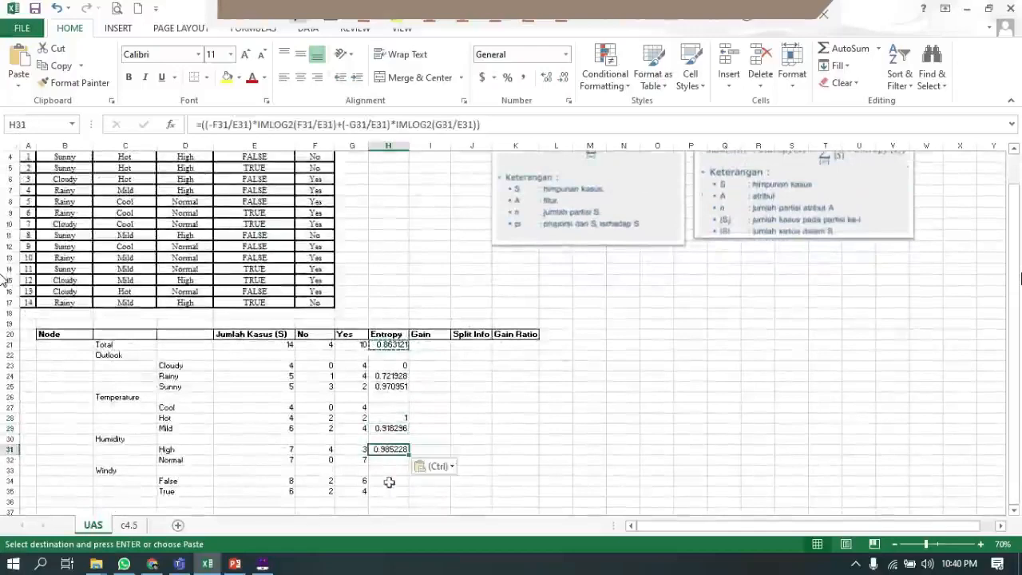
click(388, 481)
key(ctrl+v)
click(388, 491)
key(ctrl+v)
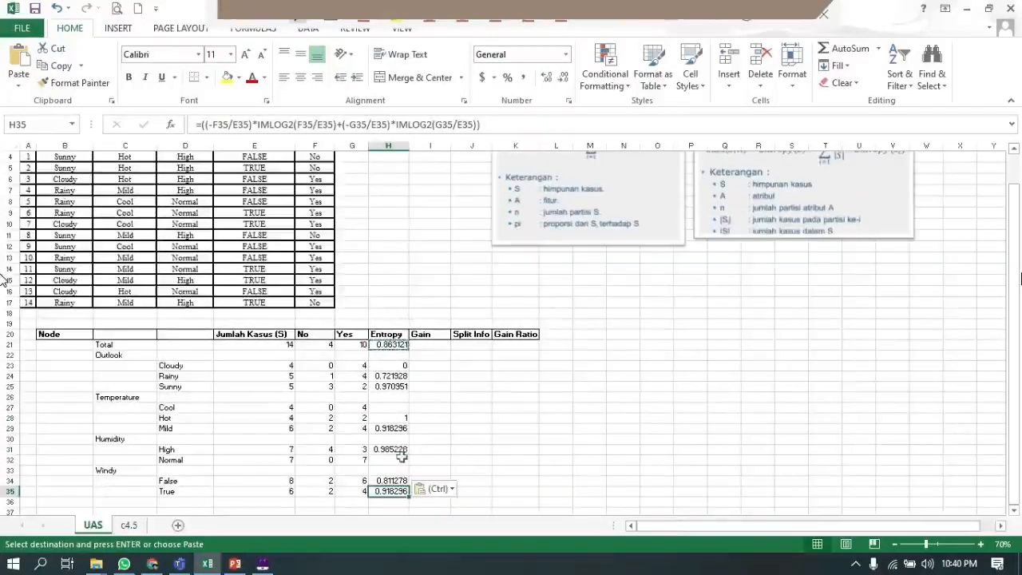
- Enter 0 as the entropy for the Humidity Normal row in H32 and the Temperature Cool row in H27
click(401, 460)
text(0)
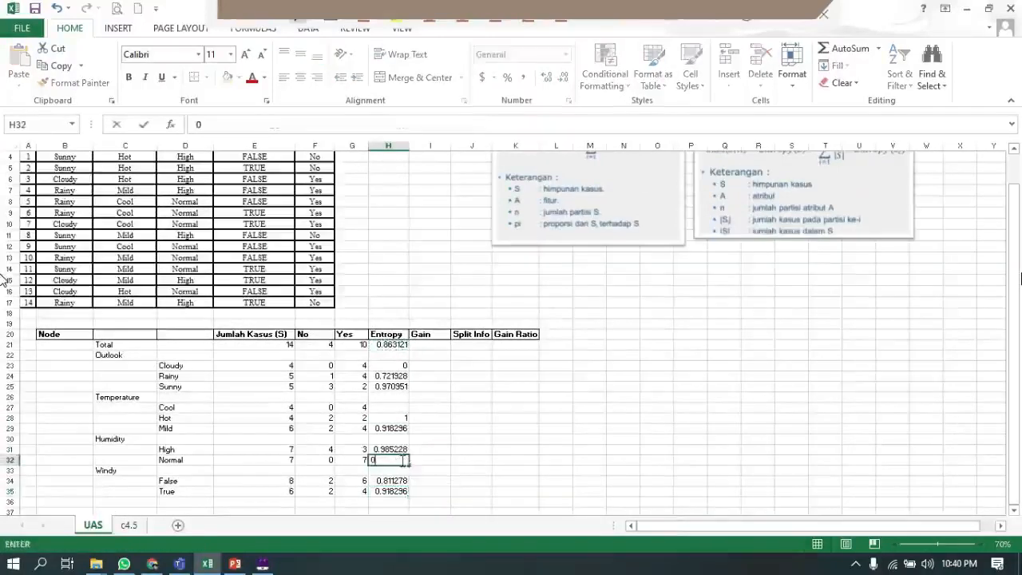
key(Up)
key(Up)
key(Up)
key(Up)
key(Up)
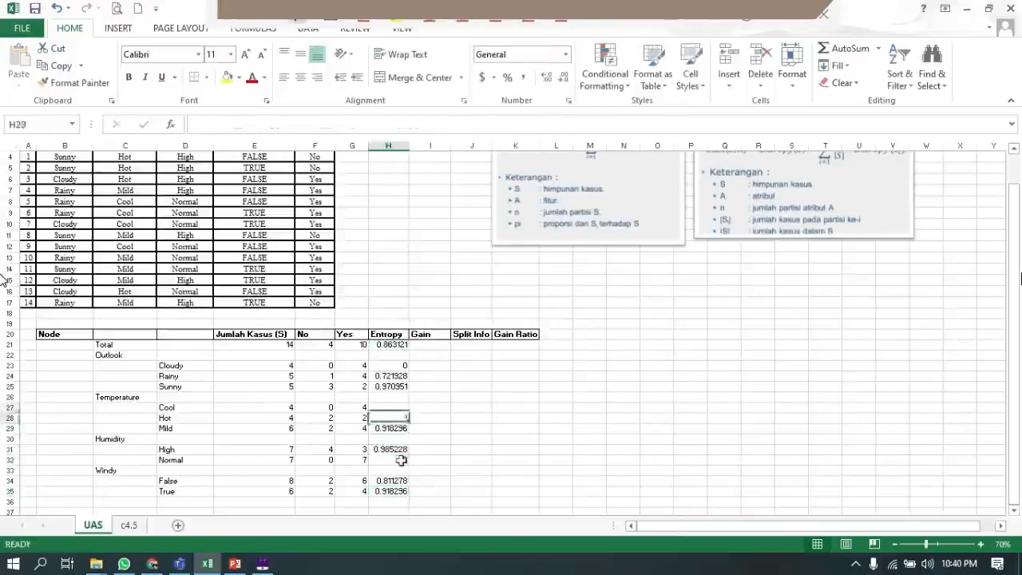
text(0)
key(Return)
key(Up)
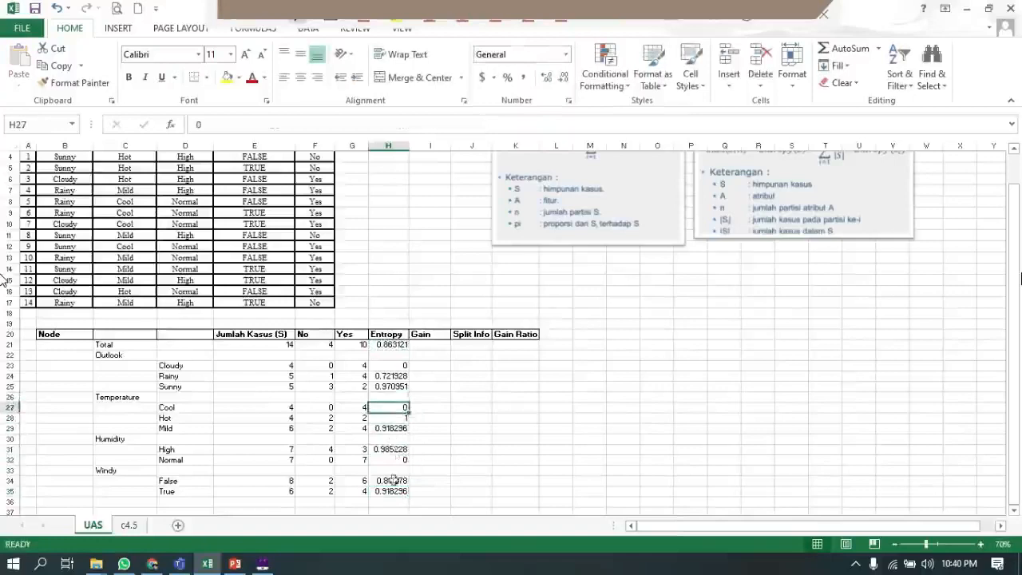
- Review the filled Entropy column on the UAS sheet and check it against the finished table on the c4.5 sheet
scroll(400, 460, down, 1)
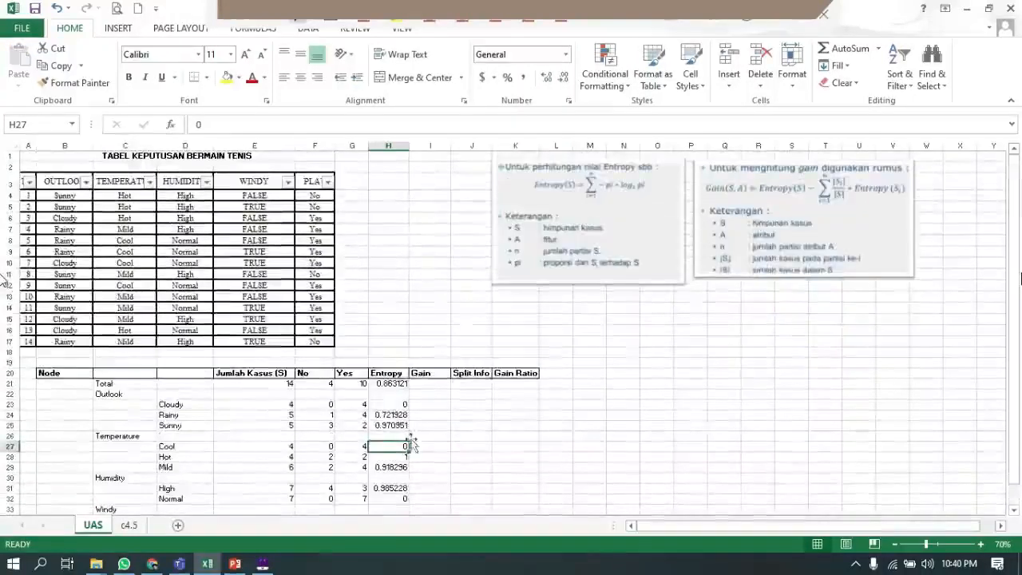
click(517, 437)
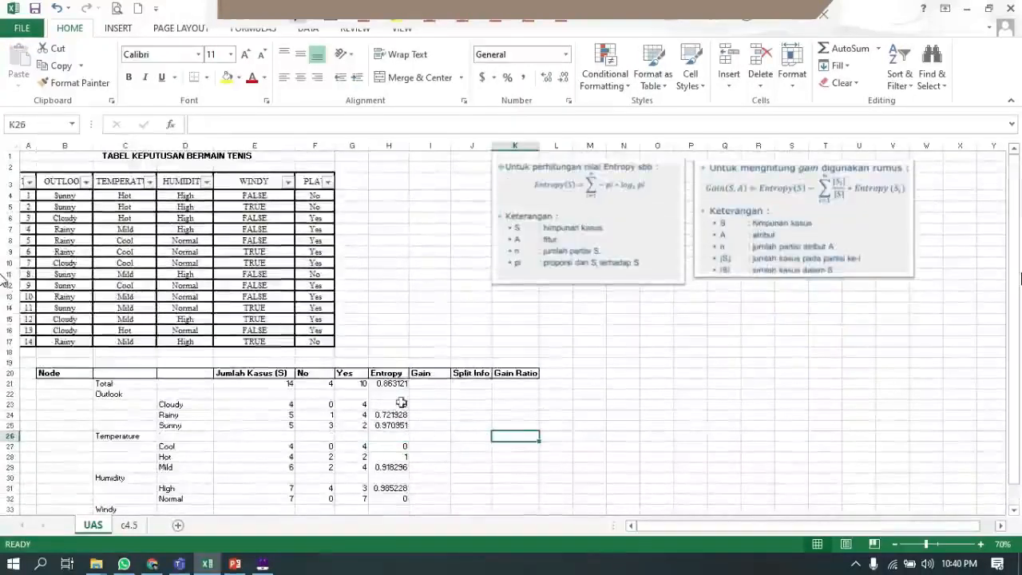
scroll(404, 404, down, 2)
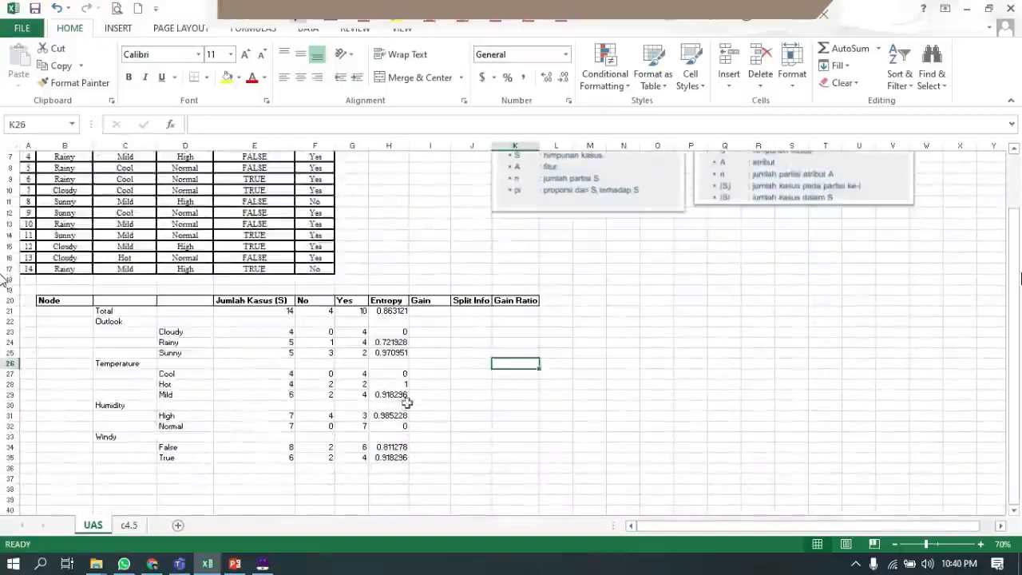
scroll(403, 403, down, 2)
scroll(406, 407, up, 1)
scroll(406, 407, up, 2)
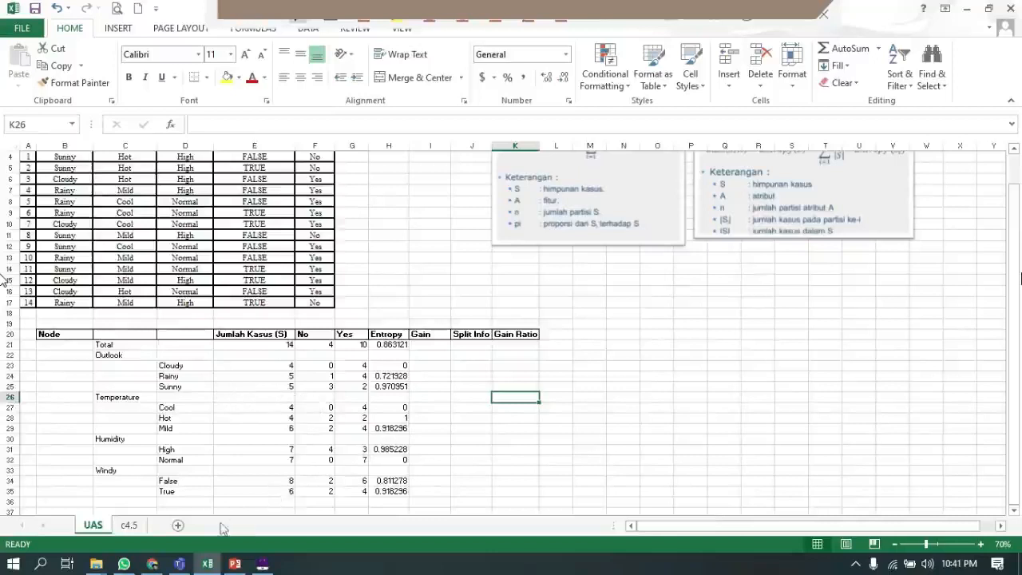
click(130, 525)
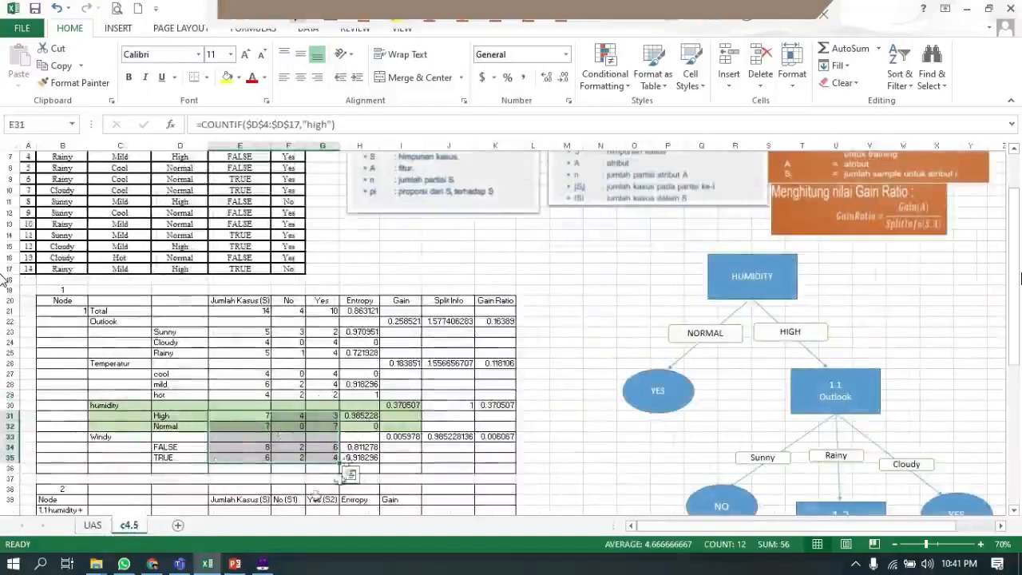
click(94, 524)
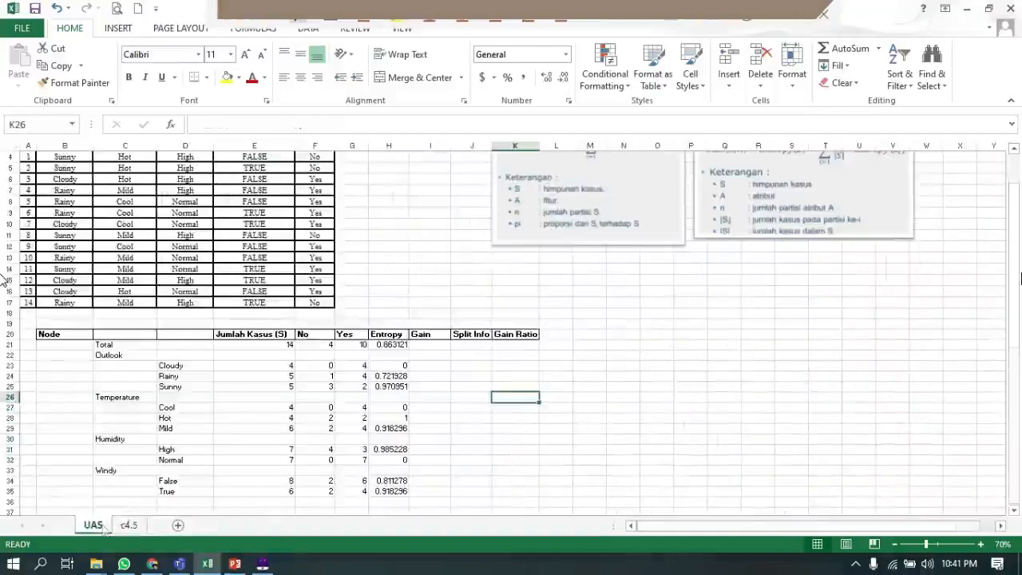
- Compare the table on the c4.5 sheet with the UAS sheet, and check the C4.5 algorithm steps slide in PowerPoint
click(130, 525)
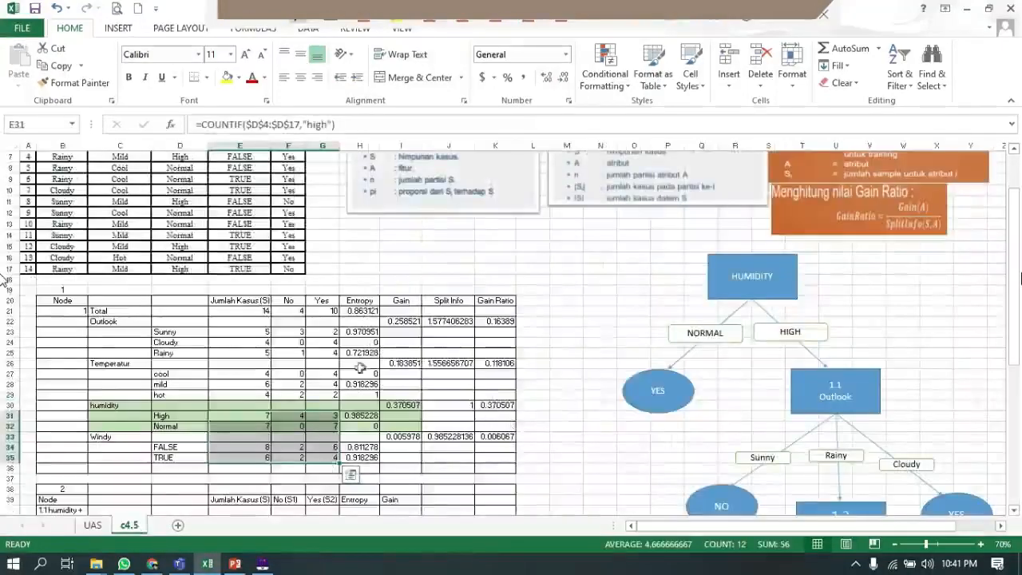
click(93, 524)
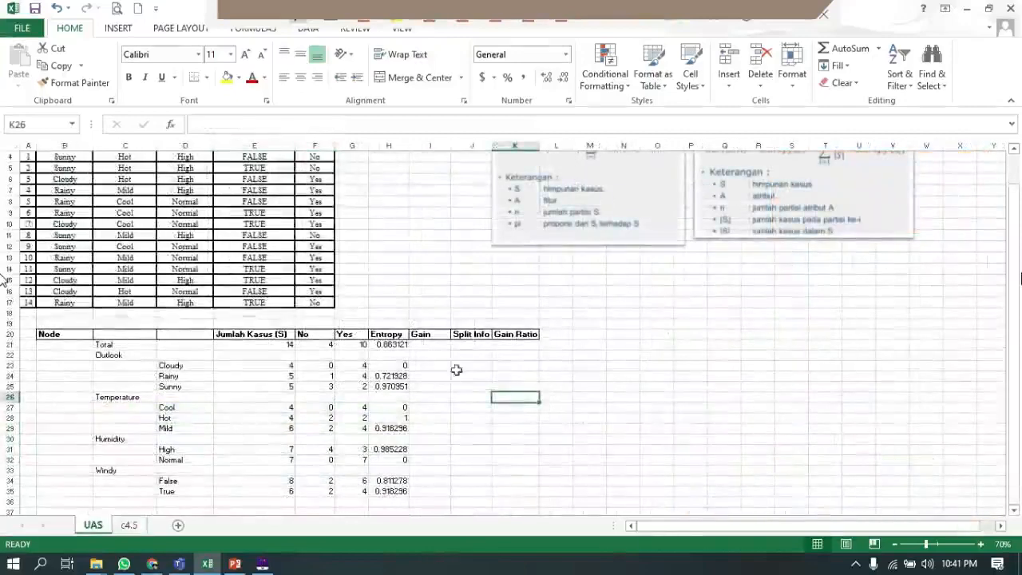
scroll(343, 402, down, 1)
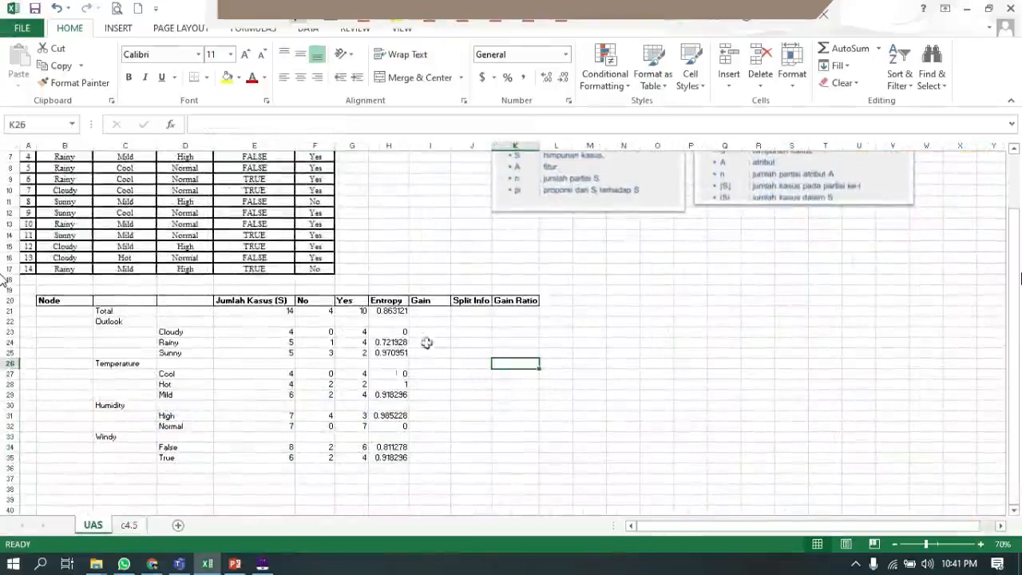
click(235, 565)
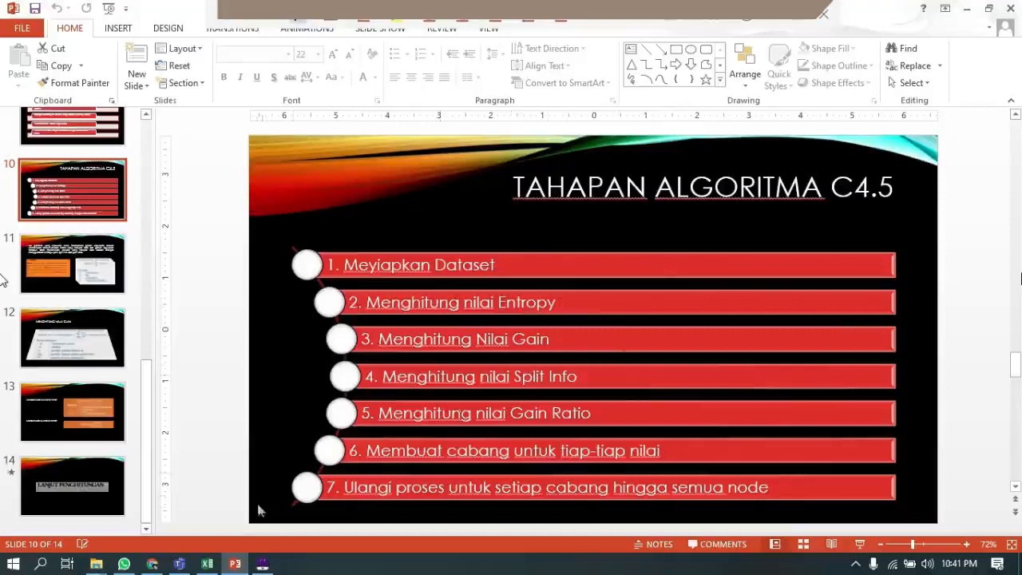
click(264, 563)
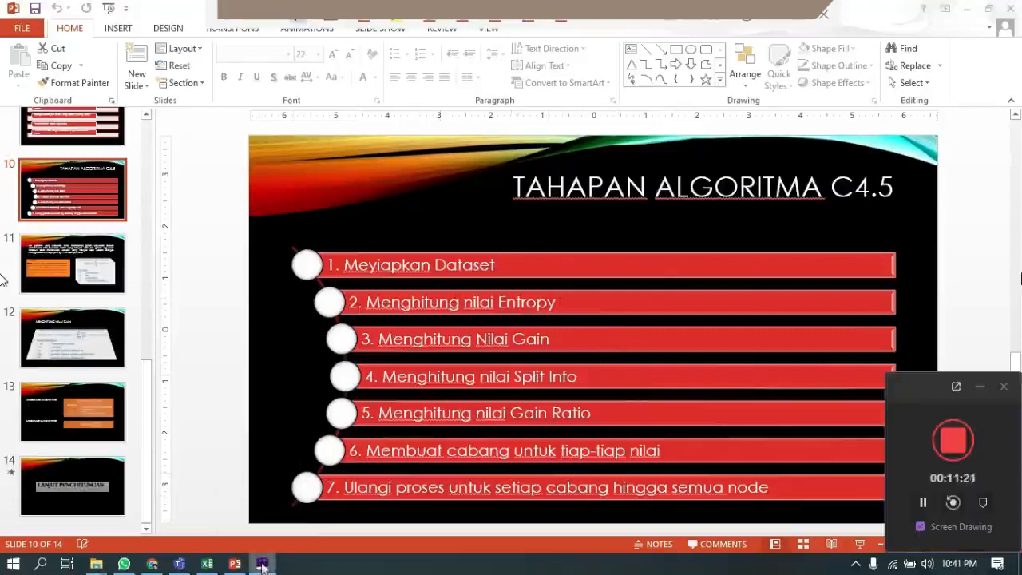
click(981, 389)
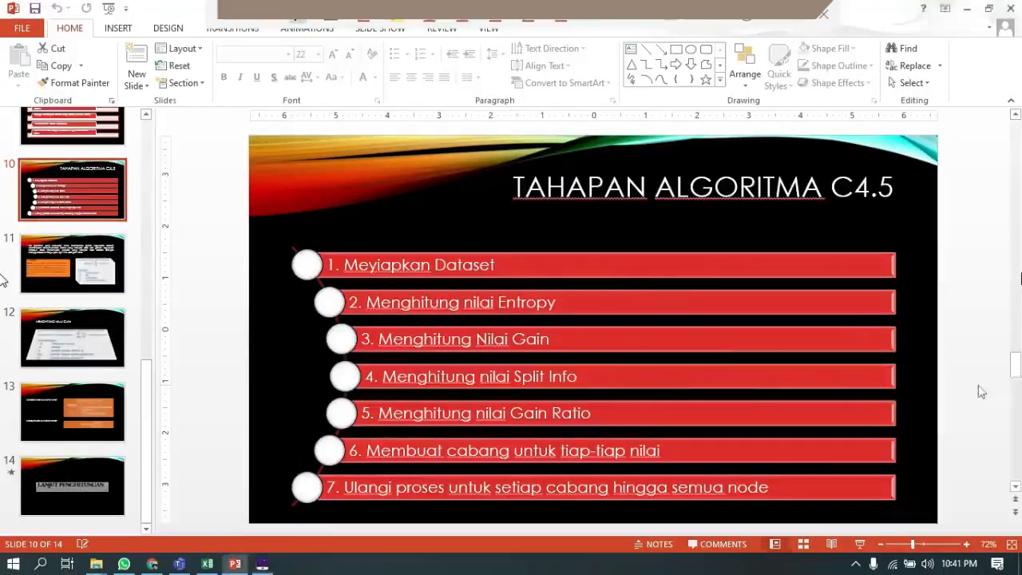
- Switch back to the Excel workbook and select the Gain cell of the Outlook row, I22, on the UAS sheet
click(214, 568)
click(453, 353)
click(431, 313)
click(431, 322)
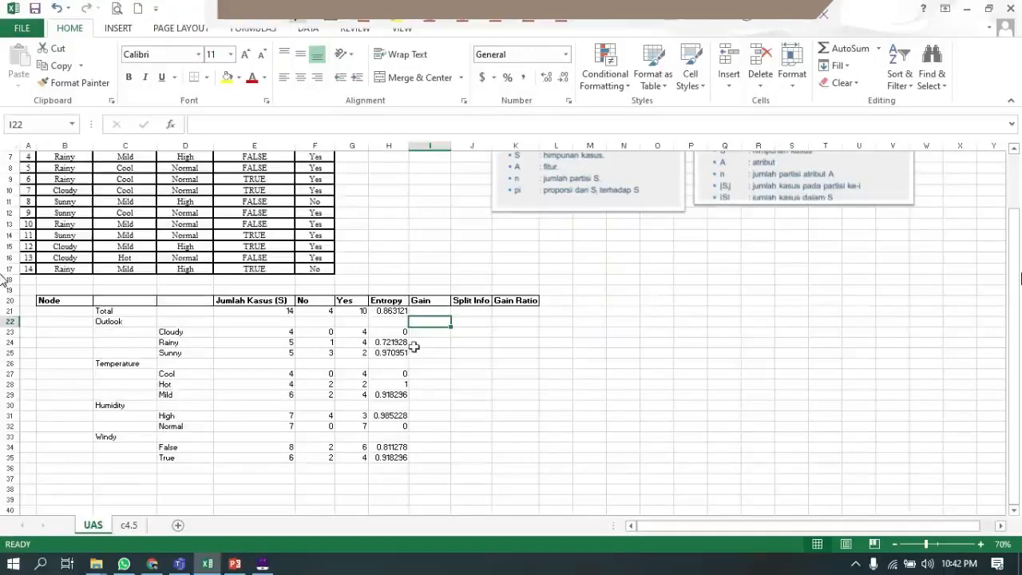
text(=)
text(+)
key(Home)
key(BackSpace)
key(BackSpace)
key(BackSpace)
key(BackSpace)
- Begin the Outlook gain formula in I22 with the total and the Cloudy term, =(E21)-((E23/E21)*E21), followed by a minus sign
text(=()
scroll(780, 269, up, 2)
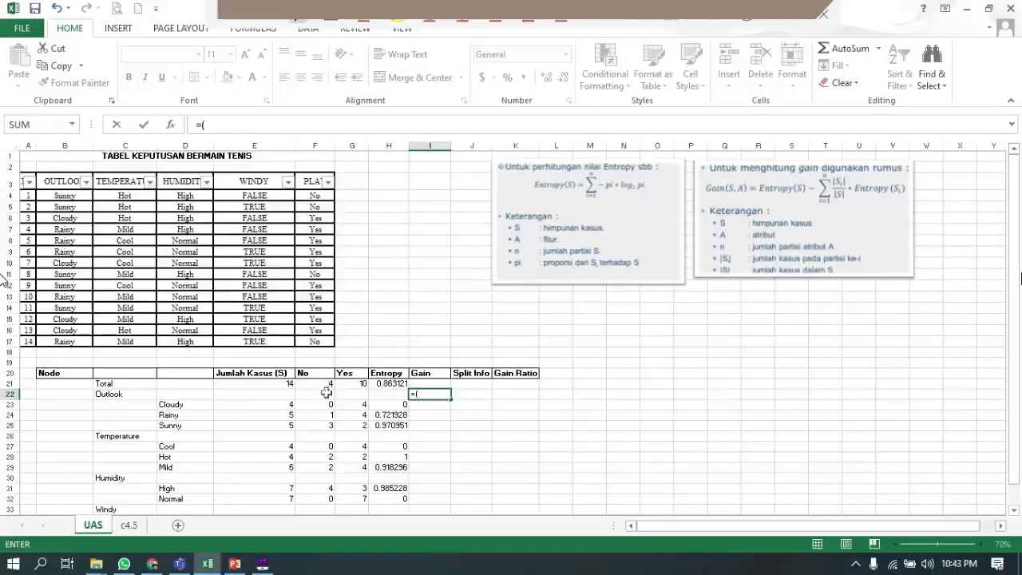
click(286, 385)
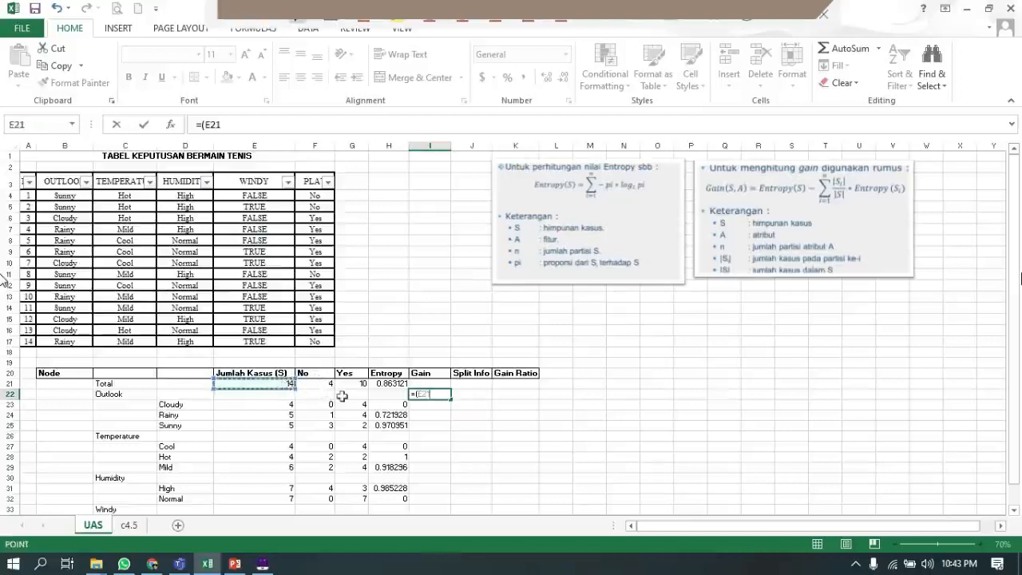
text()-(()
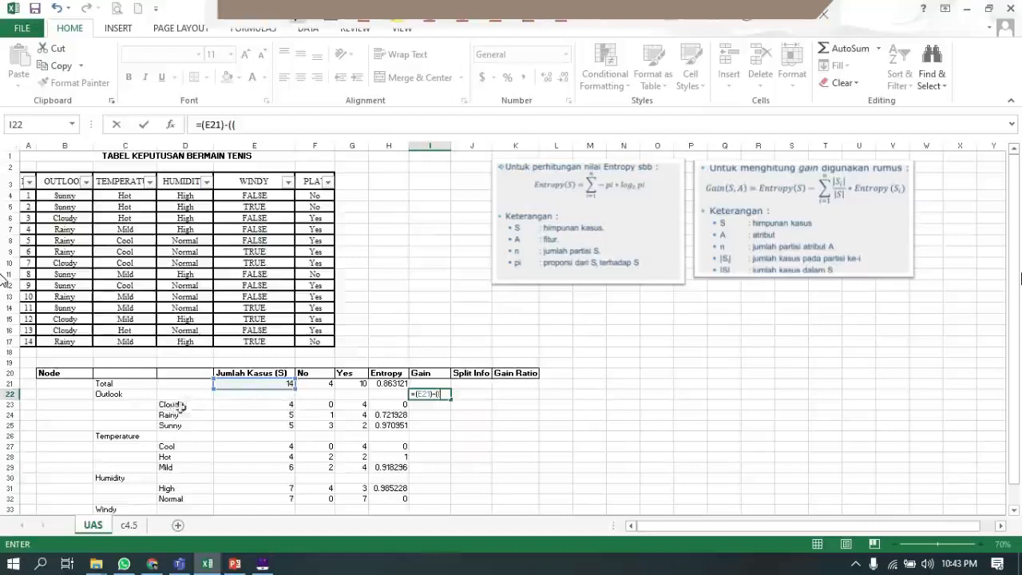
click(243, 406)
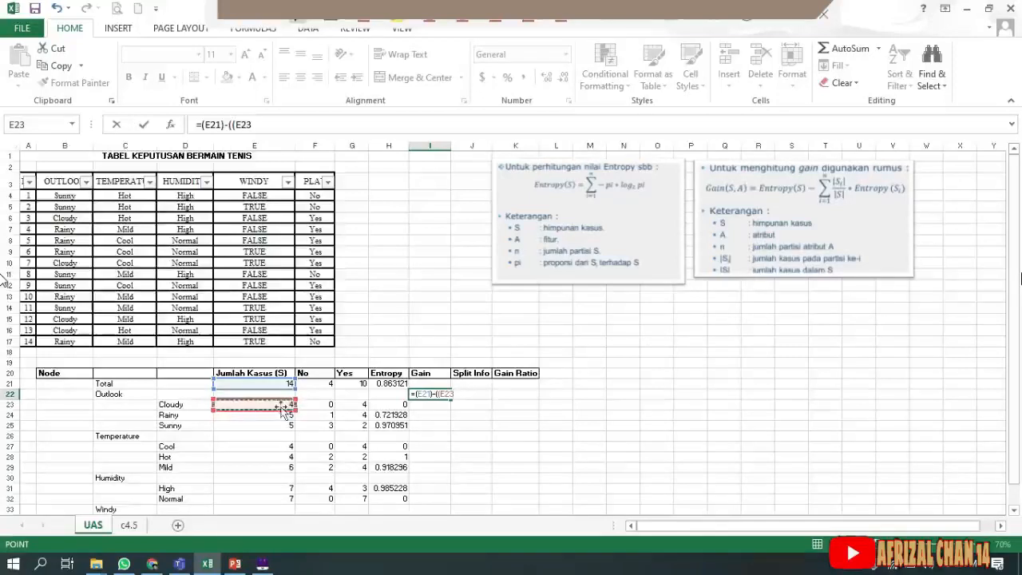
text(/)
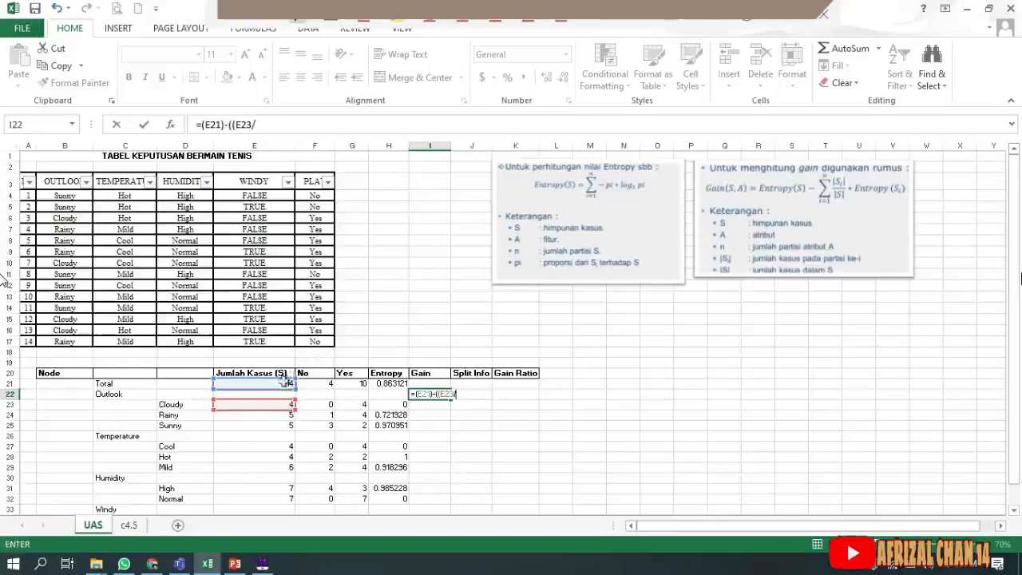
click(285, 384)
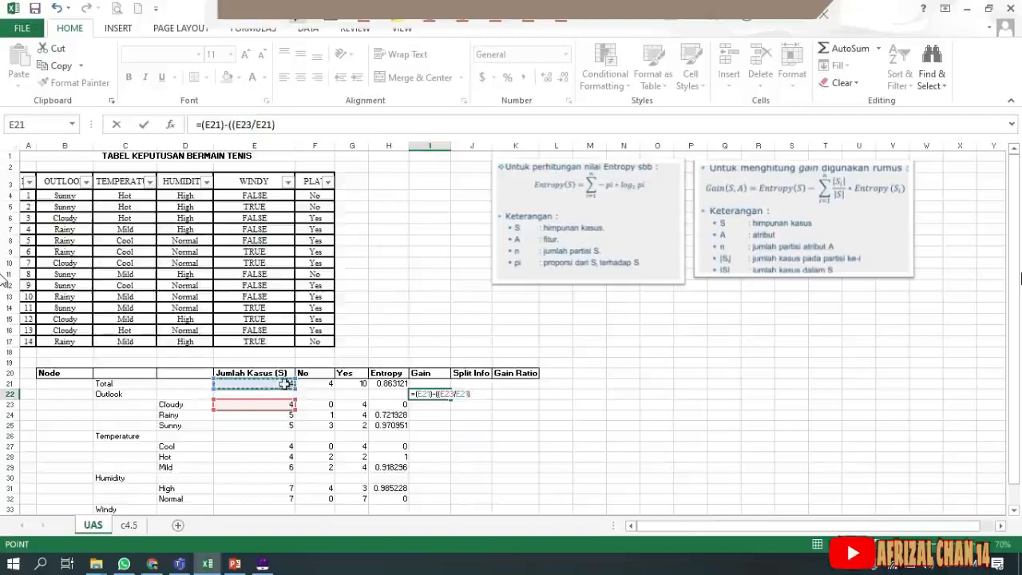
text())
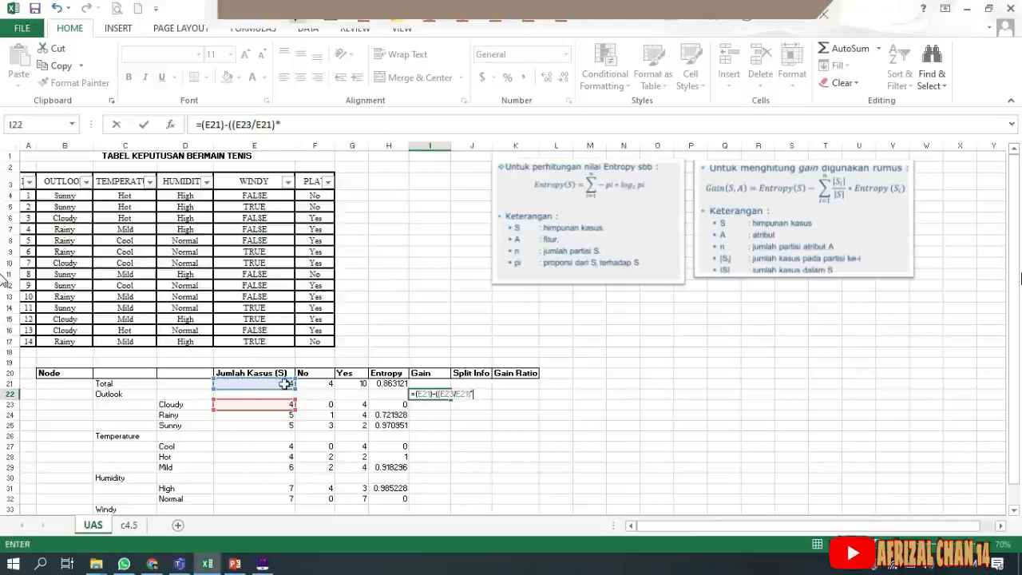
click(285, 385)
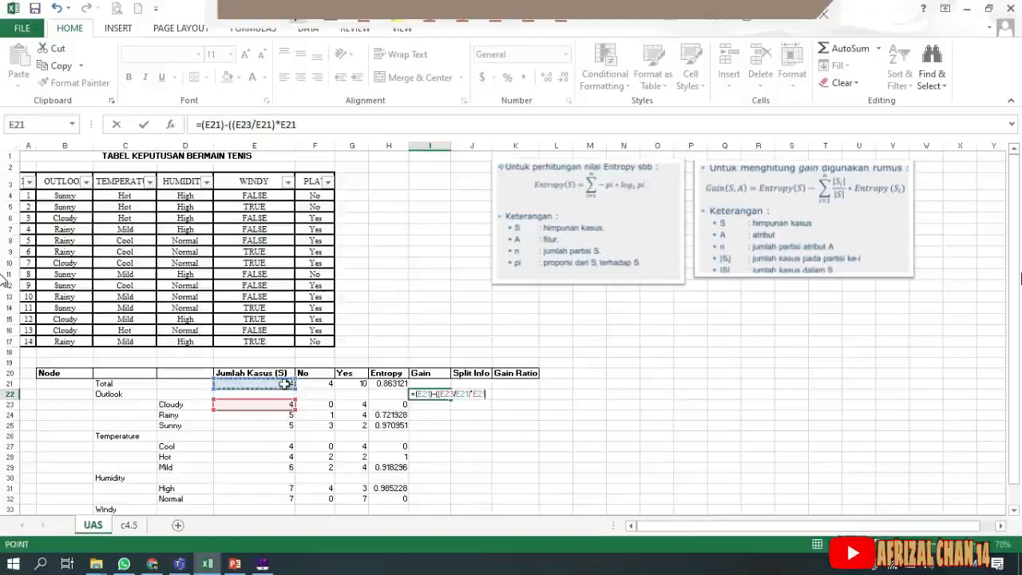
text()-()
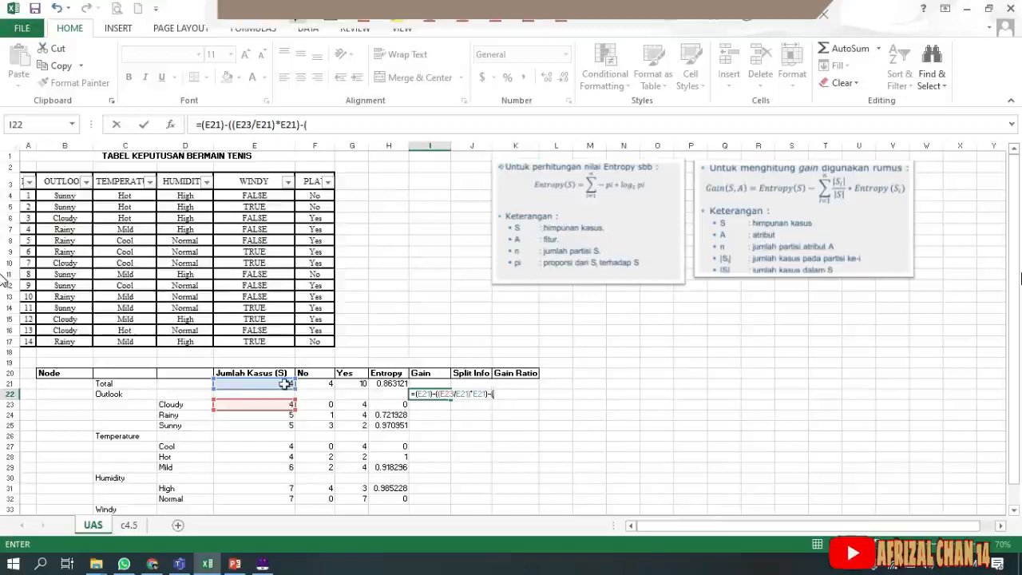
click(233, 415)
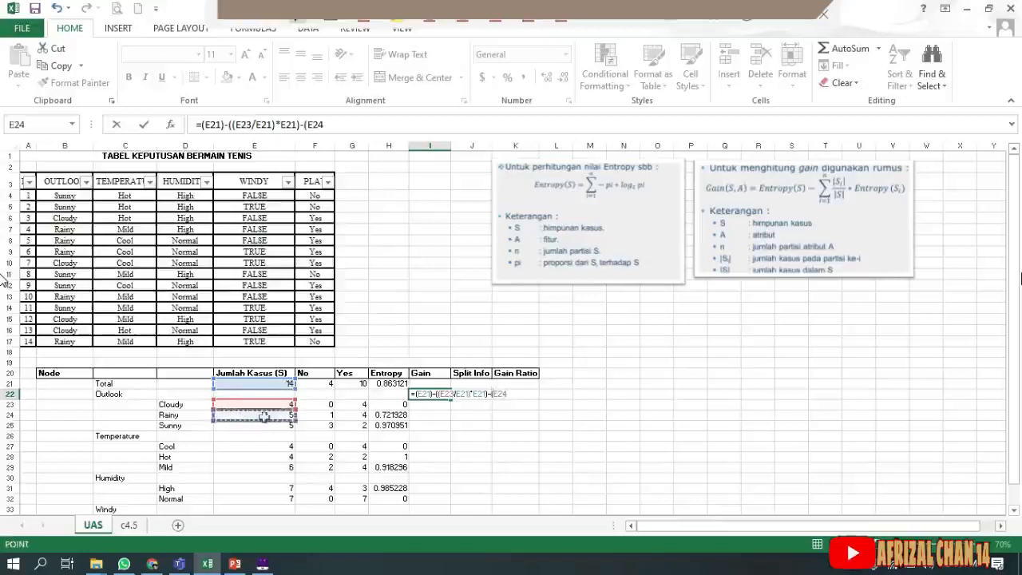
text(/)
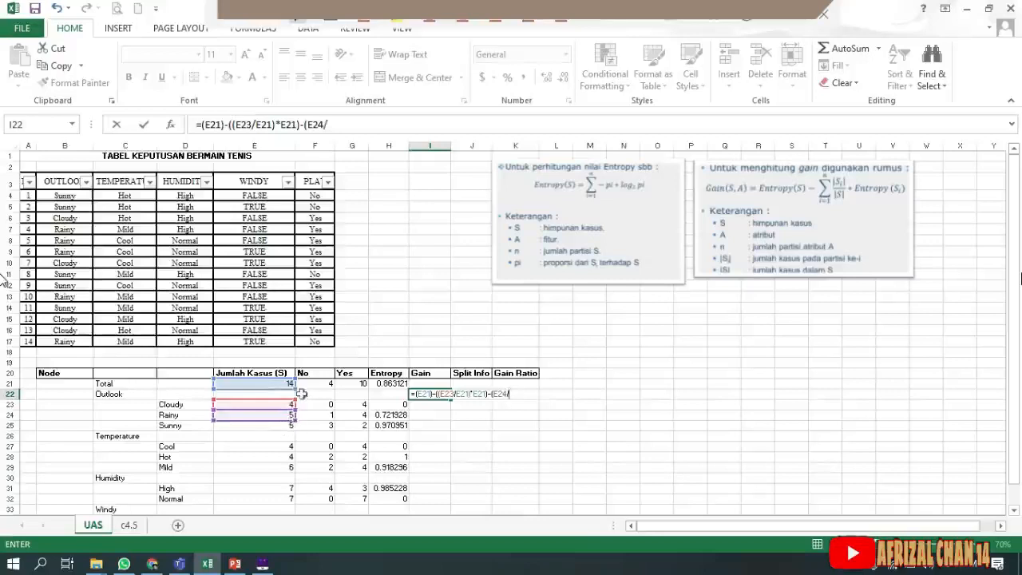
click(301, 394)
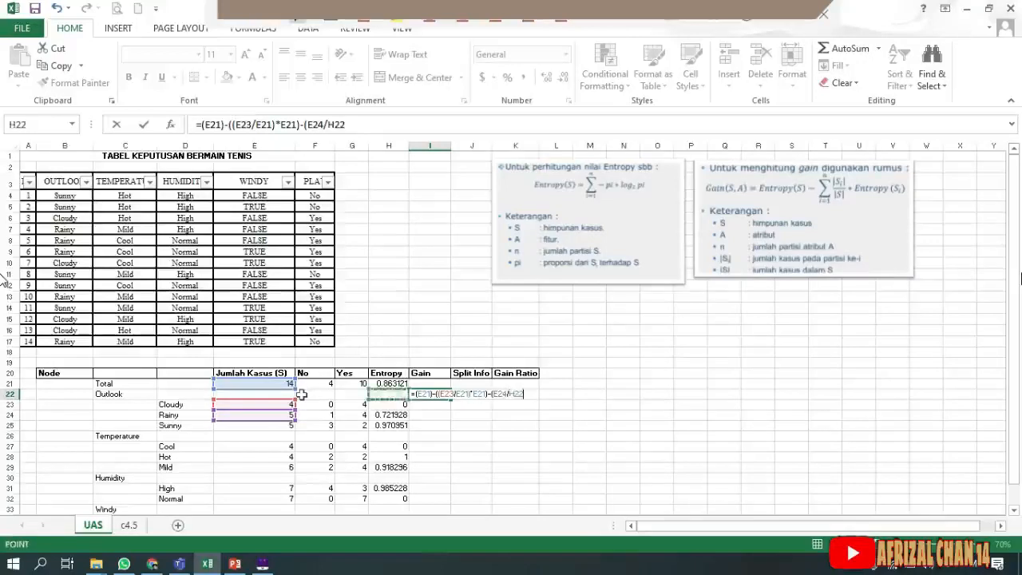
key(BackSpace)
key(BackSpace)
key(BackSpace)
key(BackSpace)
key(BackSpace)
key(BackSpace)
key(BackSpace)
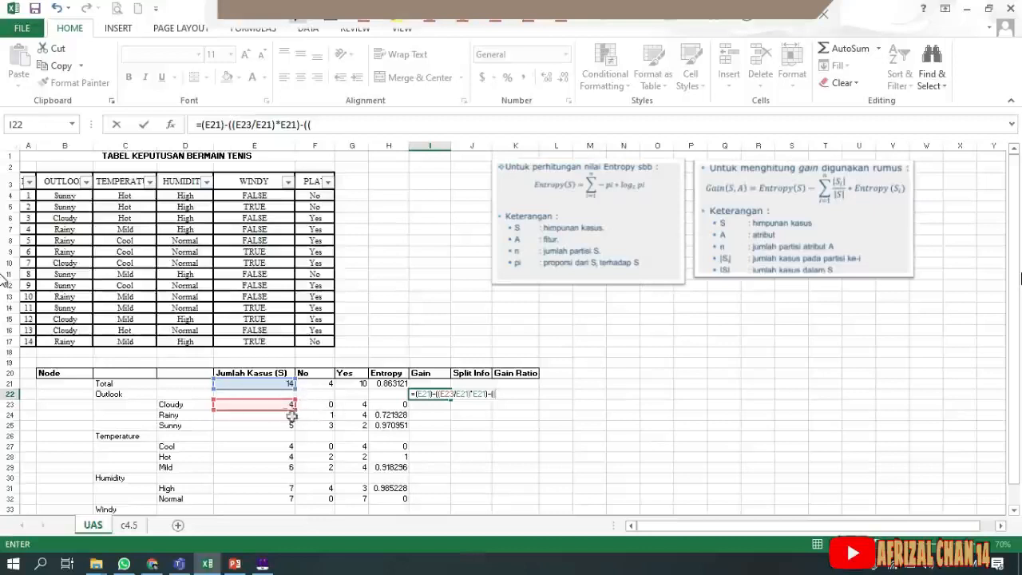
- Add the Rainy term to the I22 gain formula as ((E24/E21)*H24, using the Rainy case count, total and entropy
click(276, 416)
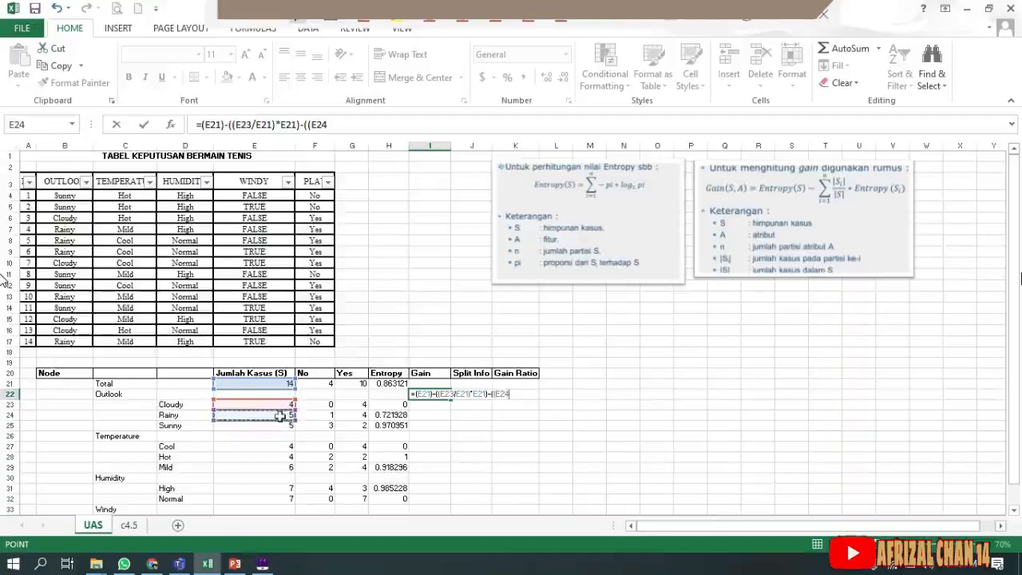
text(/)
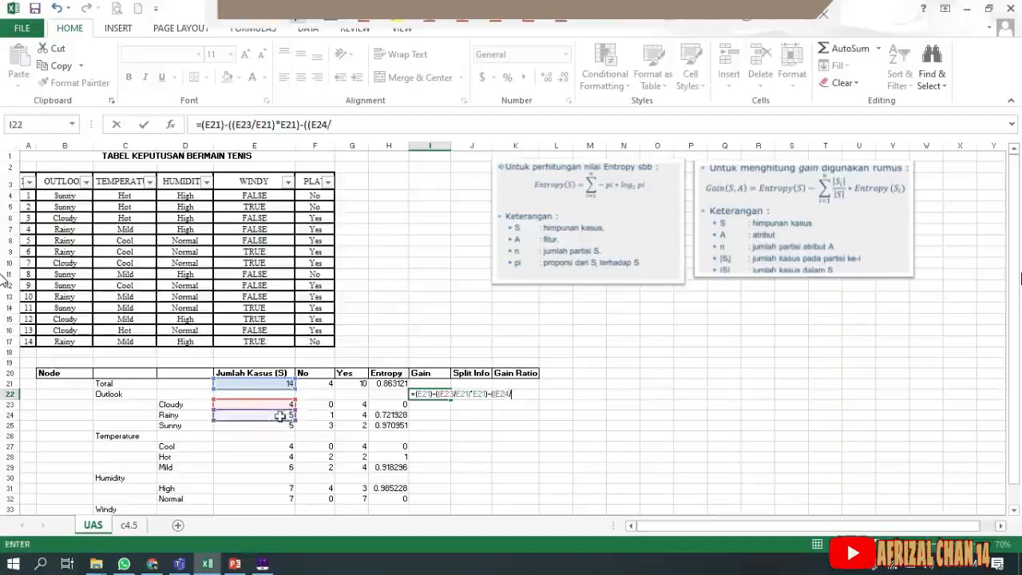
click(249, 384)
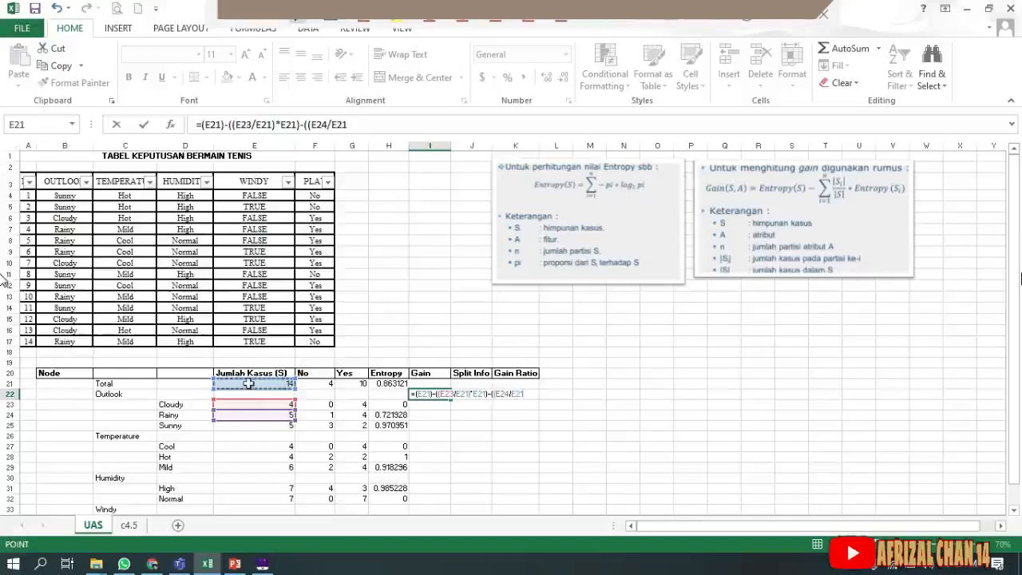
text()*)
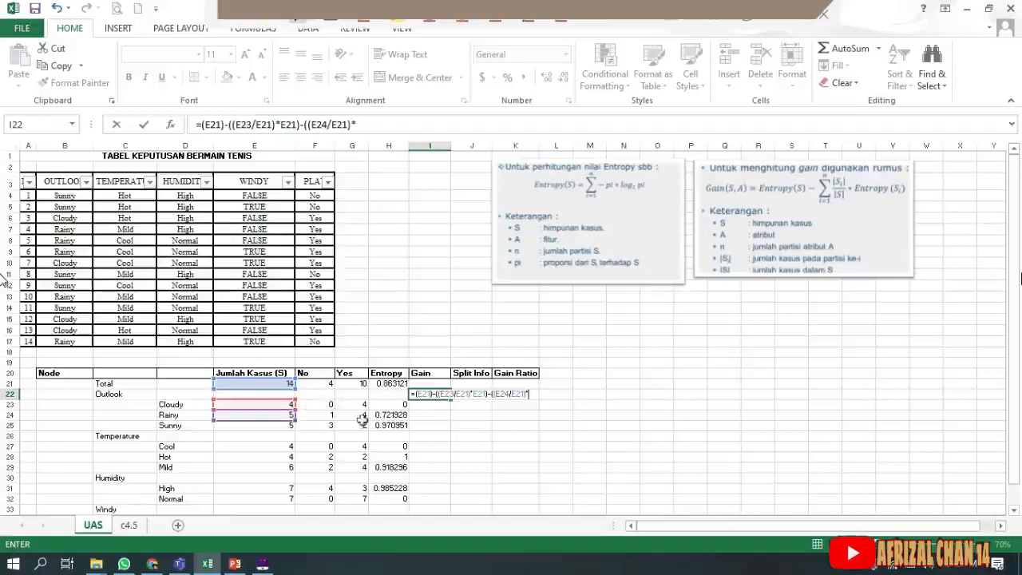
click(395, 416)
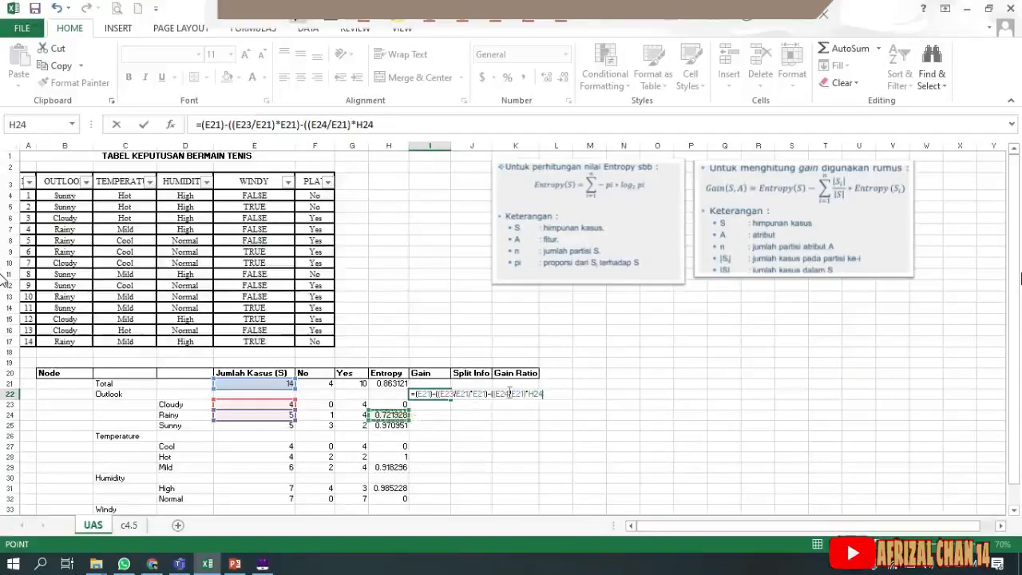
- Correct the Cloudy term in the I22 formula so it multiplies by the Cloudy entropy, ((E23/E21)*H23)
click(482, 394)
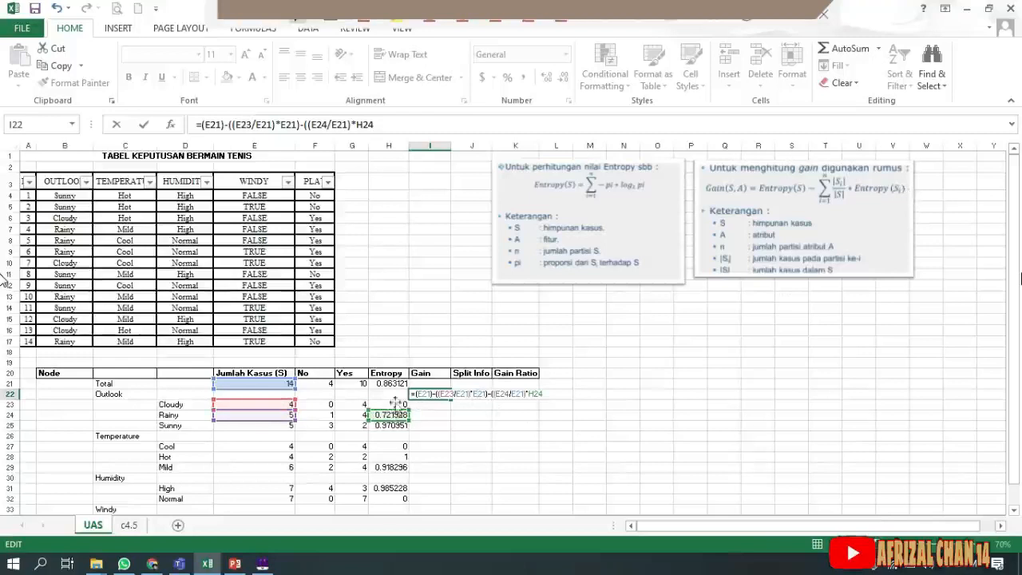
key(BackSpace)
text(3)
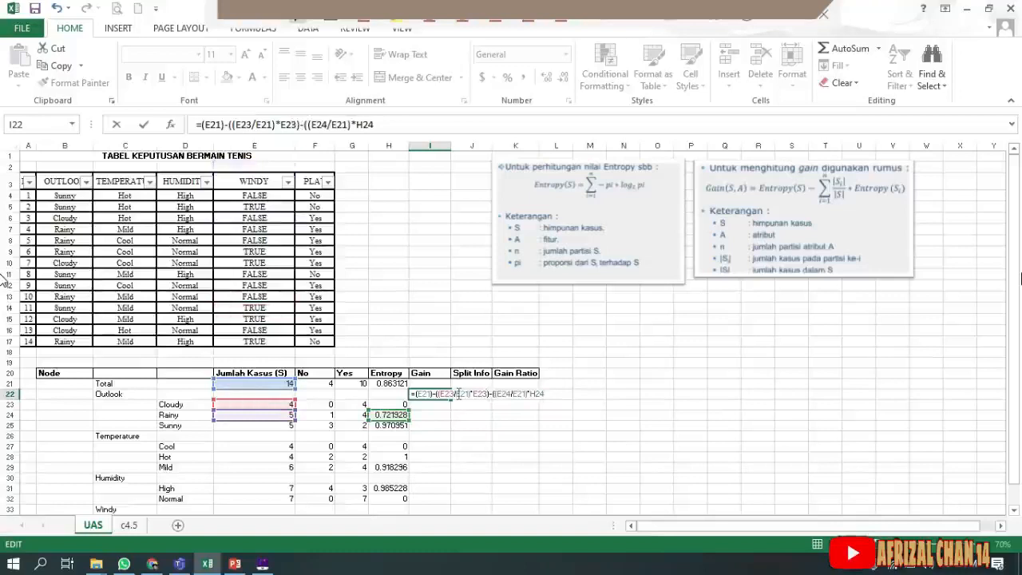
key(BackSpace)
text(H)
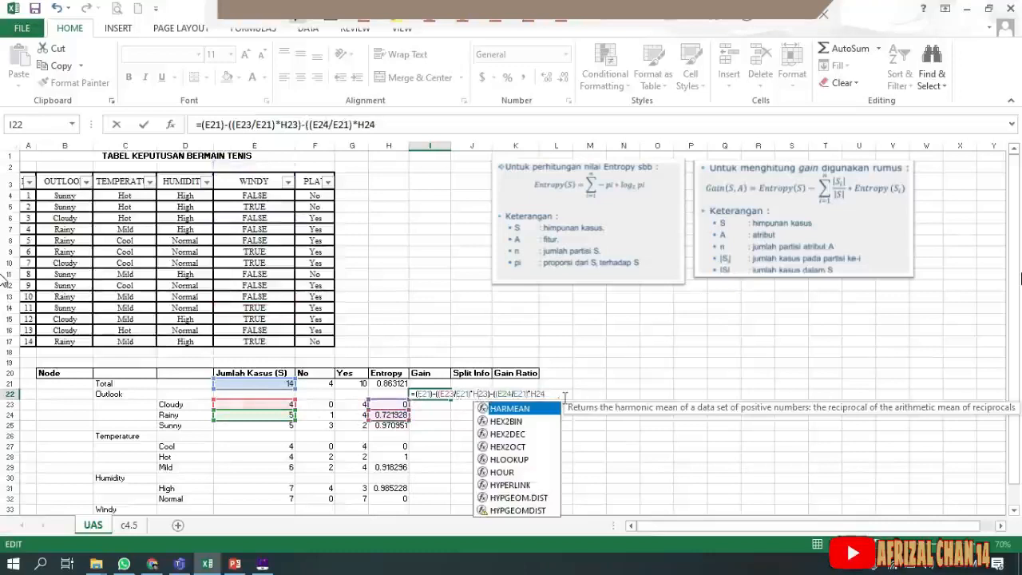
- Close the Rainy term in the I22 formula and subtract the Sunny term, (E25/E21)*H25, with its closing bracket
key(Right)
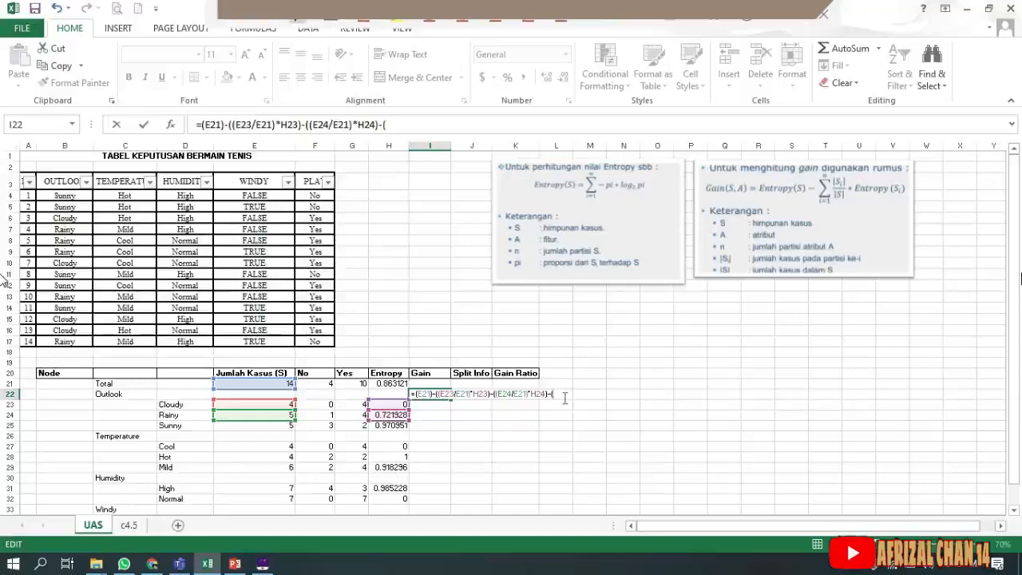
click(286, 424)
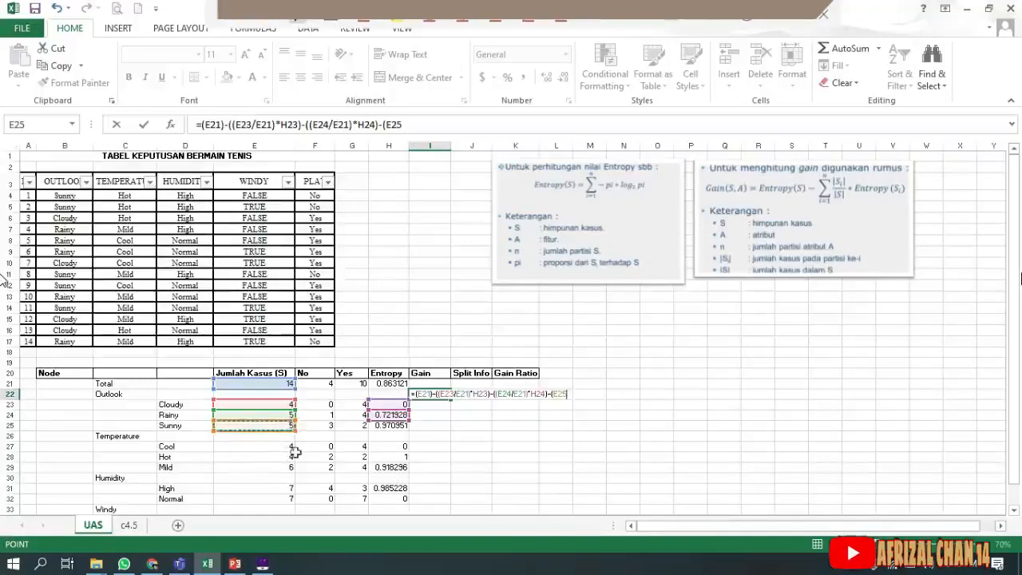
text(/)
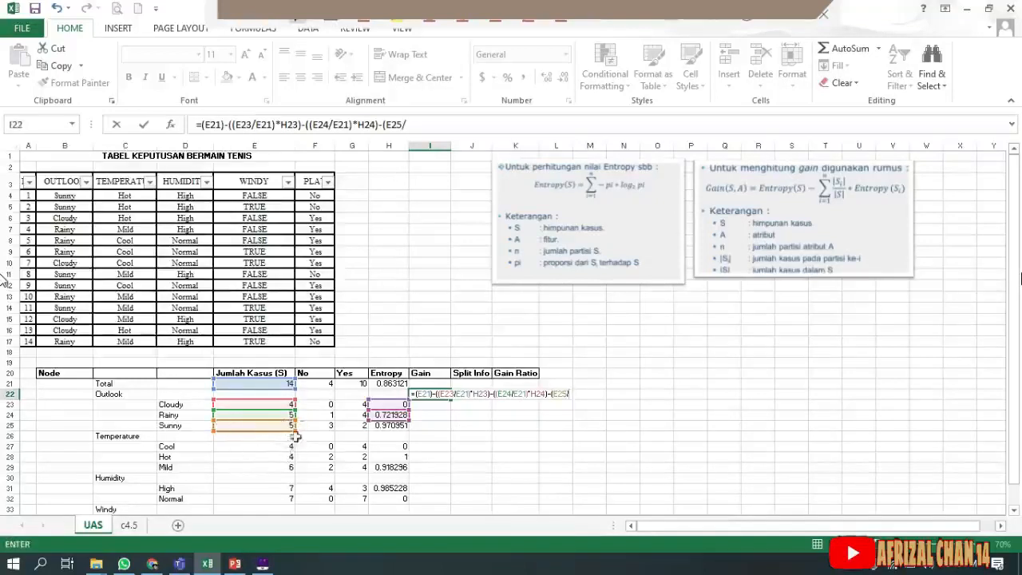
click(279, 383)
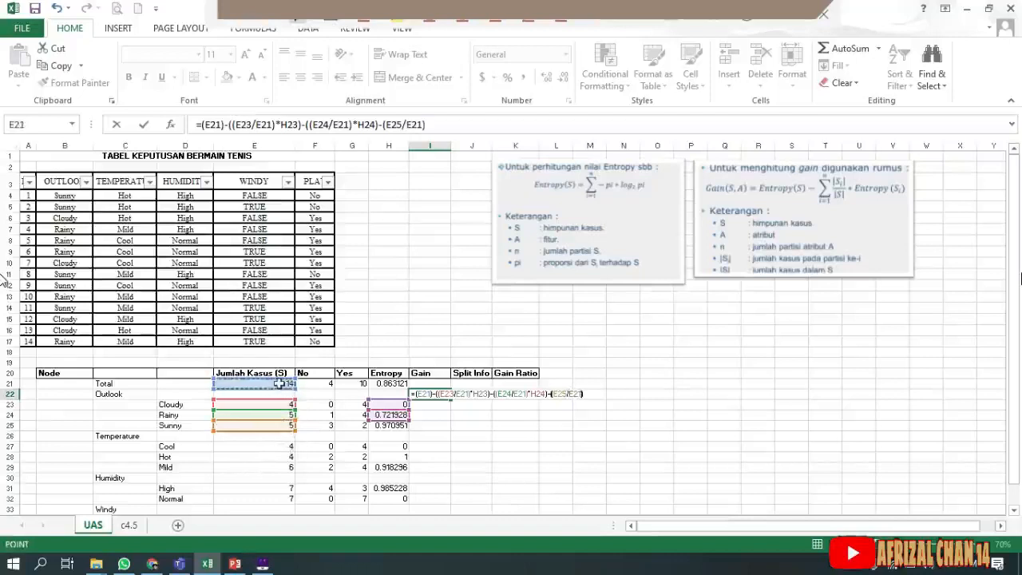
text()*)
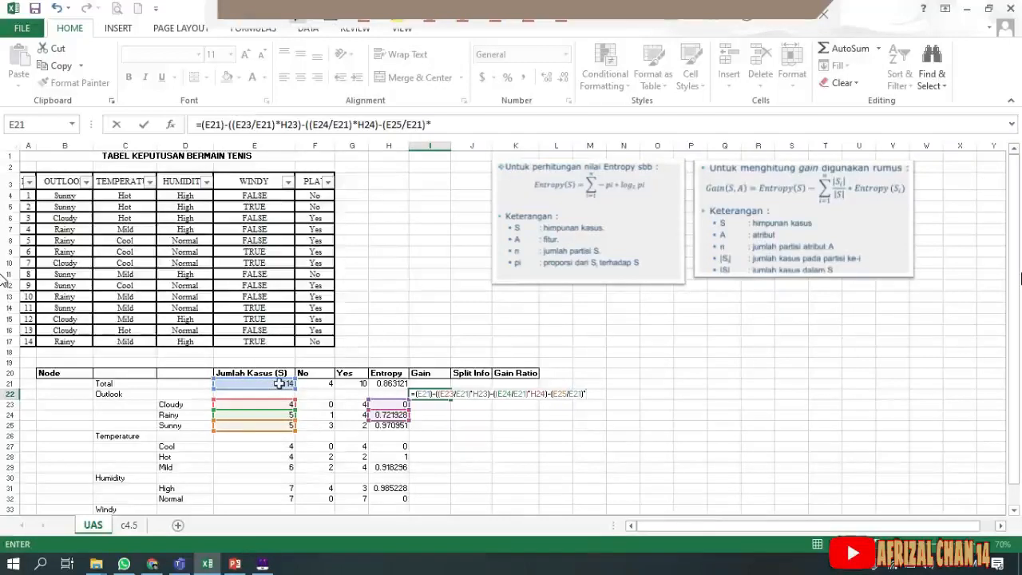
click(382, 425)
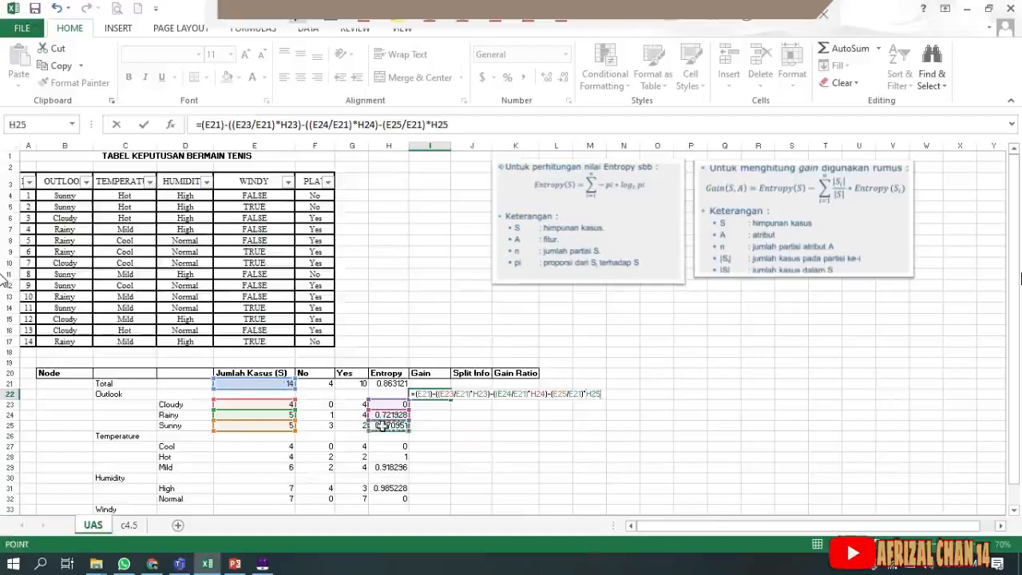
text())
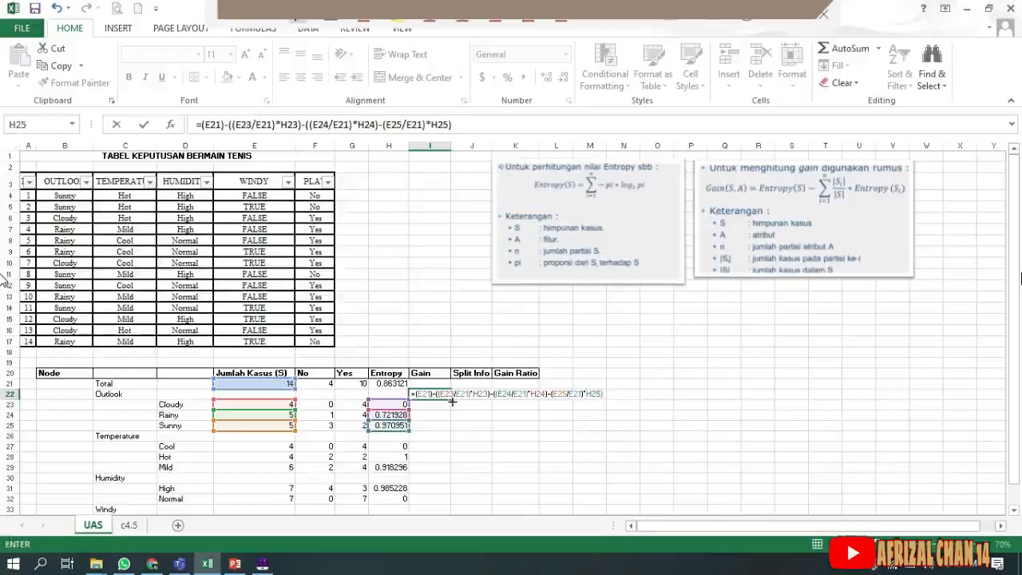
- Commit the Outlook gain formula in I22 with the proposed bracket correction, and retry it with a closing bracket after H25
key(Return)
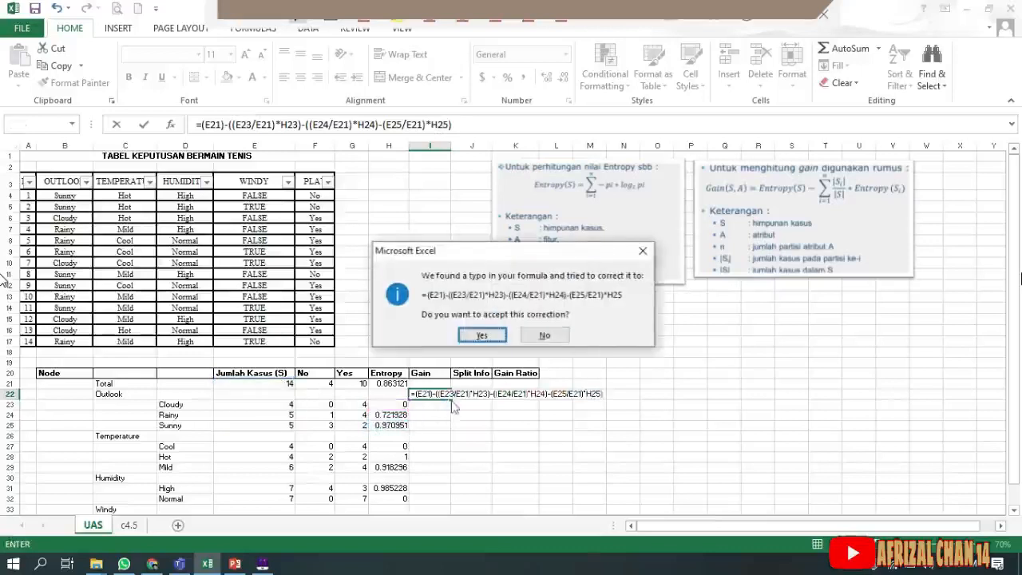
click(482, 335)
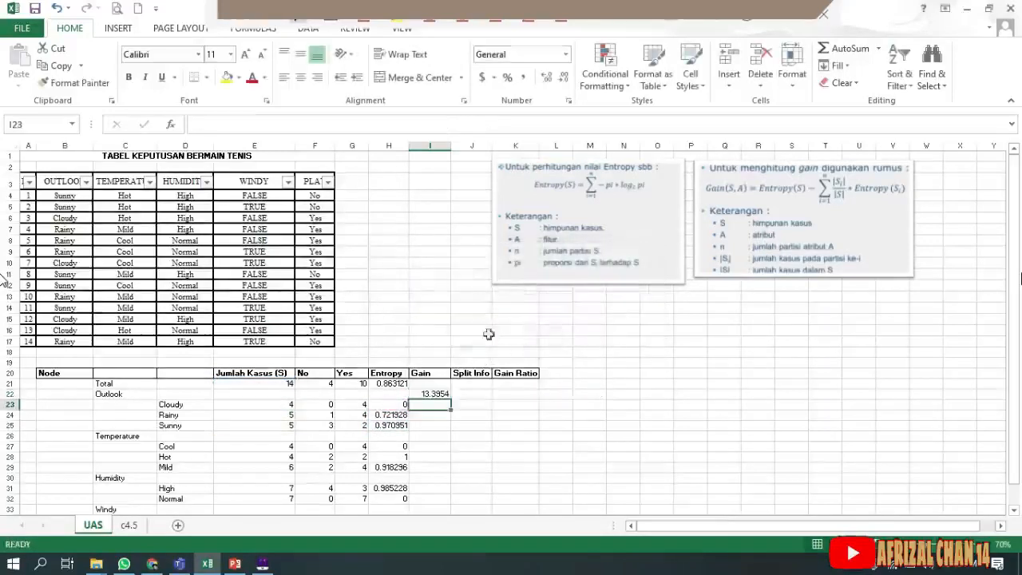
double_click(437, 395)
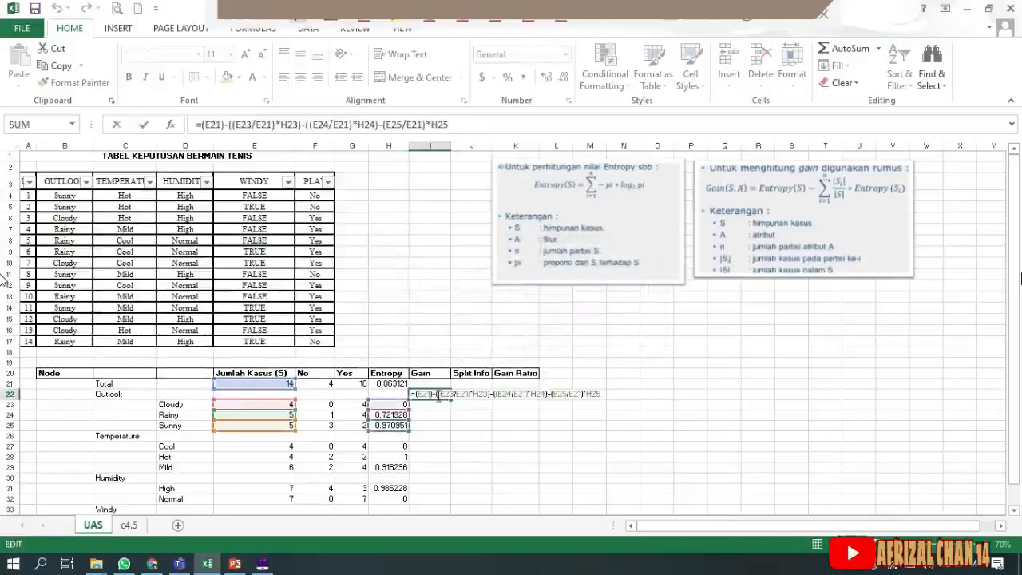
click(482, 128)
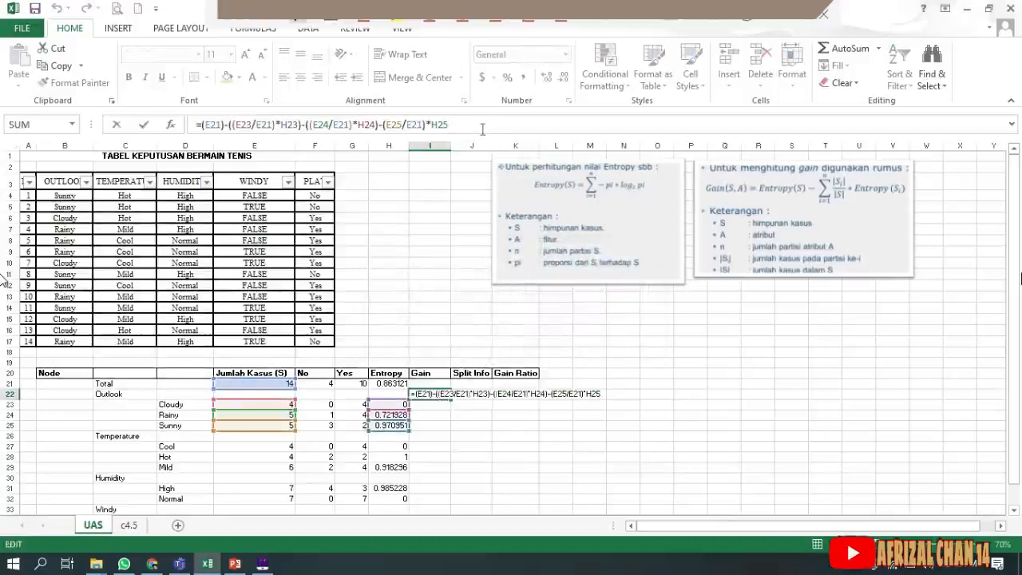
text()*H23))
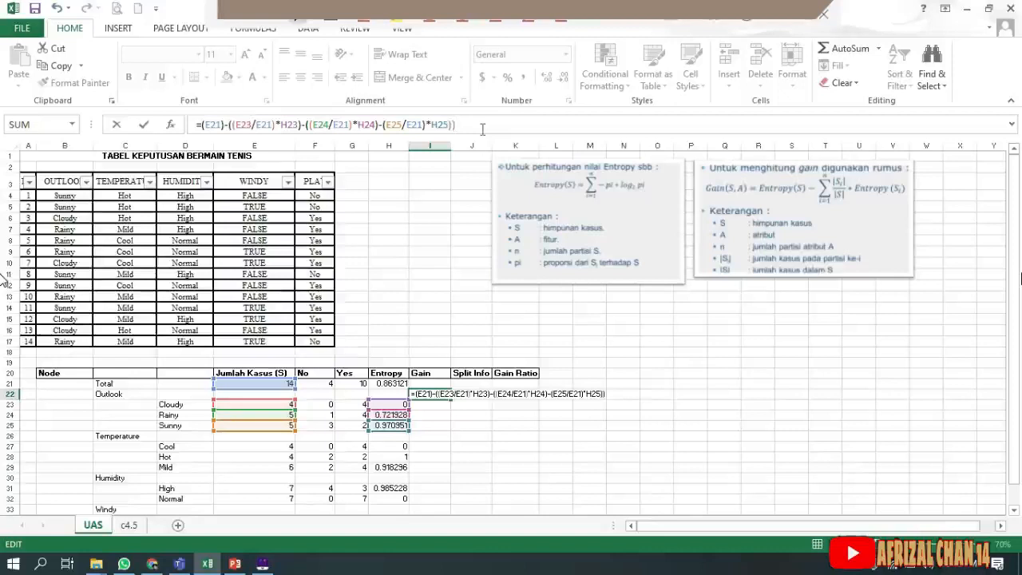
key(Return)
key(Return)
click(431, 393)
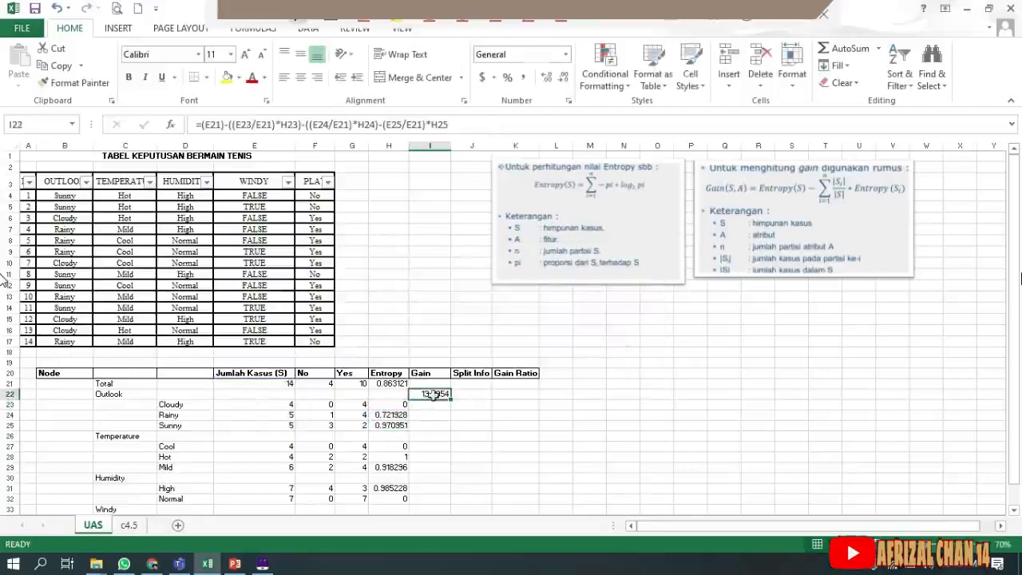
- Try to re-pick the Sunny entropy reference at the end of the I22 gain formula
click(482, 120)
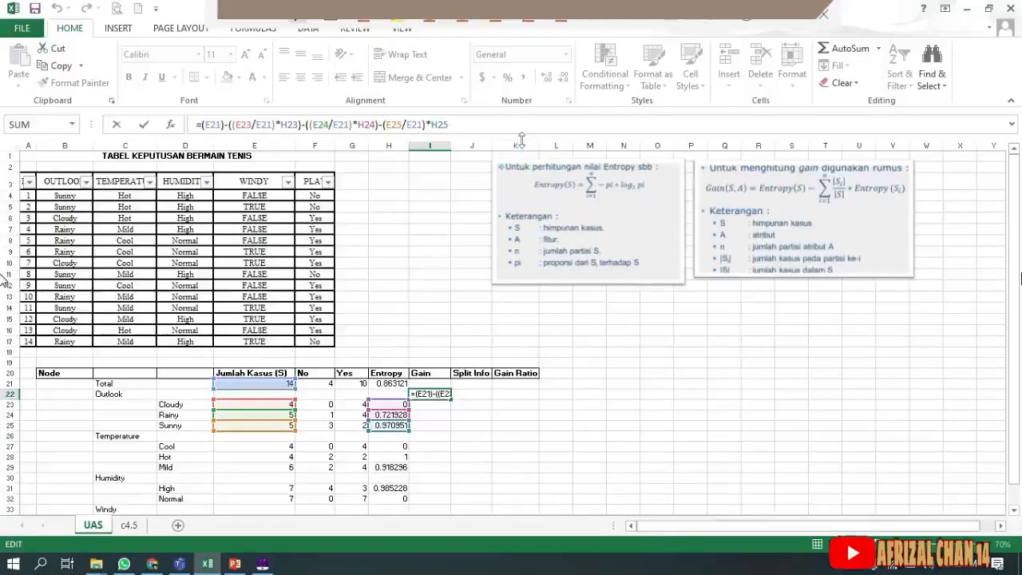
key(BackSpace)
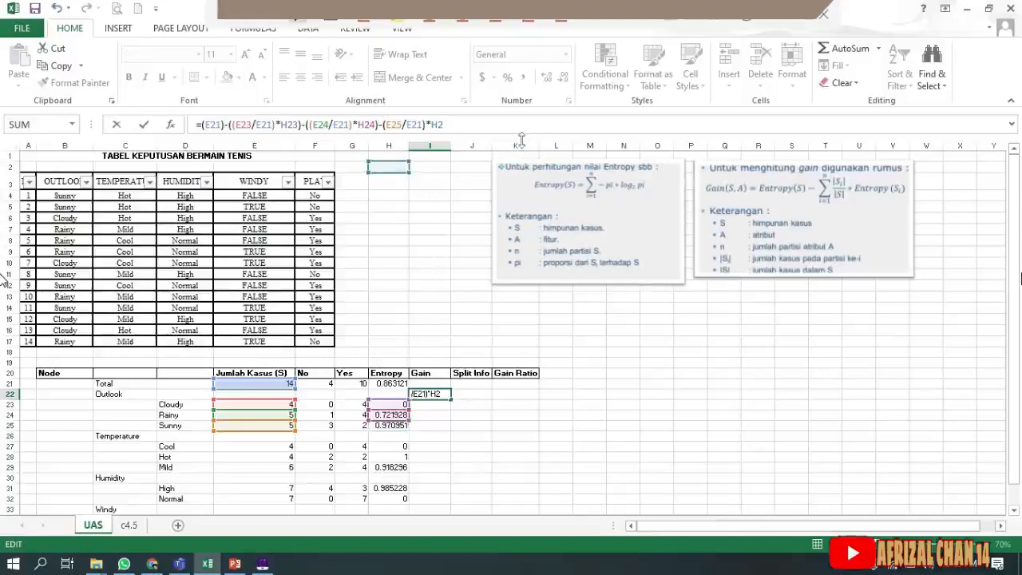
click(396, 426)
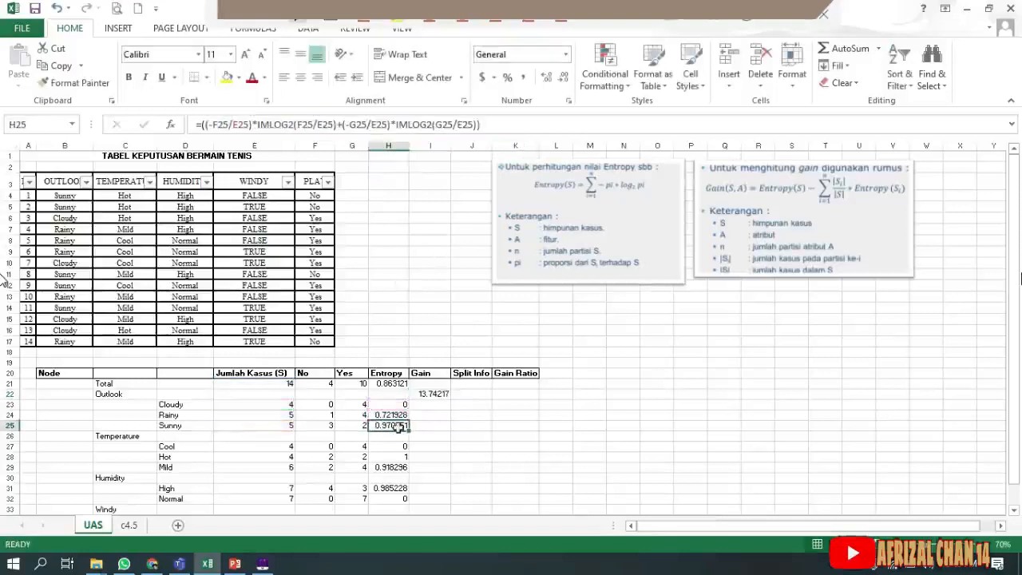
click(431, 394)
click(477, 128)
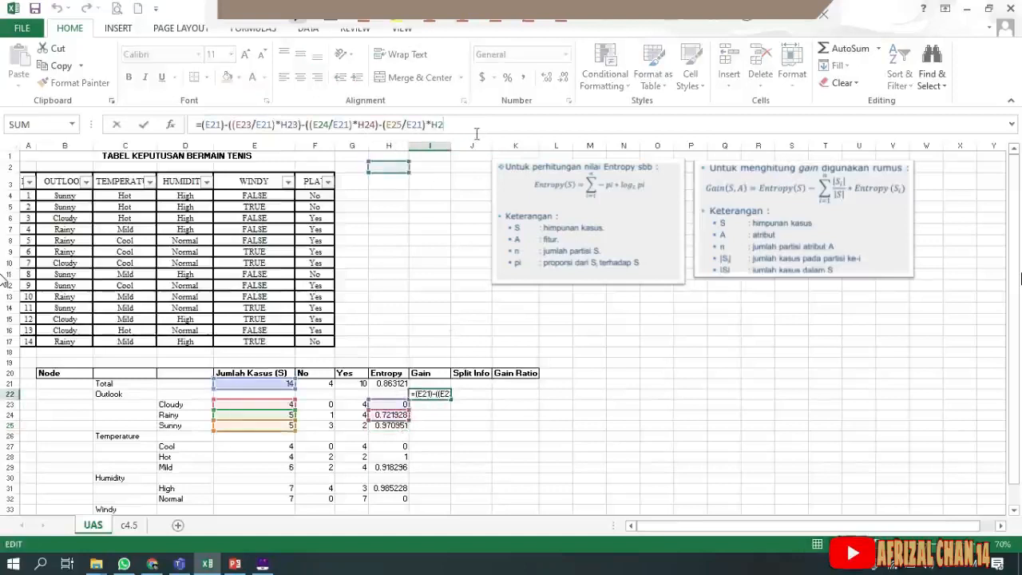
key(Escape)
- Examine the finished Outlook gain formula in I22 on the c4.5 sheet and the cells it refers to
click(129, 525)
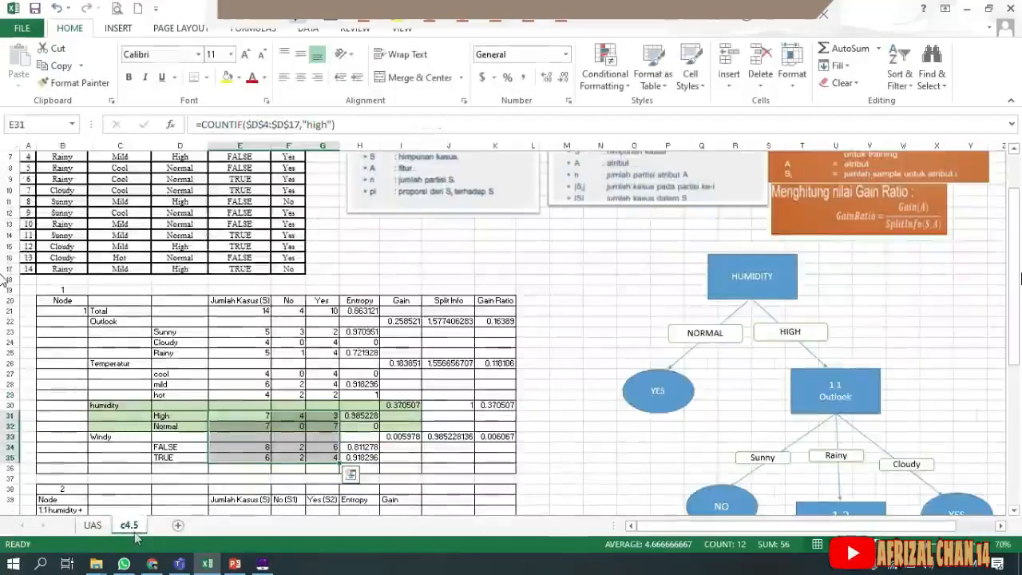
click(467, 324)
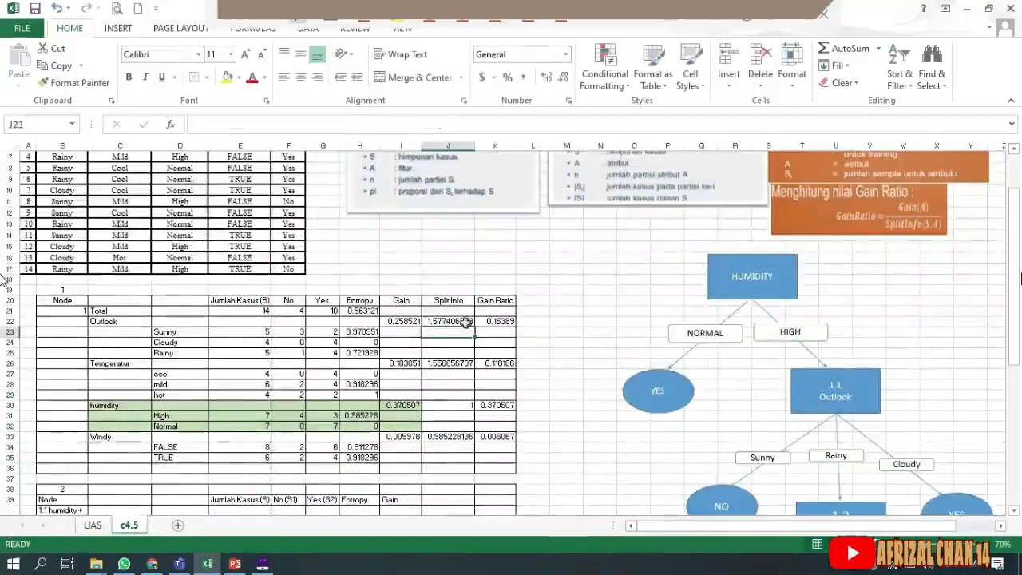
click(404, 322)
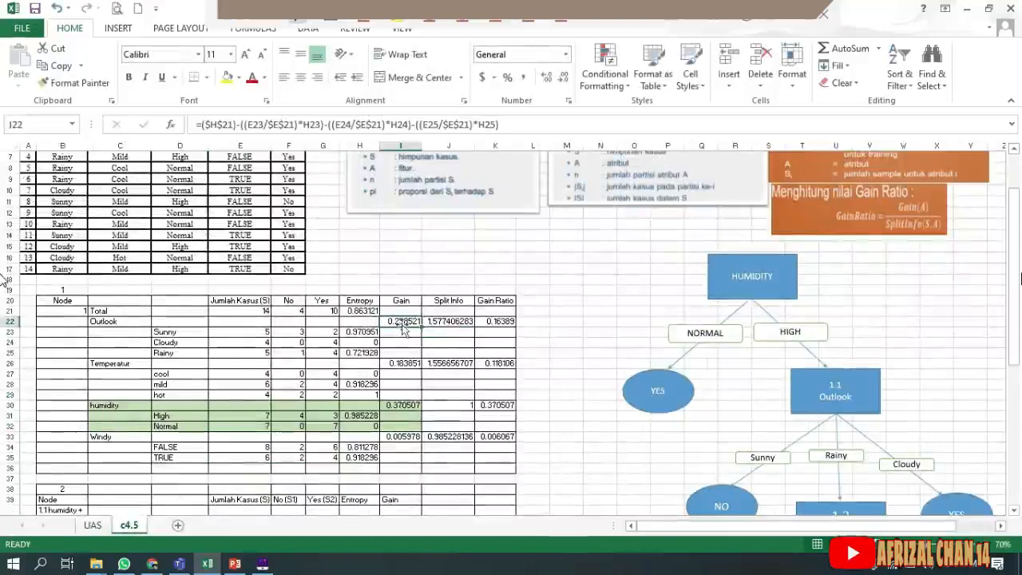
key(Down)
key(Down)
key(Down)
double_click(403, 322)
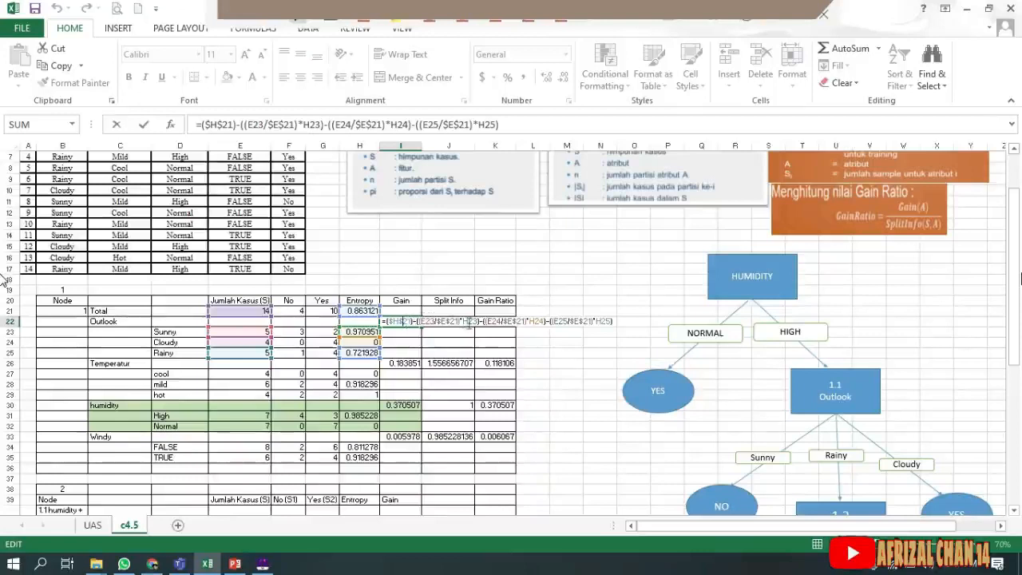
click(469, 323)
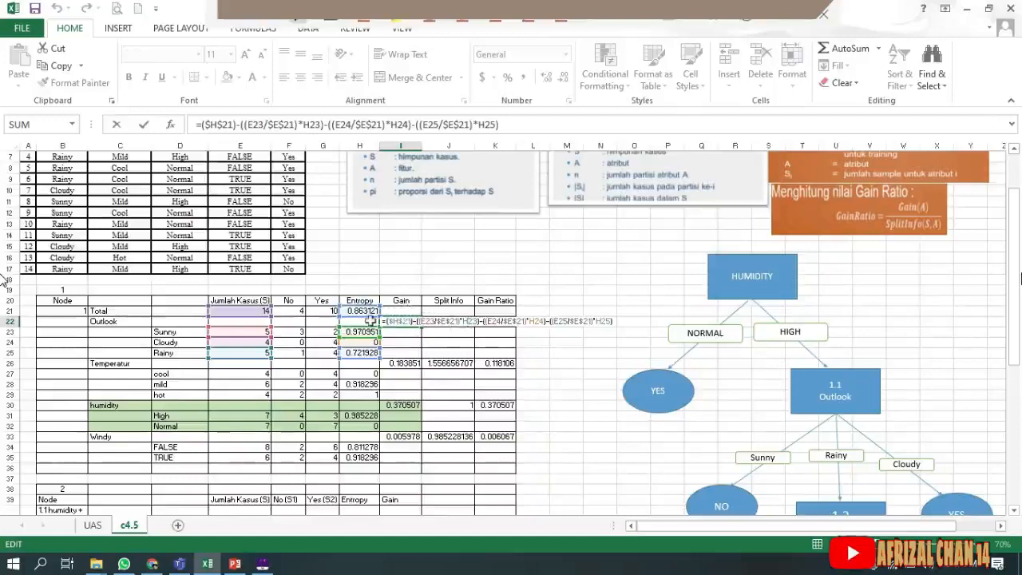
scroll(424, 292, up, 1)
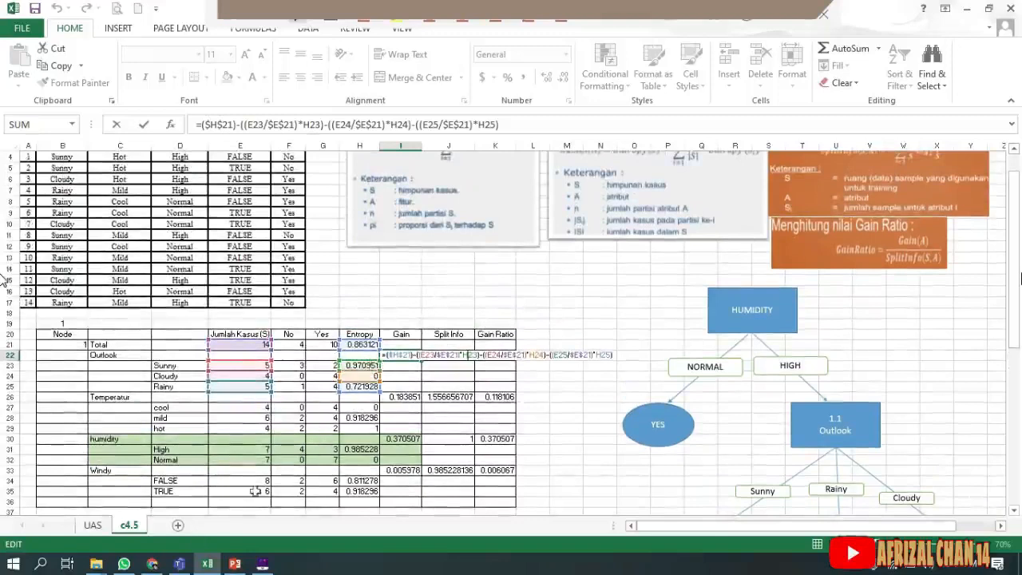
- Replace the first term of the I22 gain formula on the UAS sheet with the total entropy, H21
click(93, 524)
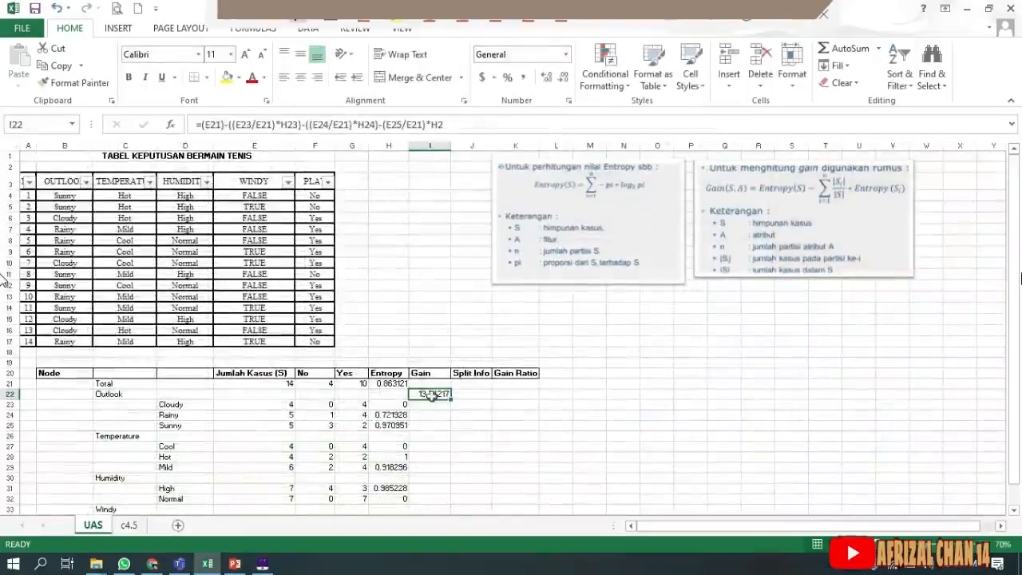
key(F2)
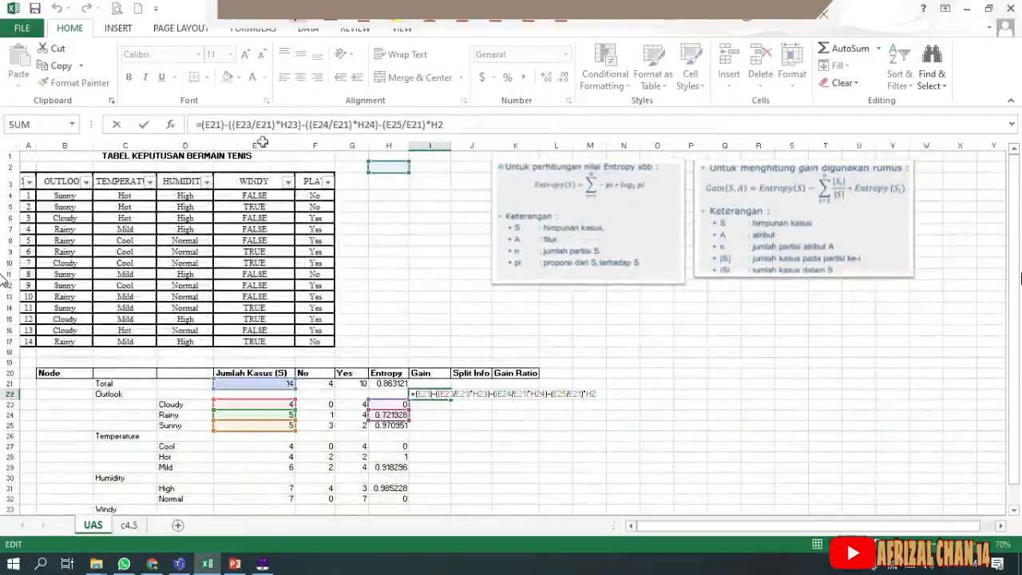
click(219, 122)
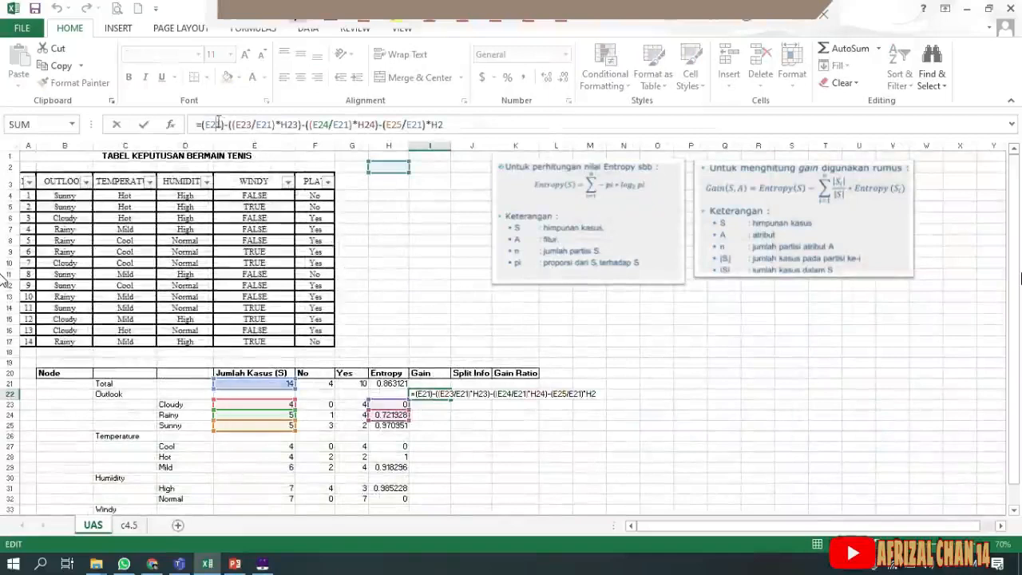
key(BackSpace)
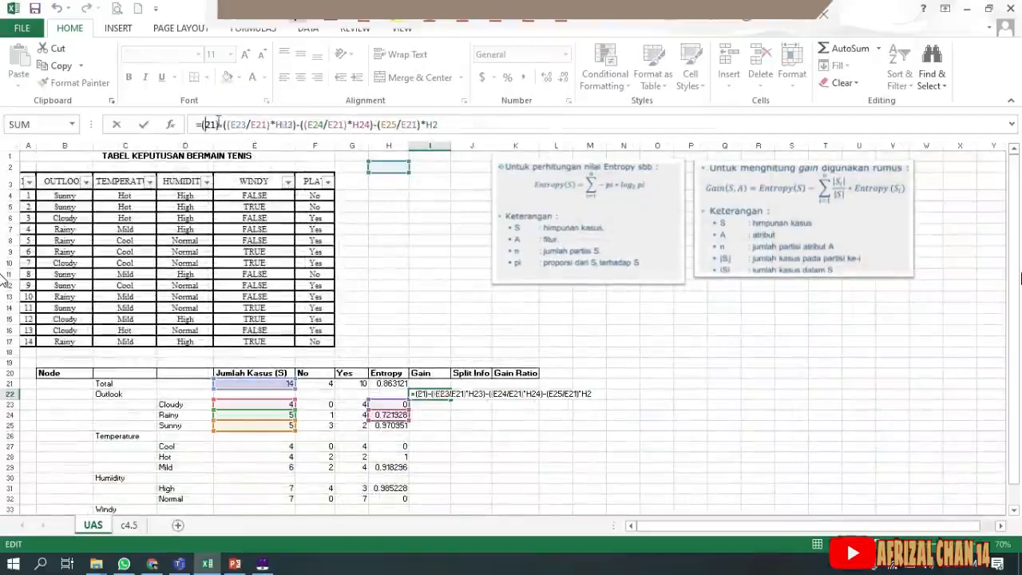
text(H)
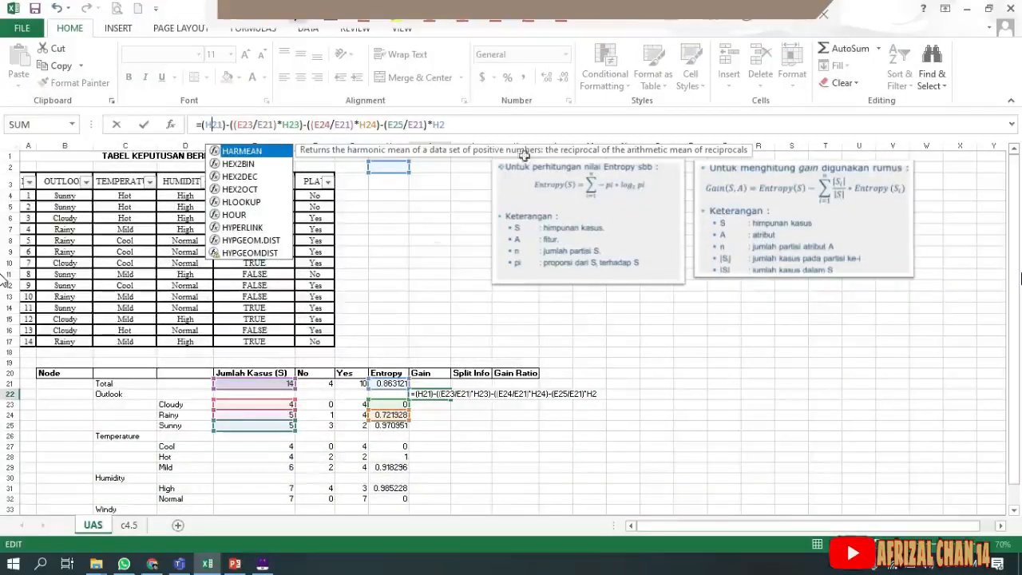
- Complete the Sunny term of the I22 formula with the entropy in H25, and commit it with the proposed bracket correction
click(532, 126)
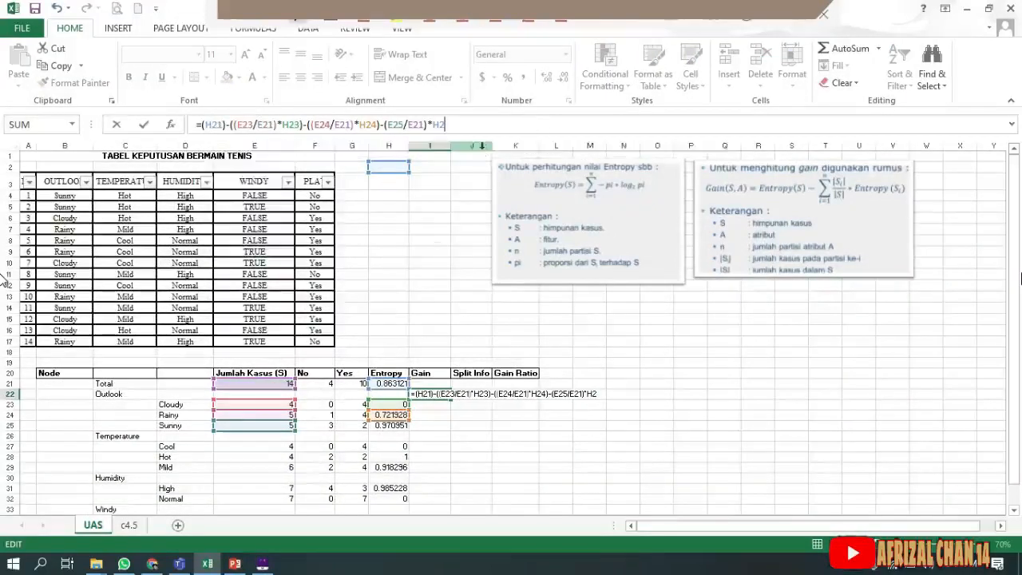
key(BackSpace)
key(BackSpace)
click(391, 425)
text())
key(Return)
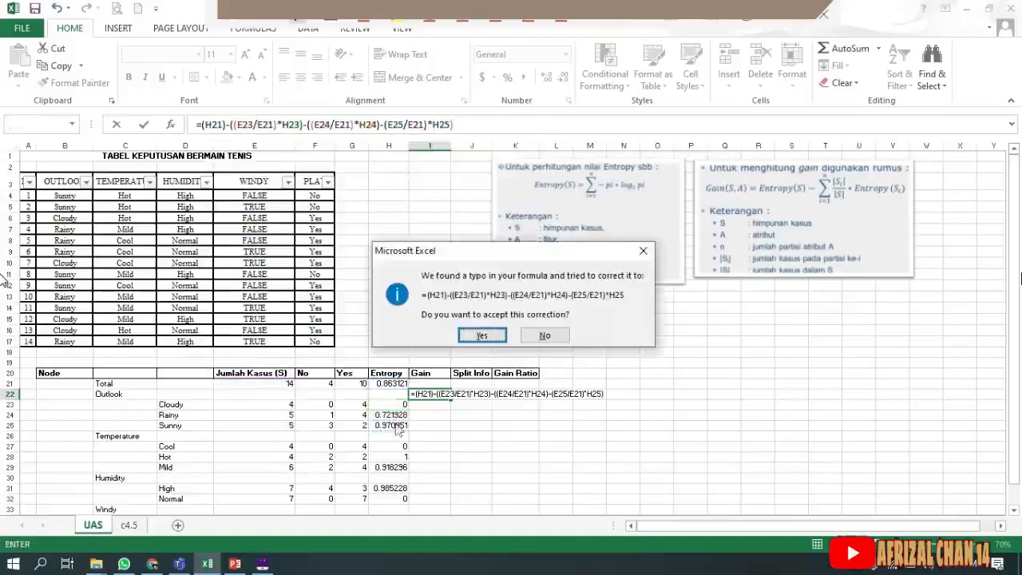
key(Return)
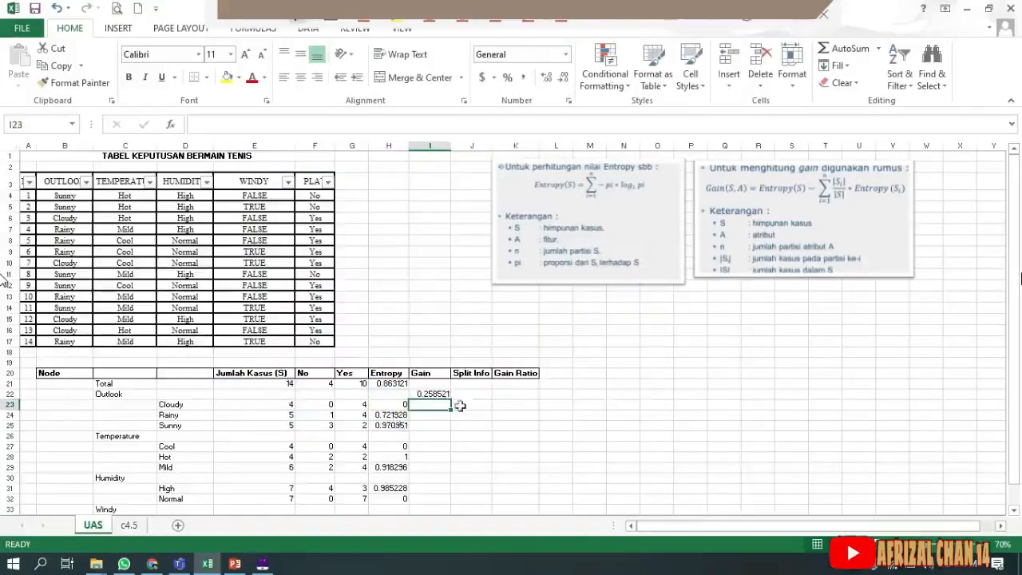
- Compare I22 with the c4.5 sheet, and make its total references absolute: $H$21 and $E$21 in the Cloudy, Rainy and Sunny terms
click(433, 396)
click(129, 525)
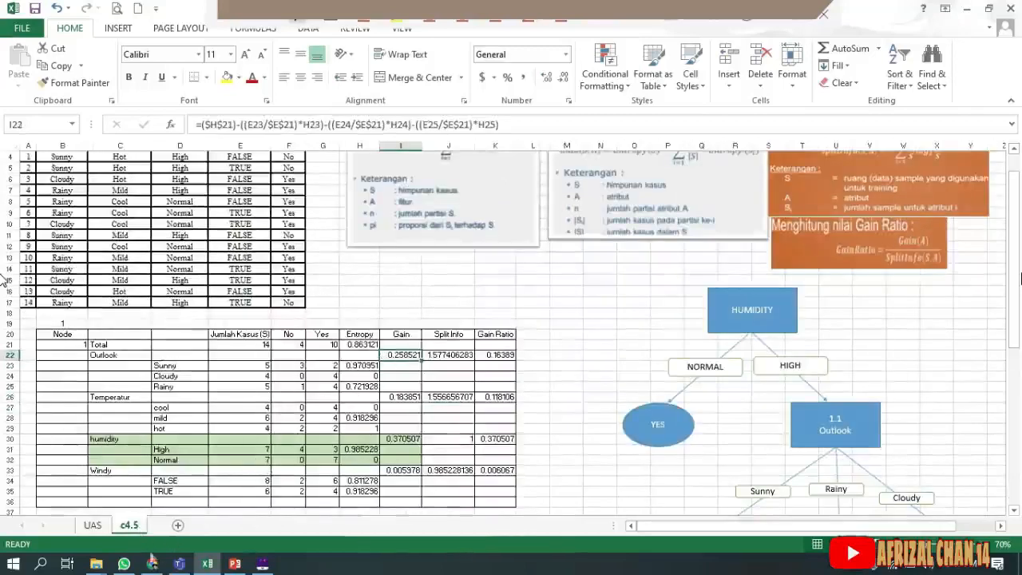
click(93, 526)
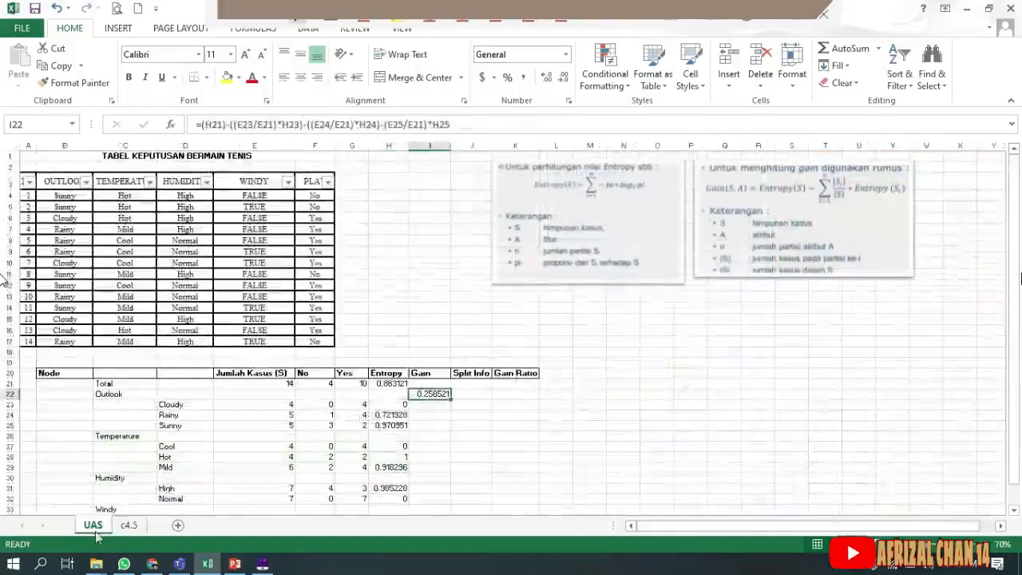
double_click(432, 395)
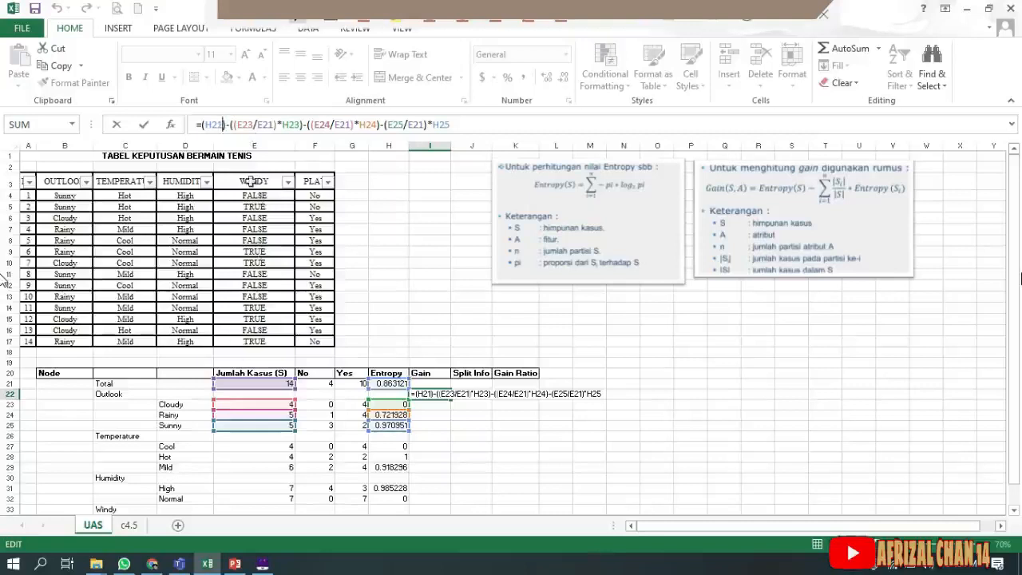
key(F4)
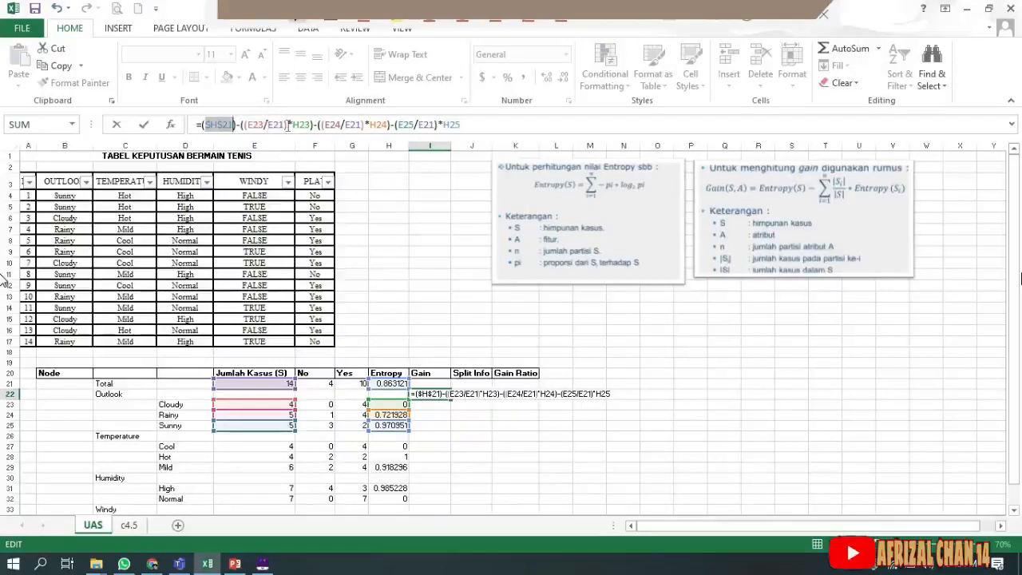
click(278, 128)
key(F4)
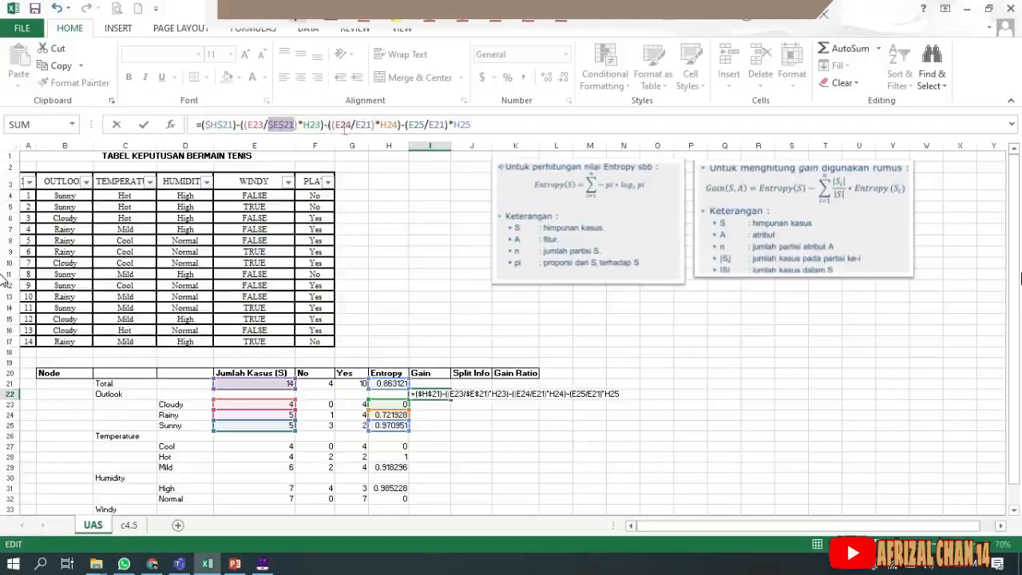
double_click(367, 125)
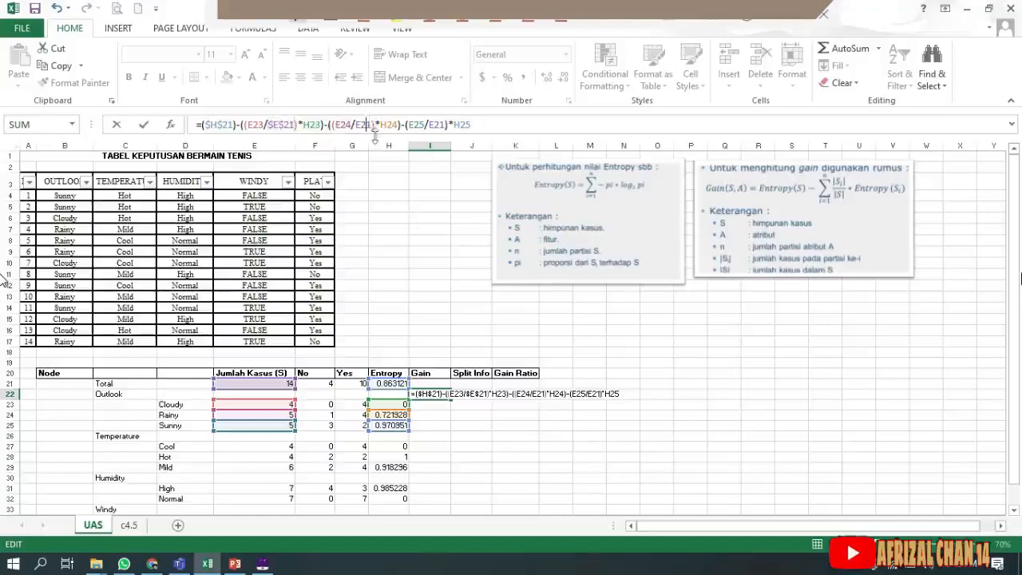
key(F4)
double_click(453, 125)
key(F4)
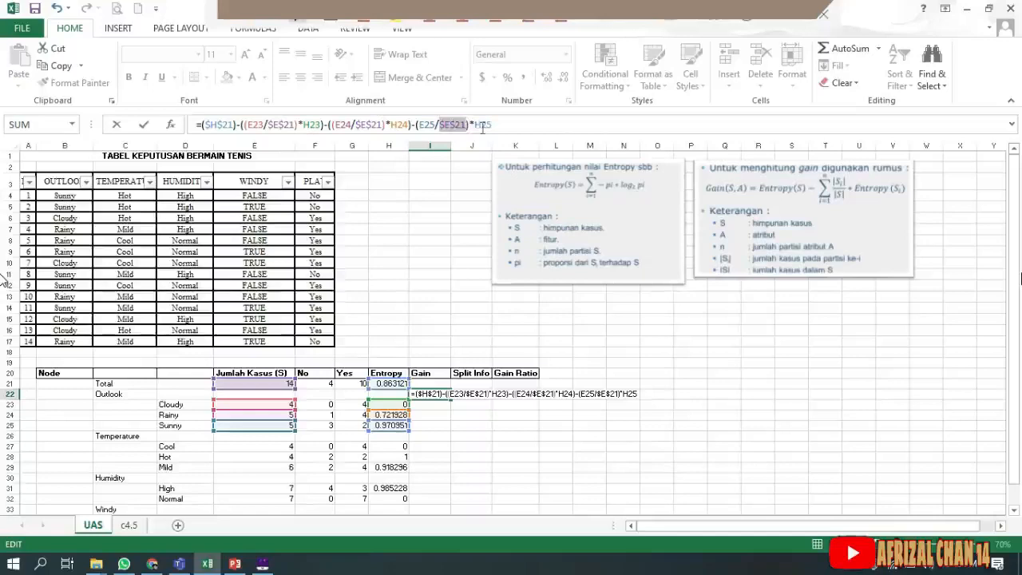
key(Return)
- Check the reference formula on the c4.5 sheet and enclose the Sunny term of the UAS I22 formula in brackets, ((E25/$E$21)*H25)
click(129, 524)
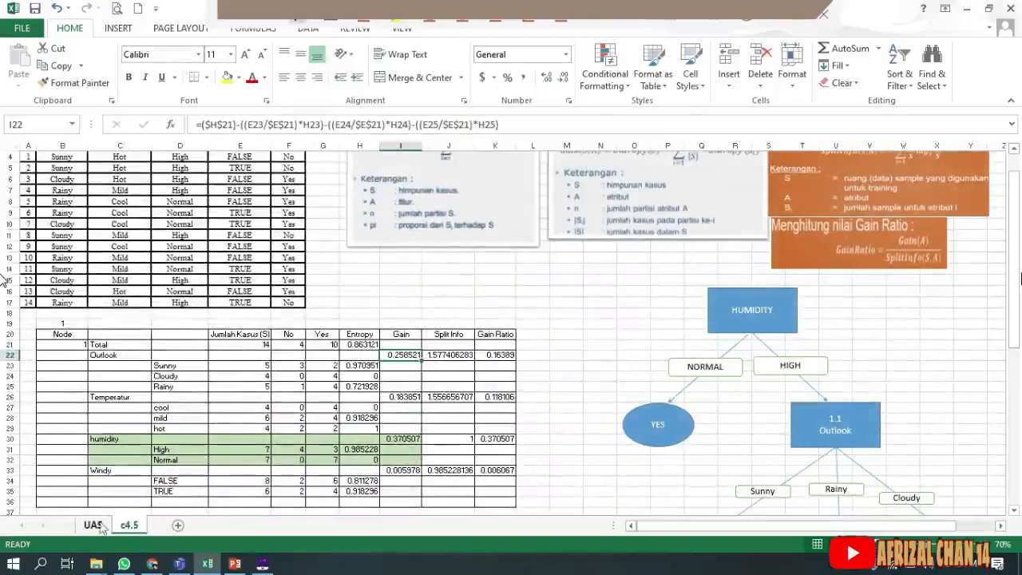
click(93, 524)
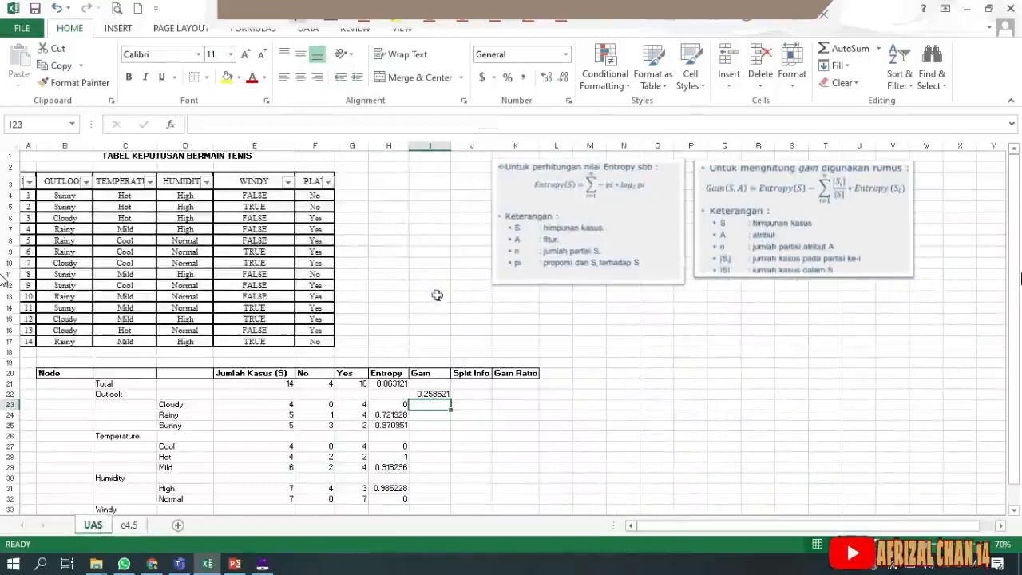
click(424, 392)
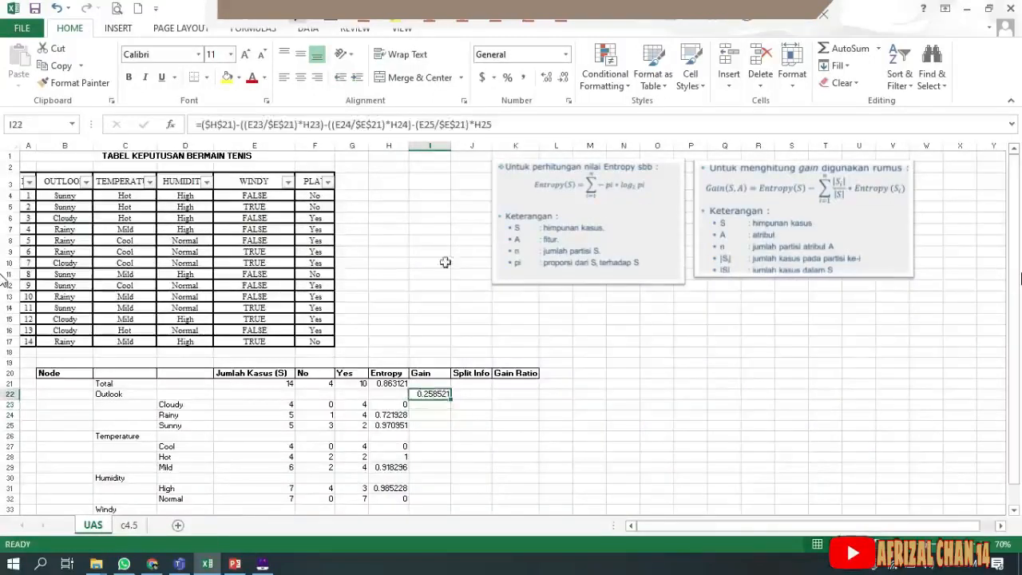
click(420, 125)
text(()
key(End)
text())
key(Return)
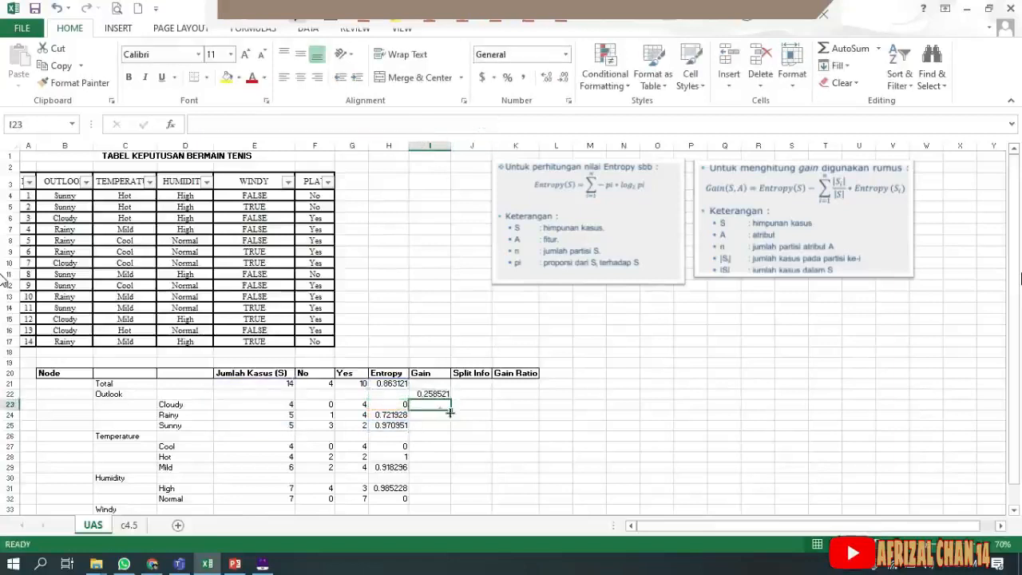
- Copy the Outlook gain formula from I22 to I26 for Temperature, and check the cells that the copied formula references
click(435, 394)
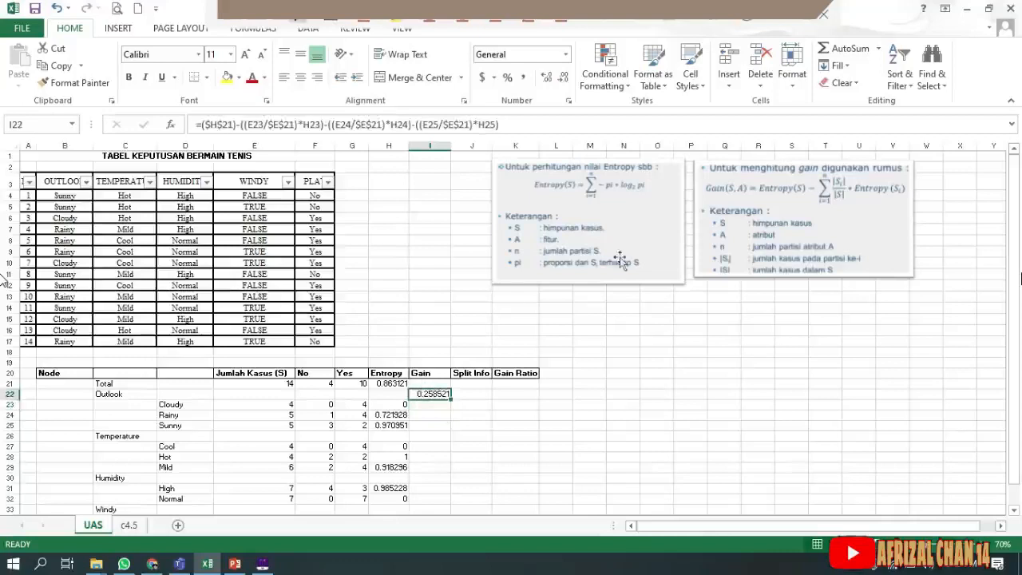
click(441, 438)
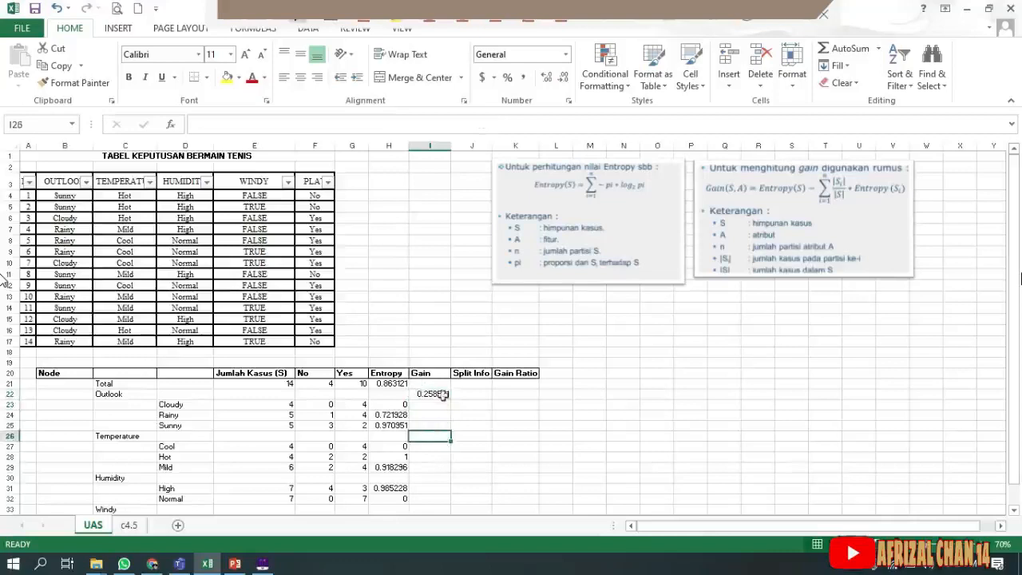
click(441, 394)
key(ctrl+c)
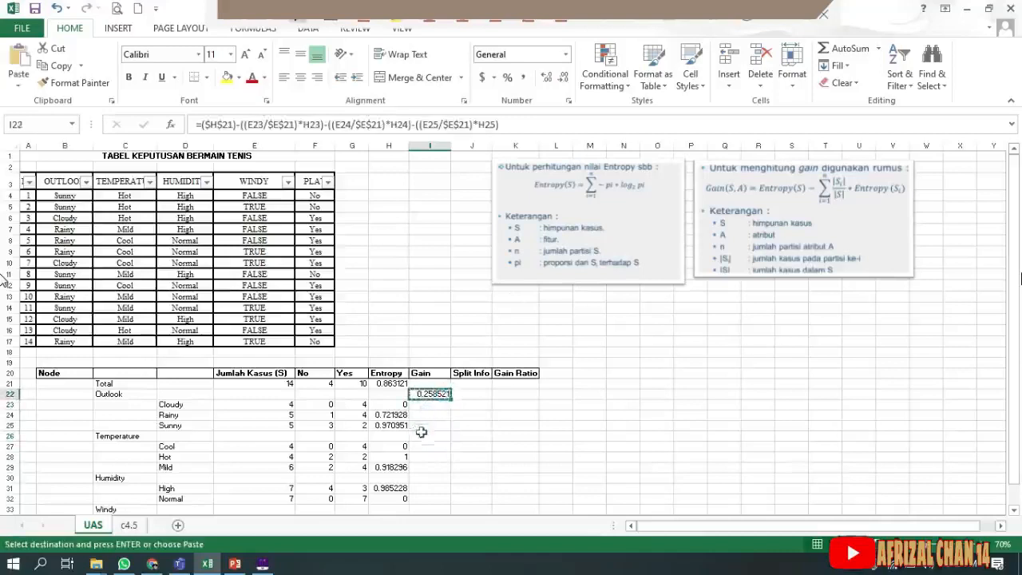
click(426, 436)
key(ctrl+v)
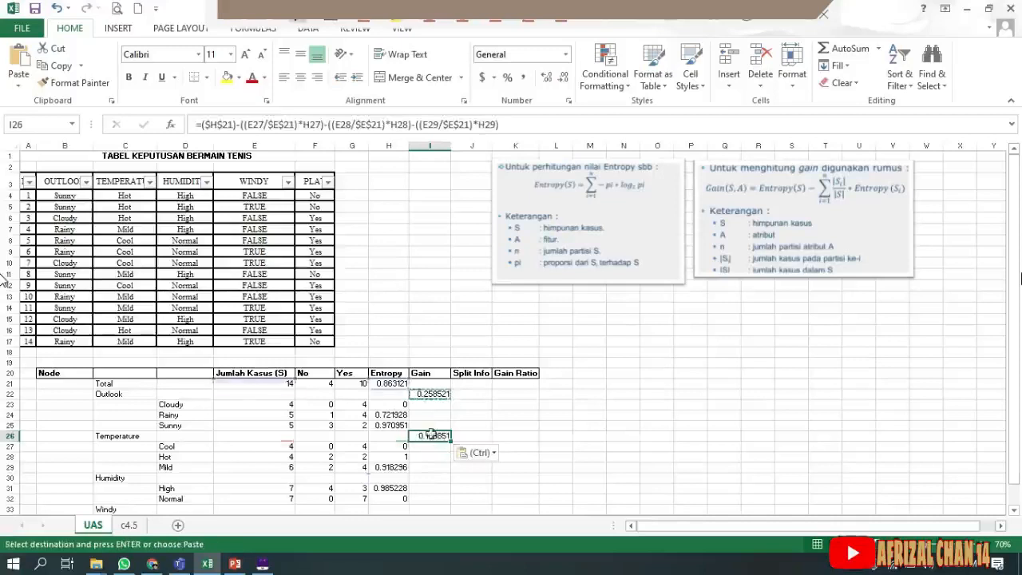
double_click(432, 436)
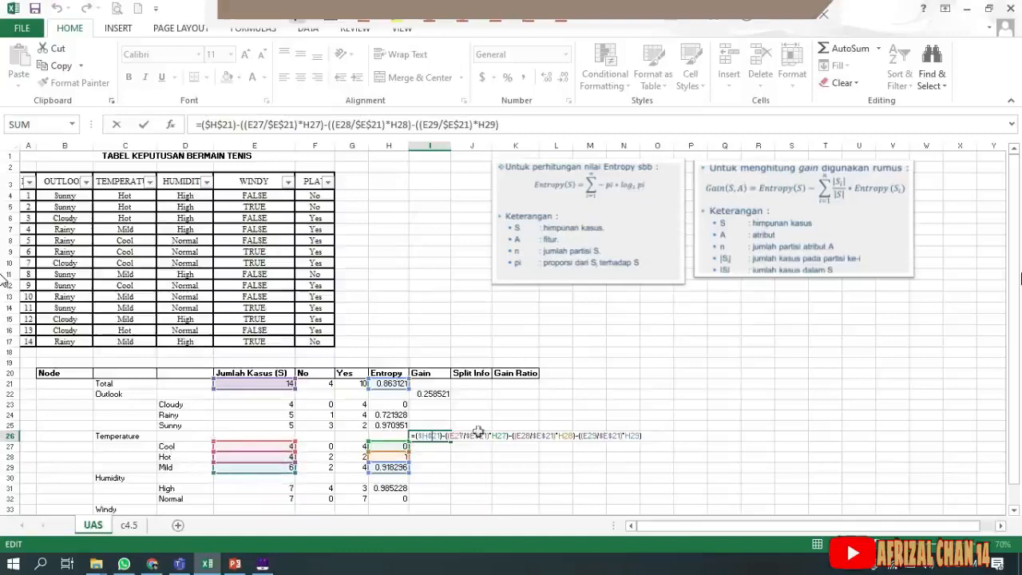
key(Return)
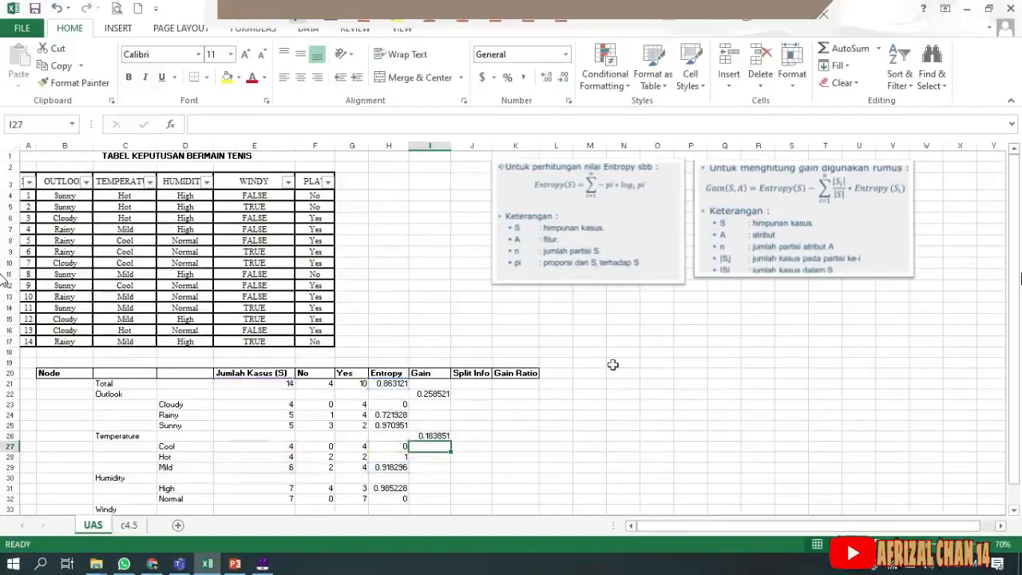
- Compare the Temperature gain in I26 with the same cell on the c4.5 sheet, and return to the UAS sheet
click(130, 525)
click(406, 396)
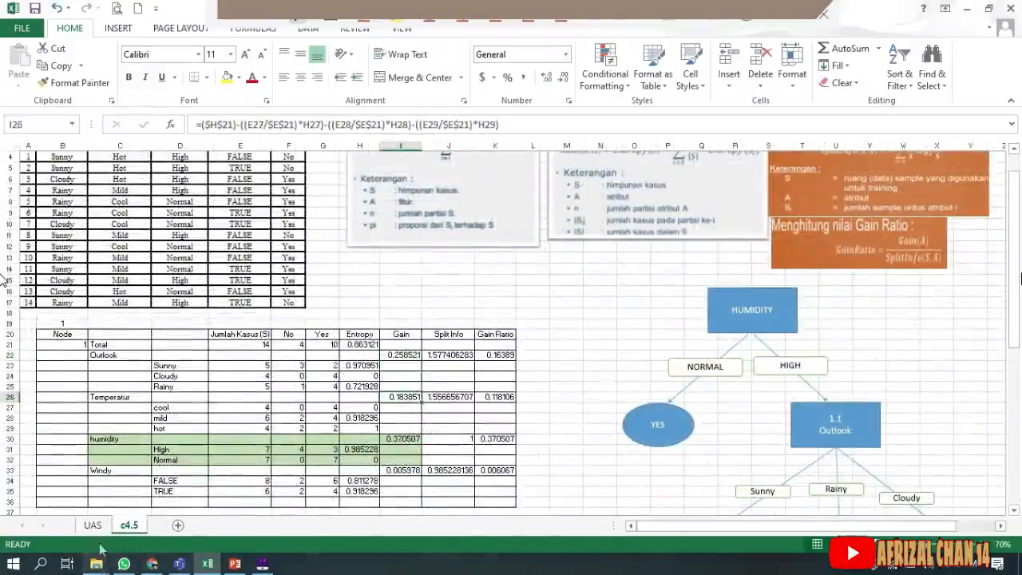
click(96, 528)
- Copy the Temperature gain formula from I26 to I30 for Humidity
click(424, 468)
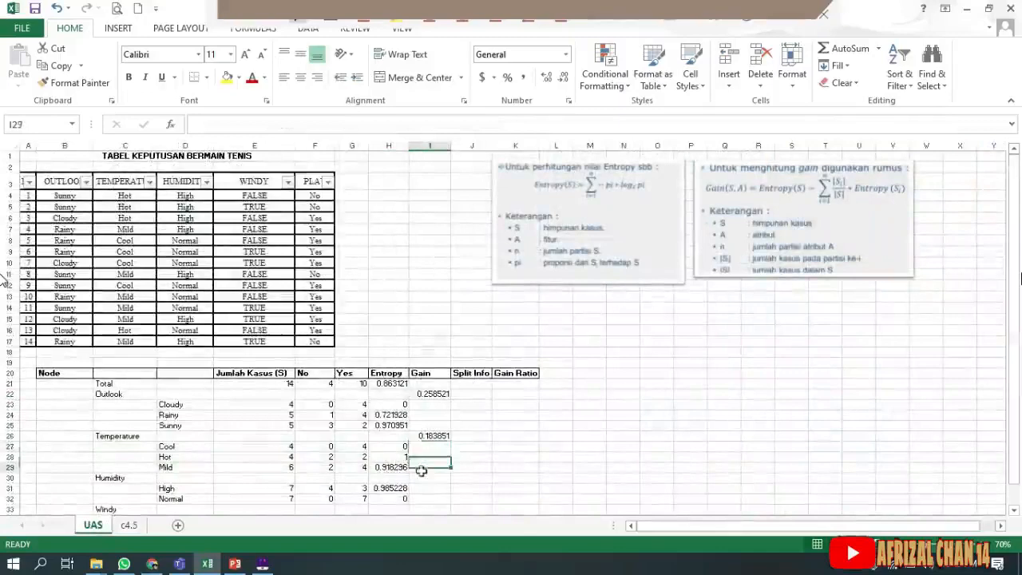
scroll(425, 474, down, 1)
click(432, 408)
click(431, 397)
key(ctrl+c)
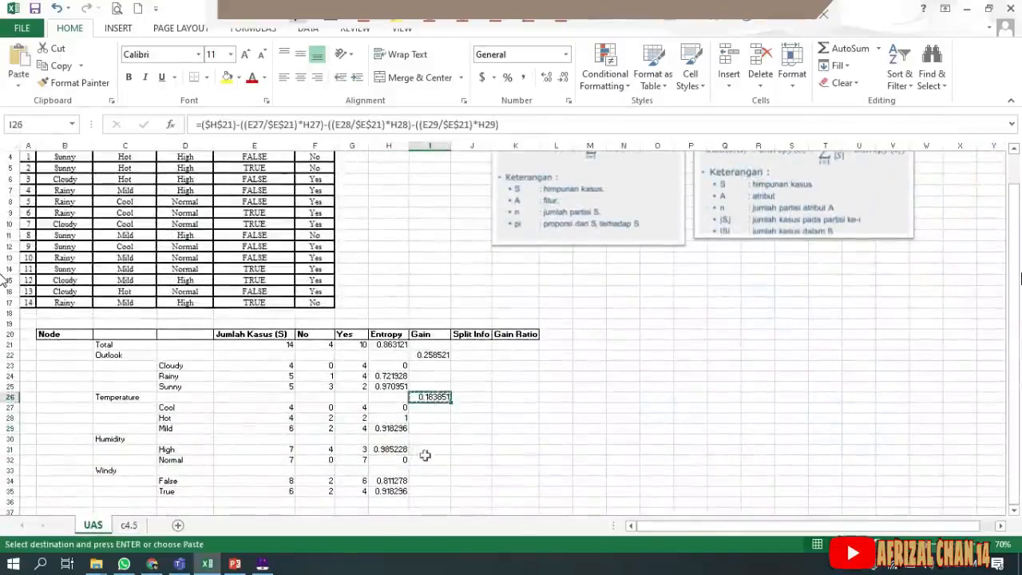
click(430, 441)
key(ctrl+v)
- Remove the third term, -((E33/$E$21)*H33), from the I30 formula, and compare the Humidity gain with the c4.5 sheet
double_click(431, 441)
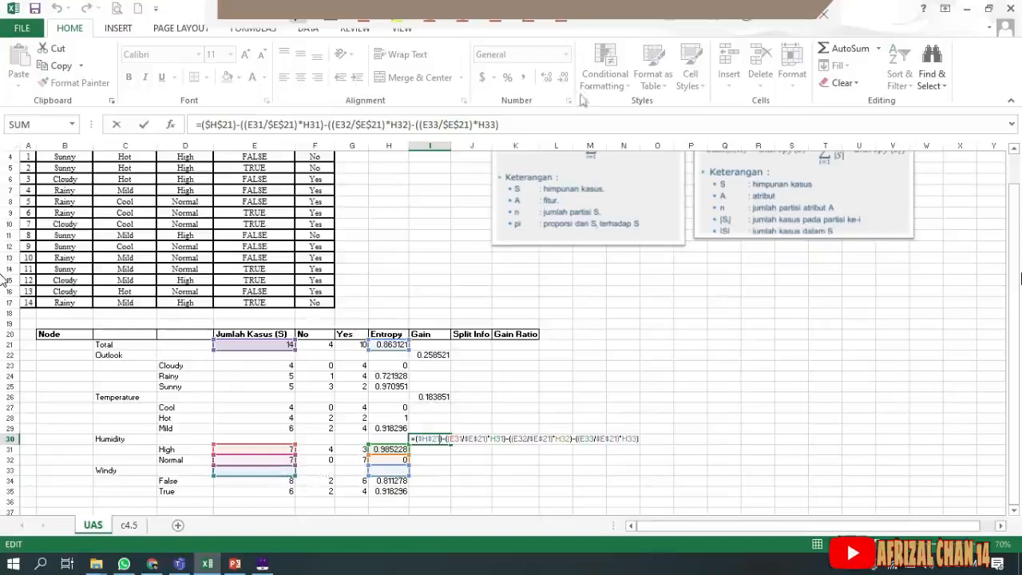
drag(499, 125, 414, 130)
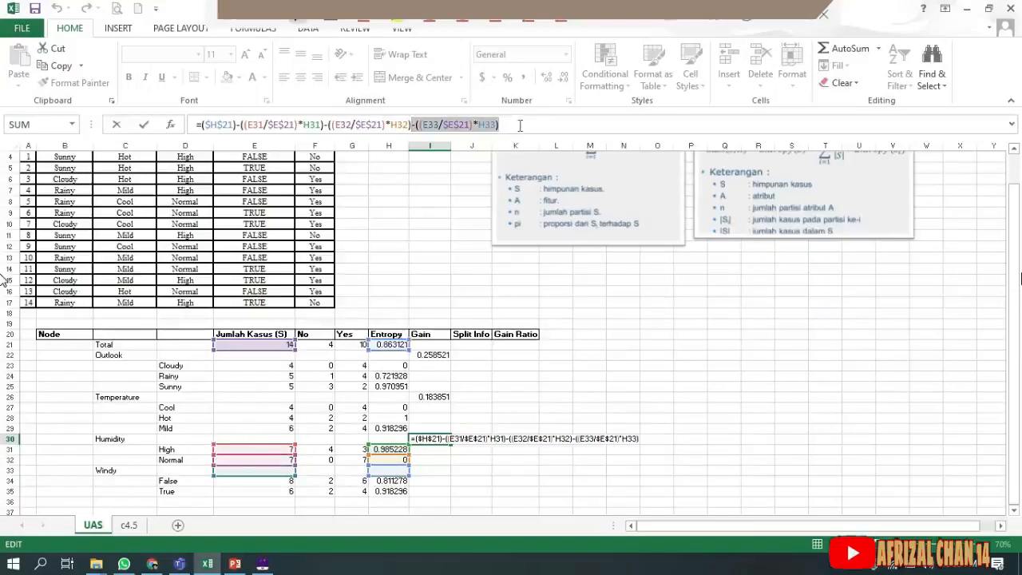
key(BackSpace)
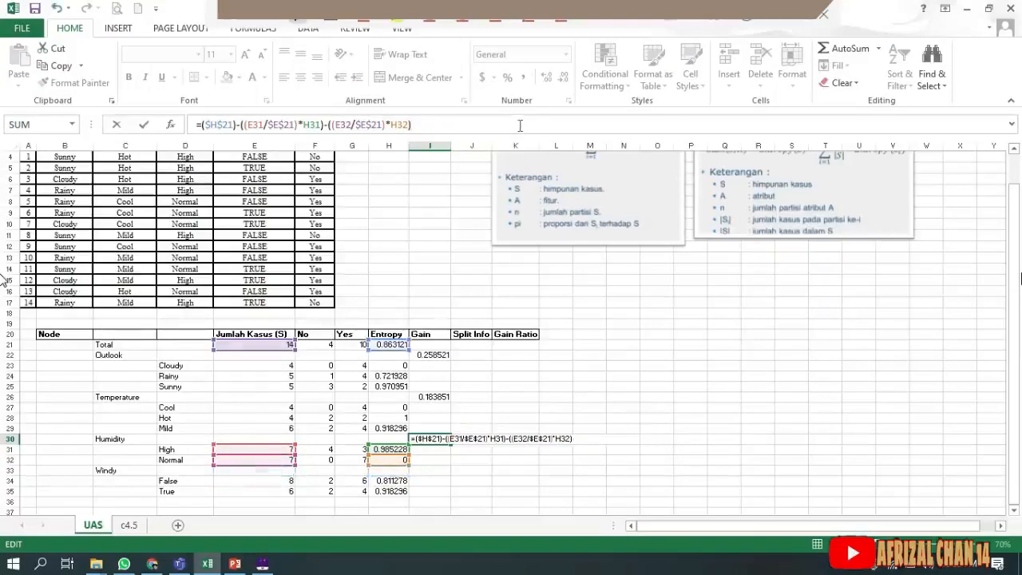
key(Return)
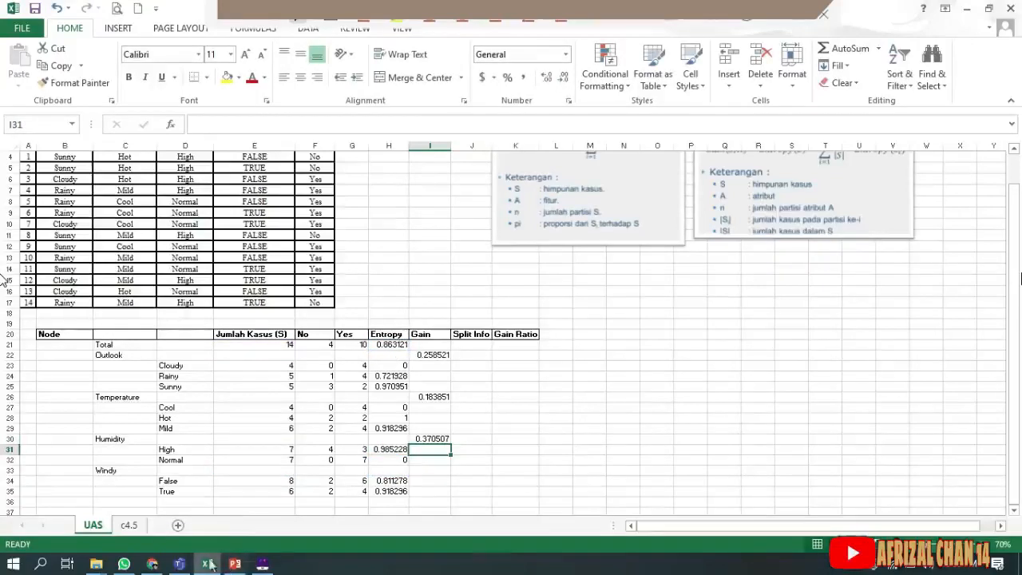
click(133, 531)
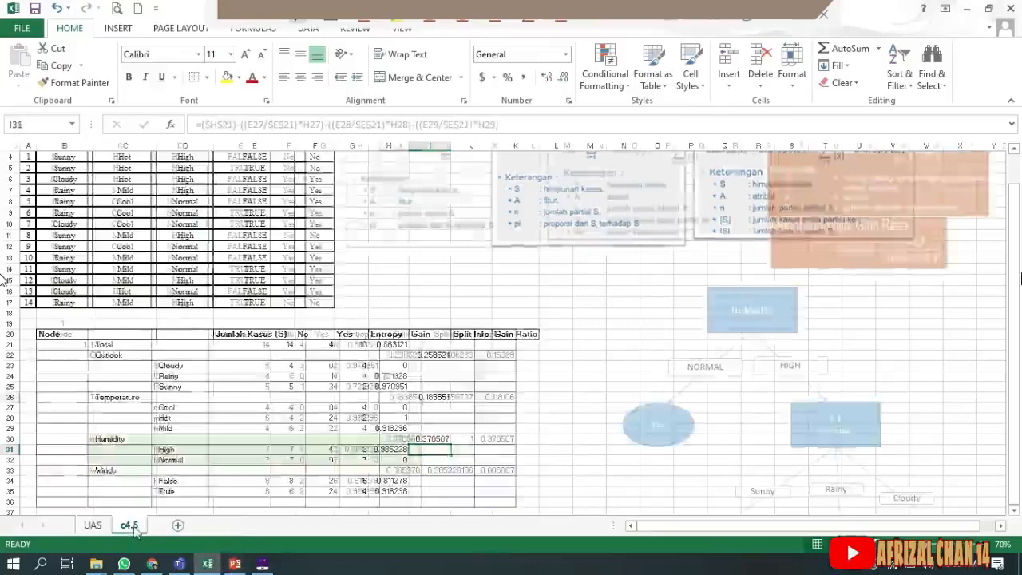
click(92, 525)
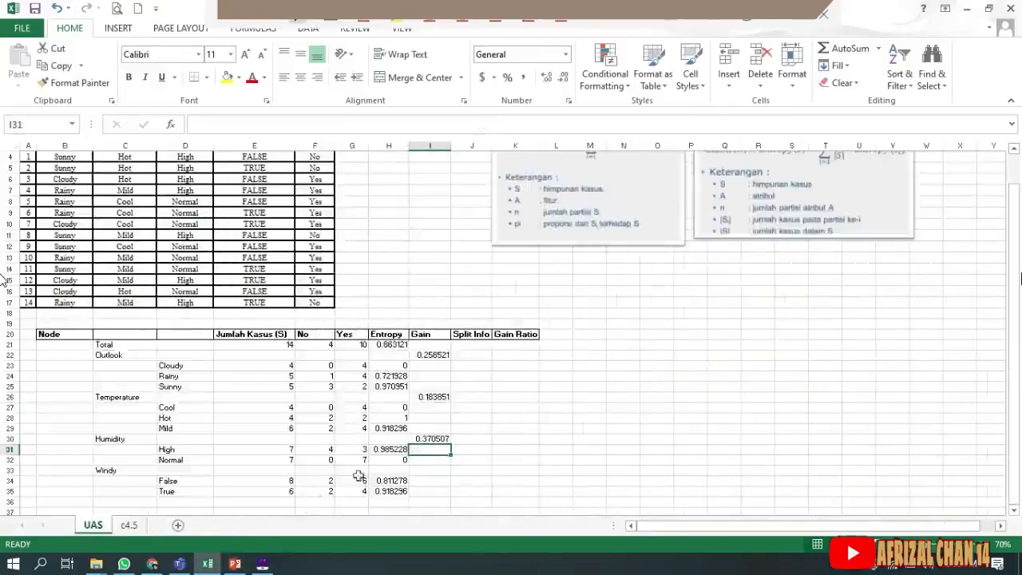
- Copy the Humidity gain formula from I30 to I33 for Windy, and check its cell references
scroll(487, 344, down, 4)
click(432, 304)
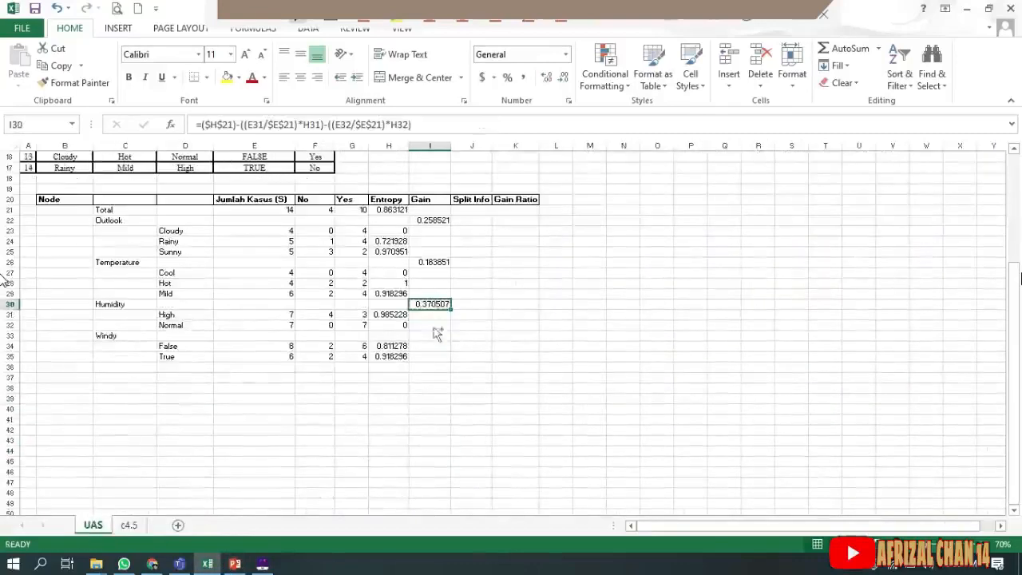
key(ctrl+c)
click(436, 336)
key(ctrl+v)
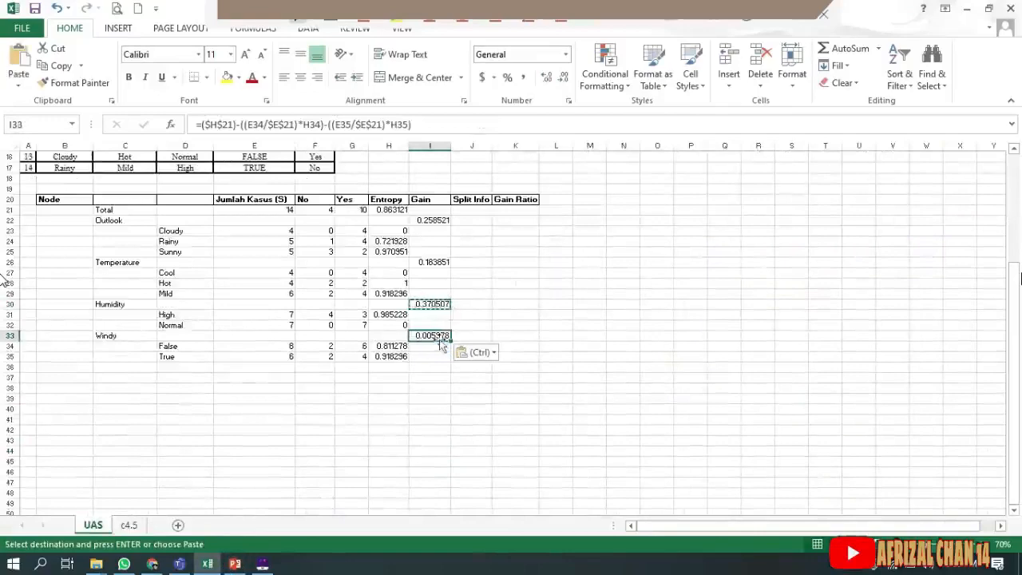
double_click(440, 335)
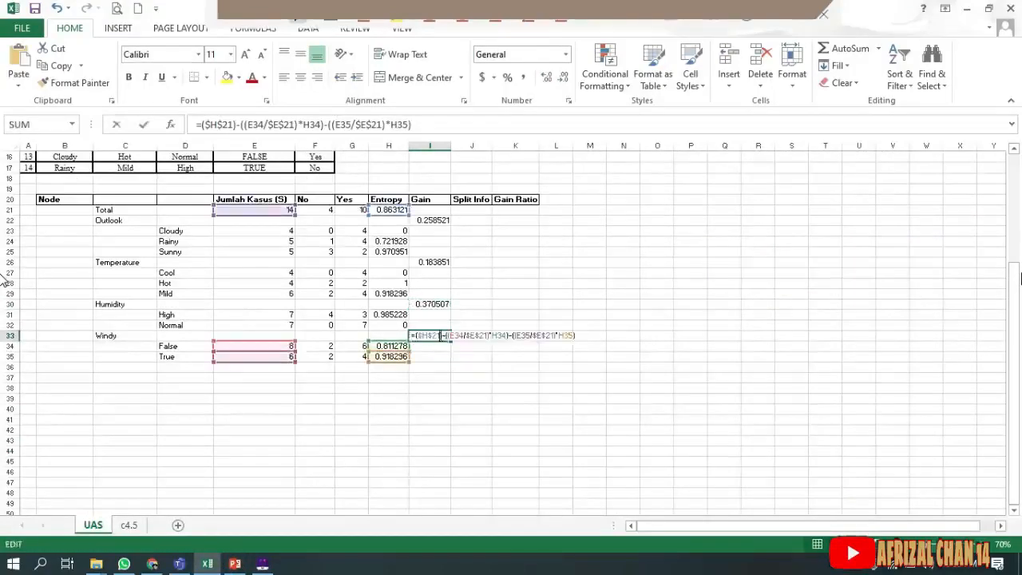
click(483, 377)
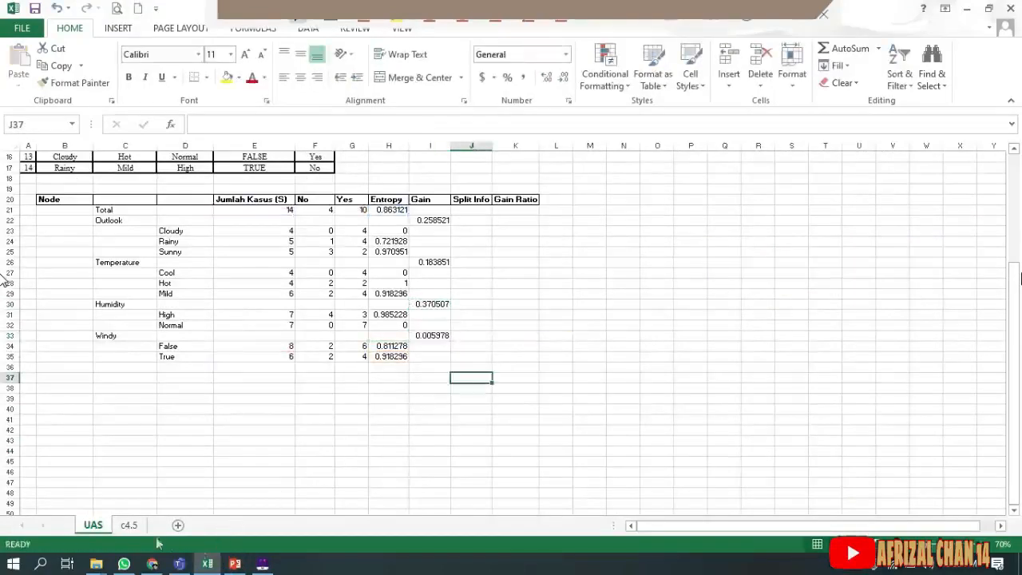
- Compare the Windy gain with the c4.5 sheet, and review the finished gain column on the UAS sheet
click(136, 527)
click(409, 491)
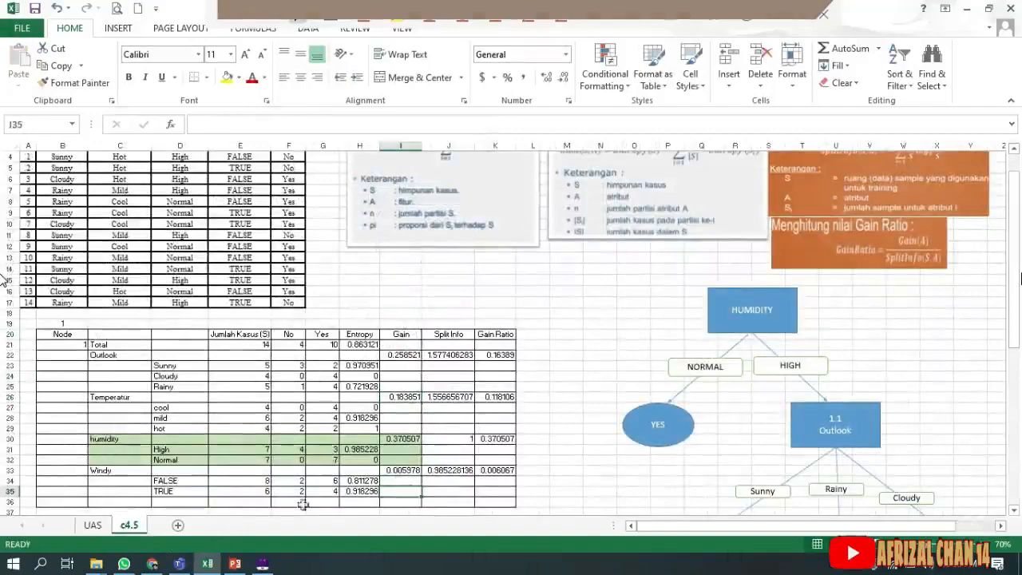
click(93, 525)
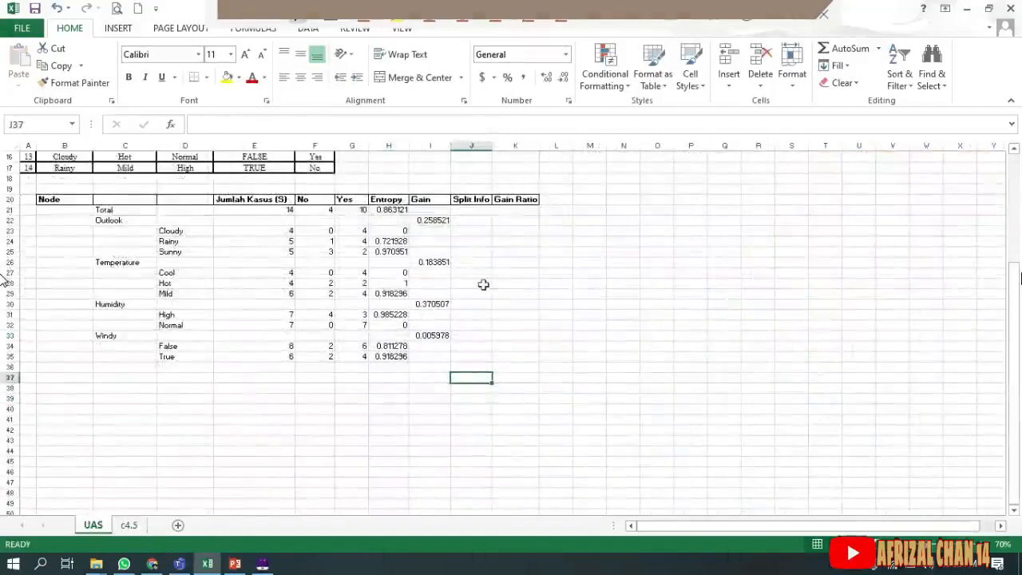
scroll(483, 284, up, 4)
scroll(471, 352, down, 2)
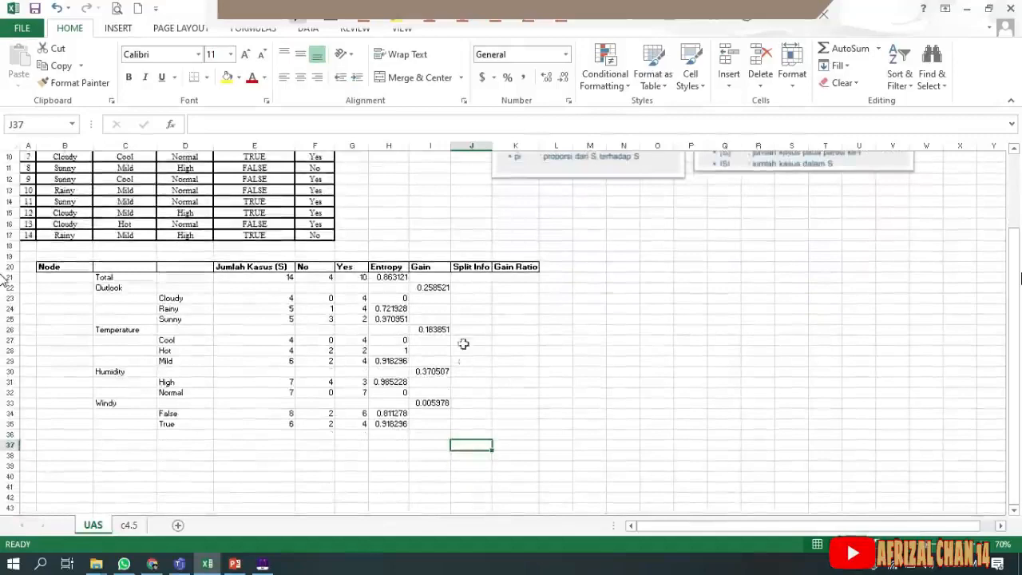
scroll(464, 362, down, 1)
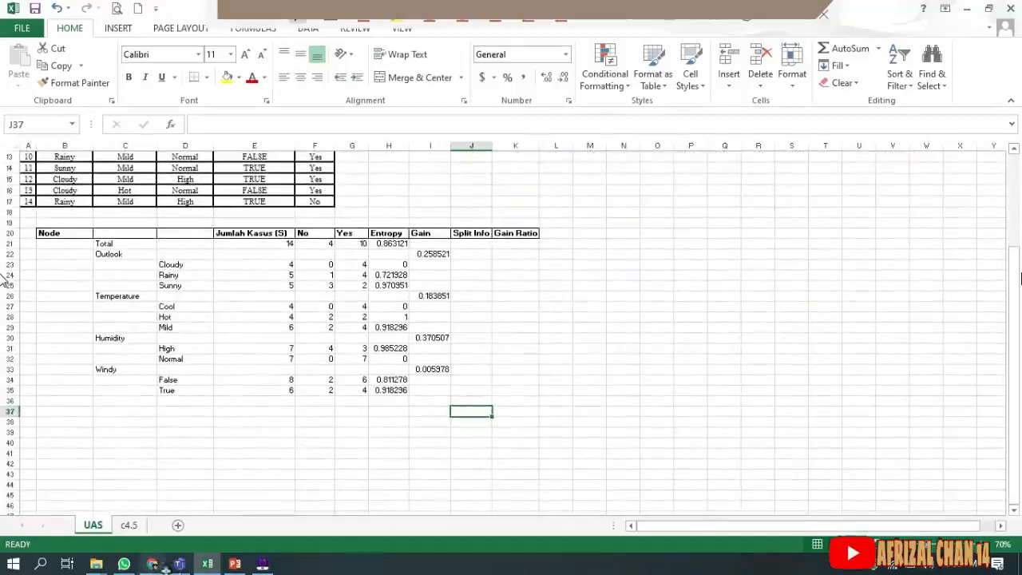
- Switch to PowerPoint to check the C4.5 algorithm stages on slide 10, and return to the Split Info column in Excel
click(235, 564)
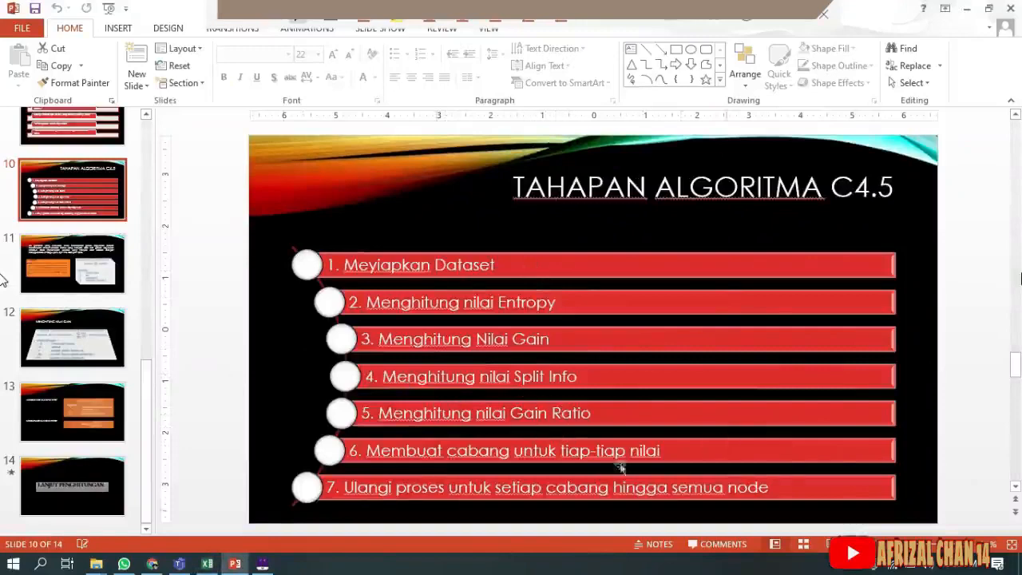
click(235, 564)
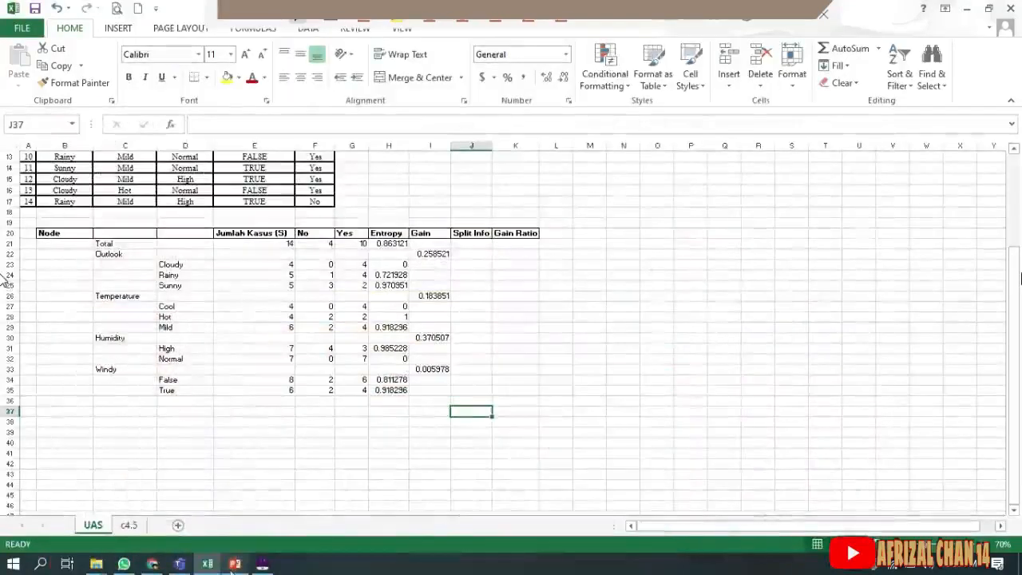
click(476, 245)
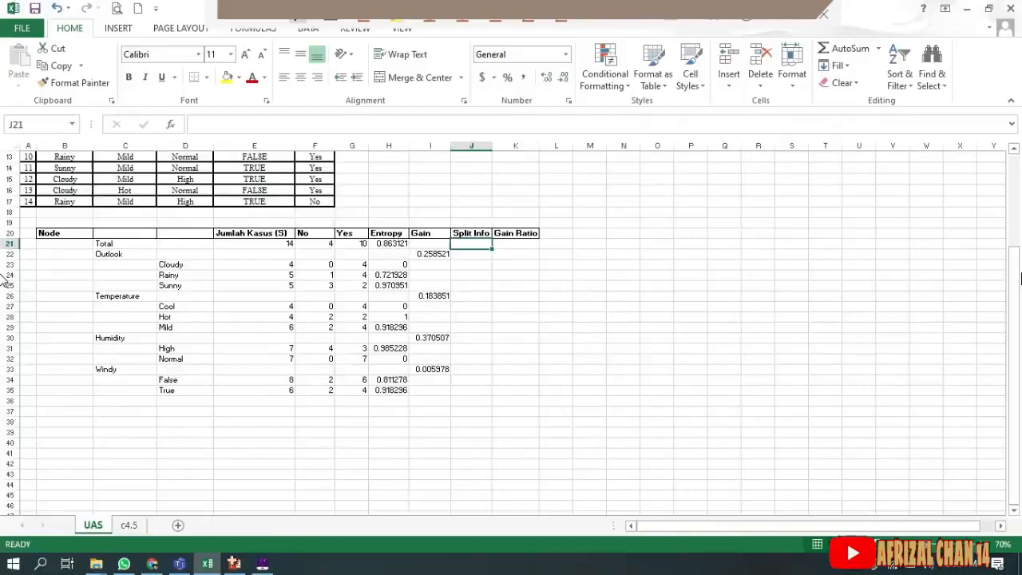
- Copy the Split Info formula picture from slide 13 in PowerPoint and paste it into the UAS sheet in Excel
click(234, 565)
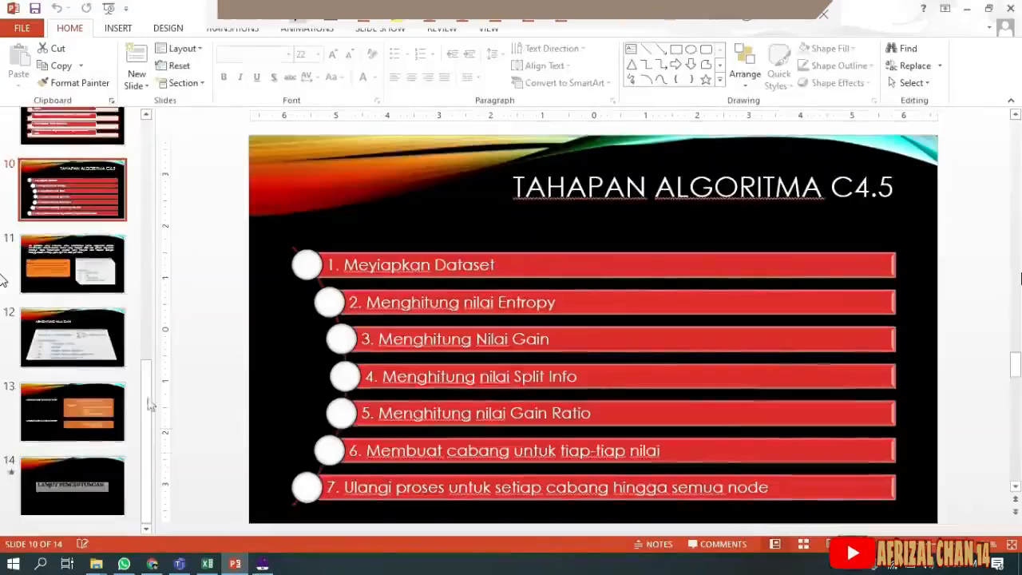
scroll(138, 391, up, 1)
click(94, 444)
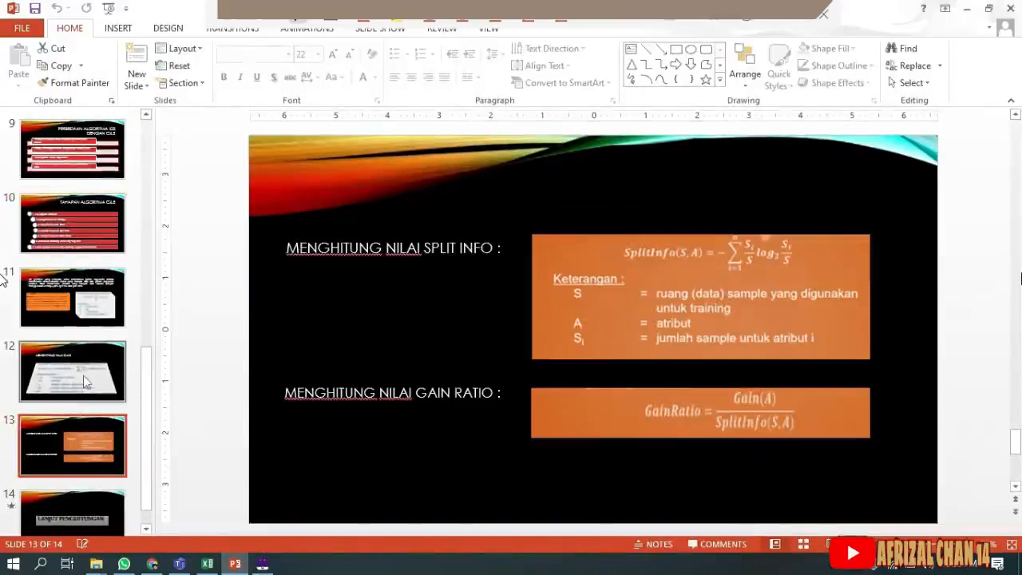
click(603, 305)
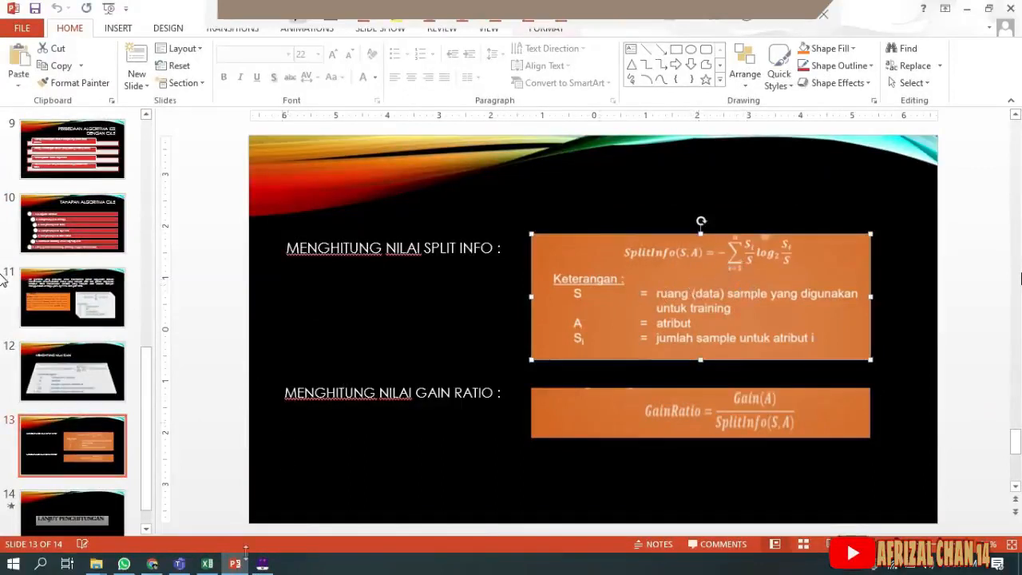
click(207, 564)
key(ctrl+v)
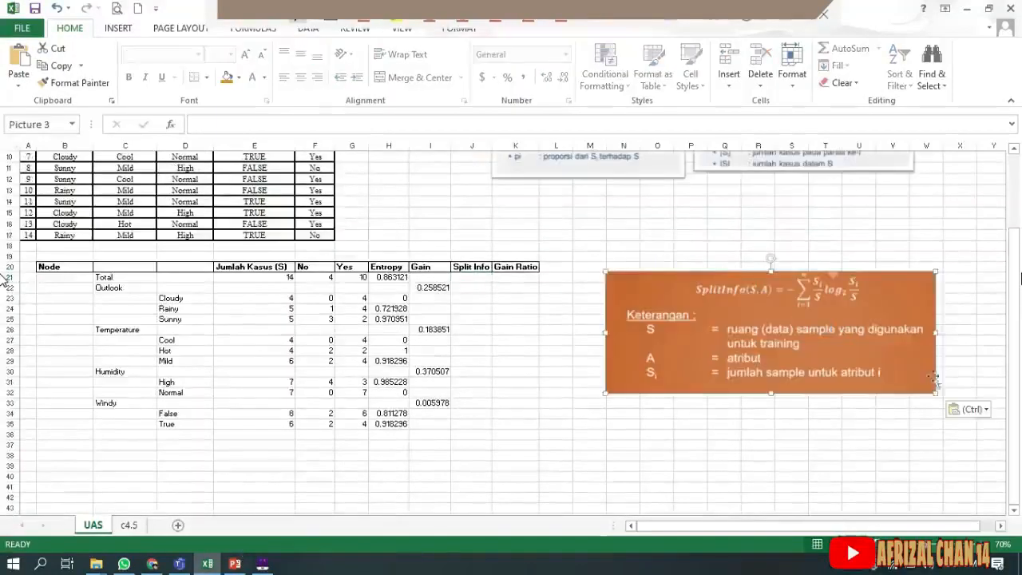
- Shrink the pasted Split Info picture and place it directly below the entropy formula picture
drag(934, 393, 831, 365)
drag(761, 334, 649, 235)
click(773, 298)
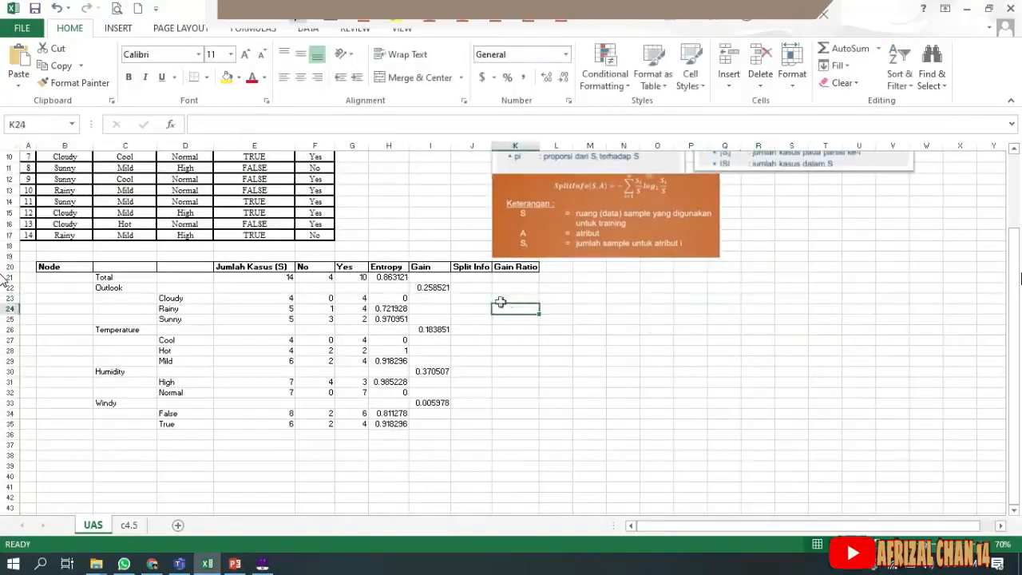
- Select J22 on the UAS sheet for the Outlook split info, and open the reference formula in J22 on the c4.5 sheet
click(479, 286)
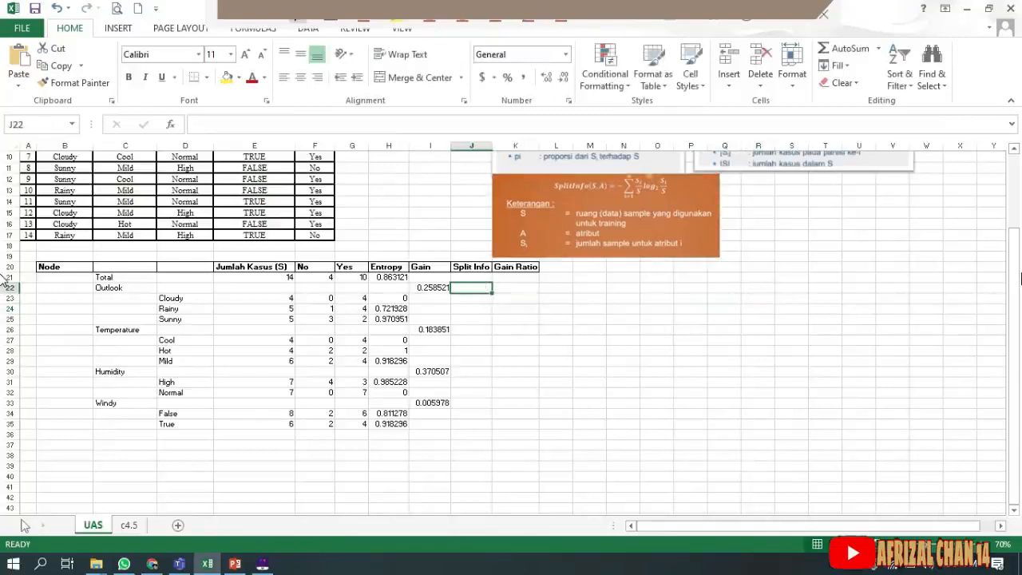
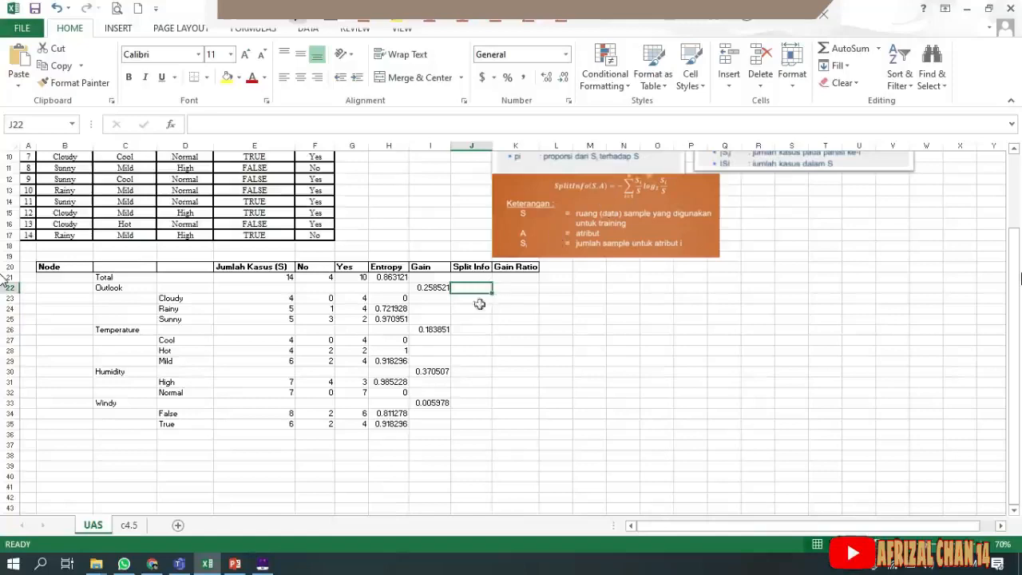
click(129, 526)
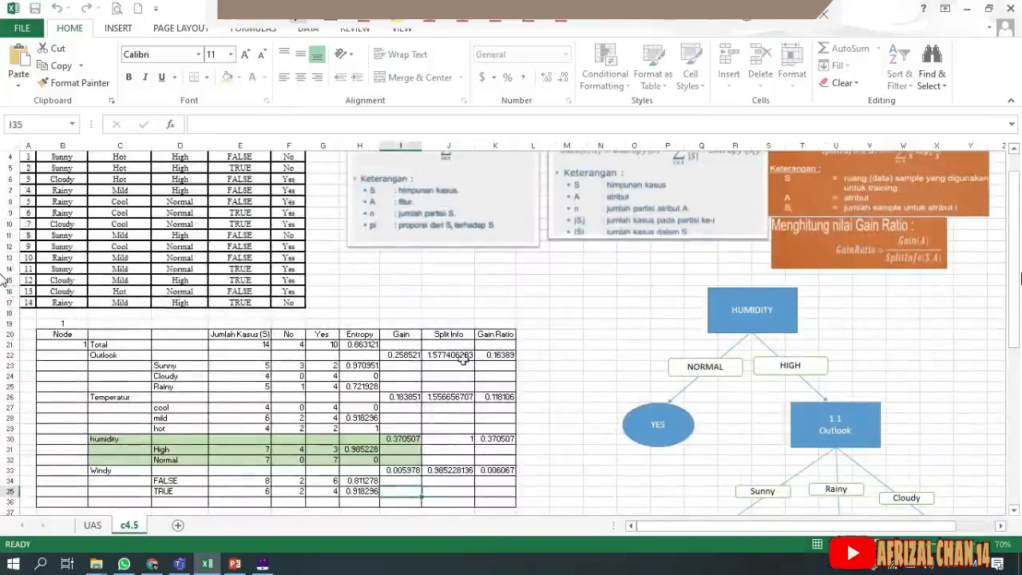
click(463, 357)
double_click(463, 357)
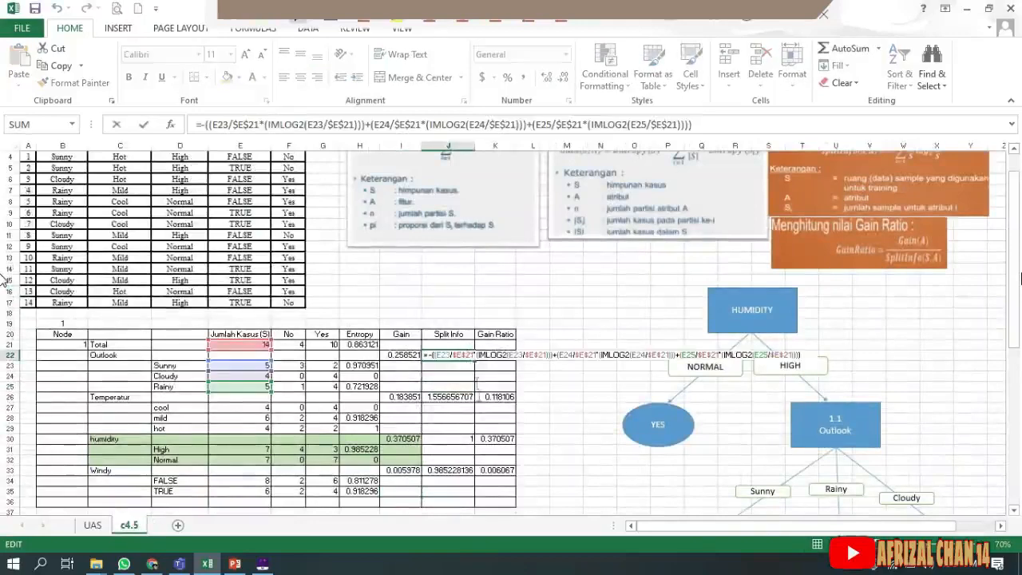
click(196, 124)
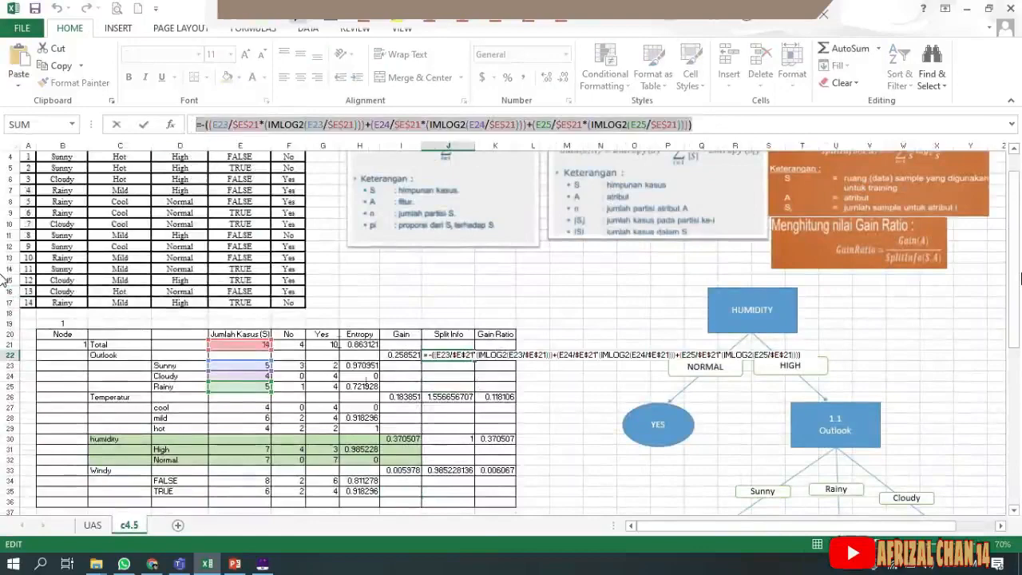
click(94, 524)
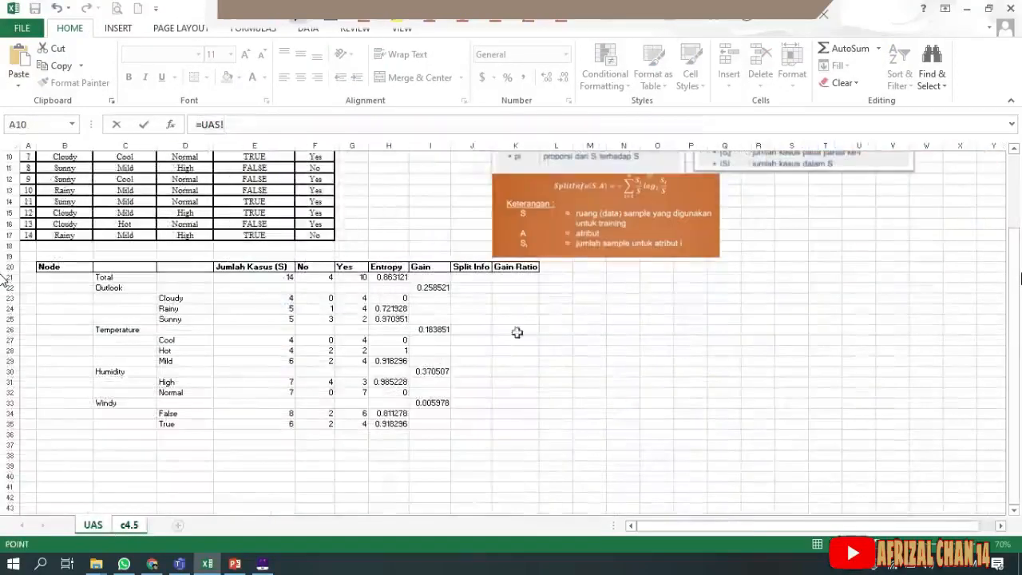
click(723, 277)
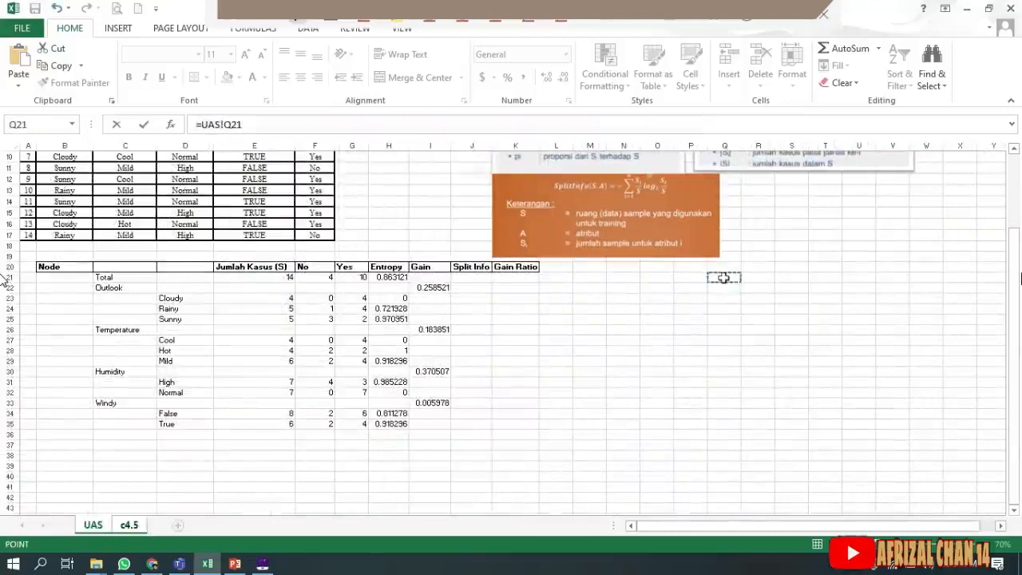
key(BackSpace)
click(133, 525)
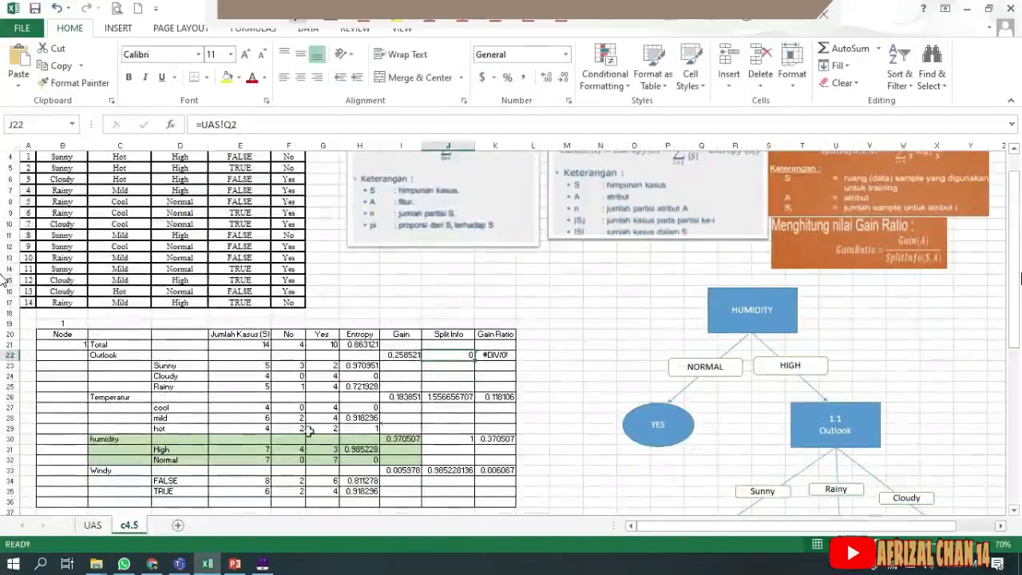
key(ctrl+v)
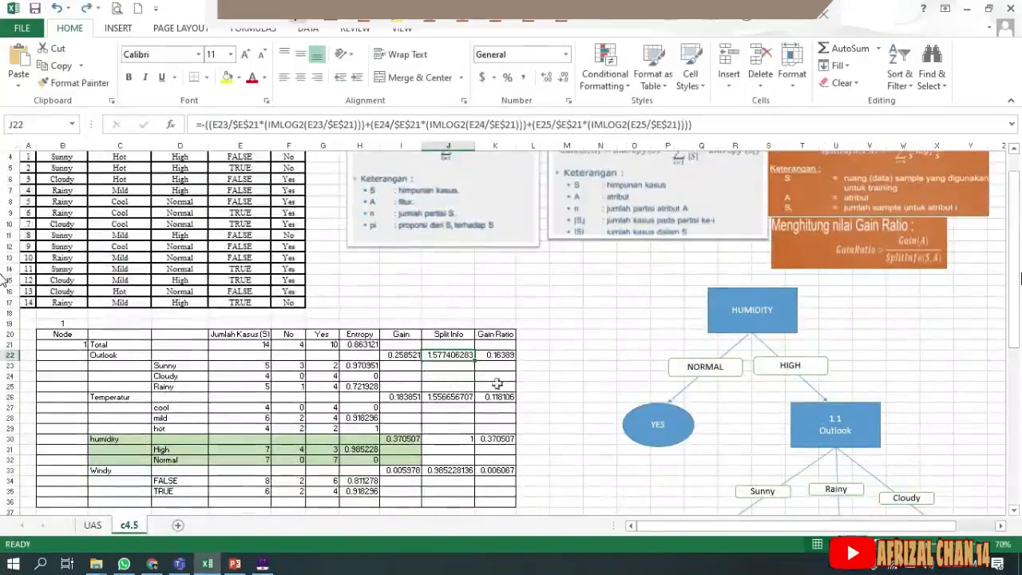
- Copy the Outlook split info formula from J22 on the c4.5 sheet into P22 on the UAS sheet as formula only, and inspect its references
key(ctrl+c)
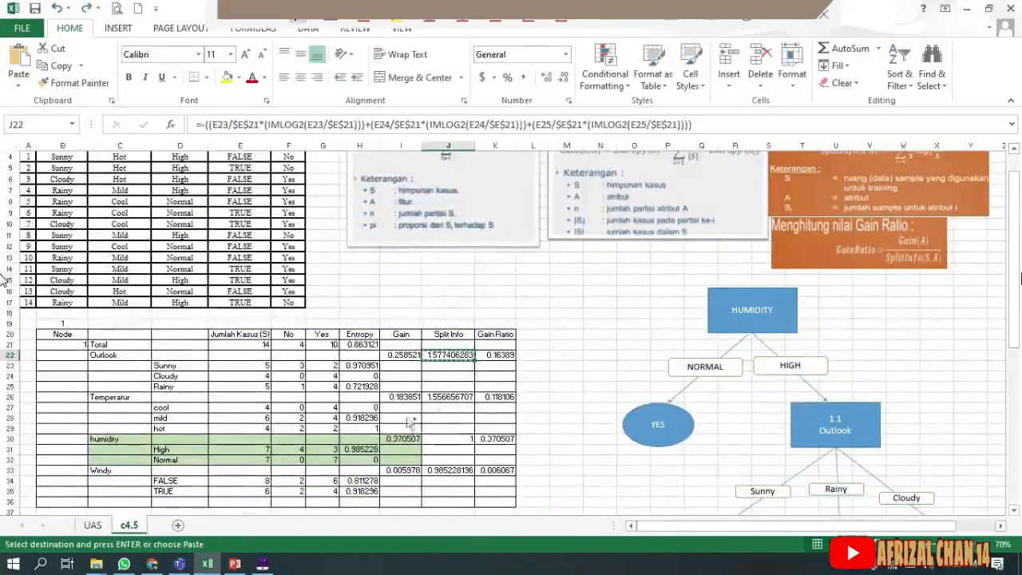
click(93, 525)
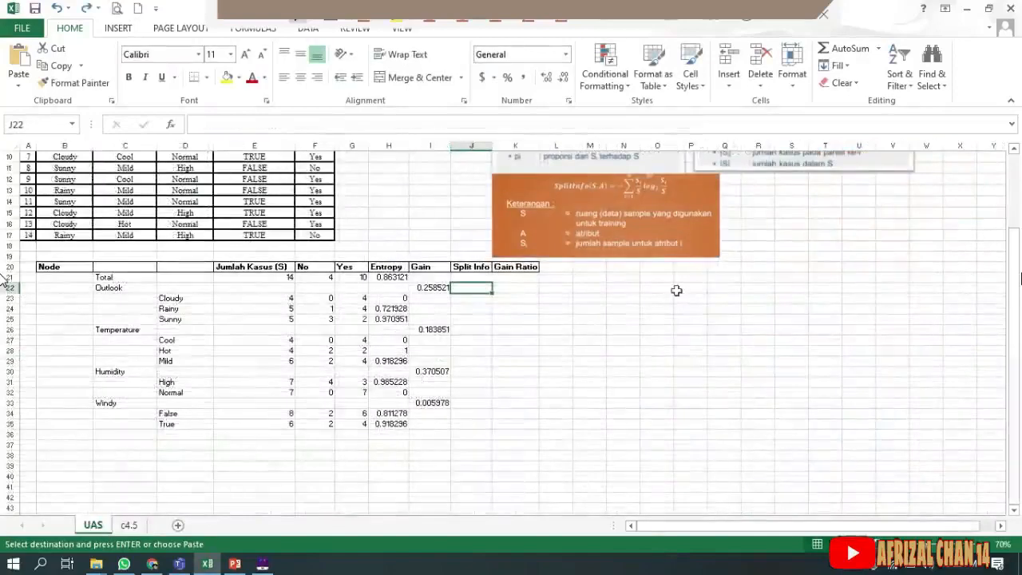
right_click(675, 290)
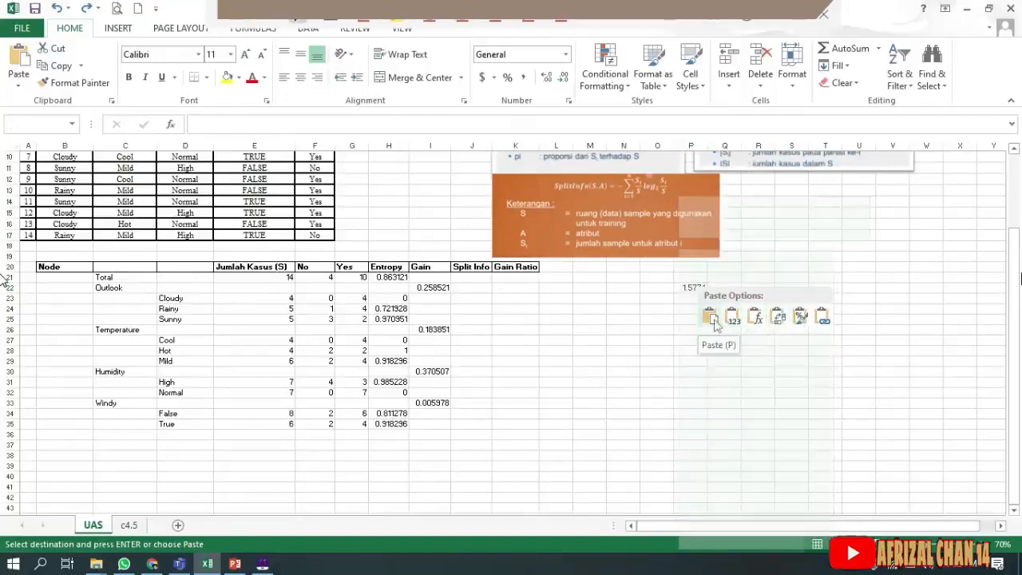
click(762, 318)
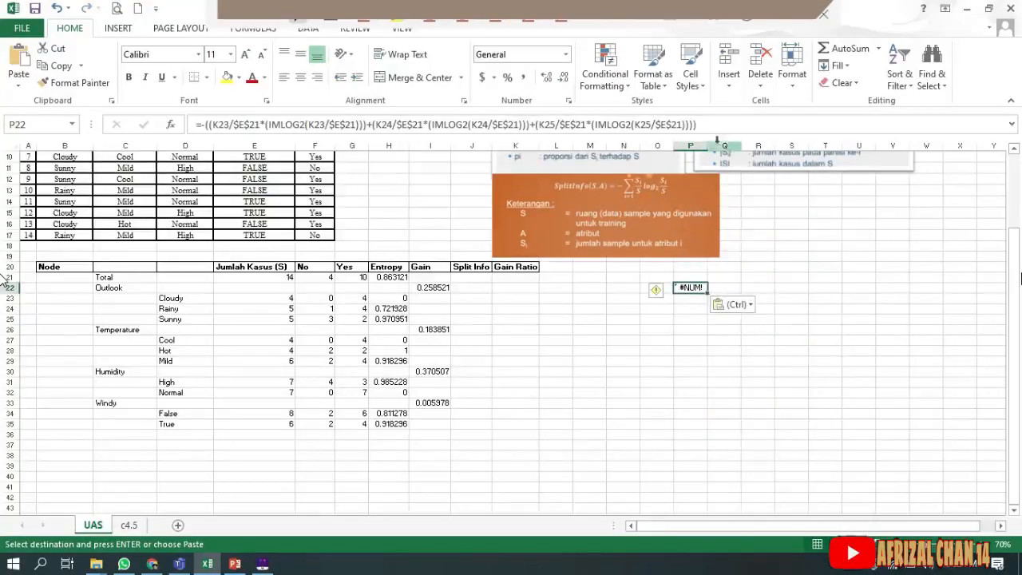
double_click(691, 287)
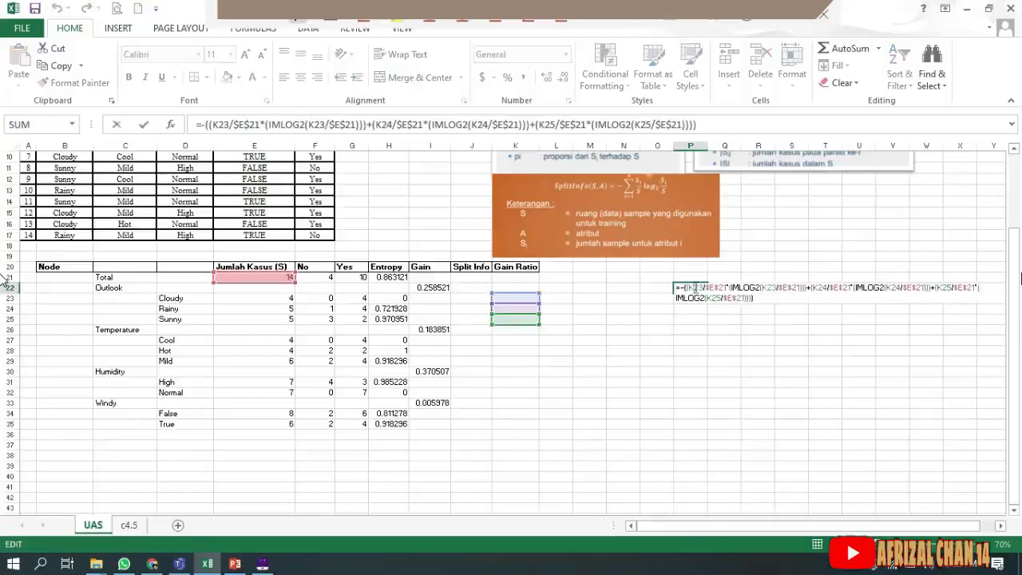
click(723, 319)
click(697, 288)
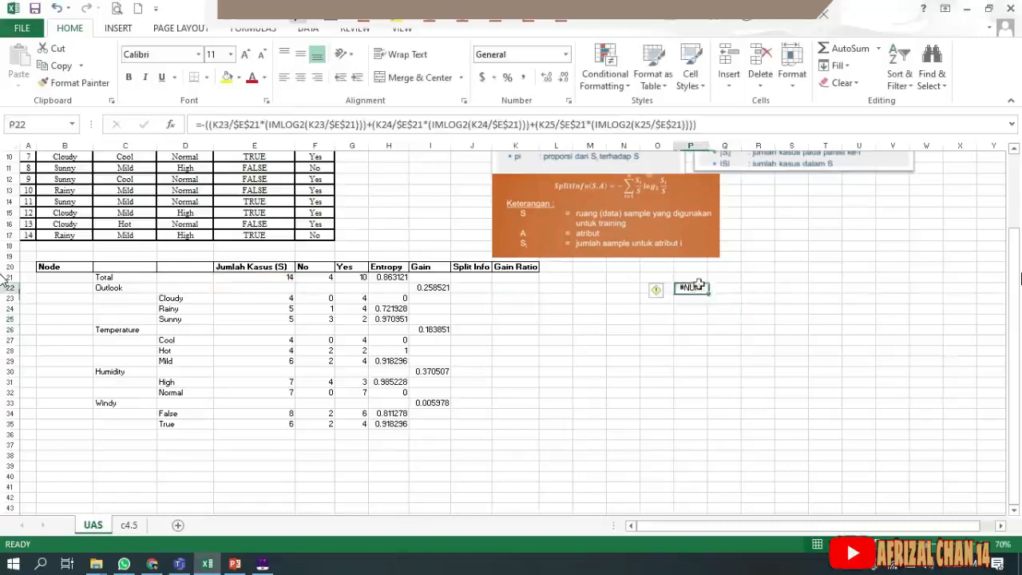
- Remove the pasted reference formula from P22 on the UAS sheet, leaving the cell empty
double_click(696, 287)
triple_click(190, 124)
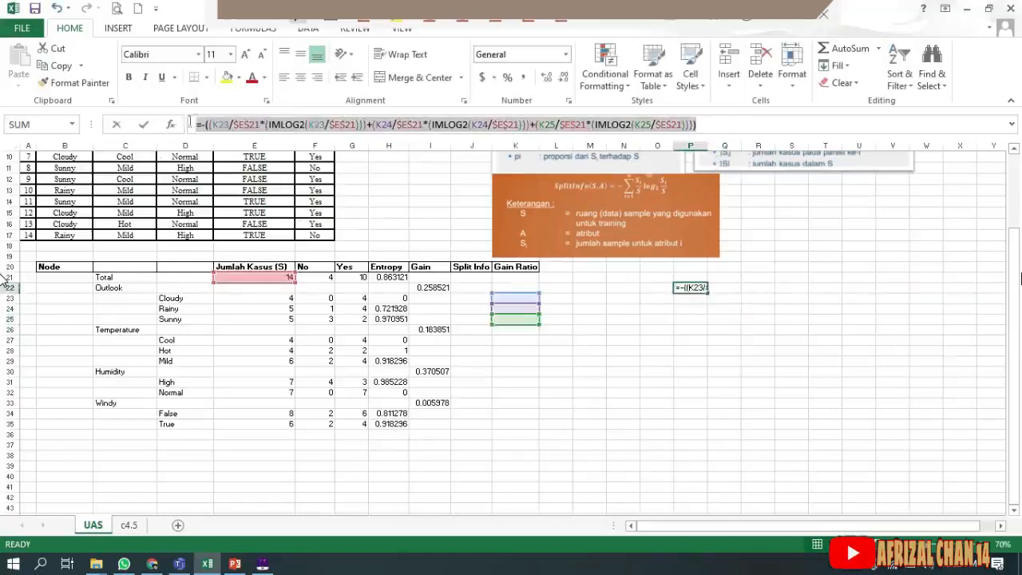
text(=)
click(515, 340)
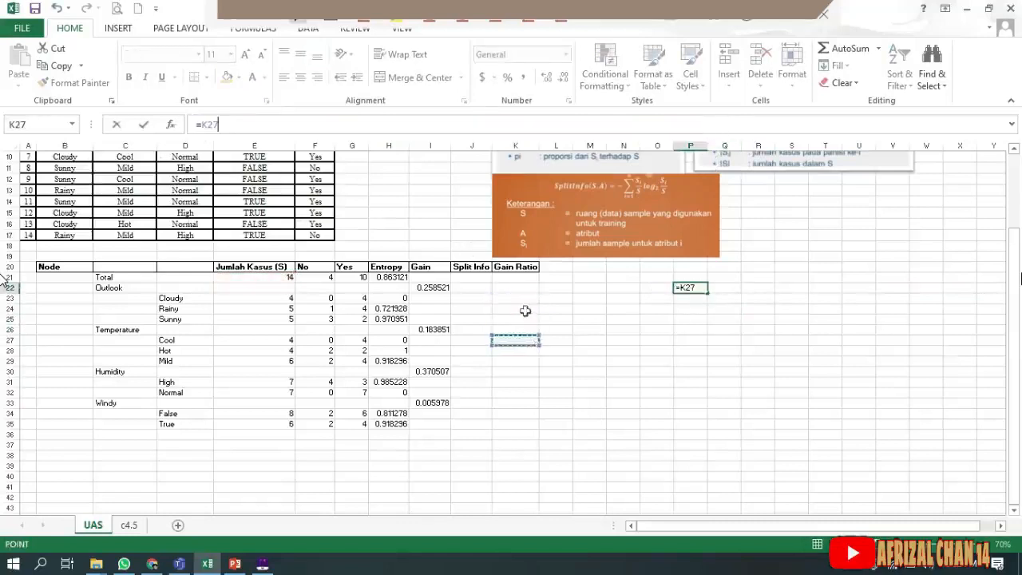
click(822, 279)
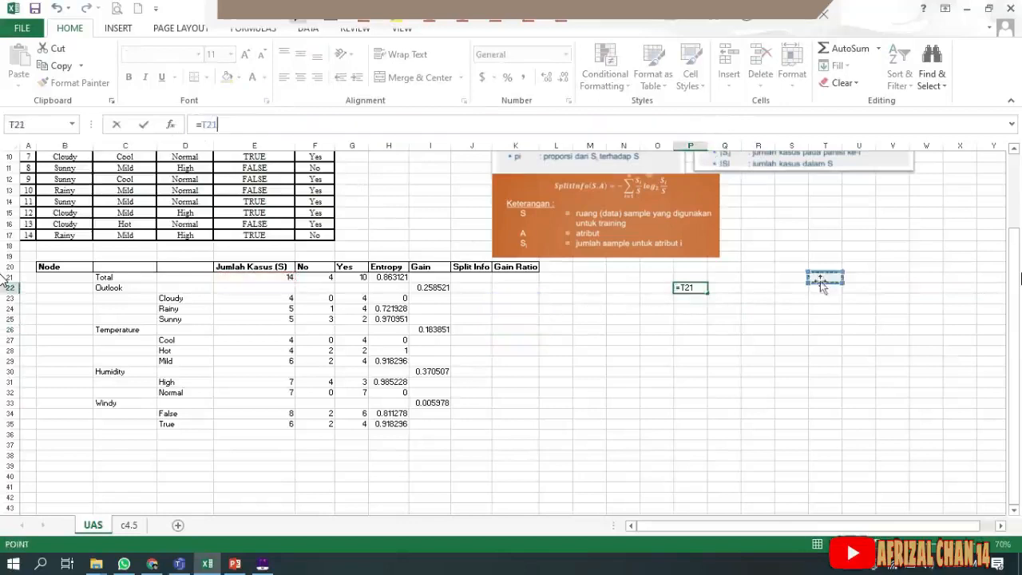
key(Return)
click(711, 299)
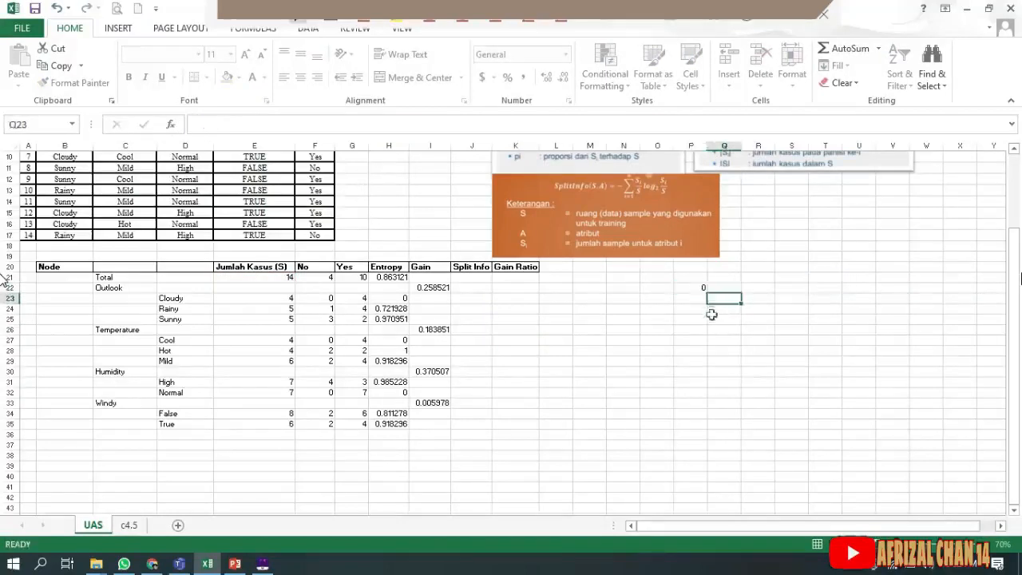
click(688, 288)
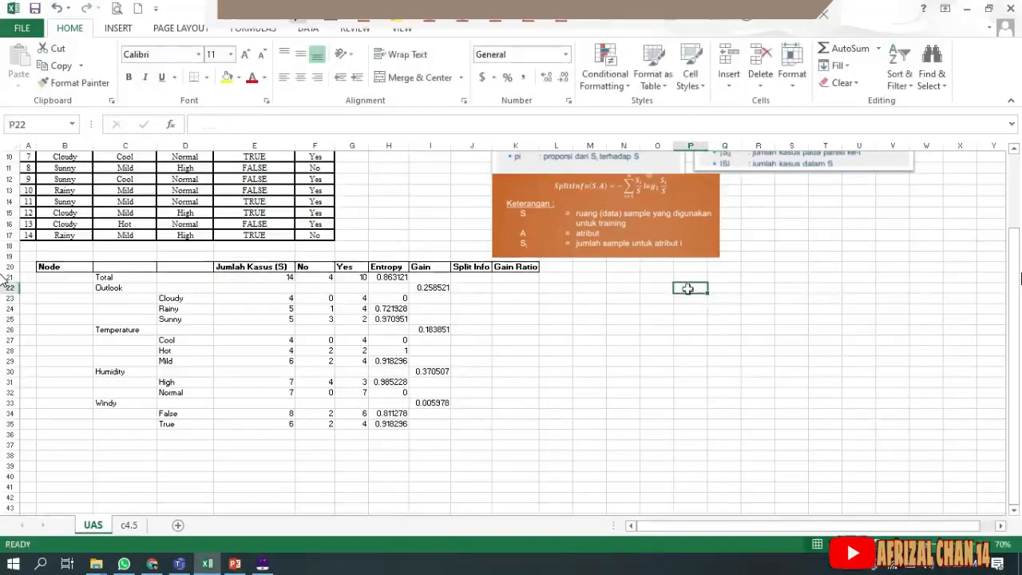
- Begin the Outlook split info formula in J22 on the UAS sheet with =-((E23/E21*, dividing the Cloudy case count by the total
click(471, 288)
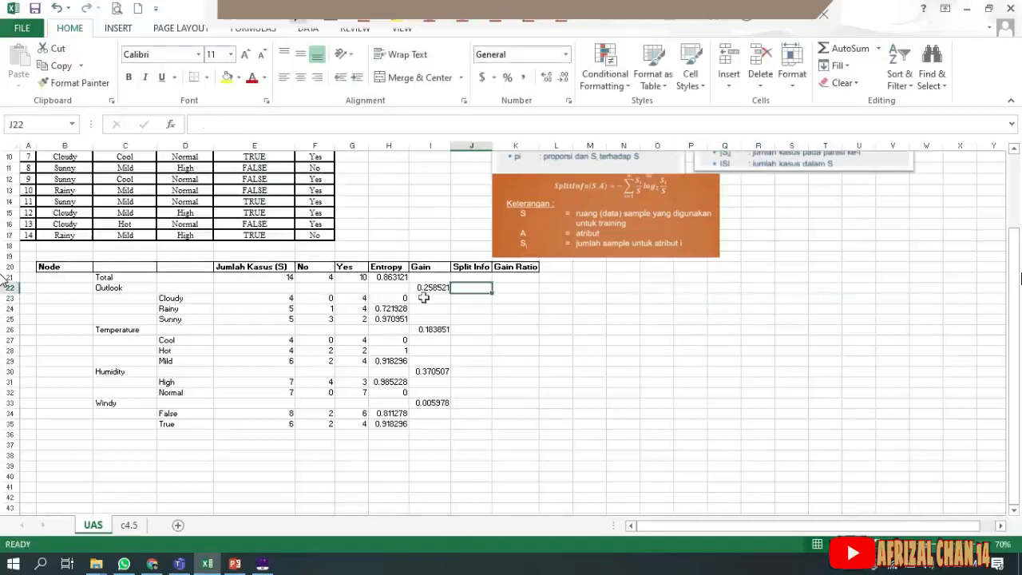
text(=)
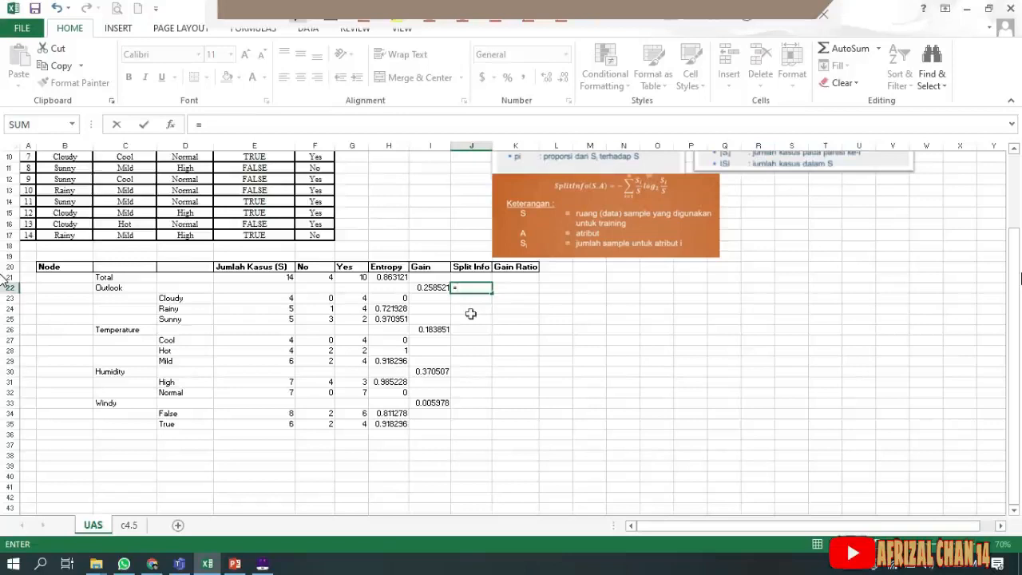
text((()
key(BackSpace)
key(BackSpace)
click(256, 300)
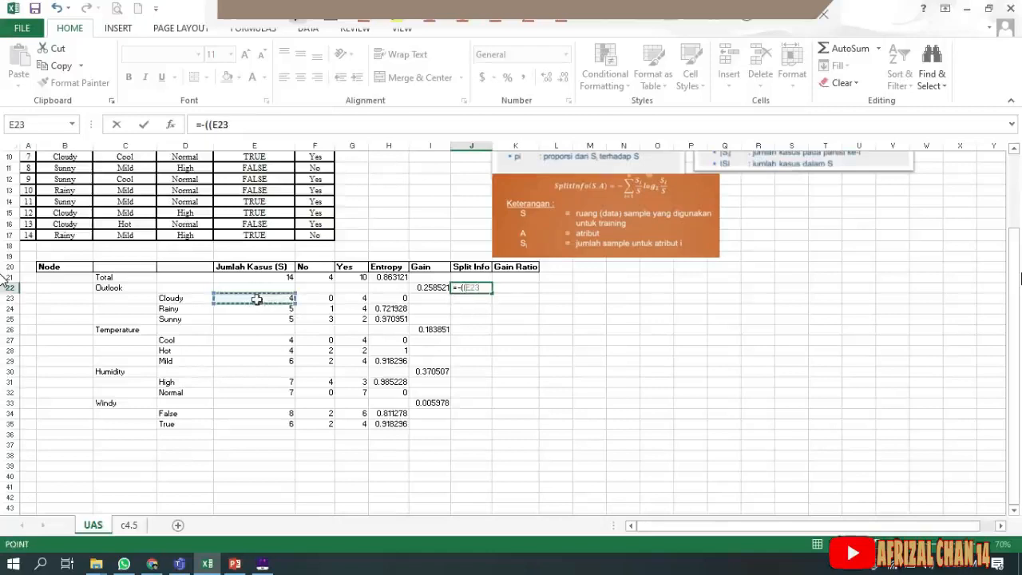
text(/)
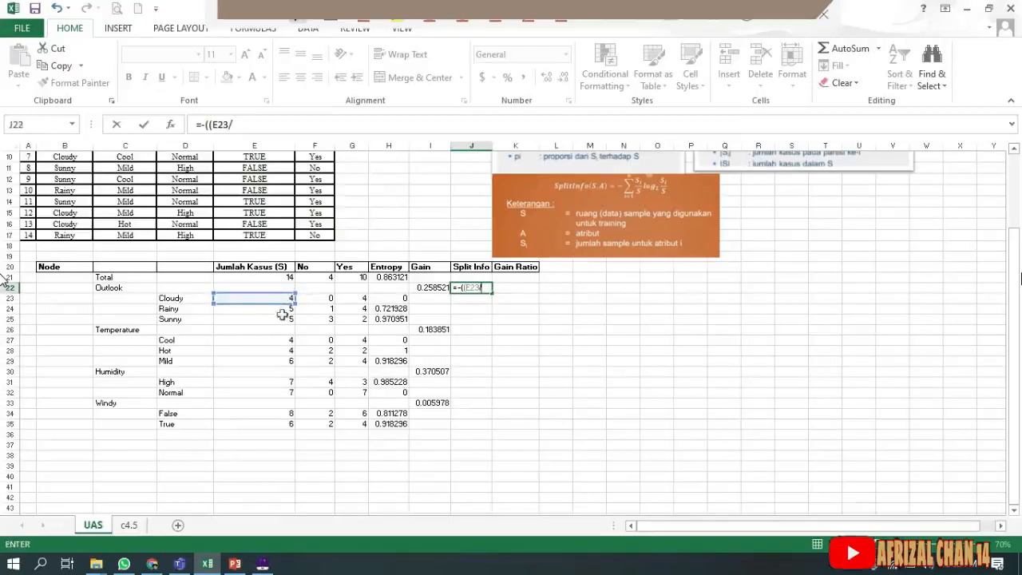
click(273, 278)
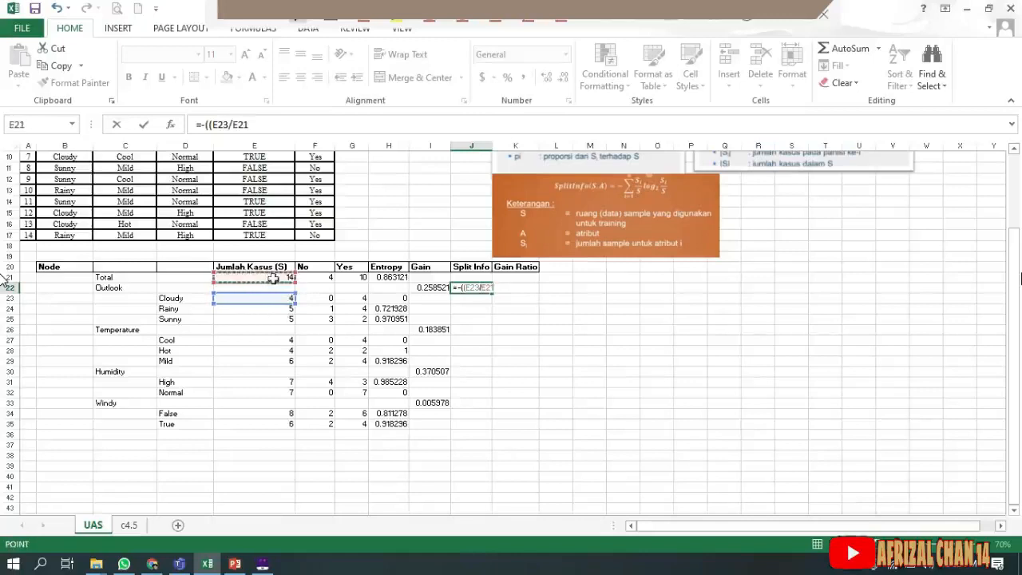
text(*)
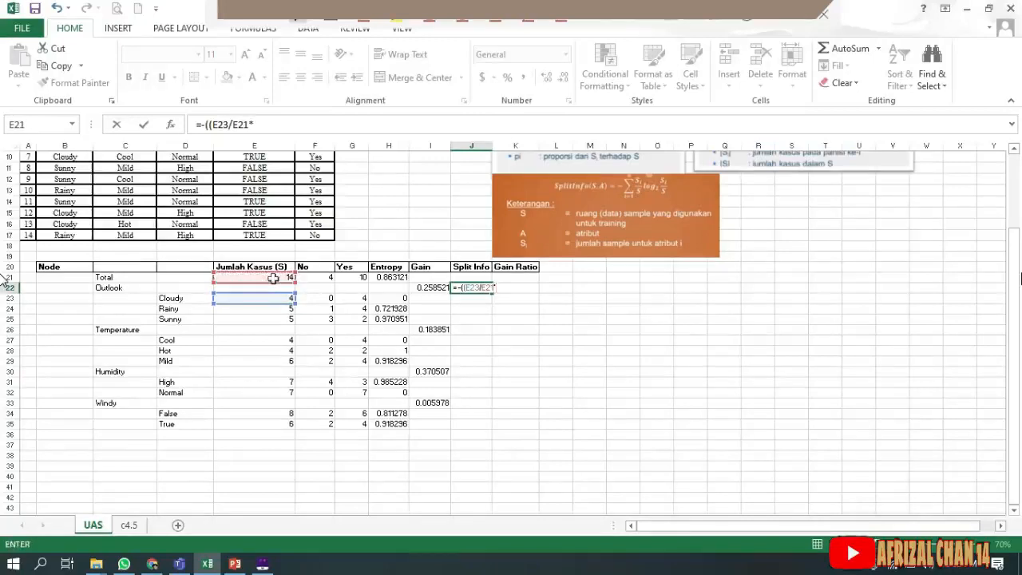
- Complete the Cloudy term in J22 by multiplying by (IMLOG2(E23/E21)), so the formula reads =-((E23/E21*(IMLOG2(E23/E21))))+
text(imlo)
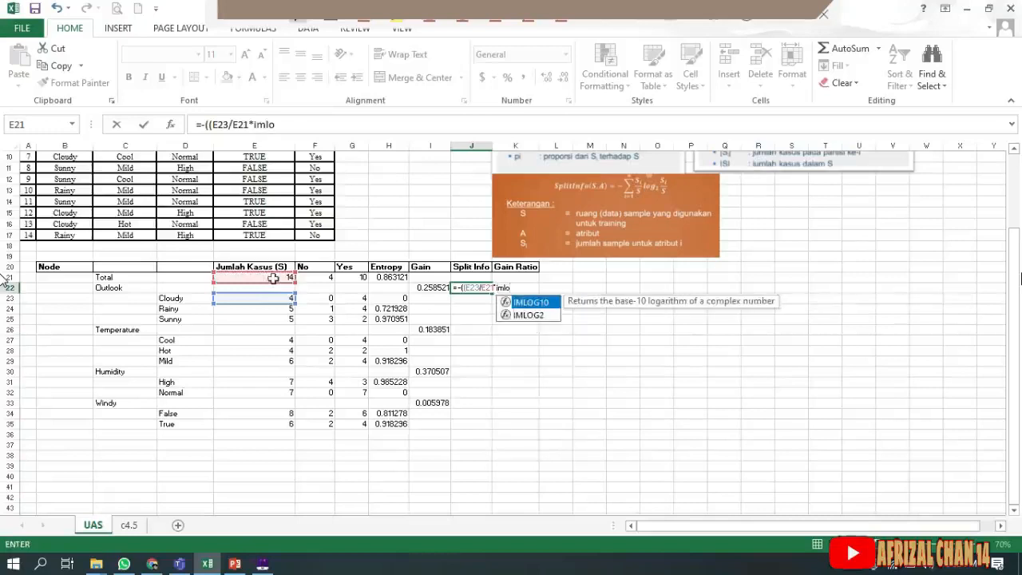
key(Down)
key(Tab)
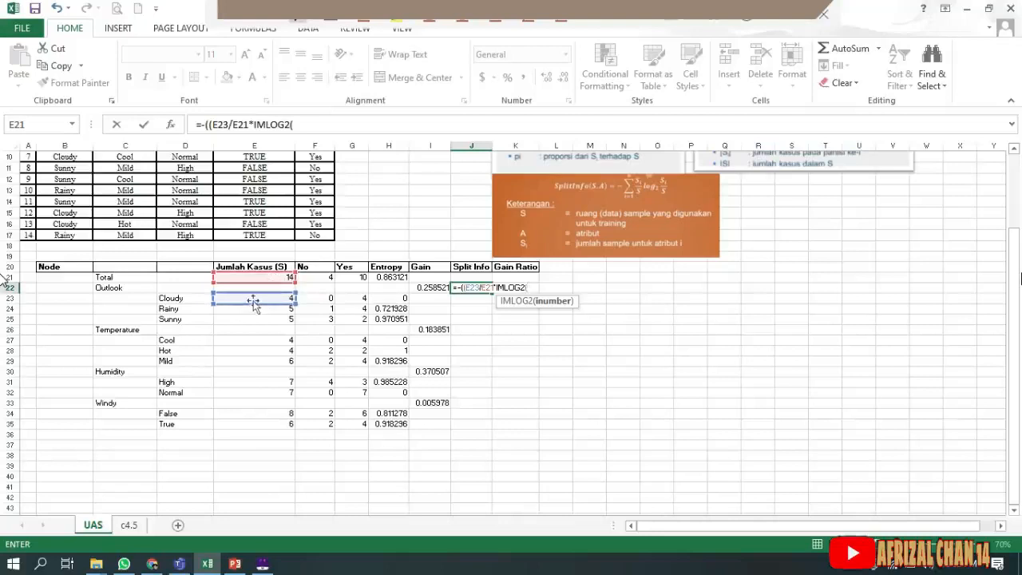
click(253, 301)
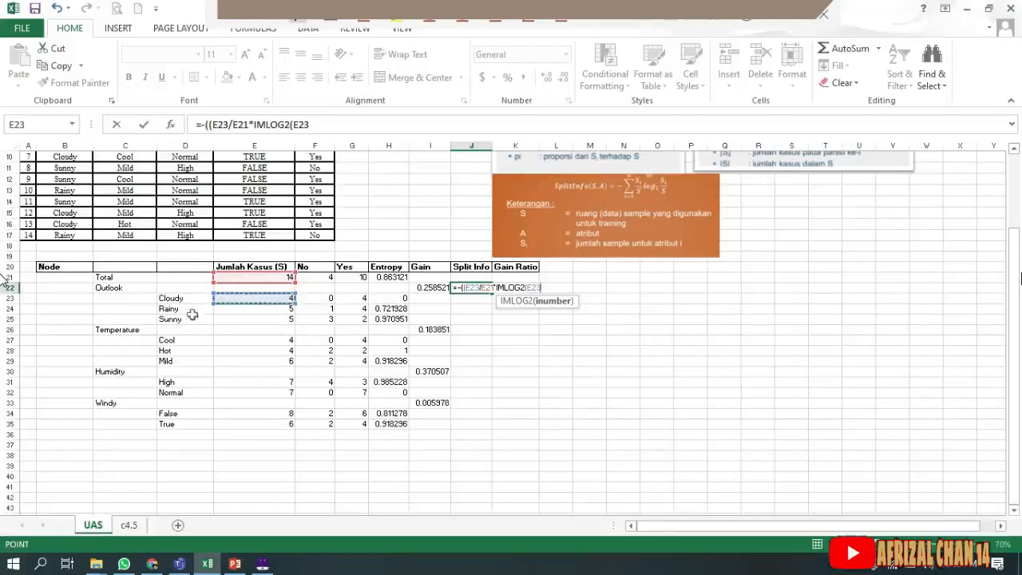
text(/)
click(257, 277)
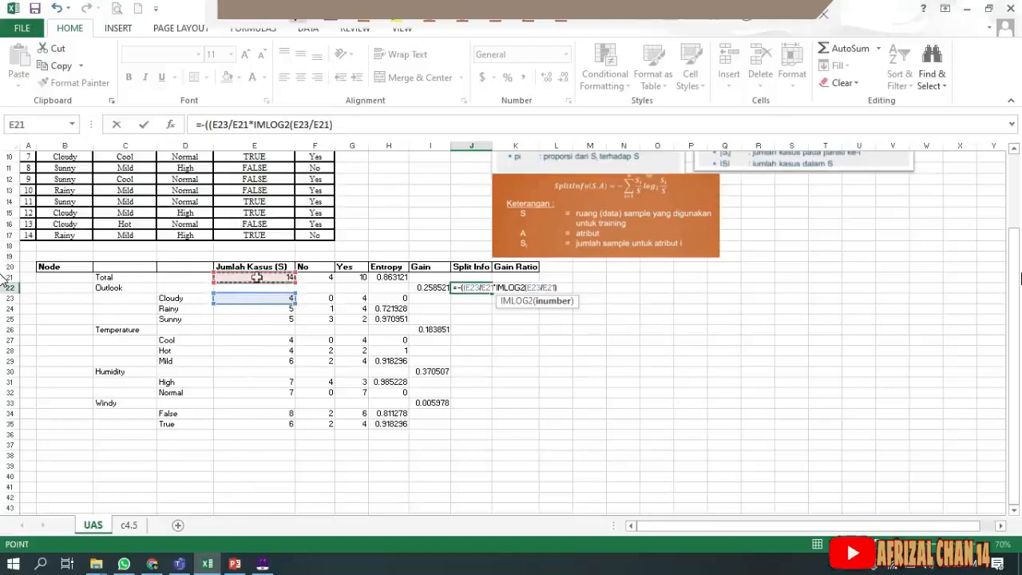
text())
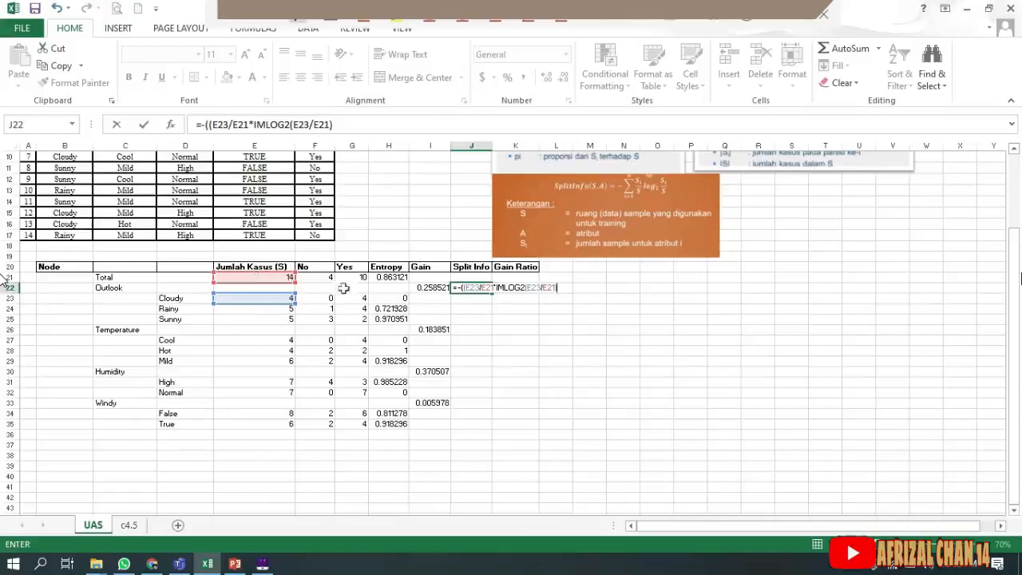
click(495, 285)
text(()
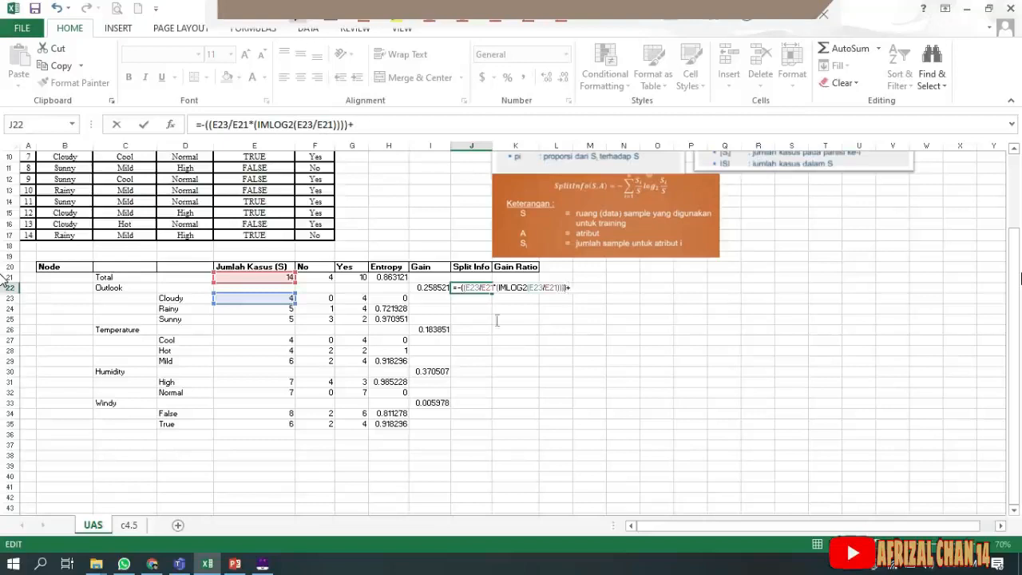
- Extend the Outlook split info formula in J22 with (E24/E21*, dividing the Rainy case count by the total
text(()
click(271, 312)
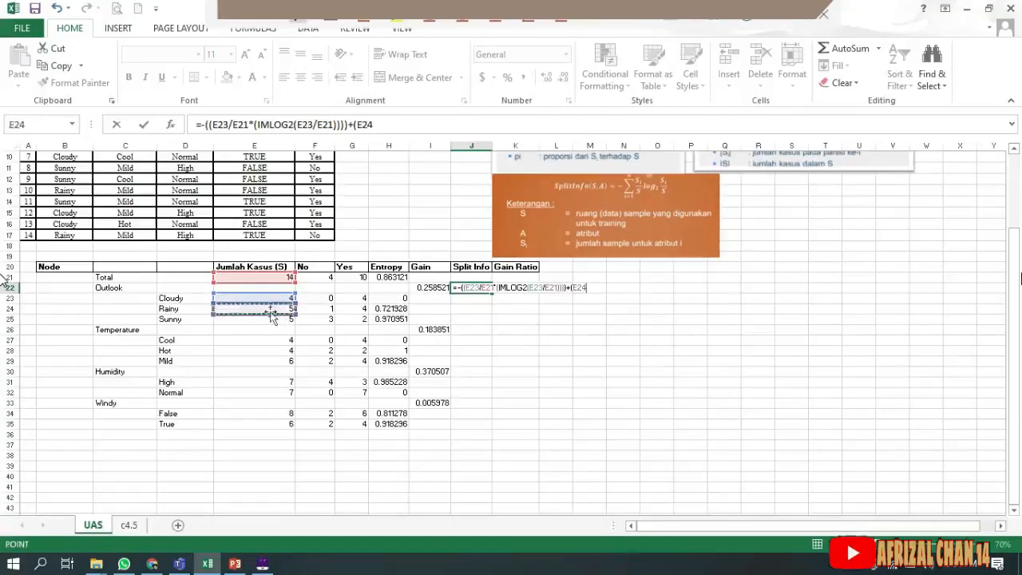
text(/)
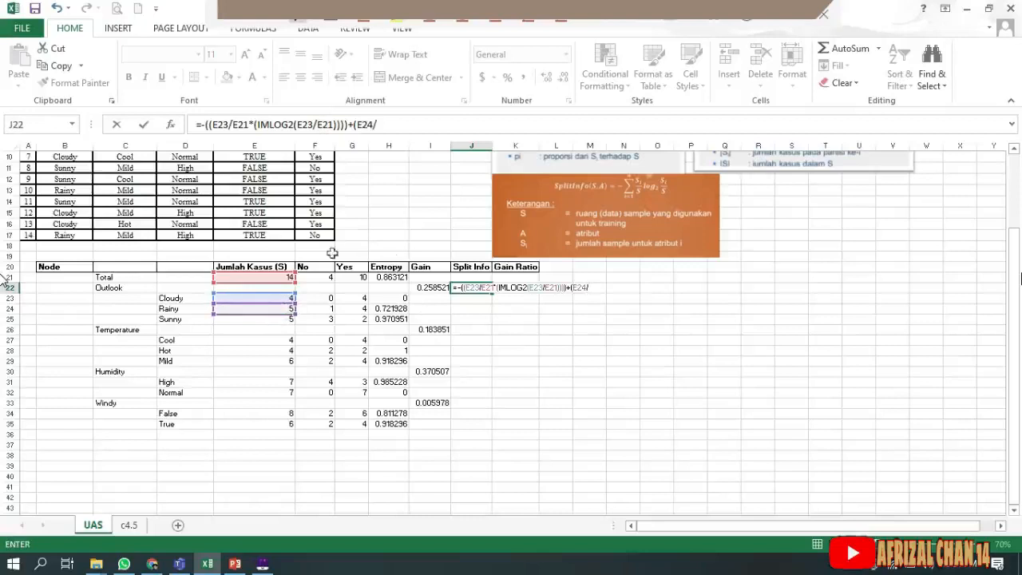
click(283, 277)
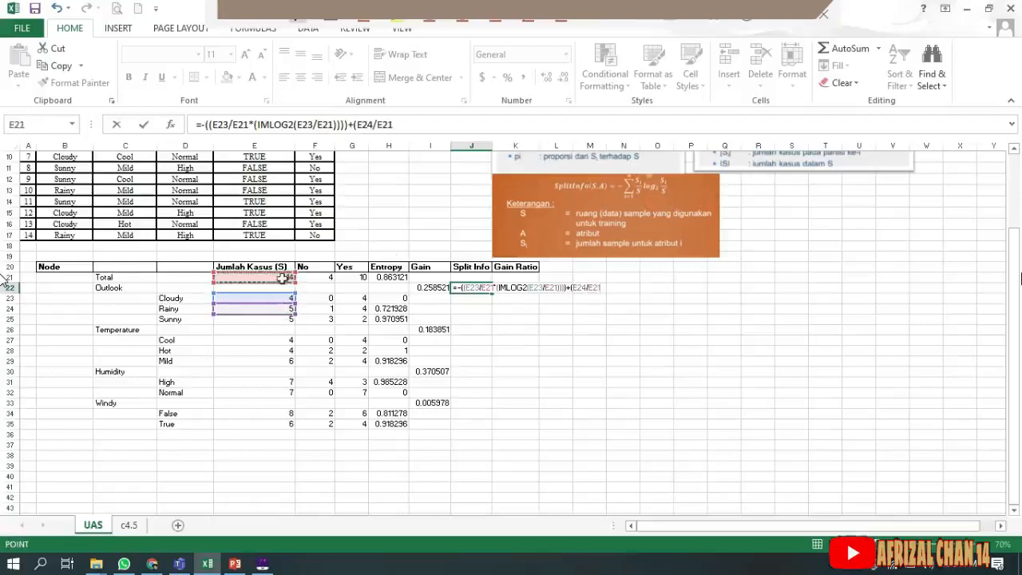
text(/)
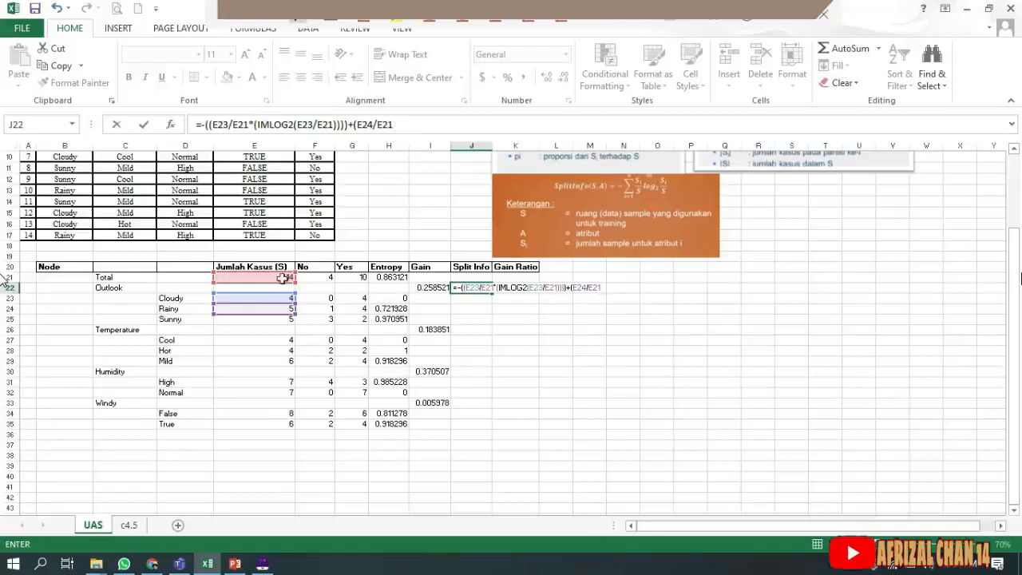
- Complete the Rainy term in J22 by multiplying by (IMLOG2(E24/E21)) and closing its parentheses
text((Im)
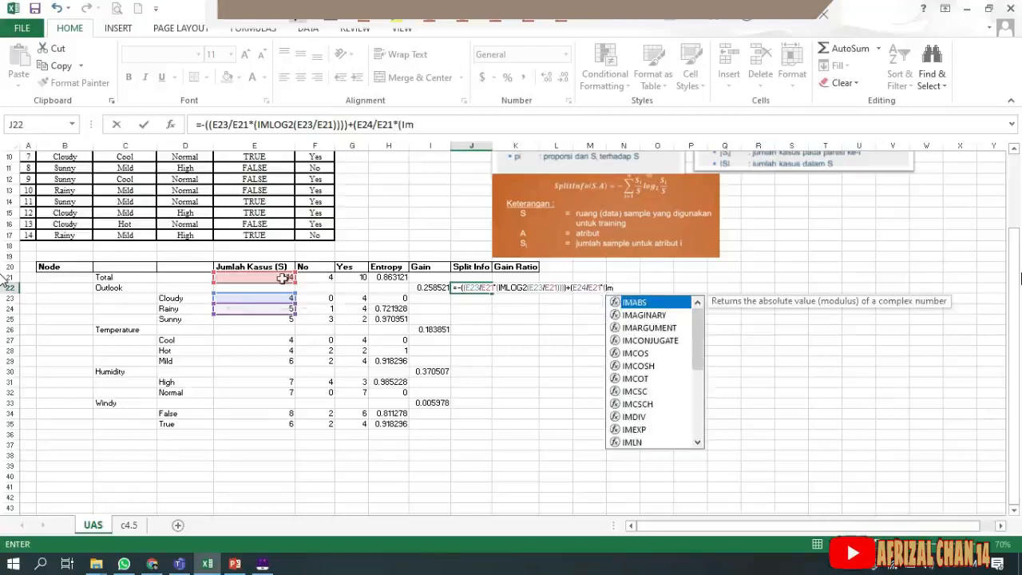
key(BackSpace)
text(mlo)
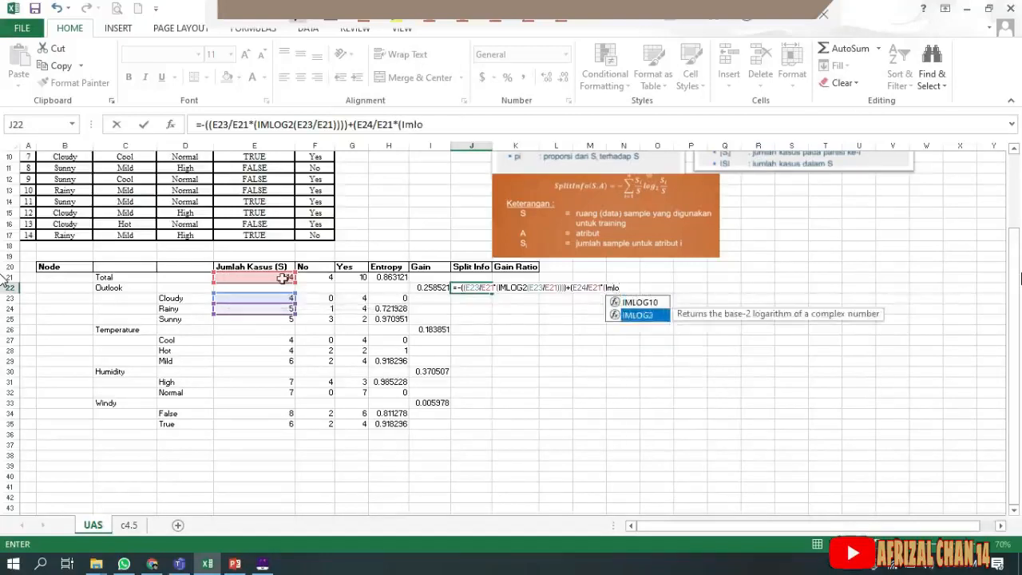
key(Down)
key(Tab)
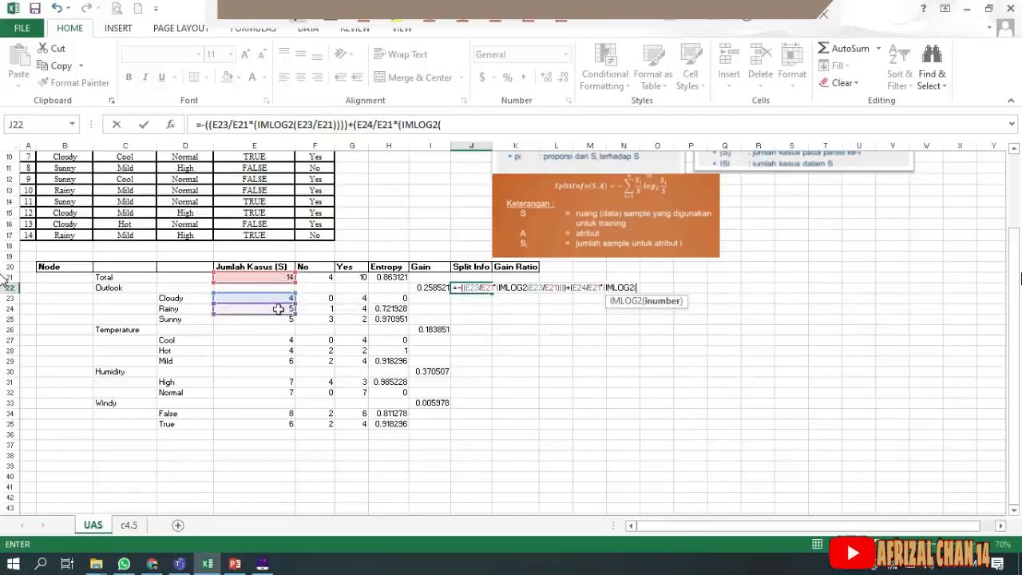
click(278, 309)
text(/)
click(275, 277)
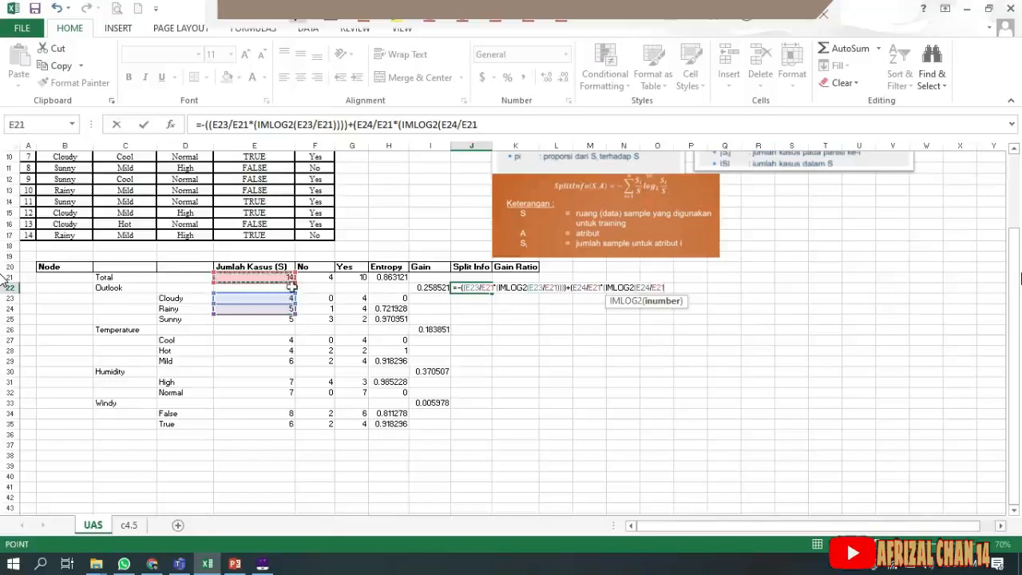
text())
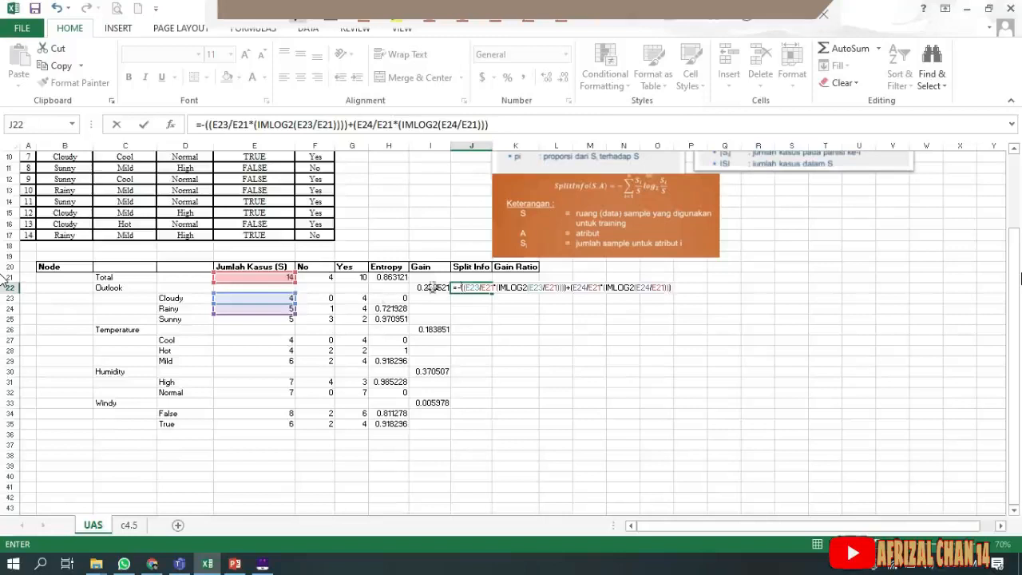
- Remove the extra closing parenthesis after the Cloudy term in J22, so it ends (IMLOG2(E23/E21))), and return to the formula's end
click(567, 289)
key(BackSpace)
key(Right)
key(Right)
key(Right)
key(Right)
key(Right)
key(Right)
key(Right)
key(Right)
key(Right)
key(Right)
key(Right)
key(Right)
key(Right)
key(Right)
key(Right)
key(Right)
key(Right)
key(Right)
key(Right)
key(Right)
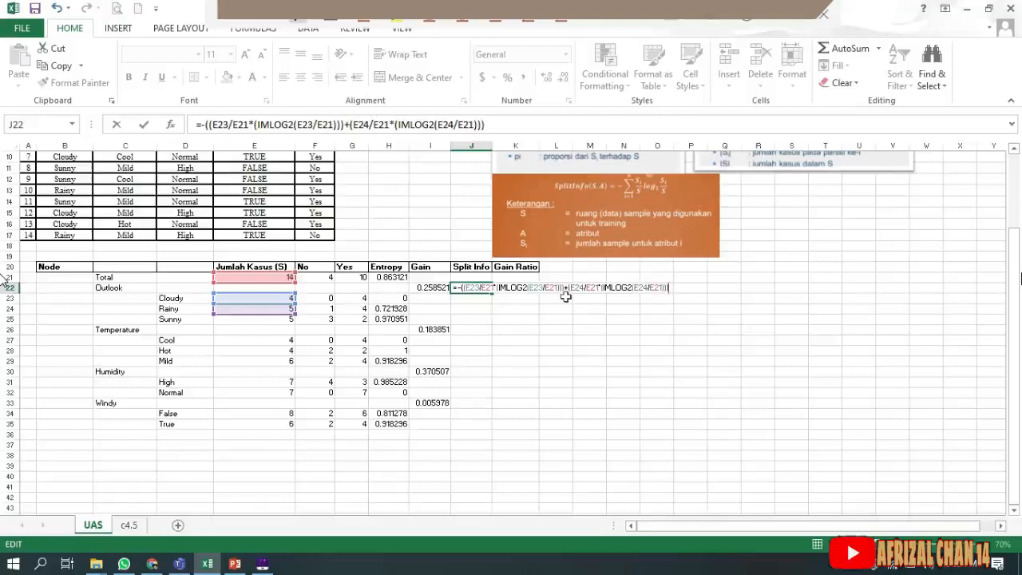
- Append +(E25/E21* to the J22 formula, dividing the Sunny case count by the total
text(+)
click(276, 321)
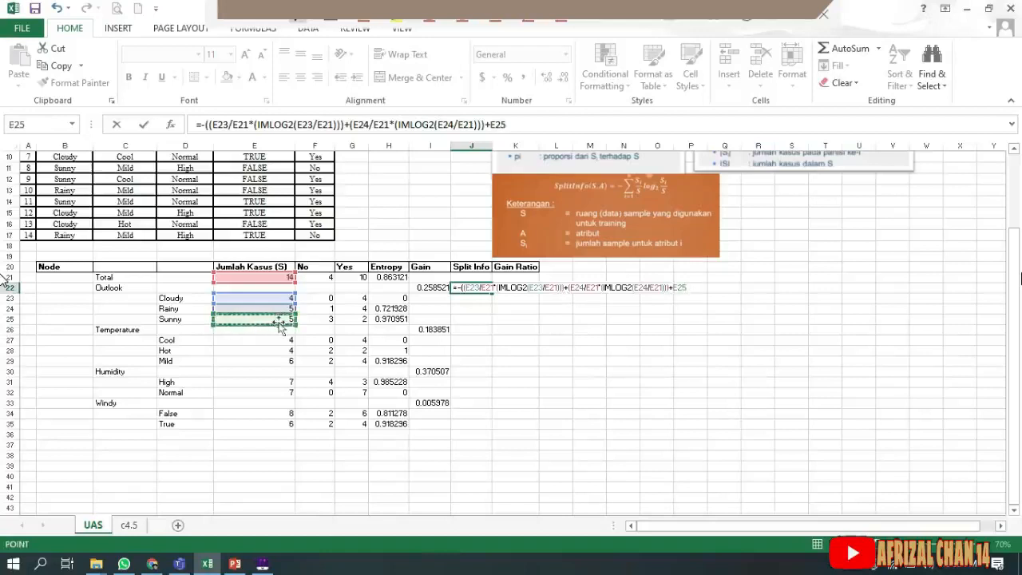
key(BackSpace)
key(BackSpace)
key(BackSpace)
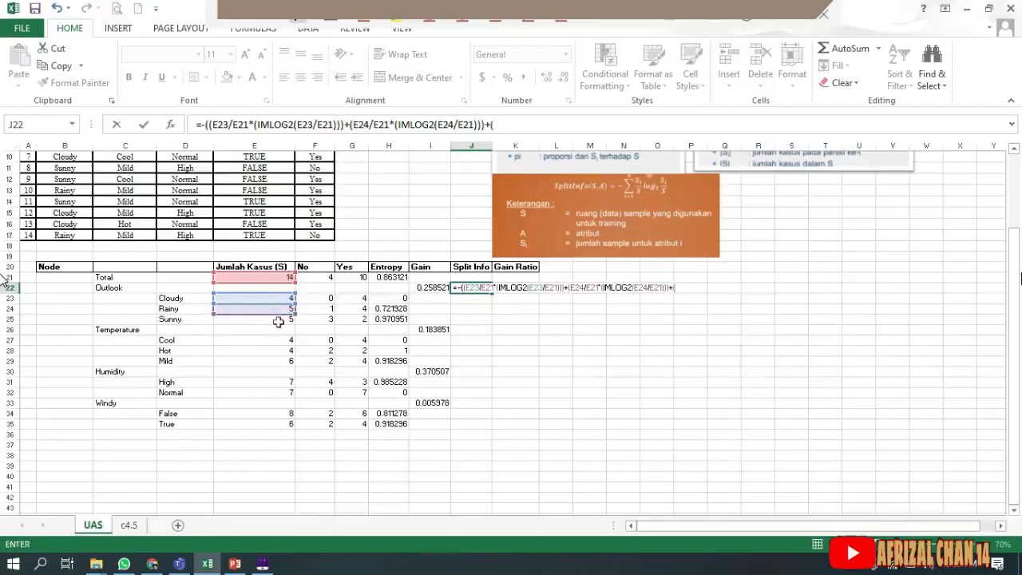
click(279, 322)
text(/)
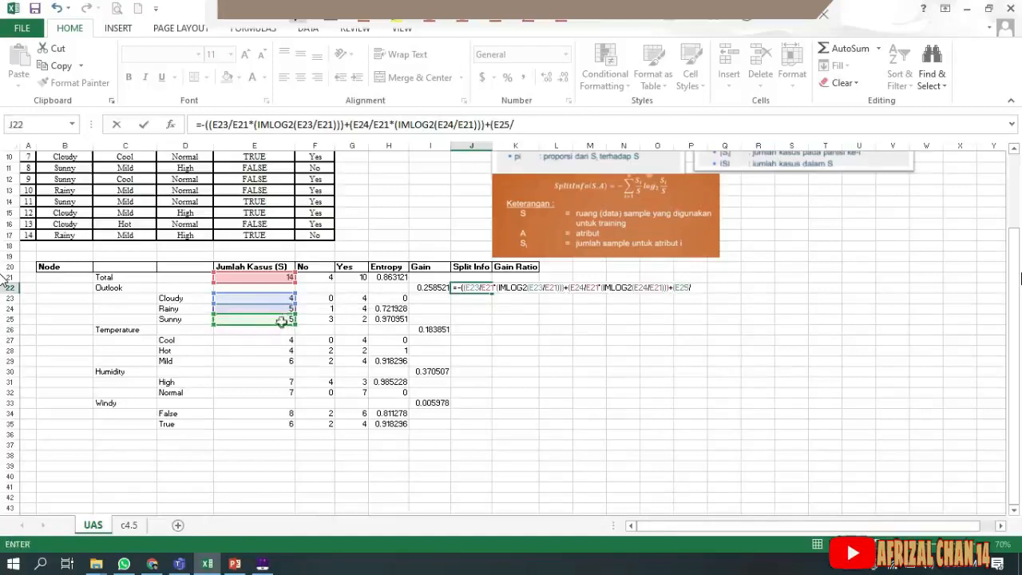
click(272, 277)
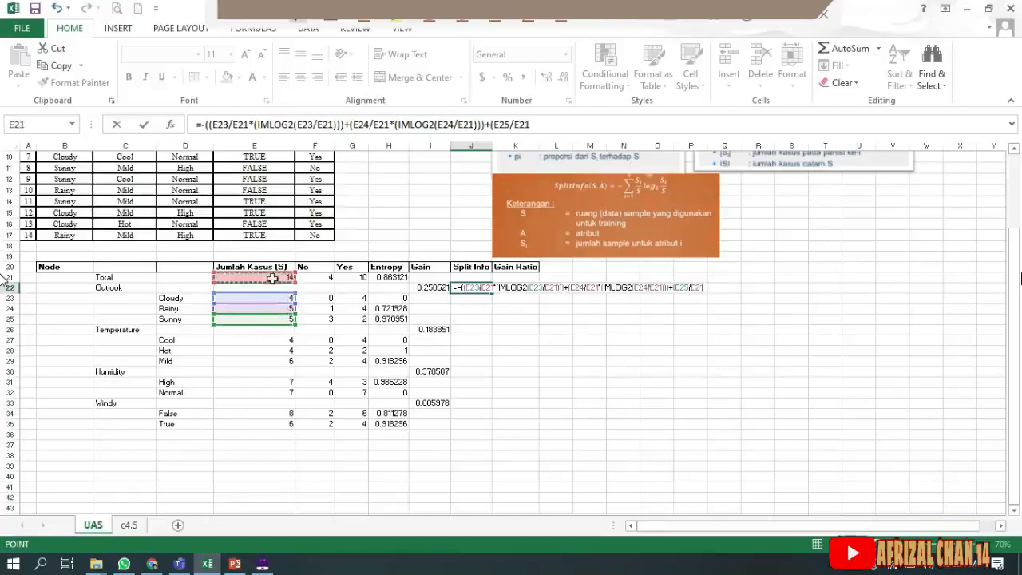
text(*)
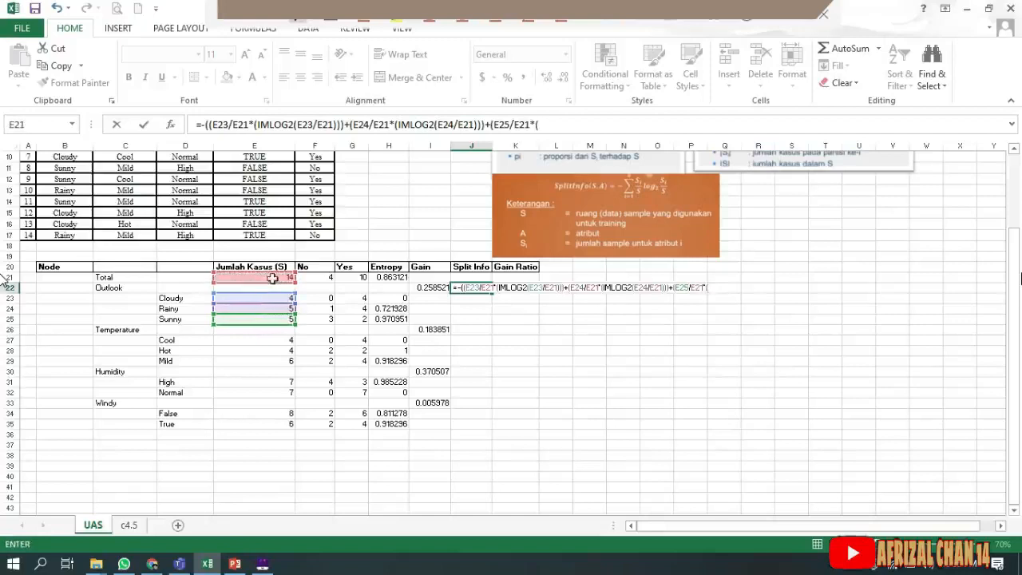
- Complete the Sunny term in J22 with (IMLOG2(E25/E21)), close all parentheses and commit the Outlook split info formula
text((iml)
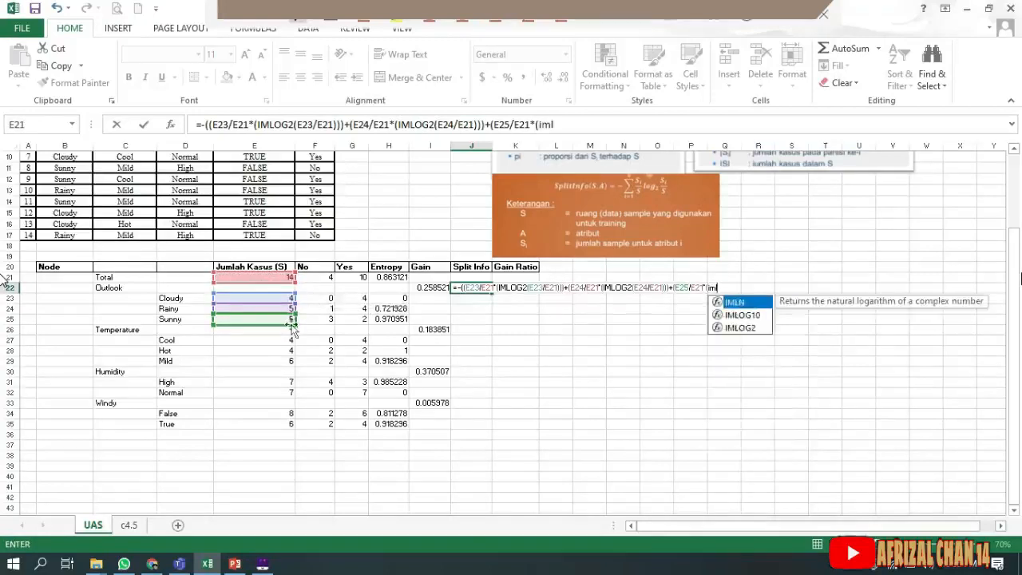
key(Down)
key(Down)
key(Tab)
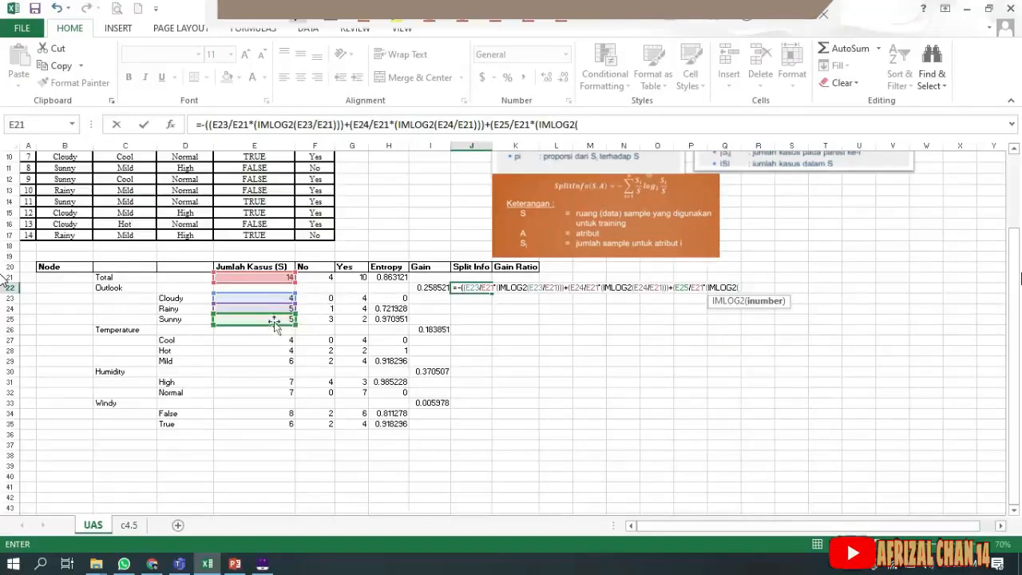
click(274, 321)
text(/)
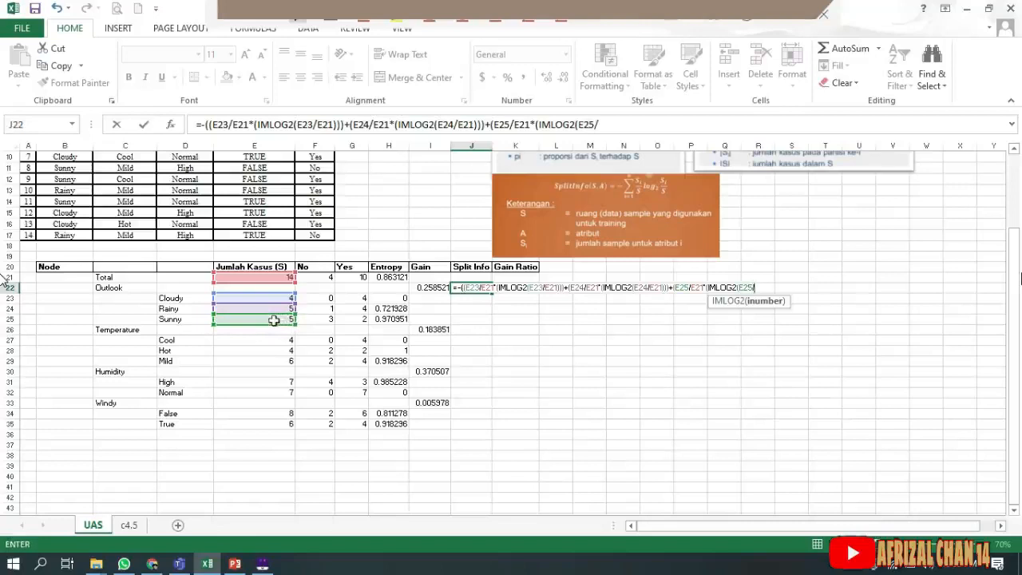
click(271, 277)
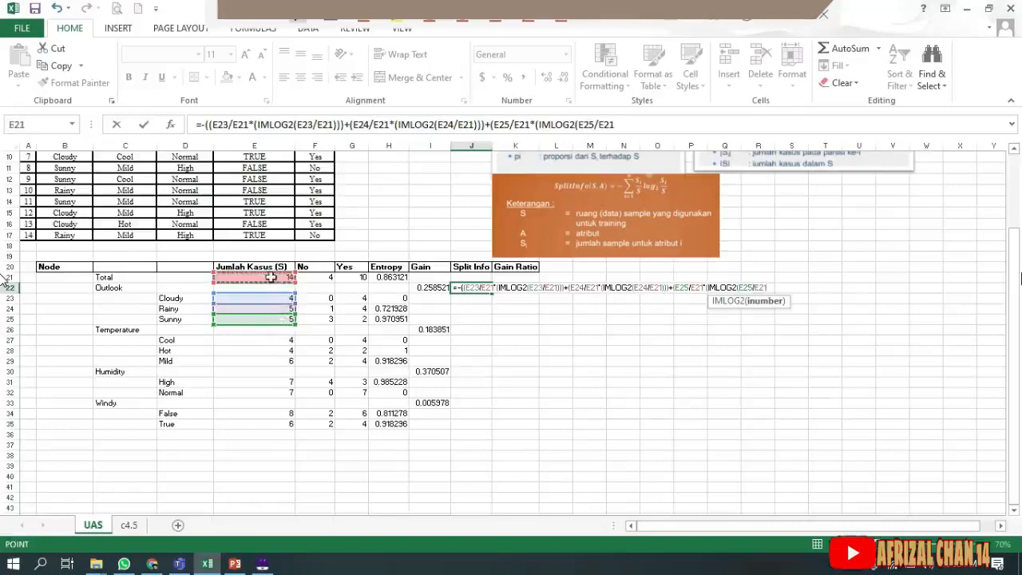
text())
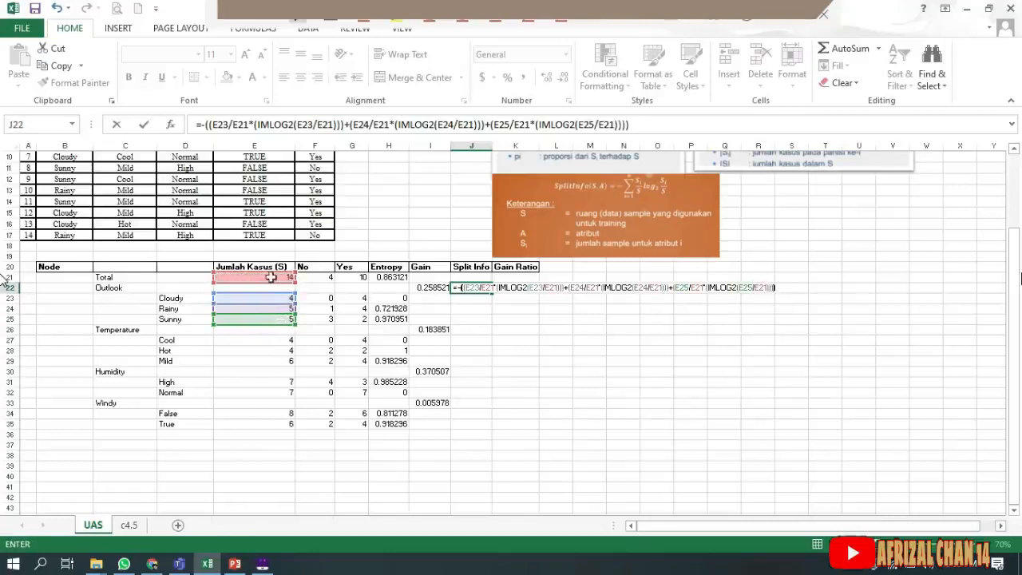
key(Return)
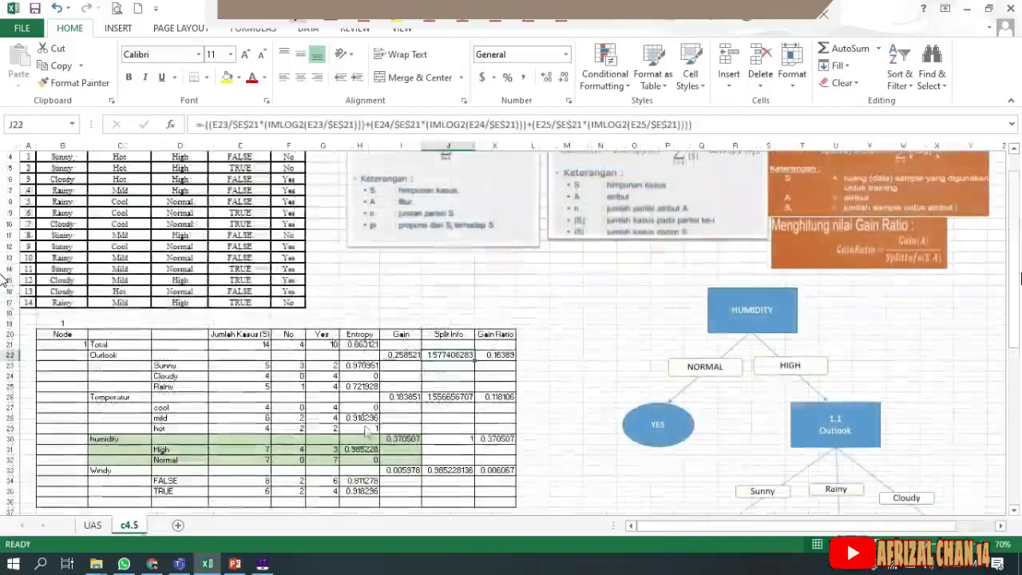
- Compare the Outlook split info with the reference in J22 on the c4.5 sheet, and review the full J22 formula on the UAS sheet
click(128, 525)
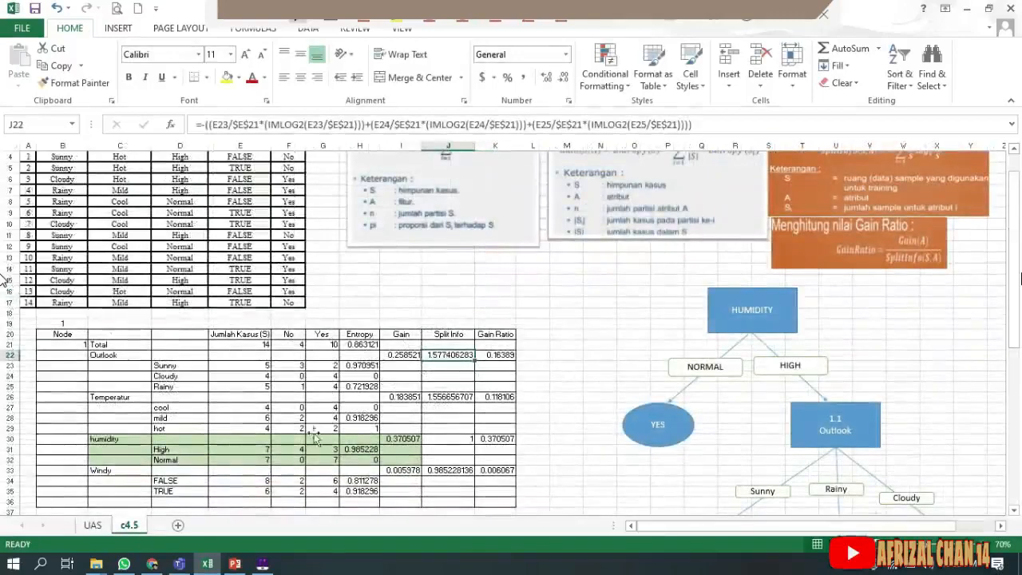
click(93, 524)
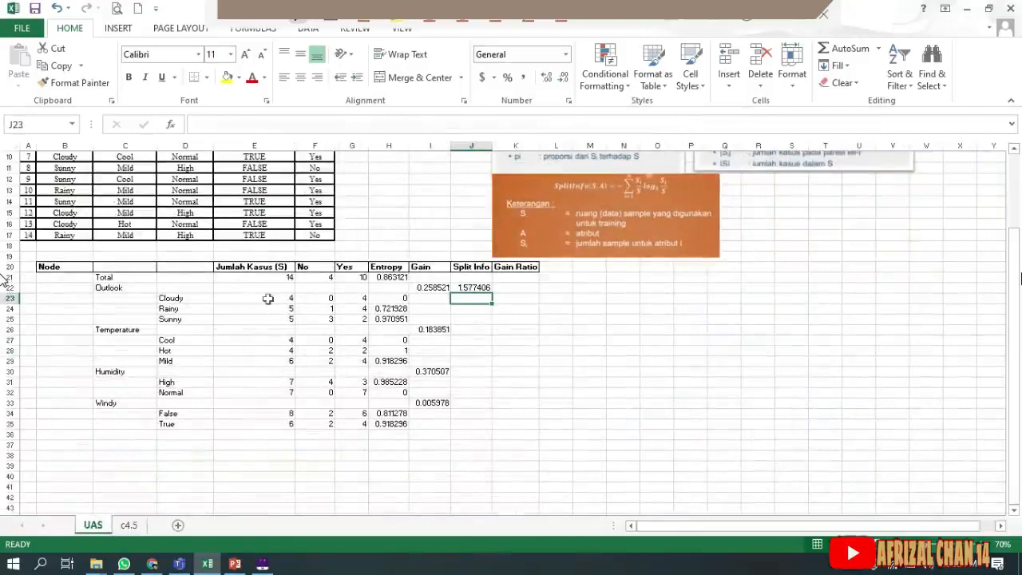
click(463, 289)
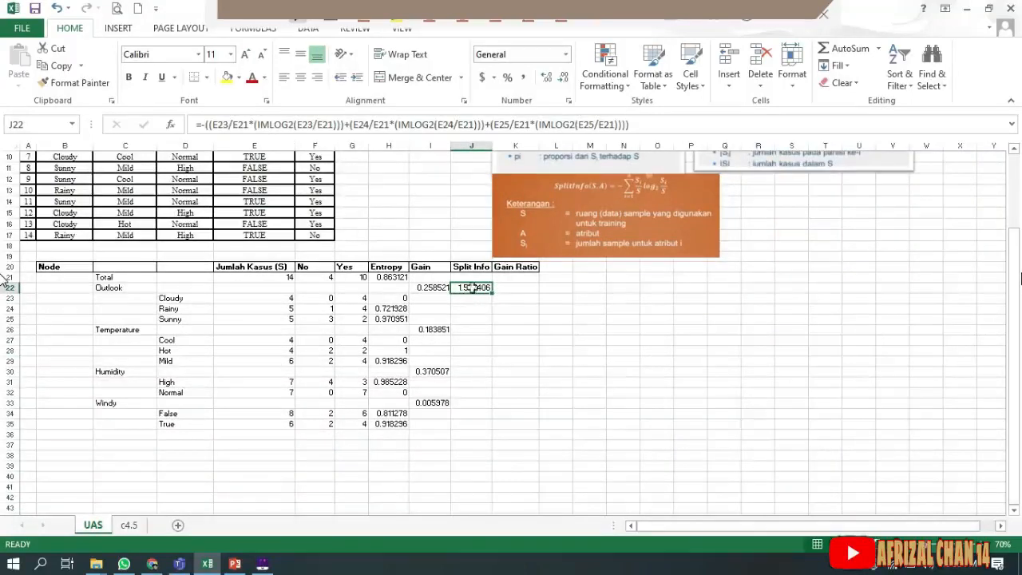
click(657, 126)
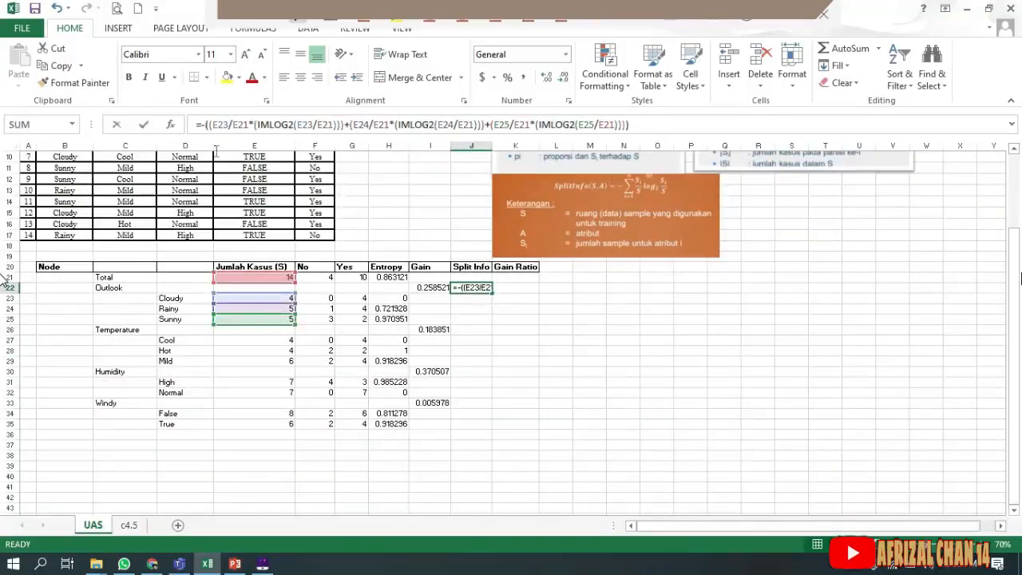
drag(196, 125, 638, 126)
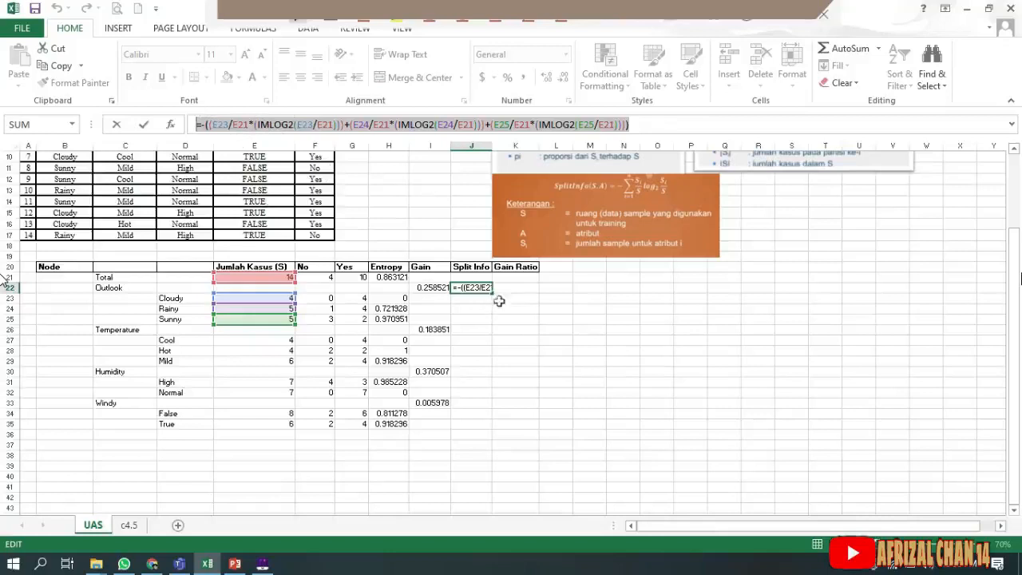
key(Return)
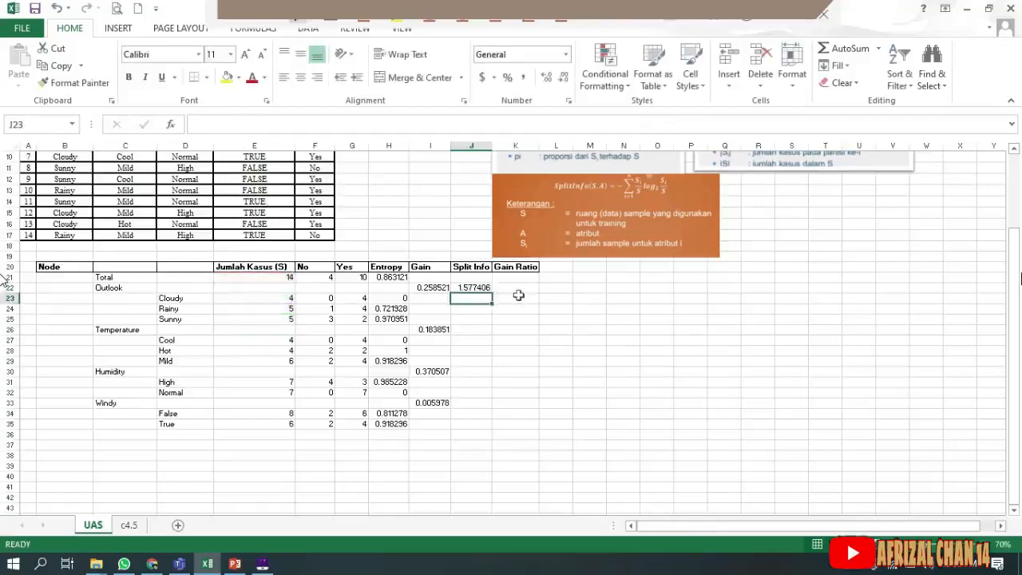
click(478, 288)
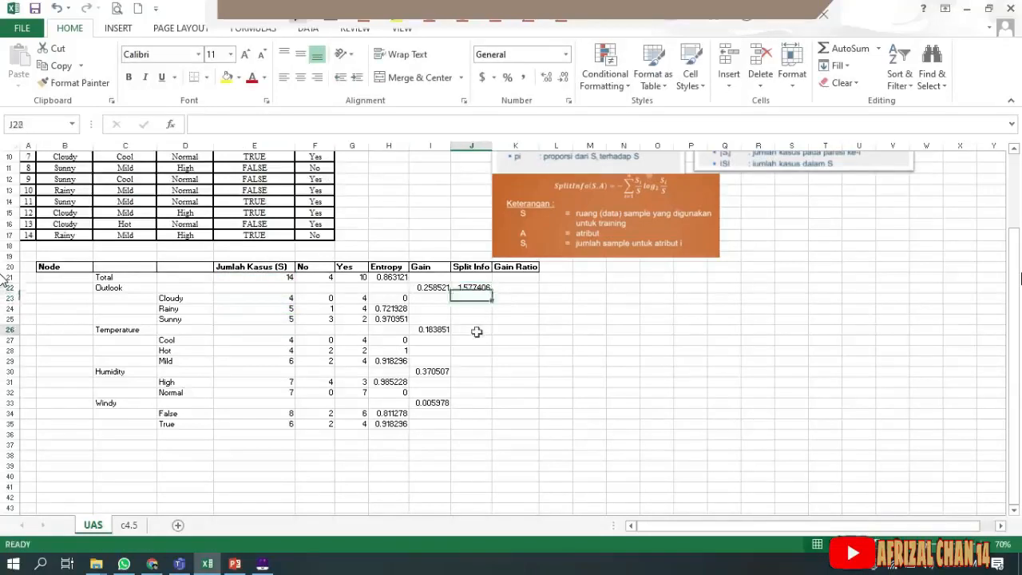
- Make both total references in the Cloudy term of J22 absolute, so it reads E23/$E$21*(IMLOG2(E23/$E$21))
double_click(482, 289)
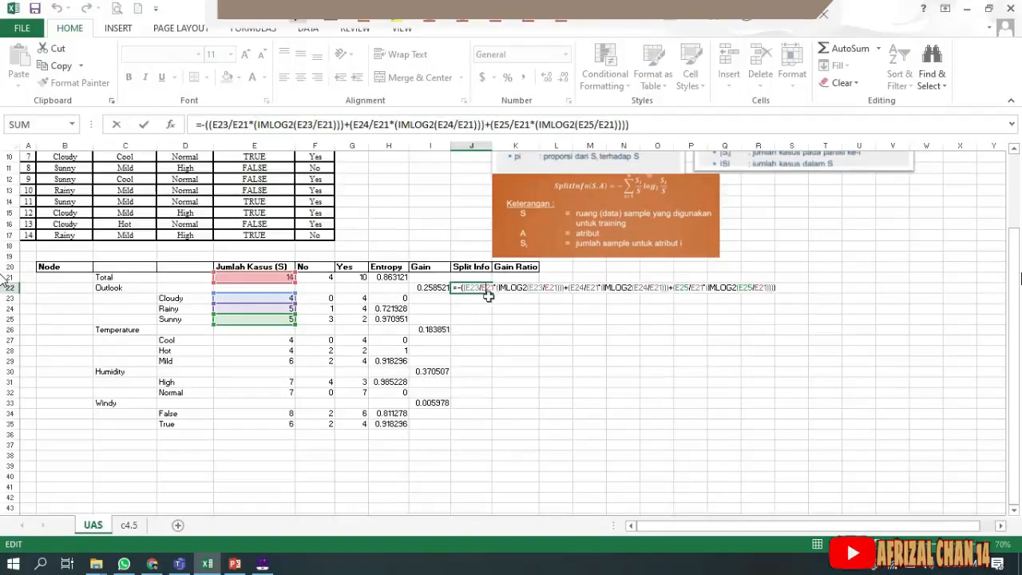
key(F4)
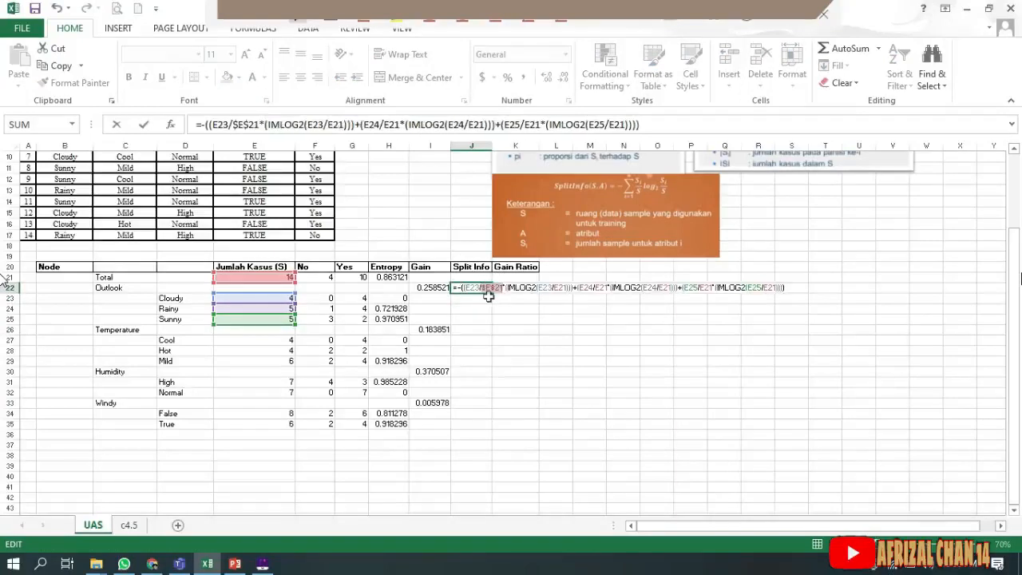
key(Right)
key(Right)
key(Right)
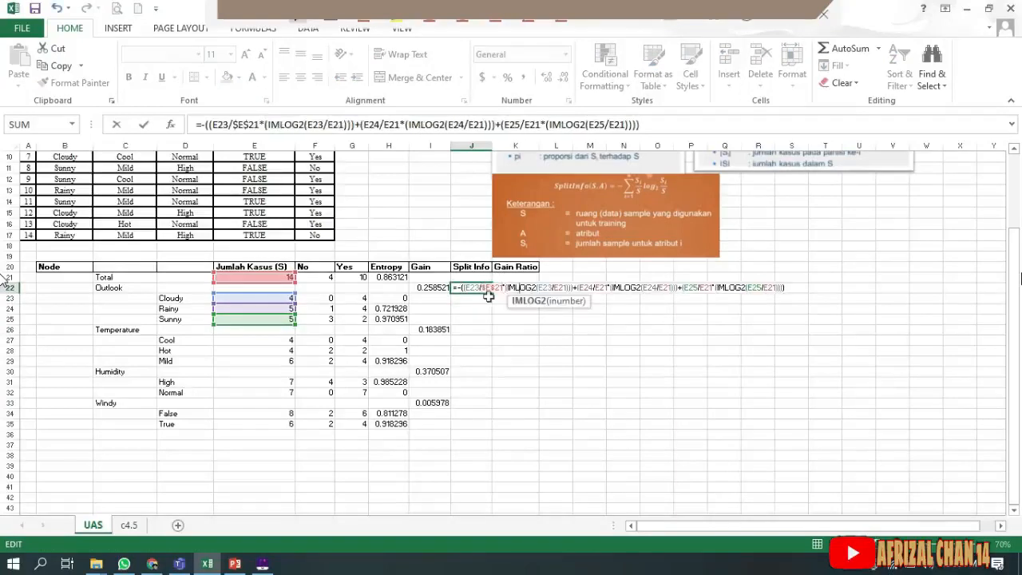
key(Right)
key(Right)
key(Right)
key(Right)
key(Right)
key(F4)
- Make both total references in the Rainy term of J22 absolute, so it reads E24/$E$21*(IMLOG2(E24/$E$21))
key(Right)
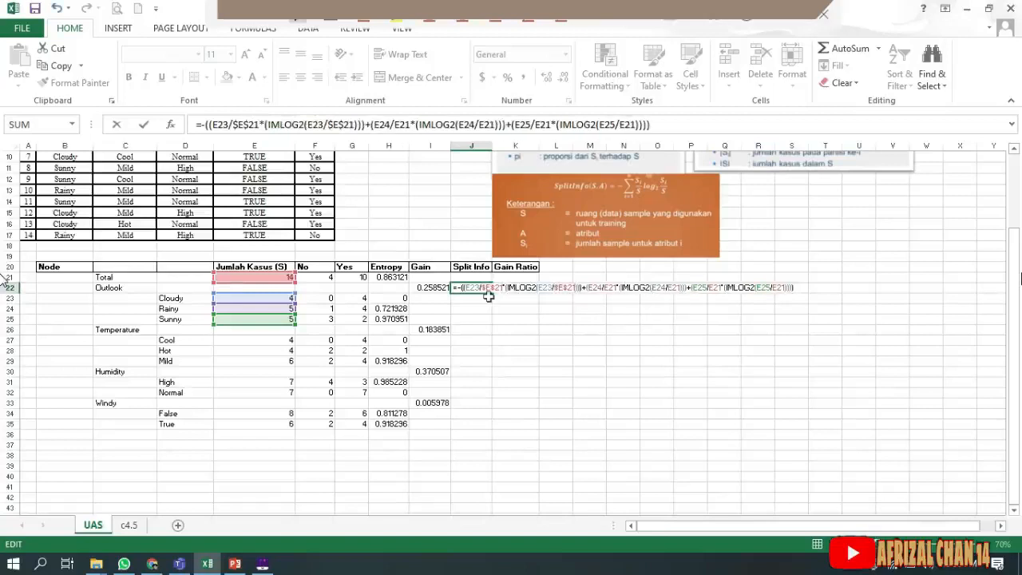
key(F4)
key(Right)
key(Right)
key(Right)
key(Right)
key(Right)
key(Right)
key(Right)
key(Right)
key(Right)
key(Right)
key(Right)
key(Right)
key(Right)
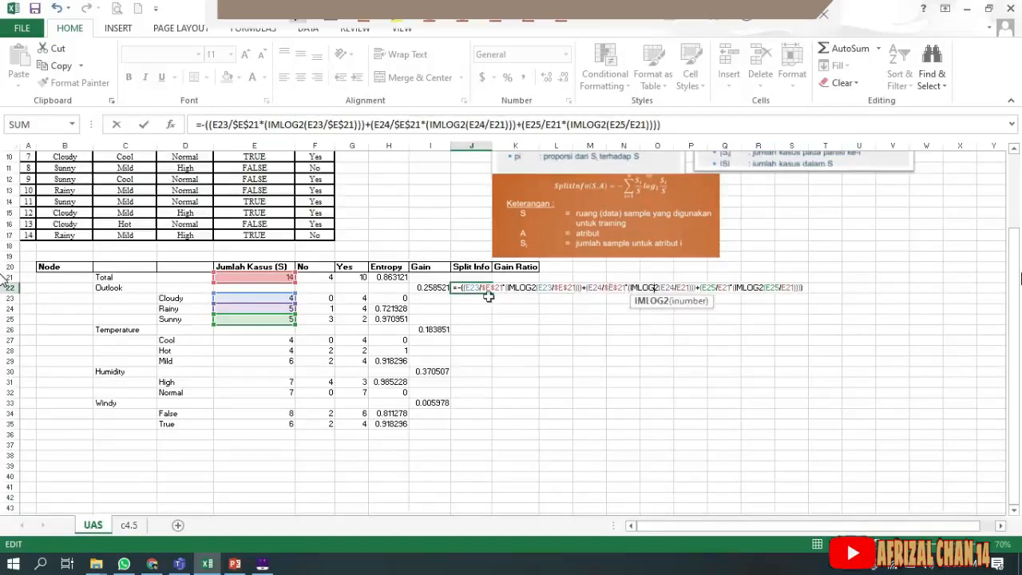
key(F4)
- Make both total references in the Sunny term of J22 absolute as $E$21, commit the formula and select J22
key(Right)
key(Right)
key(Right)
key(Right)
key(Right)
key(Right)
key(Right)
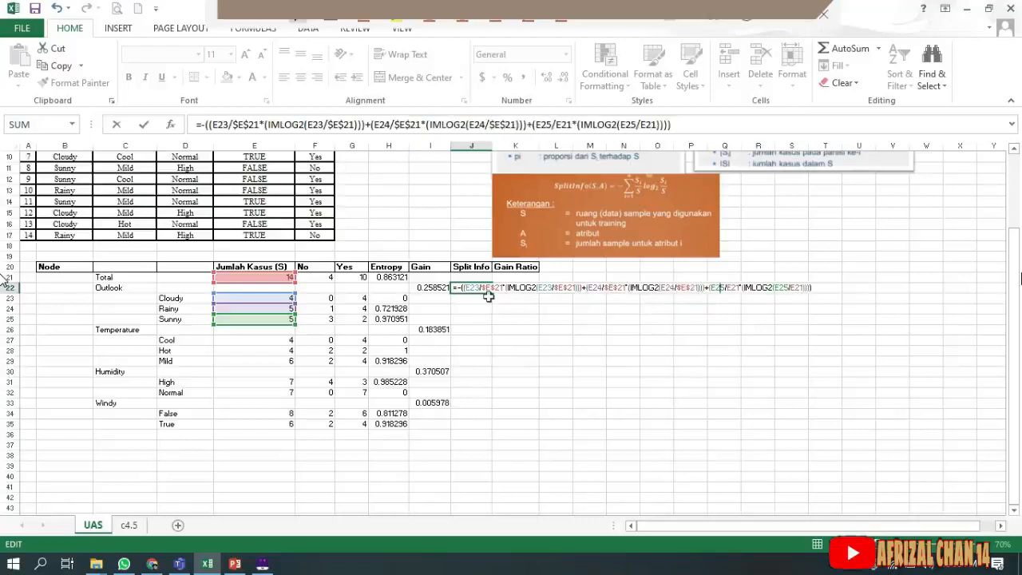
key(F4)
key(Right)
key(Right)
key(Right)
key(Right)
key(Right)
key(Right)
key(Right)
key(Right)
key(Right)
key(Right)
key(Right)
key(Right)
key(Right)
key(Right)
key(Right)
key(Right)
key(F4)
key(Return)
click(485, 288)
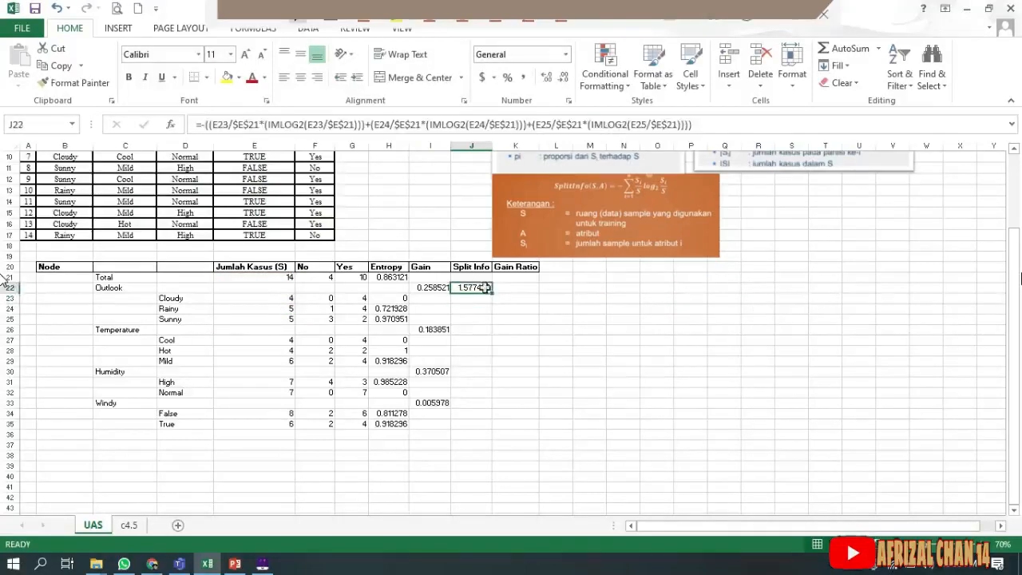
- Copy the Outlook split info formula from J22 to the Temperature, Humidity and Windy rows in J26, J30 and J33
key(ctrl+c)
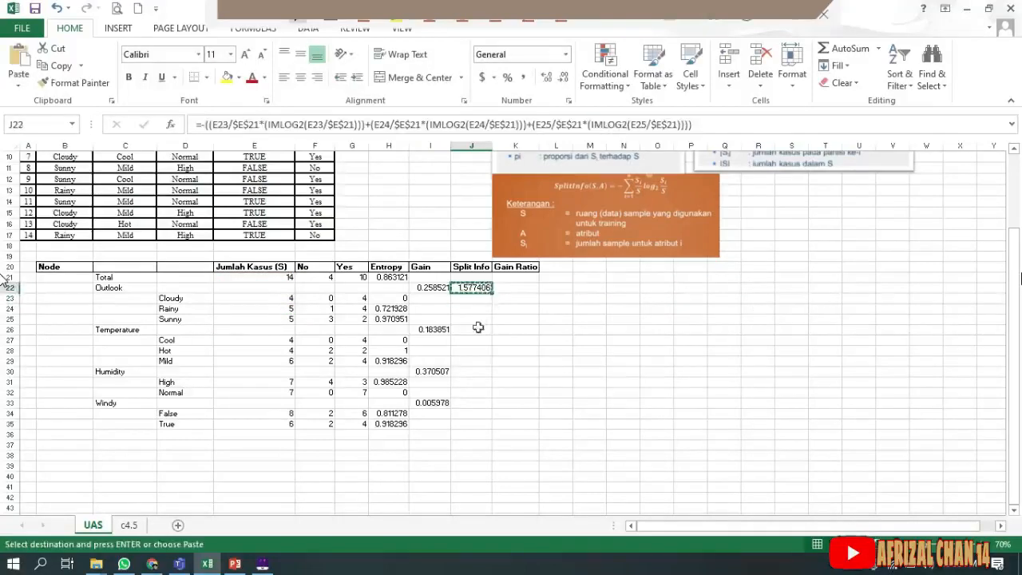
click(477, 329)
key(ctrl+v)
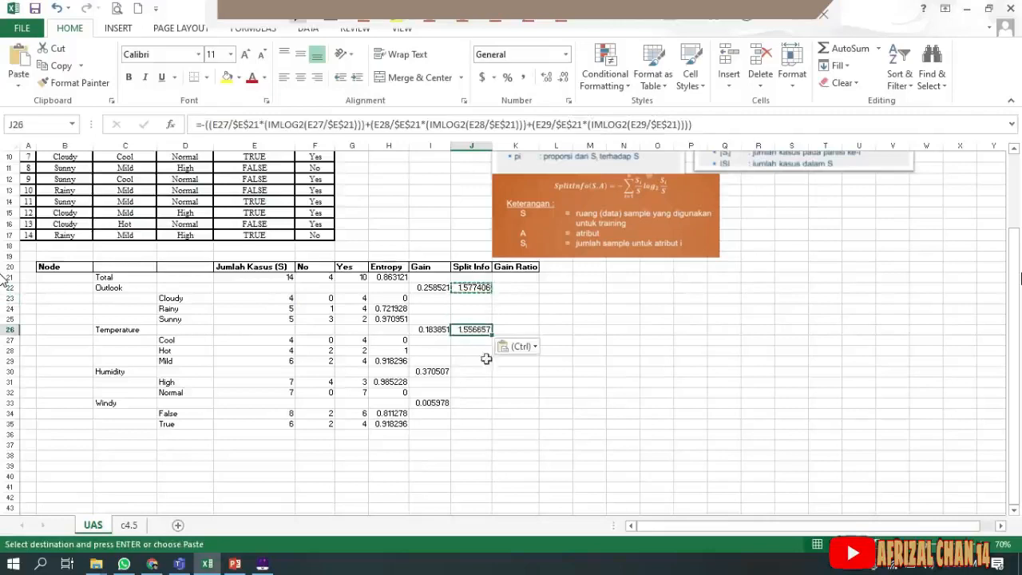
click(479, 372)
key(ctrl+v)
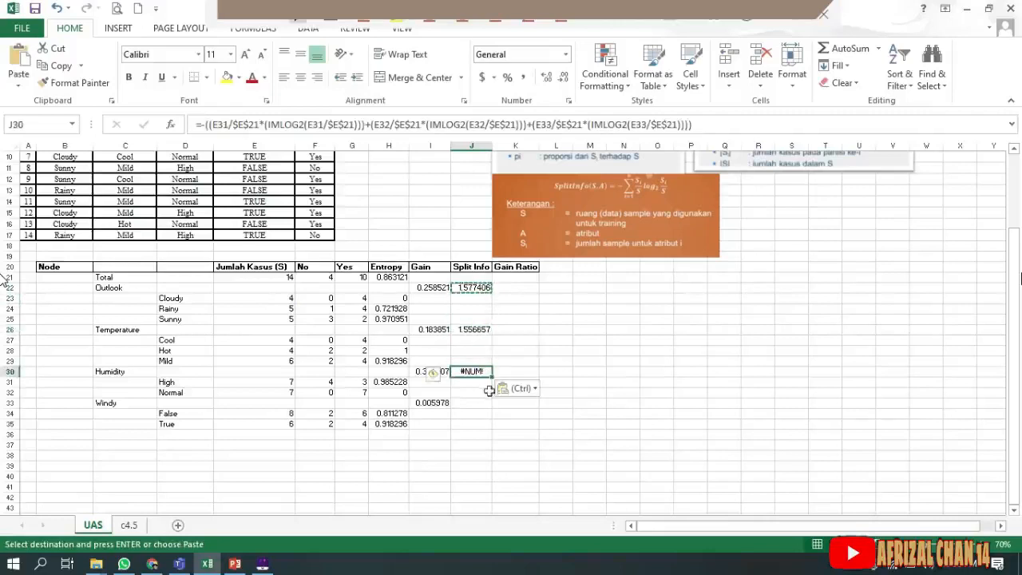
click(481, 402)
key(ctrl+v)
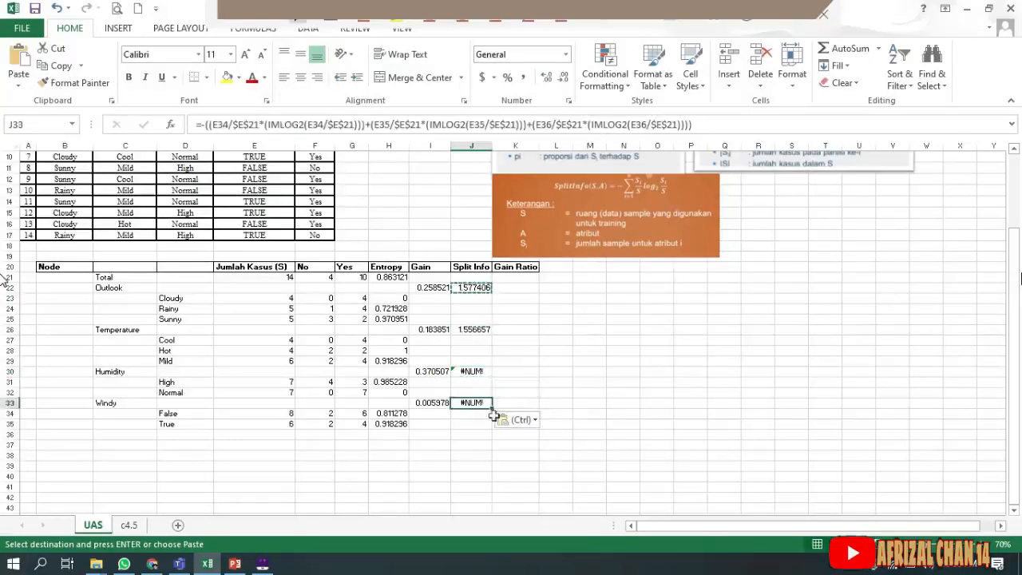
click(472, 329)
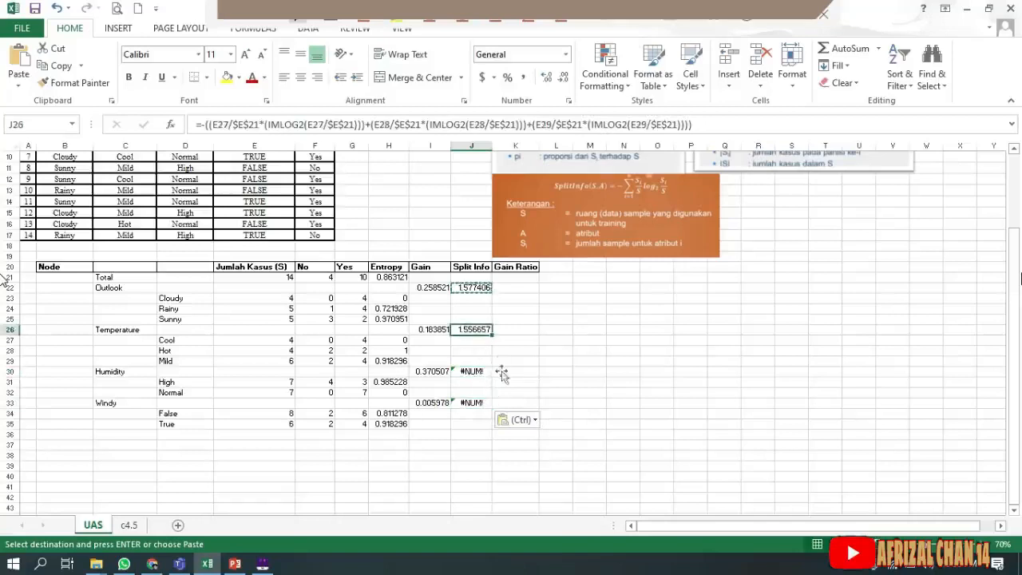
click(515, 352)
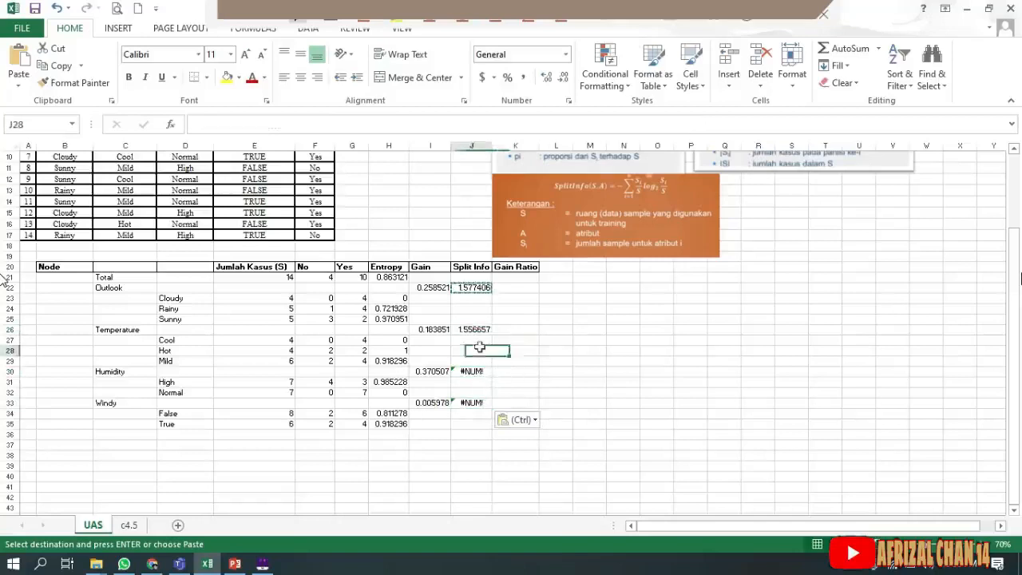
key(Escape)
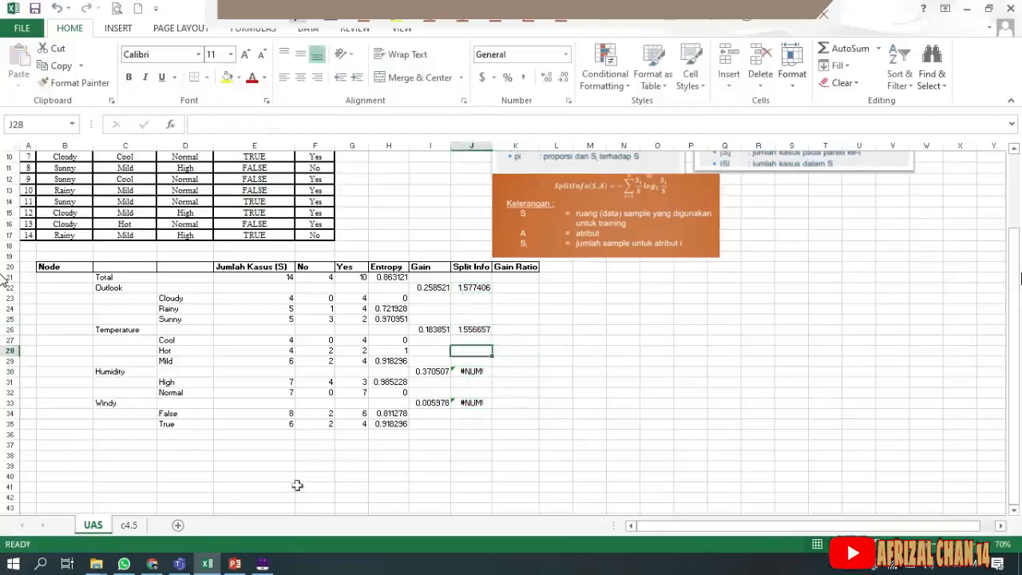
- Following the reference J30 on the c4.5 sheet, remove the E33 term from the Humidity split info formula in J30 on the UAS sheet
click(129, 525)
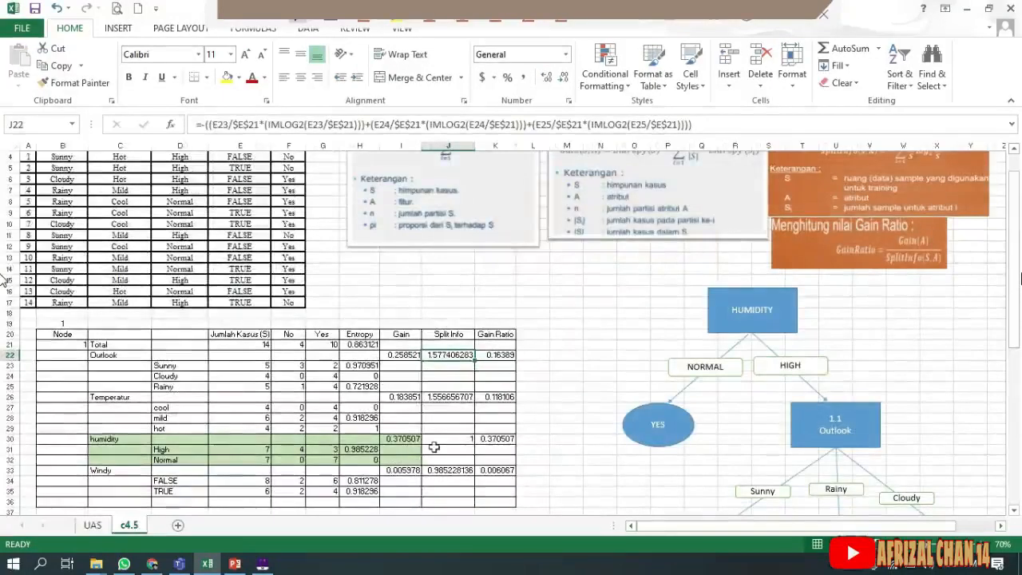
click(445, 439)
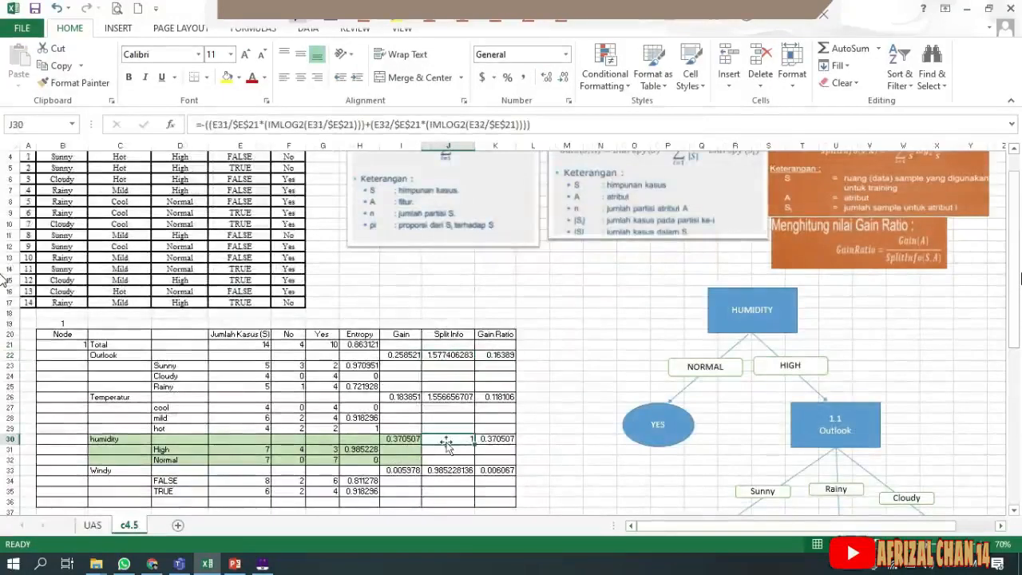
click(95, 525)
double_click(477, 372)
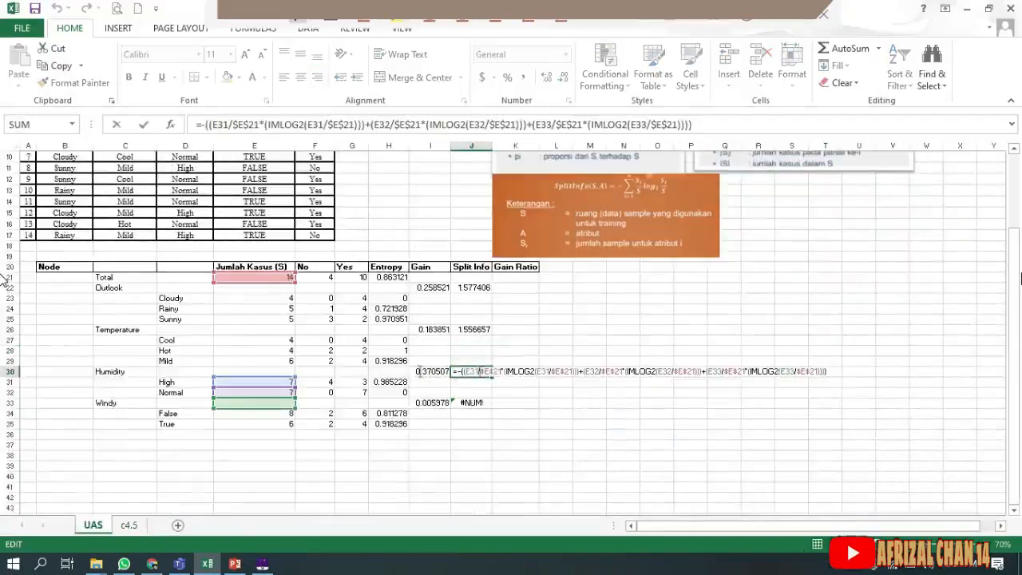
drag(692, 124, 529, 126)
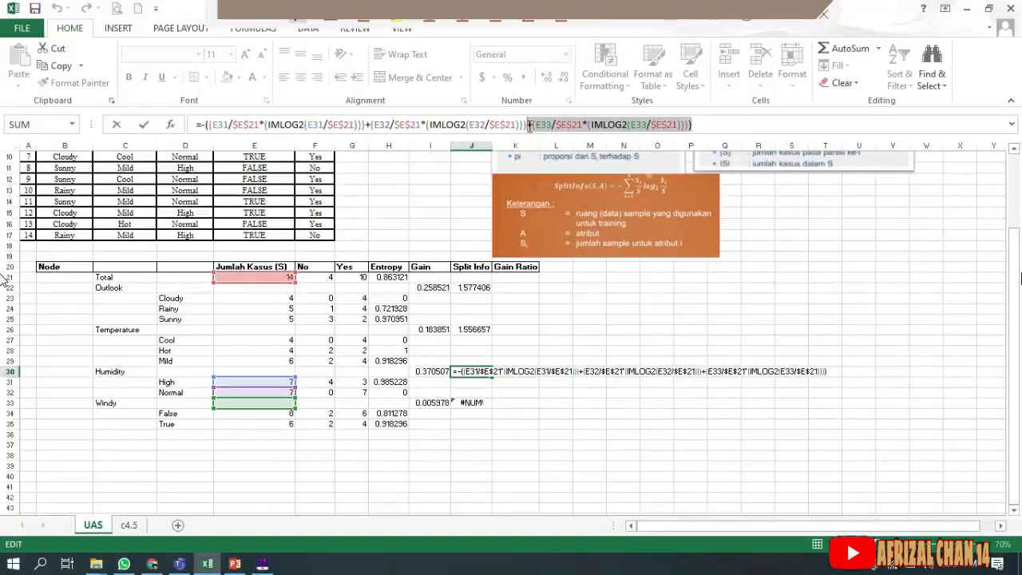
key(Delete)
key(Return)
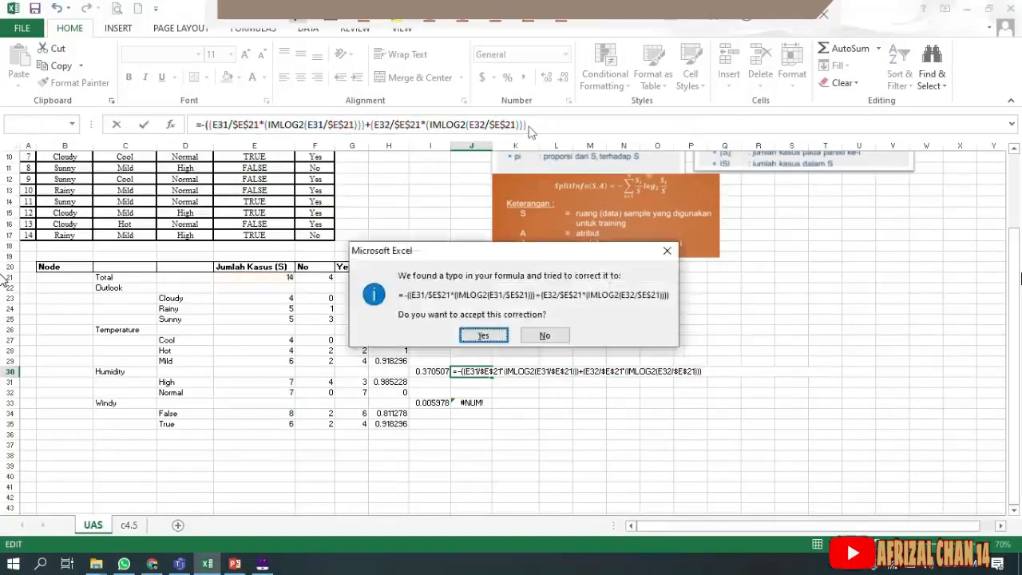
key(Return)
key(Up)
click(529, 127)
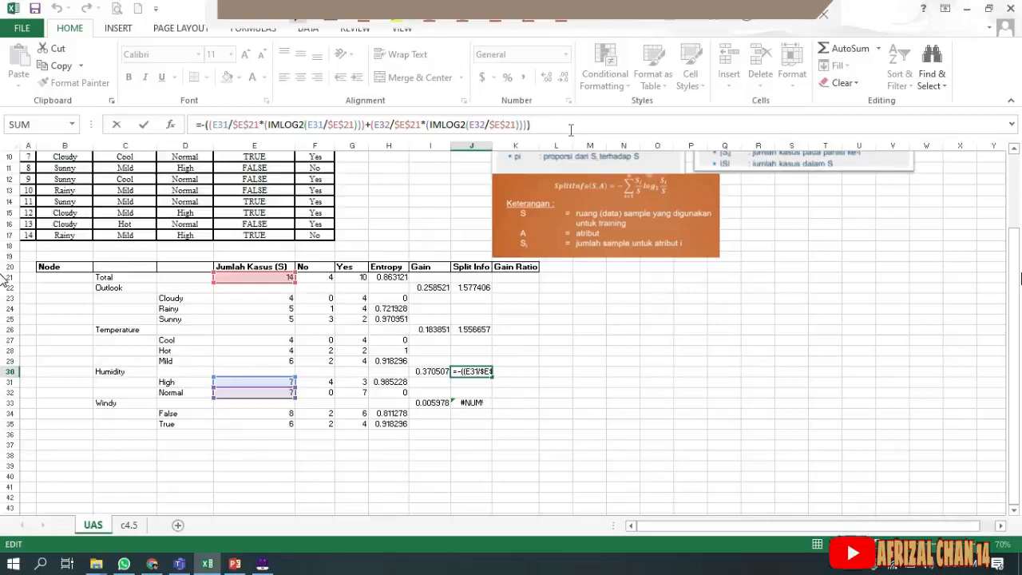
key(Return)
click(491, 373)
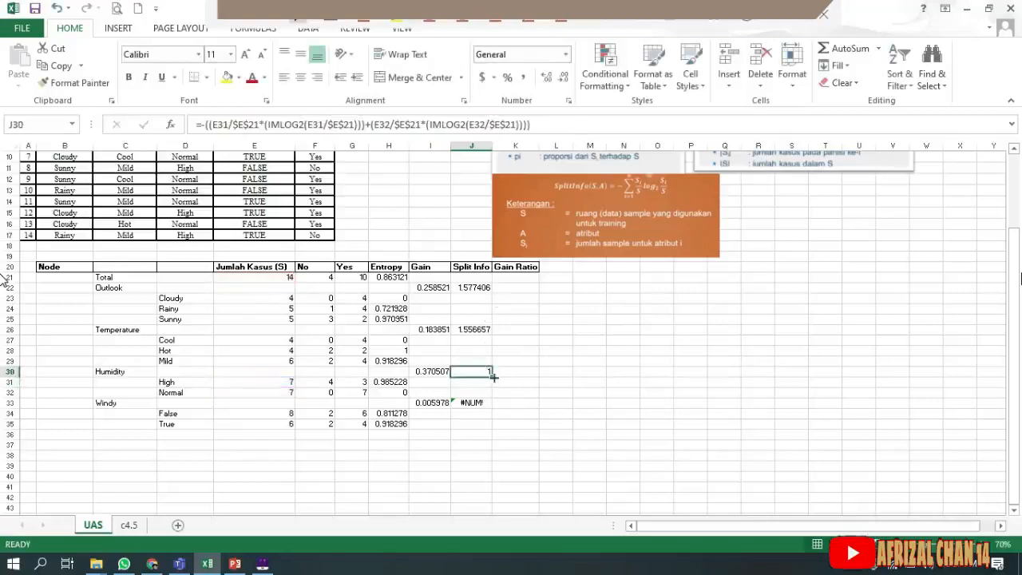
- Copy the two-term Humidity split info formula from J30 to the Windy row in J33
key(ctrl+c)
click(479, 403)
key(ctrl+v)
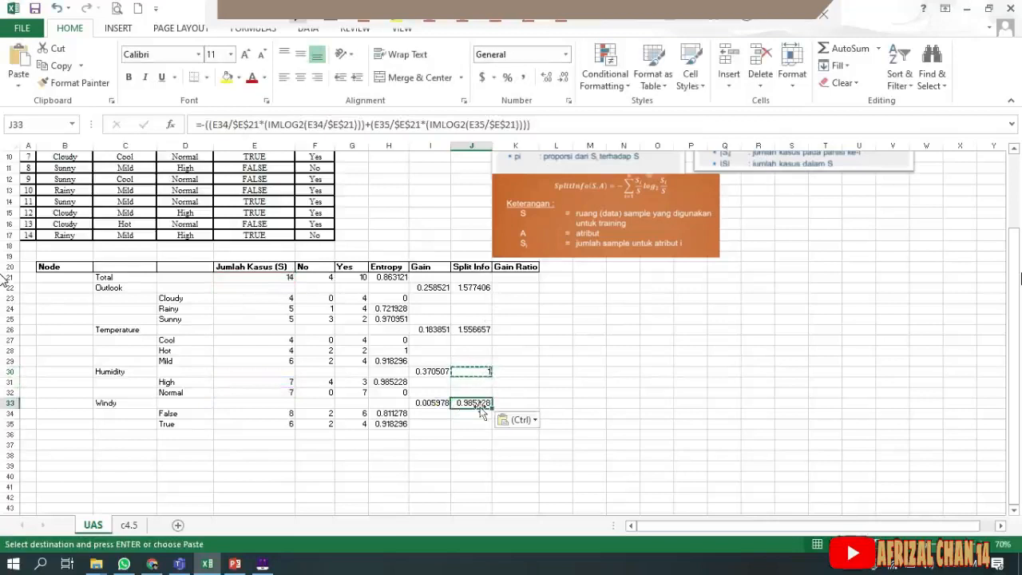
click(587, 362)
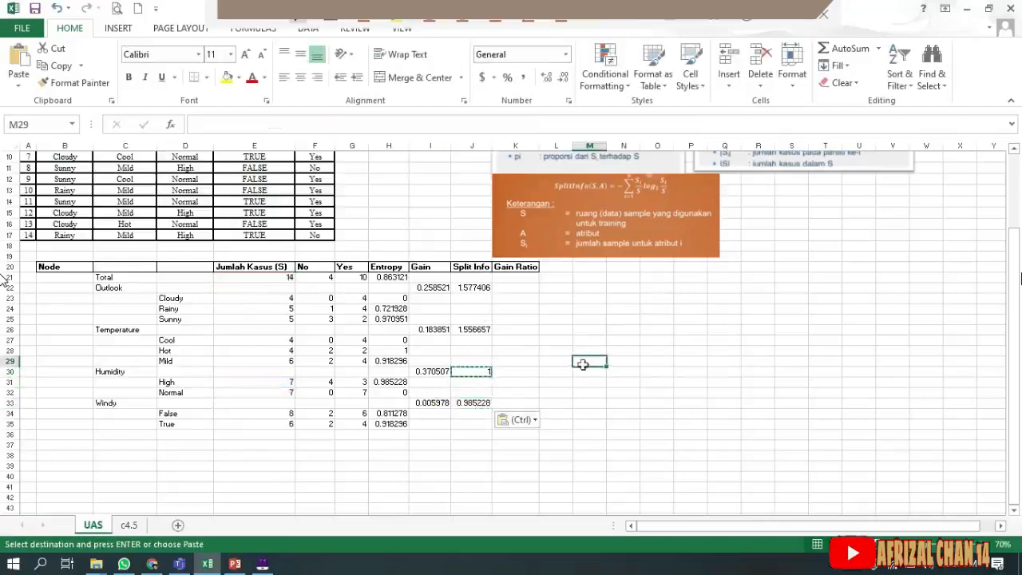
click(543, 363)
click(515, 369)
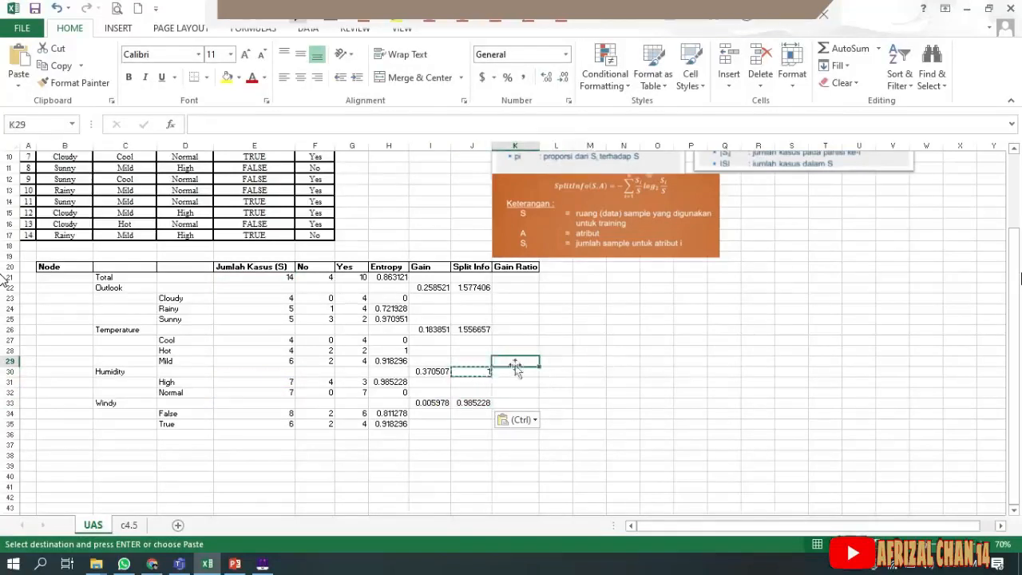
click(524, 382)
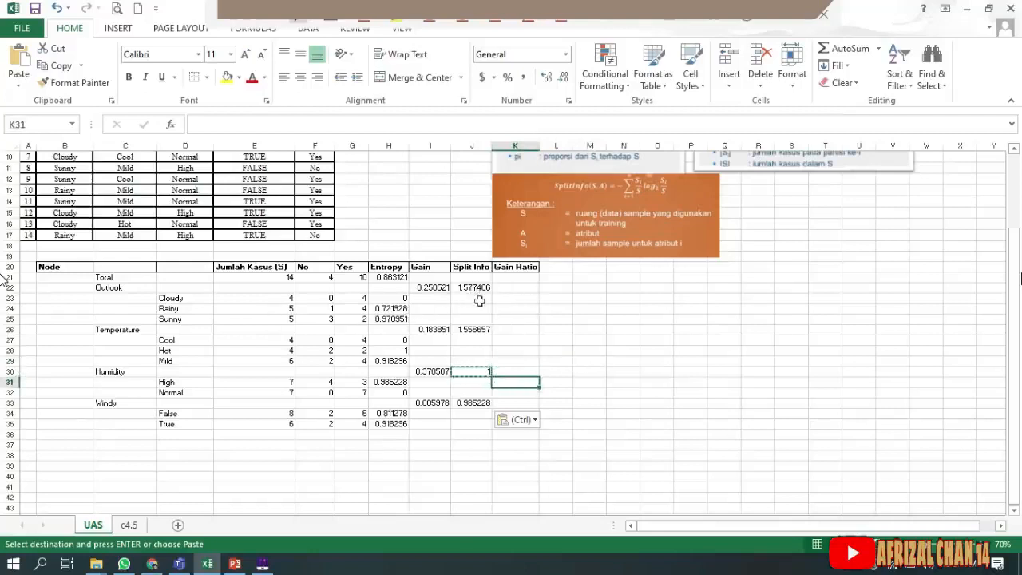
click(512, 341)
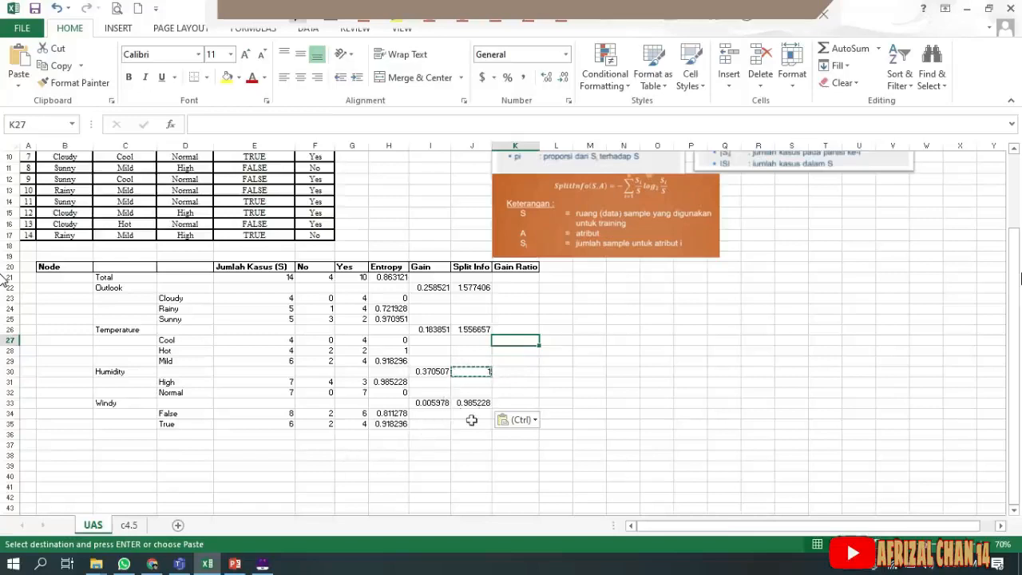
click(519, 397)
click(565, 375)
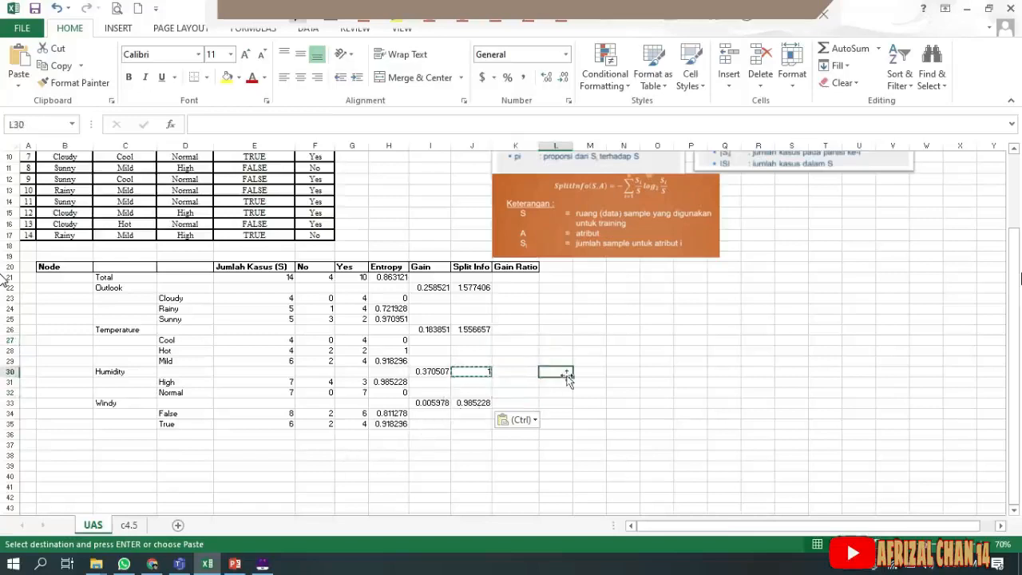
key(Escape)
click(589, 374)
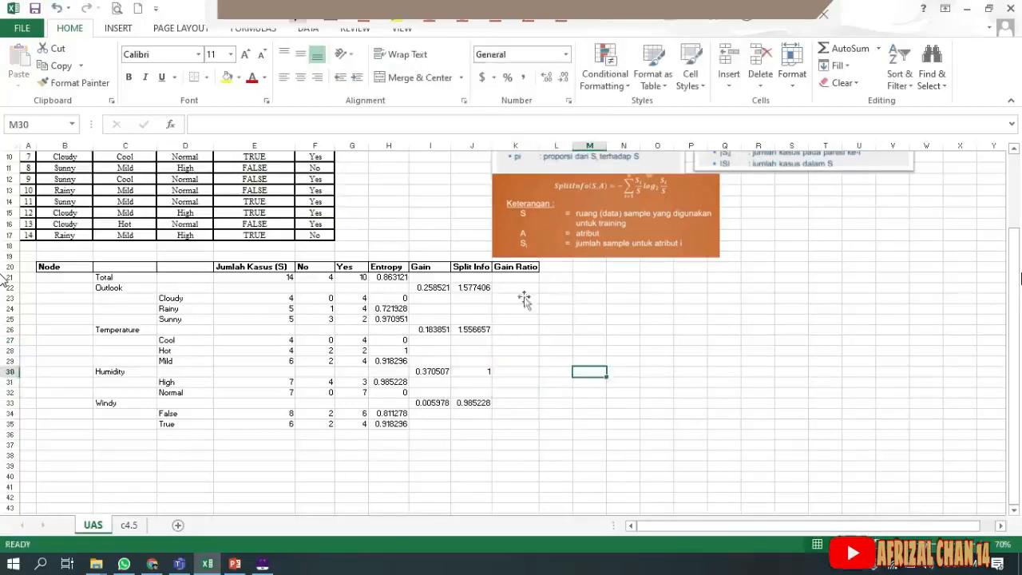
- Select the Outlook gain ratio cell K22, switch to PowerPoint and review the C4.5 algorithm stages on slide 10
click(520, 288)
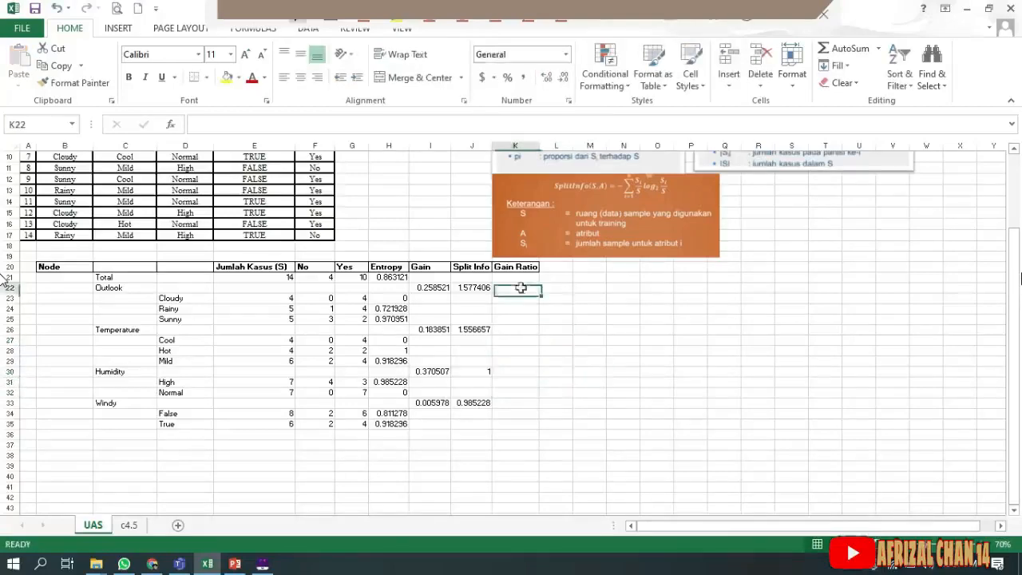
click(236, 563)
click(108, 234)
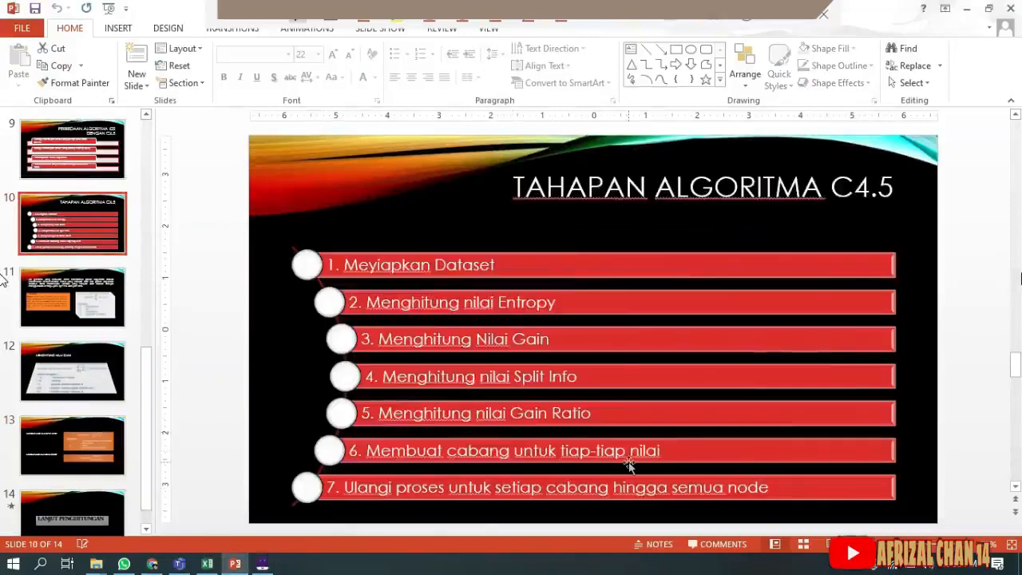
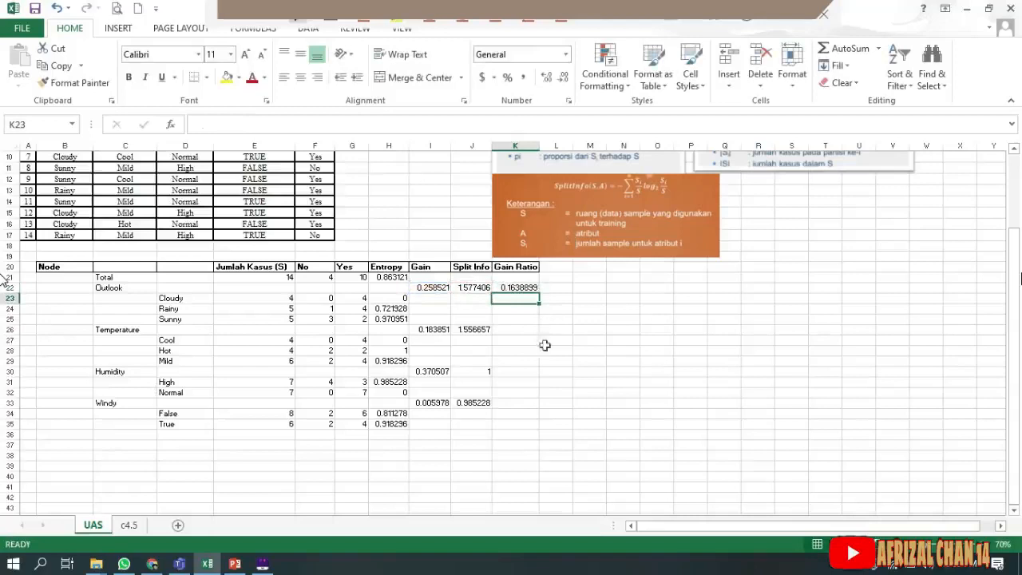
- Copy the Outlook gain ratio formula from K22 to the Temperature row in K26 and check its references
click(519, 287)
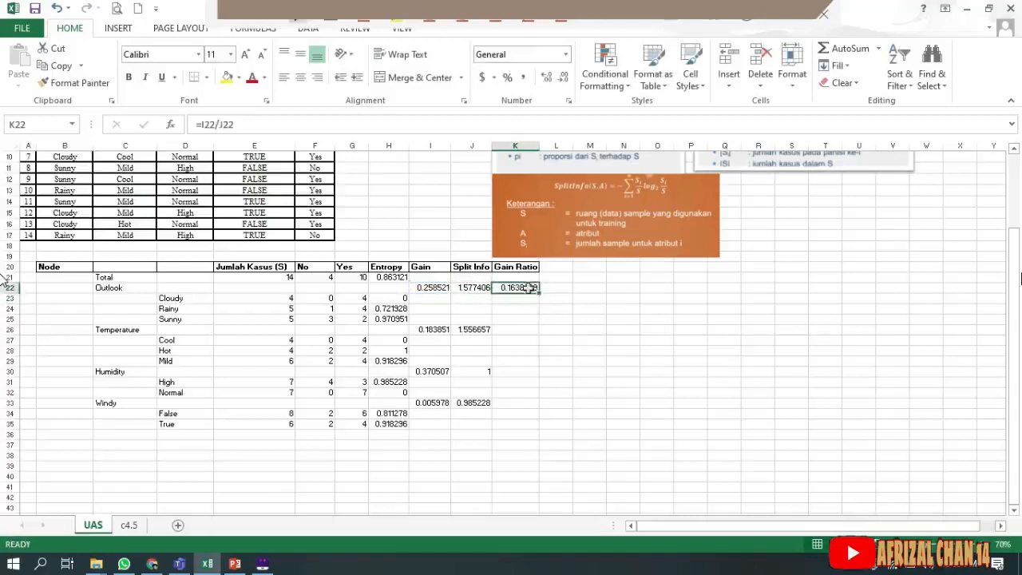
key(ctrl+c)
click(519, 330)
key(ctrl+v)
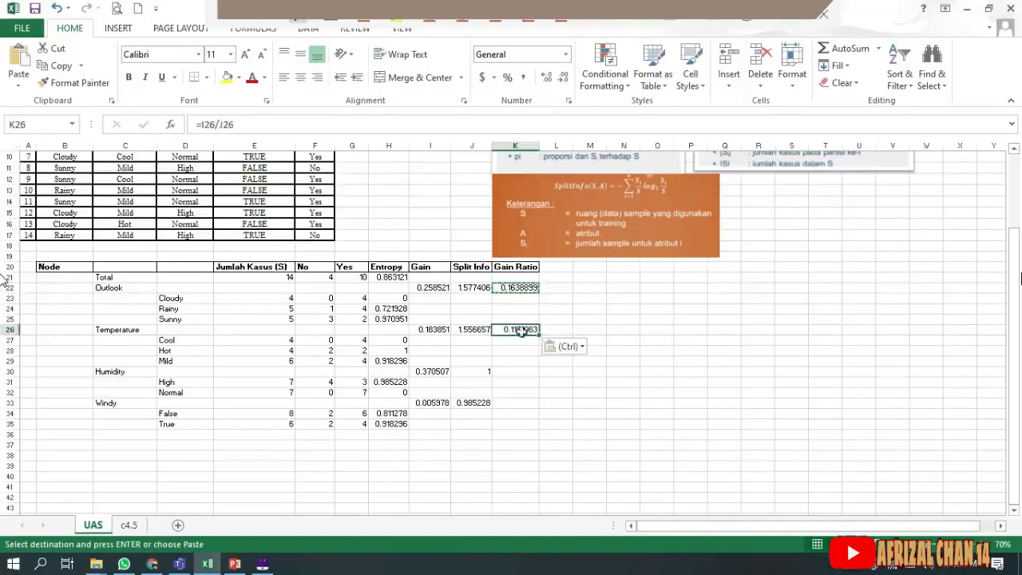
double_click(523, 330)
key(Return)
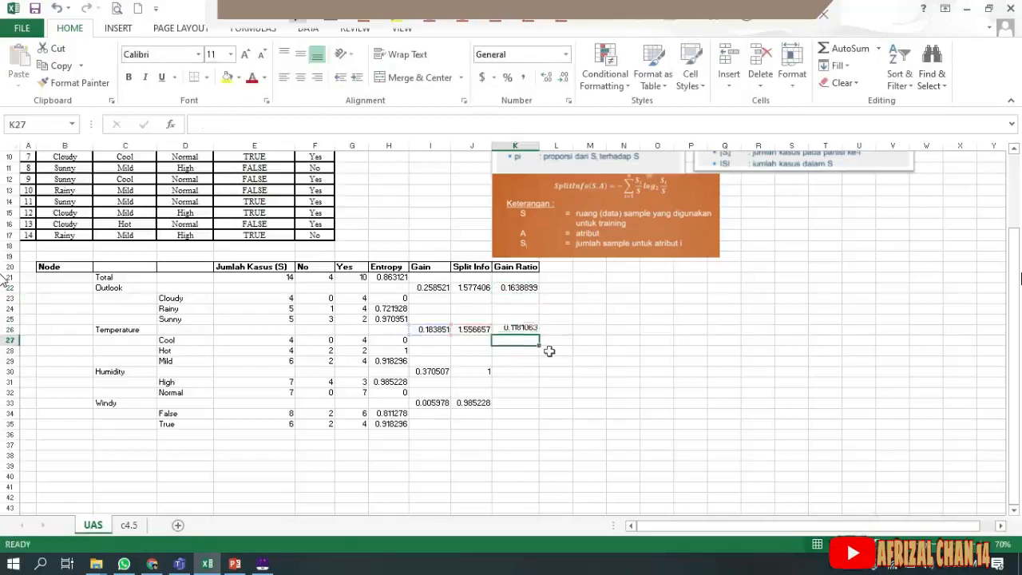
- Copy the Temperature gain ratio formula from K26 to the Humidity row in K30 and the Windy row in K33
click(519, 370)
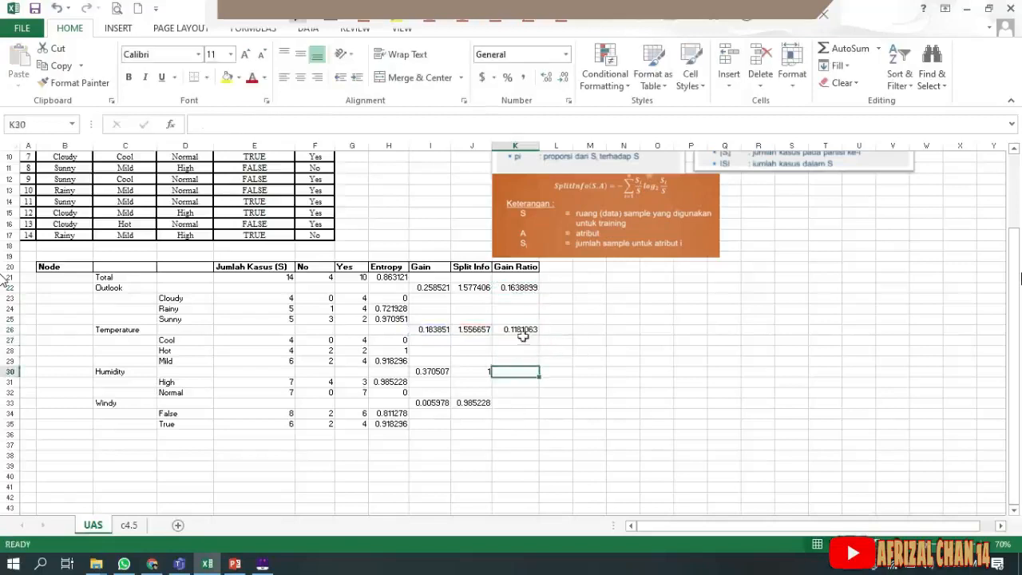
click(524, 339)
click(523, 330)
key(ctrl+c)
click(515, 371)
key(ctrl+v)
key(ctrl)
key(Escape)
click(515, 404)
key(ctrl+v)
click(602, 365)
key(Escape)
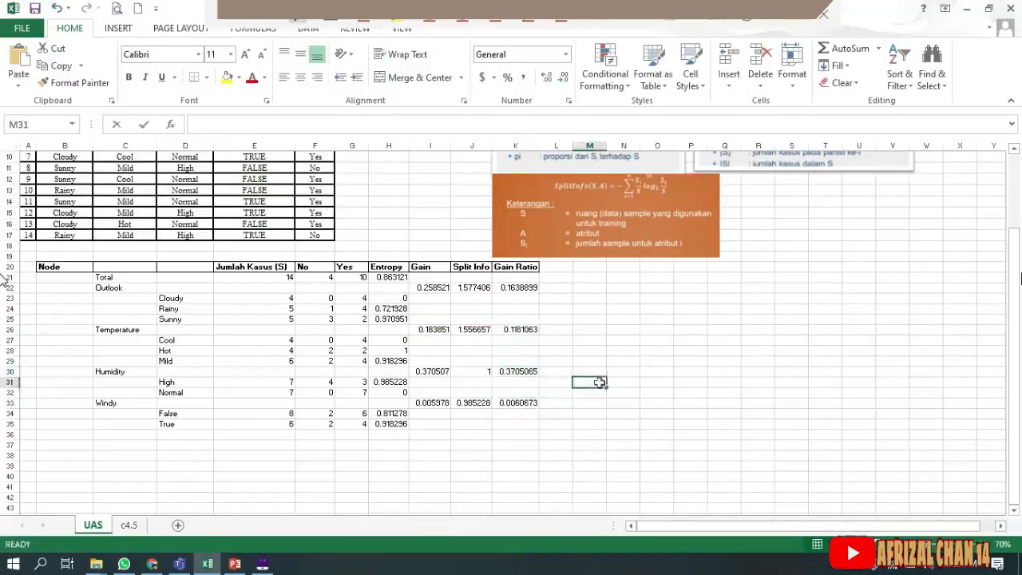
click(589, 329)
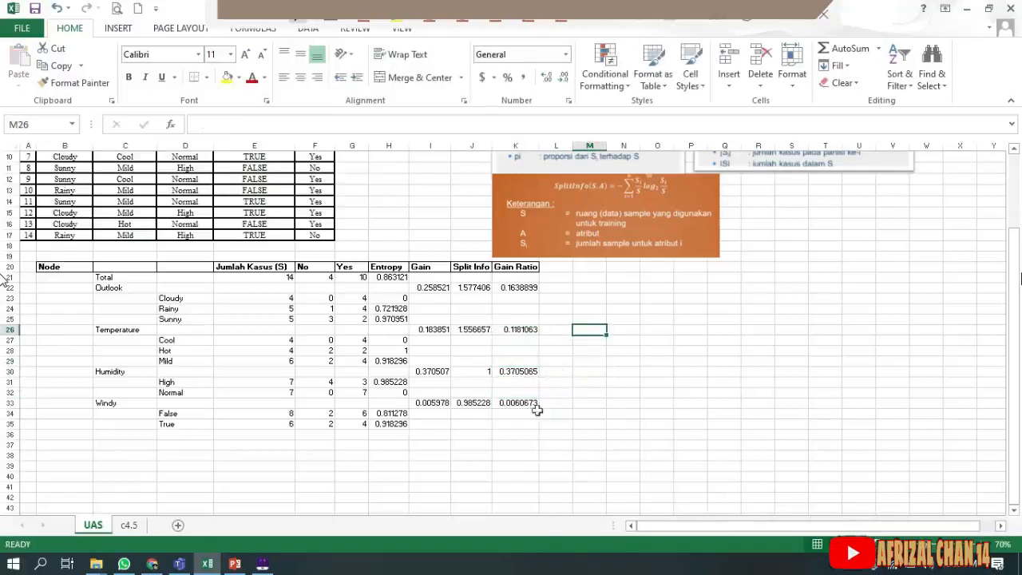
click(544, 467)
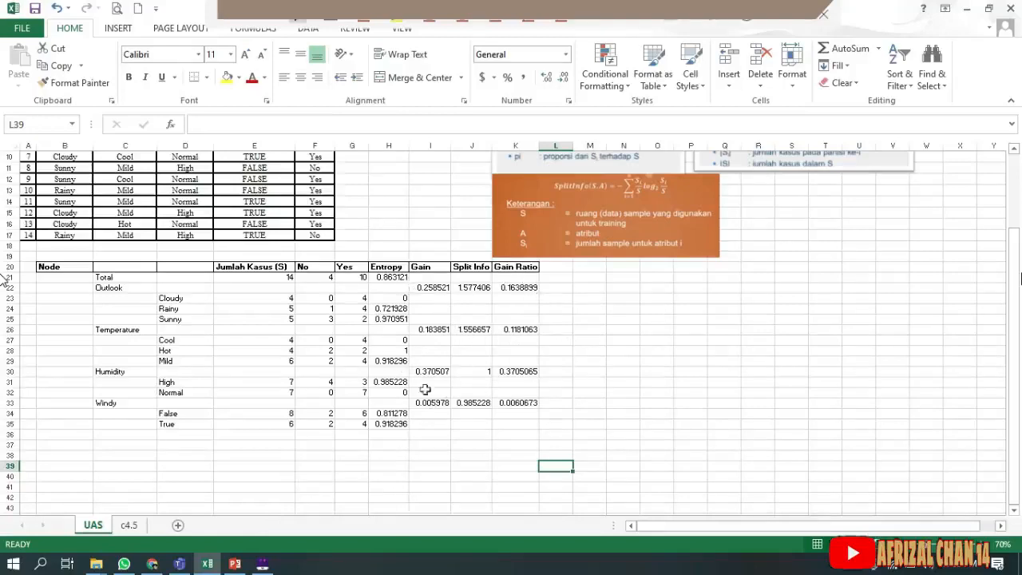
- Switch to PowerPoint to review the remaining C4.5 algorithm stages on slide 10, and return to the UAS sheet in Excel
click(235, 563)
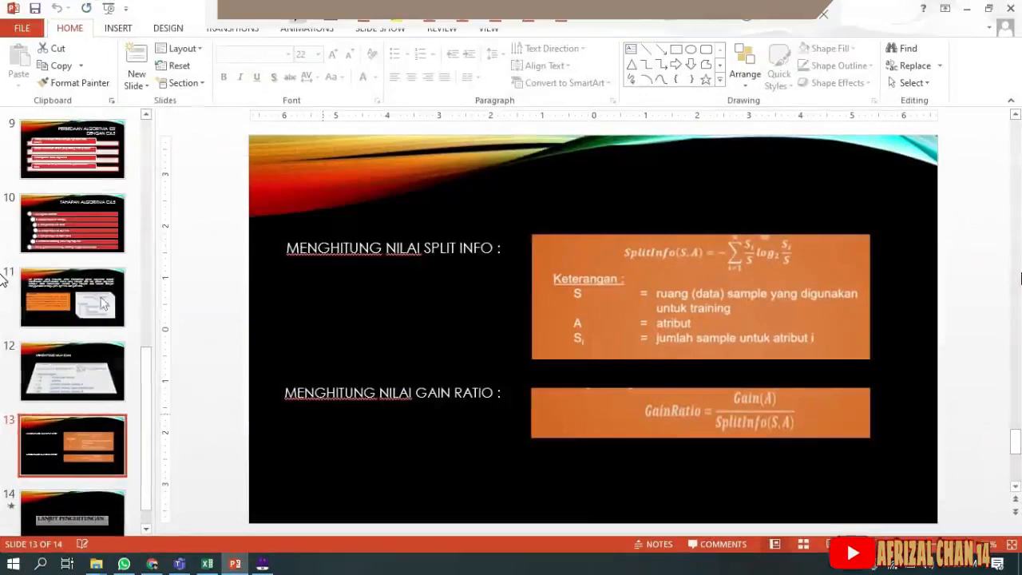
click(78, 244)
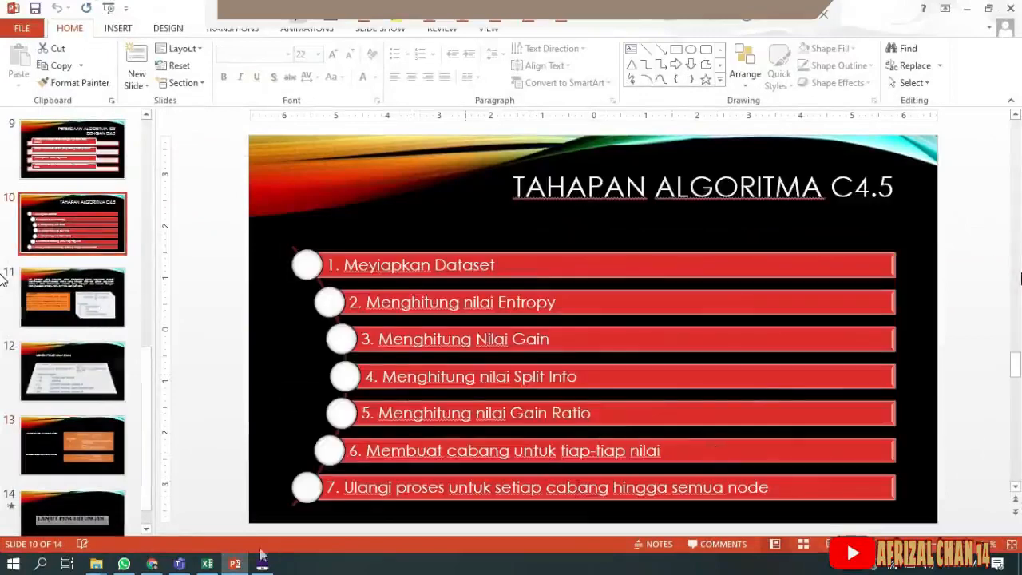
click(207, 563)
click(589, 381)
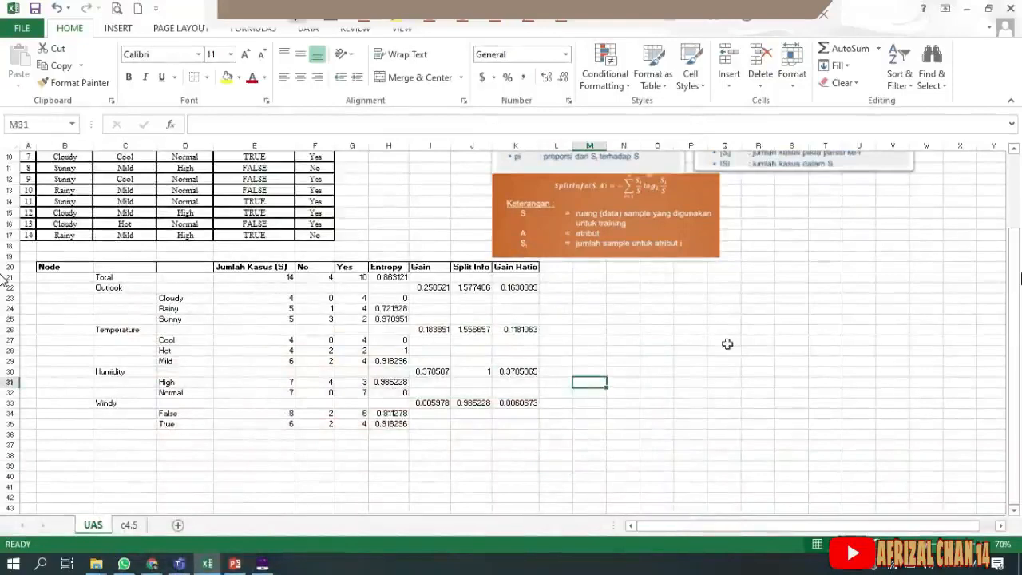
click(784, 233)
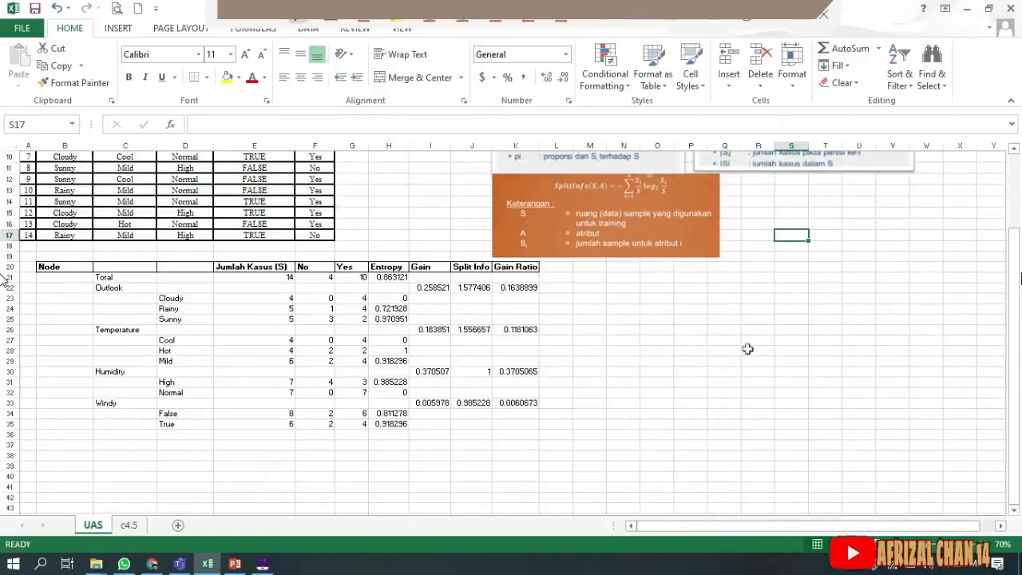
- Switch to PowerPoint, copy the GainRatio formula picture from slide 13, and paste it into the UAS sheet in Excel
click(235, 564)
click(72, 445)
click(706, 395)
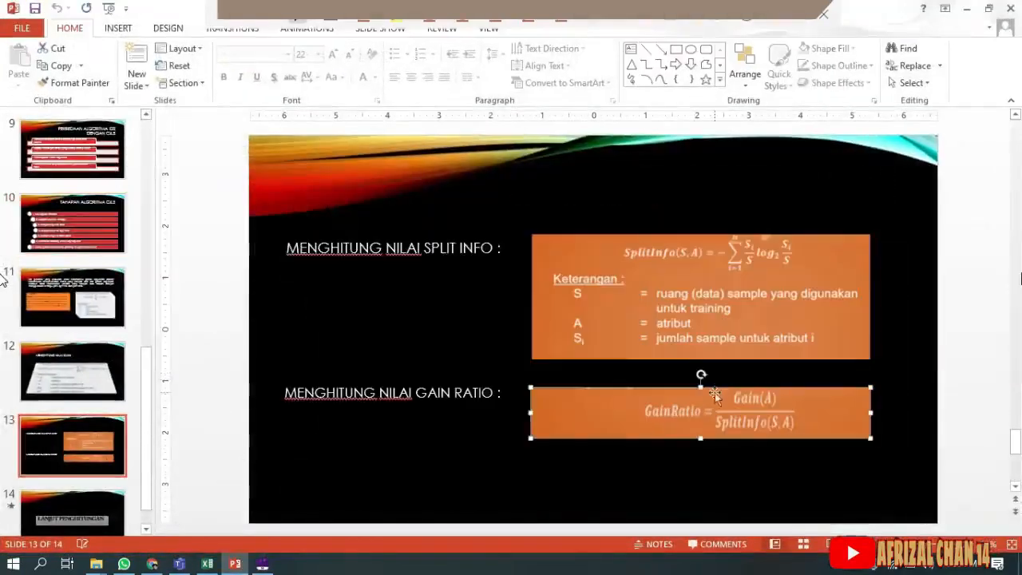
click(207, 563)
click(754, 308)
key(ctrl+v)
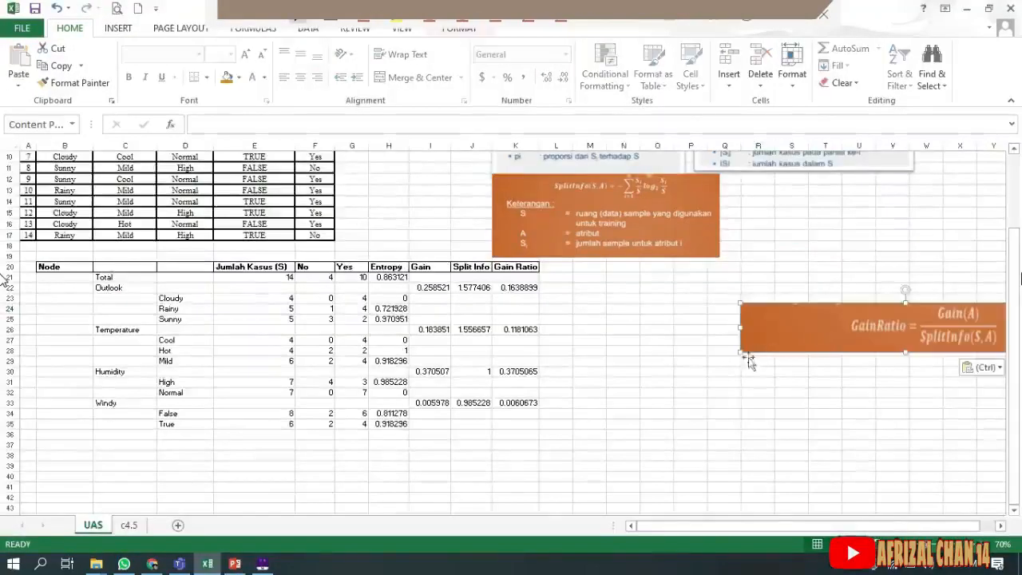
- Shrink the pasted GainRatio formula picture and place it beside the SplitInfo formula picture, above the empty area near columns Q to V
drag(742, 352, 746, 190)
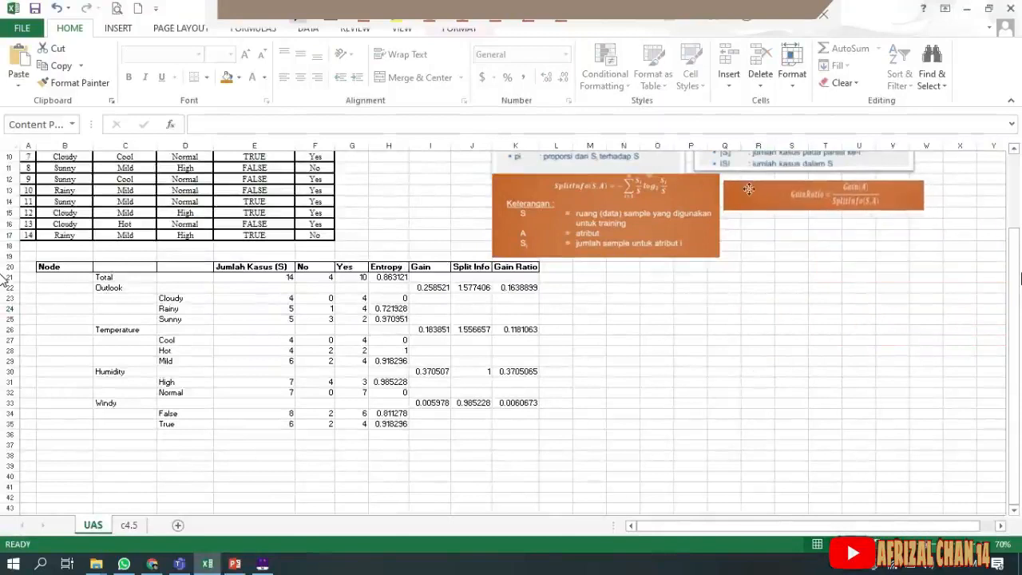
click(758, 298)
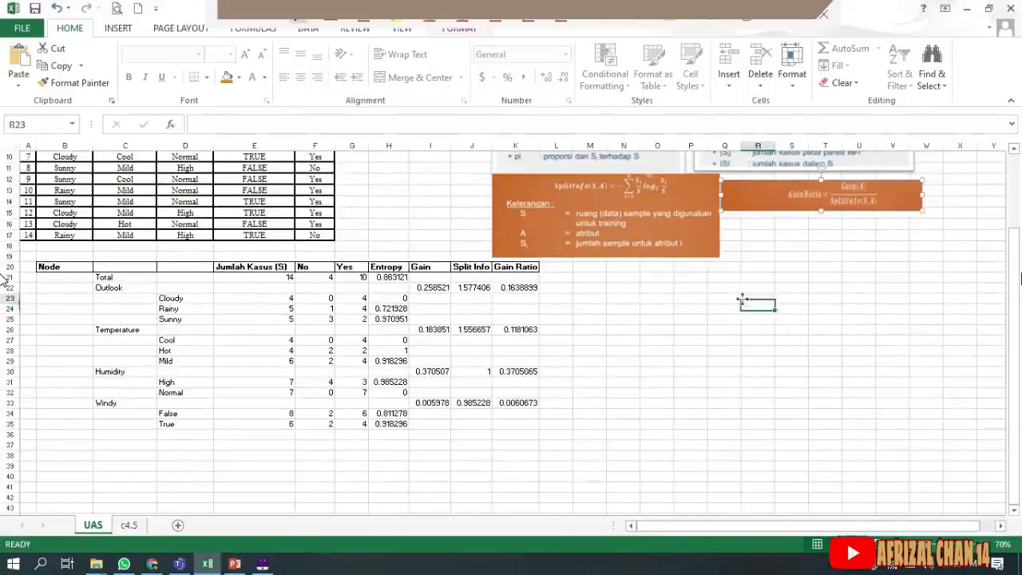
click(525, 433)
click(645, 330)
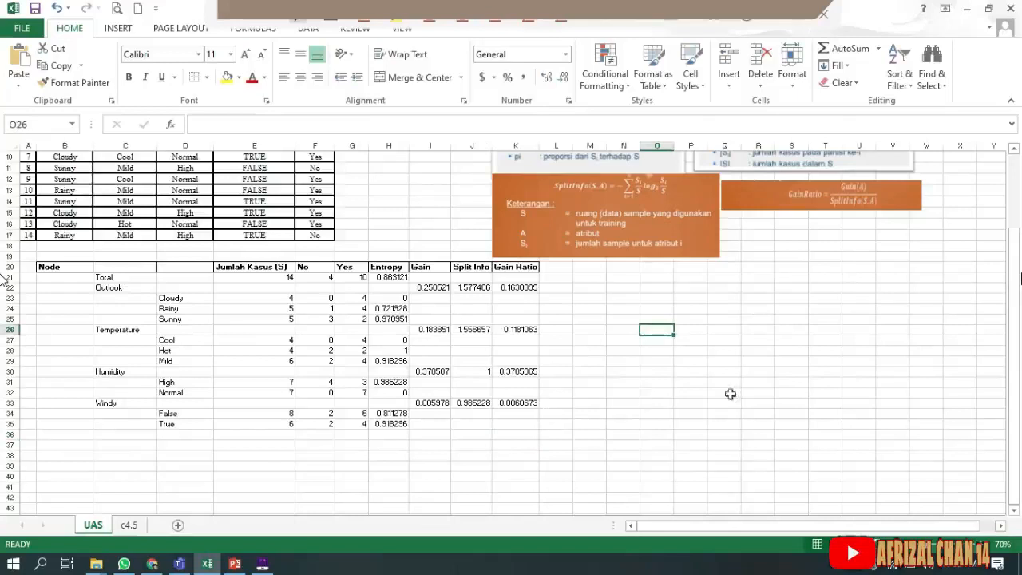
- Apply cell borders to the whole entropy and gain calculation table in B20:K35
drag(71, 268, 522, 423)
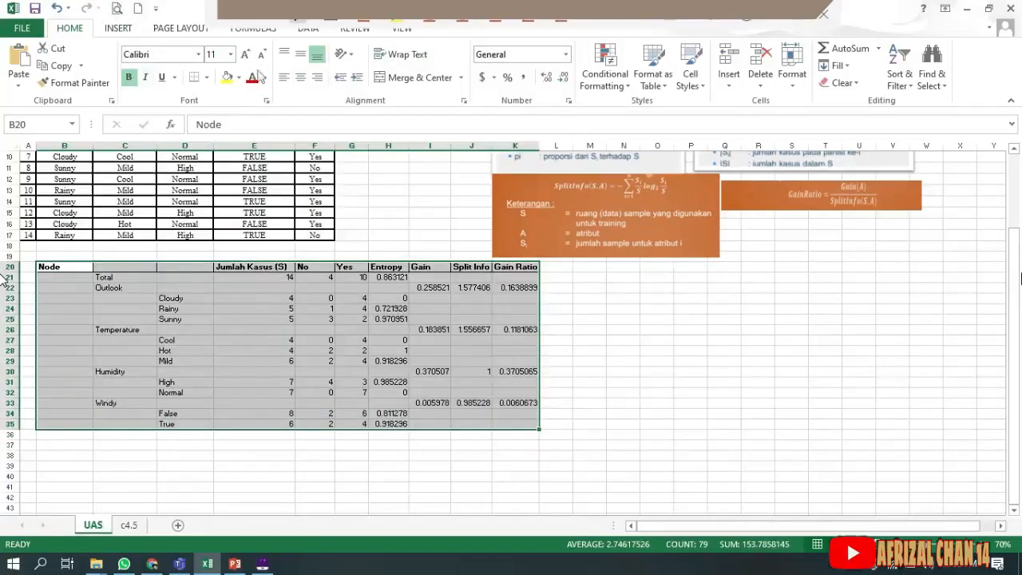
click(206, 78)
click(232, 205)
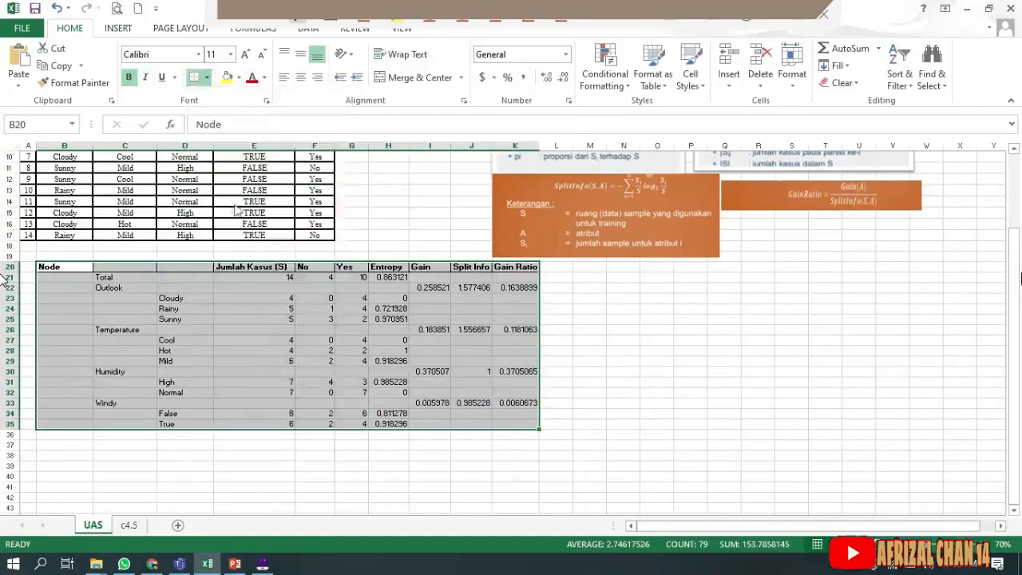
- Compare the Gain Ratio values of Outlook, Temperature, Humidity and Windy in the calculation table
click(589, 361)
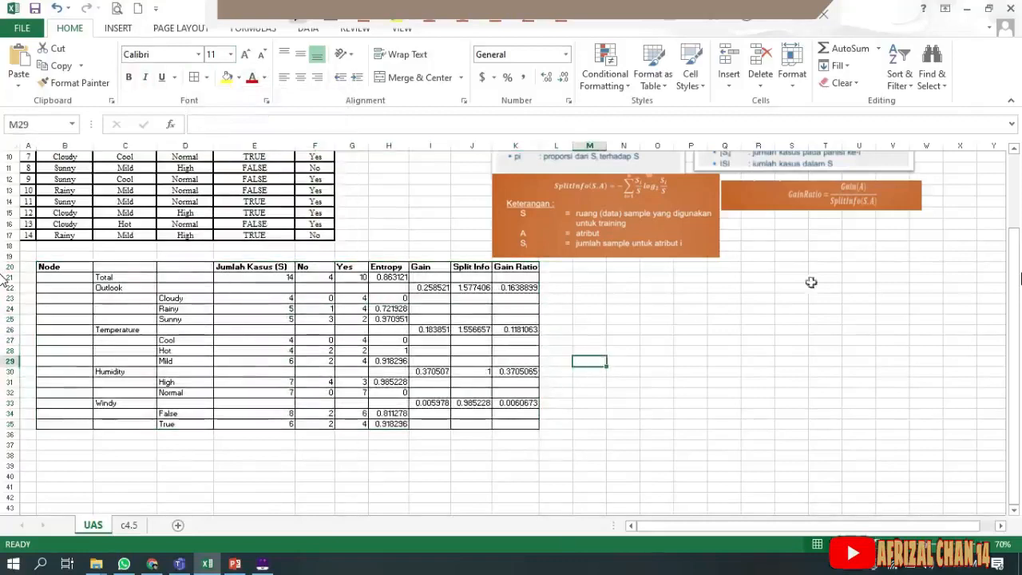
click(754, 309)
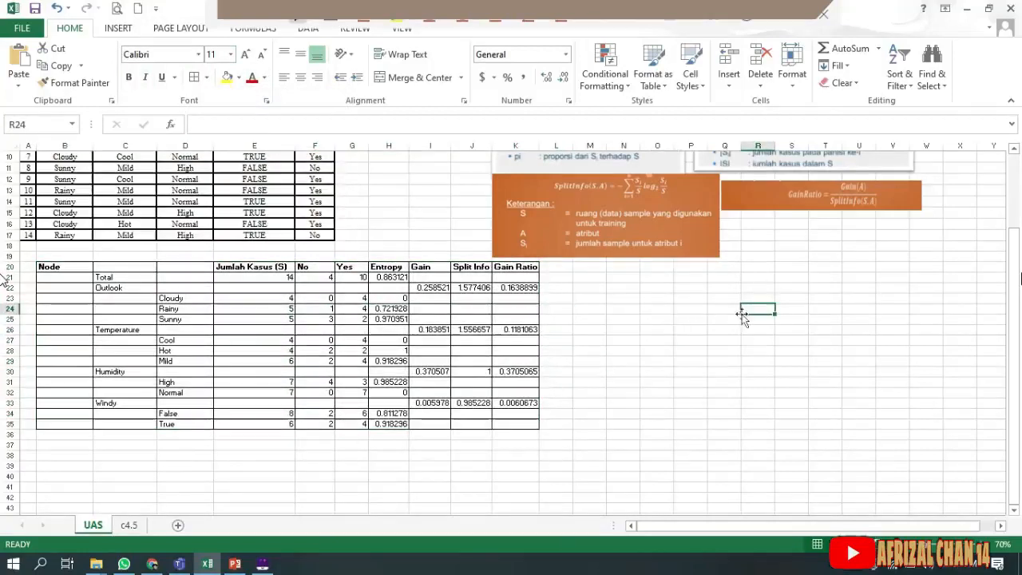
click(761, 277)
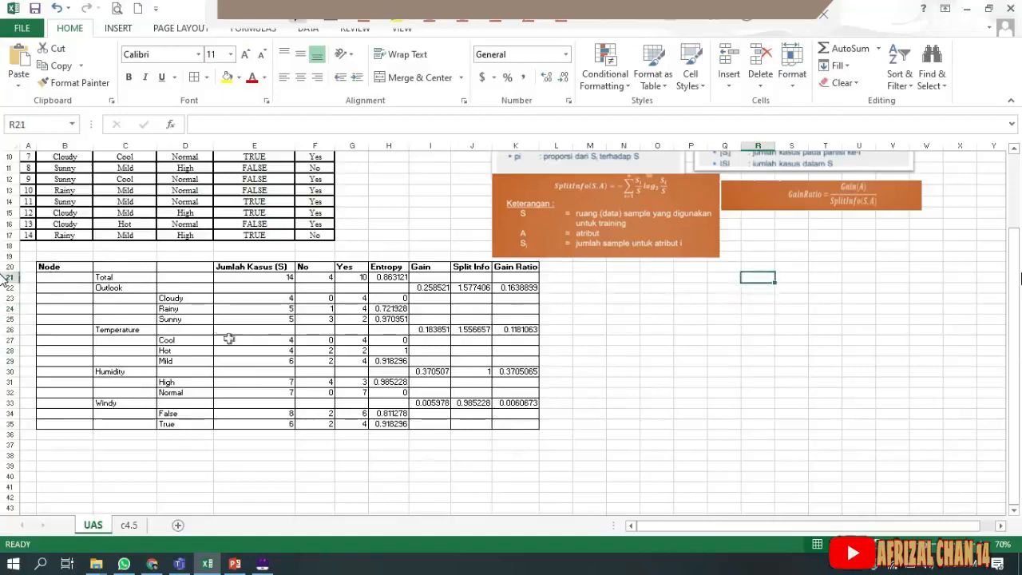
drag(505, 269, 525, 413)
click(527, 424)
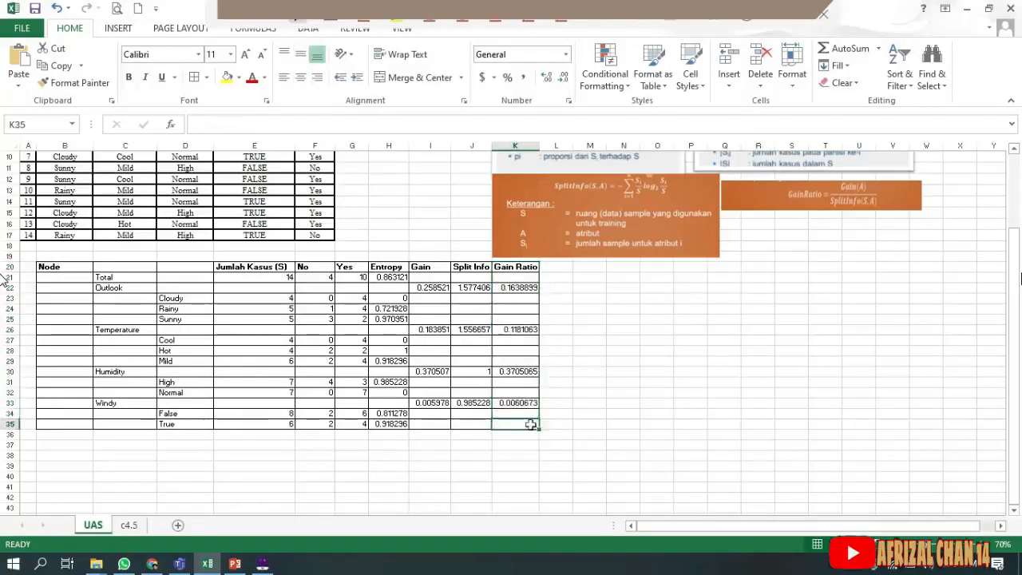
click(622, 329)
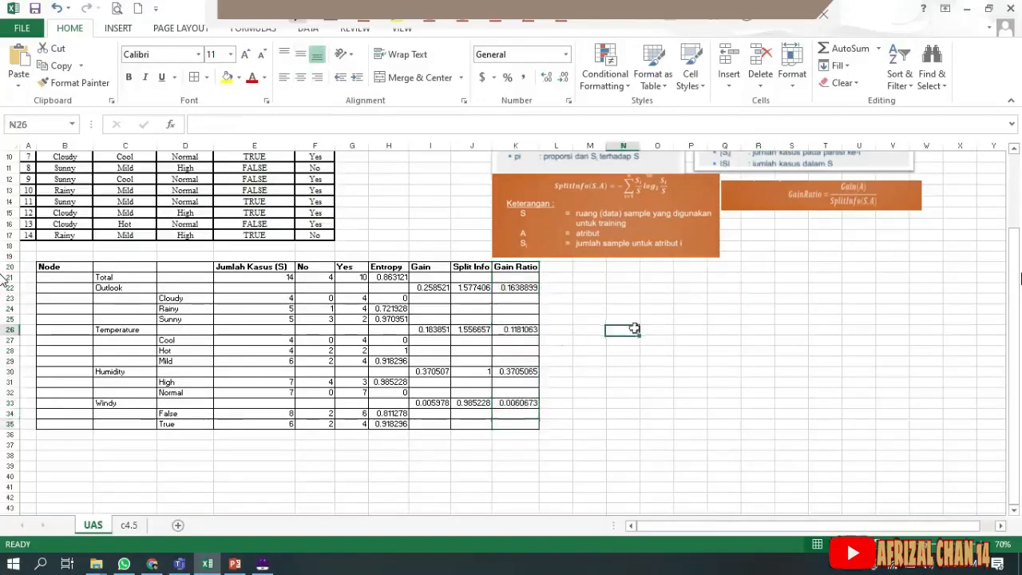
click(533, 369)
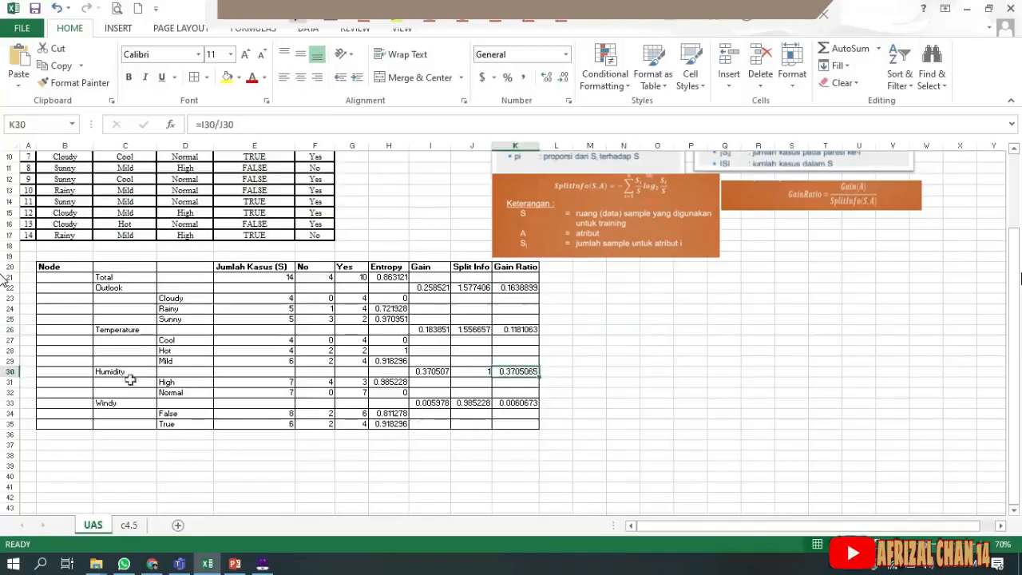
- Draw a rectangle about 2.19" wide and 0.91" high beside the calculation table, below the GainRatio formula picture
click(765, 297)
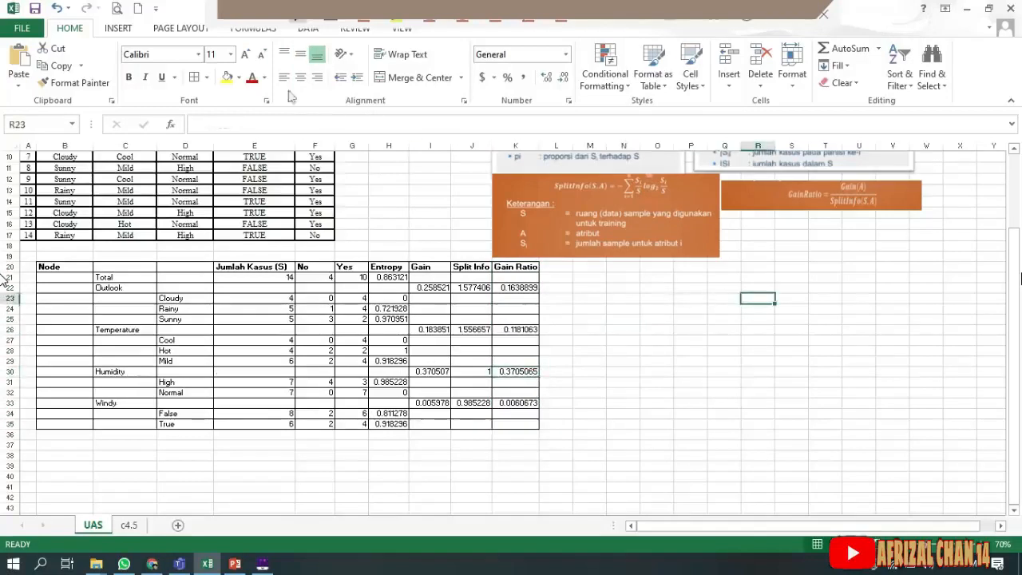
click(118, 30)
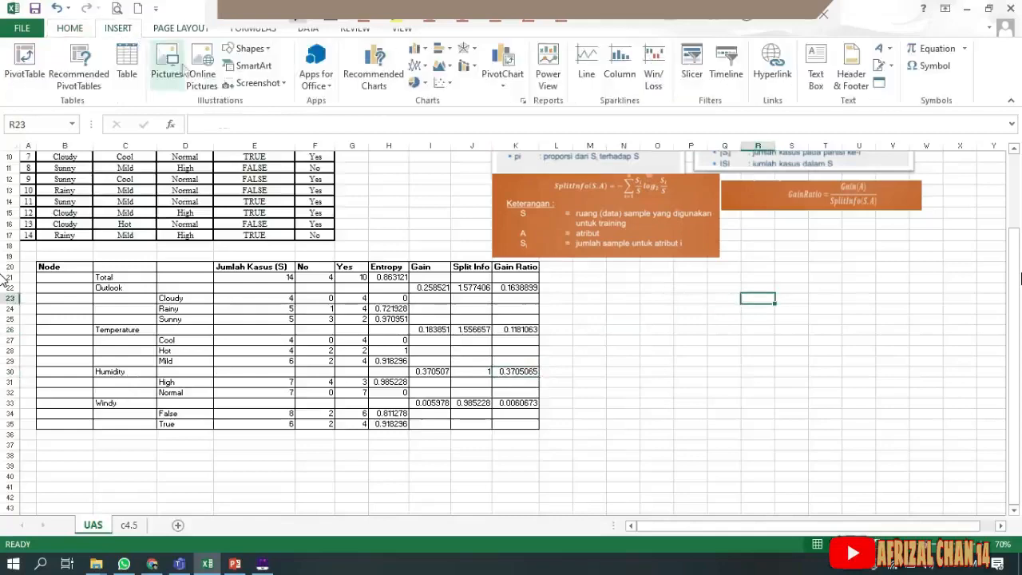
click(234, 49)
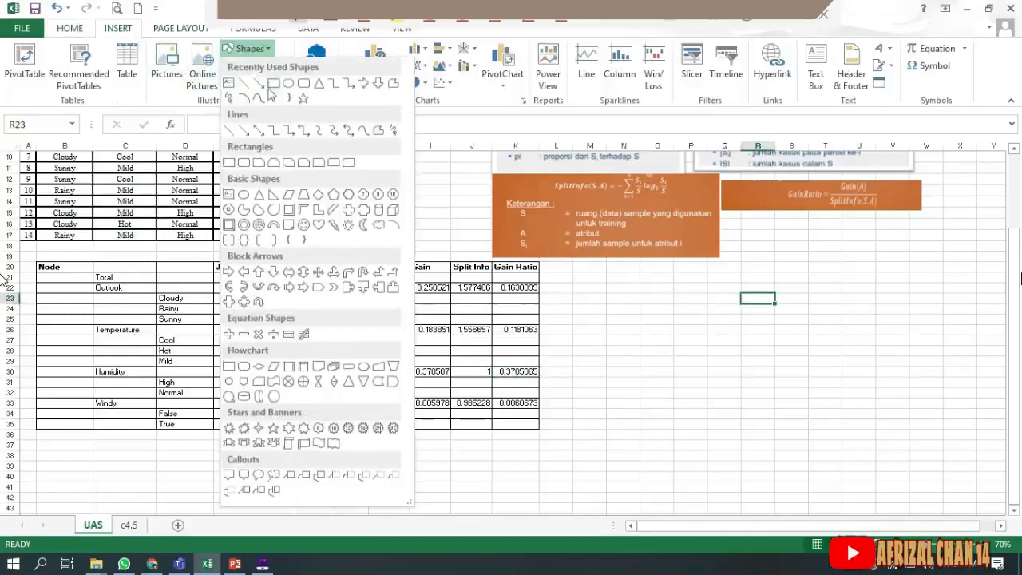
click(272, 82)
mouse_move(734, 274)
mouse_down()
mouse_move(849, 331)
mouse_move(832, 285)
mouse_move(847, 306)
mouse_up()
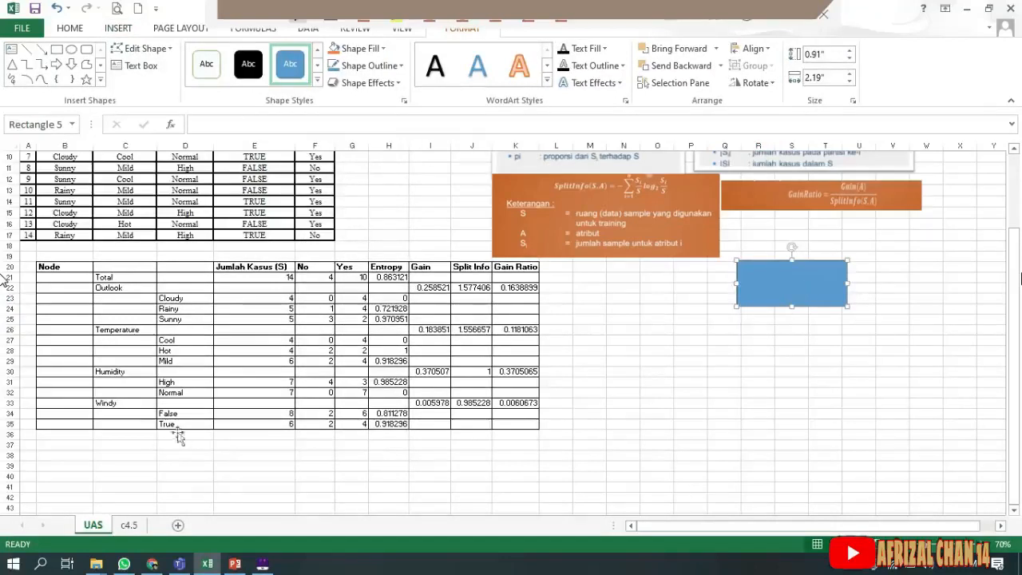
- Fill the Humidity rows of the calculation table, including High and Normal (C30:K32), with light green
drag(134, 371, 508, 388)
click(237, 77)
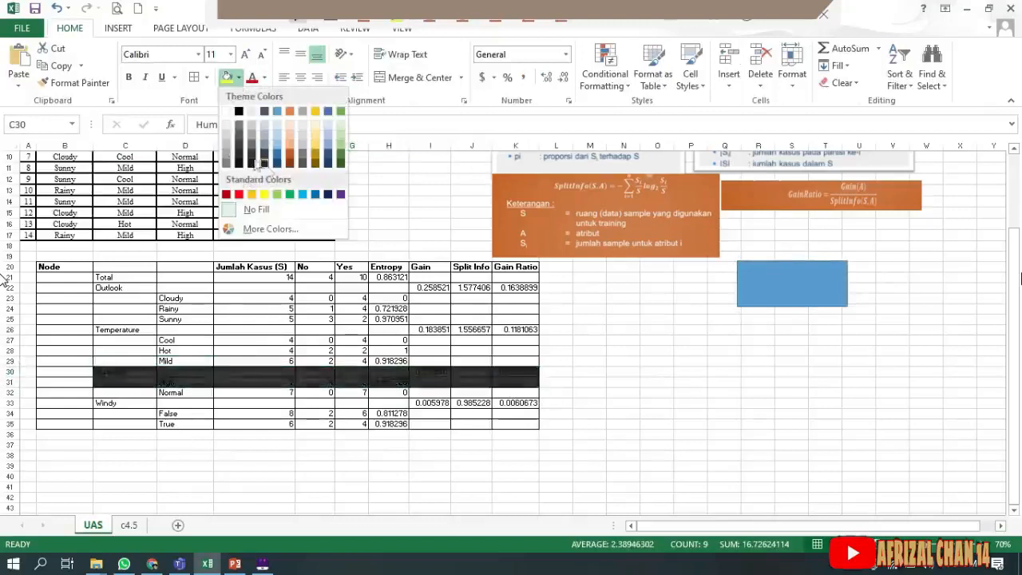
click(277, 196)
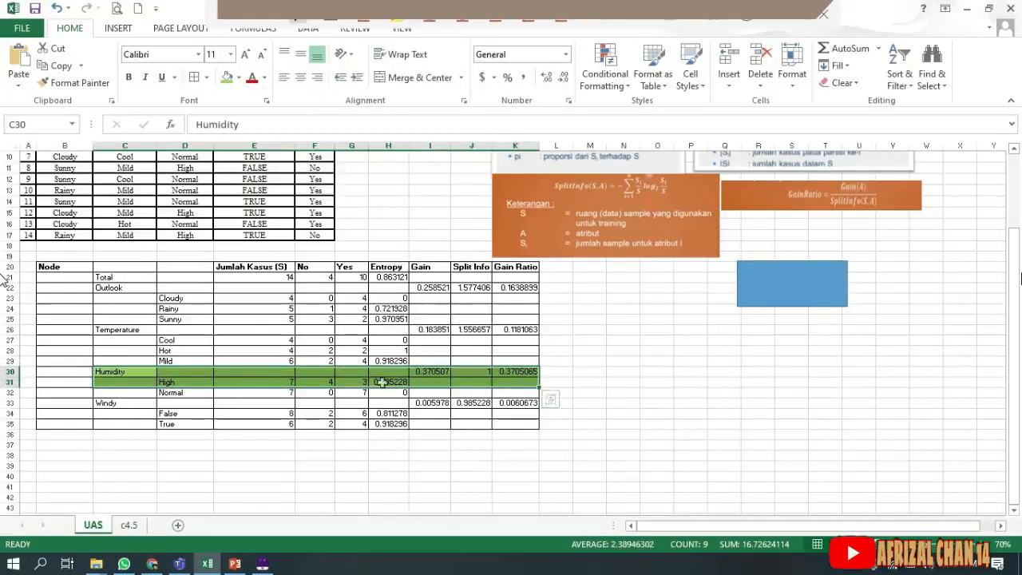
drag(142, 375, 519, 392)
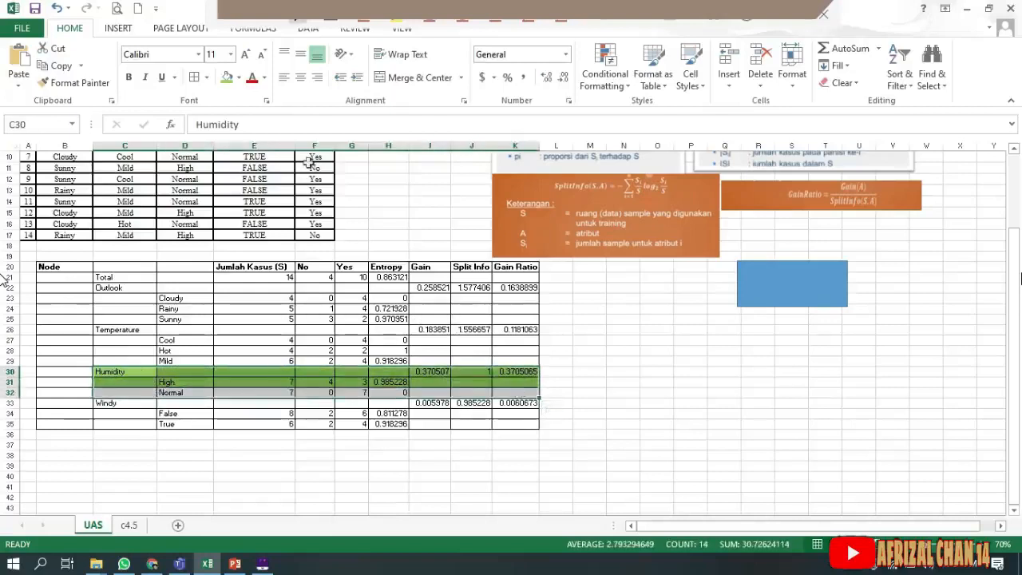
click(227, 76)
- Add the text HUMIDITY to the blue rectangle, centered horizontally and vertically
click(758, 282)
right_click(759, 282)
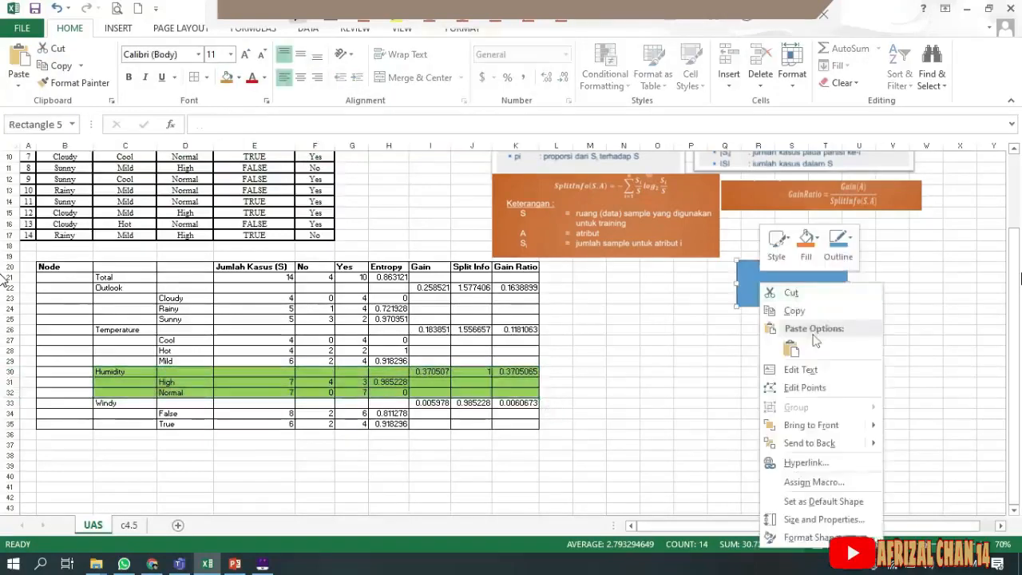
click(809, 371)
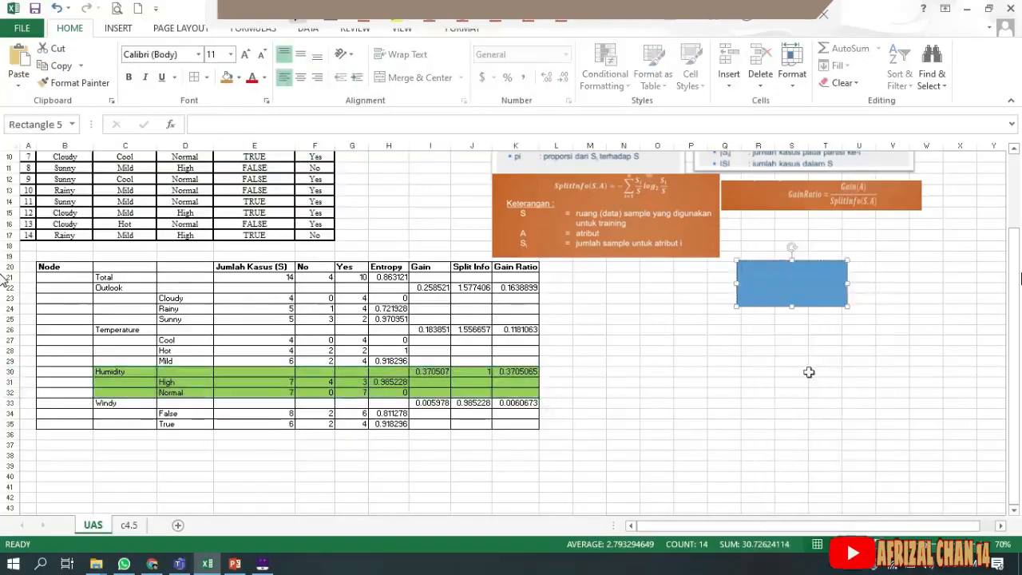
click(300, 77)
click(301, 53)
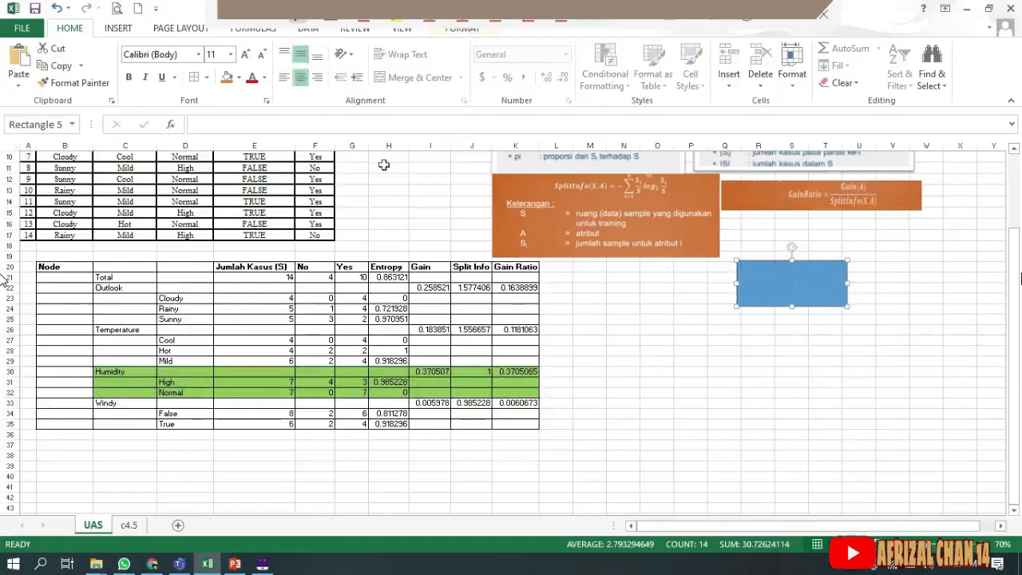
text(HUMIDITY)
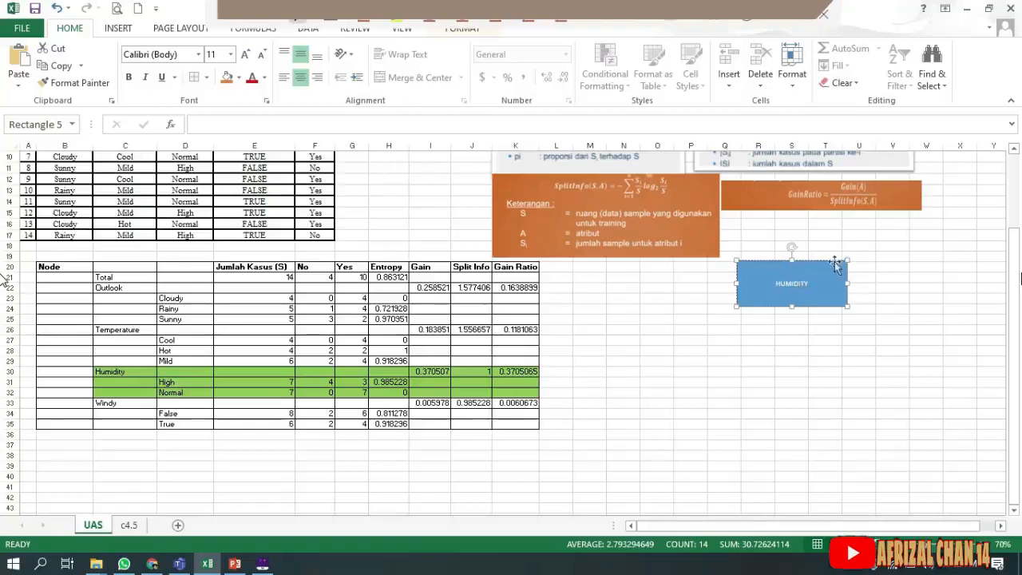
- Enlarge the font of the HUMIDITY label in the rectangle to 18
click(246, 55)
click(246, 54)
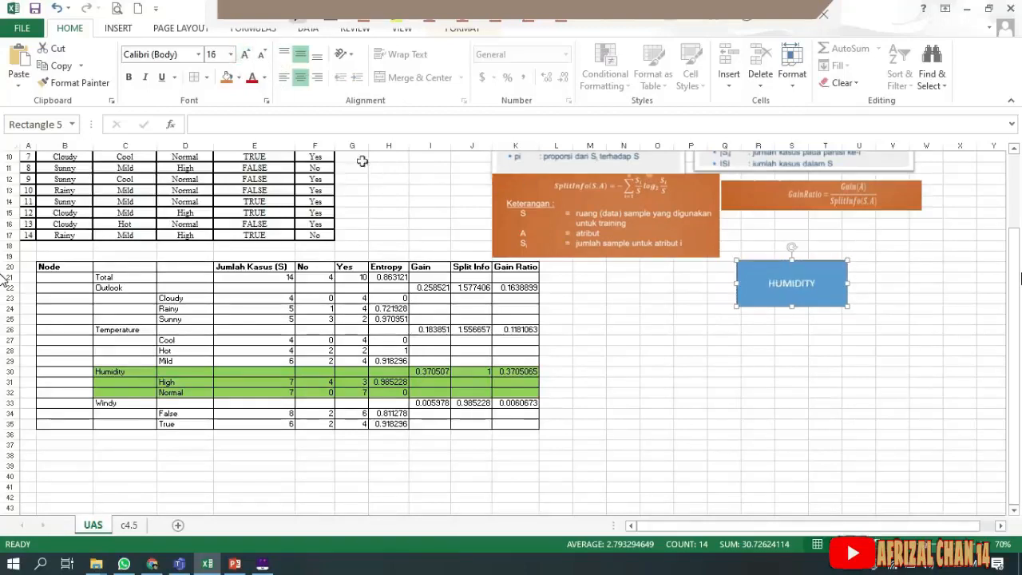
click(247, 55)
click(249, 55)
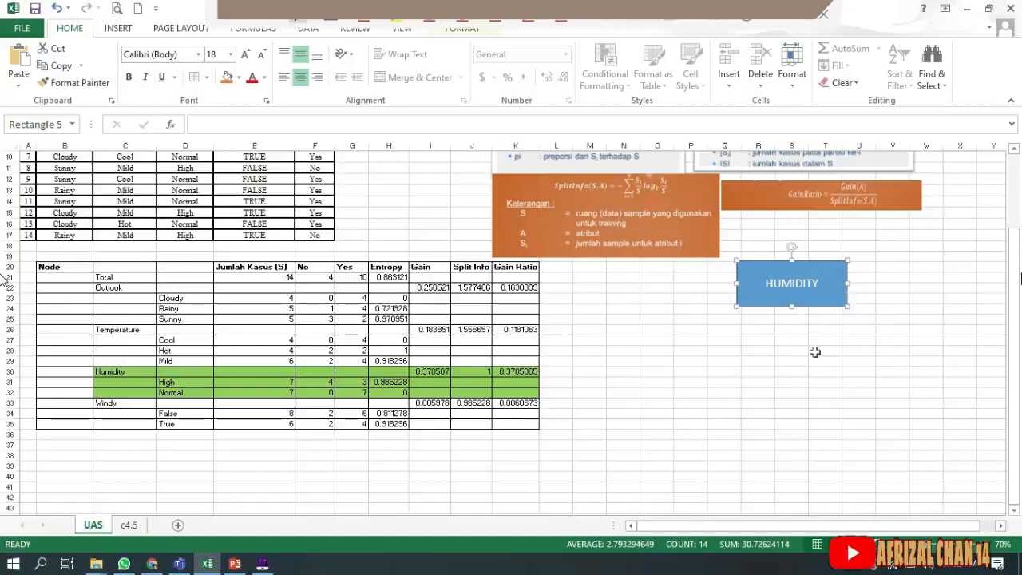
click(757, 351)
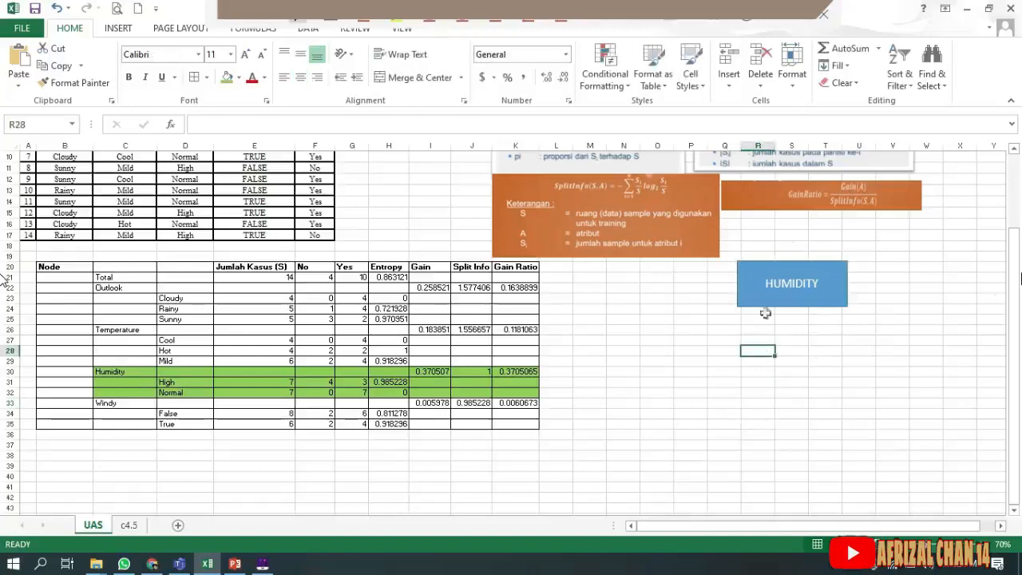
- Move the HUMIDITY rectangle slightly up and to the right on the sheet
click(785, 286)
drag(815, 305, 832, 296)
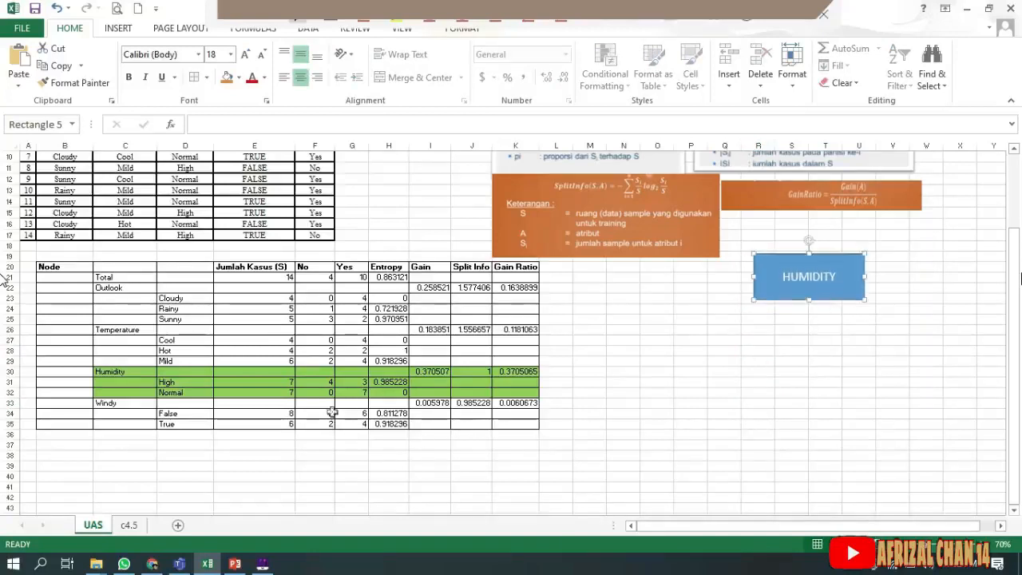
click(332, 412)
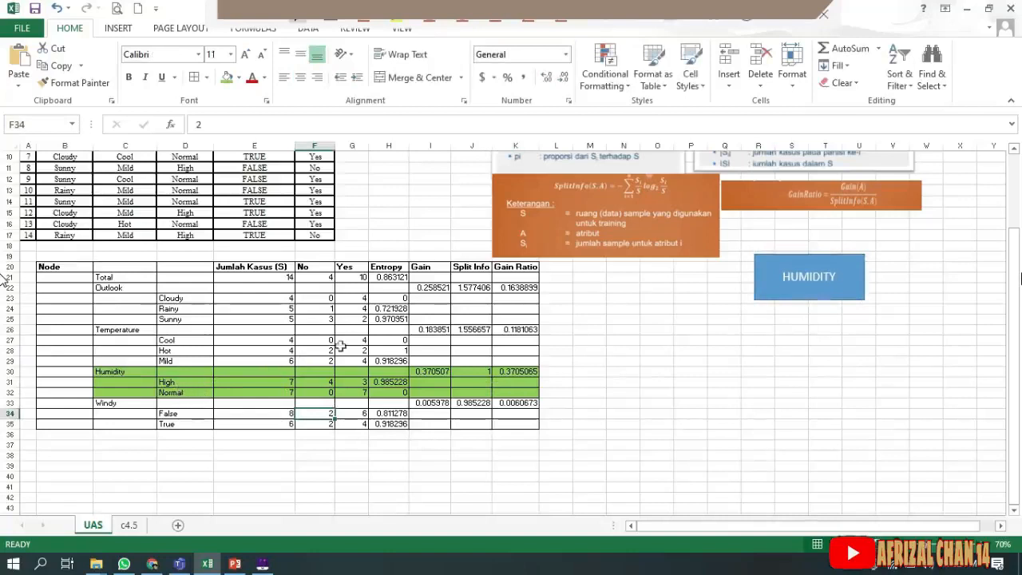
click(799, 281)
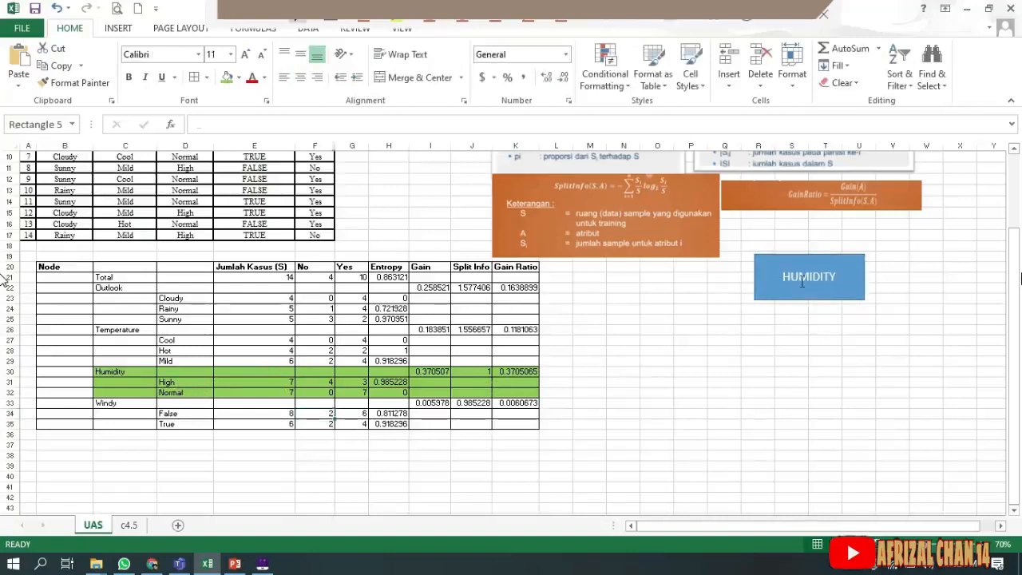
click(687, 310)
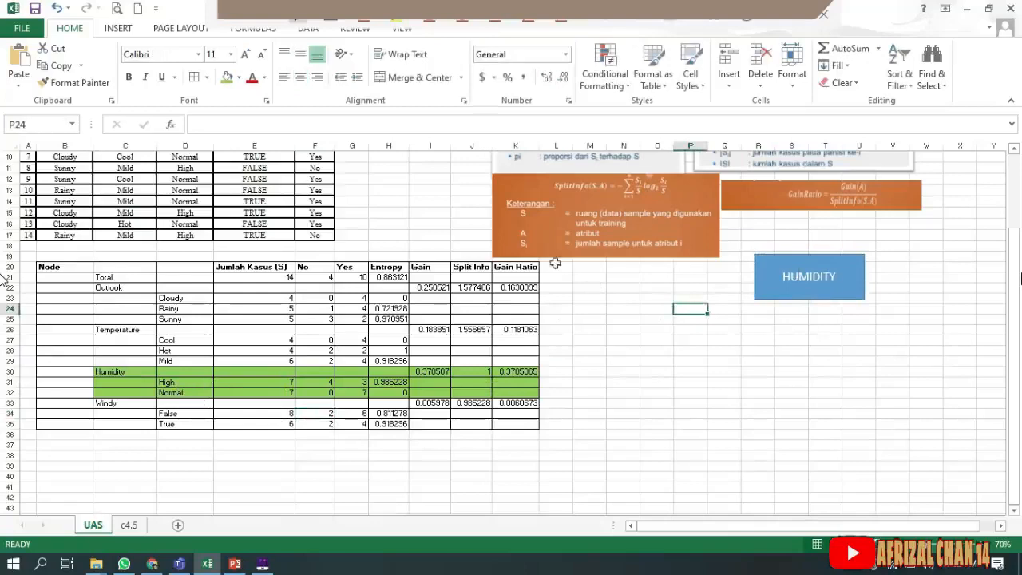
- Draw an arrow about 1.38" wide and 1.24" high from the HUMIDITY rectangle's bottom center down to the left
click(121, 29)
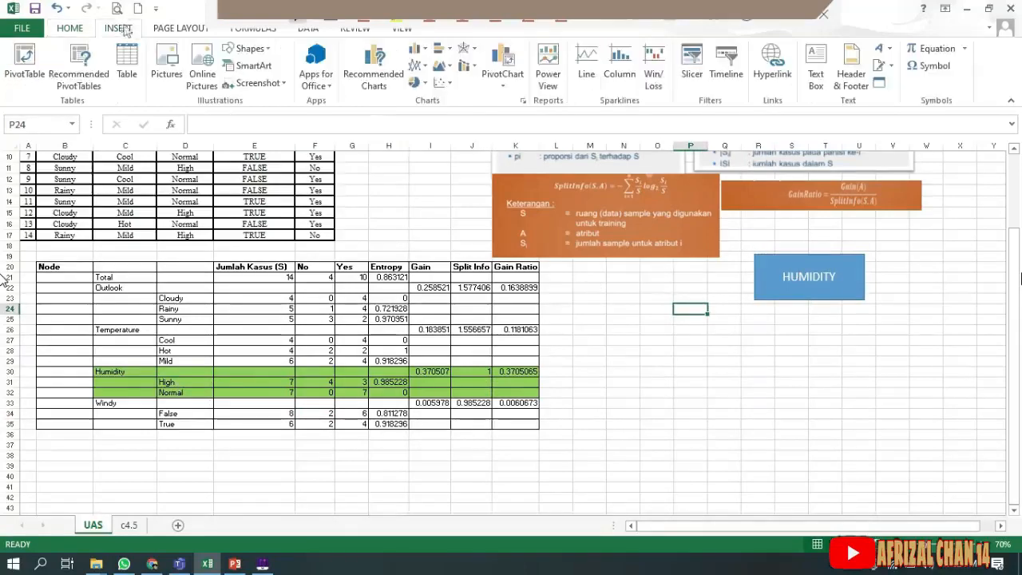
click(247, 48)
click(260, 86)
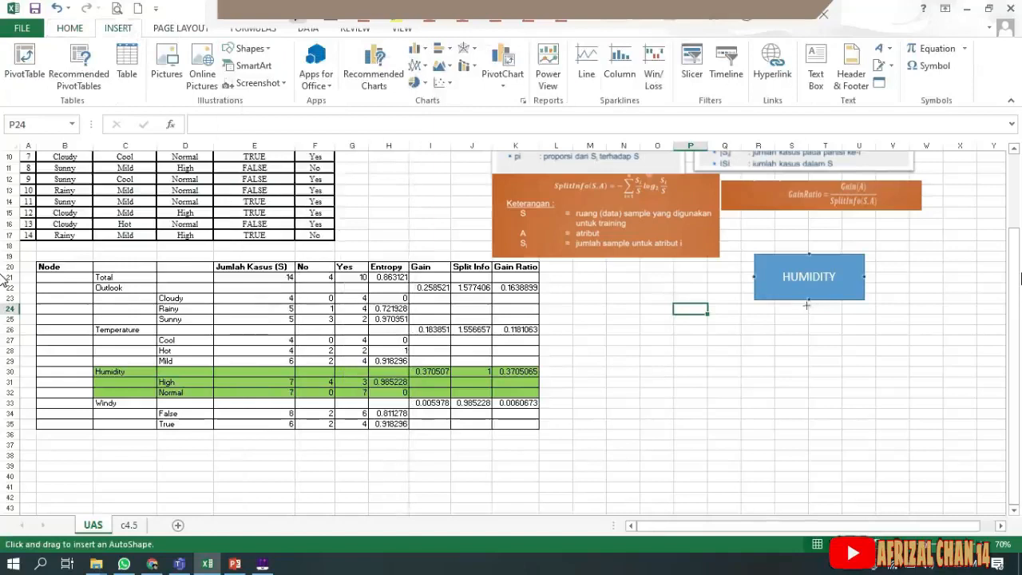
drag(762, 348, 741, 361)
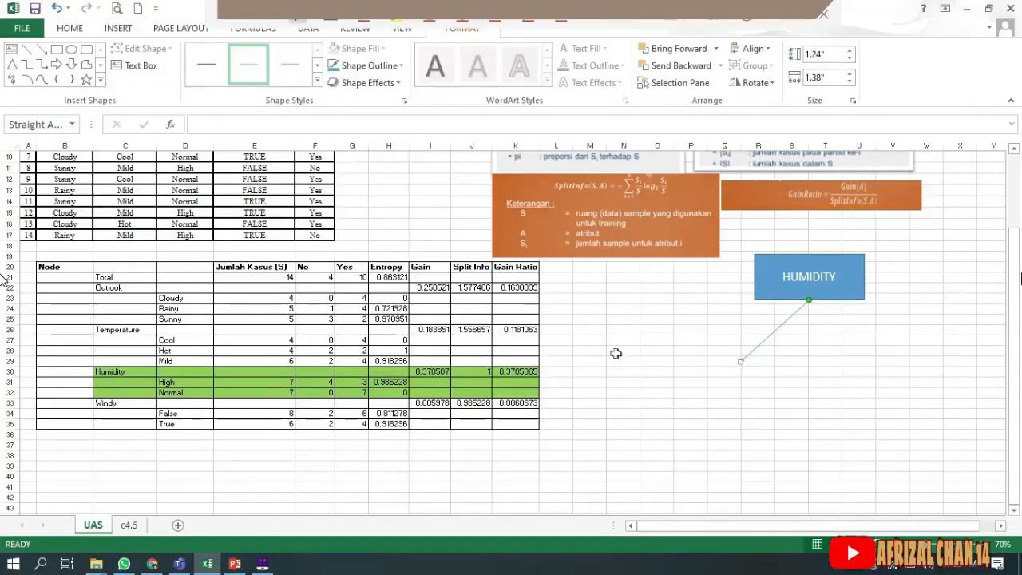
- Add a second arrow from the HUMIDITY rectangle's bottom center down to the right, about 1.6" wide and 1.2" high, ending level with the first
drag(764, 348, 776, 349)
drag(750, 372, 881, 361)
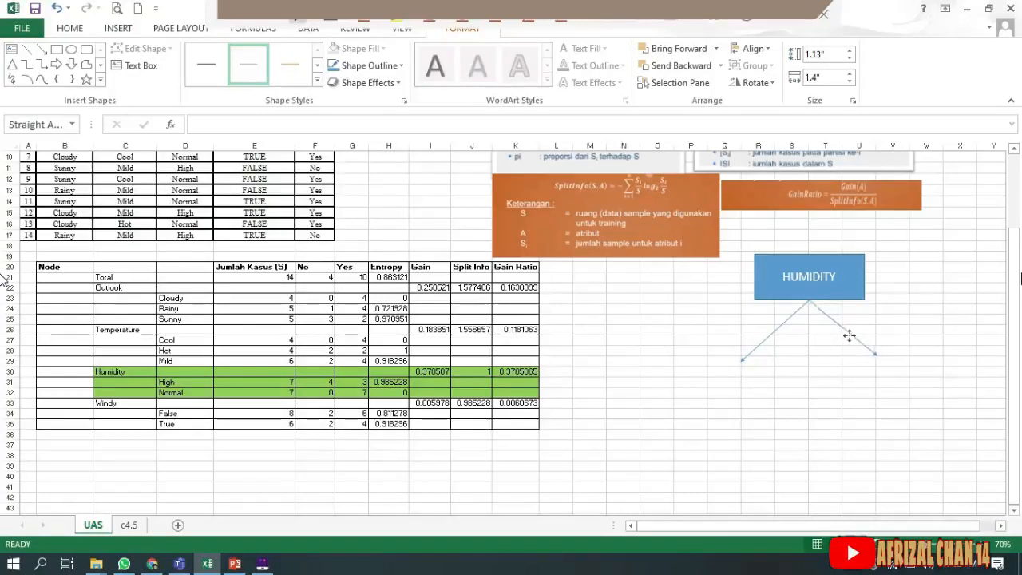
drag(876, 357, 887, 361)
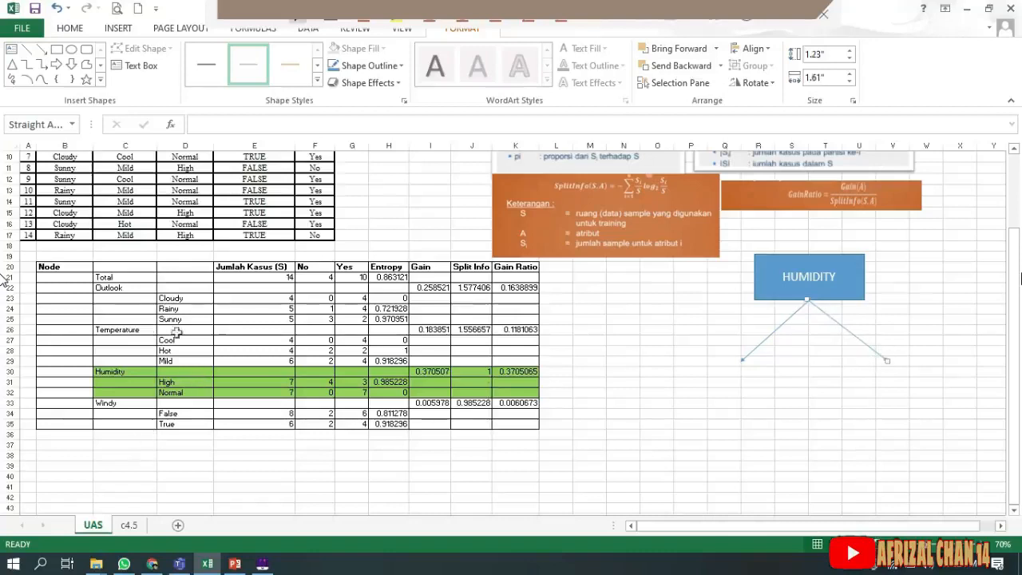
click(927, 330)
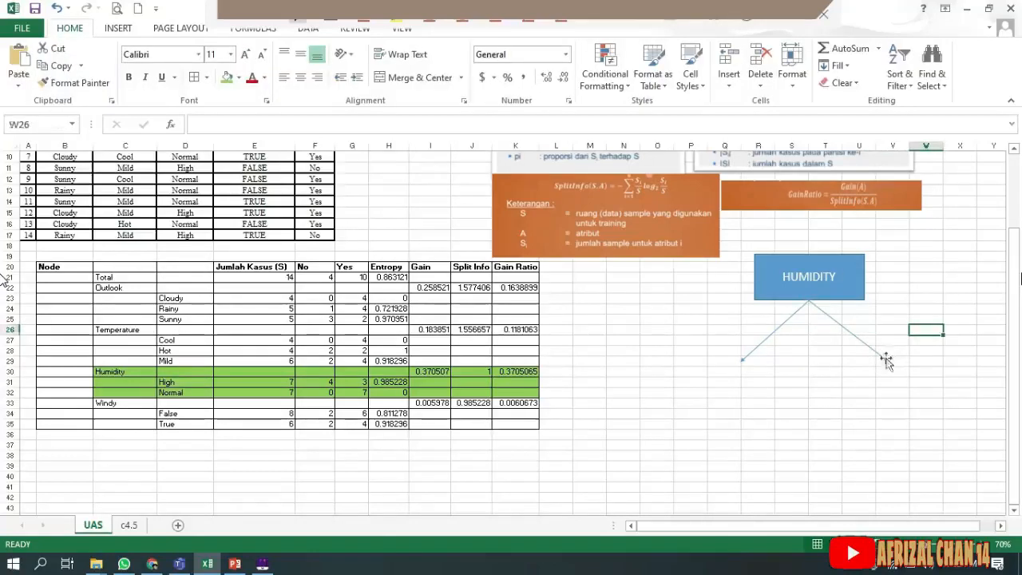
click(886, 360)
drag(887, 362, 885, 364)
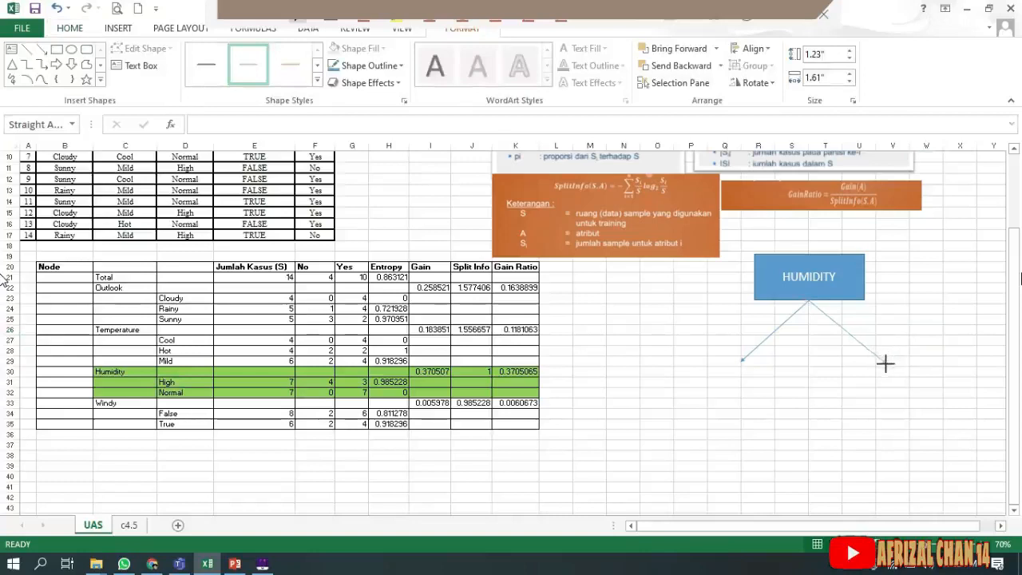
click(836, 357)
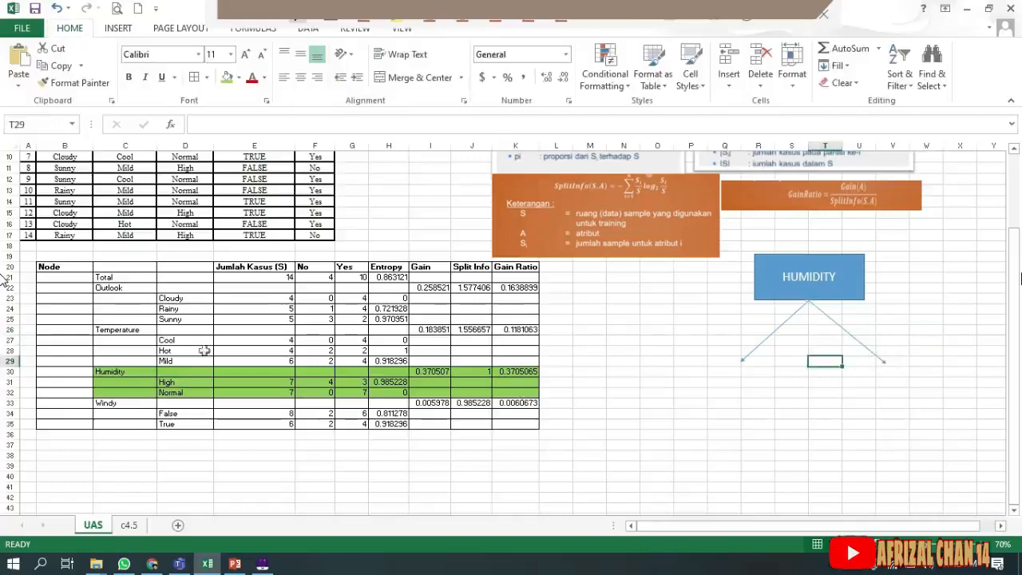
- Draw a rounded rectangle about 1.94" wide and 0.39" high across the left arrow below HUMIDITY
click(170, 391)
click(176, 382)
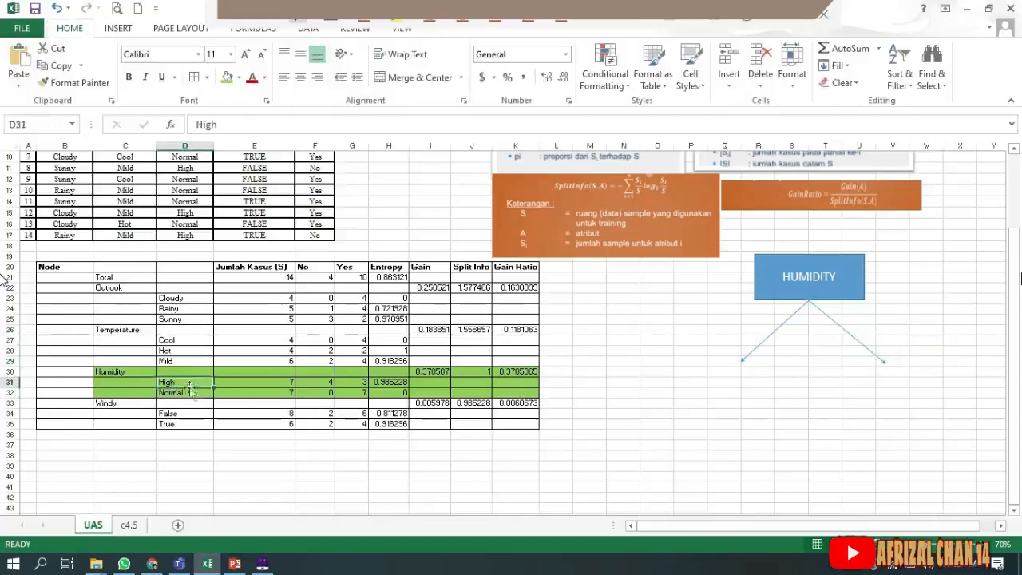
click(118, 28)
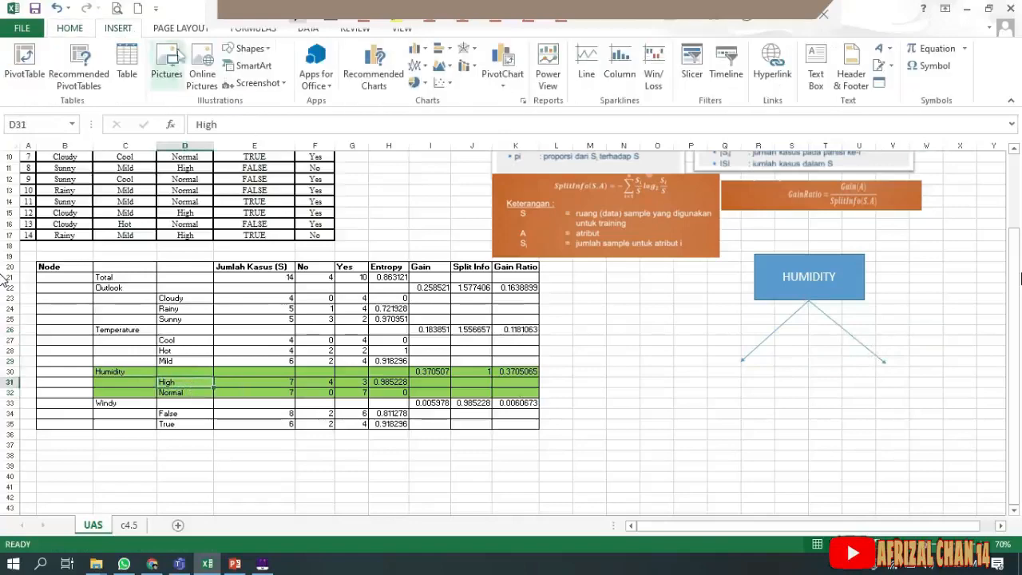
click(247, 48)
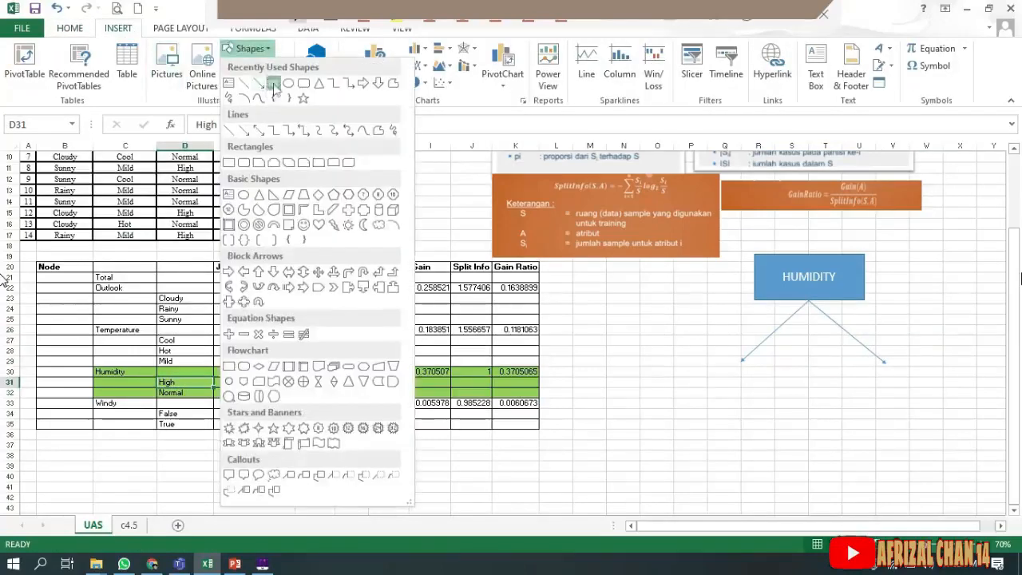
click(258, 83)
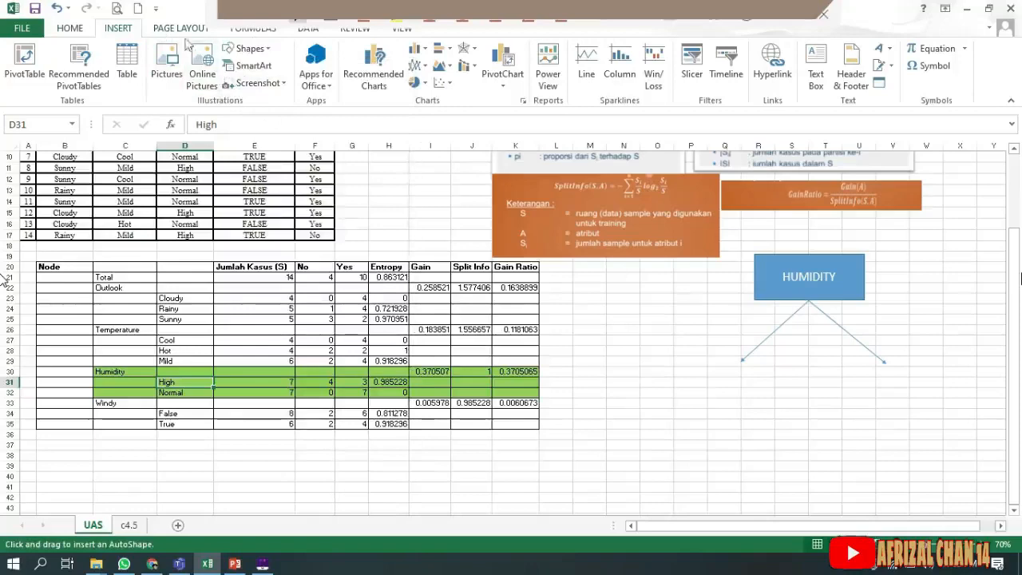
click(248, 47)
click(305, 86)
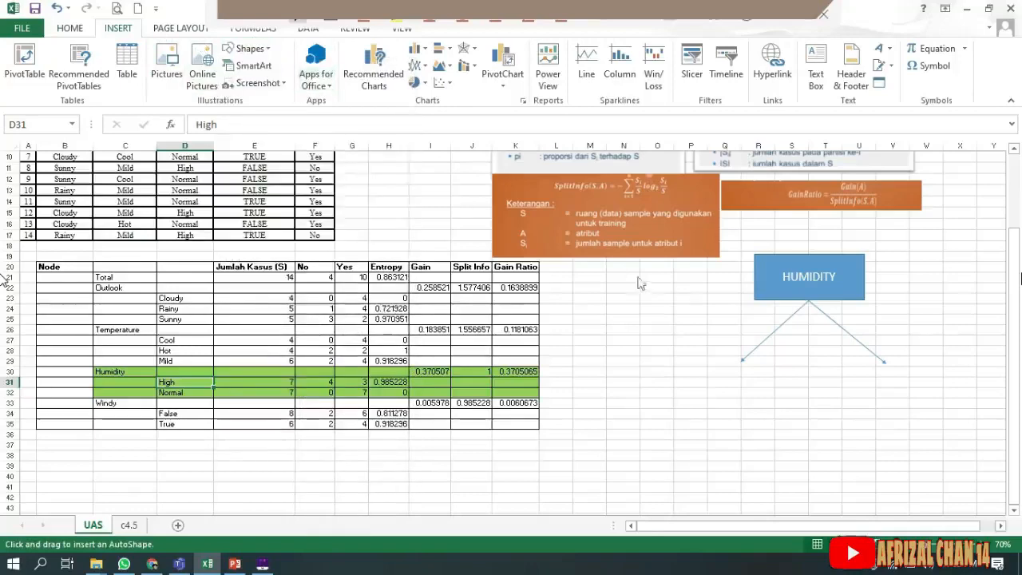
mouse_move(741, 310)
mouse_down()
mouse_move(826, 330)
mouse_move(703, 329)
mouse_up()
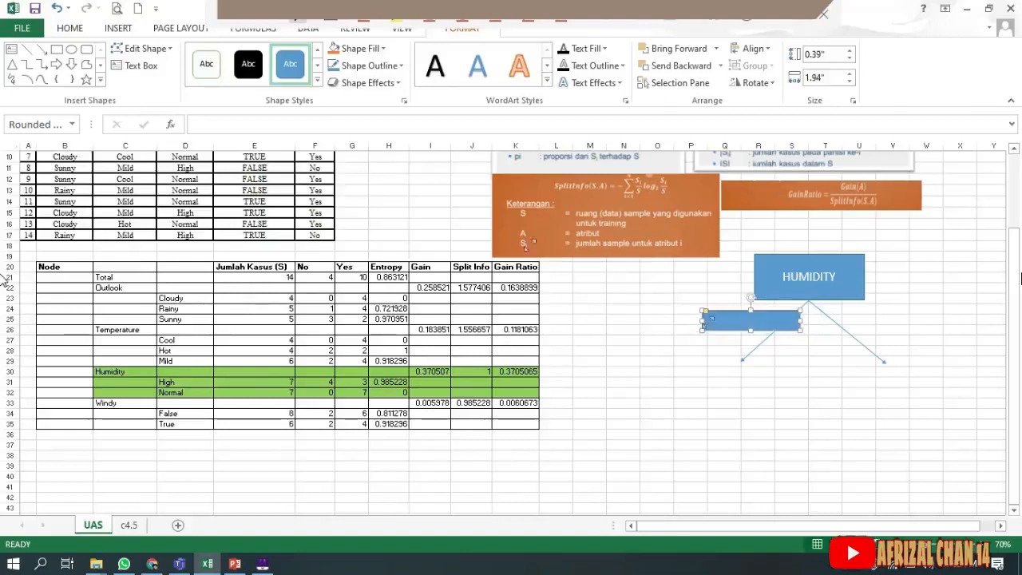
- Give the rounded rectangle the white style with green outline and add a matching one across the right arrow
click(206, 64)
drag(788, 329, 907, 327)
- Extend the tips of both arrows slightly outward and down so they reach further below the rounded rectangles
click(877, 360)
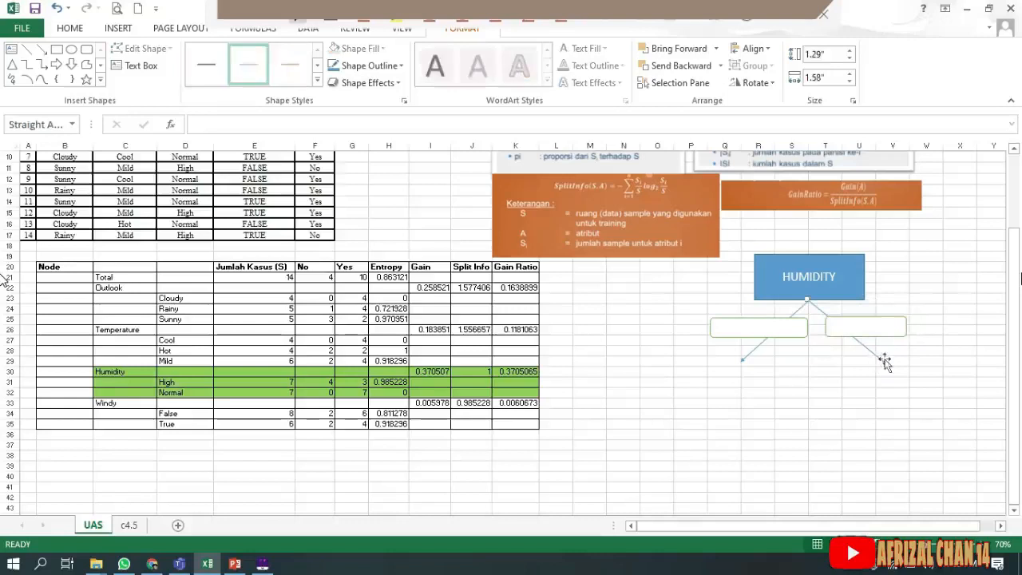
drag(884, 364, 900, 369)
click(741, 362)
drag(733, 367, 727, 364)
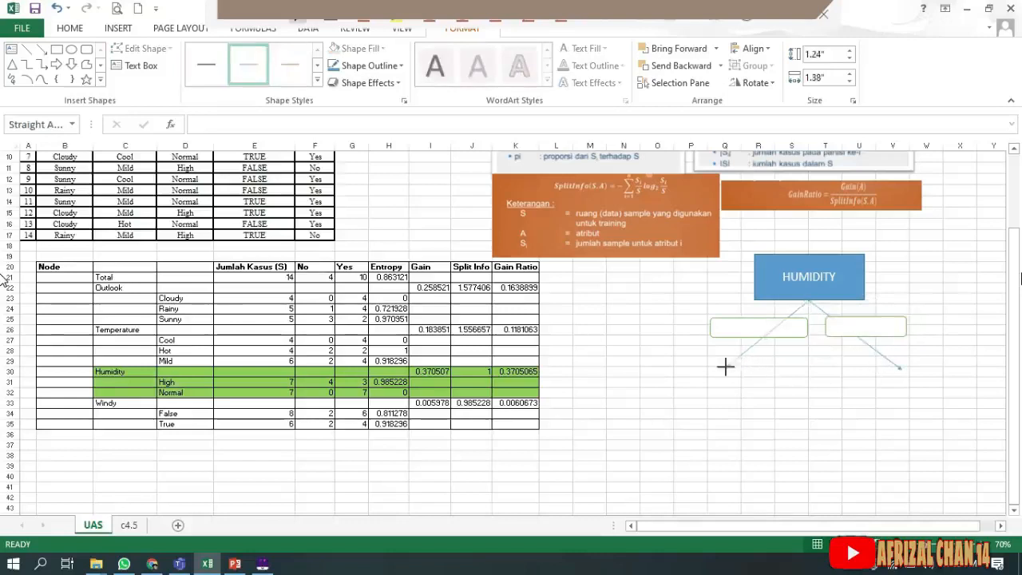
- Label the rounded rectangle on the left arrow HIGH, with the text centered horizontally
click(758, 324)
right_click(757, 324)
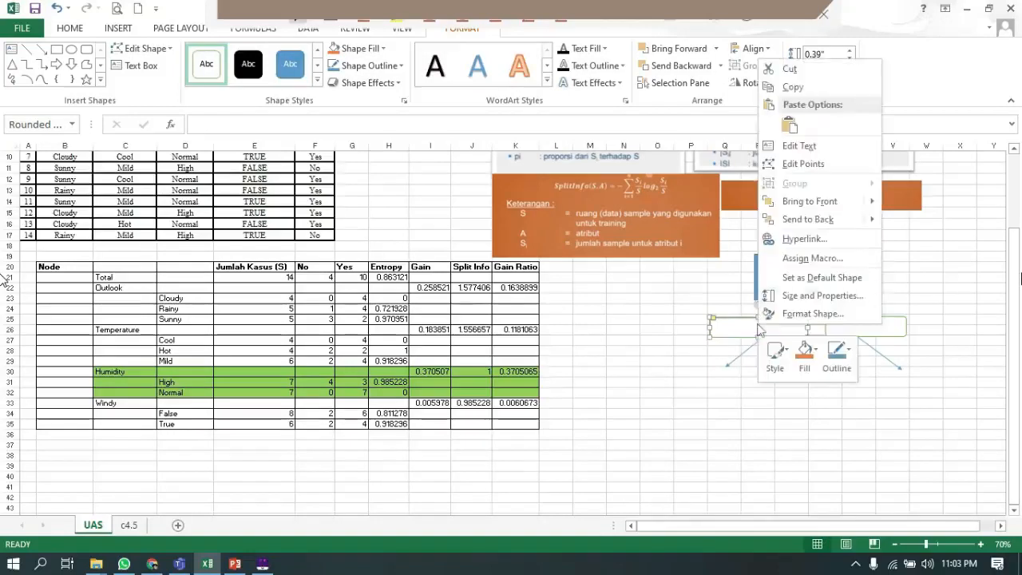
click(853, 145)
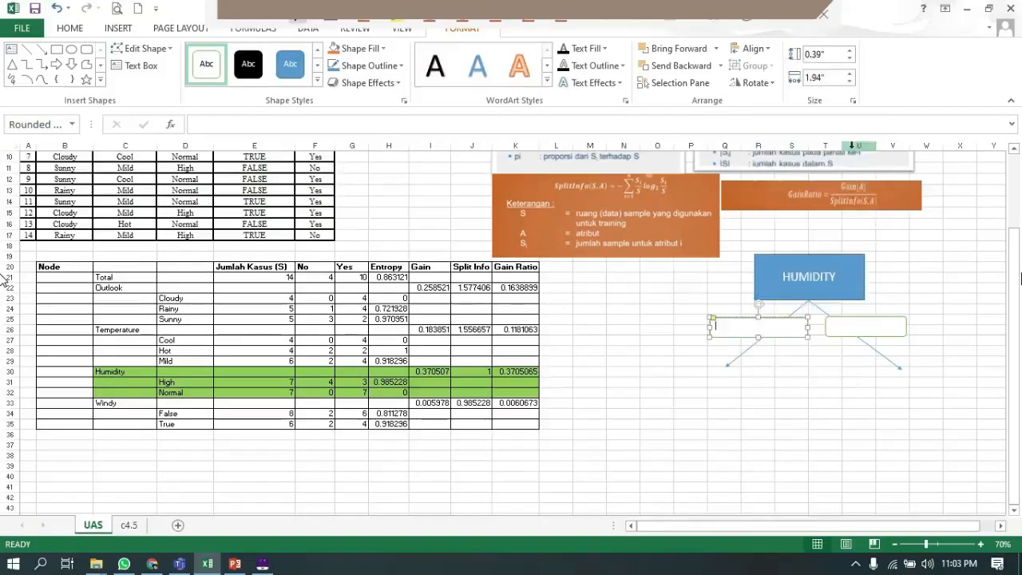
text(HIGH)
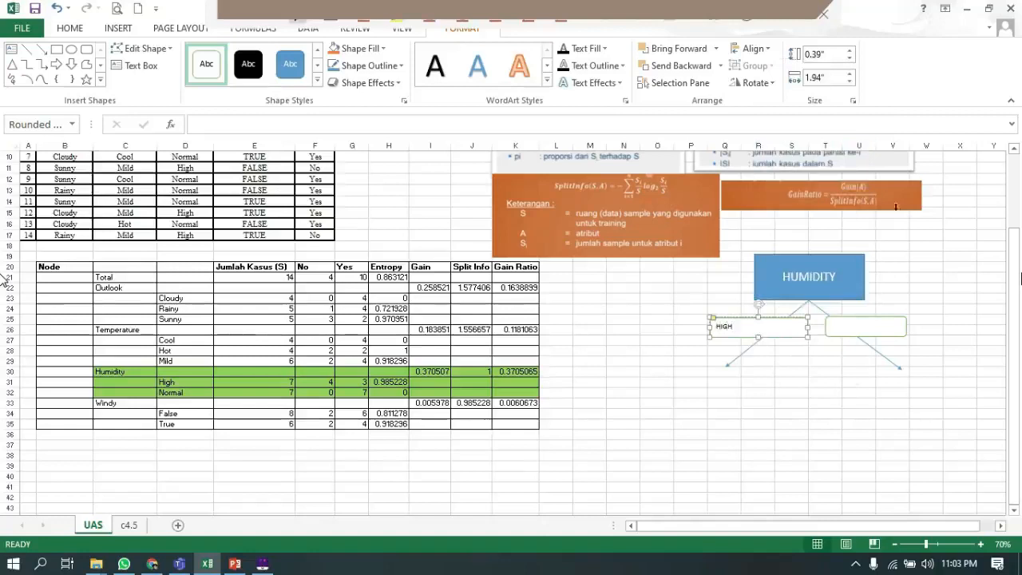
key(ctrl+e)
click(757, 318)
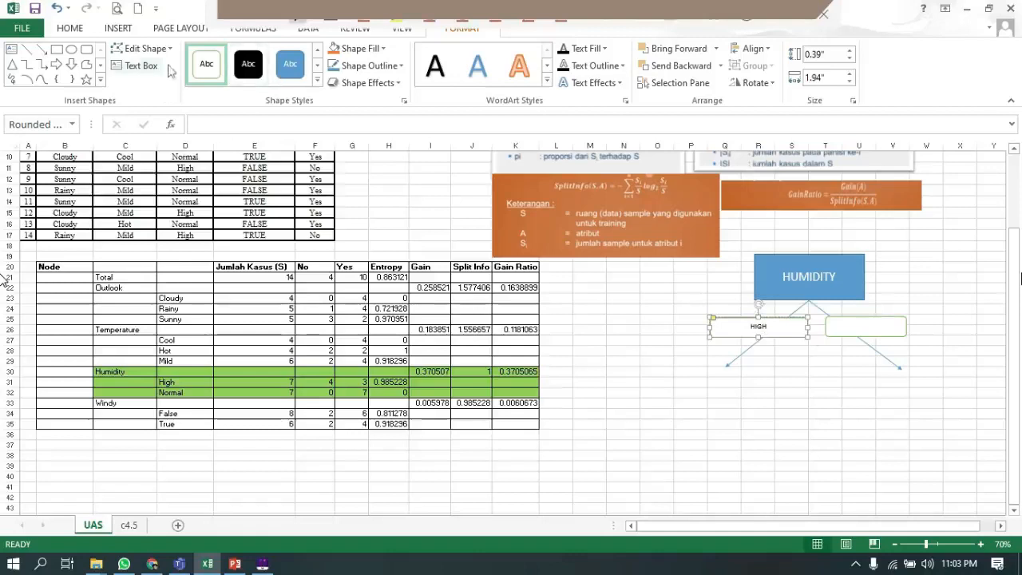
- Enlarge the font of the HIGH label to 16
click(70, 29)
click(245, 55)
click(245, 55)
click(245, 55)
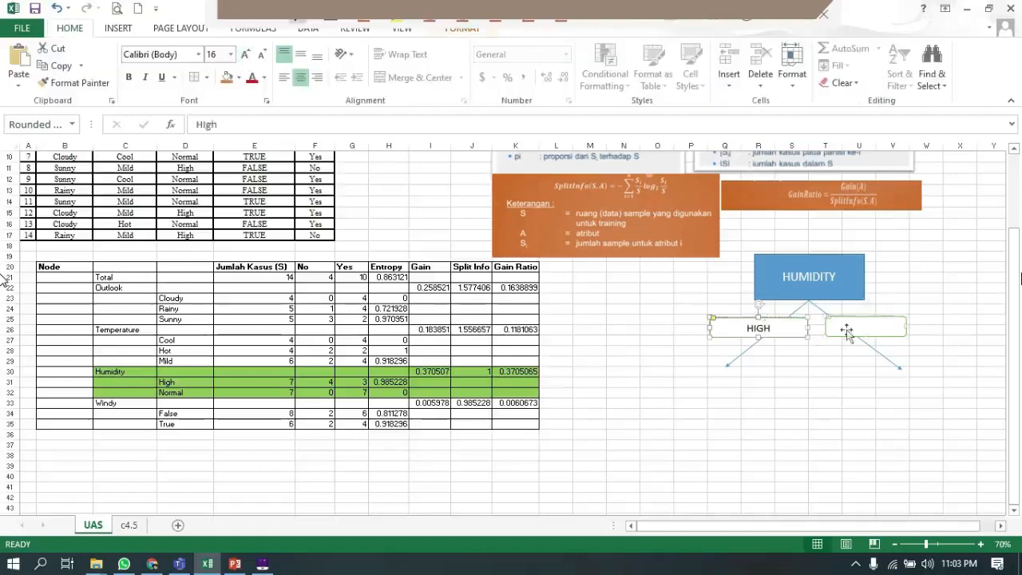
- Label the rounded rectangle on the right arrow NORMAL, centered horizontally, with font size 16
click(846, 329)
right_click(847, 329)
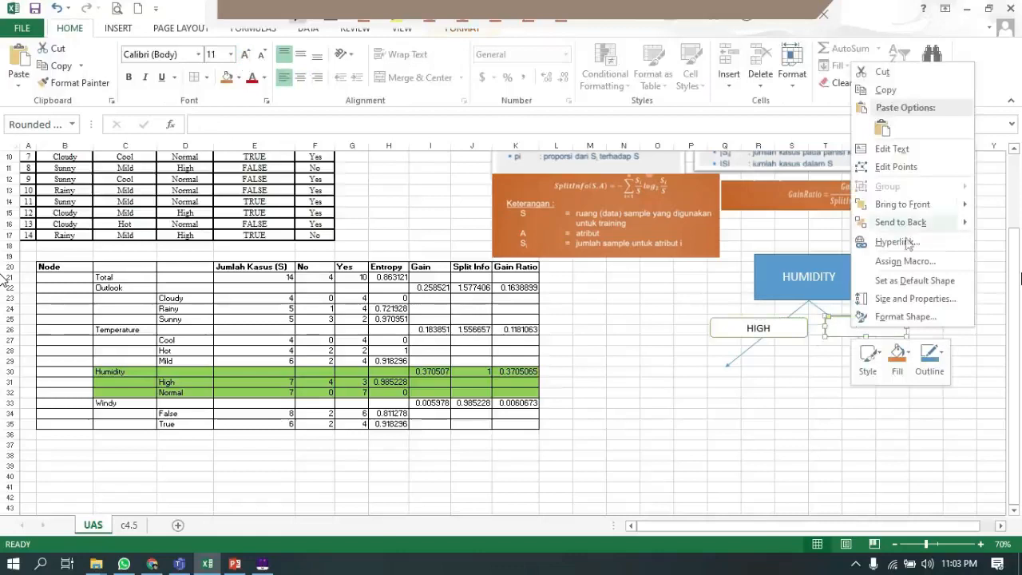
click(940, 149)
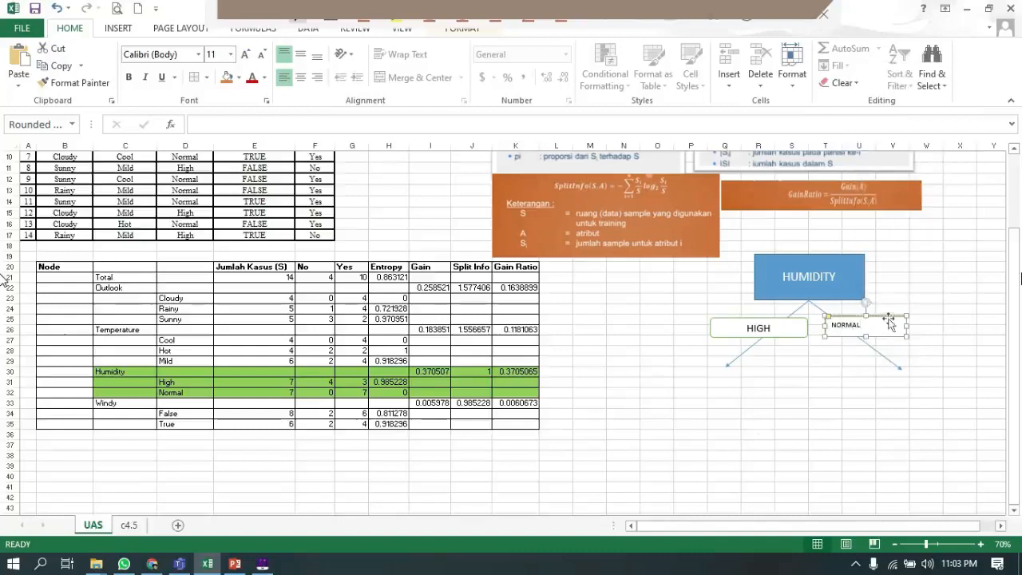
key(ctrl+e)
click(246, 55)
click(246, 54)
click(246, 54)
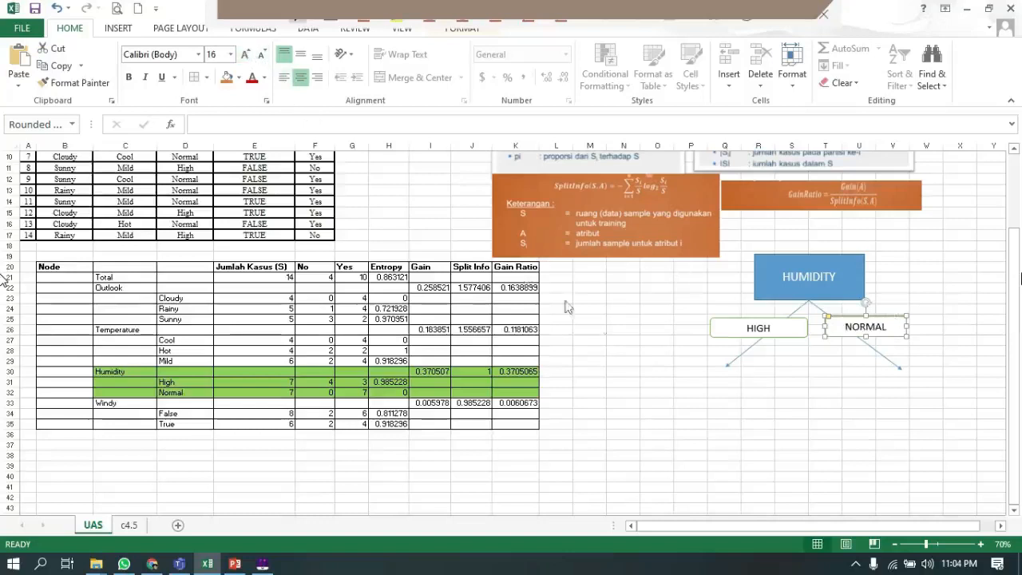
- Move the NORMAL and HIGH boxes slightly down along their arrows so they sit level with each other
click(659, 343)
click(893, 337)
drag(893, 337, 890, 344)
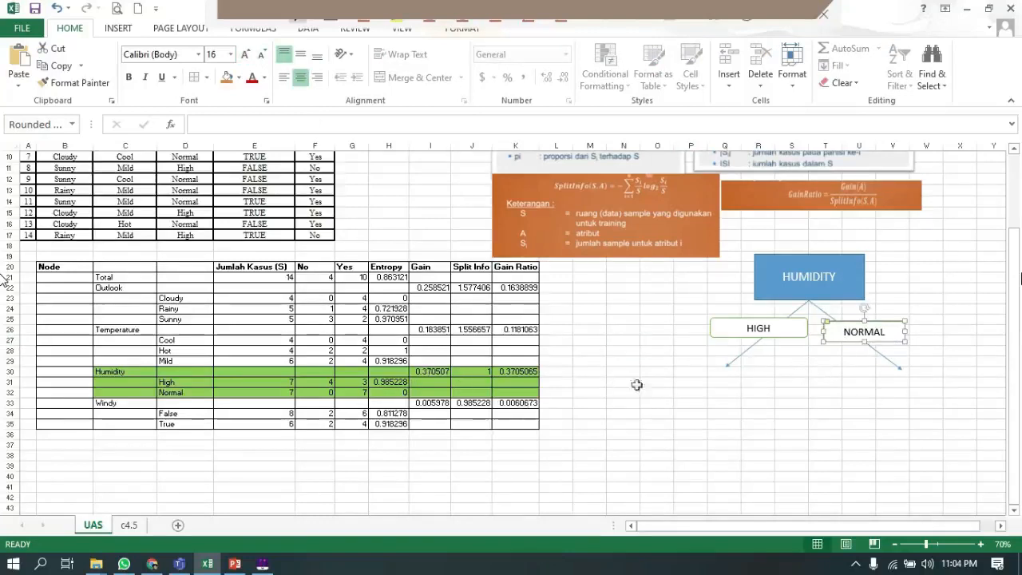
drag(751, 336, 753, 339)
click(752, 341)
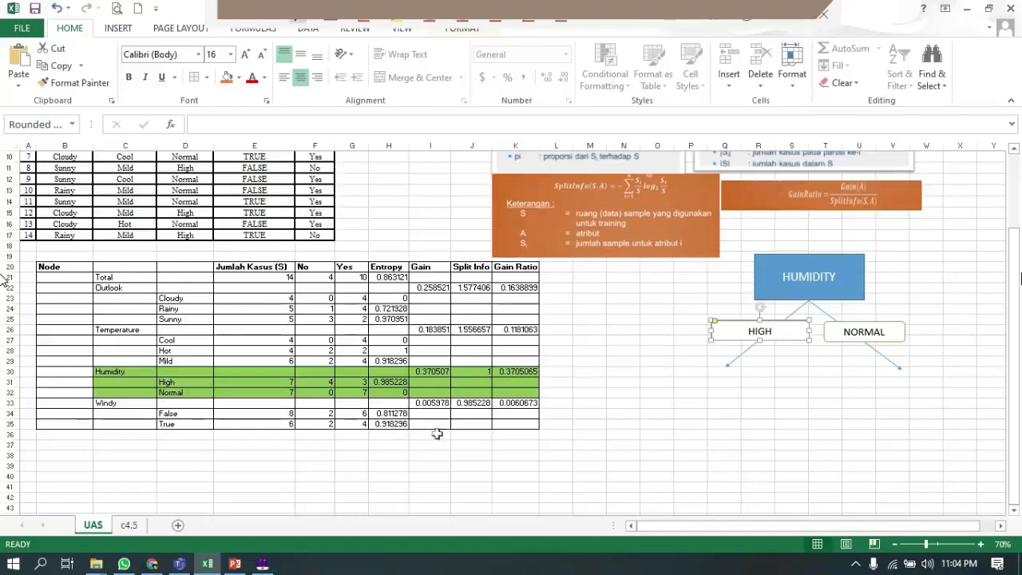
- Examine the entropy and the No and Yes counts of the Humidity Normal row to decide that branch's outcome
click(397, 392)
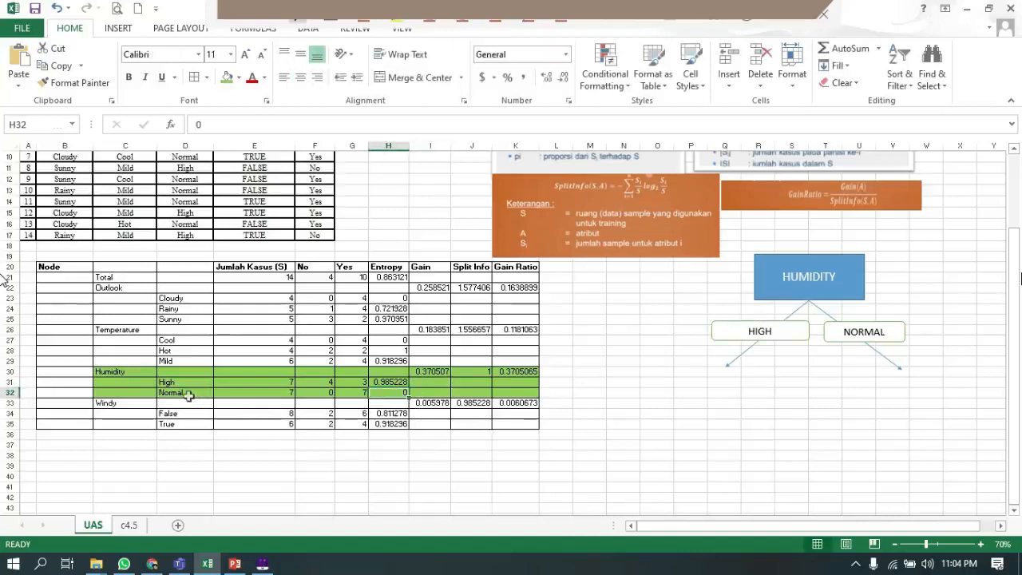
click(189, 395)
click(392, 394)
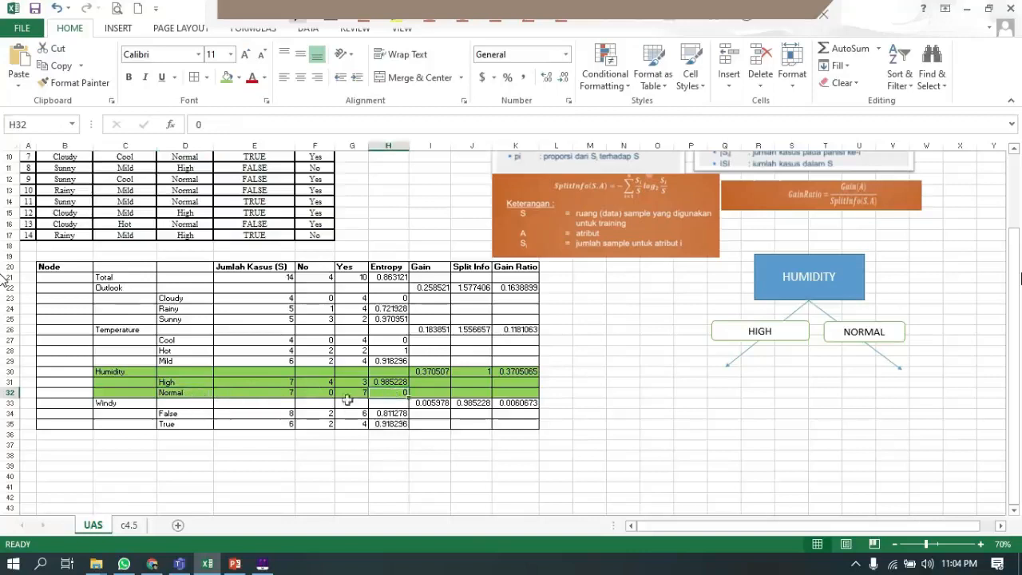
click(349, 393)
click(318, 391)
click(343, 393)
click(327, 391)
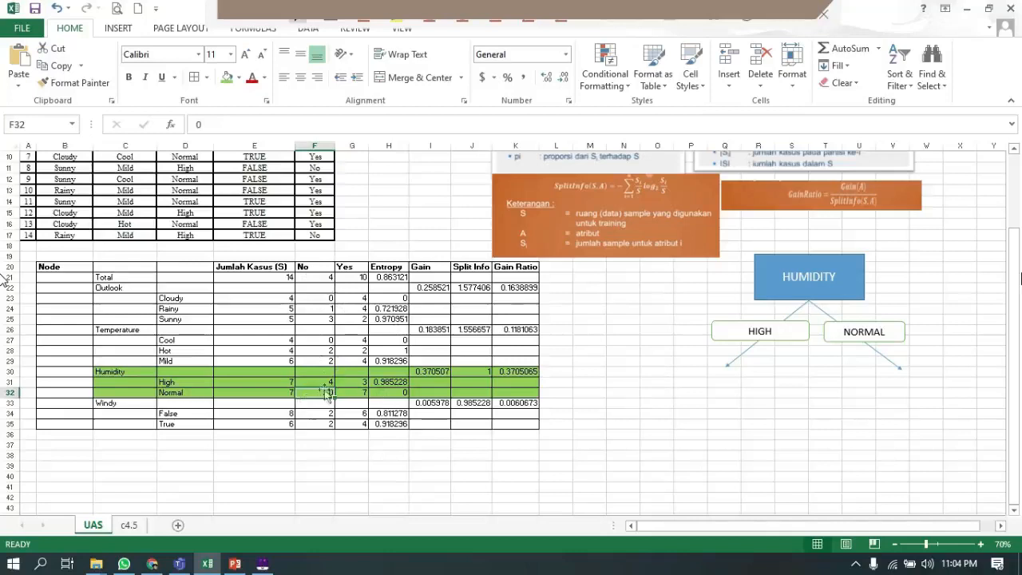
click(904, 381)
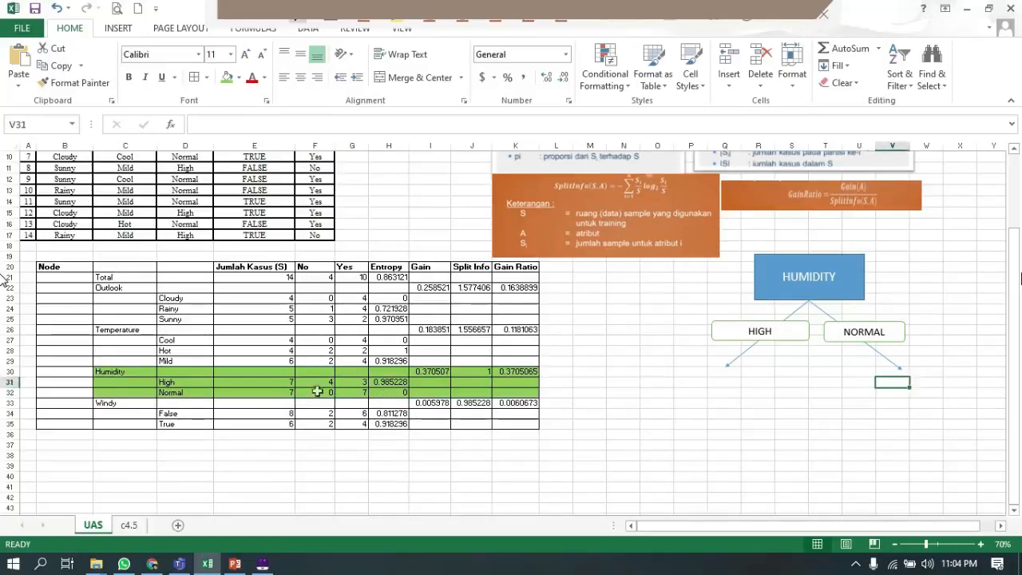
click(320, 394)
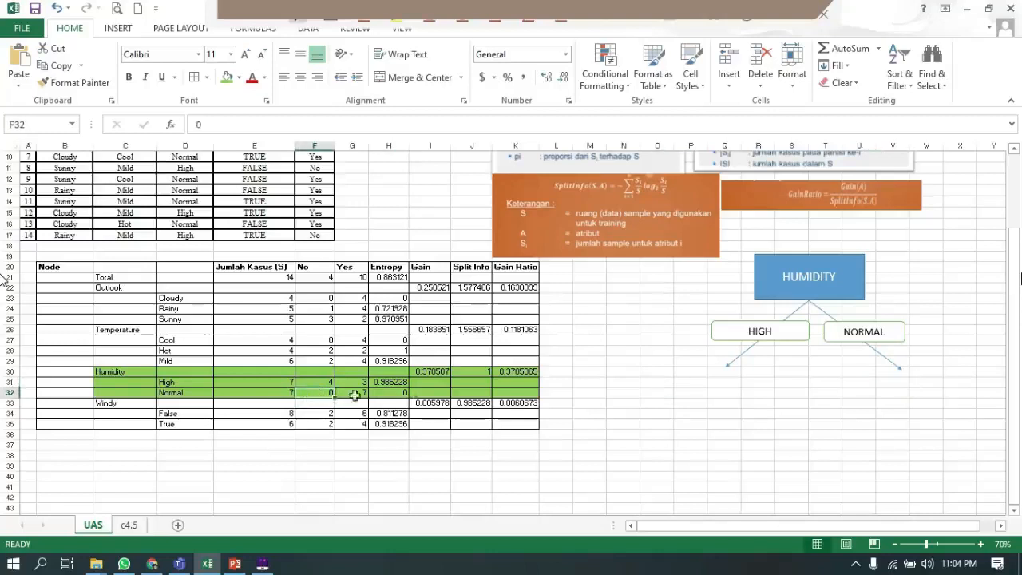
click(356, 393)
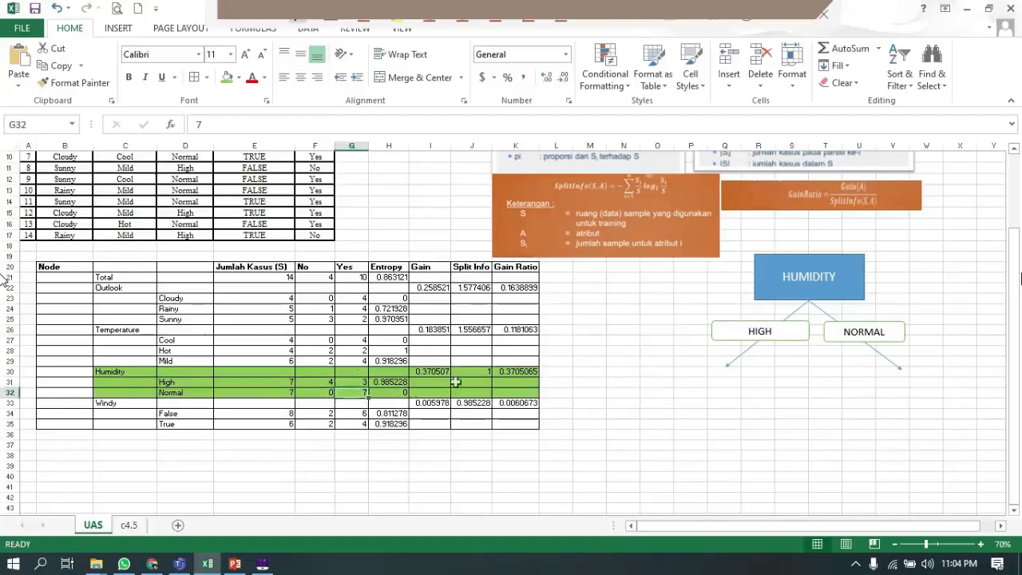
click(871, 371)
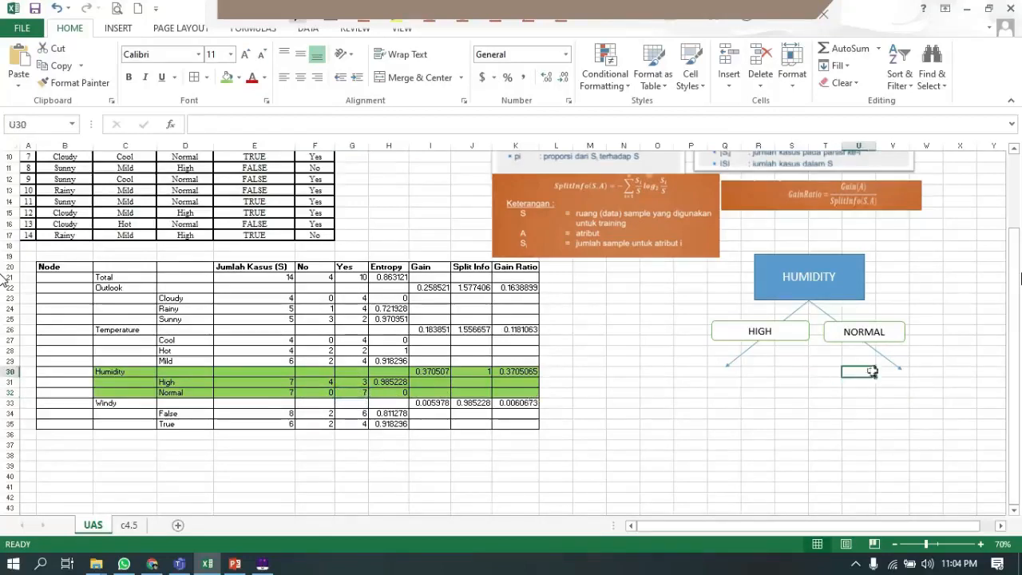
click(915, 369)
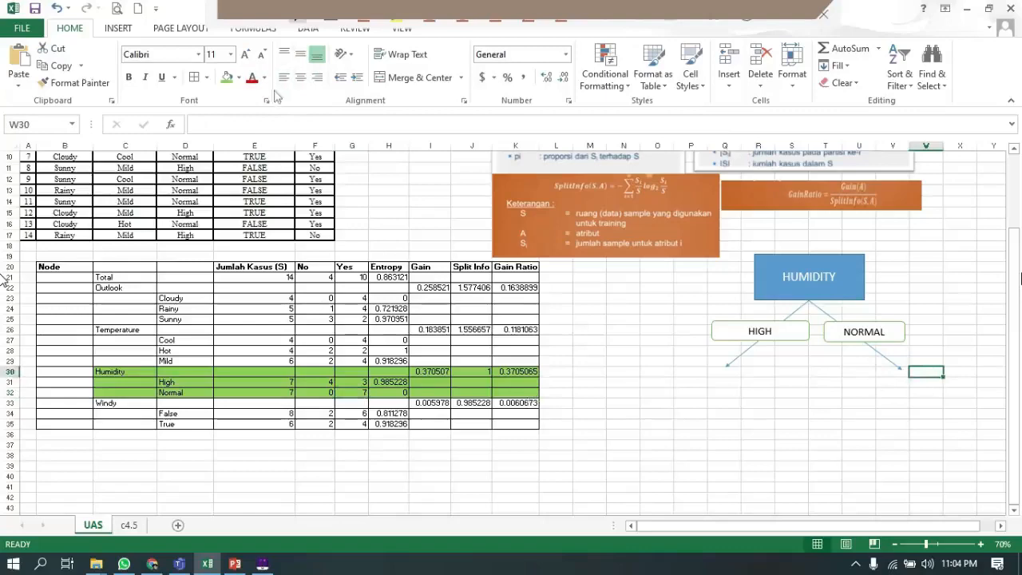
- Draw an oval about 1.55" wide and 1.06" high at the tip of the arrow under NORMAL
click(132, 31)
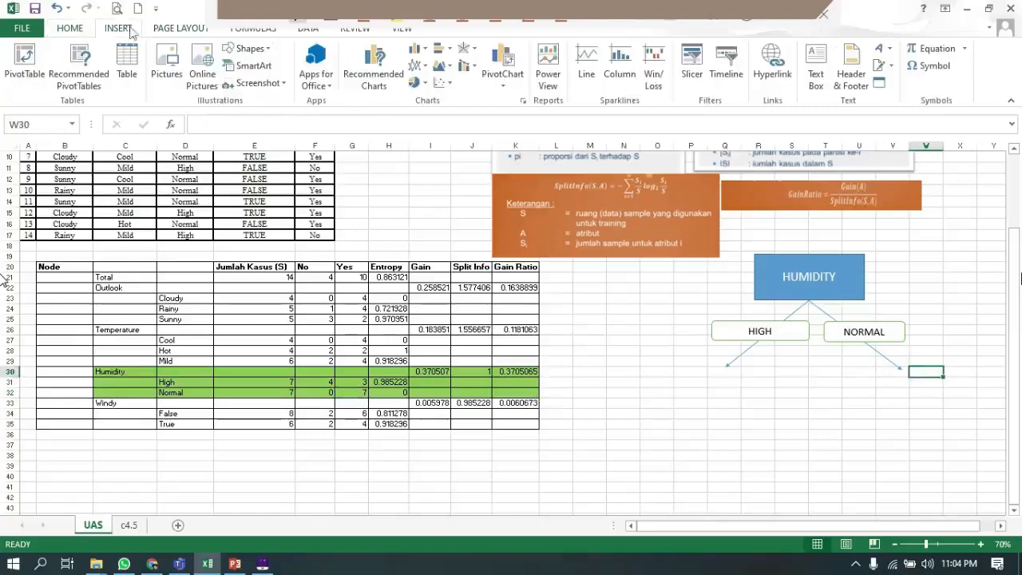
click(245, 48)
click(289, 84)
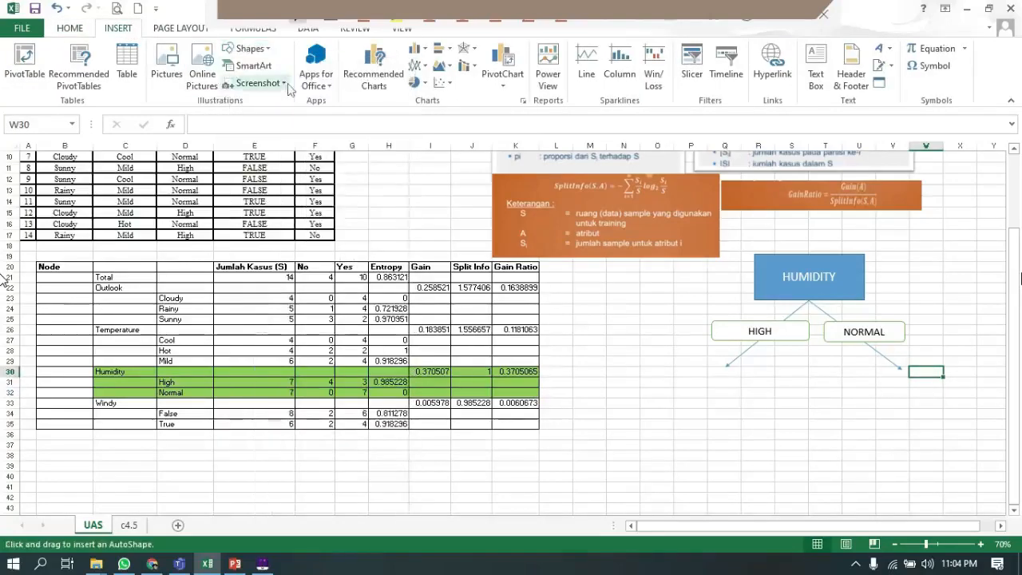
mouse_move(924, 367)
mouse_down()
mouse_move(842, 436)
mouse_move(841, 414)
mouse_move(939, 398)
mouse_up()
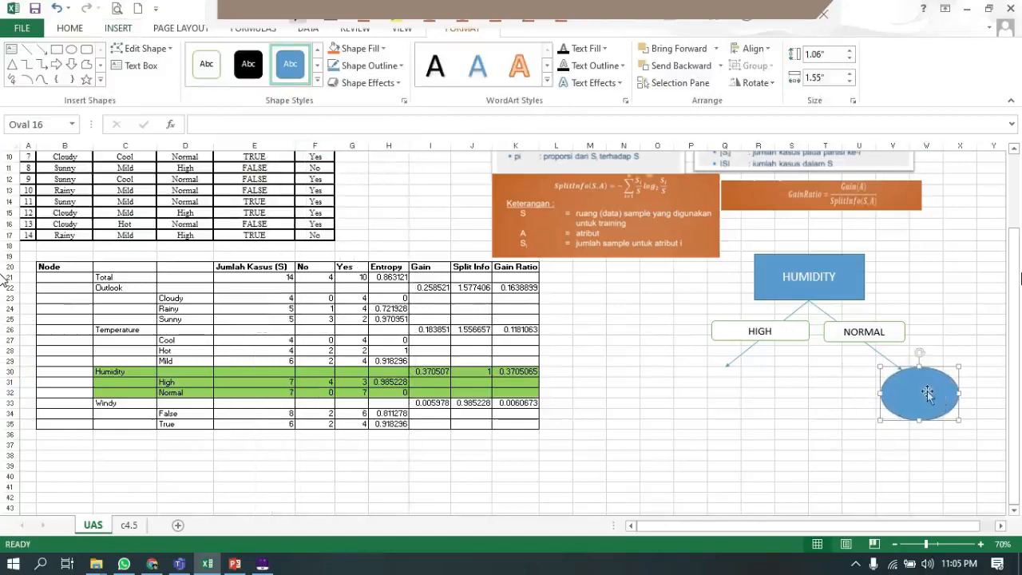
- Open the oval below NORMAL for text entry and apply a solid green shape style to it
right_click(926, 389)
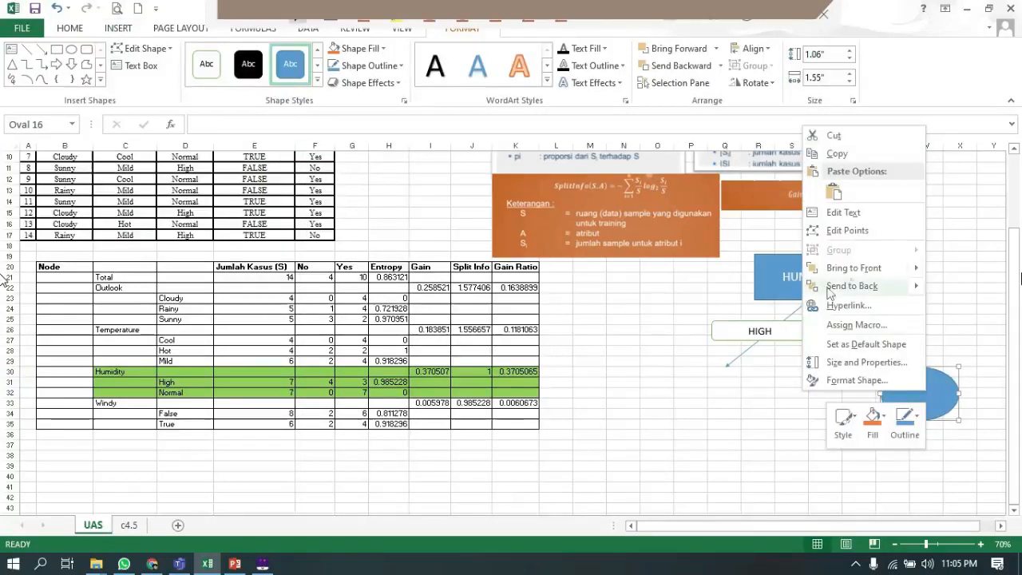
click(870, 214)
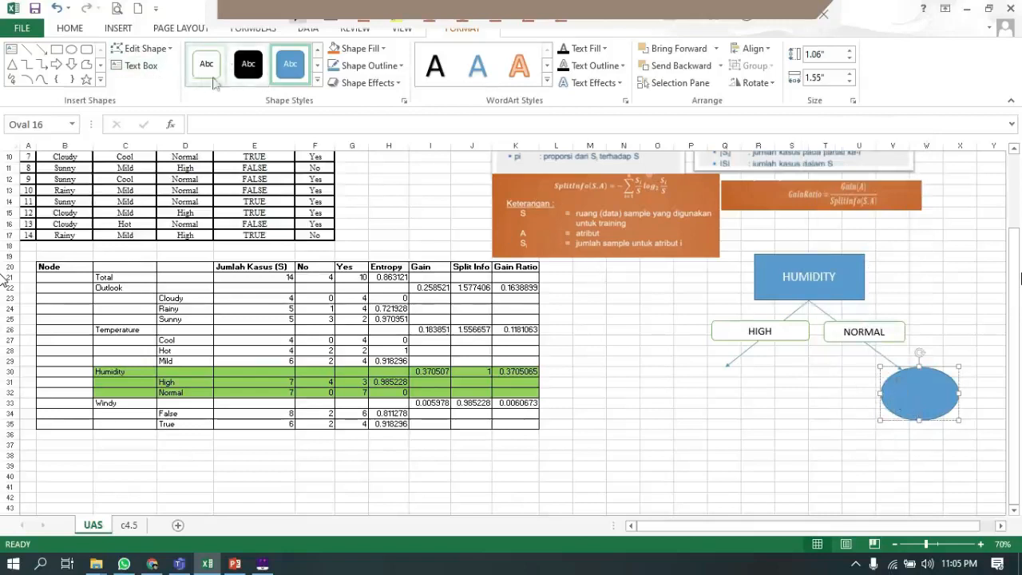
click(317, 80)
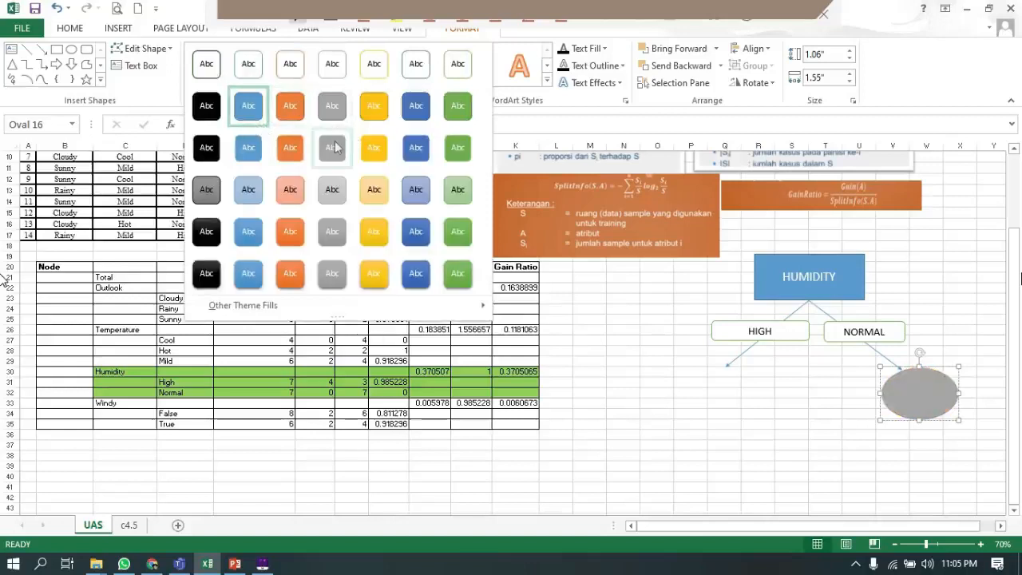
click(458, 150)
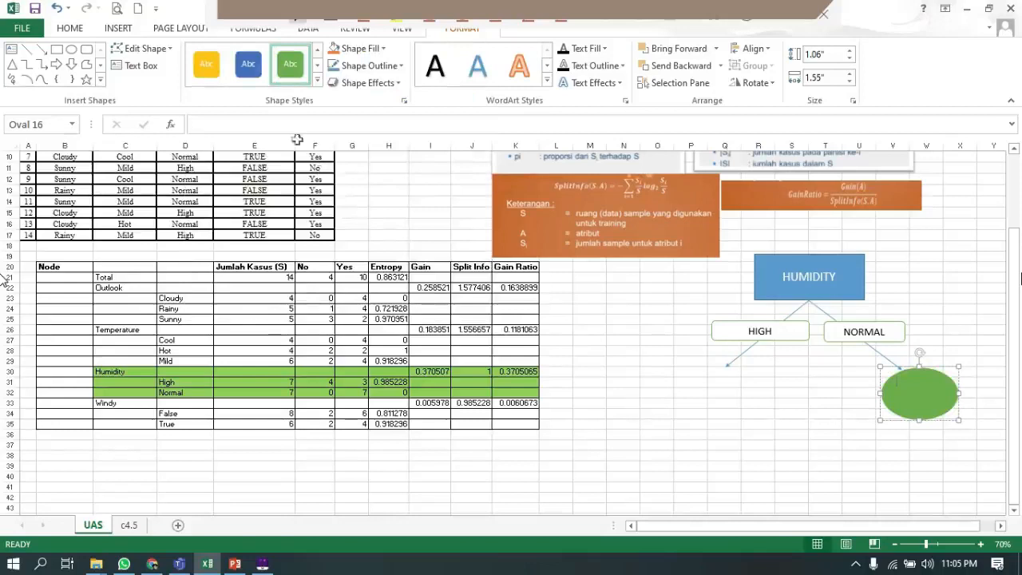
- Center the text of the green oval horizontally and align it to the middle vertically
click(79, 31)
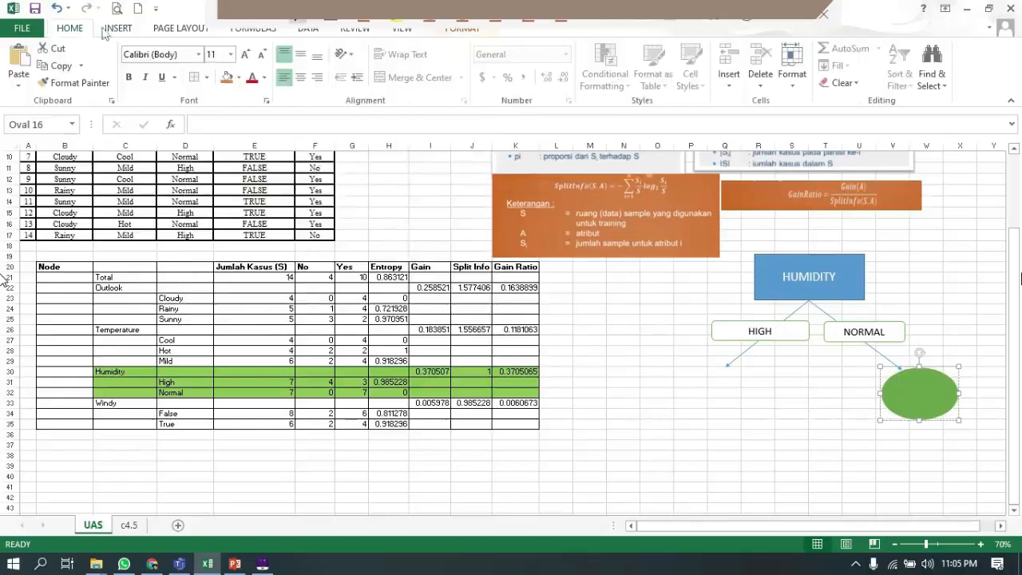
click(302, 76)
click(300, 53)
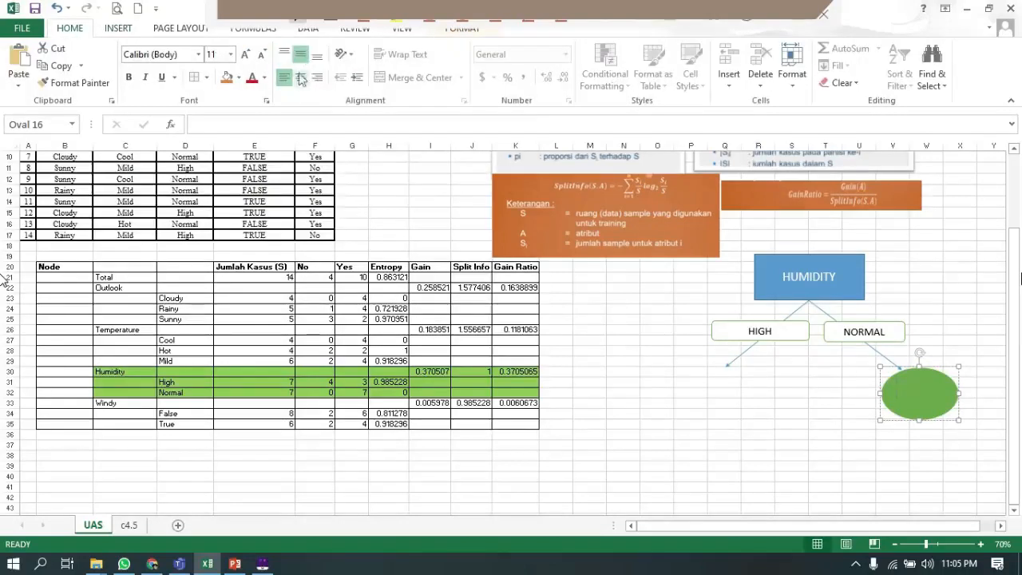
- Set the font size to 14 for the green oval below NORMAL and label it YES
click(247, 56)
right_click(918, 394)
key(Escape)
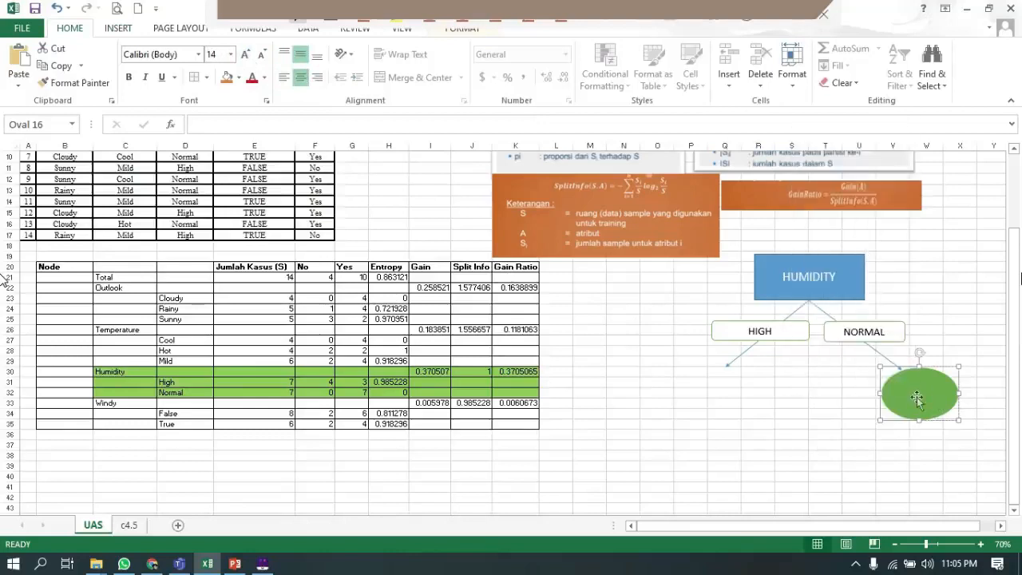
text(YES)
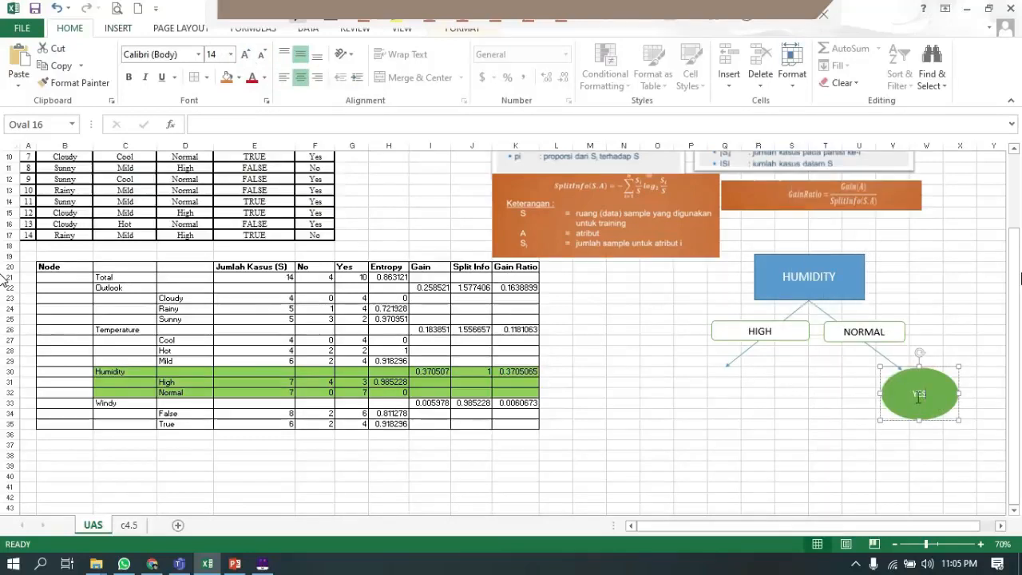
click(833, 389)
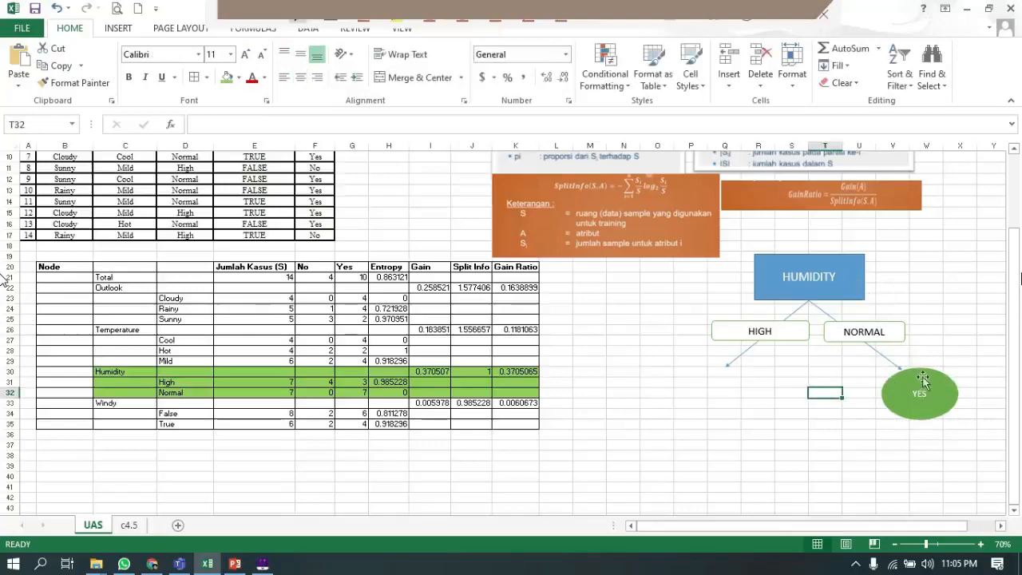
- Examine the entropy of the Humidity High row to decide what follows the HIGH branch's arrow
scroll(942, 419, down, 2)
scroll(935, 415, up, 2)
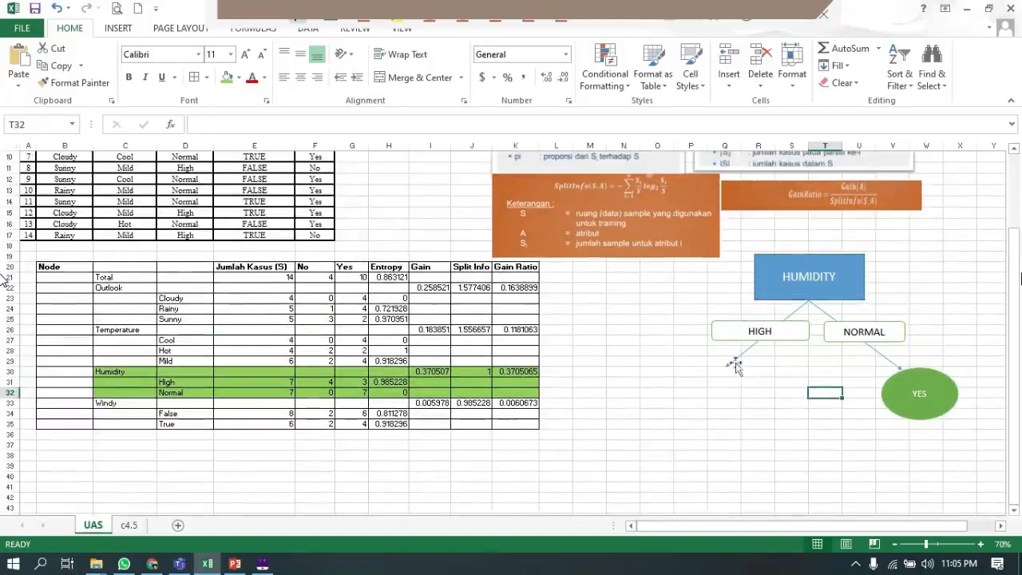
click(711, 404)
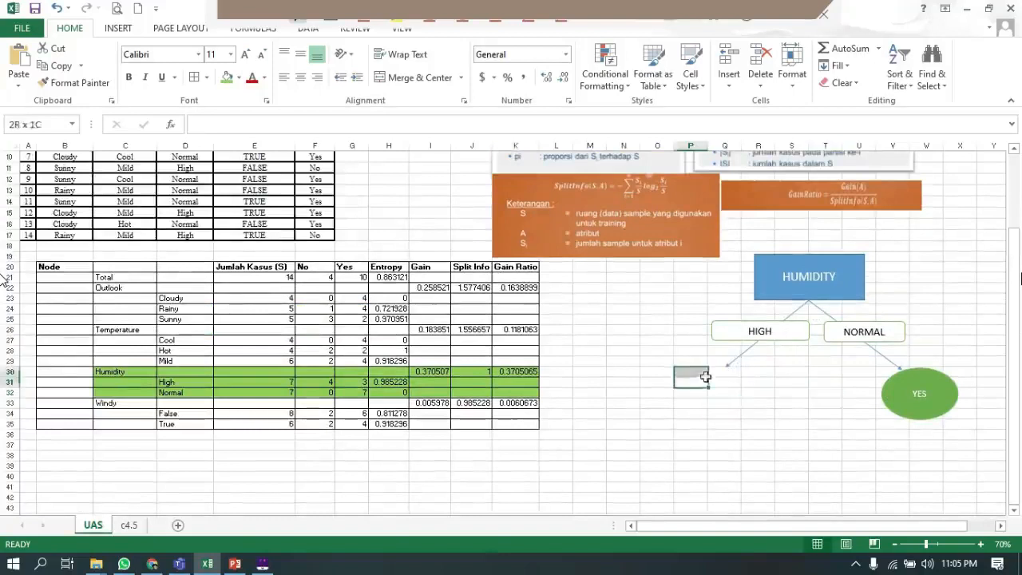
click(662, 392)
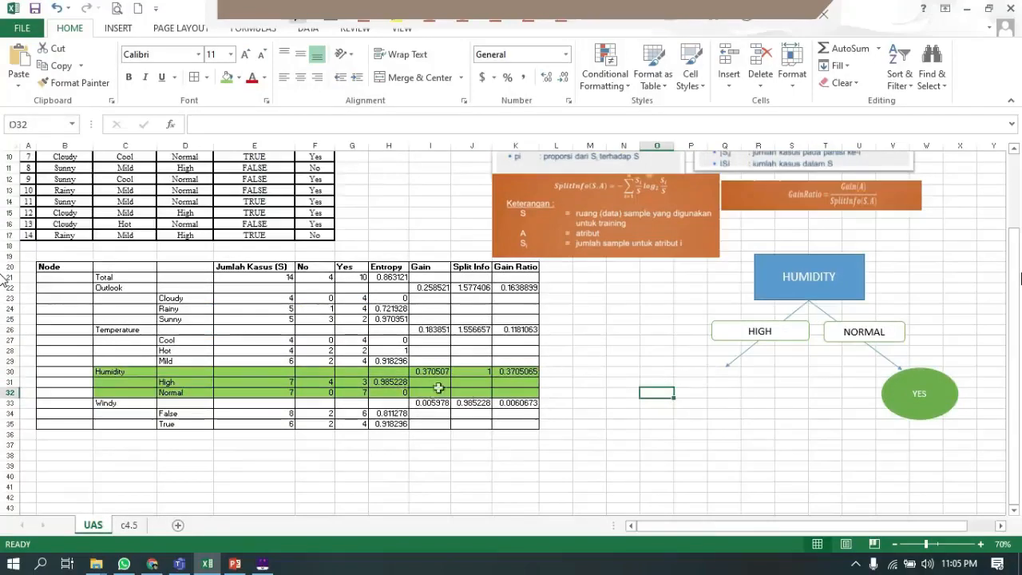
click(403, 382)
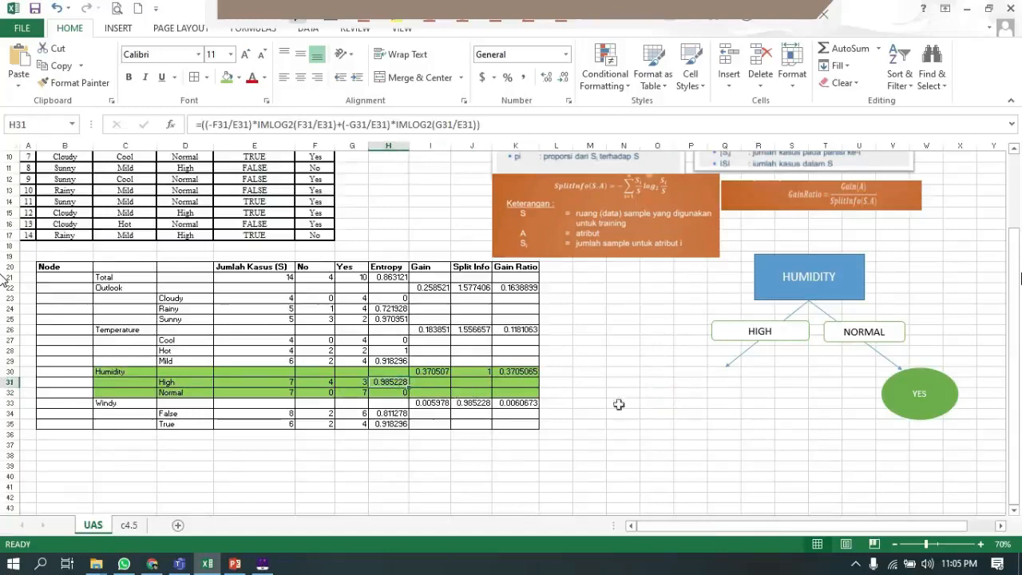
click(692, 379)
click(750, 380)
click(685, 371)
click(755, 372)
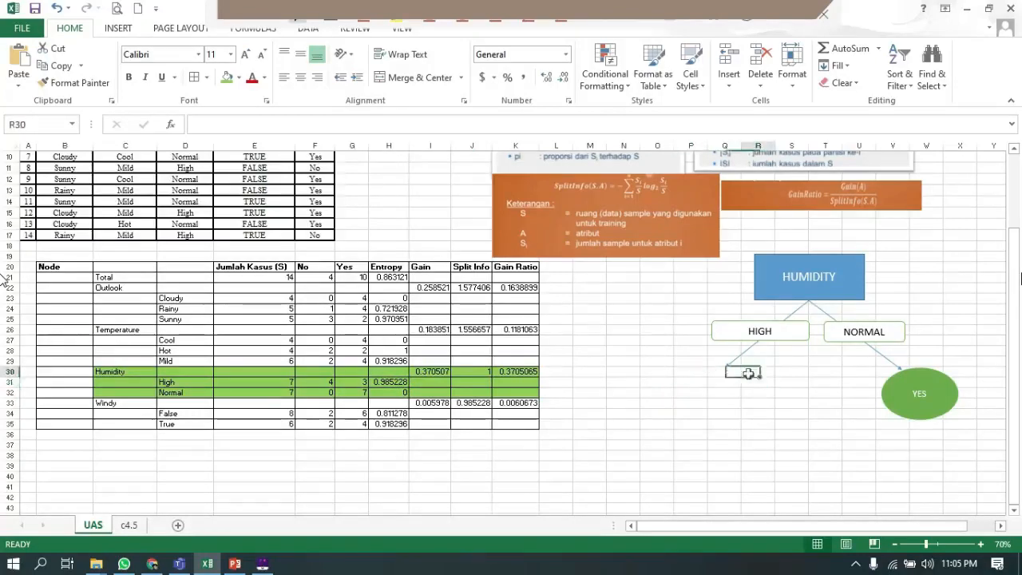
click(648, 381)
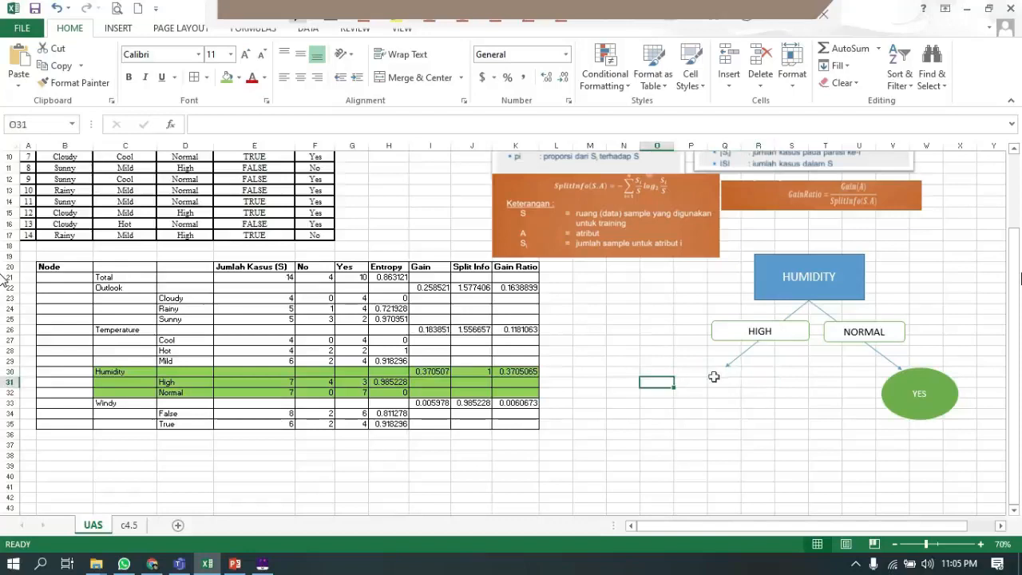
click(730, 374)
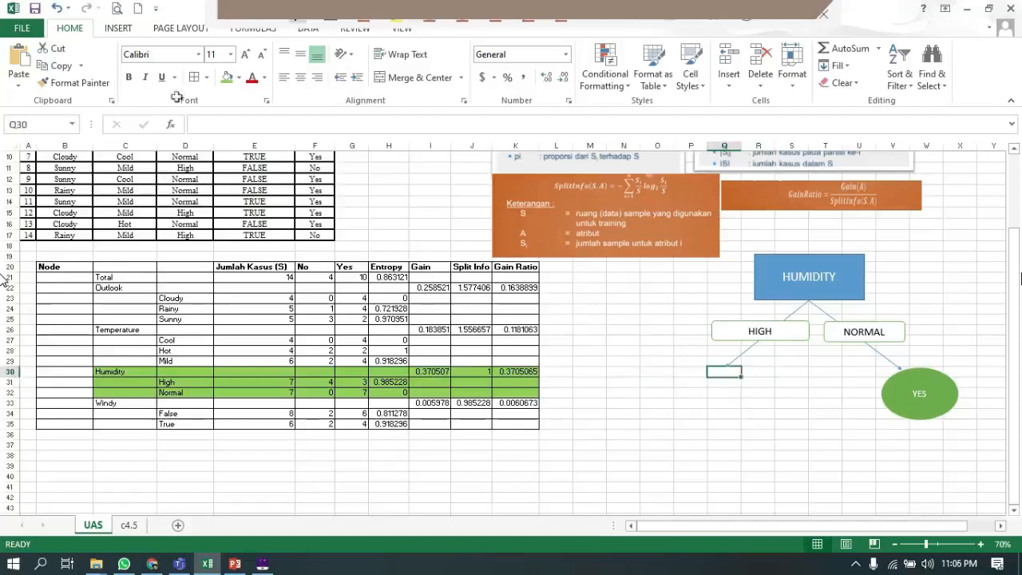
- Draw a rectangle about 2.19" wide and 1.13" high at the tip of the arrow under HIGH
click(118, 28)
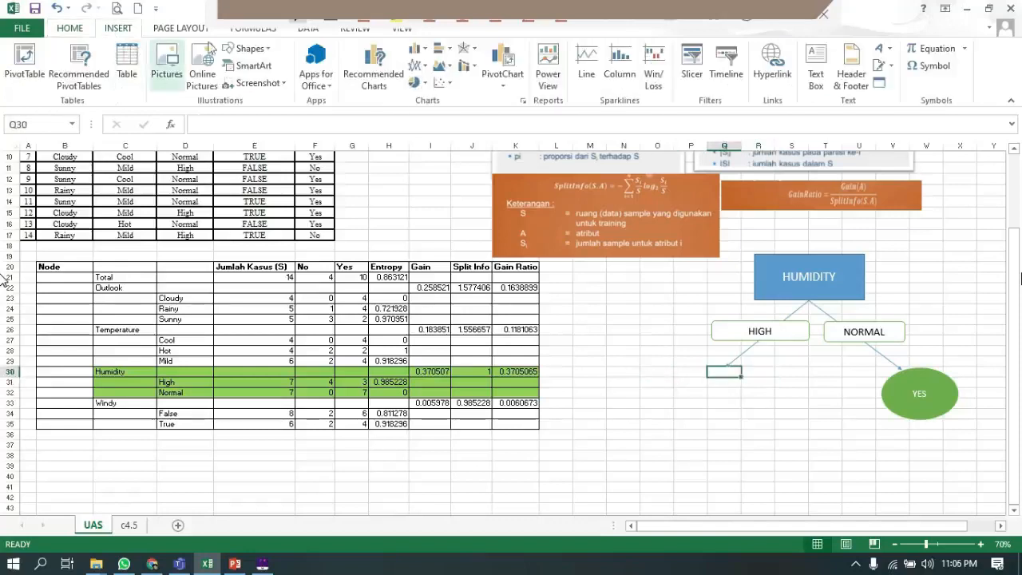
click(240, 48)
click(281, 90)
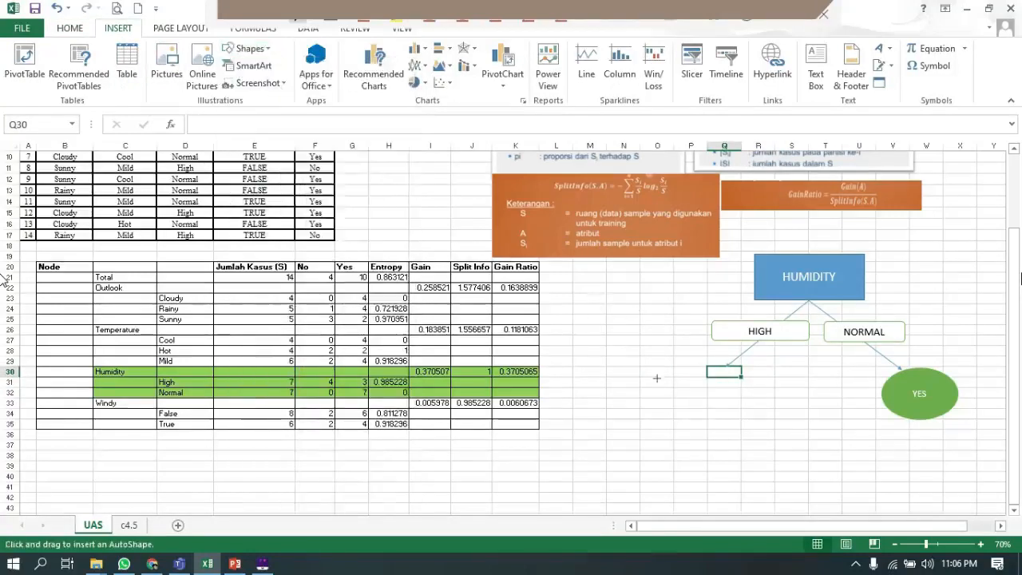
mouse_move(655, 363)
mouse_down()
mouse_move(773, 415)
mouse_move(784, 401)
mouse_move(770, 427)
mouse_up()
drag(756, 372, 751, 369)
drag(768, 430, 764, 425)
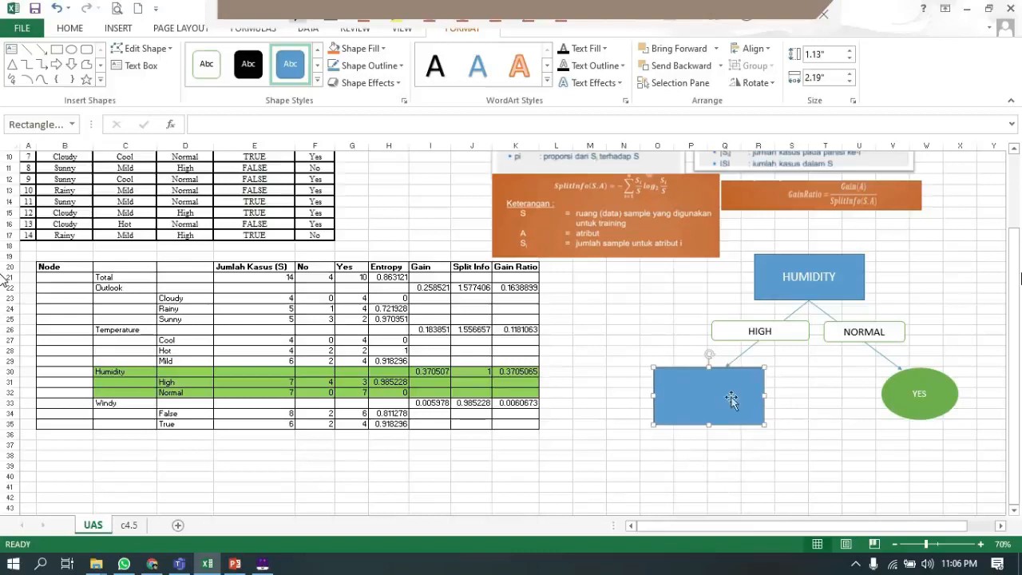
- Set the text of the rectangle below HIGH to font size 14 and align it to the middle vertically
right_click(731, 397)
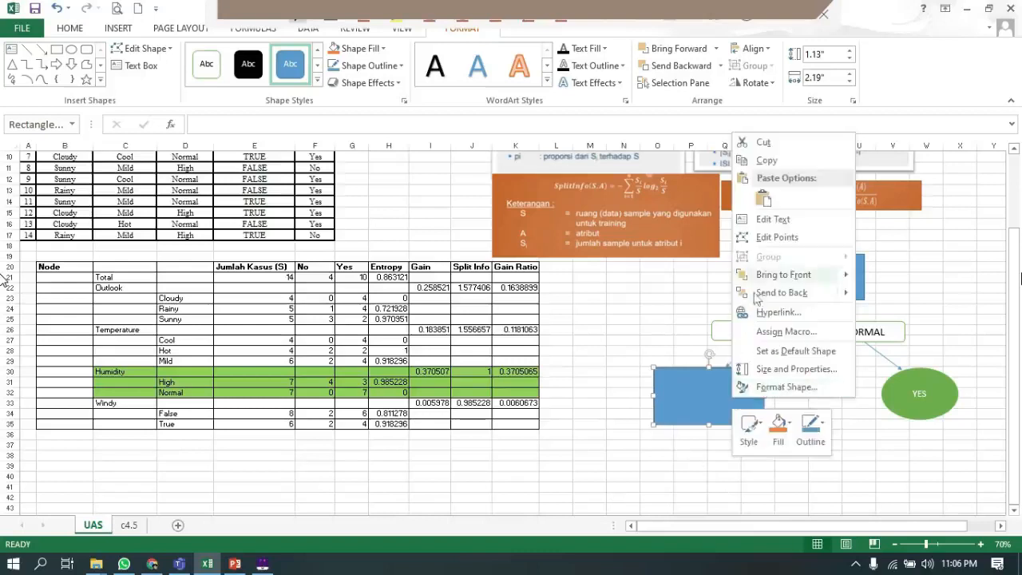
click(786, 227)
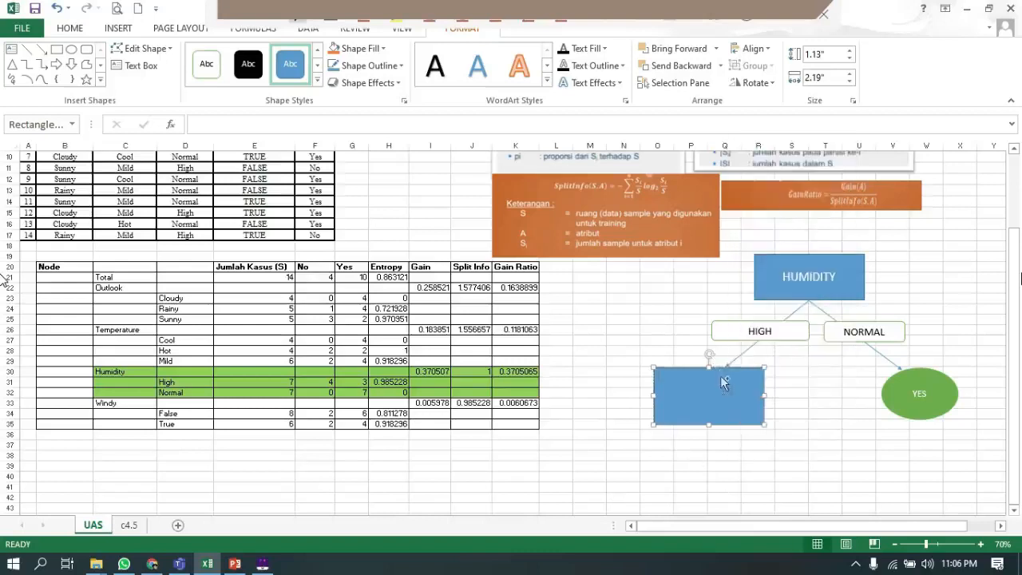
click(76, 30)
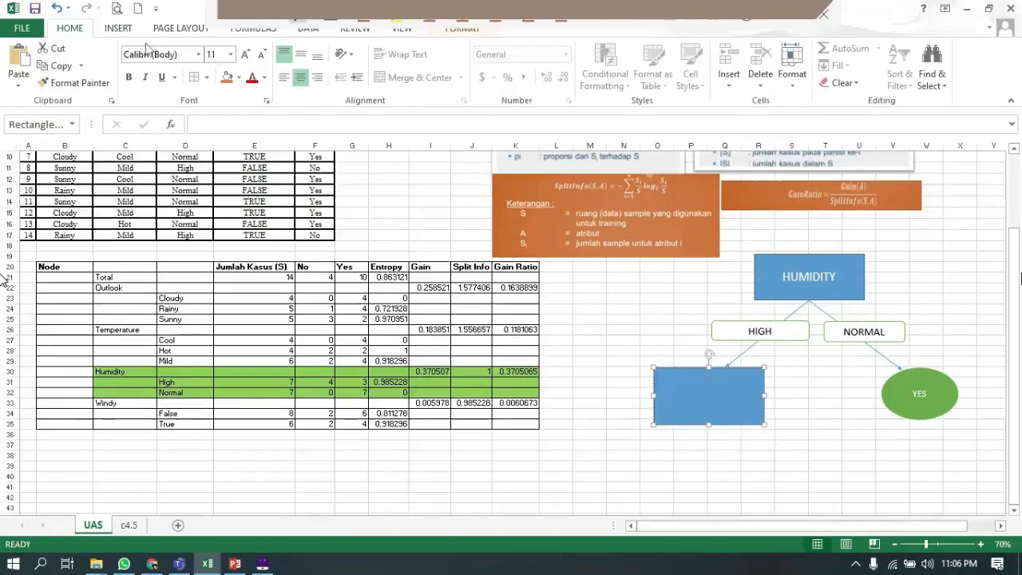
click(246, 54)
click(246, 55)
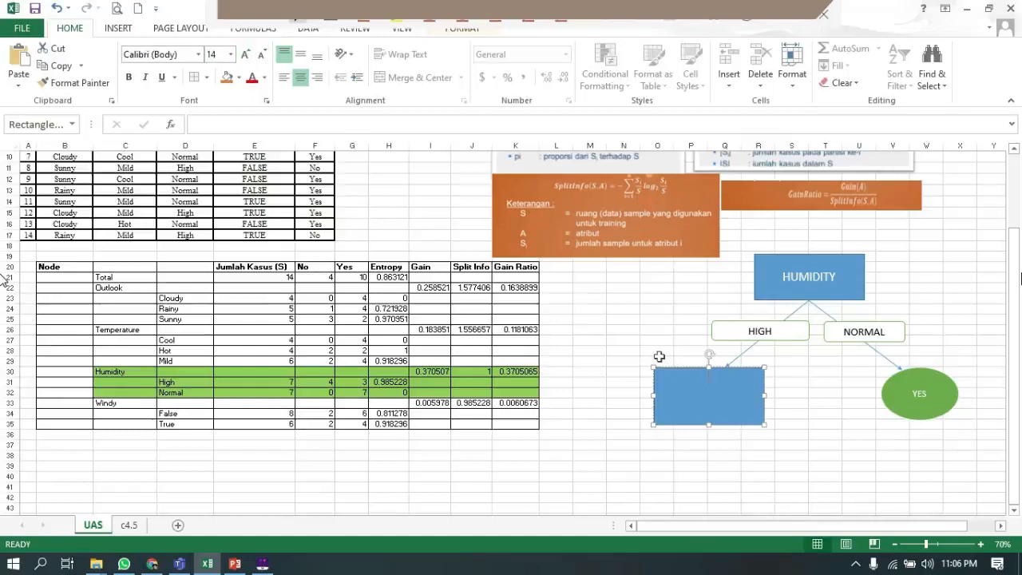
right_click(721, 404)
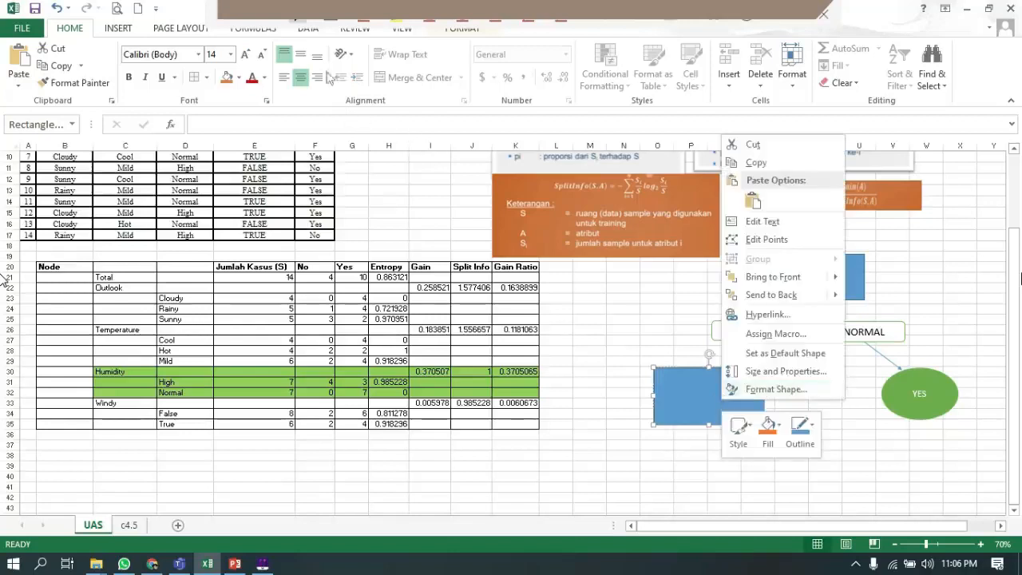
key(Escape)
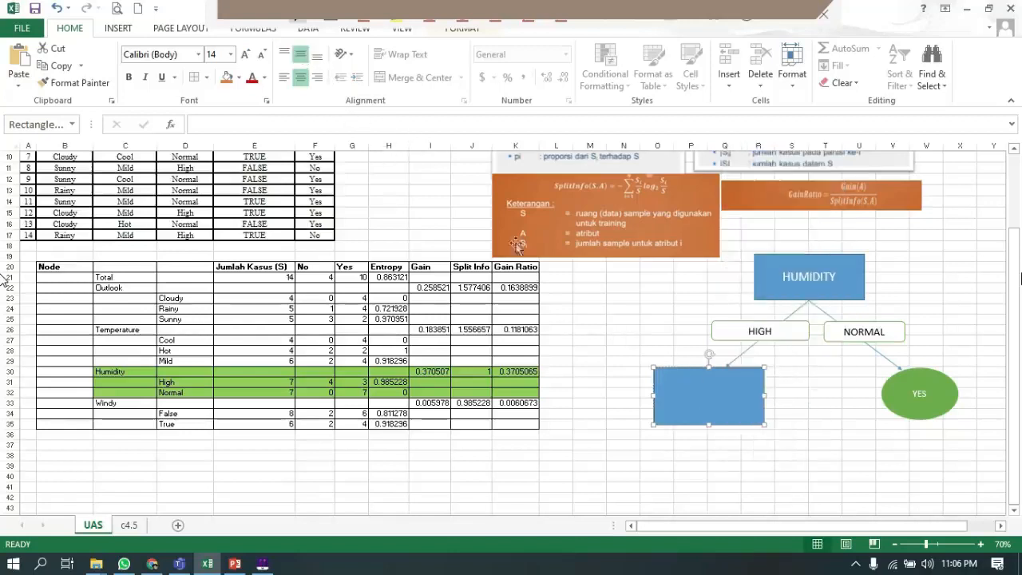
- Label the rectangle below HIGH as 1.1
right_click(710, 401)
right_click(697, 401)
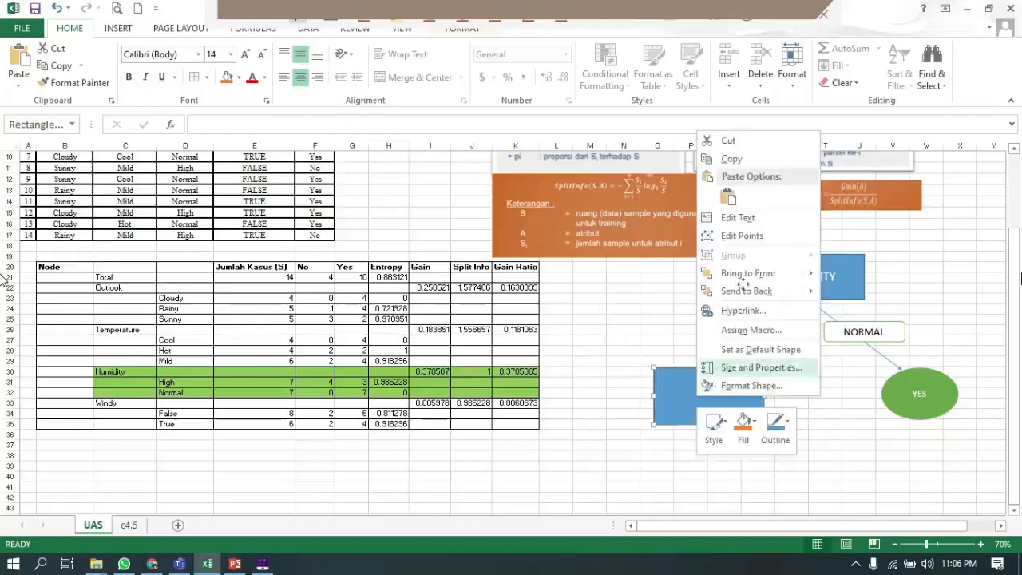
click(765, 221)
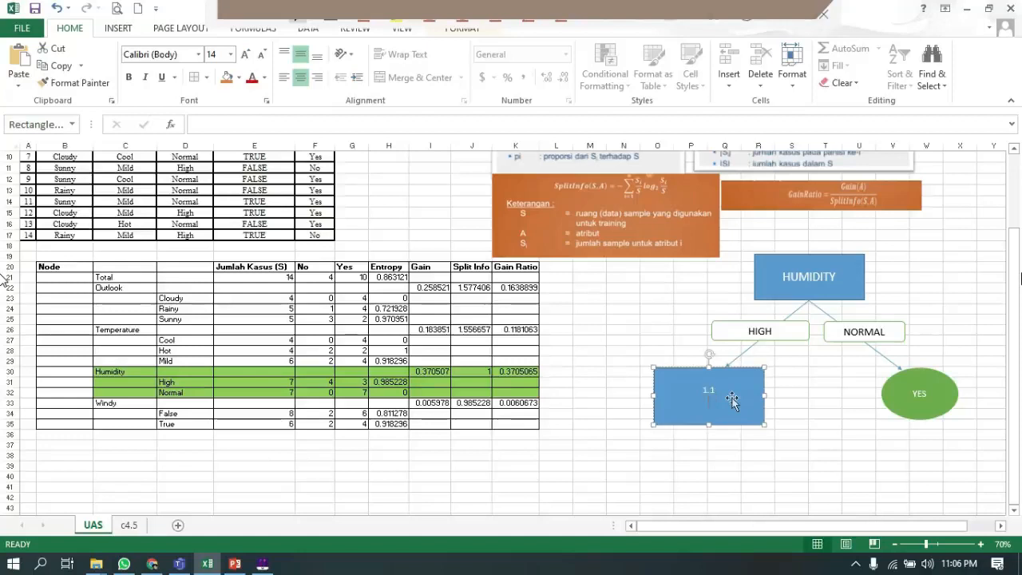
click(740, 445)
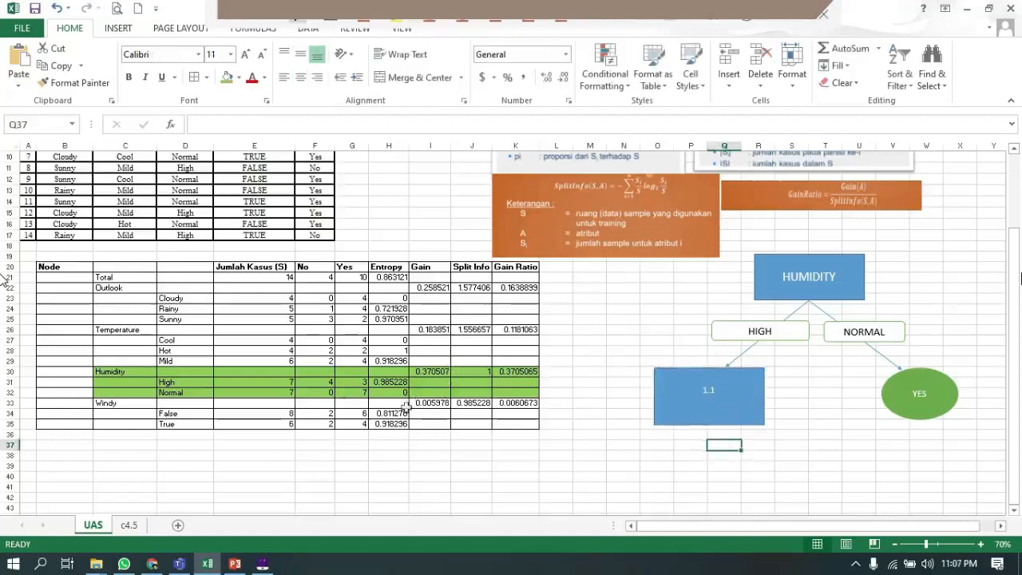
- Compare the Humidity High and Normal rows with the tree's branches, checking the High row's entropy and the free rows below the table
scroll(499, 463, up, 1)
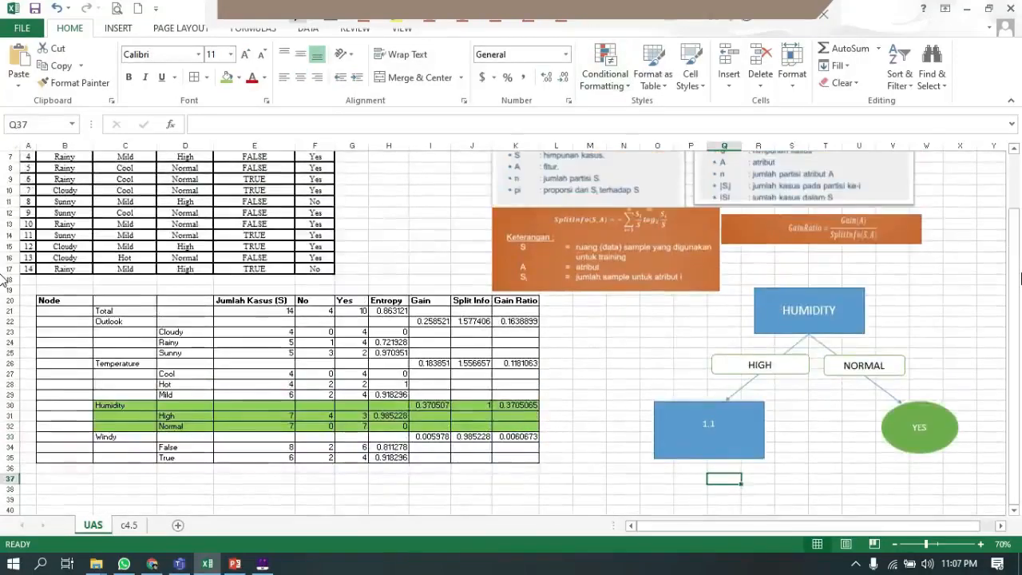
scroll(621, 364, down, 1)
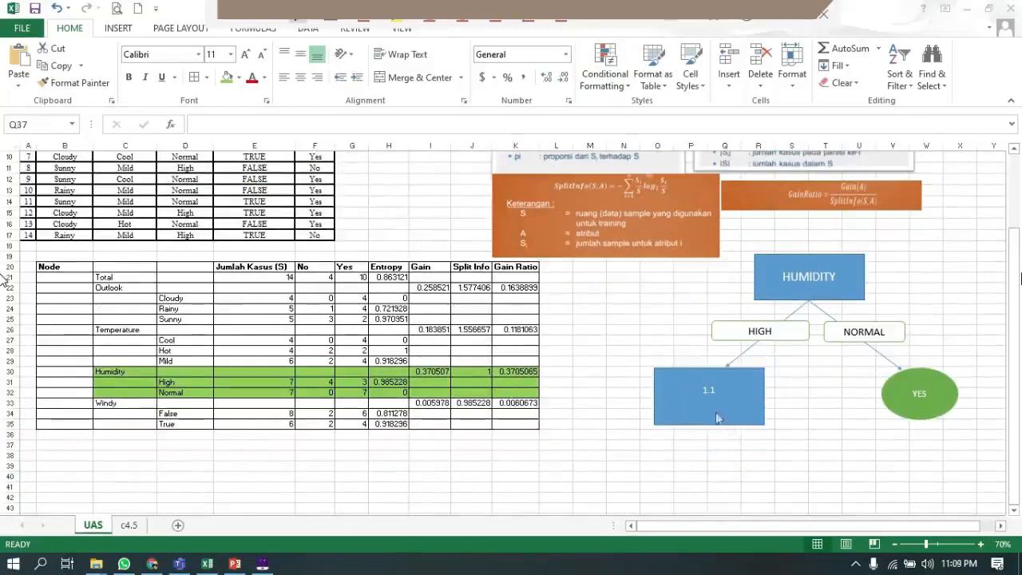
click(716, 416)
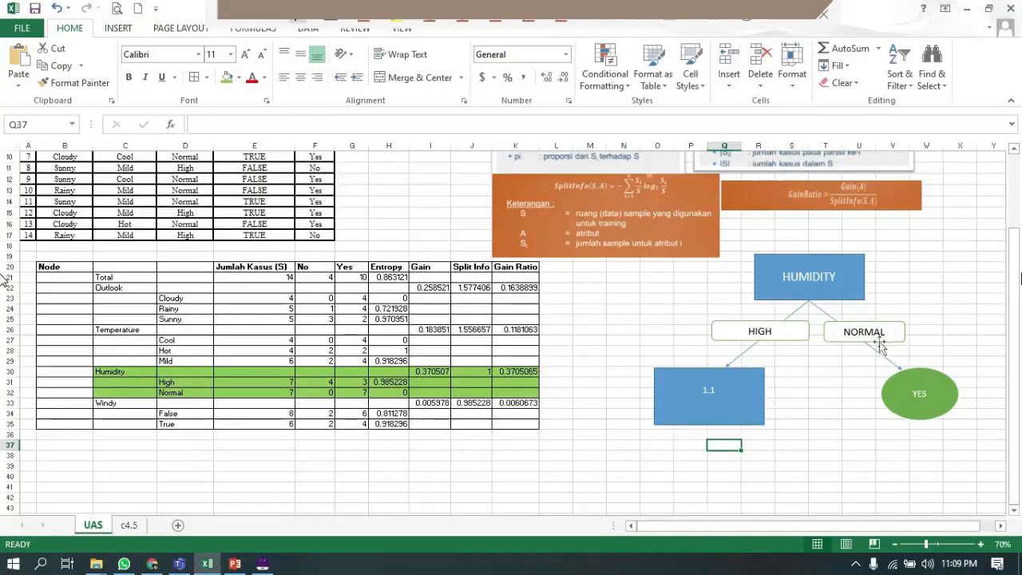
scroll(879, 343, up, 1)
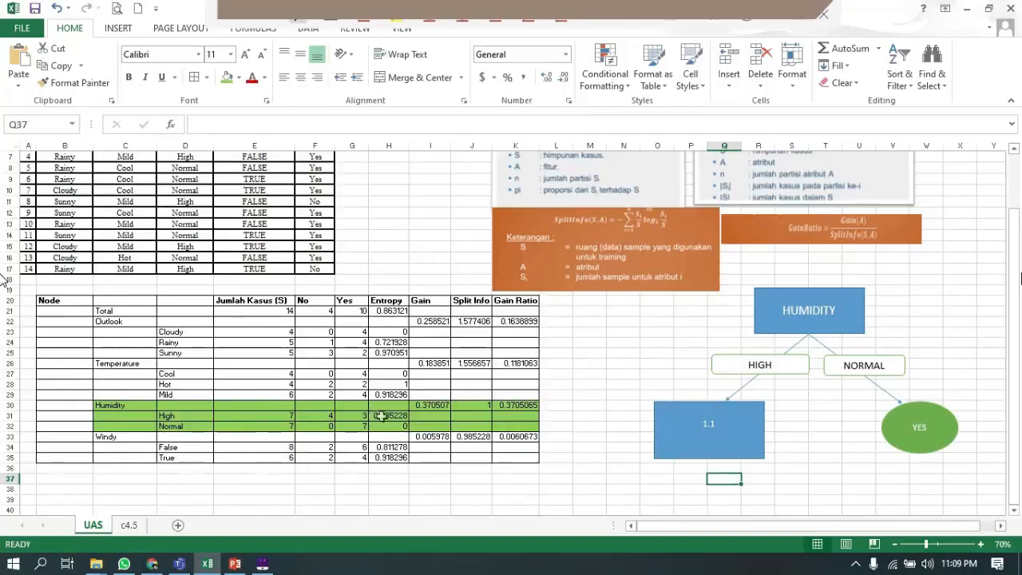
click(382, 415)
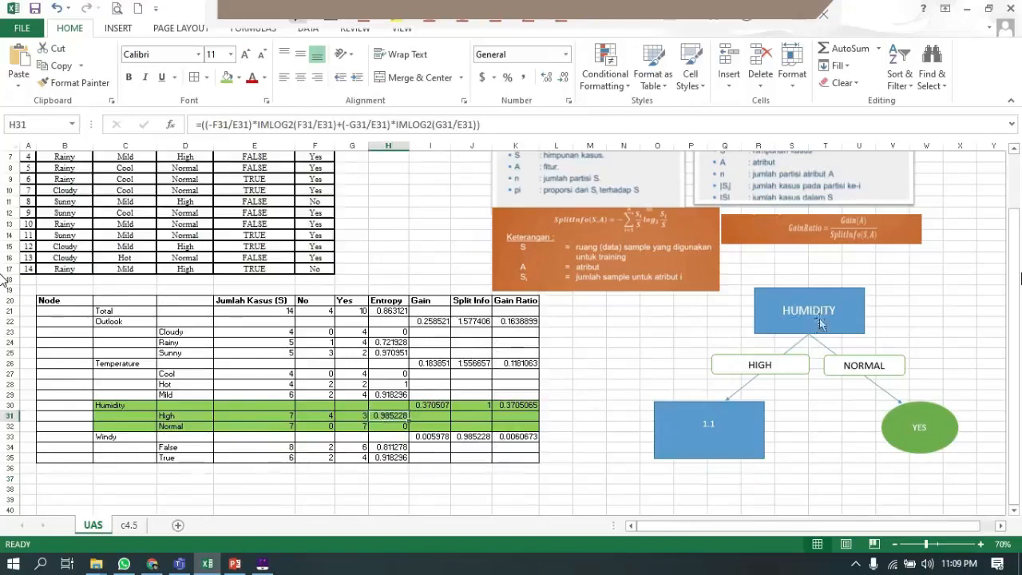
click(849, 308)
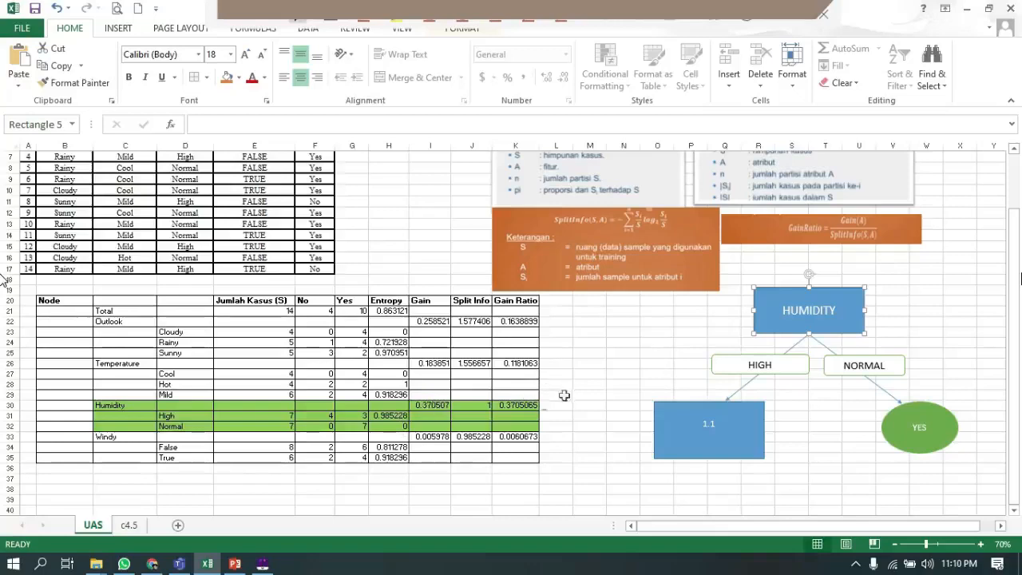
scroll(529, 397, down, 1)
scroll(531, 376, down, 2)
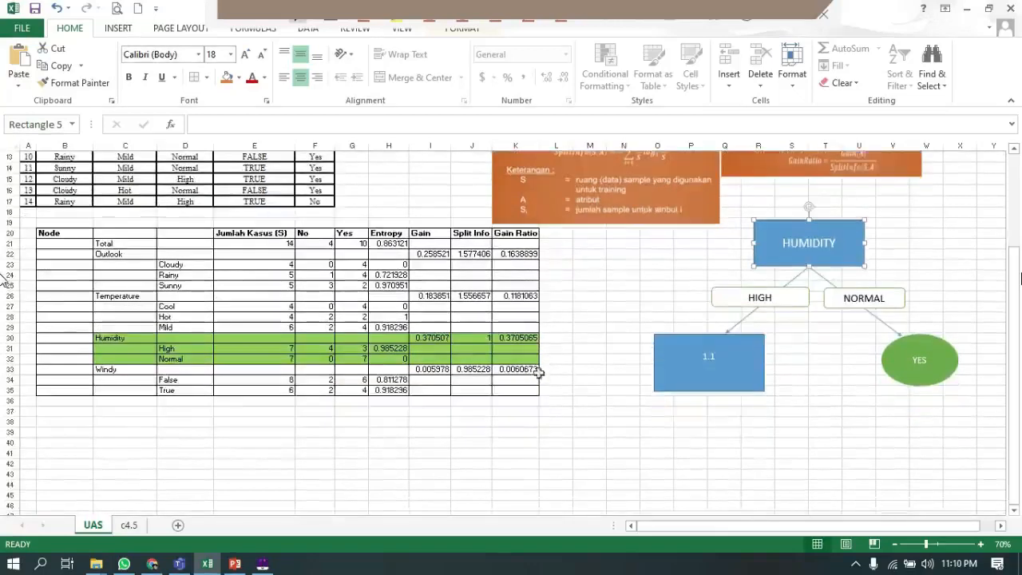
scroll(545, 362, up, 2)
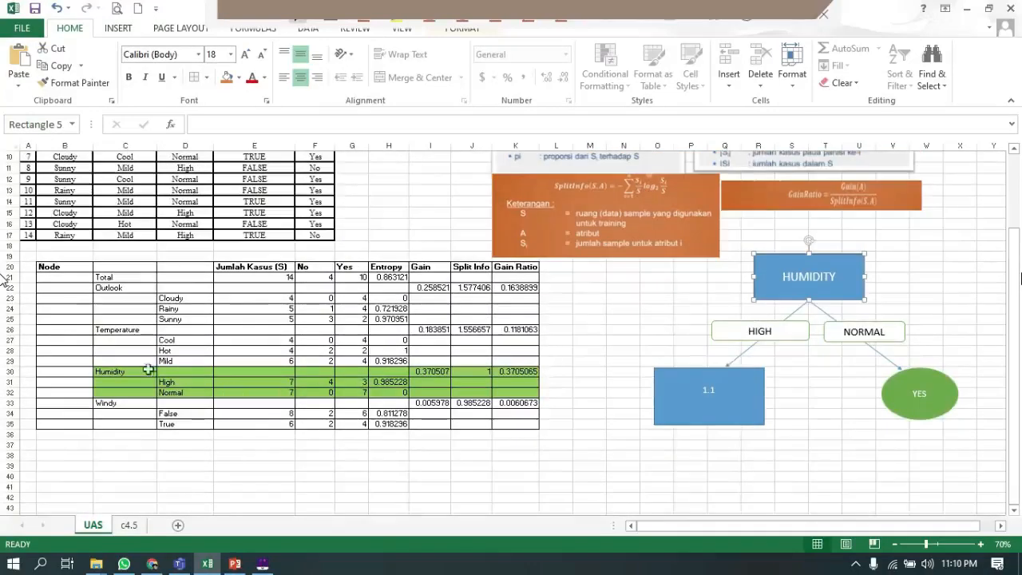
click(150, 371)
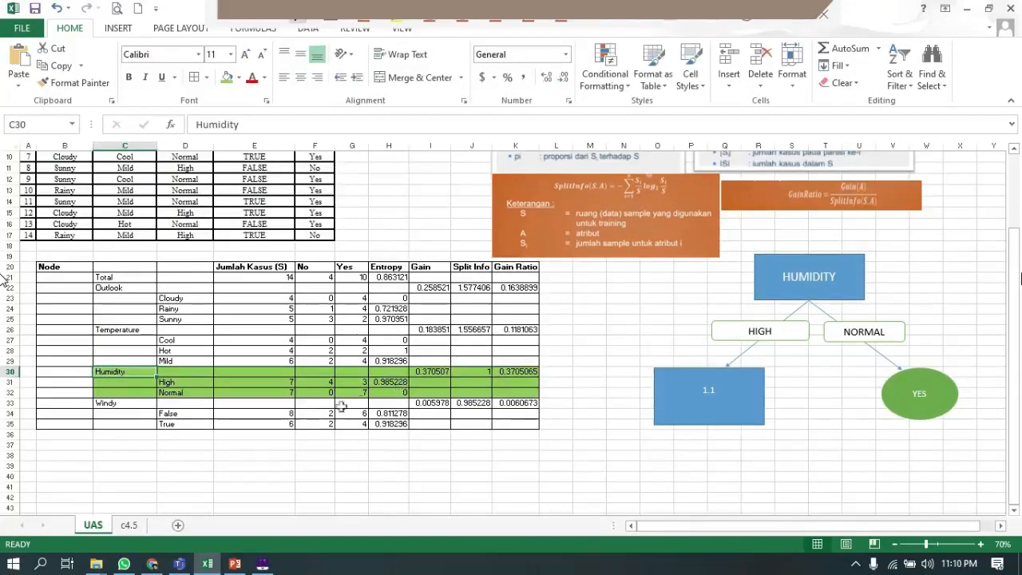
click(183, 382)
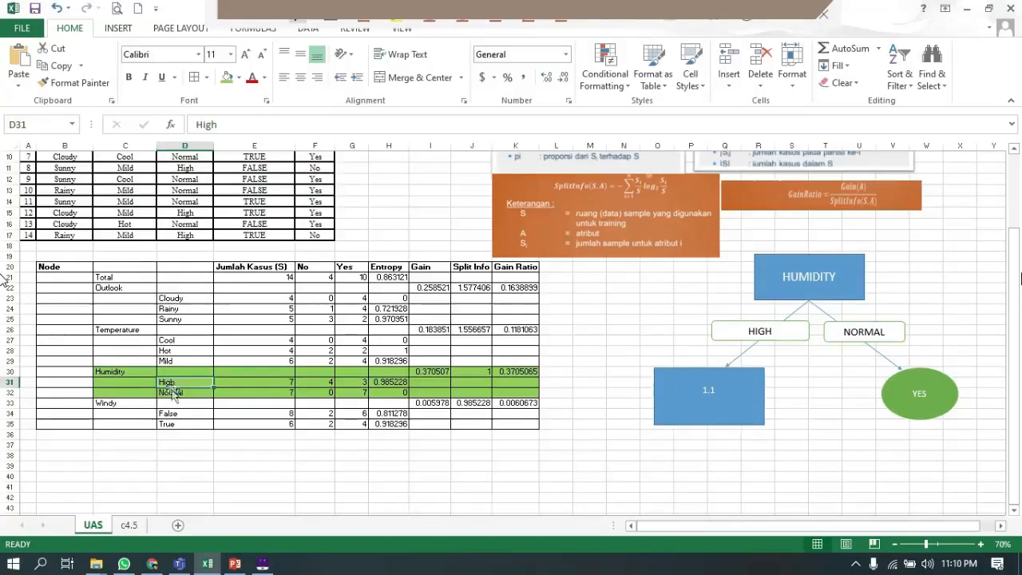
drag(66, 443, 148, 443)
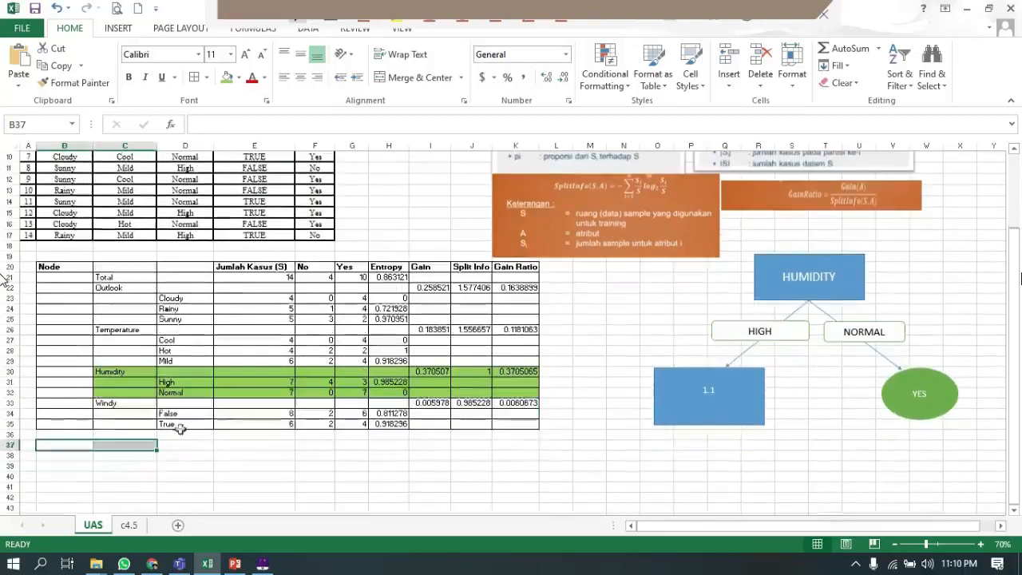
scroll(171, 427, down, 1)
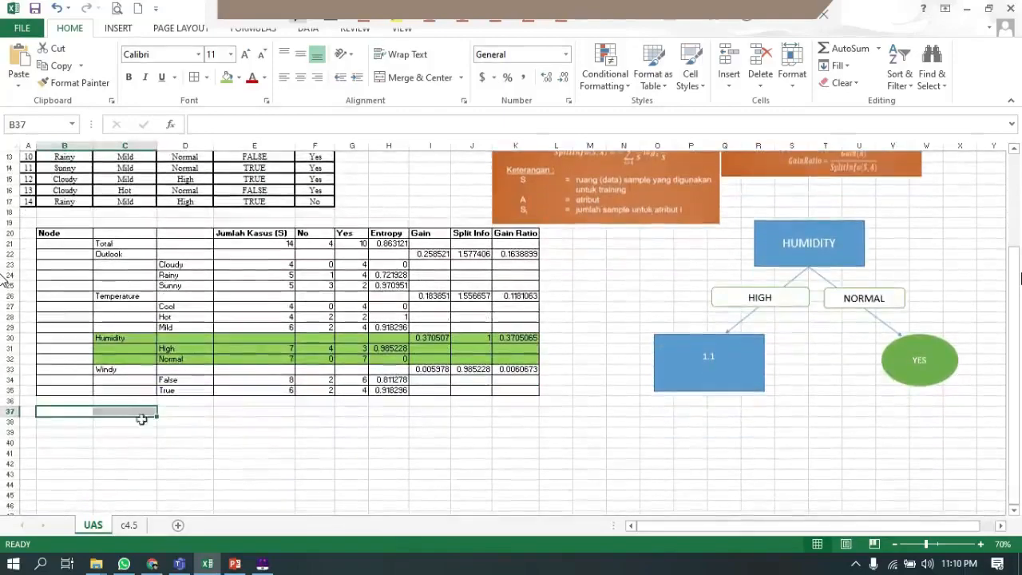
click(121, 430)
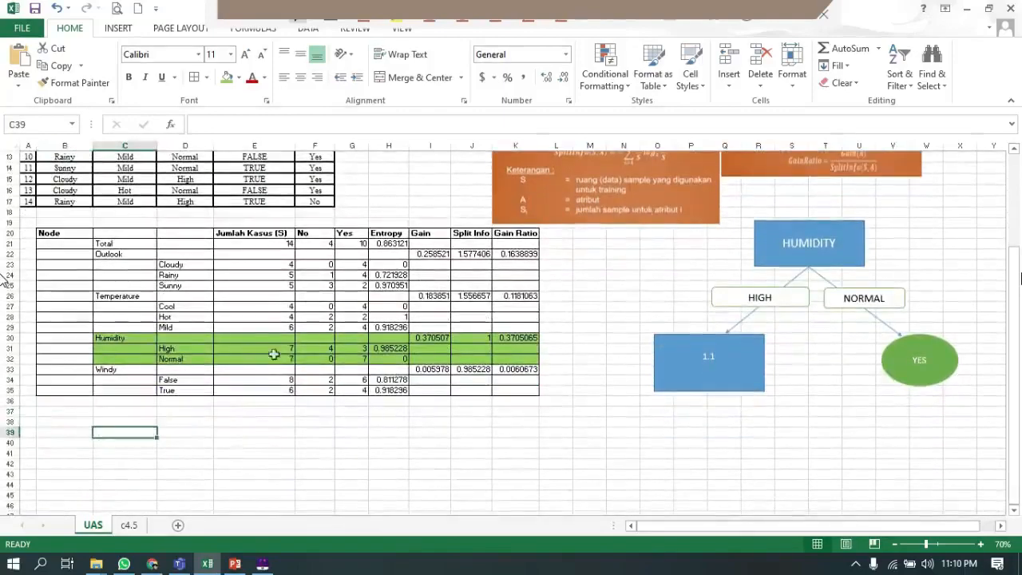
- Filter the HUMIDITY column of the tennis decision table to show only the High rows
scroll(306, 381, up, 2)
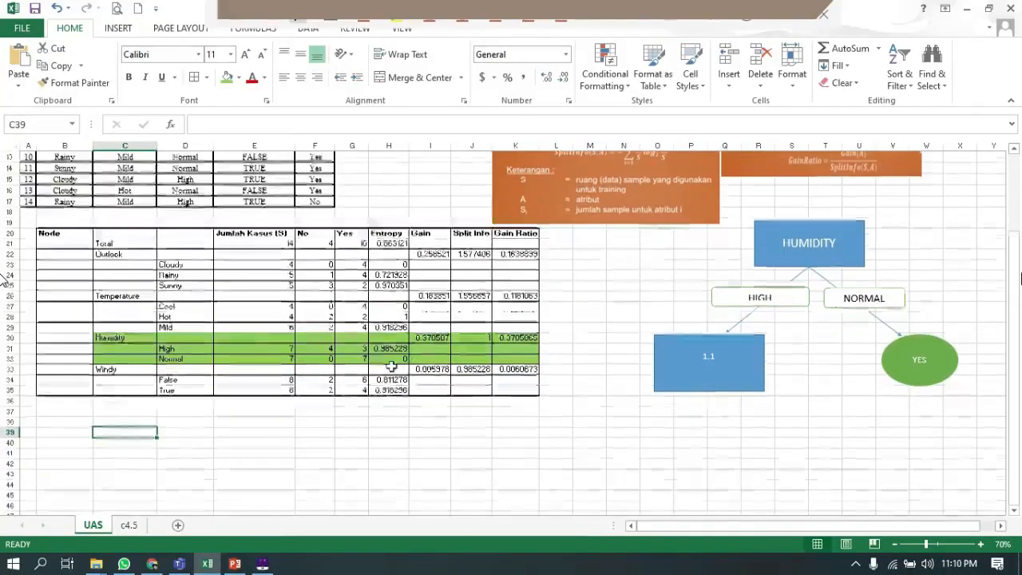
scroll(276, 309, up, 2)
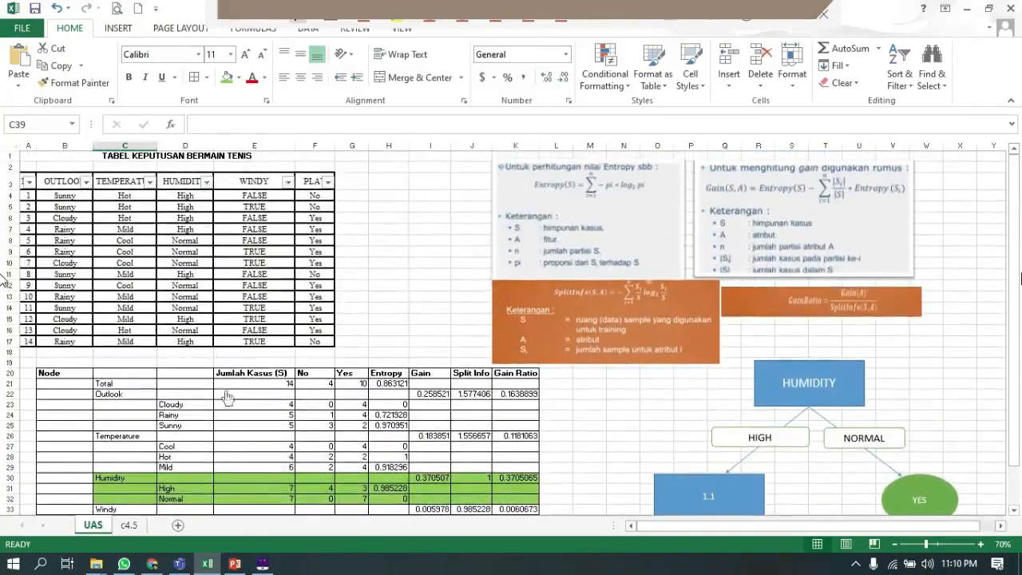
click(206, 183)
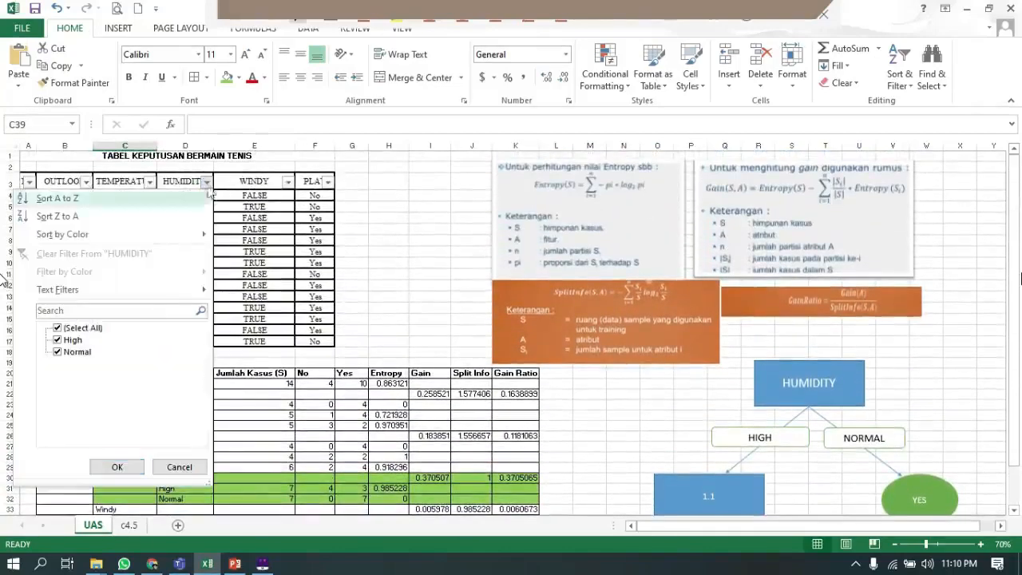
click(79, 352)
click(125, 468)
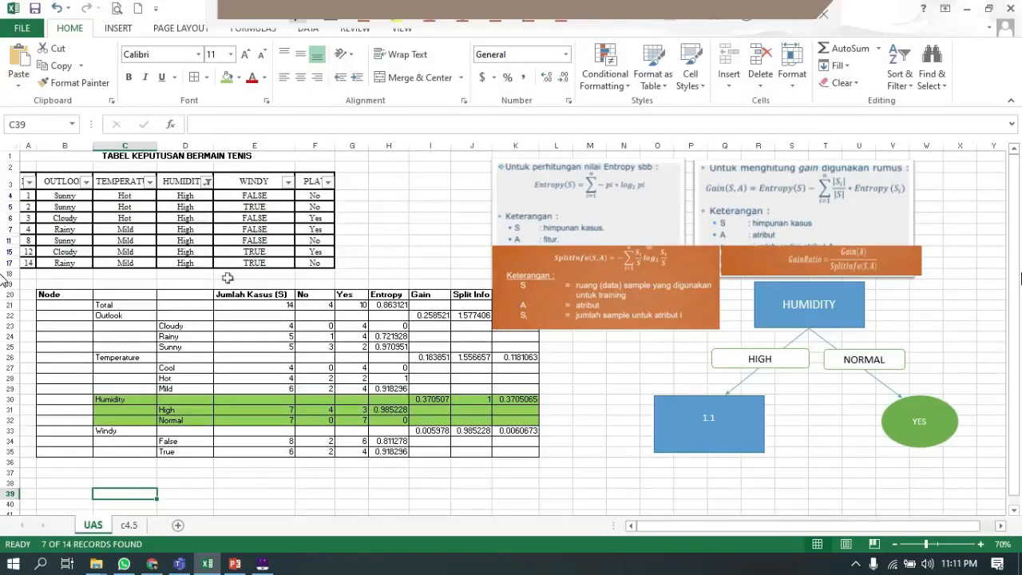
- Copy the entropy table's header row, from Node to Gain Ratio, to row 38 starting at B38
drag(64, 294, 507, 294)
key(ctrl+c)
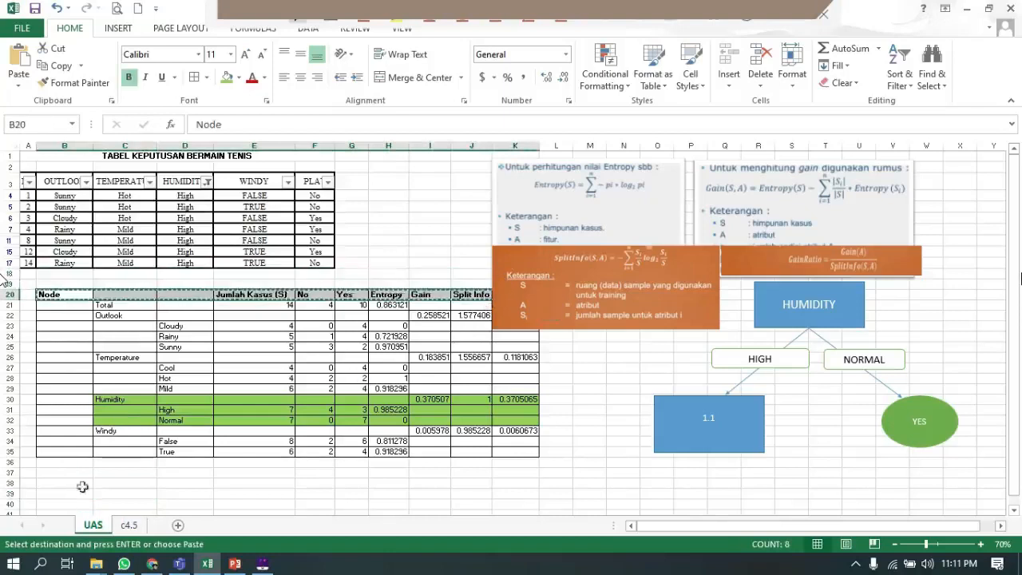
click(70, 473)
click(74, 494)
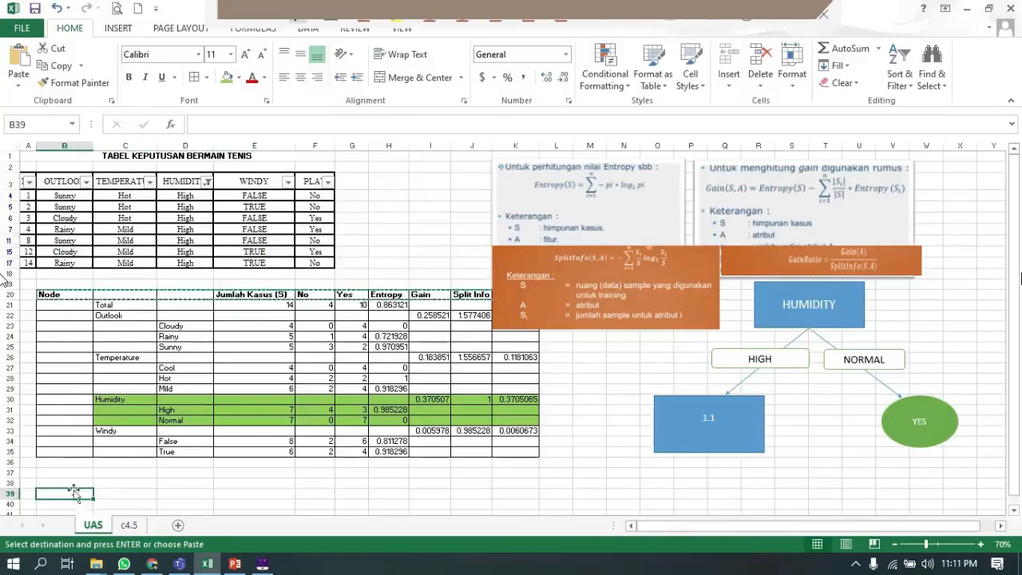
click(79, 483)
key(ctrl+v)
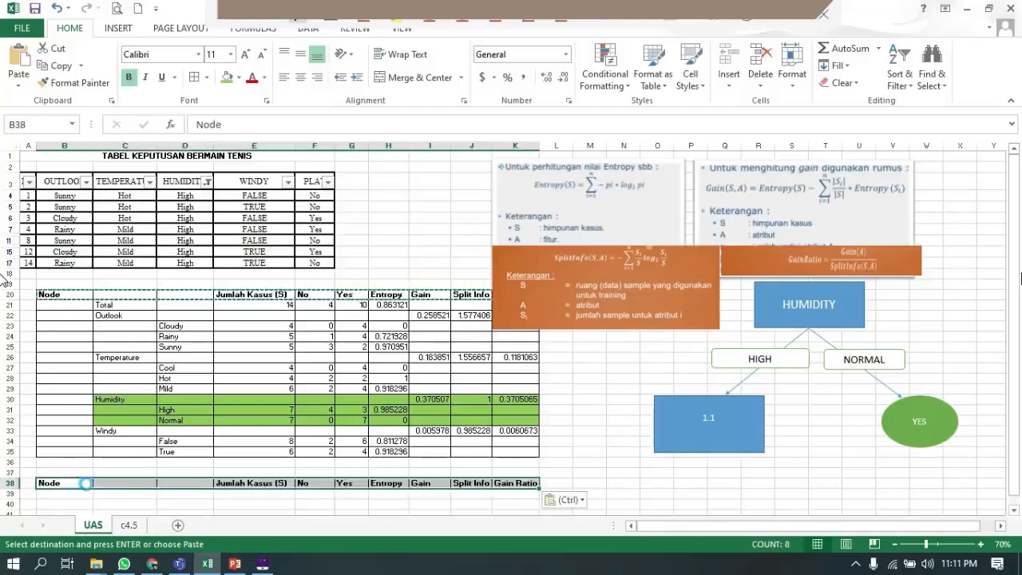
click(84, 493)
double_click(104, 494)
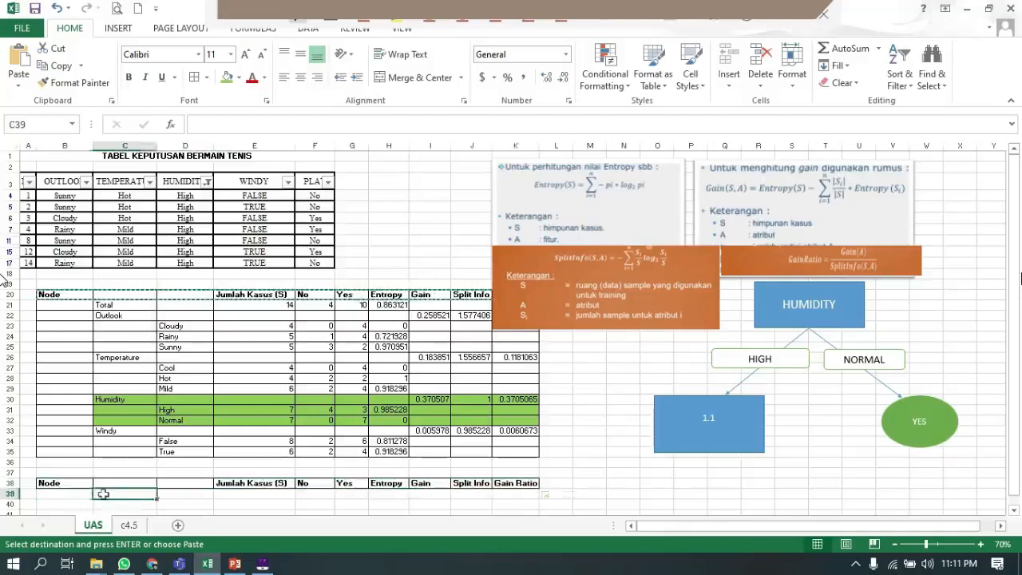
click(272, 504)
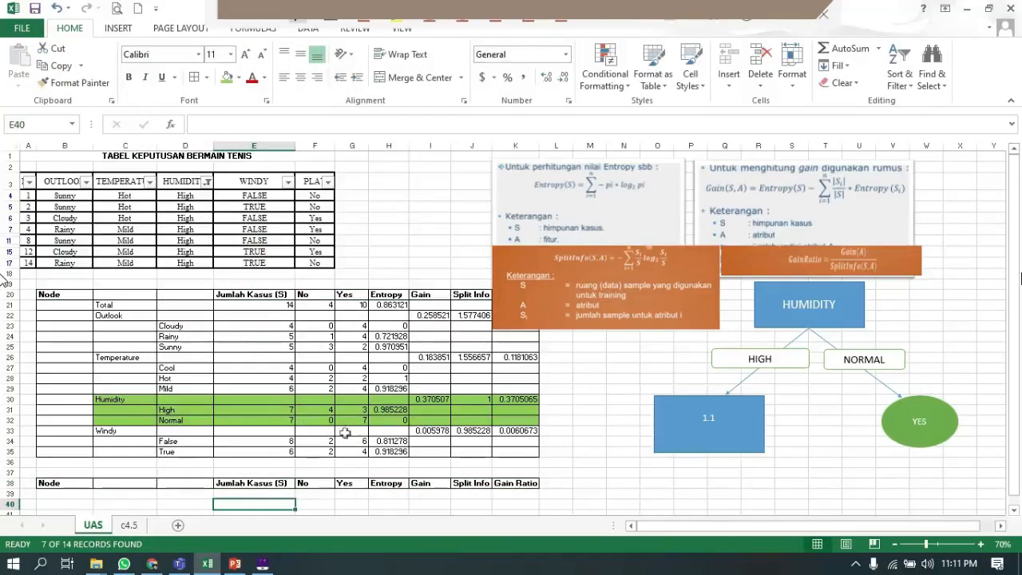
- Number the nodes: enter 1 beside Total in B21 and 2 under the new Node header in B39
click(187, 206)
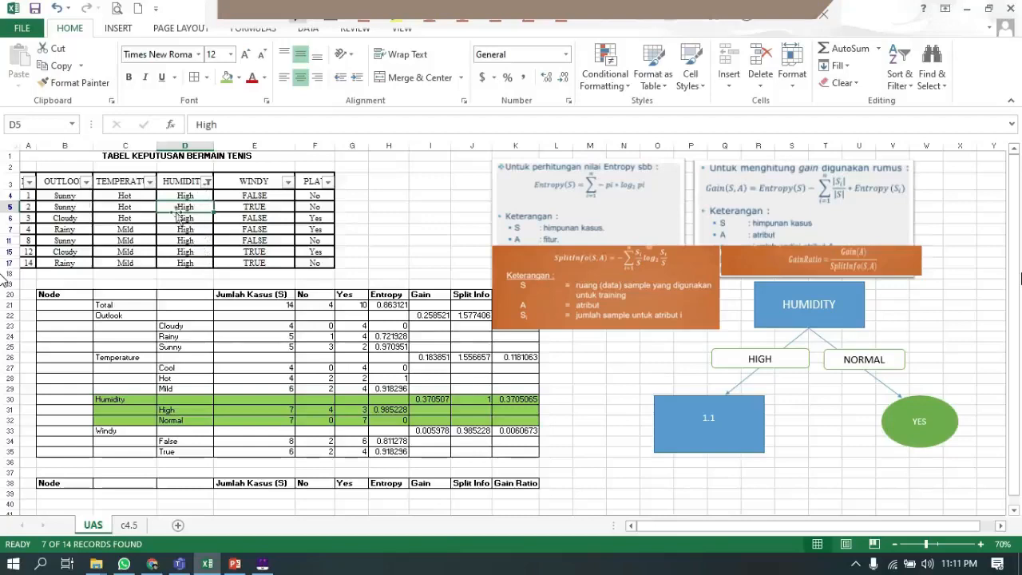
scroll(182, 399, down, 2)
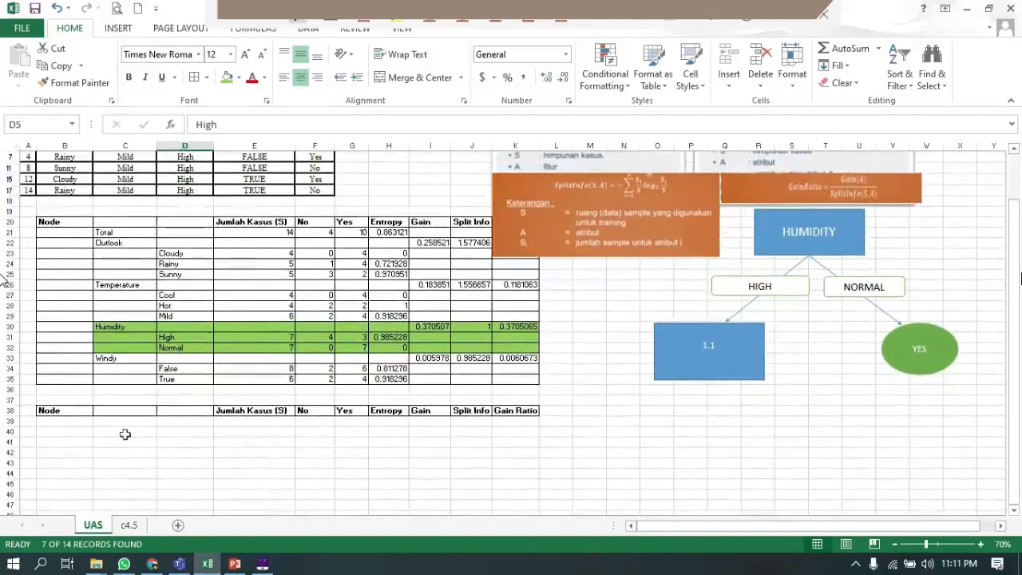
click(66, 420)
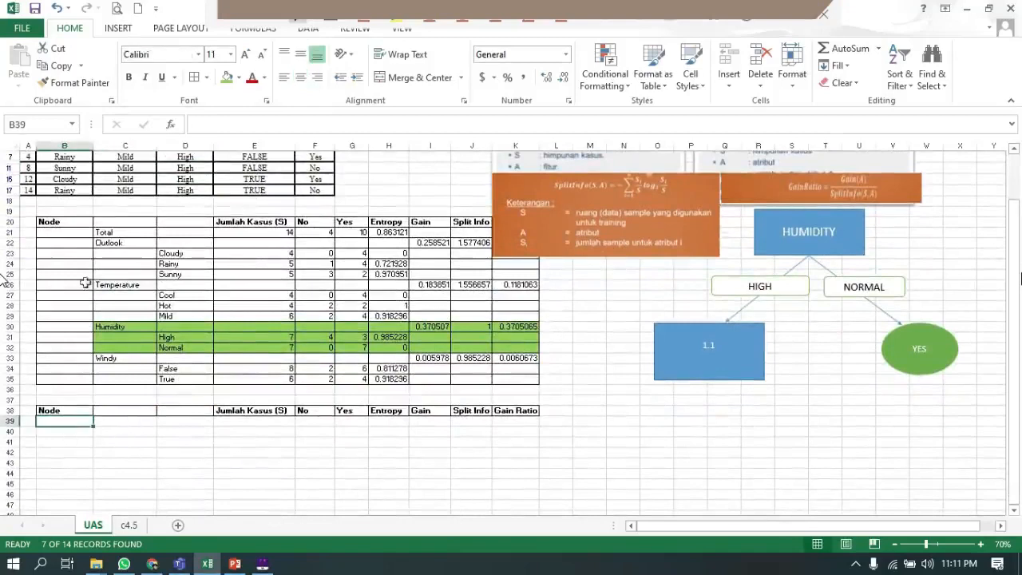
click(76, 233)
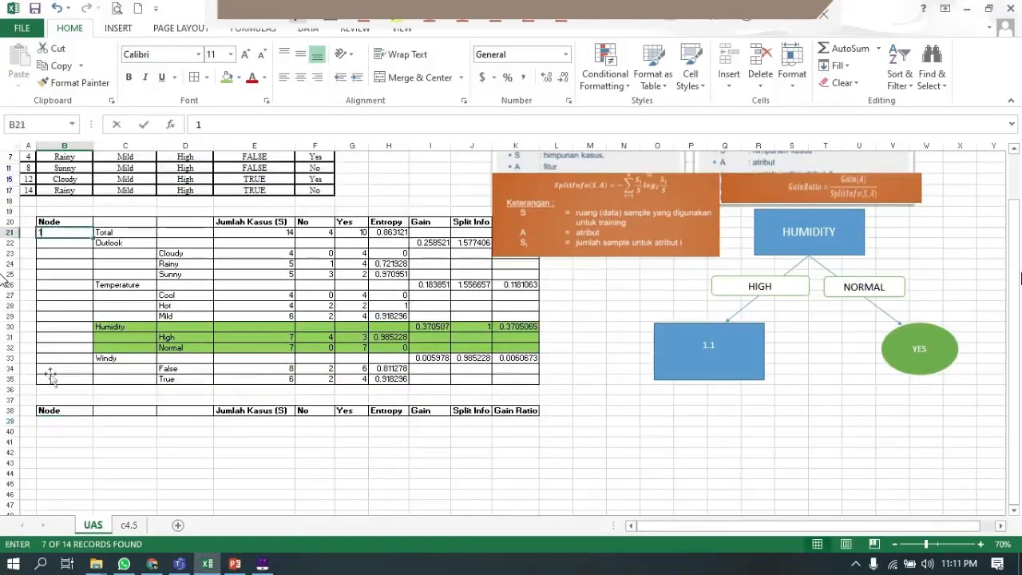
text(1)
click(49, 417)
text(2)
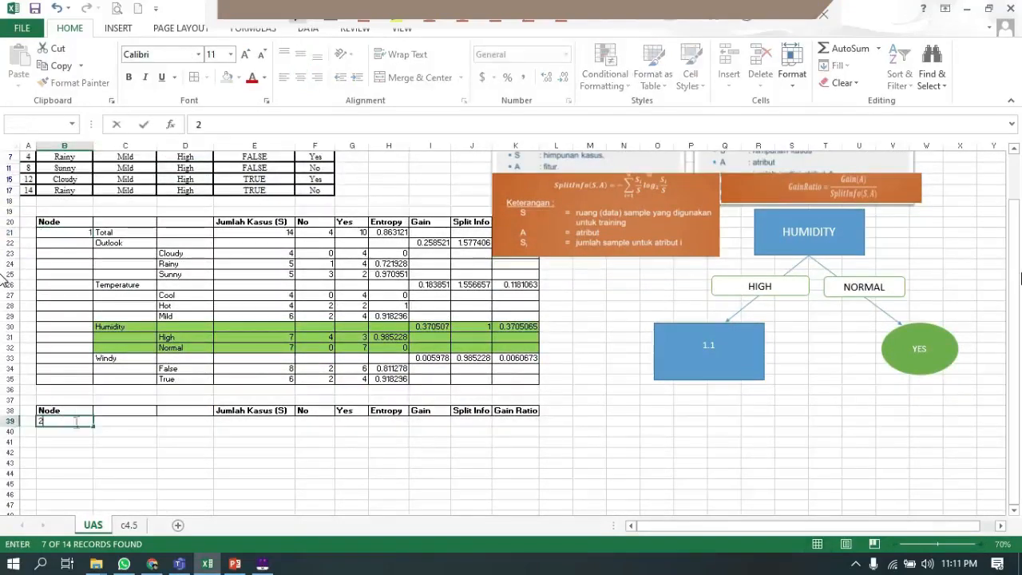
click(136, 427)
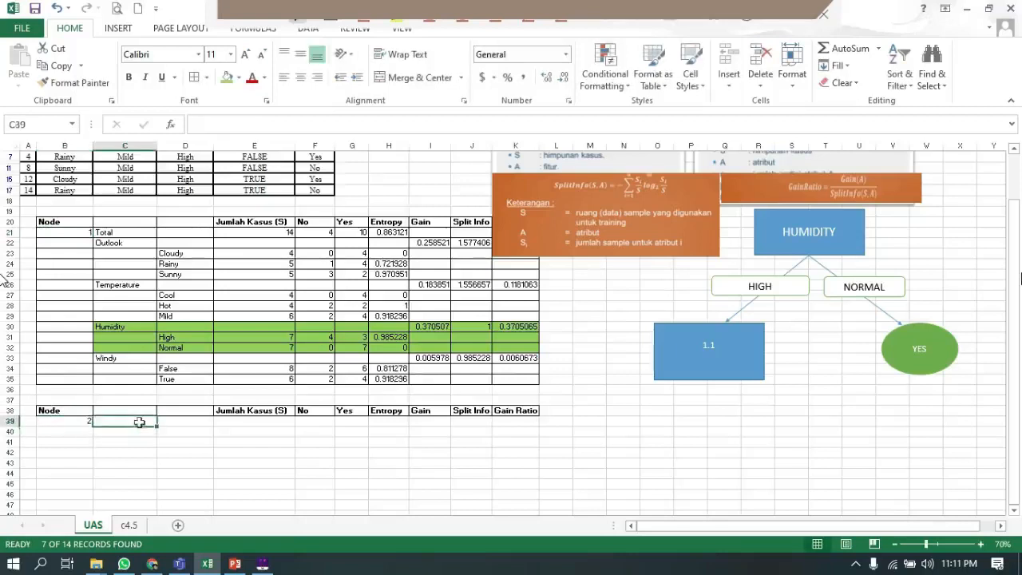
- Enter Humidity (high) in B40 below node number 2 and Total in C40
click(58, 420)
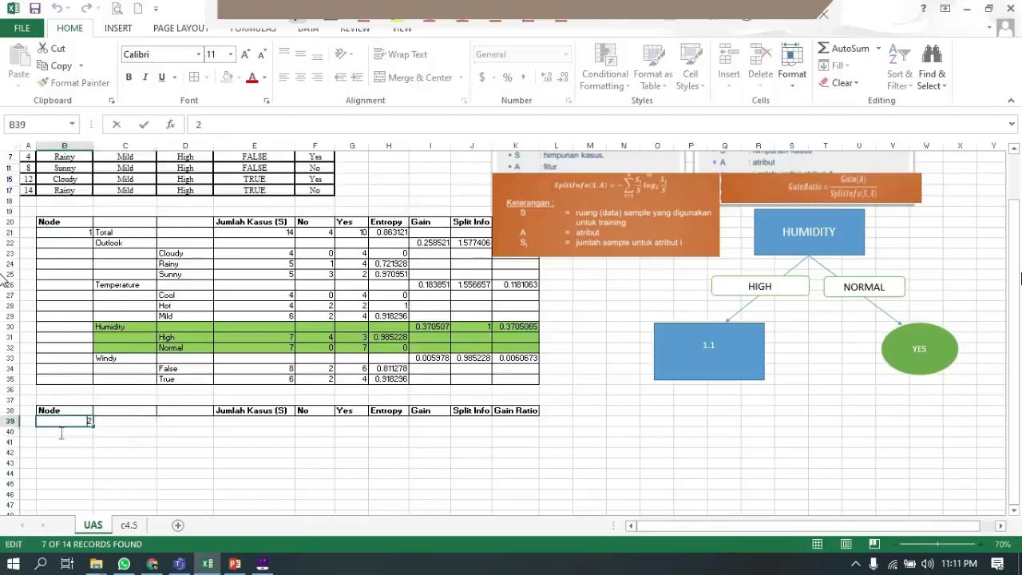
click(61, 435)
text(Humidity (high)
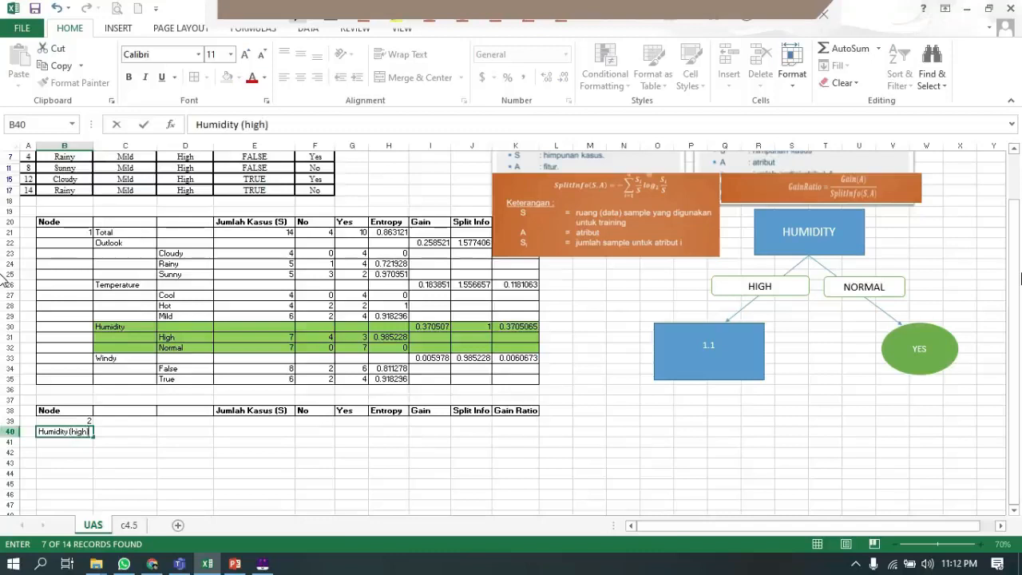
key(Tab)
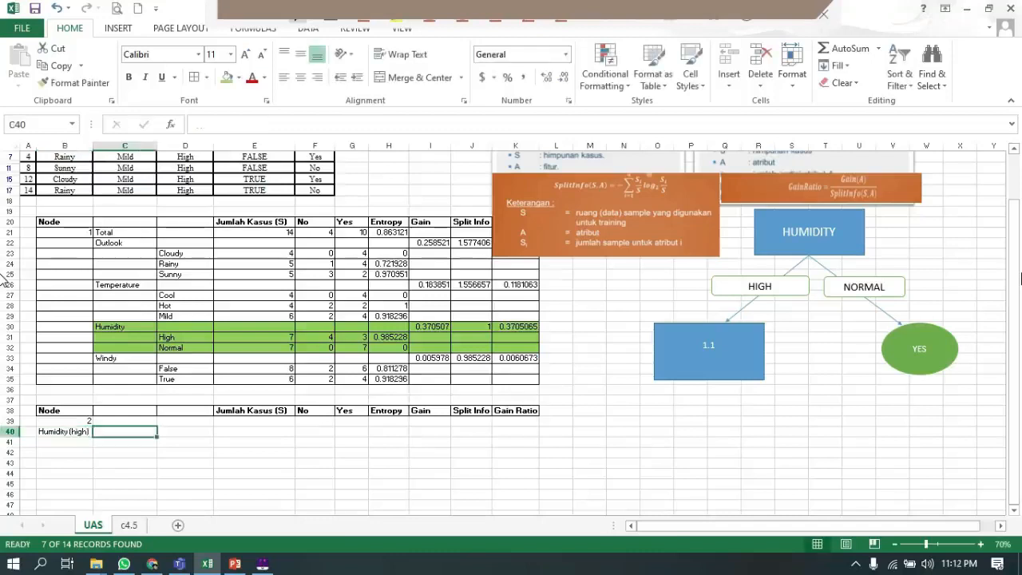
text(T)
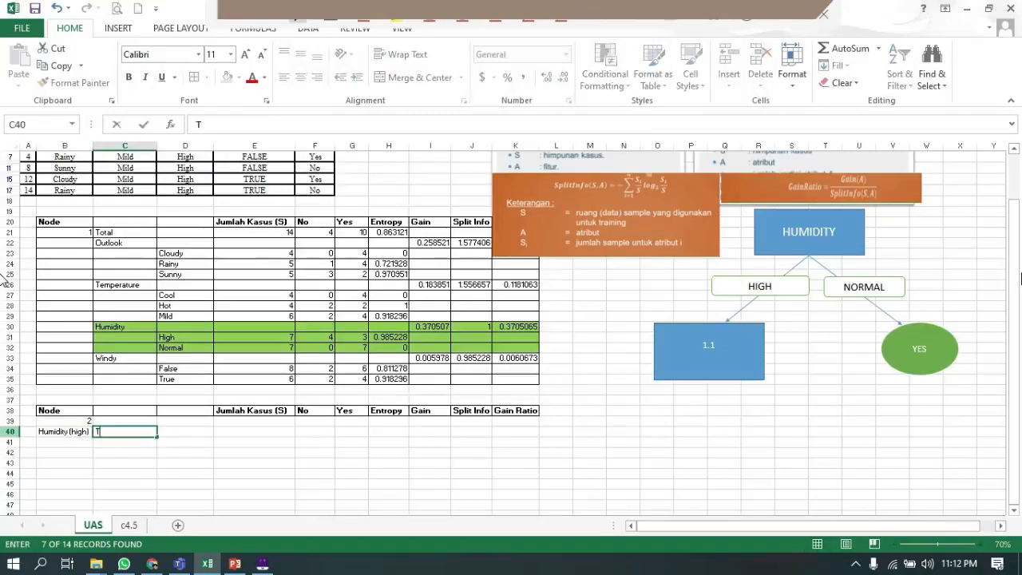
key(Tab)
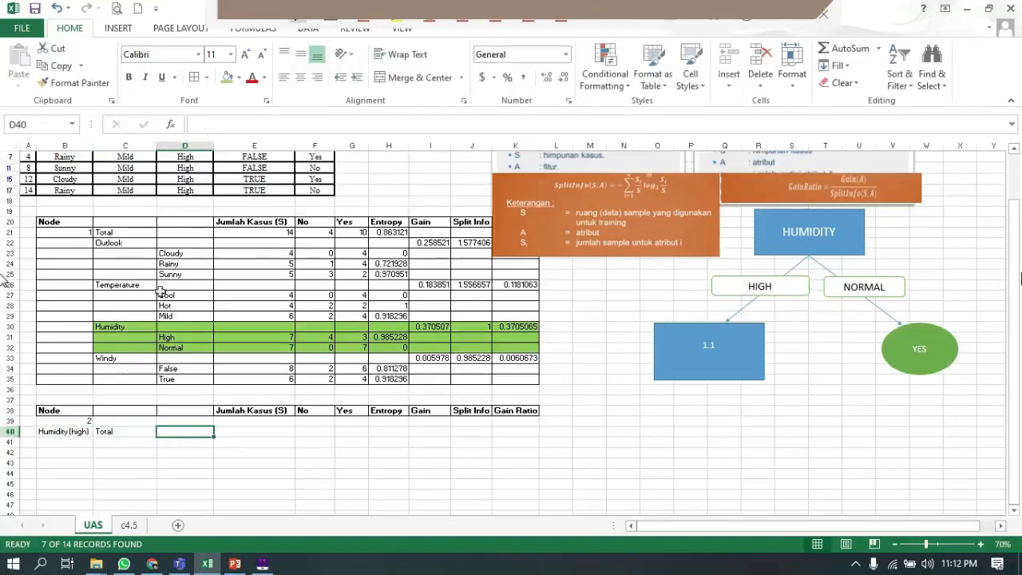
- Count the filtered High rows in the HUMIDITY column and move the Total label from C40 up to C39
scroll(159, 291, up, 2)
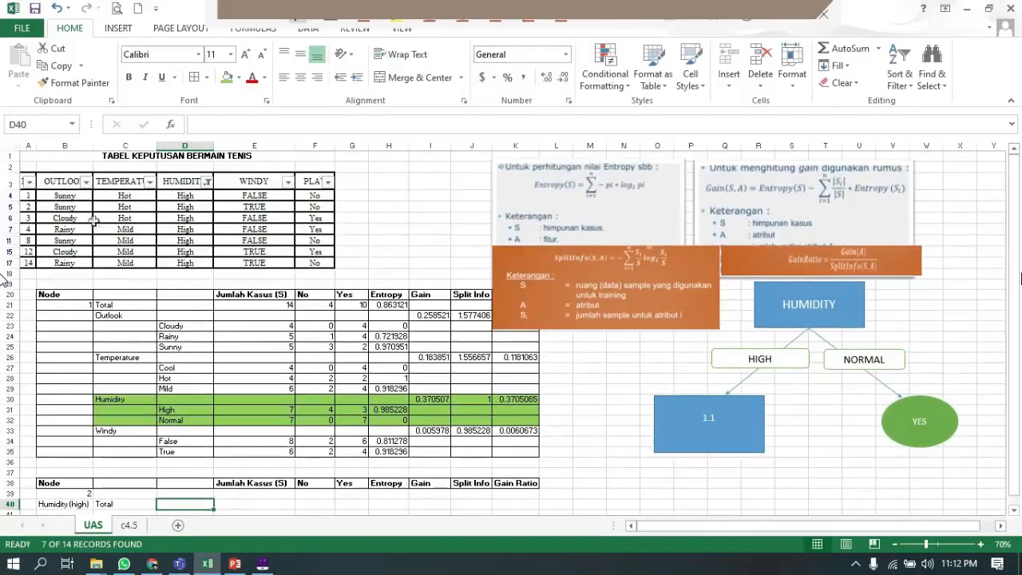
drag(171, 195, 182, 277)
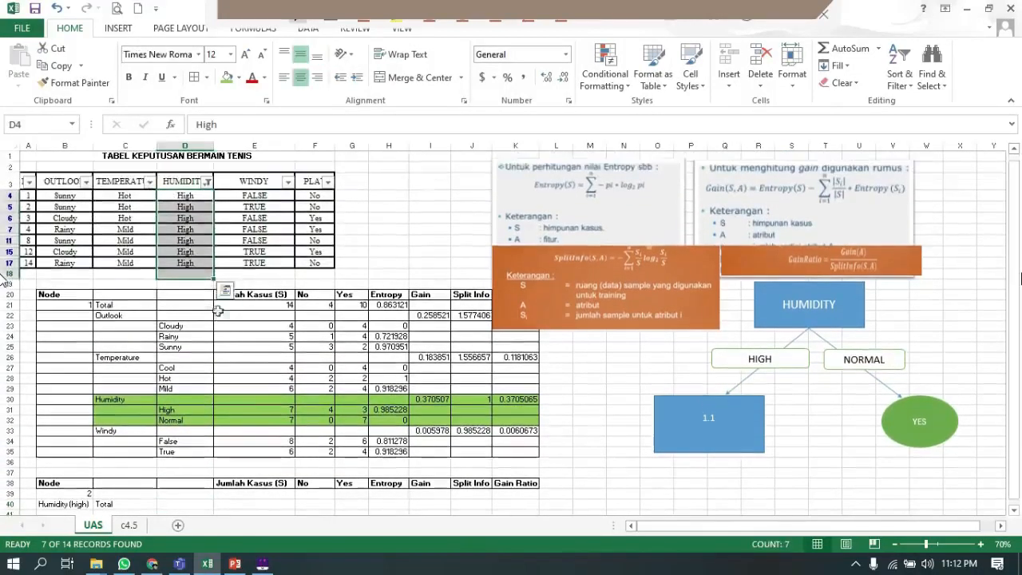
click(180, 502)
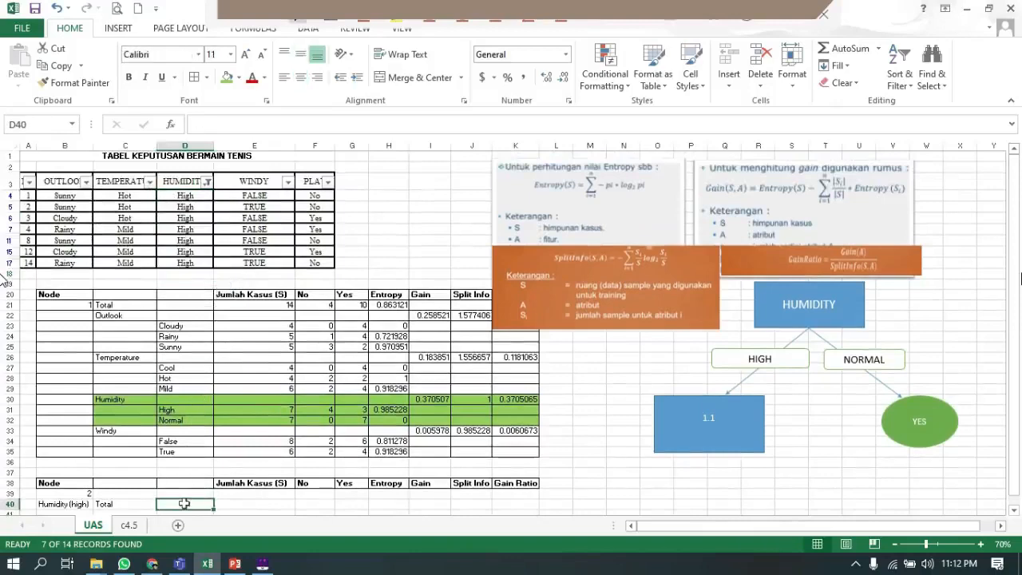
click(250, 503)
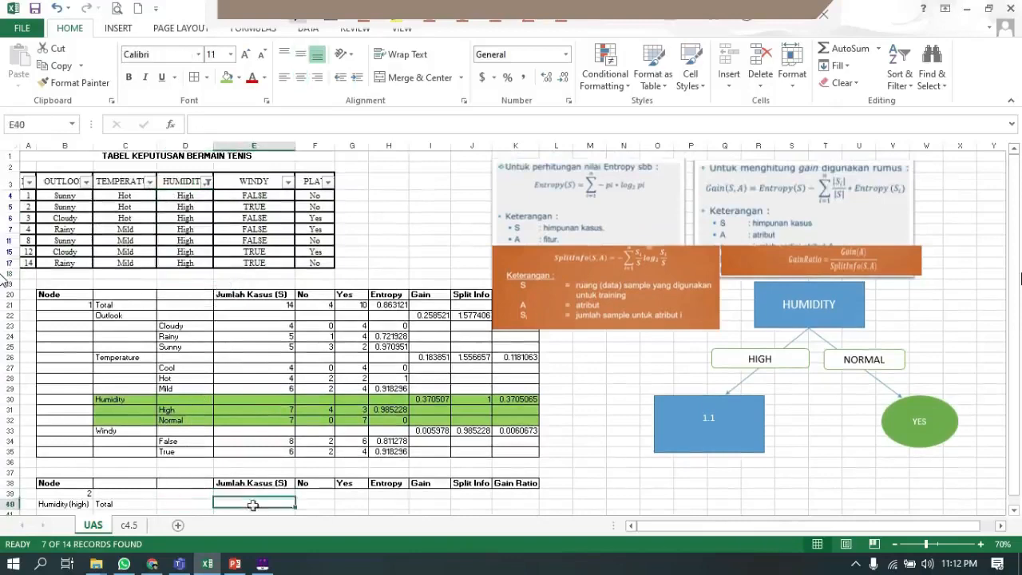
click(148, 504)
drag(149, 499, 147, 493)
click(180, 493)
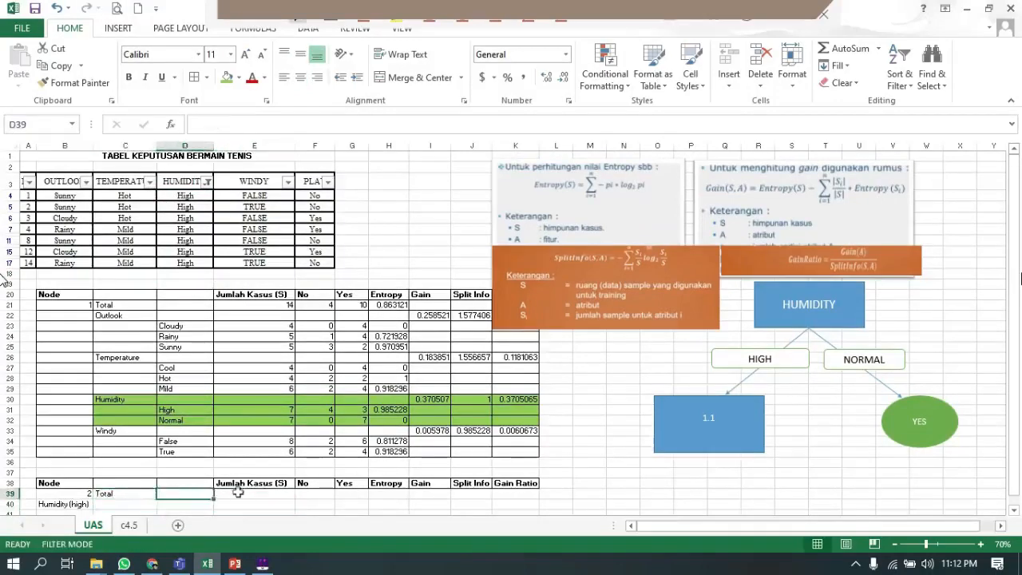
- Enter 7 as the Jumlah Kasus (S) of node 2's Total row in E39
click(240, 492)
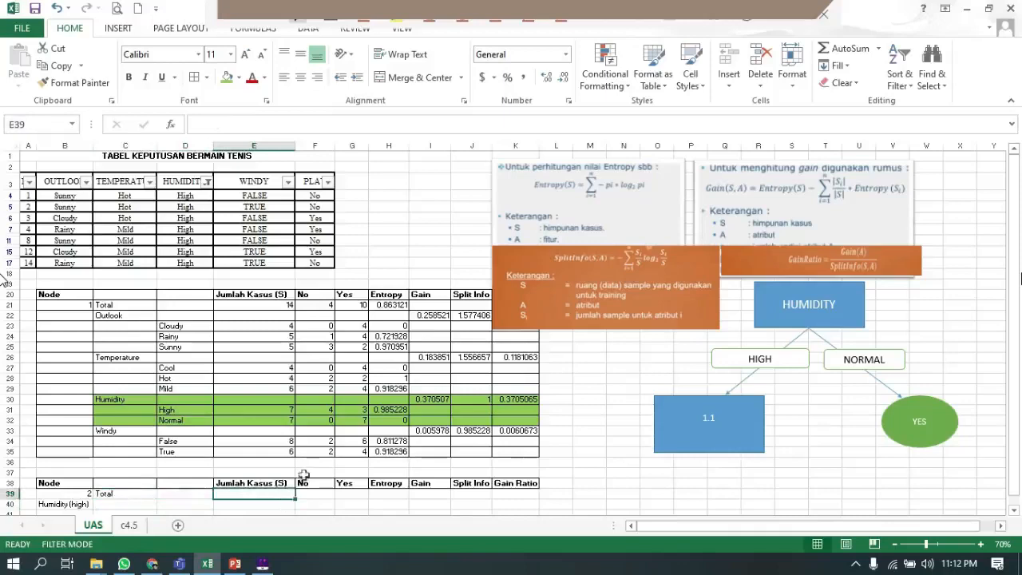
scroll(288, 501, down, 1)
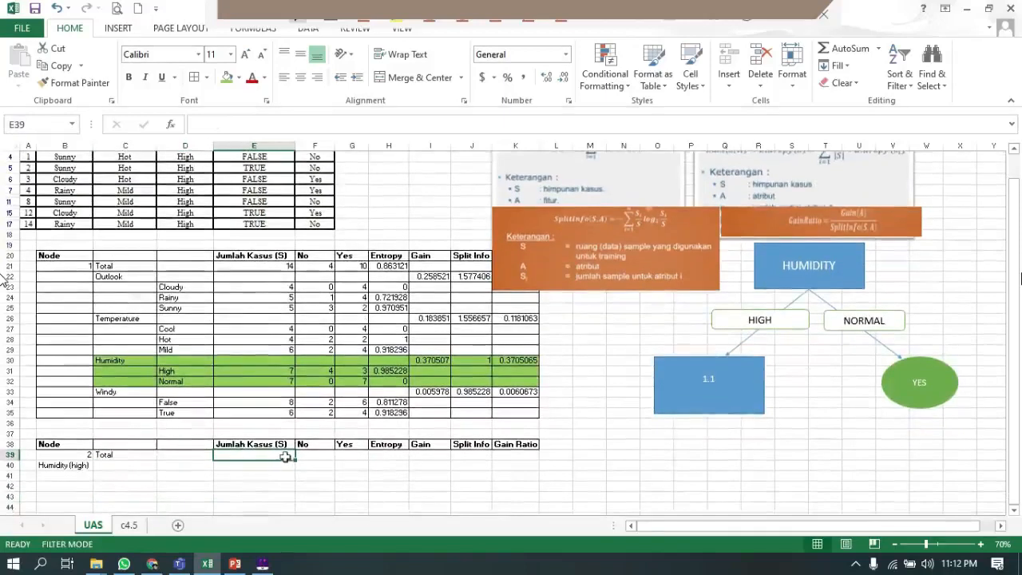
text(14)
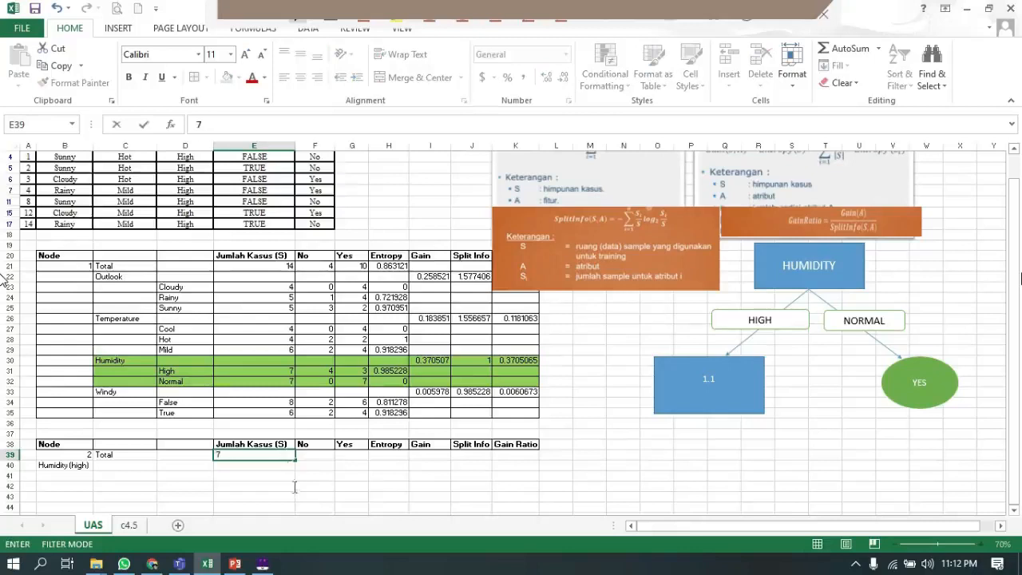
click(291, 485)
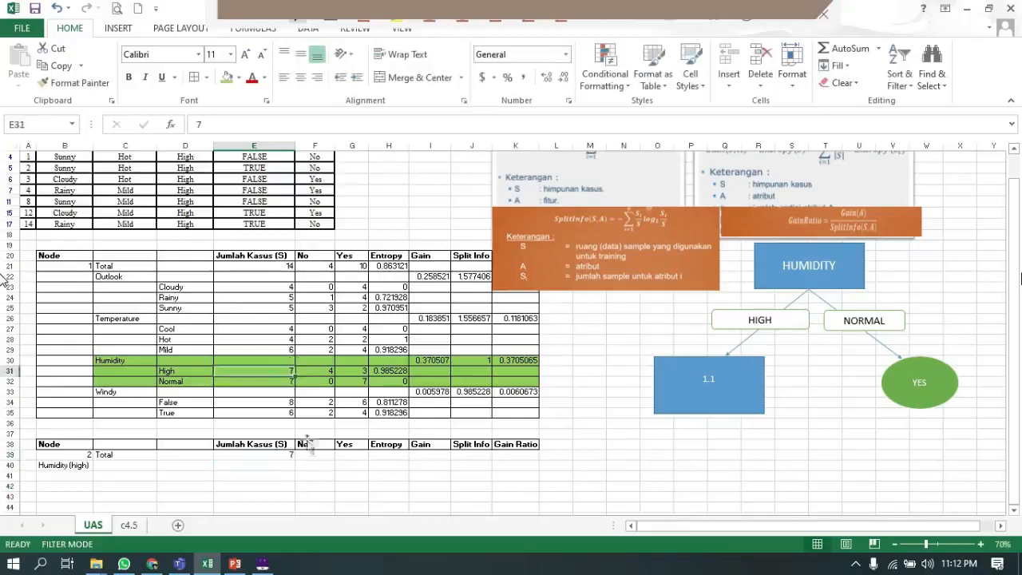
- Copy the Humidity High row's Jumlah Kasus, No and Yes counts (E31:G31) into node 2's Total row at E39 as values only
drag(275, 371, 345, 371)
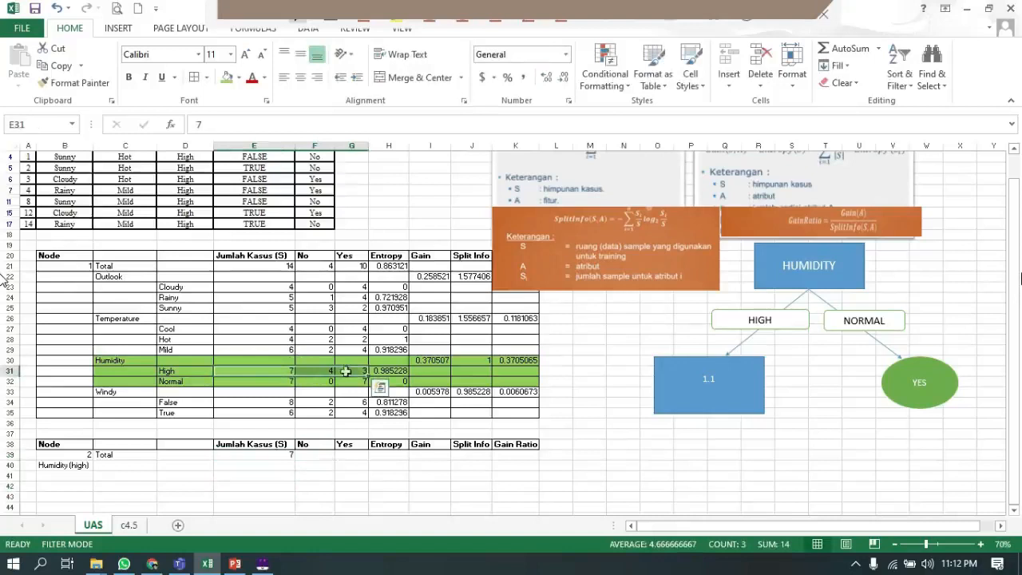
key(ctrl+c)
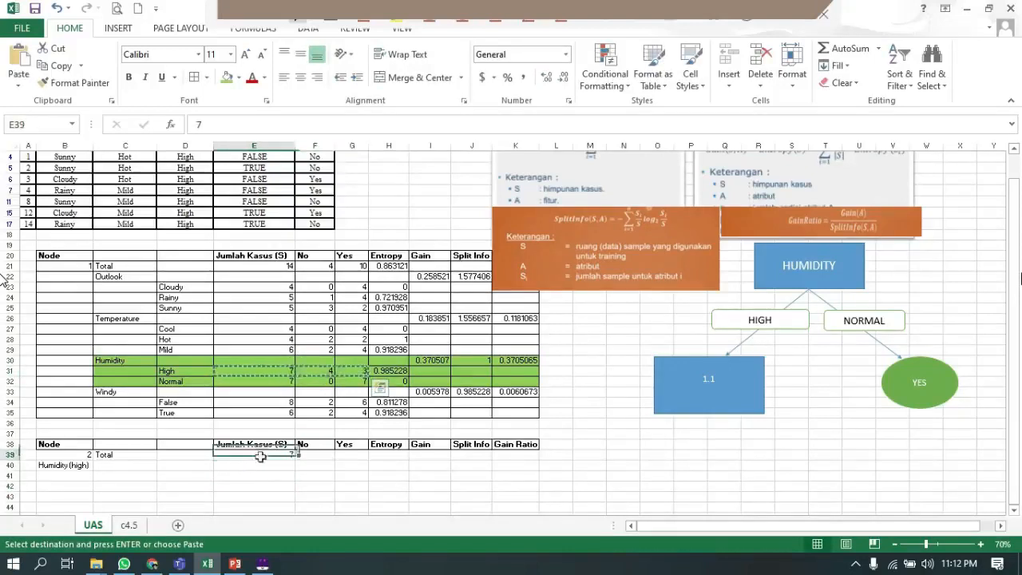
right_click(262, 455)
mouse_move(370, 243)
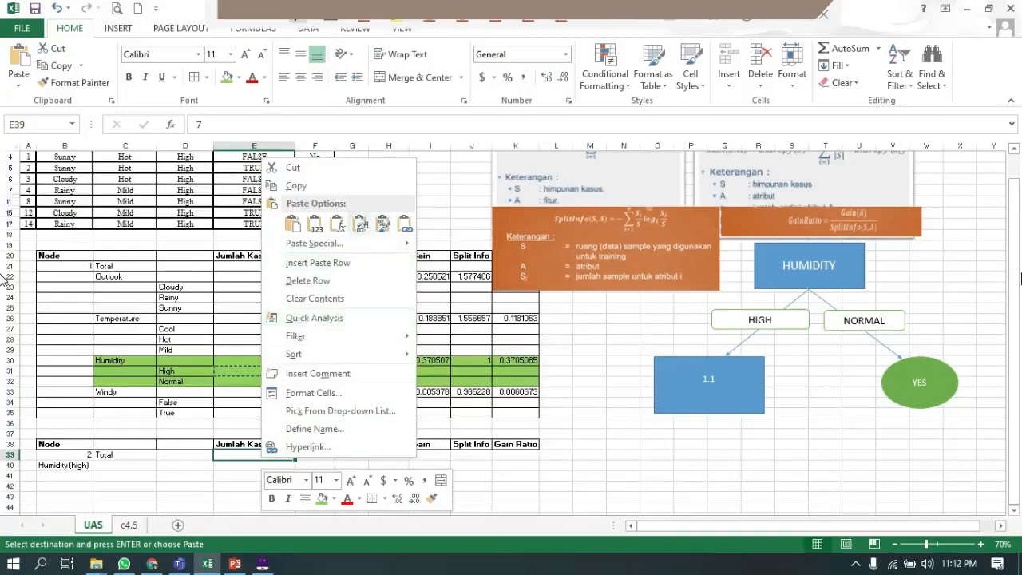
click(314, 224)
click(414, 455)
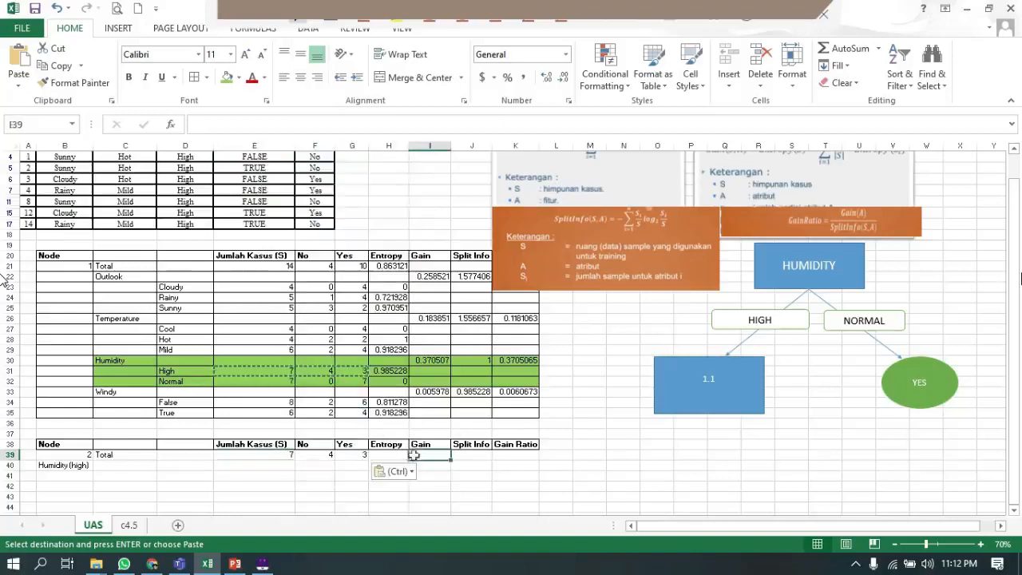
click(154, 474)
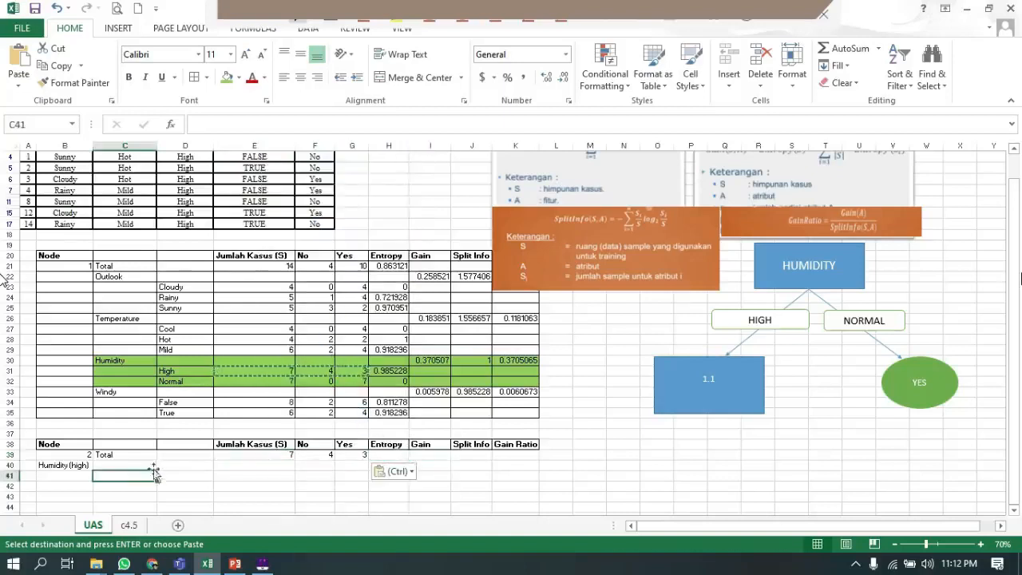
- Switch to PowerPoint, review the C4.5 algorithm stages on slide 10, and return to the Excel workbook
click(225, 563)
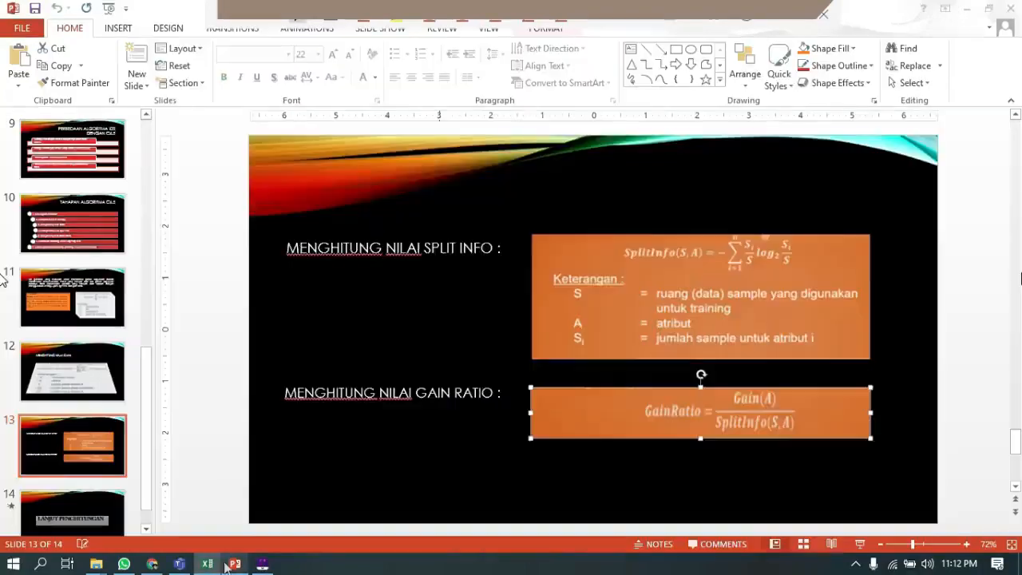
key(Up)
key(Up)
key(Up)
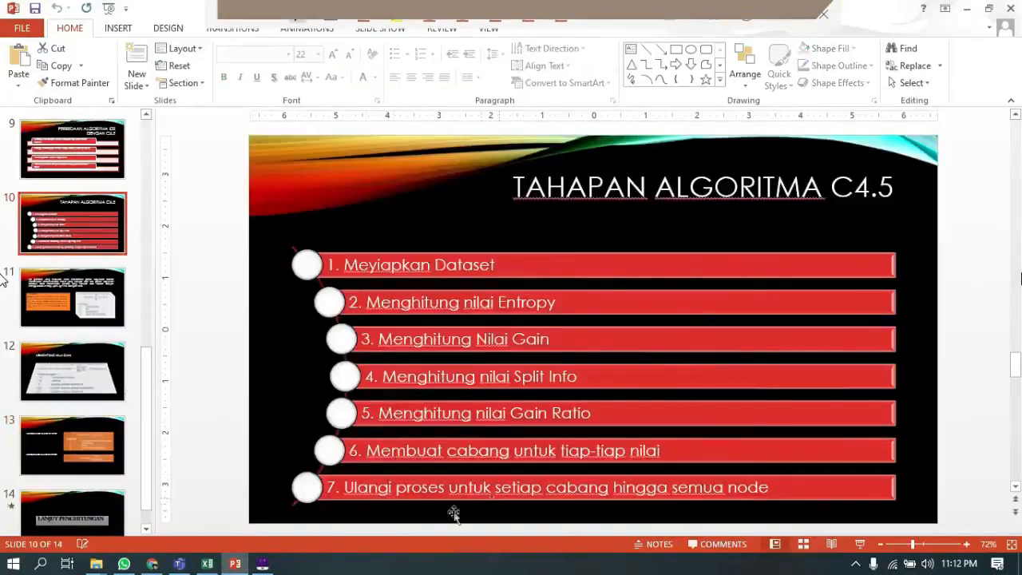
click(236, 566)
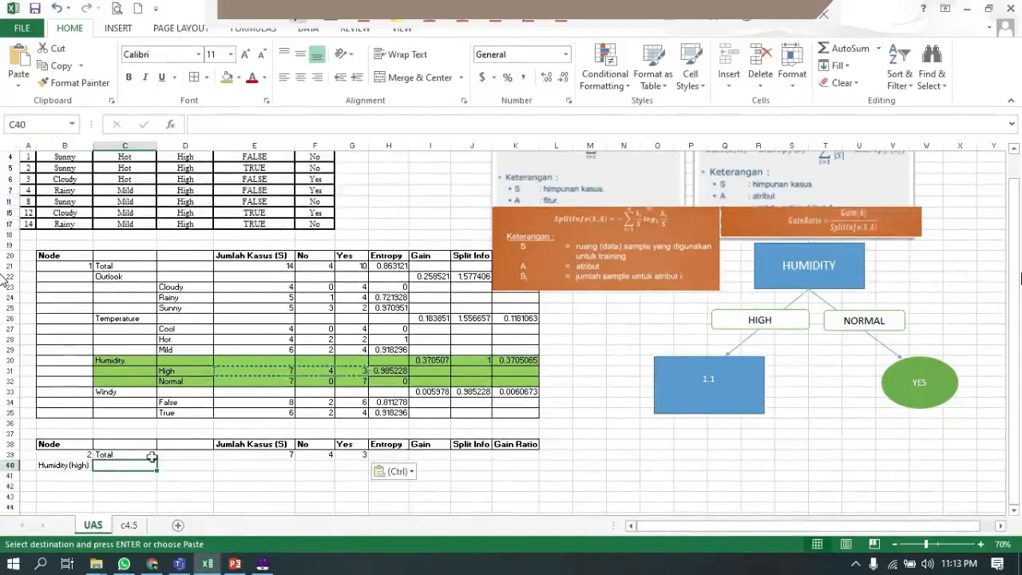
- Enter Outlook in C40 as the first attribute under node 2's Total row
scroll(195, 302, up, 1)
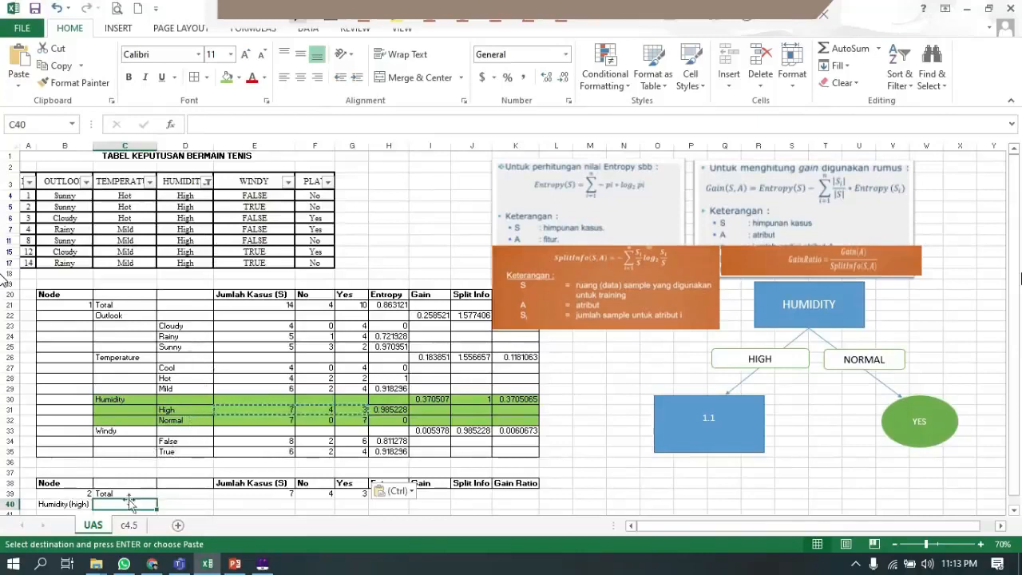
text(Outlook)
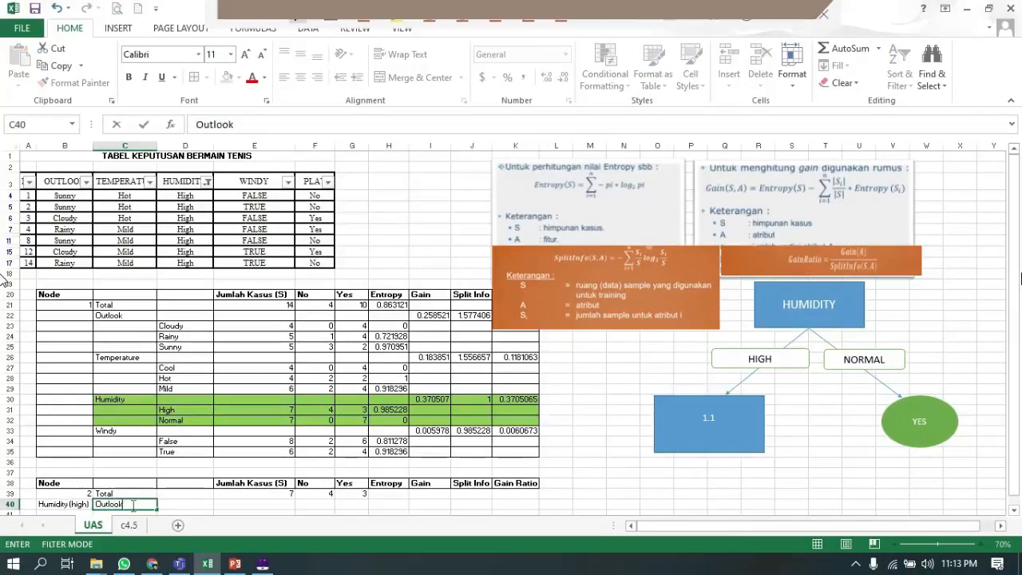
key(Return)
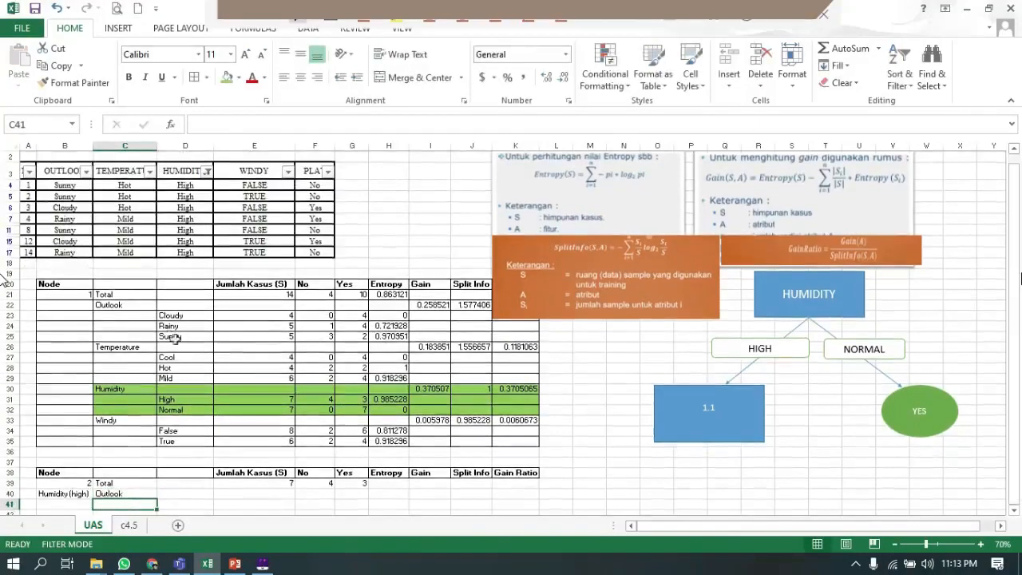
- Copy the Outlook attribute with its Cloudy, Rainy and Sunny labels (C22:D25) into node 2's table at C40
drag(141, 311, 196, 335)
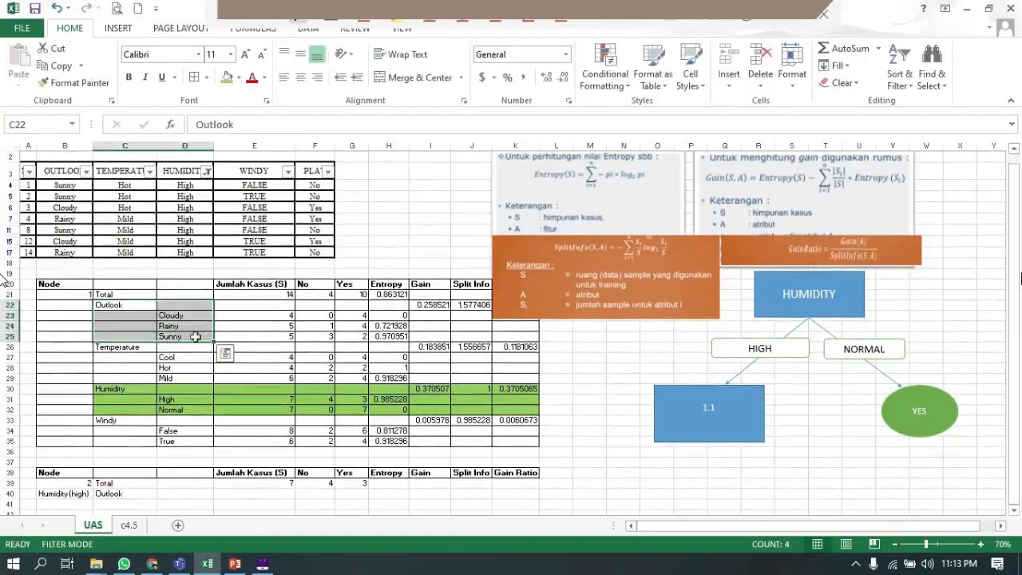
key(ctrl+c)
scroll(198, 366, down, 1)
scroll(198, 365, down, 2)
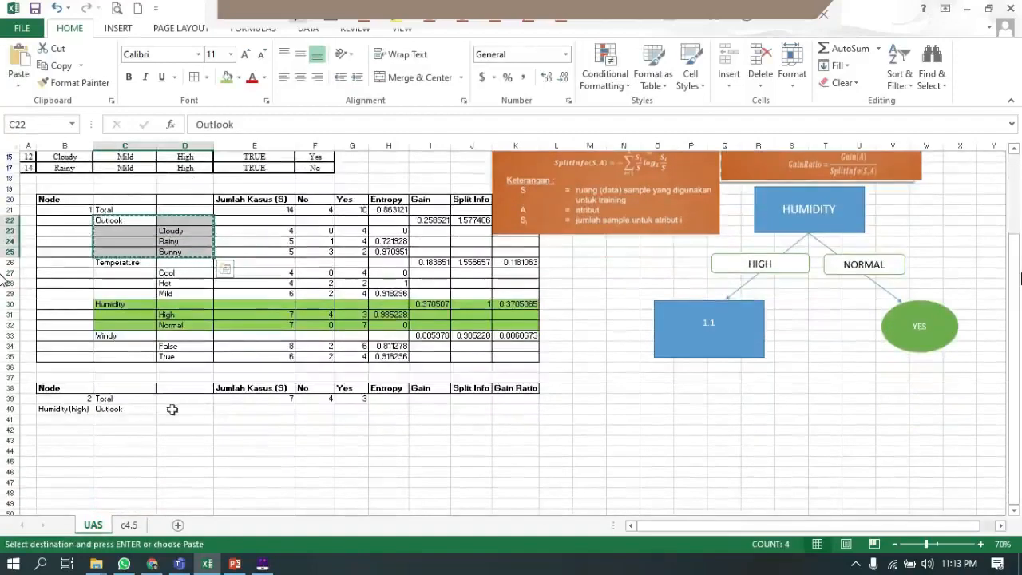
click(140, 409)
key(ctrl+v)
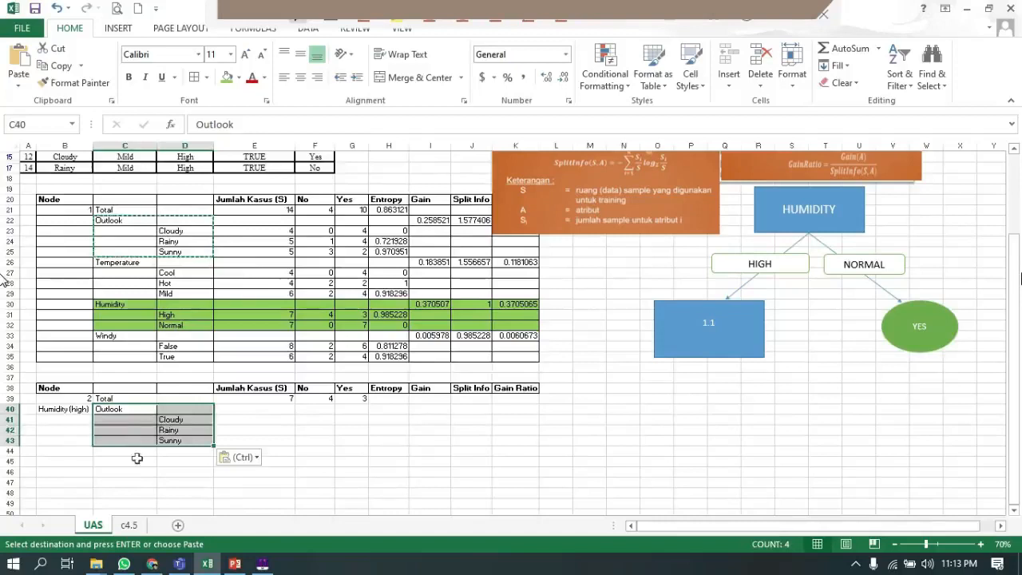
- Copy the Temperature attribute with its Cool, Hot and Mild labels (C26:D29) into node 2's table at C44
click(138, 452)
drag(128, 263, 171, 294)
key(ctrl+c)
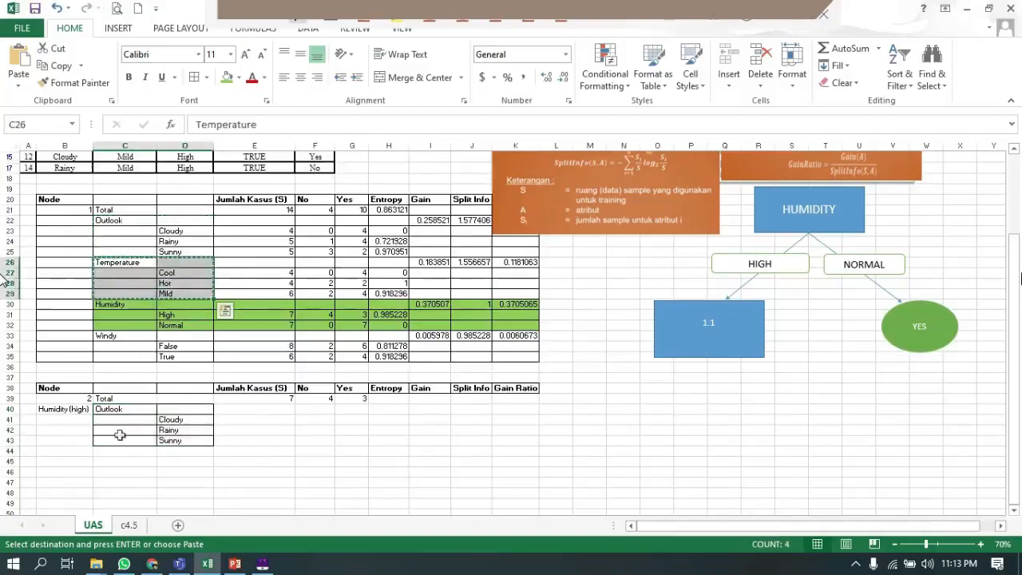
click(121, 447)
key(ctrl+v)
- Copy the Windy attribute with its False and True labels (C33:D35) into node 2's table at C48
drag(132, 337, 169, 350)
key(ctrl+c)
scroll(135, 471, down, 1)
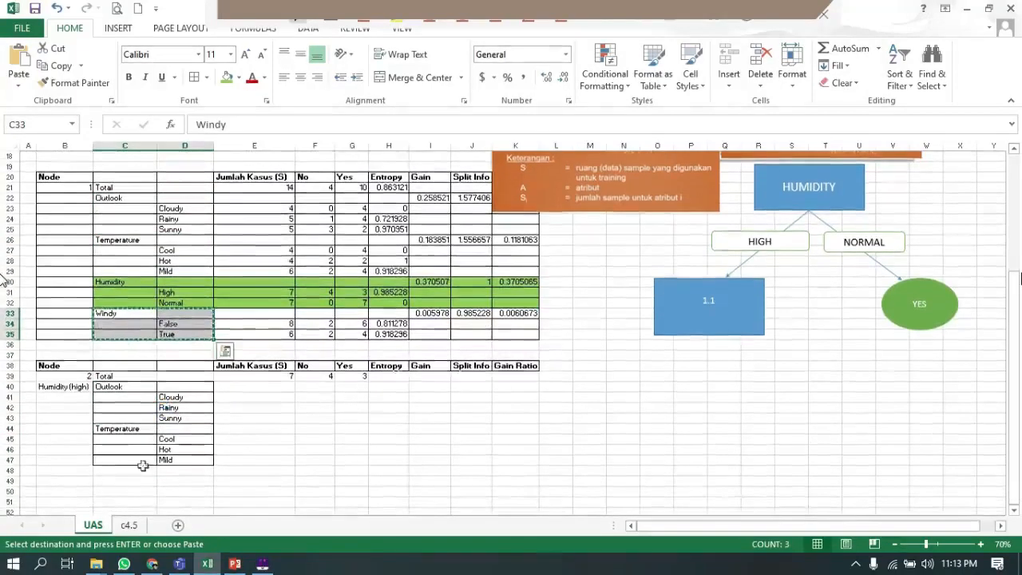
click(128, 470)
key(ctrl+v)
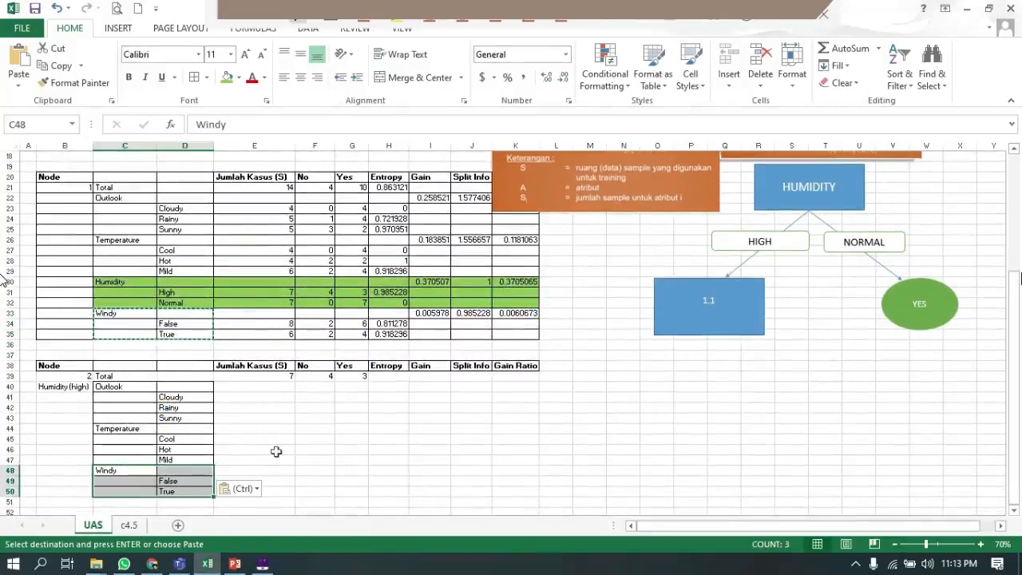
- Apply all borders to node 2's table body, B39:K50
drag(76, 375, 508, 479)
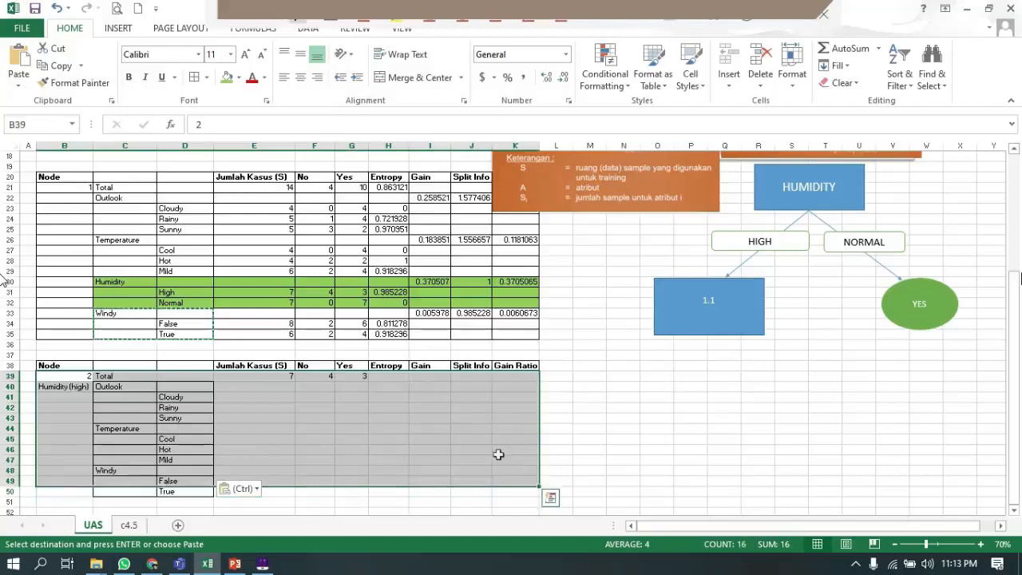
key(shift+Down)
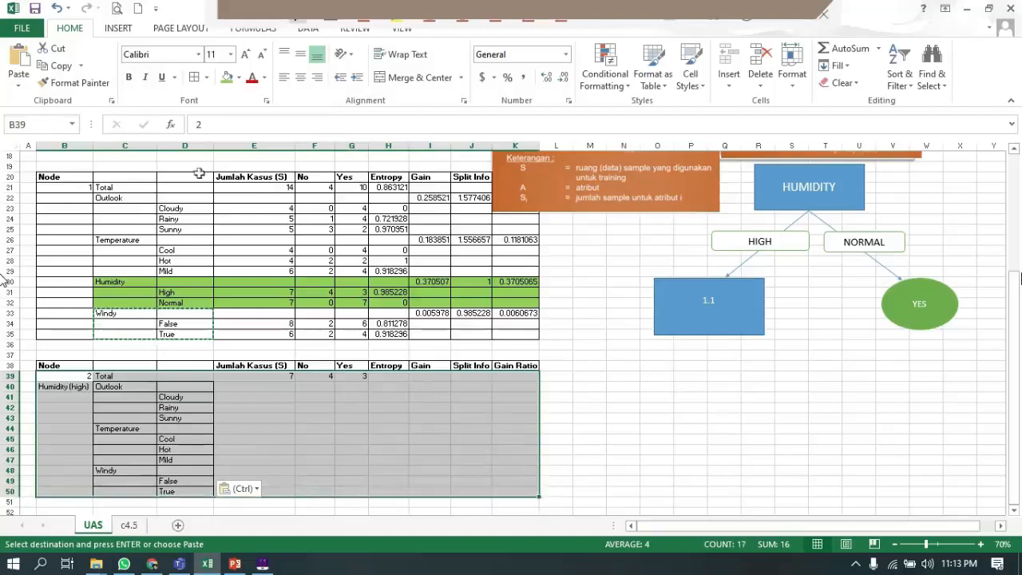
click(194, 77)
click(276, 386)
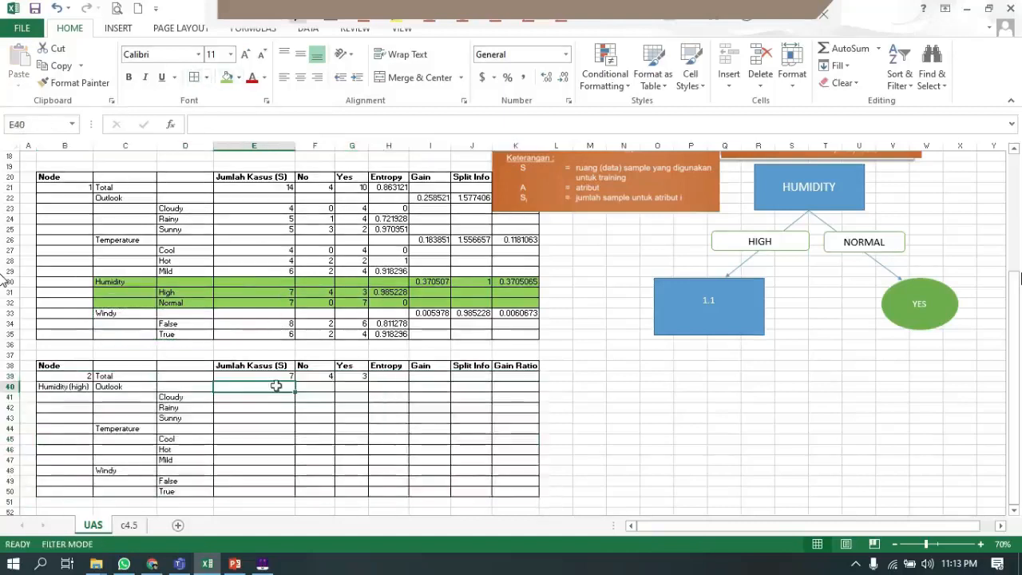
- Filter the dataset's OUTLOOK column to show only Cloudy, with E41 selected for the Cloudy count
click(278, 397)
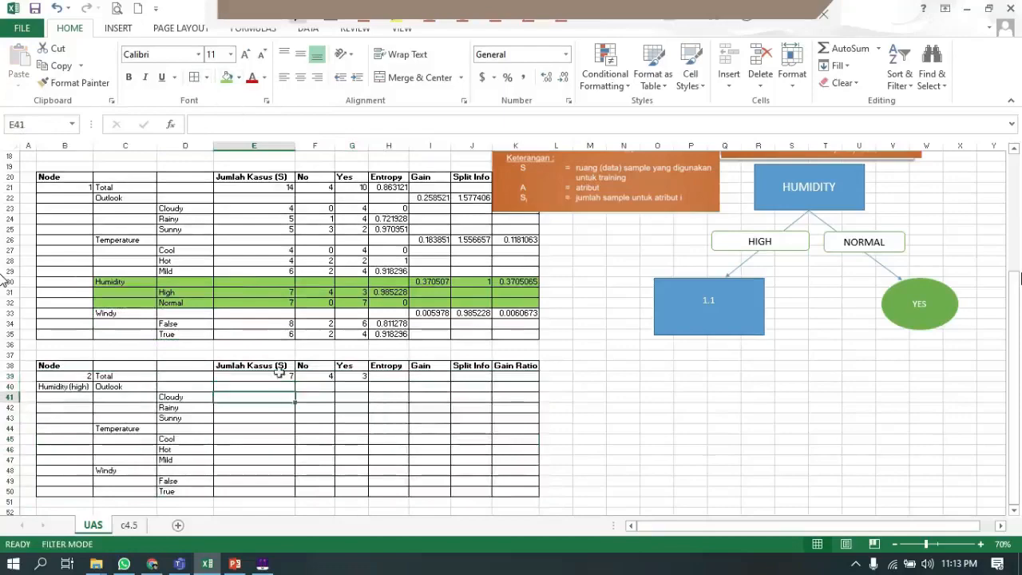
scroll(200, 432, up, 4)
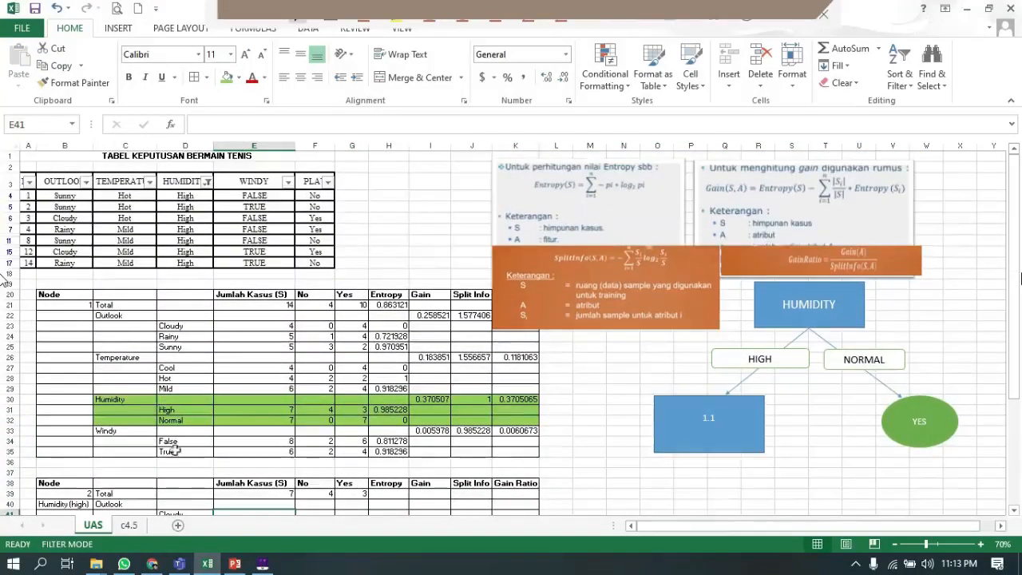
scroll(206, 495, down, 1)
scroll(124, 176, down, 1)
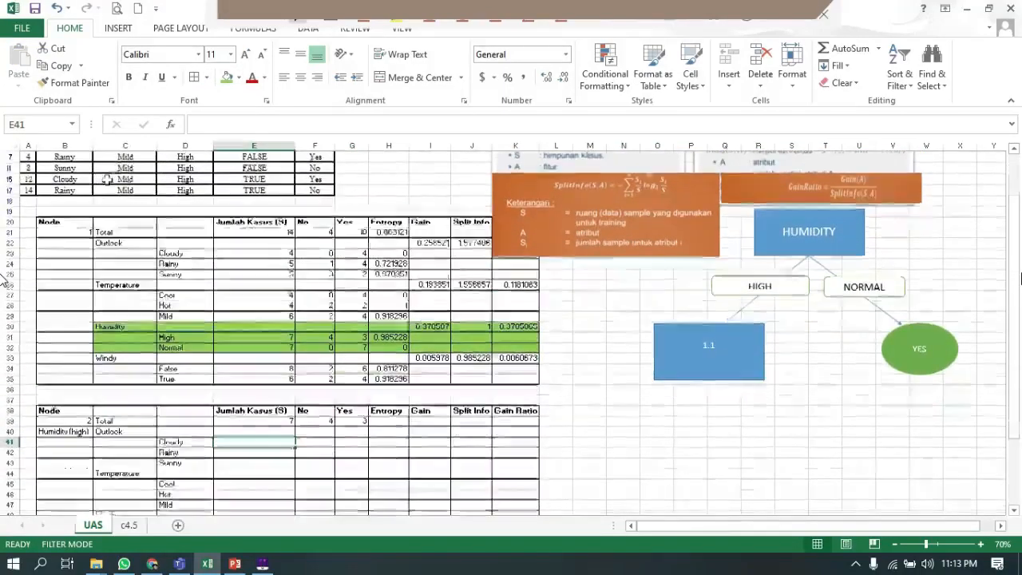
scroll(106, 201, up, 2)
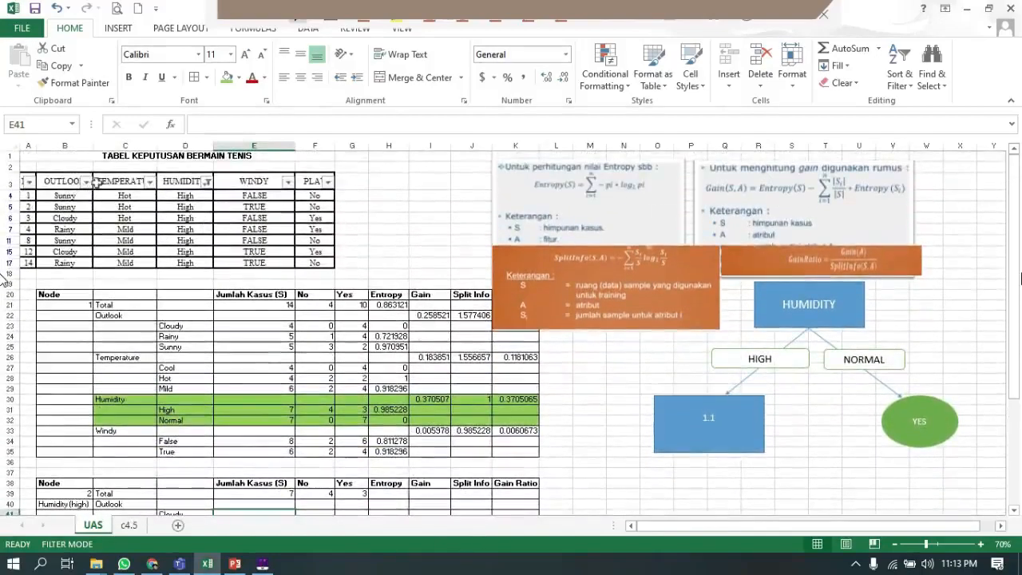
click(86, 182)
click(62, 327)
click(60, 340)
click(104, 466)
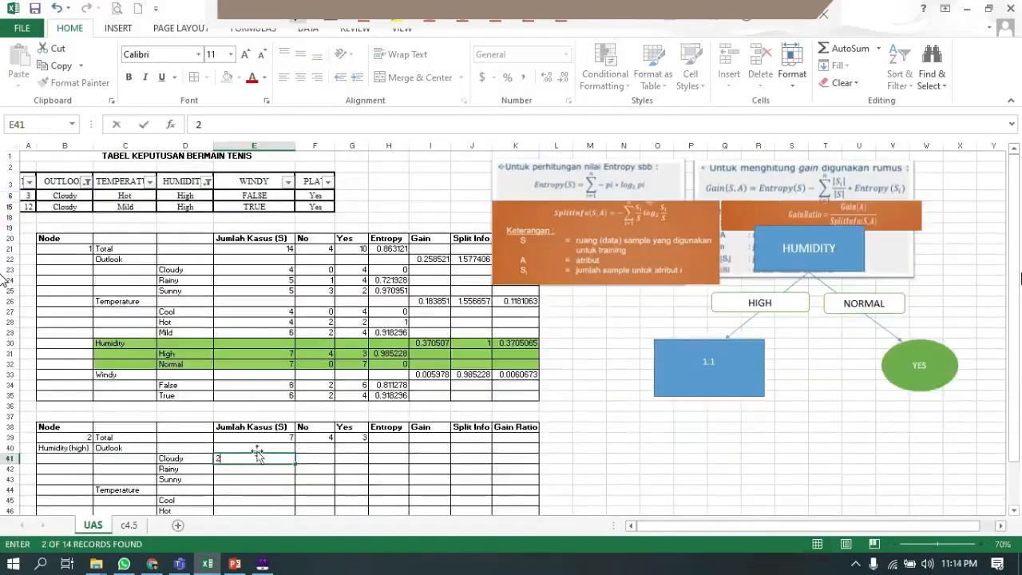
- Fill node 2's Cloudy row (E41:G41) with Jumlah Kasus 2, No 0 and Yes 2
text(2)
key(Tab)
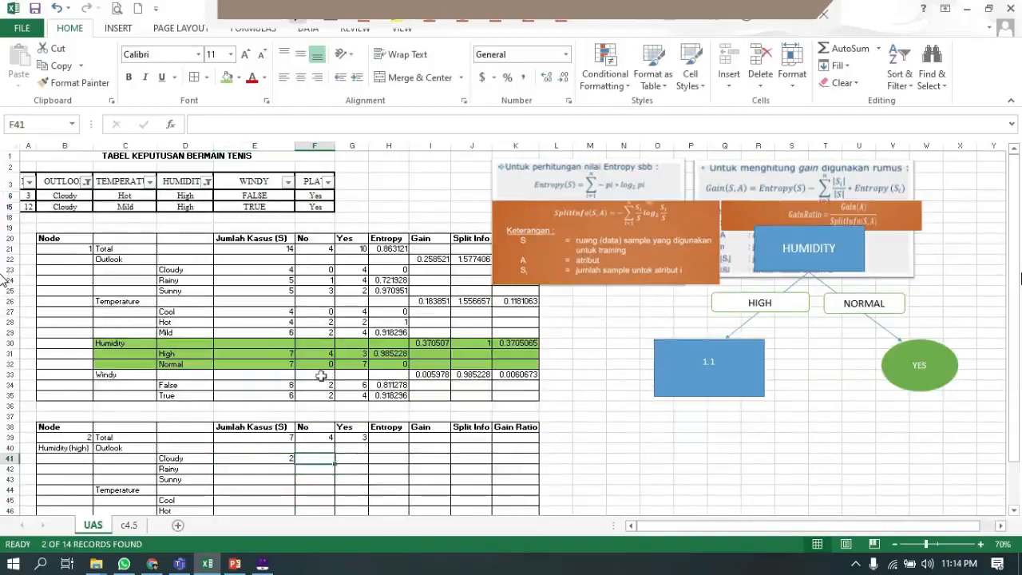
text(0)
key(Tab)
text(2)
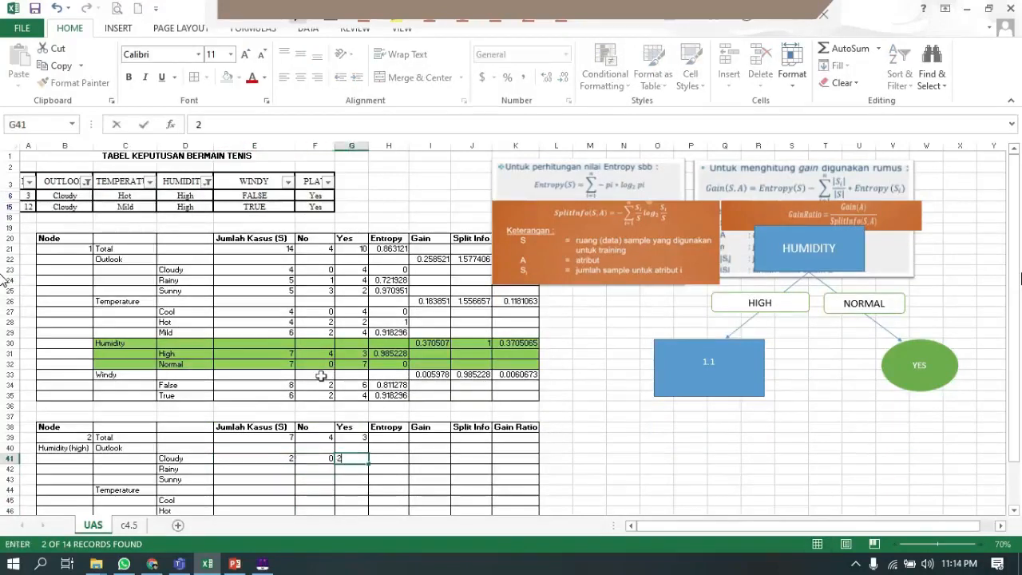
key(Return)
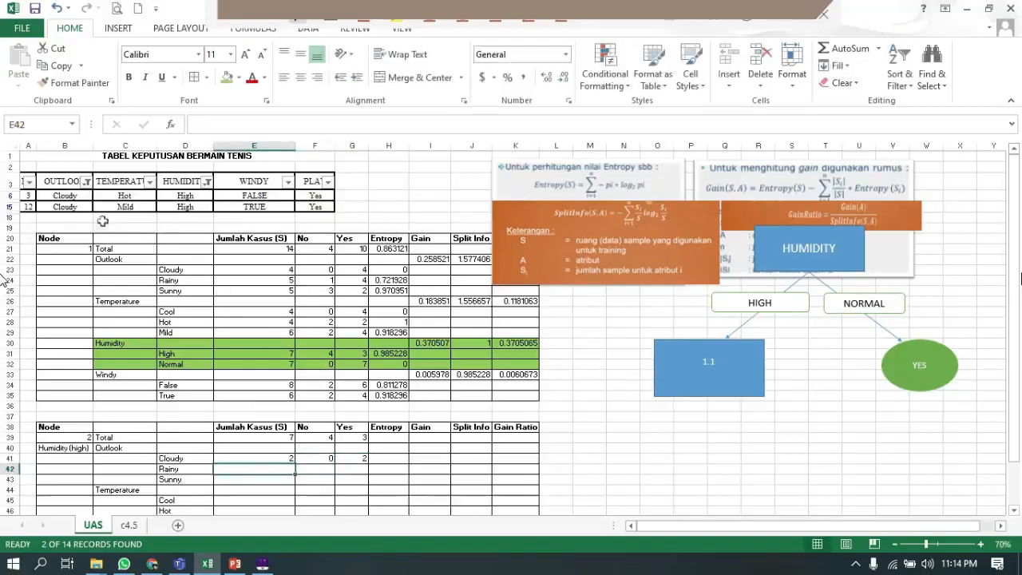
- Change the OUTLOOK filter to show only the Rainy records
click(86, 182)
click(53, 353)
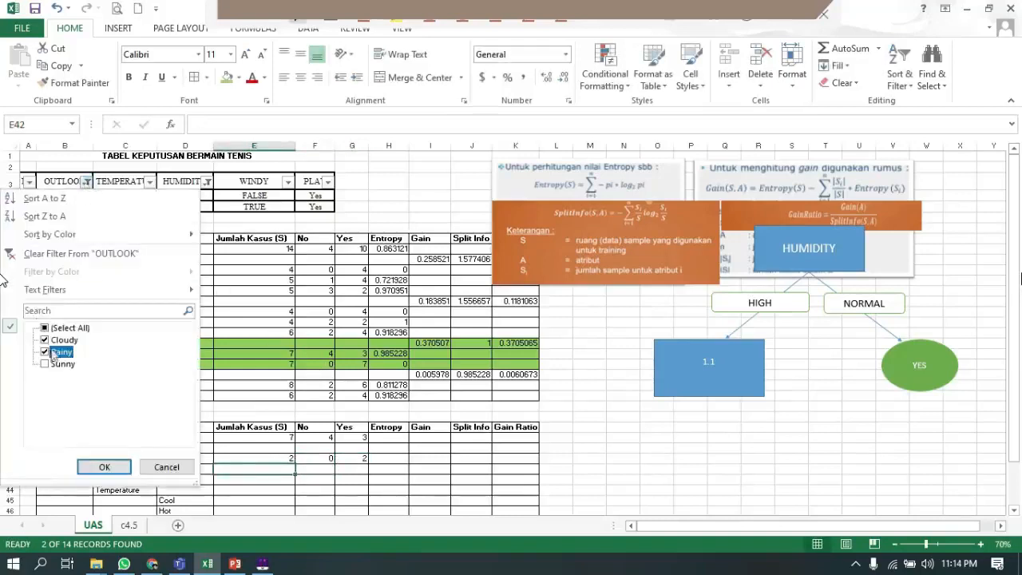
click(53, 340)
click(104, 466)
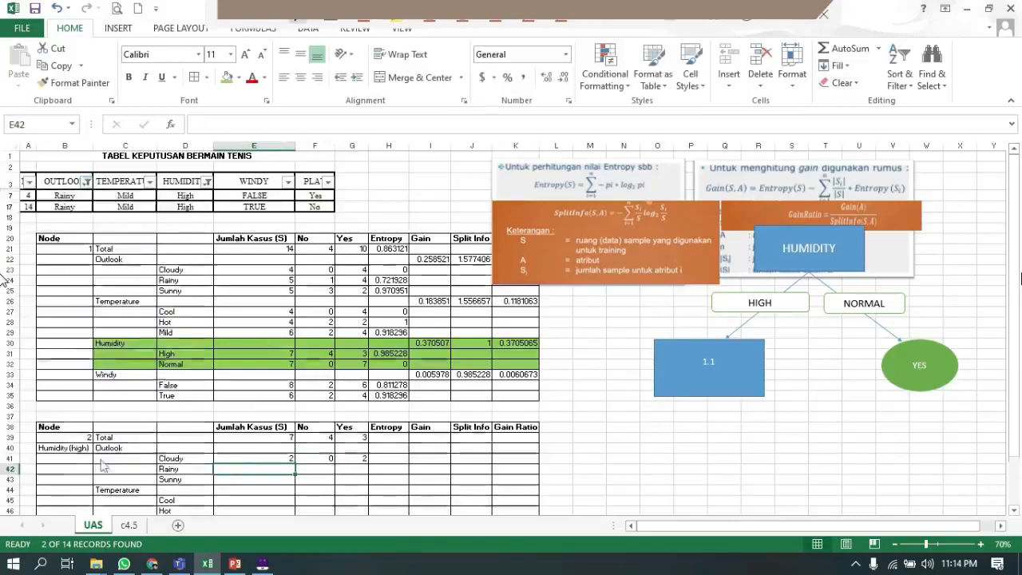
- Fill node 2's Rainy row (E42:G42) with Jumlah Kasus 2, No 1 and Yes 1
text(2)
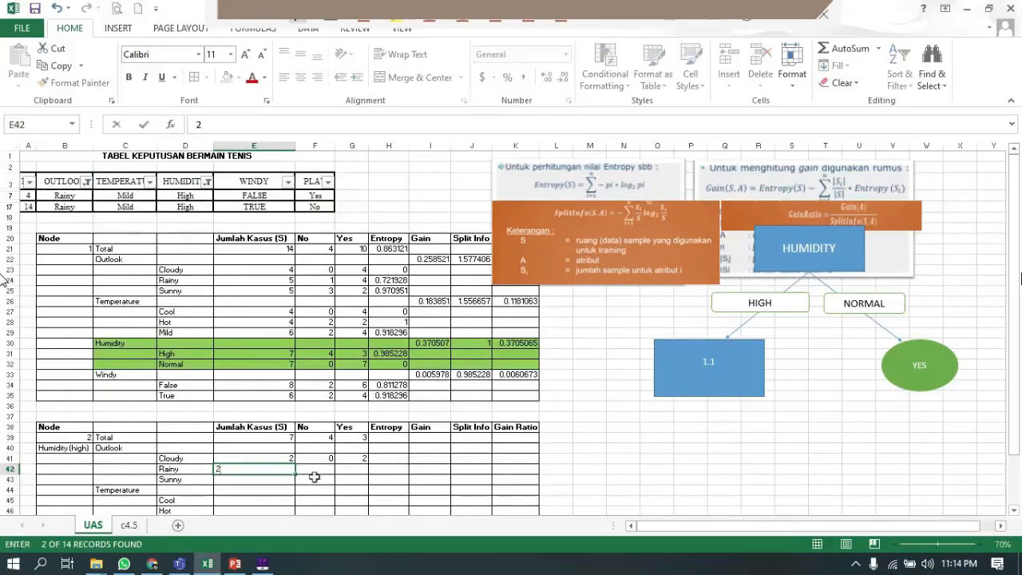
click(320, 472)
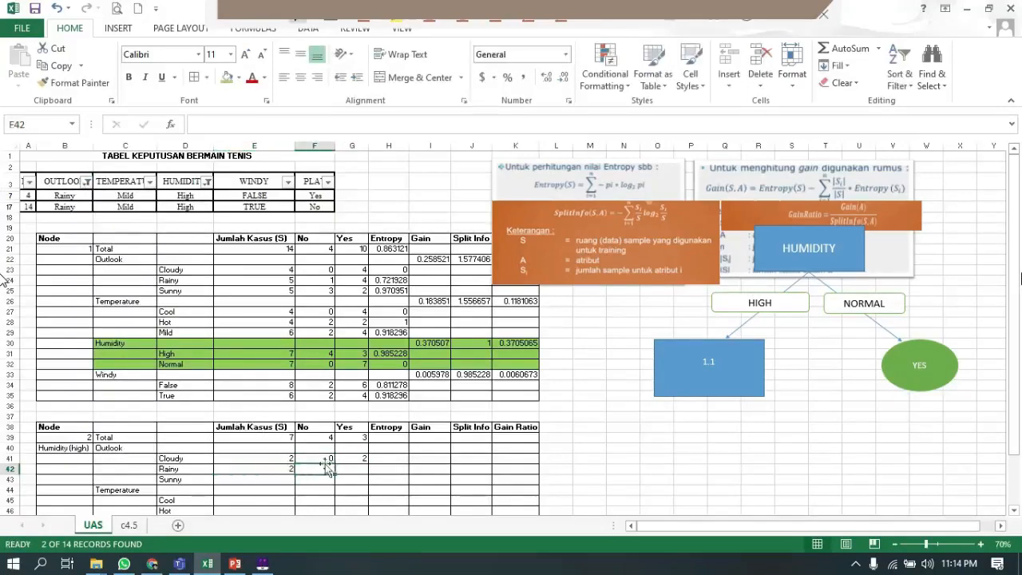
text(1)
key(Tab)
text(2)
key(Return)
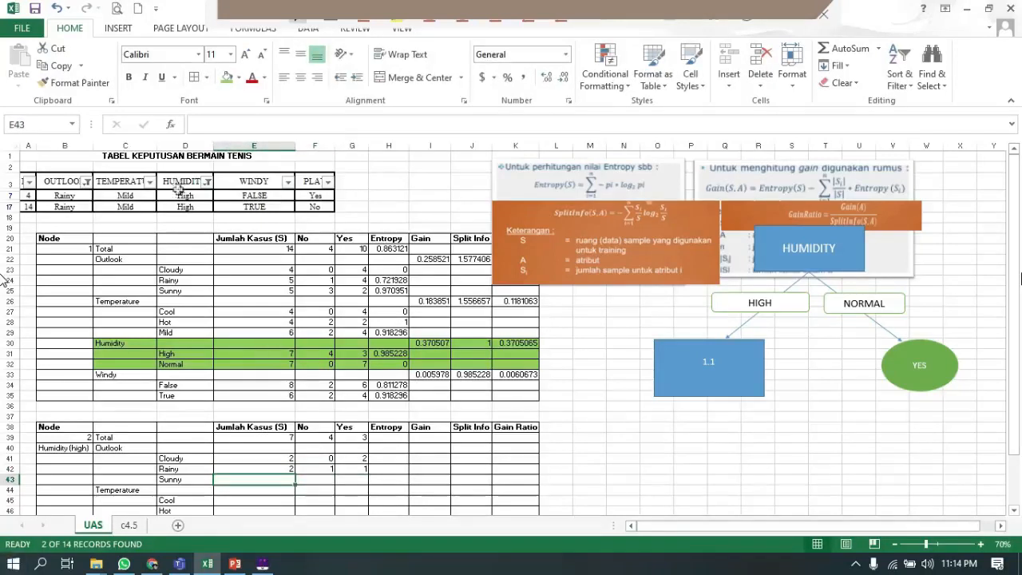
- Change the OUTLOOK filter to show only the Sunny records
click(86, 182)
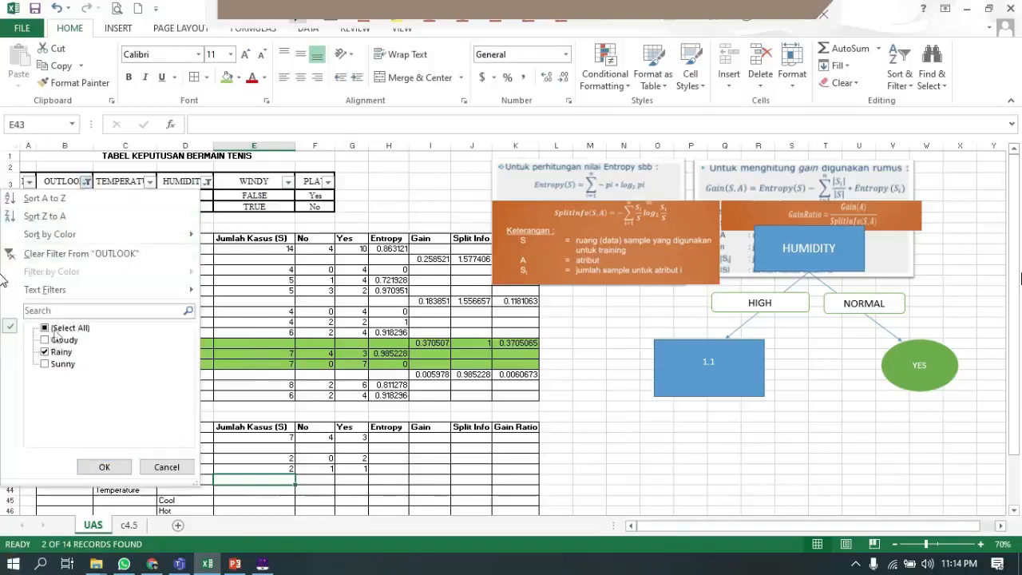
click(55, 328)
click(58, 339)
click(59, 351)
click(62, 364)
click(70, 364)
click(119, 466)
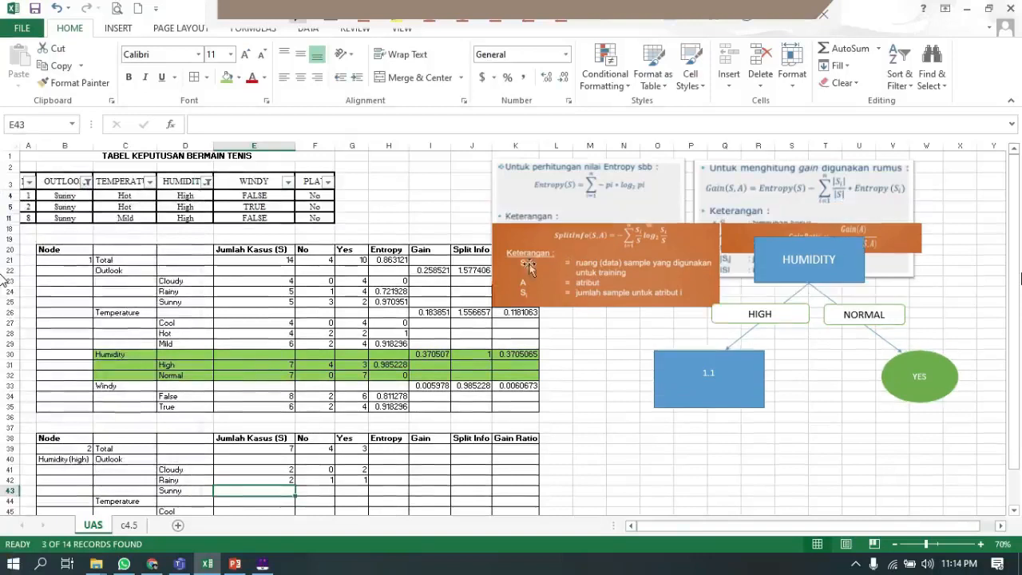
- Fill node 2's Sunny row (E43:G43) with Jumlah Kasus 3, No 3 and Yes 0
text(3)
key(Tab)
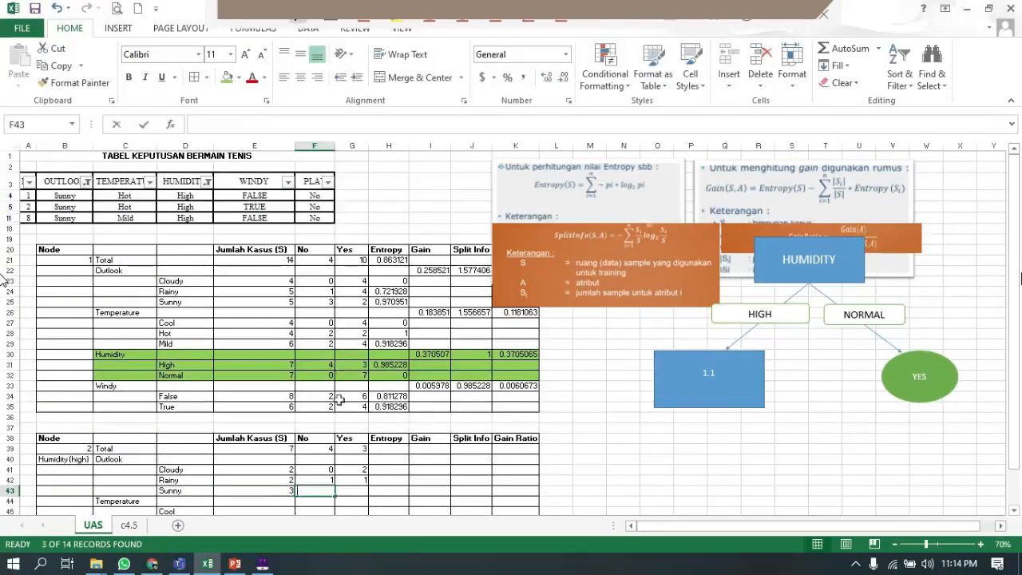
text(3)
key(Tab)
text(0)
key(Tab)
key(Tab)
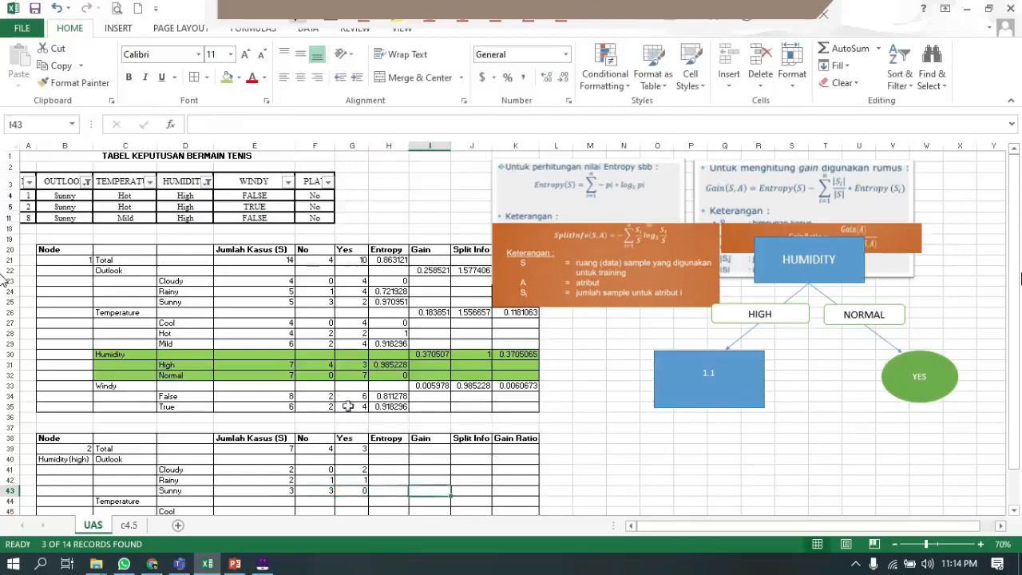
- Reset the OUTLOOK filter to include Cloudy, Rainy and Sunny records
scroll(299, 440, down, 2)
click(272, 450)
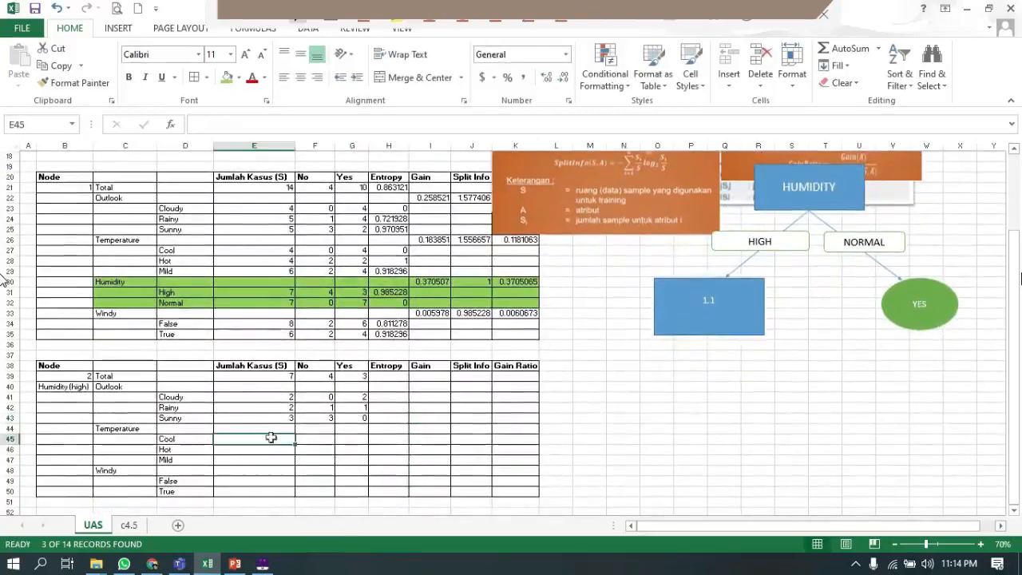
scroll(209, 278, up, 1)
scroll(120, 239, down, 1)
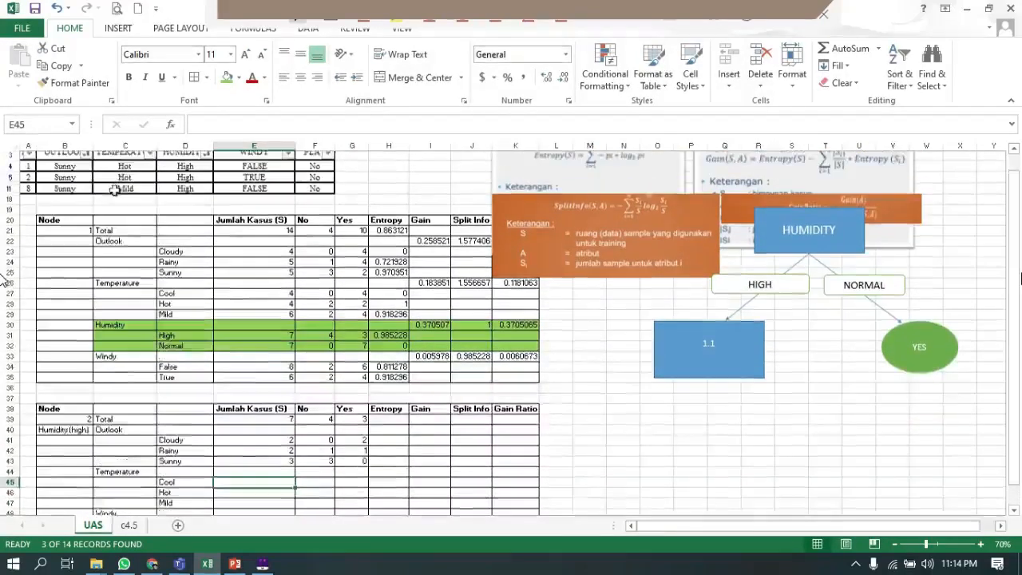
scroll(112, 208, up, 1)
click(87, 181)
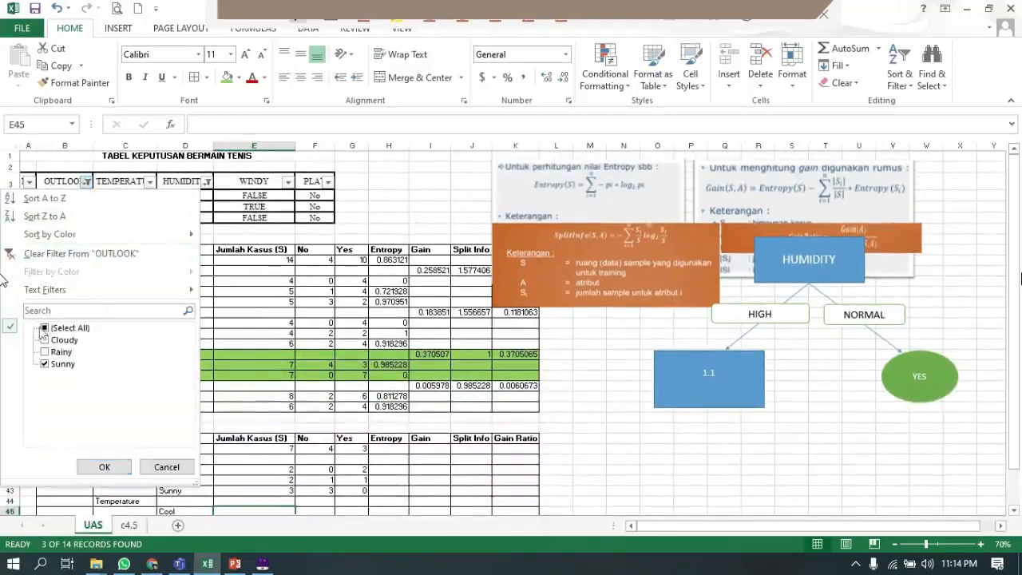
click(72, 327)
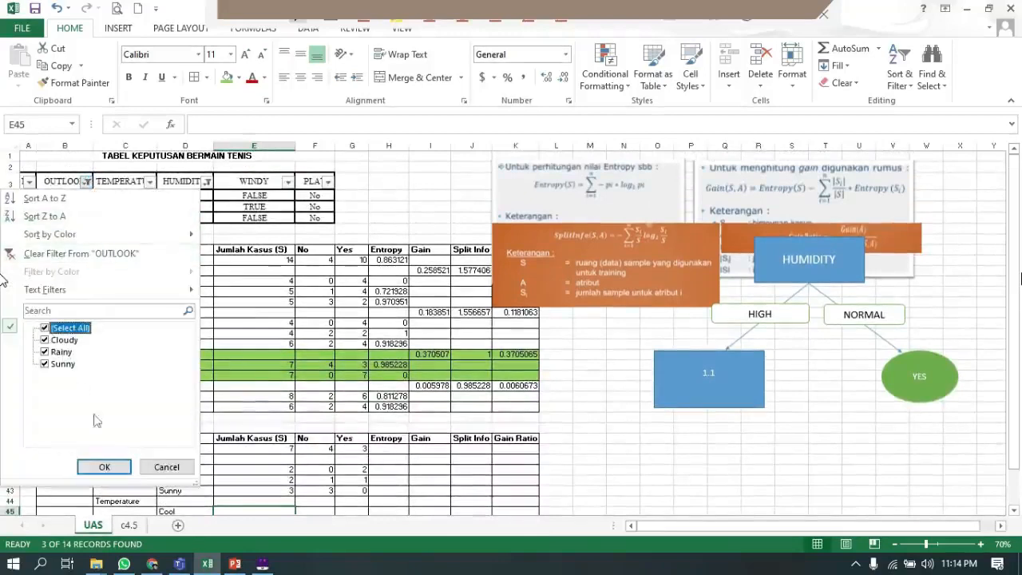
click(105, 466)
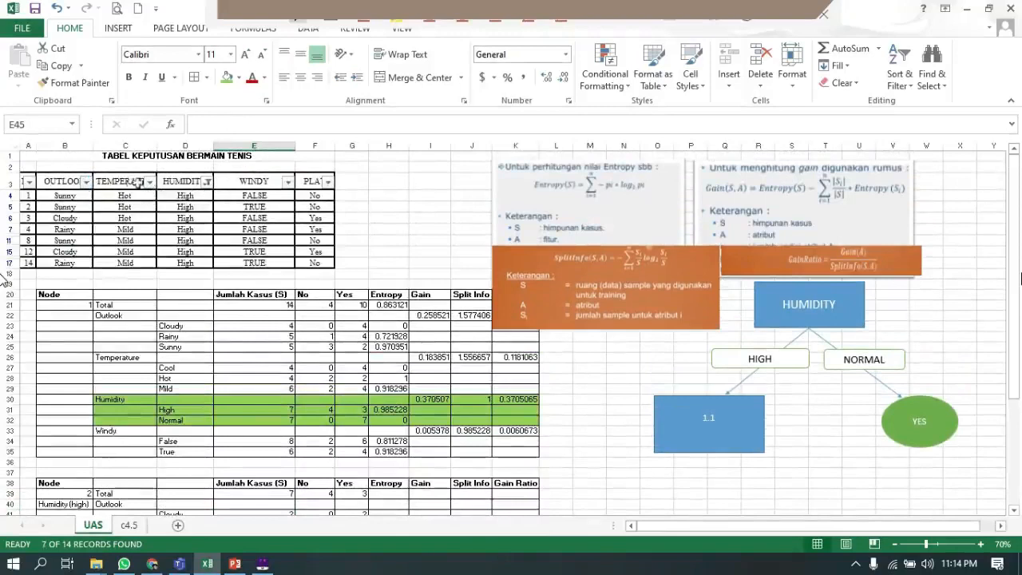
- Filter the TEMPERATUR column to show only the Hot records
click(150, 182)
click(48, 351)
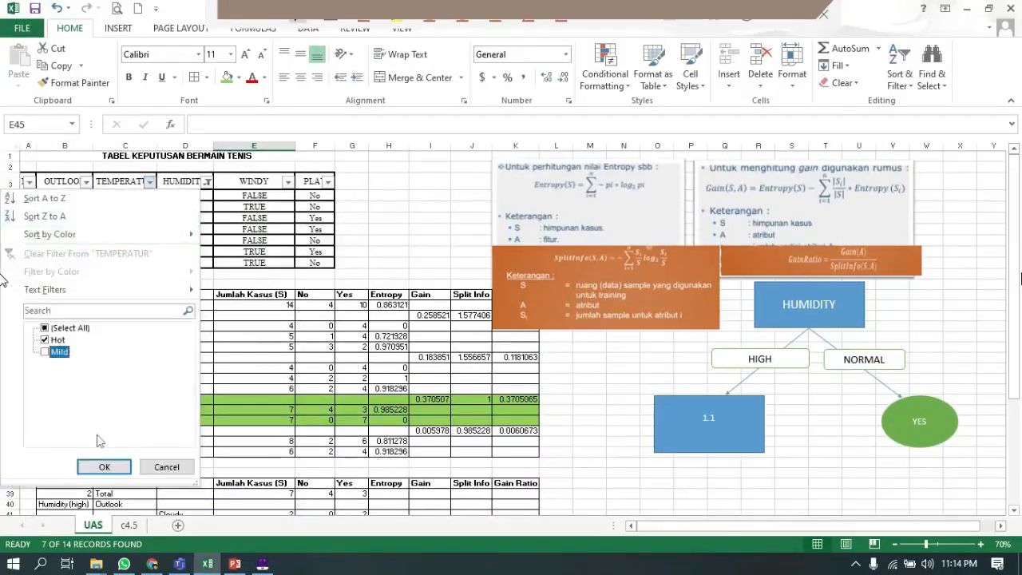
click(104, 467)
- Fill node 2's Hot row (E46:G46) with Jumlah Kasus 3, No 2 and Yes 1
scroll(200, 412, down, 5)
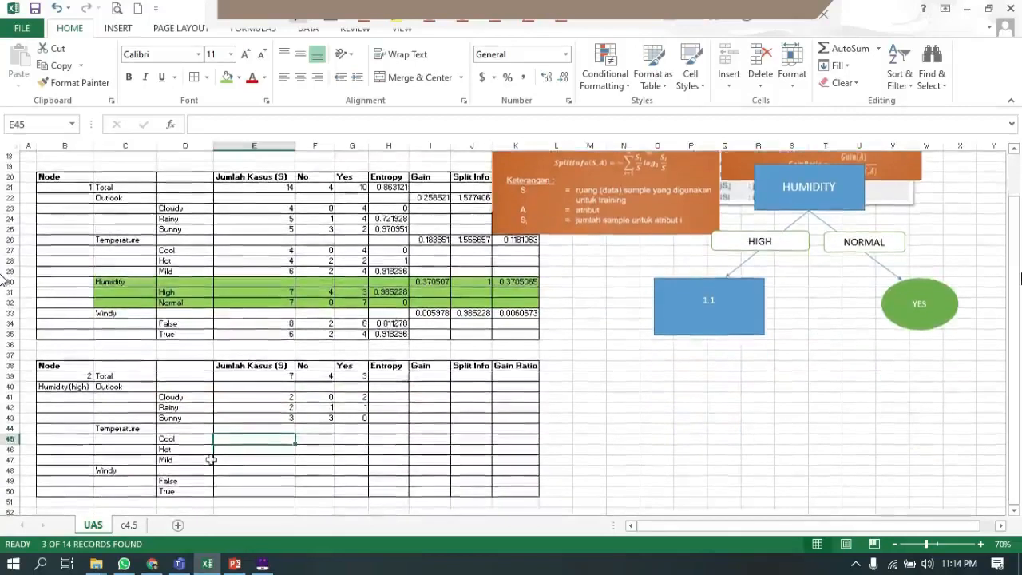
scroll(211, 460, up, 3)
scroll(224, 458, down, 2)
scroll(228, 455, up, 2)
scroll(229, 455, down, 2)
scroll(231, 454, down, 1)
scroll(232, 454, up, 1)
click(256, 463)
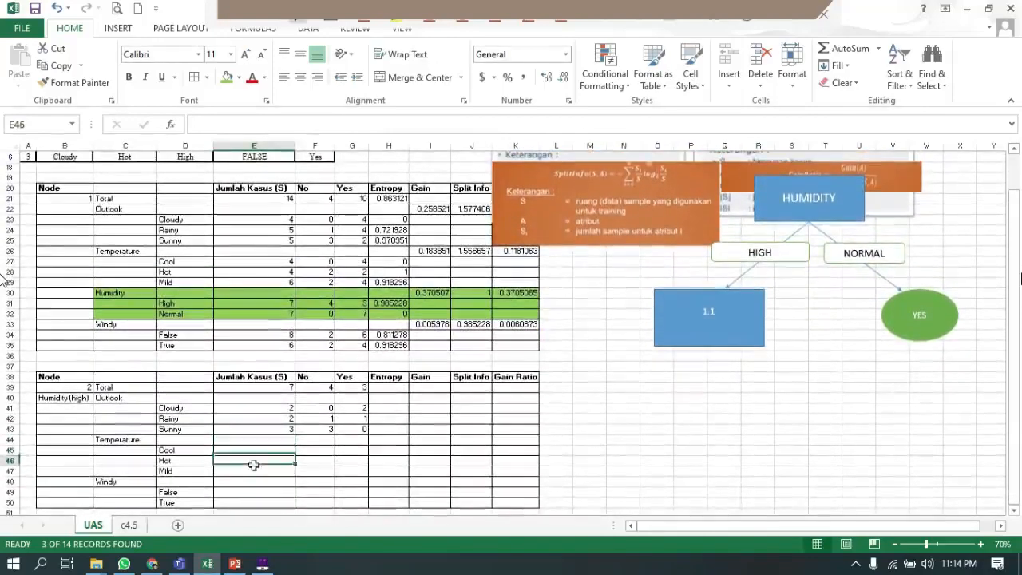
text(3)
key(Up)
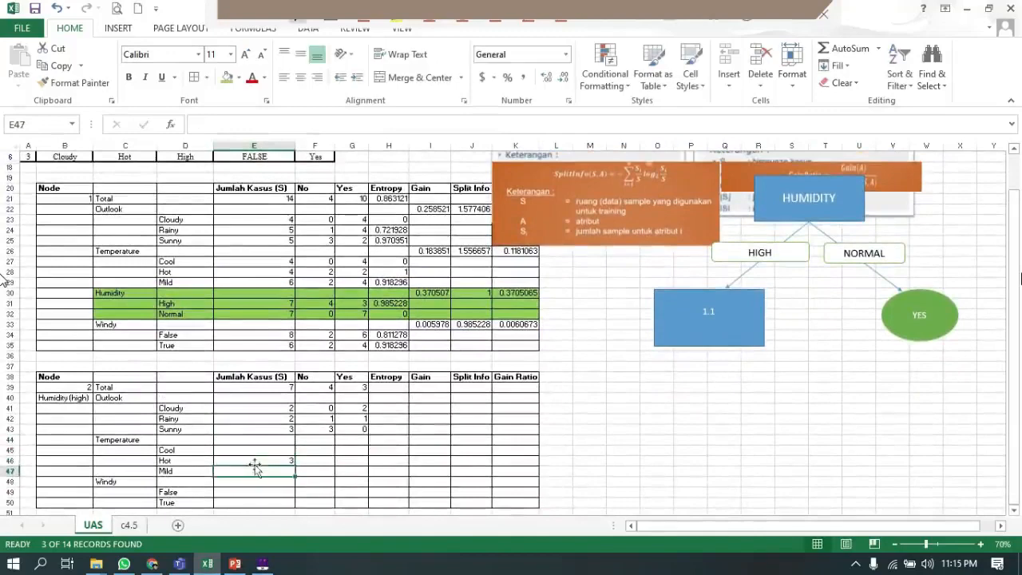
scroll(263, 459, up, 1)
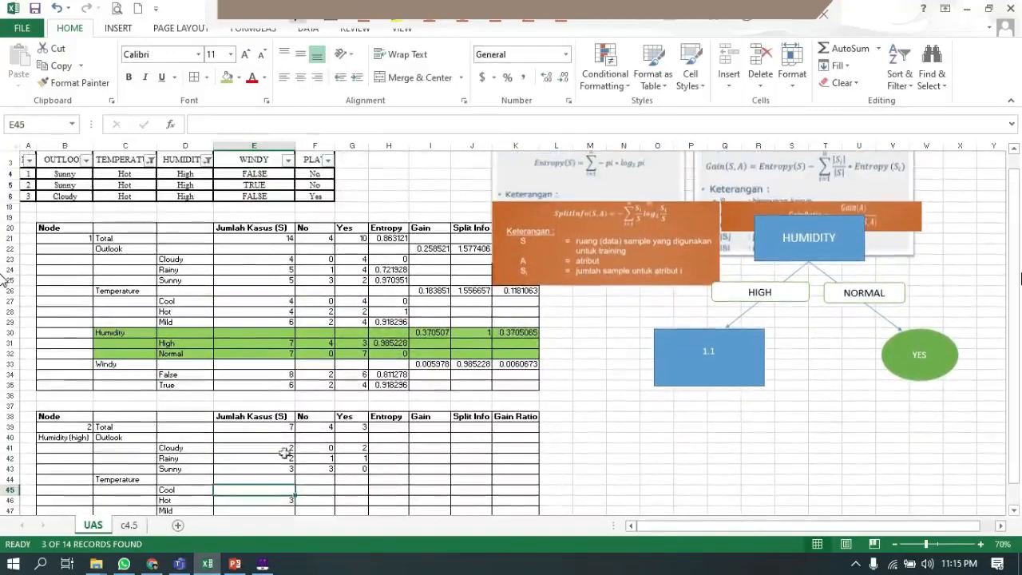
key(Down)
key(Tab)
text(2)
key(Tab)
text(1)
key(Return)
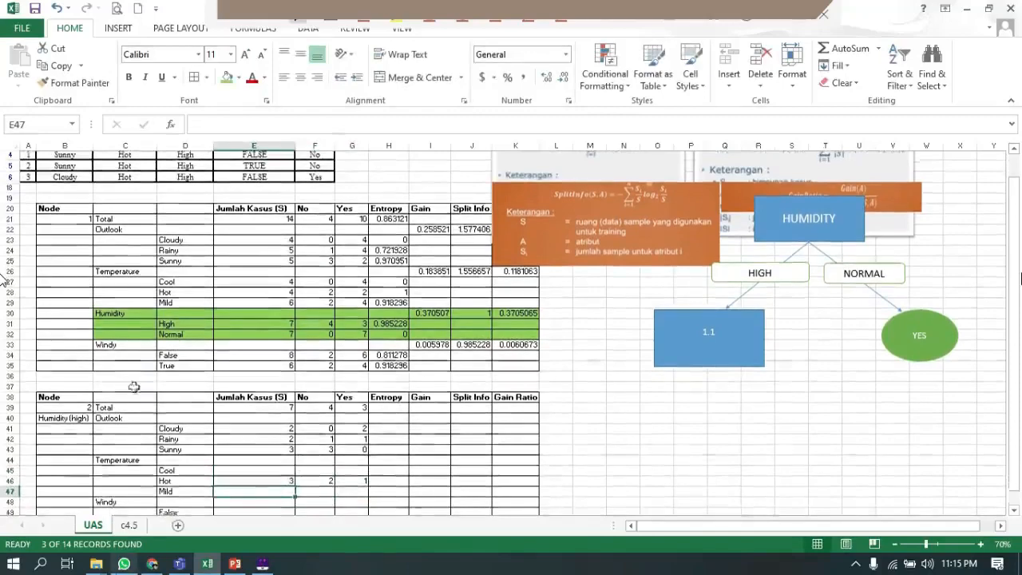
- Change the TEMPERATUR filter to show only the Mild records
scroll(136, 384, up, 1)
click(151, 183)
click(46, 339)
click(45, 351)
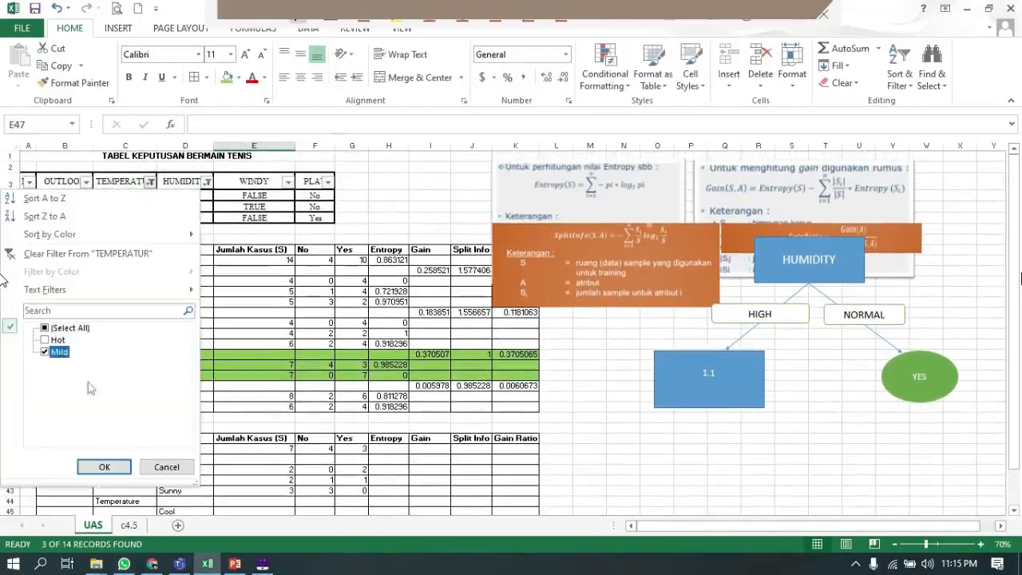
click(112, 468)
- Fill node 2's Mild row (E47:G47) with Jumlah Kasus 4, No 2 and Yes 2
scroll(251, 388, down, 1)
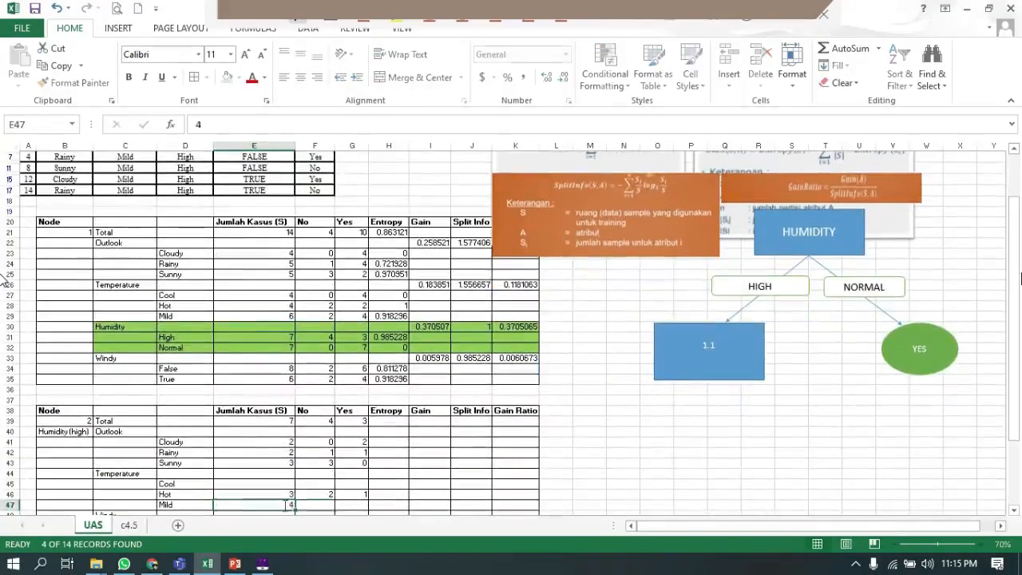
key(Right)
text(2)
key(Right)
text(2)
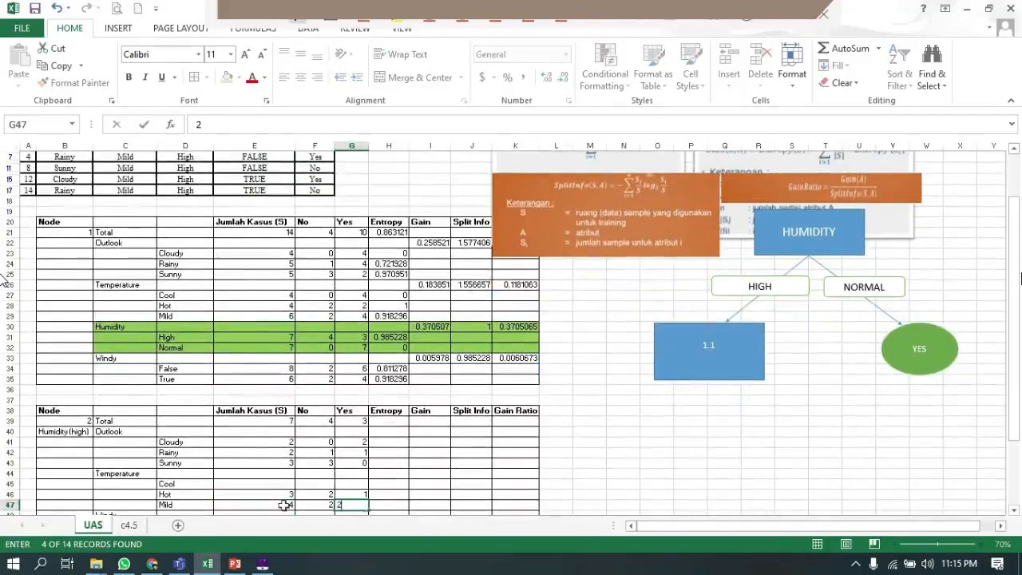
- Fill node 2's Cool row (E45:G45) with 0 for Jumlah Kasus, No and Yes
key(Left)
key(Up)
key(Up)
key(Left)
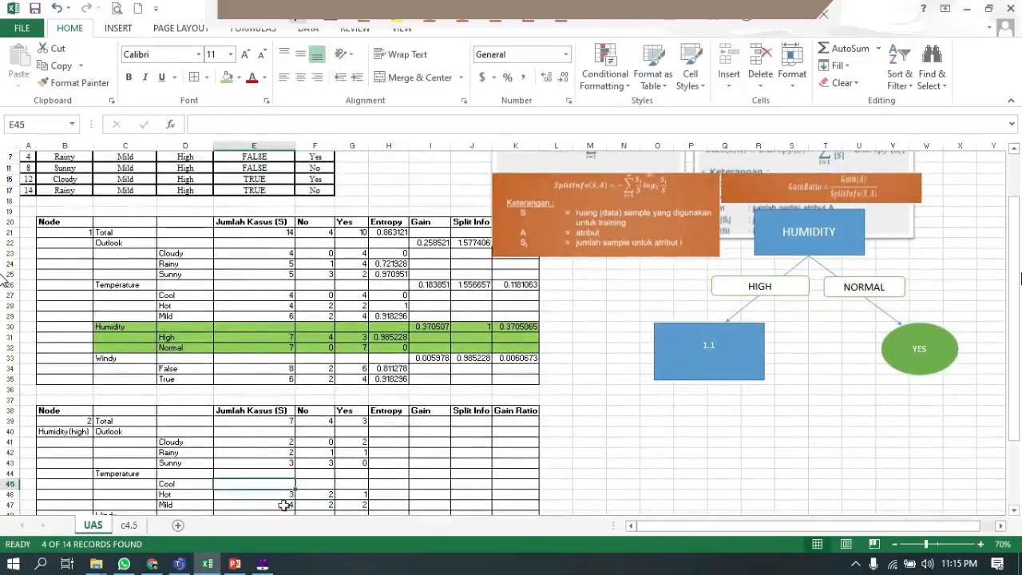
text(0)
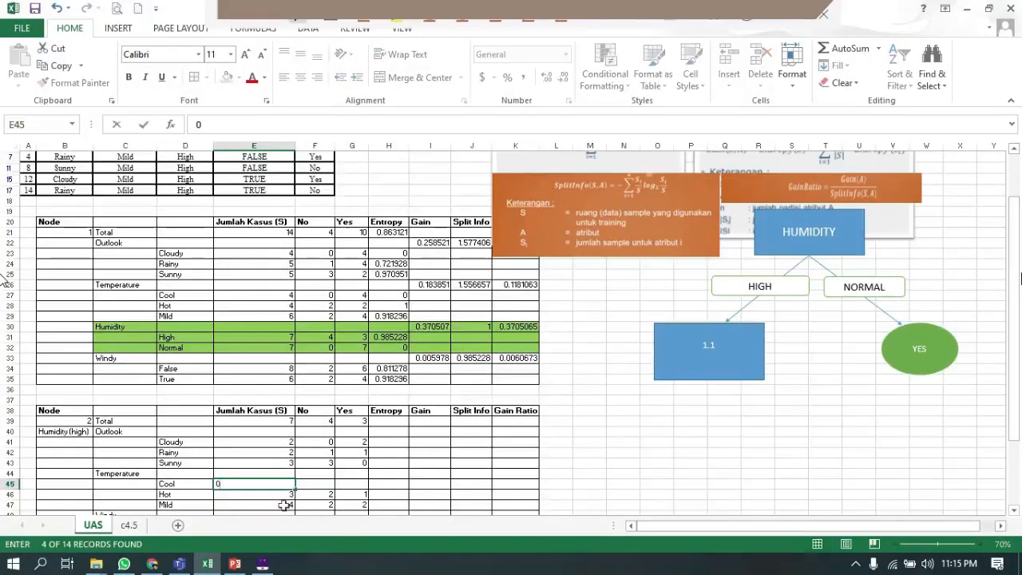
key(Right)
text(0)
key(Right)
text(0)
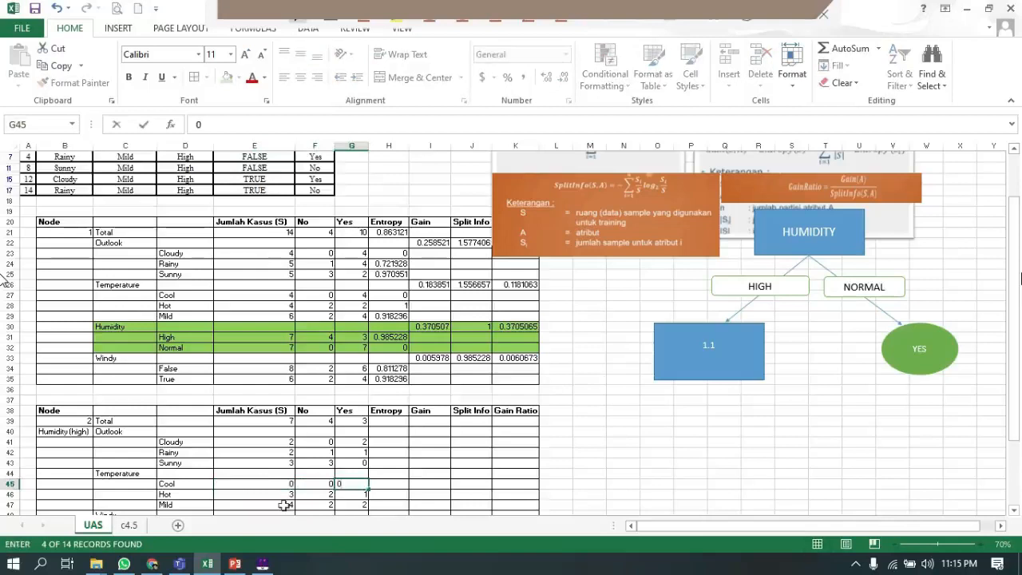
- Reset the TEMPERATUR filter to include both Hot and Mild records
scroll(130, 452, up, 2)
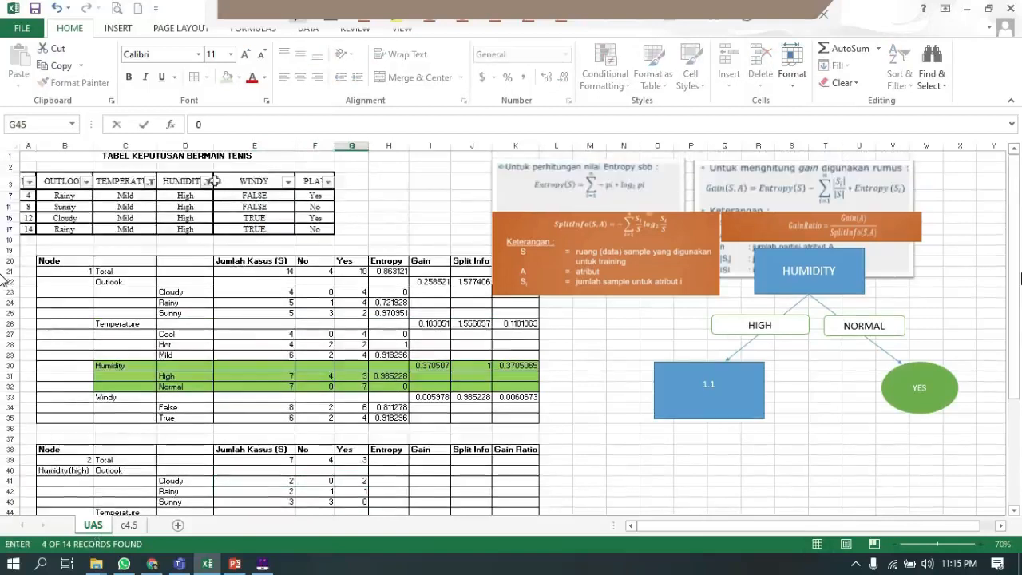
click(150, 182)
click(59, 341)
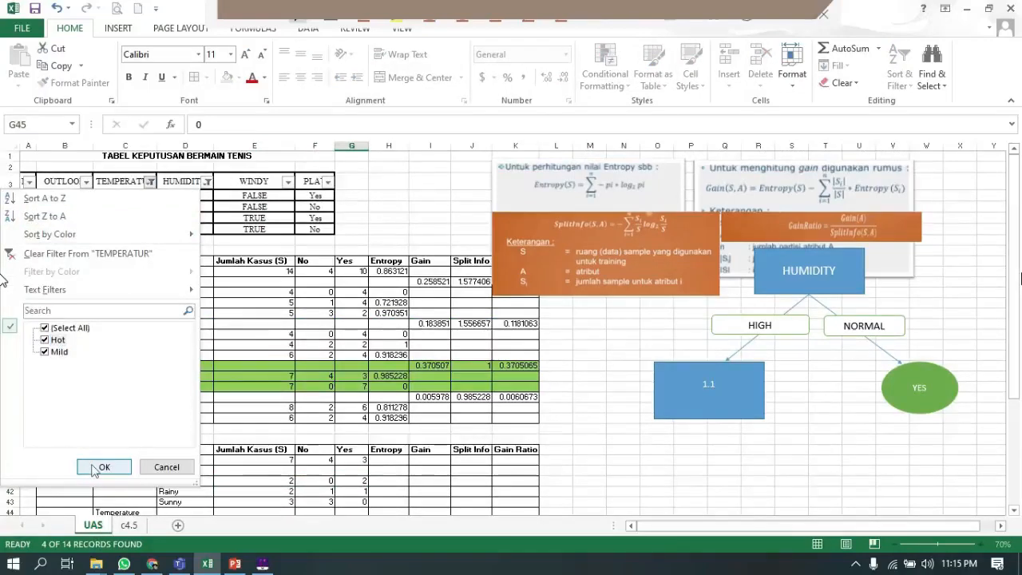
click(95, 469)
- Filter the WINDY column to show only the FALSE records
scroll(244, 393, down, 2)
scroll(244, 393, down, 1)
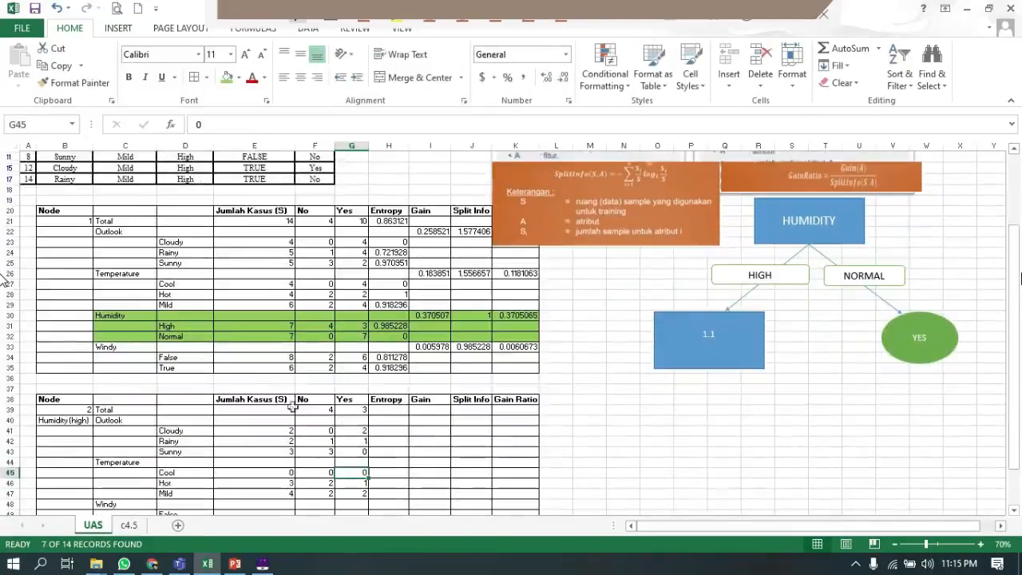
scroll(334, 430, down, 1)
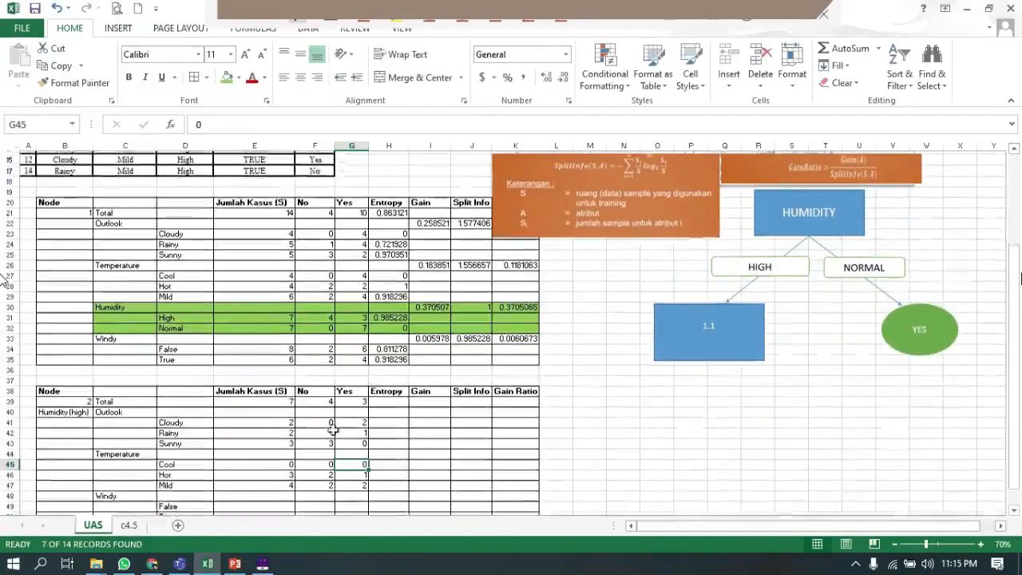
click(293, 485)
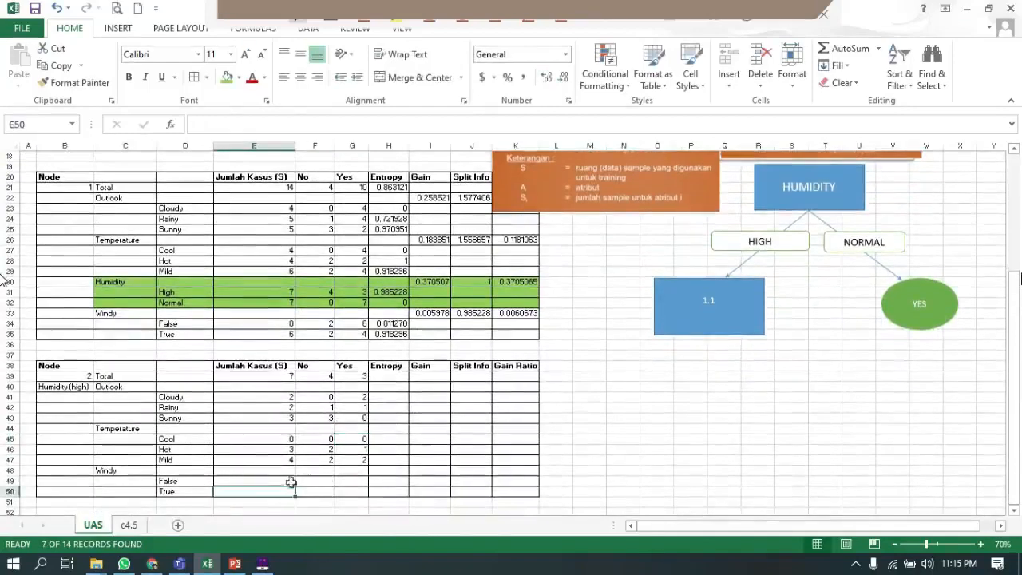
scroll(294, 319, up, 5)
click(287, 183)
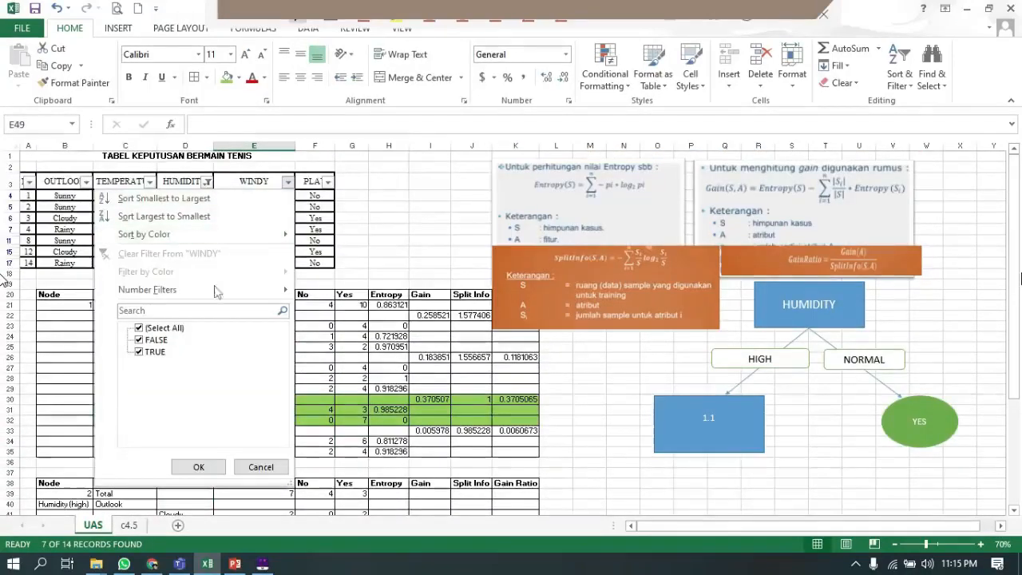
click(141, 351)
click(198, 467)
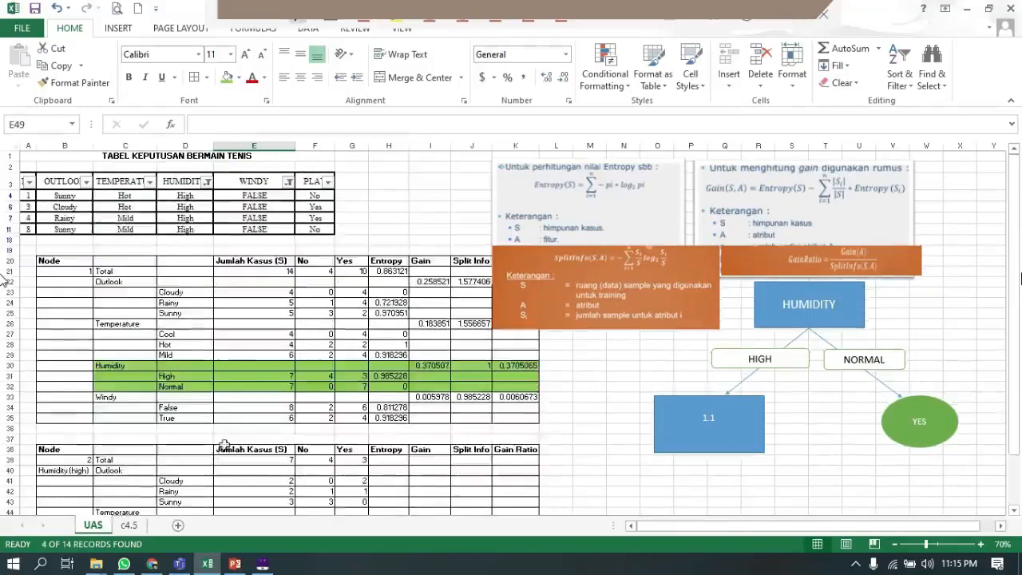
- Fill node 2's Windy False row (E49:G49) with Jumlah Kasus 4, No 2 and Yes 2
scroll(248, 447, down, 4)
click(258, 439)
click(259, 449)
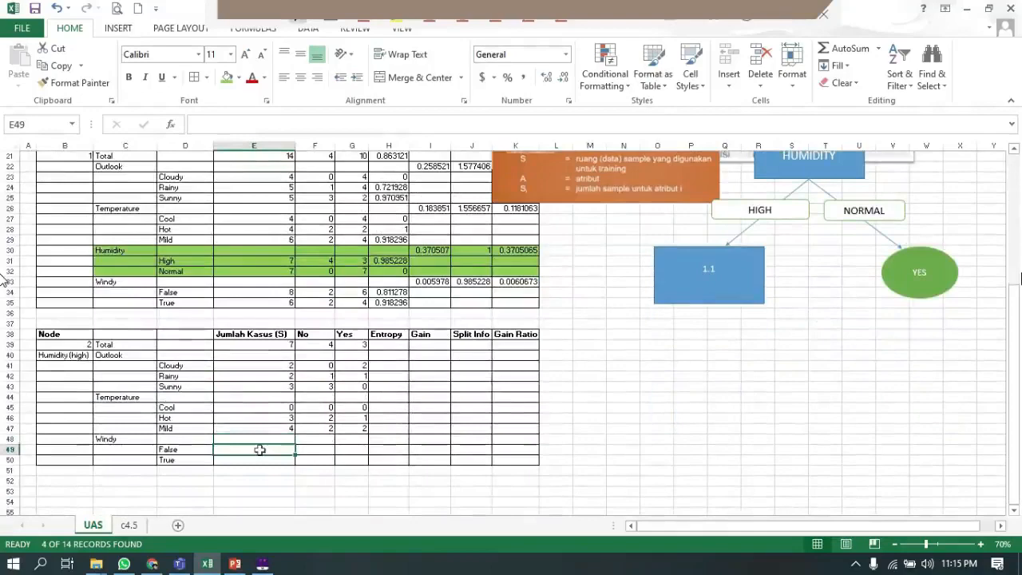
scroll(316, 312, up, 6)
scroll(303, 359, down, 1)
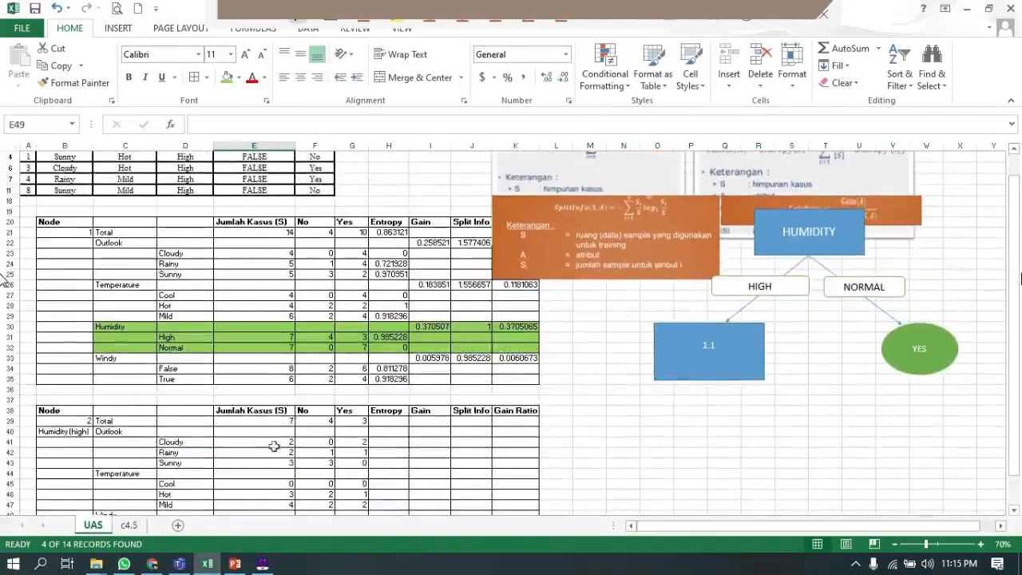
scroll(274, 447, down, 2)
text(4)
click(306, 479)
scroll(320, 477, up, 6)
scroll(339, 475, down, 6)
text(2)
key(Tab)
text(2)
key(Tab)
key(Return)
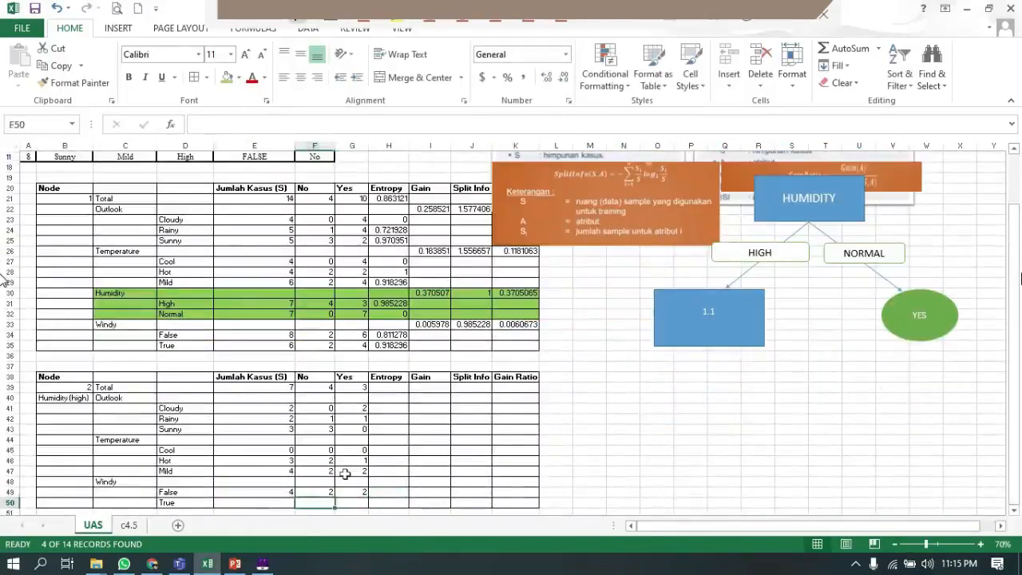
- Enter 3 as Jumlah Kasus in node 2's Windy True row (E50) and change the WINDY filter to show only TRUE records
key(Left)
text(3)
scroll(229, 180, up, 5)
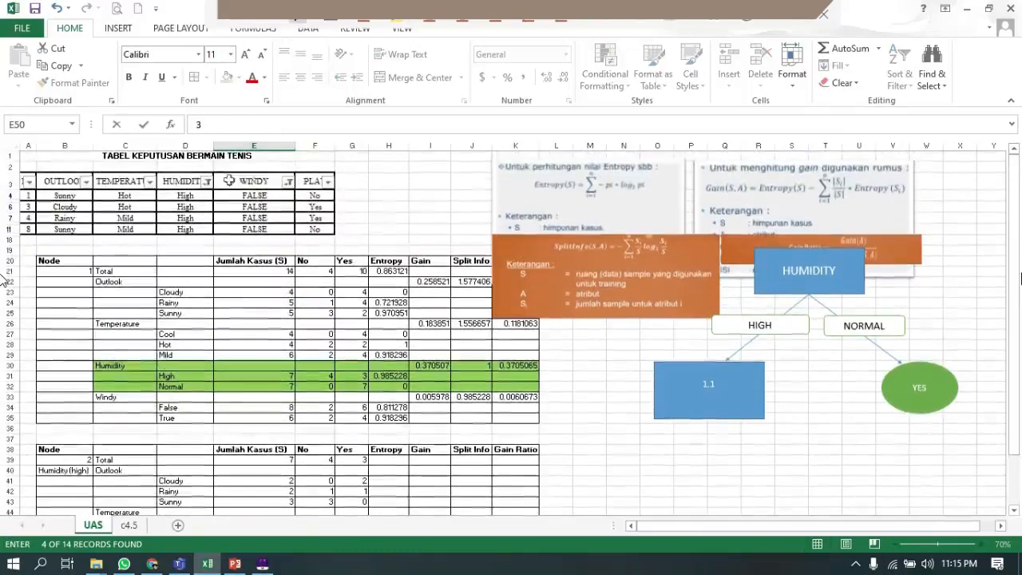
click(287, 181)
click(139, 352)
click(140, 340)
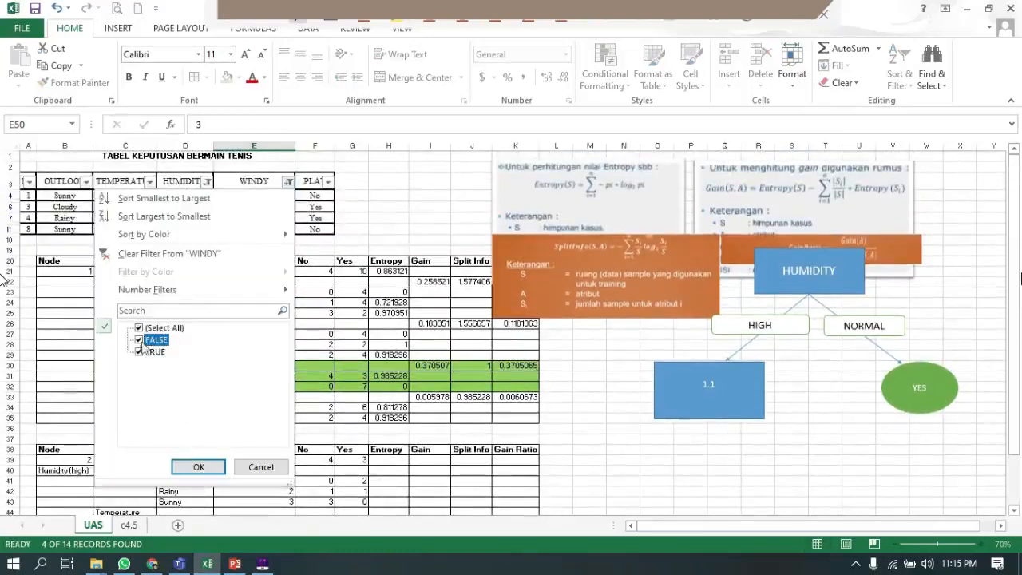
click(198, 466)
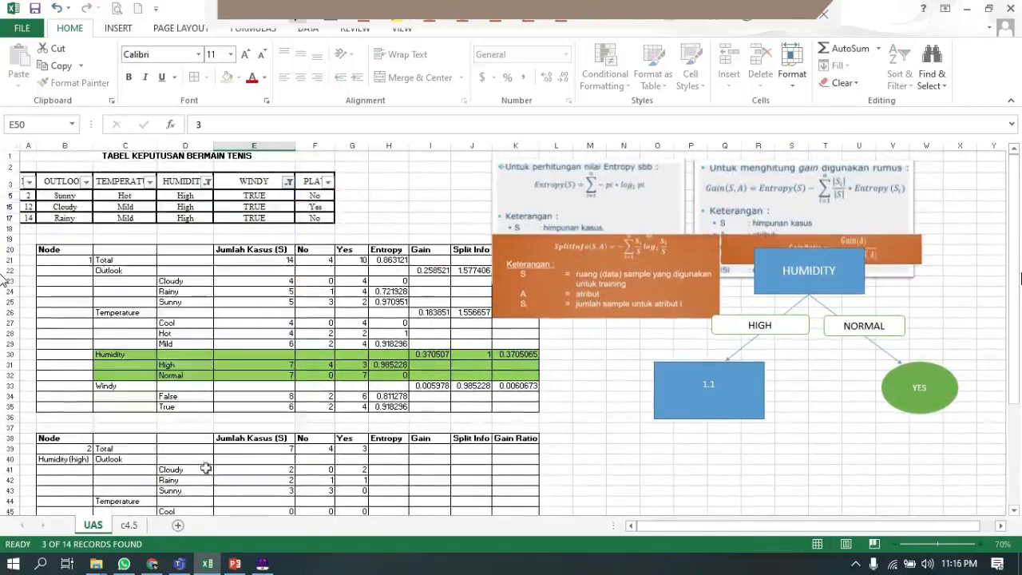
- Complete node 2's Windy True row (F50:G50) with No 2 and Yes 1
scroll(269, 456, down, 2)
scroll(313, 495, down, 1)
scroll(313, 493, up, 3)
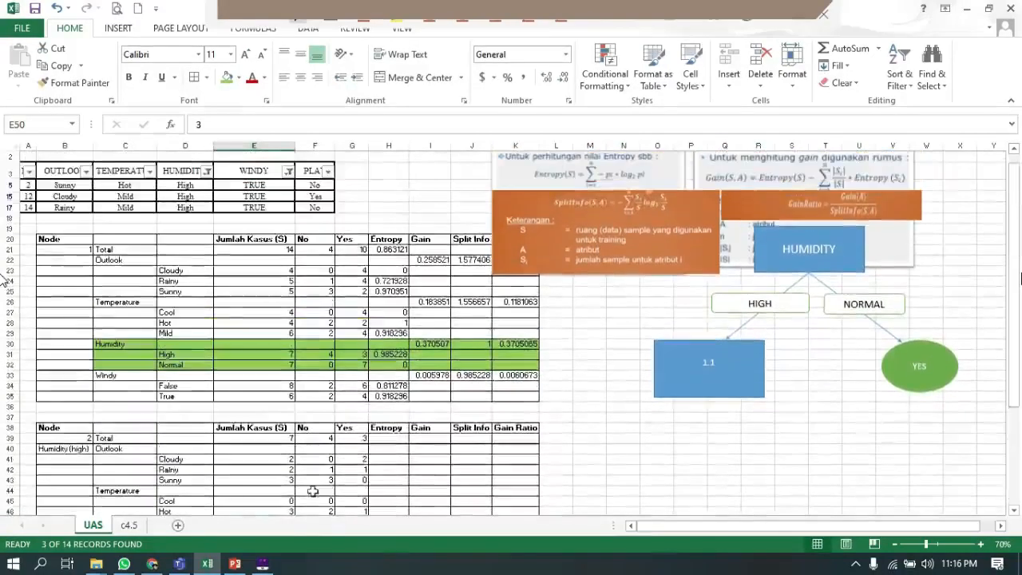
scroll(313, 492, down, 4)
scroll(313, 492, up, 1)
click(313, 492)
text(2)
key(Tab)
text(1)
key(Tab)
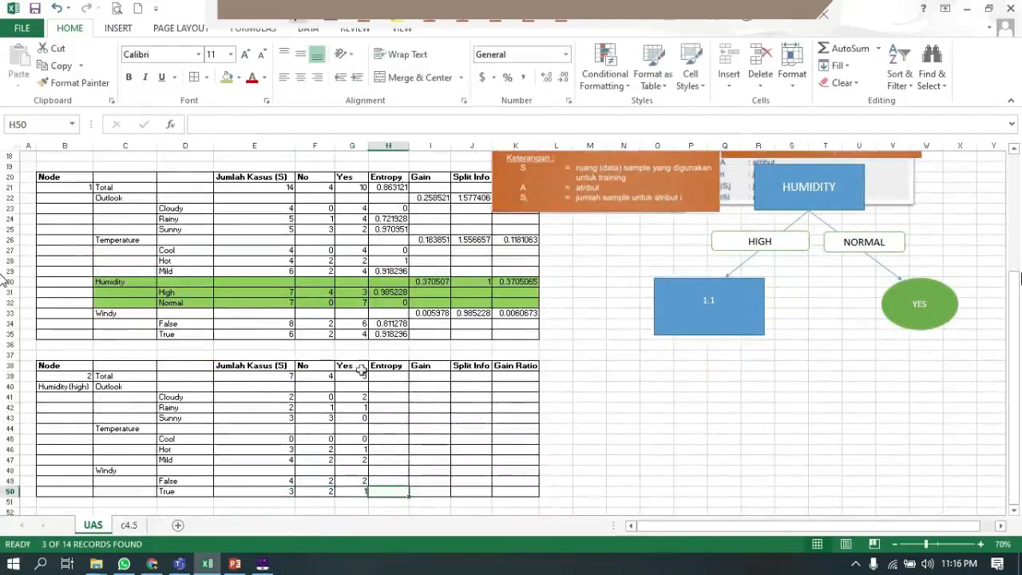
- Copy the Entropy formula from node 1's Total row (H21) to node 2's Total row (H39) and open it to check its references
click(418, 385)
click(401, 370)
scroll(402, 369, up, 1)
click(393, 206)
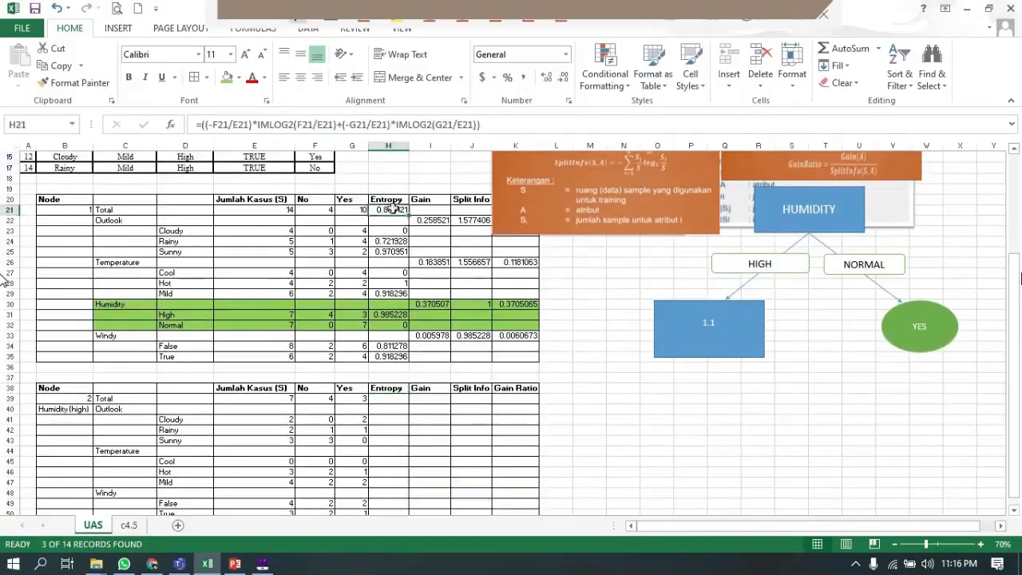
key(ctrl+c)
click(398, 399)
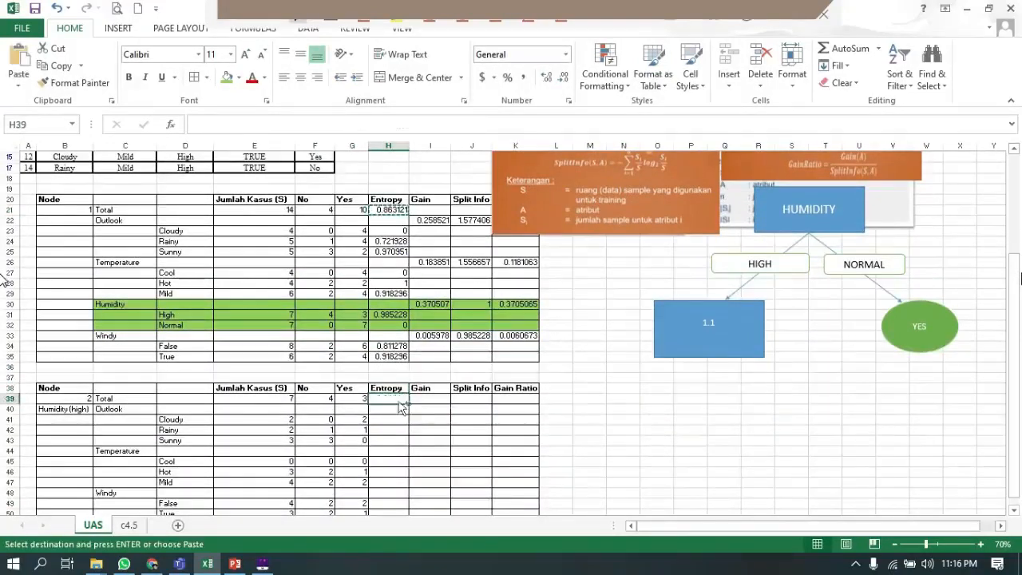
key(ctrl+v)
double_click(398, 399)
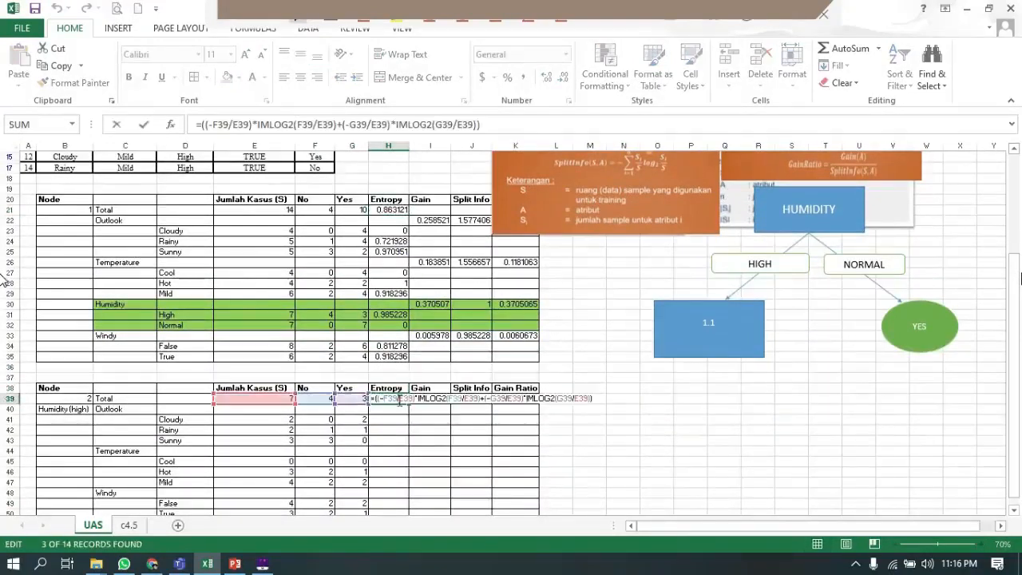
- Close node 2's Total Entropy formula and check its result against the node 2 Total entropy on the c4.5 sheet
key(Return)
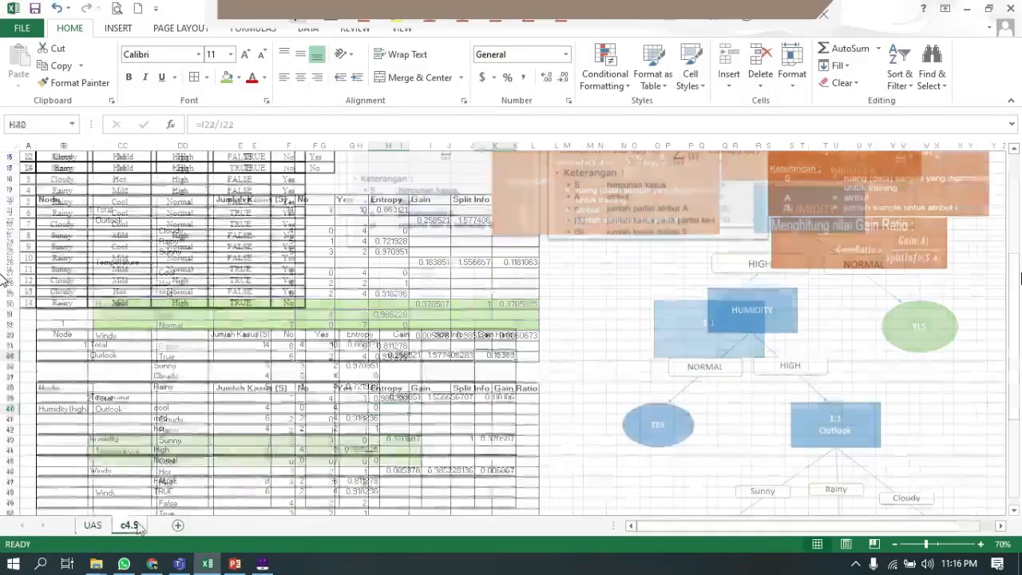
click(128, 524)
scroll(395, 452, down, 2)
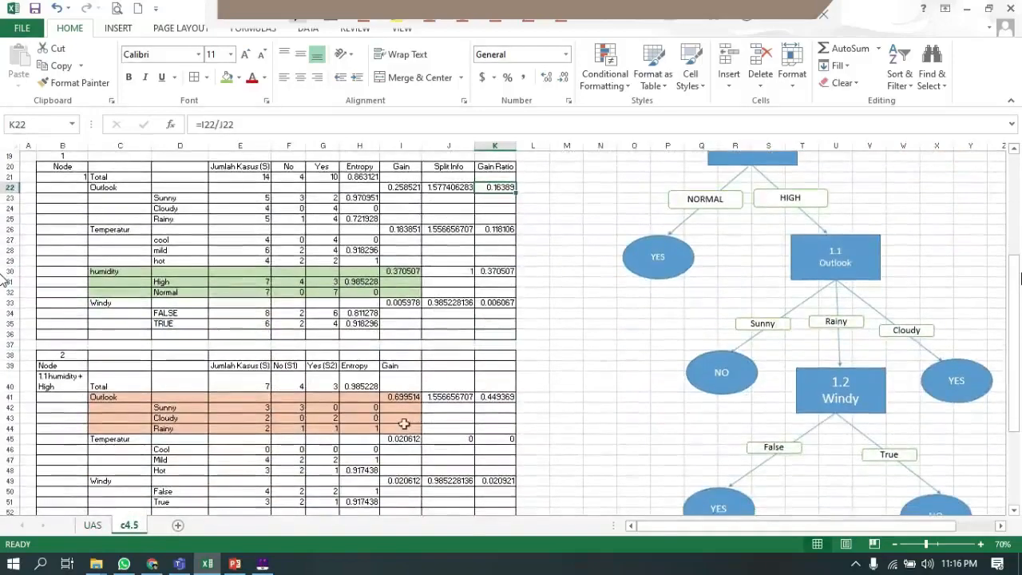
click(370, 388)
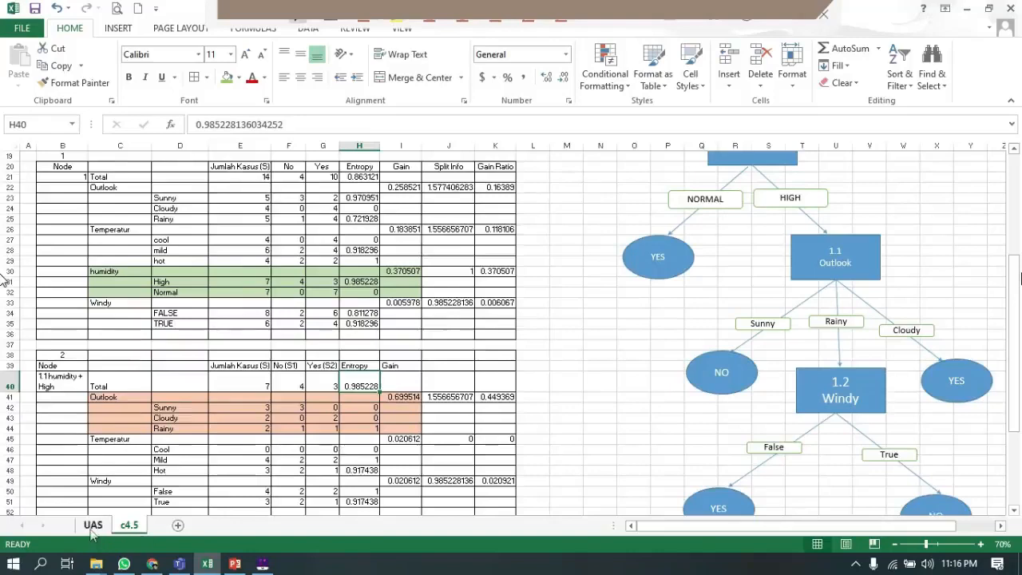
click(92, 527)
- Enter 0 as the Entropy of node 2's Outlook Cloudy row (H41) on the UAS sheet
click(399, 423)
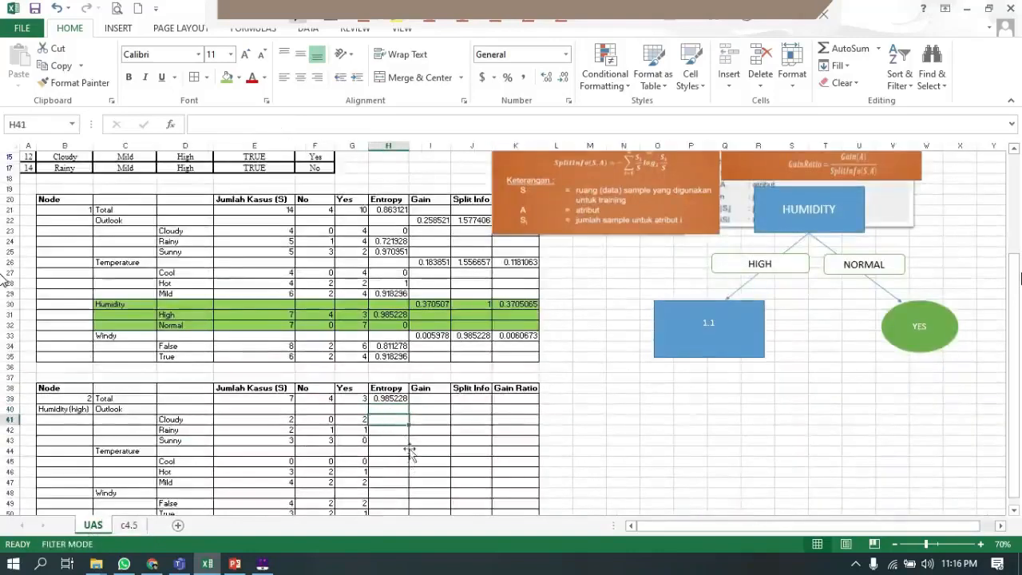
text(1)
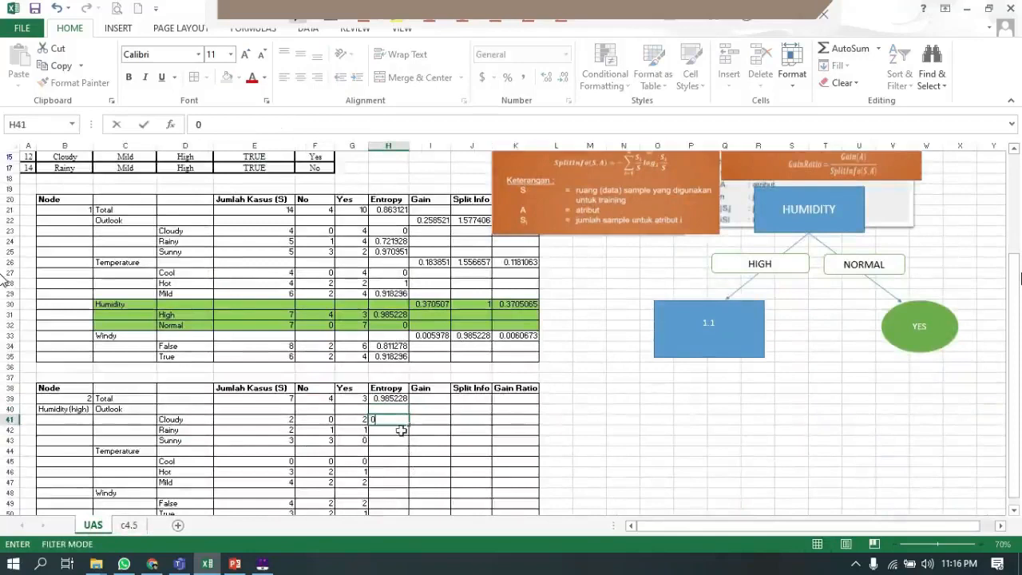
key(Return)
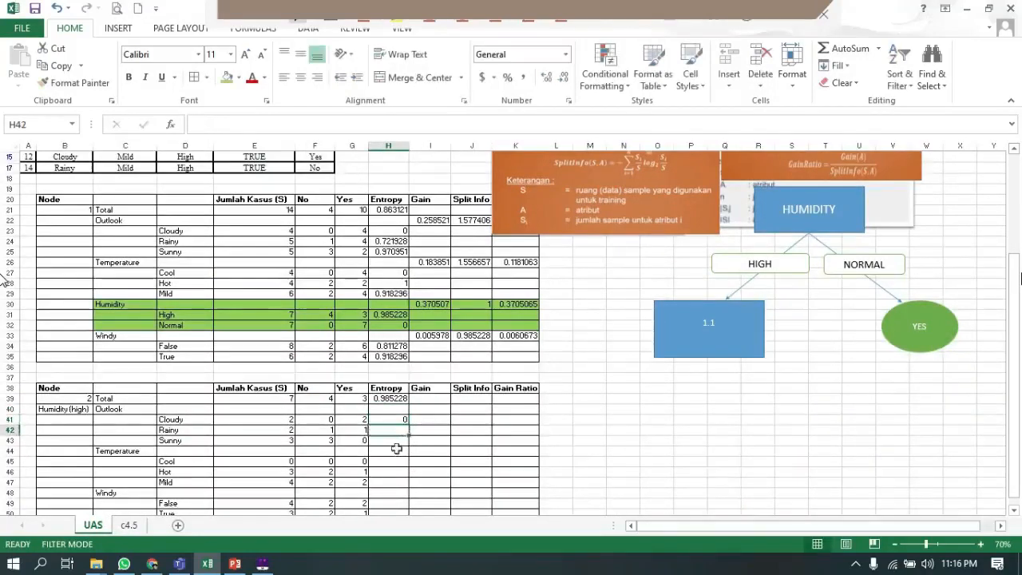
- Copy the Entropy formula from node 2's Total row (H39) to its Outlook Rainy row (H42)
click(405, 399)
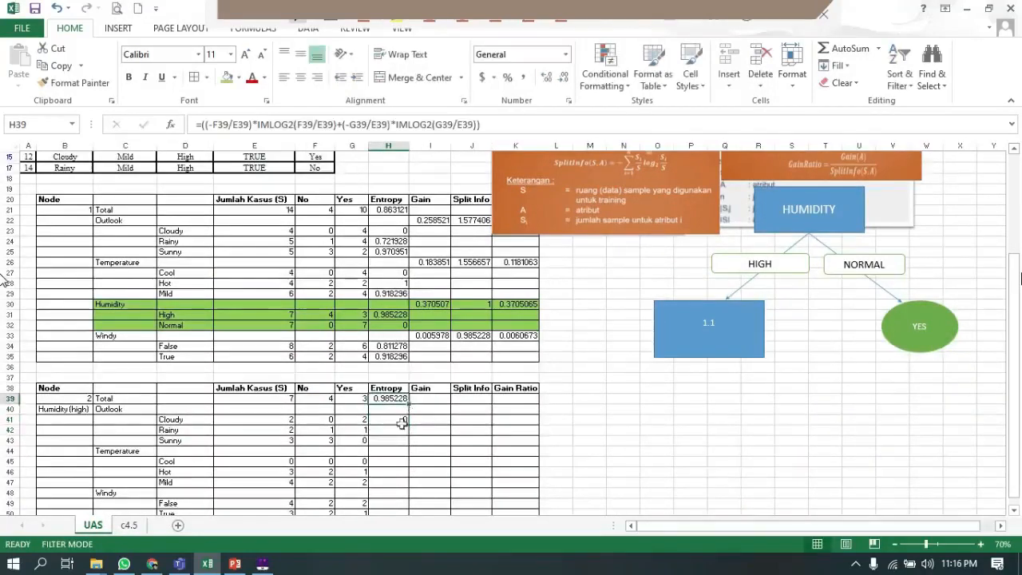
click(401, 428)
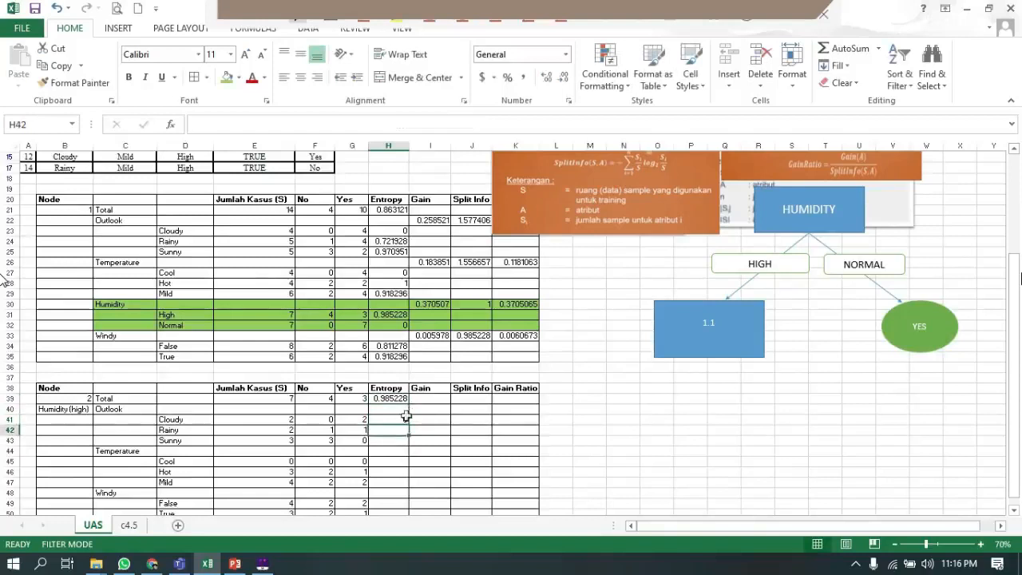
click(401, 398)
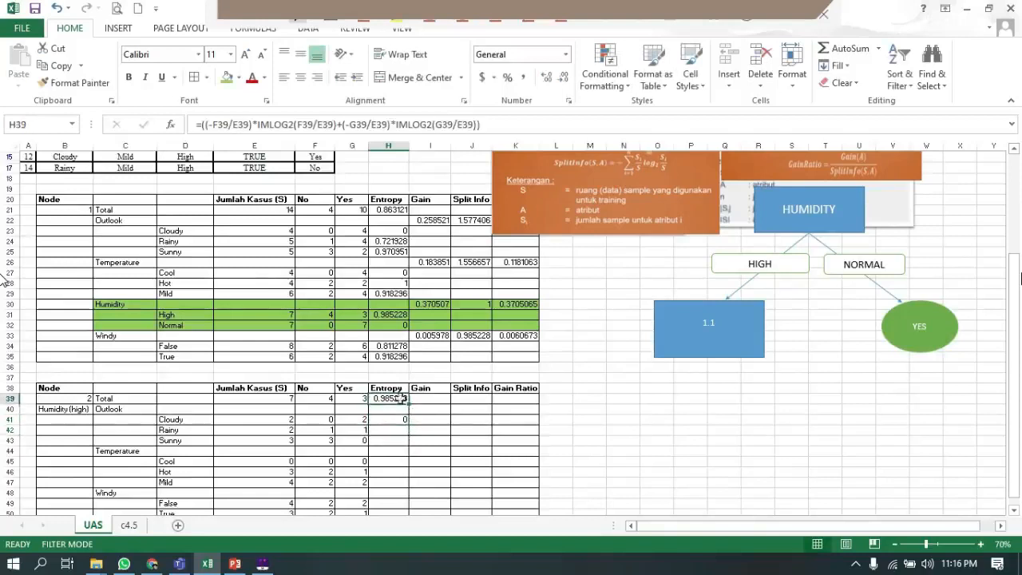
key(ctrl+c)
click(402, 431)
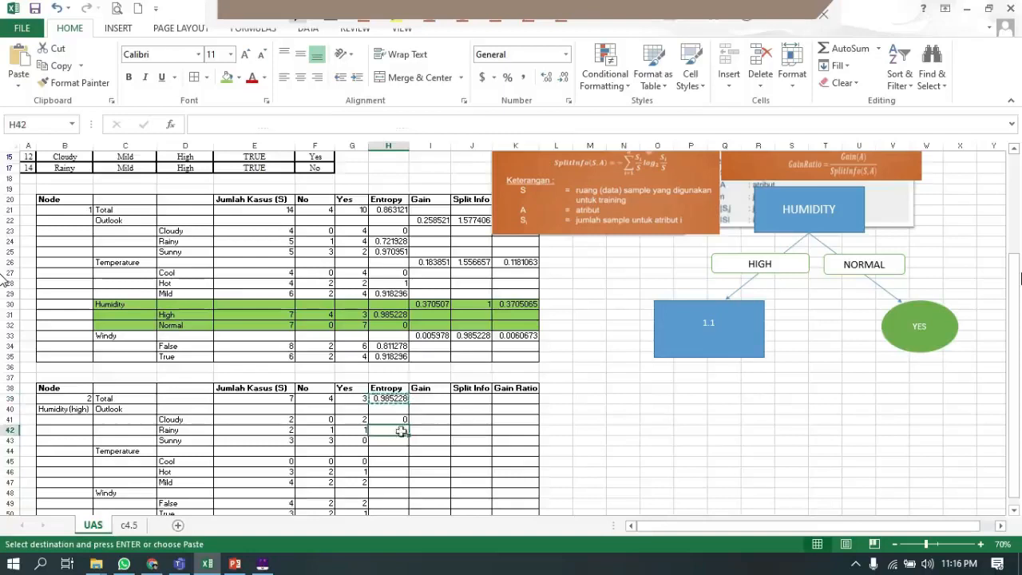
key(ctrl+v)
- Try to reuse the copied Entropy formula in node 2's Outlook Sunny row (H43) and shorten its opening term
click(382, 445)
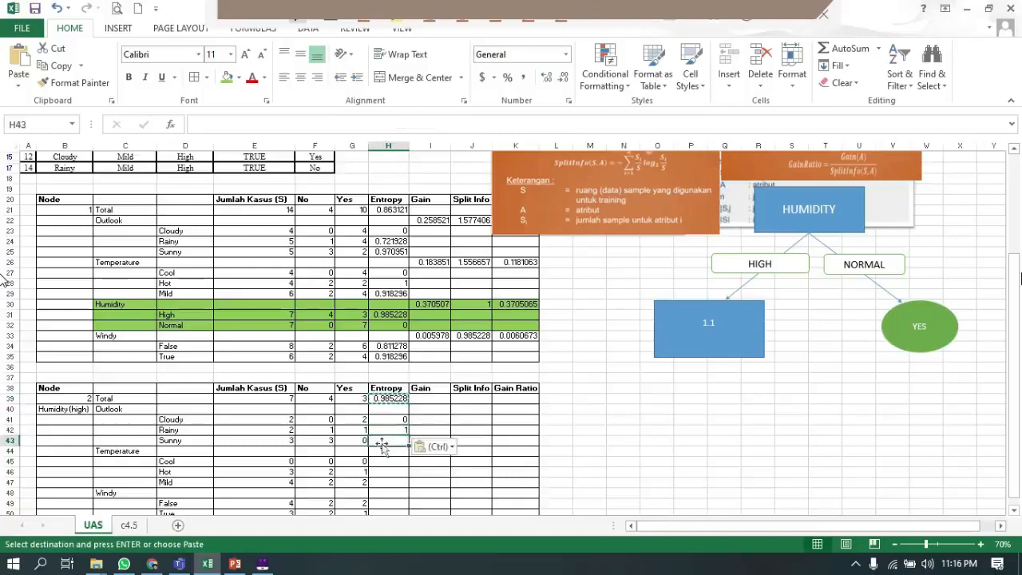
key(ctrl+v)
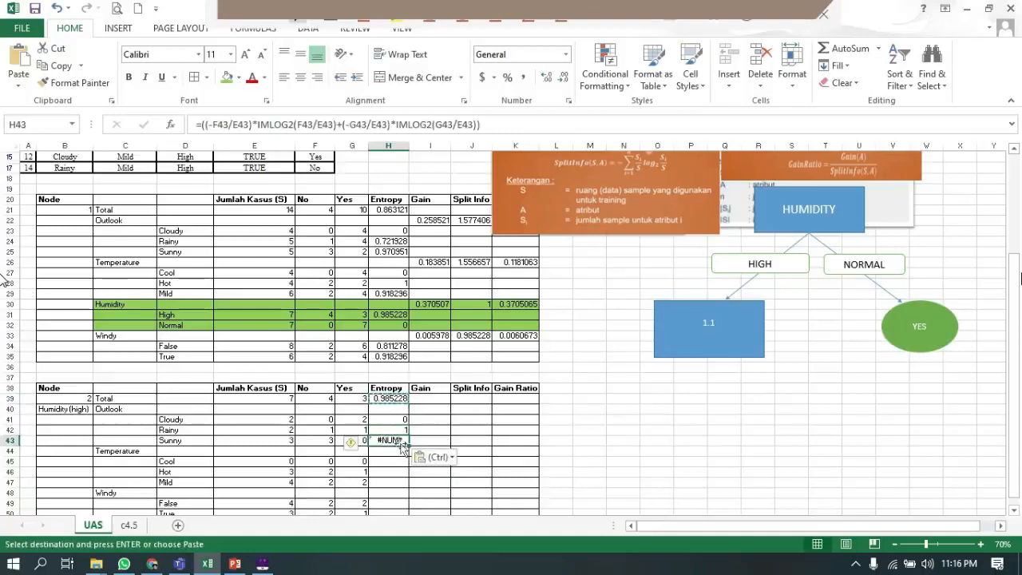
double_click(401, 447)
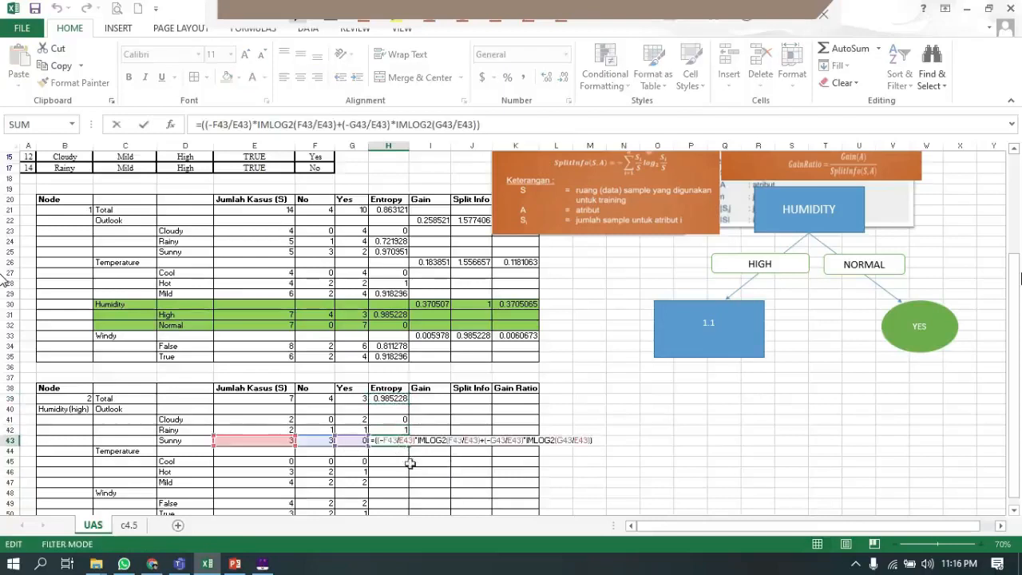
key(BackSpace)
key(BackSpace)
key(BackSpace)
key(BackSpace)
key(BackSpace)
key(BackSpace)
key(Return)
key(Return)
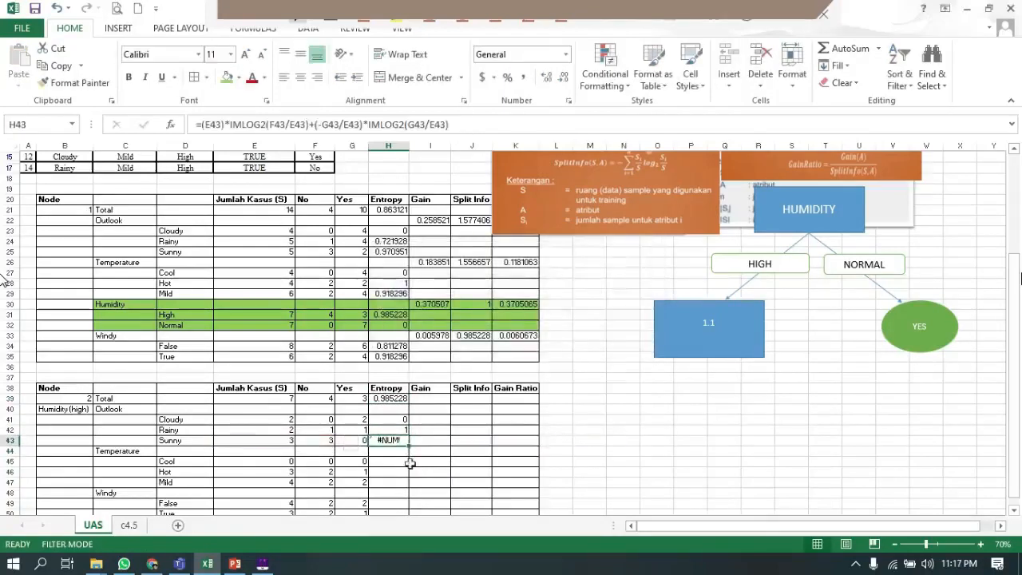
- Enter 0 as the Entropy of node 2's Outlook Sunny row (H43) and Temperature Cool row (H45)
key(Delete)
text(0)
key(Return)
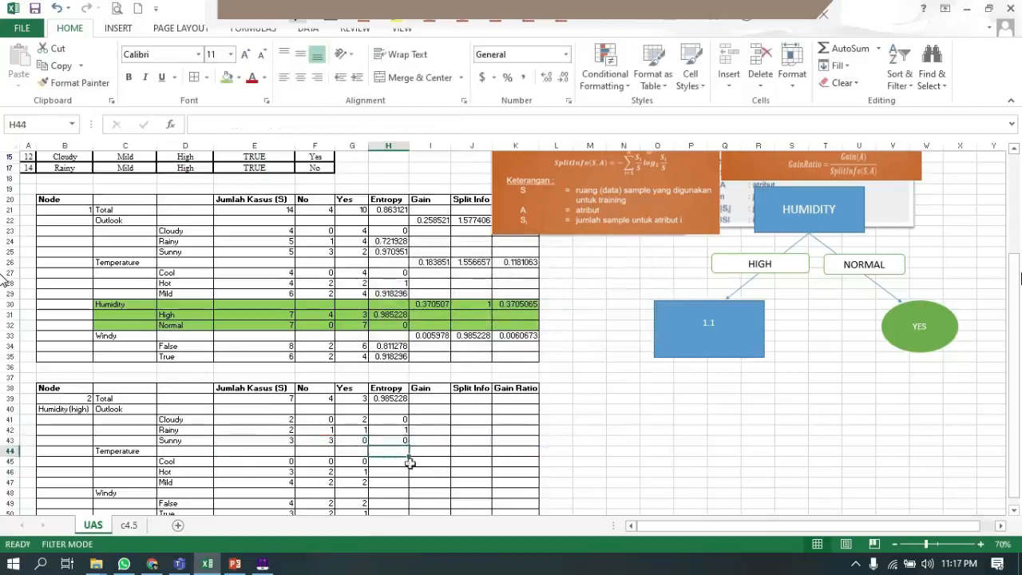
click(400, 471)
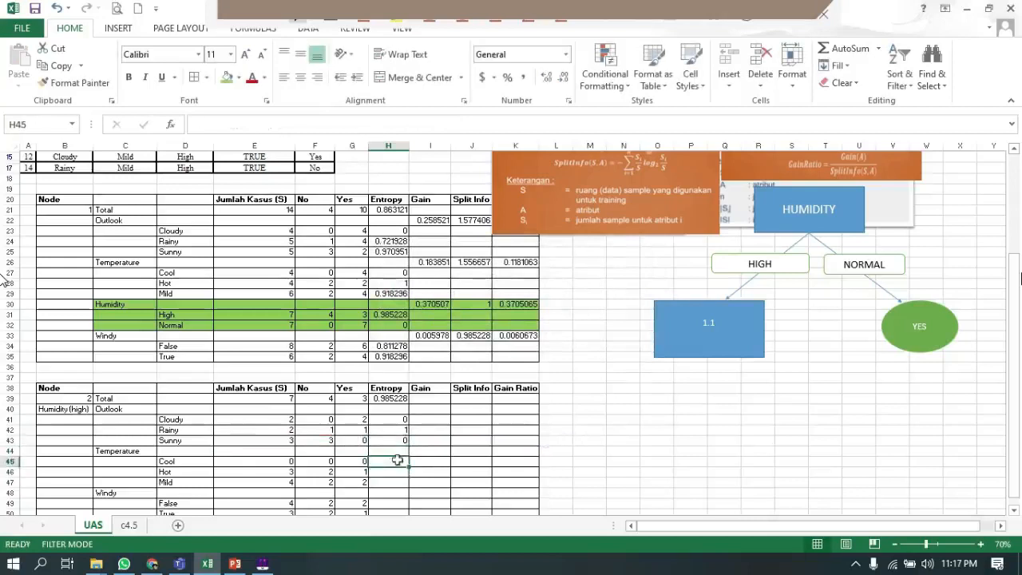
text(0)
key(Return)
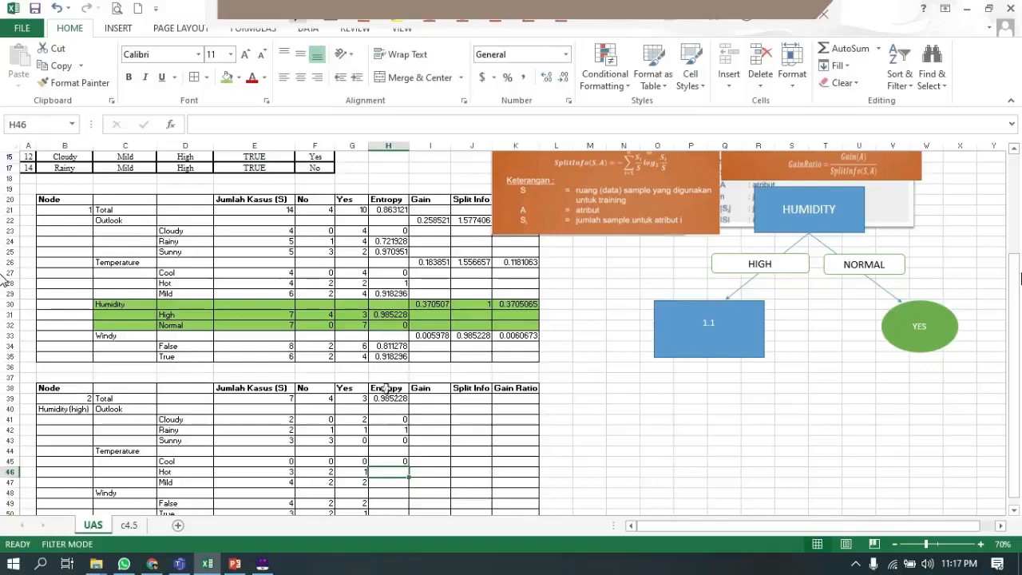
- Copy the Entropy formula from node 2's Total row (H39) to its Temperature Hot and Mild rows (H46:H47)
click(389, 398)
key(ctrl+c)
click(387, 472)
key(ctrl+v)
click(399, 482)
key(ctrl+v)
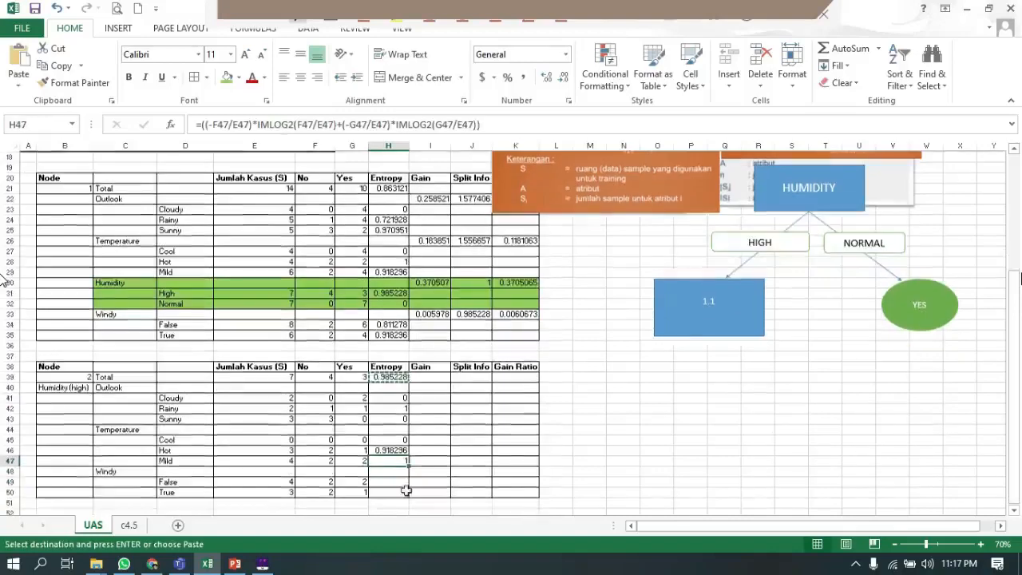
- Apply the copied Entropy formula to node 2's Windy False and True rows (H49:H50)
scroll(403, 489, down, 1)
click(401, 482)
key(ctrl+v)
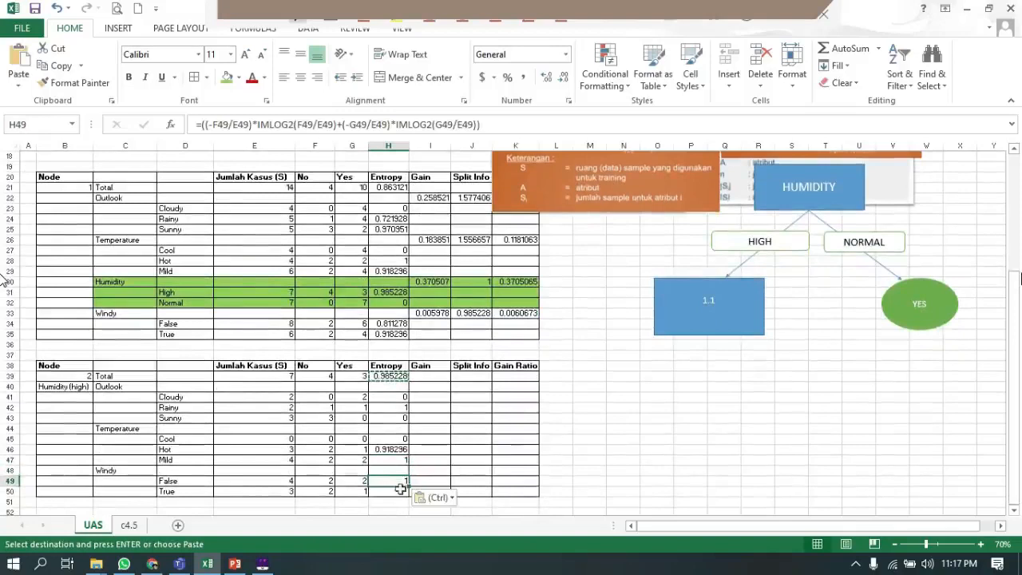
click(399, 491)
key(ctrl+v)
click(438, 430)
click(437, 377)
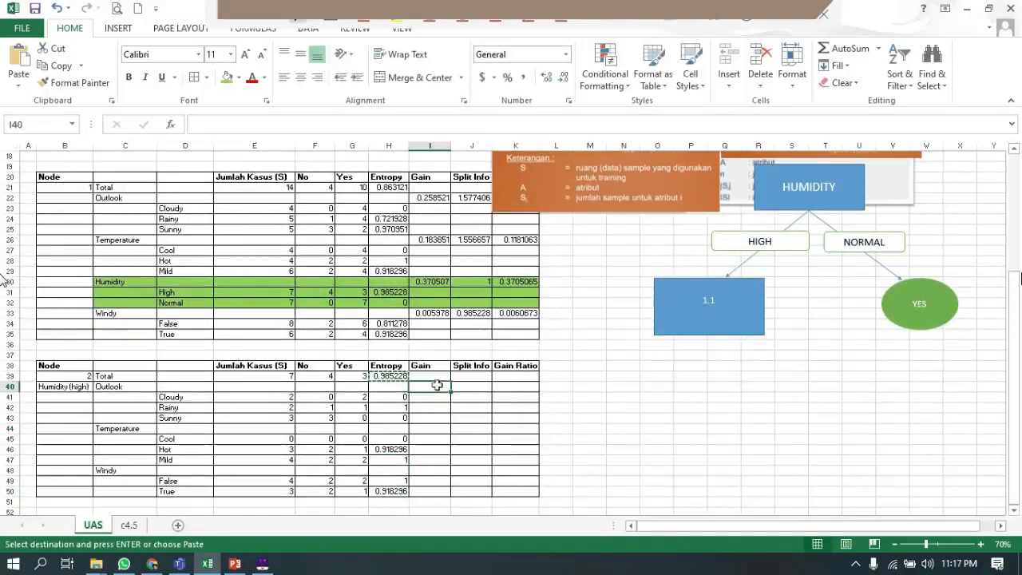
key(Escape)
- Copy the Gain formula from node 1's Outlook row (I22) to node 2's Outlook row (I40)
scroll(445, 384, up, 1)
click(431, 231)
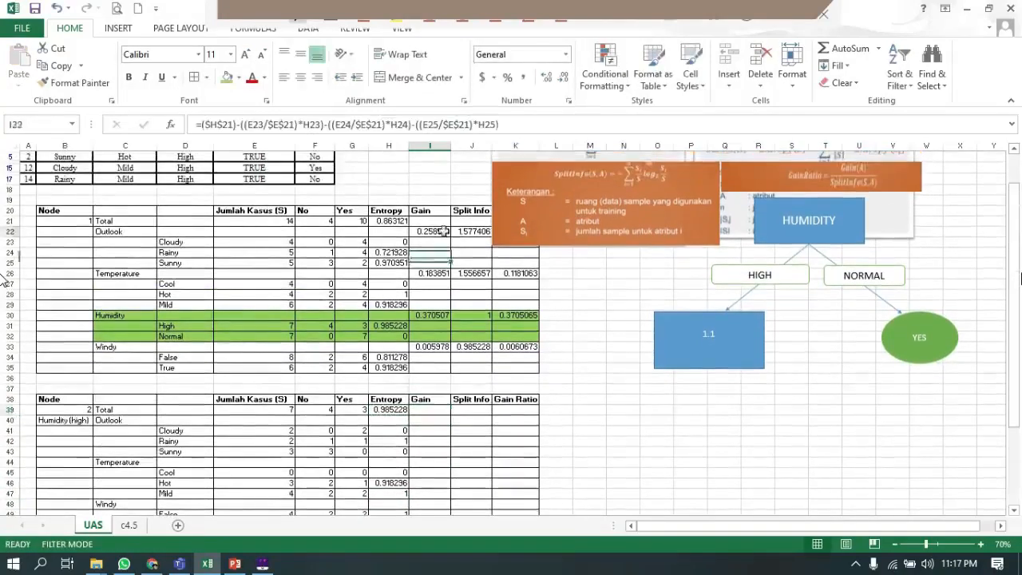
key(ctrl+c)
click(436, 420)
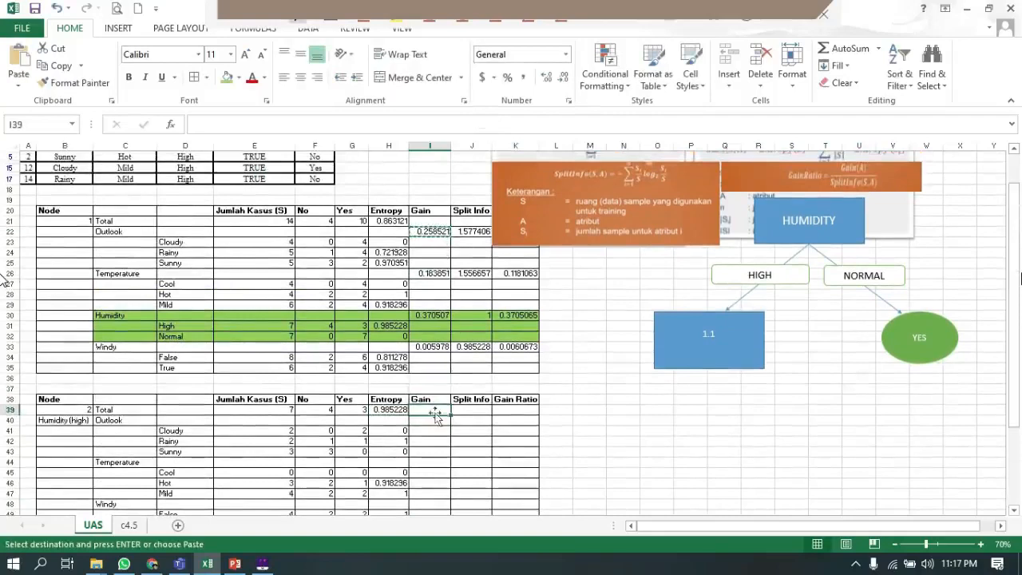
key(ctrl+v)
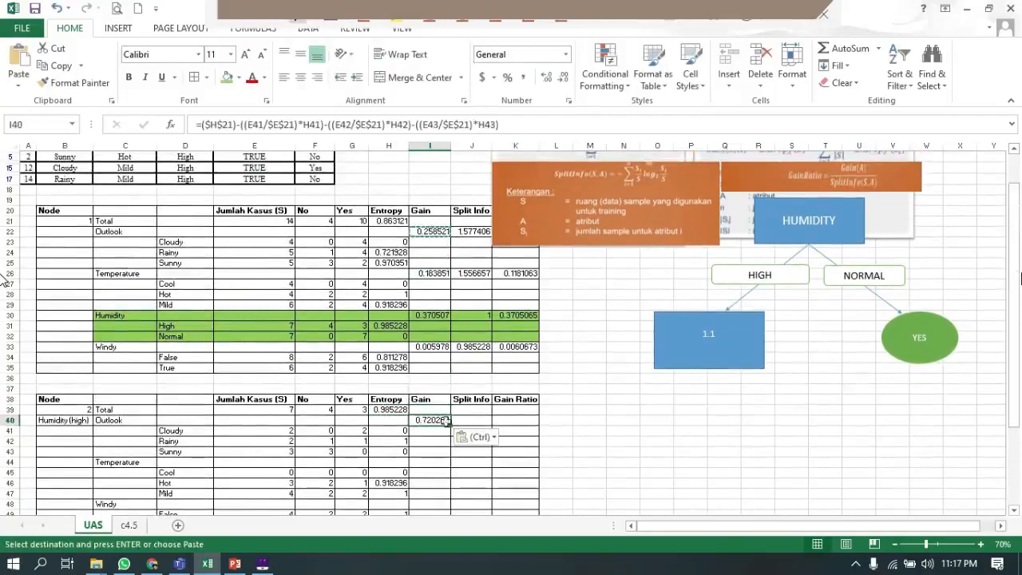
- Change the fixed references in node 2's Outlook Gain formula (I40) to $H$39 and $E$39
double_click(443, 420)
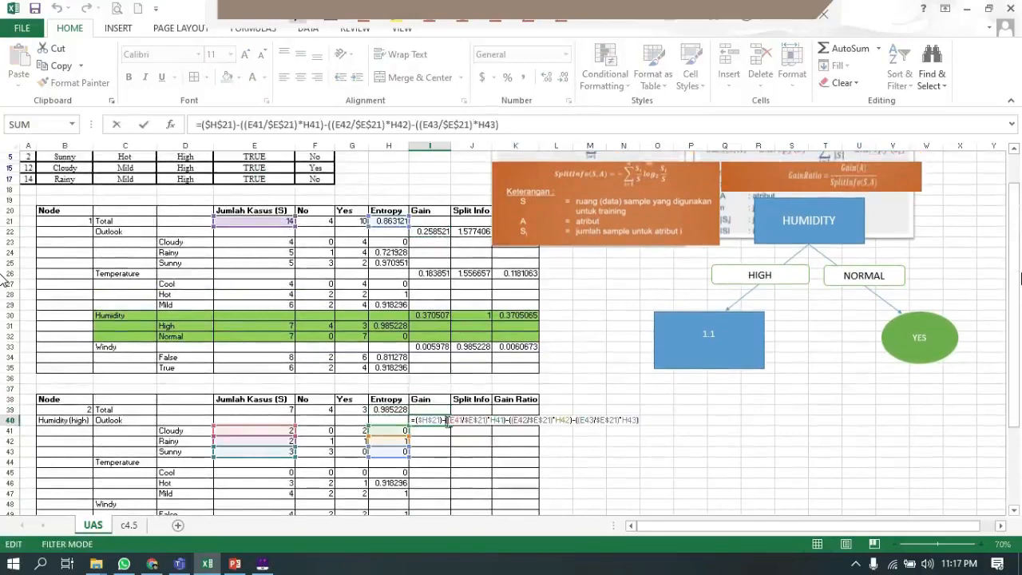
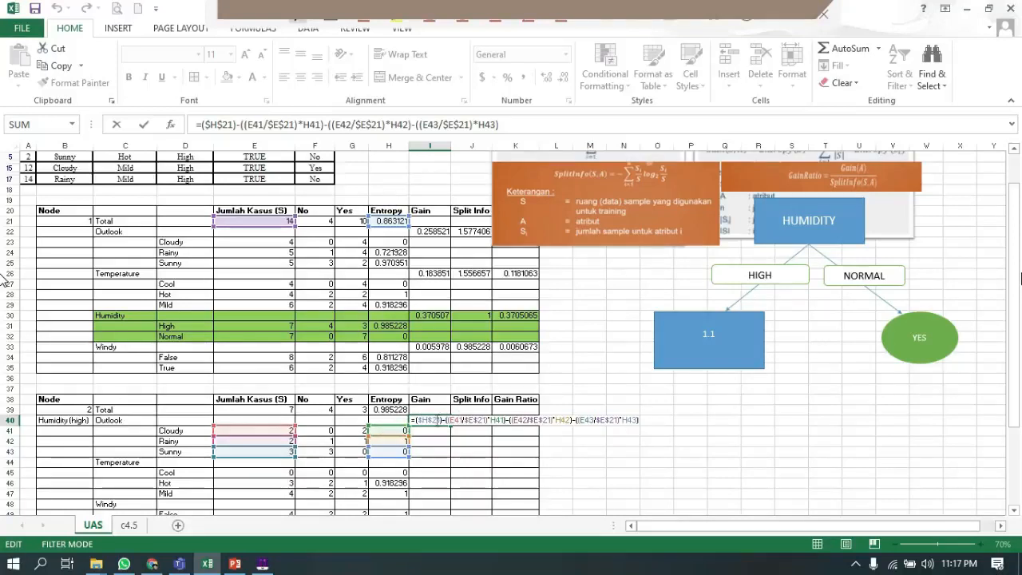
key(BackSpace)
key(BackSpace)
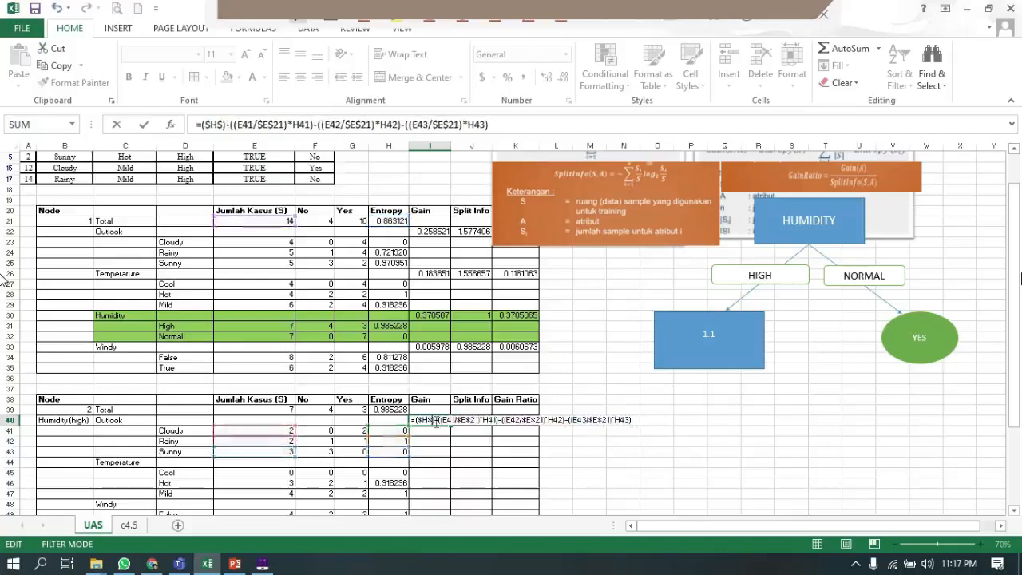
text(39)
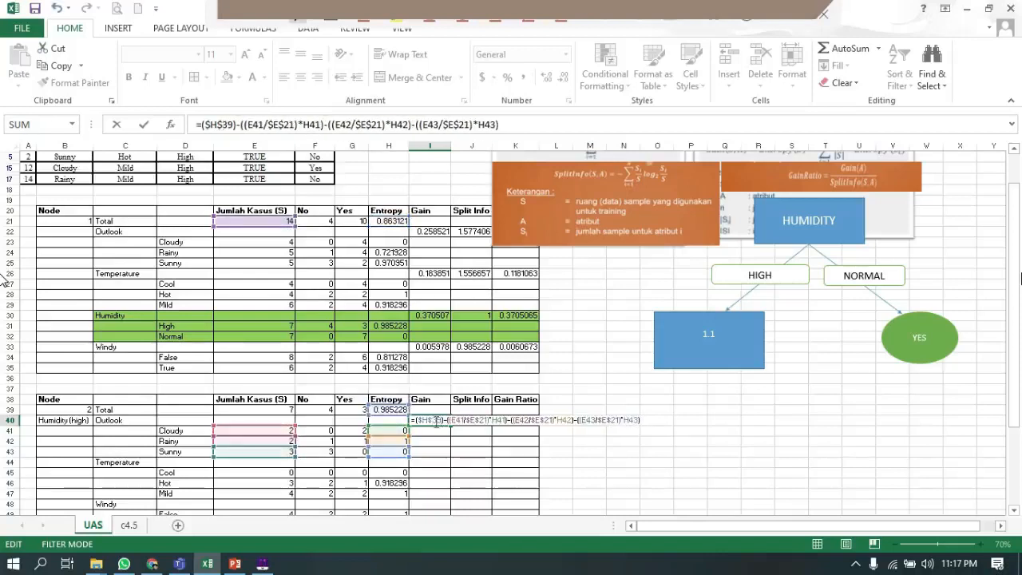
key(BackSpace)
key(BackSpace)
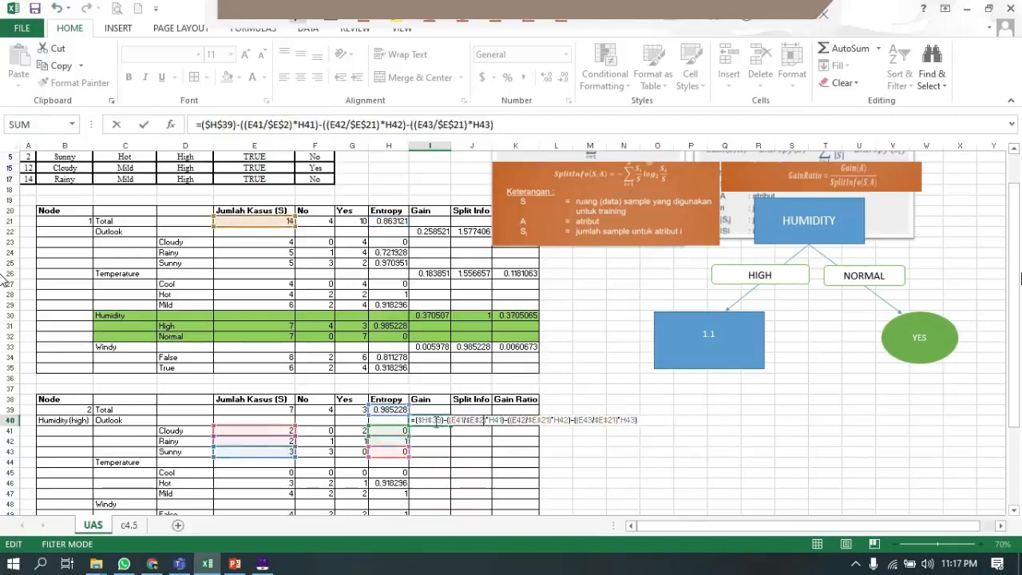
text(39)
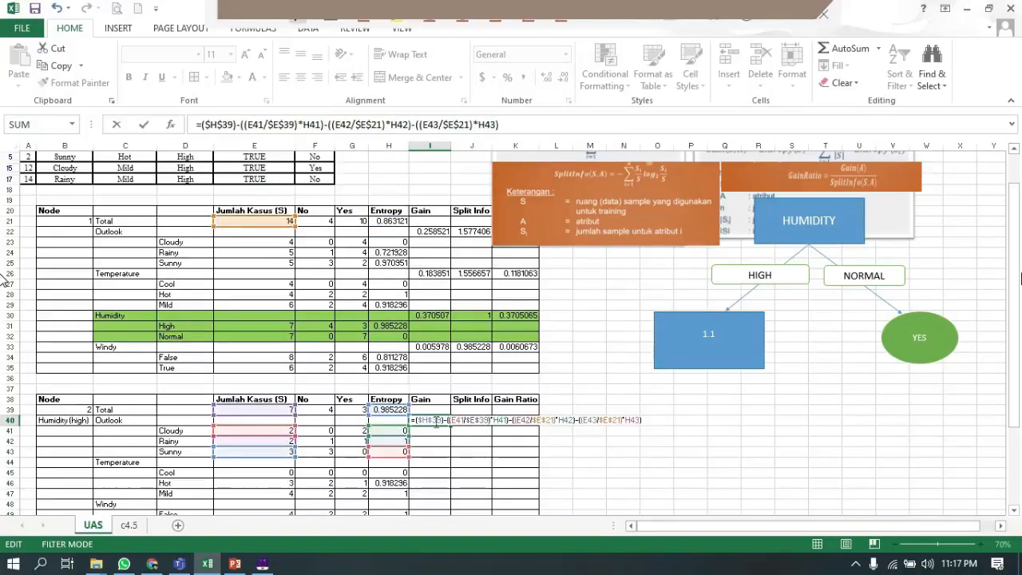
text(39)
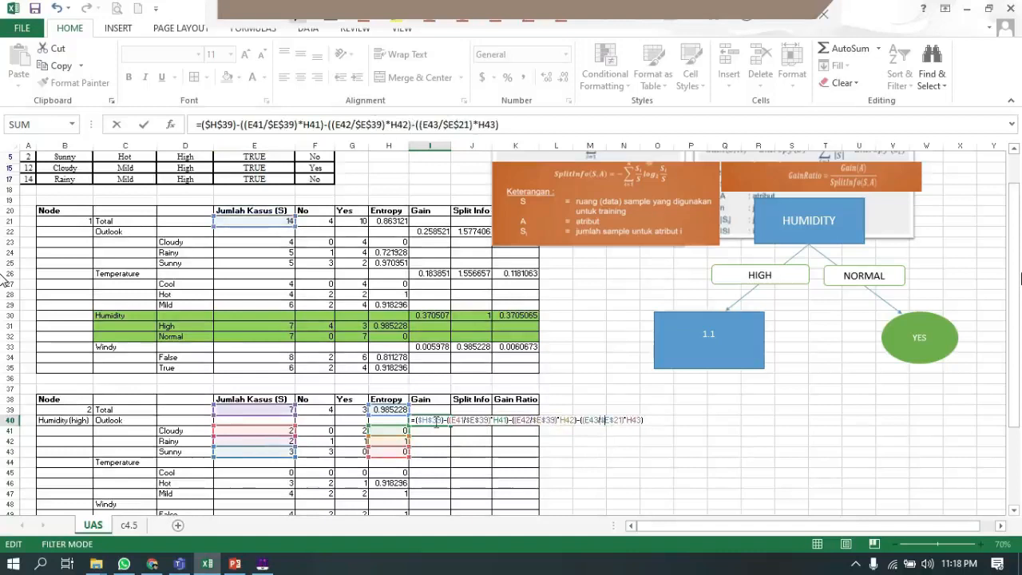
key(BackSpace)
key(BackSpace)
text(39)
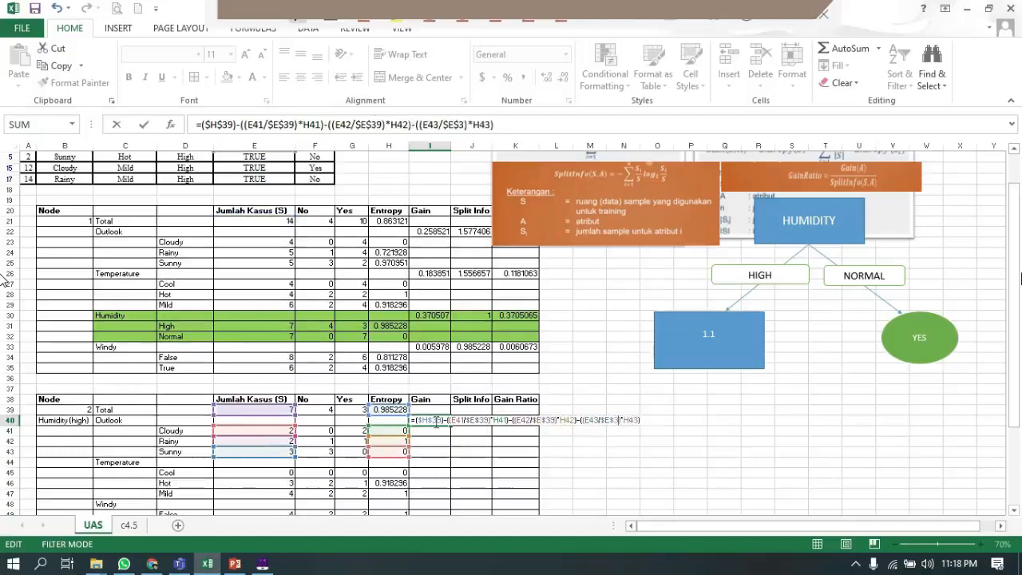
key(Return)
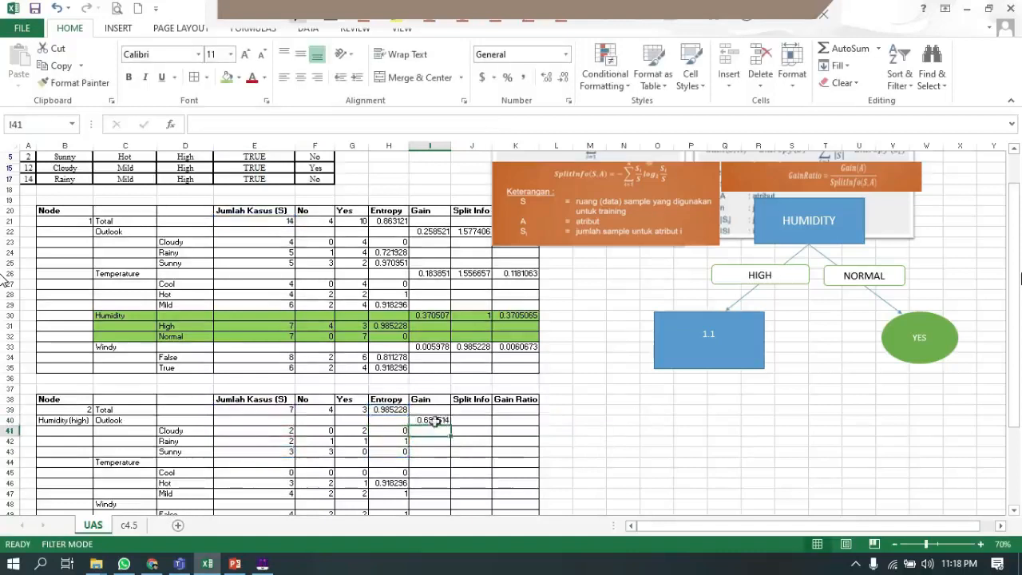
- Compare node 2's Outlook Gain with the corresponding value on the c4.5 sheet and return to I40 on UAS
click(526, 443)
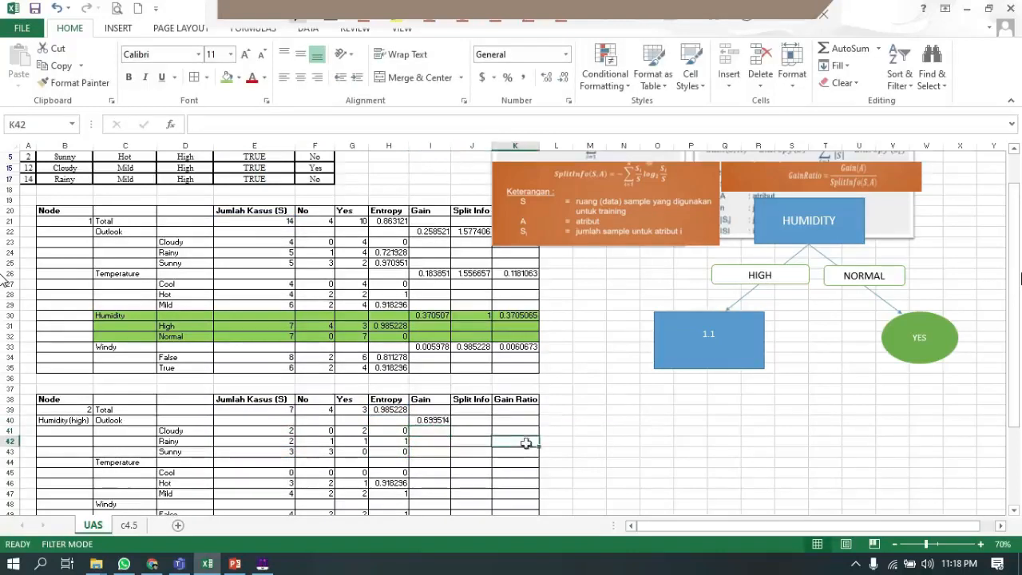
click(130, 525)
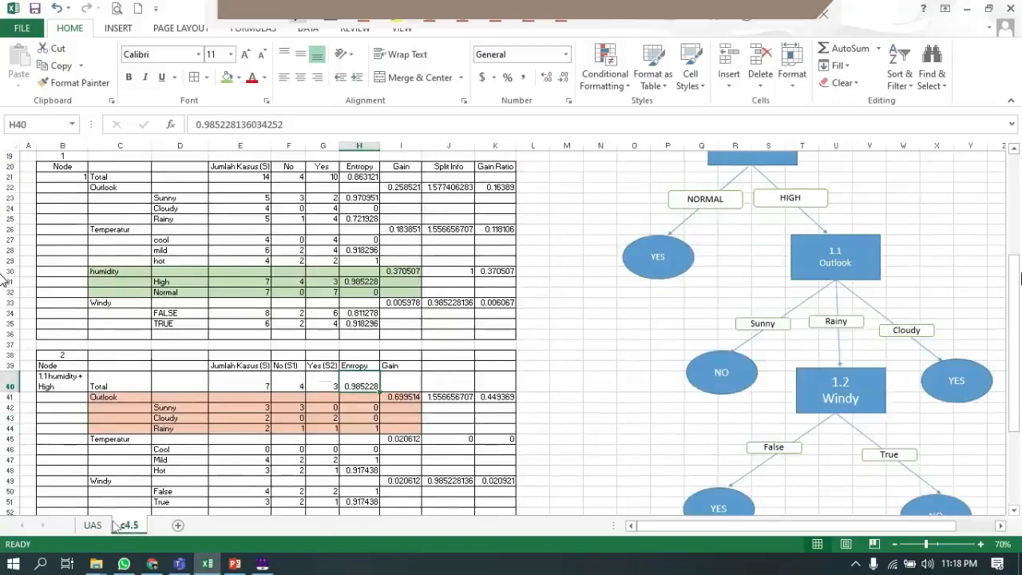
click(104, 526)
click(440, 421)
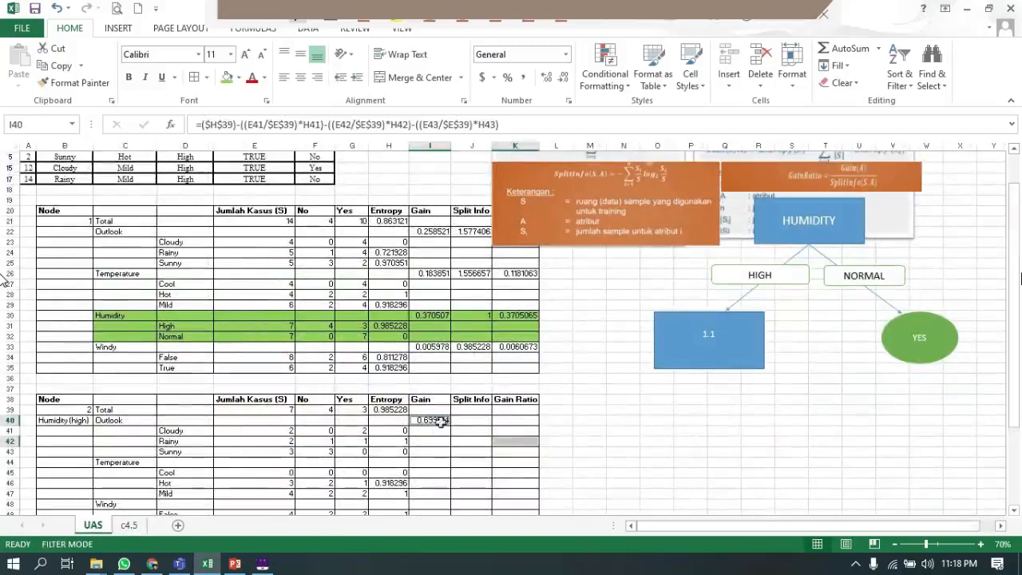
- Copy the Gain formula from node 2's Outlook row (I40) to its Temperature row (I44)
key(ctrl+c)
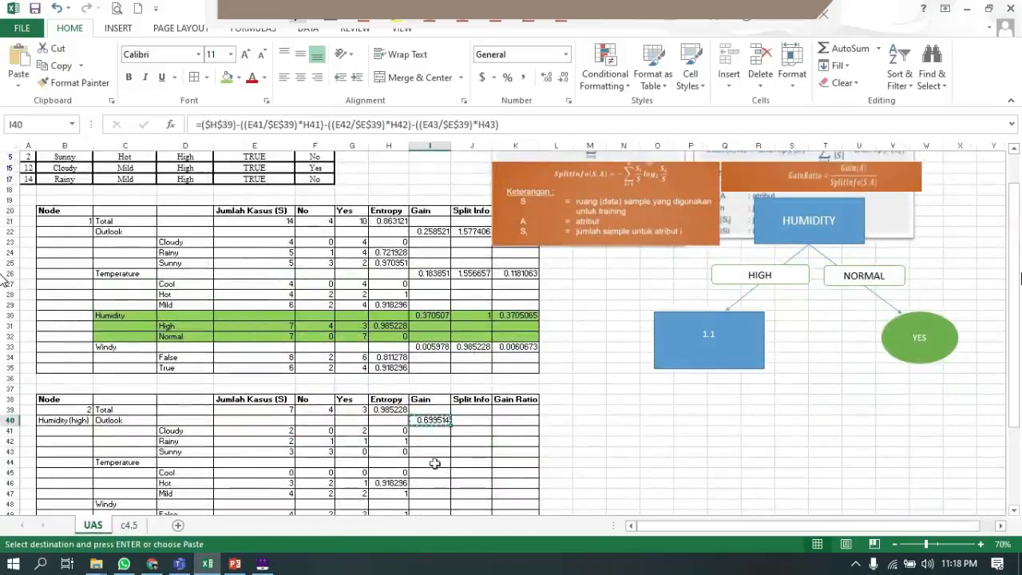
click(434, 463)
key(ctrl+v)
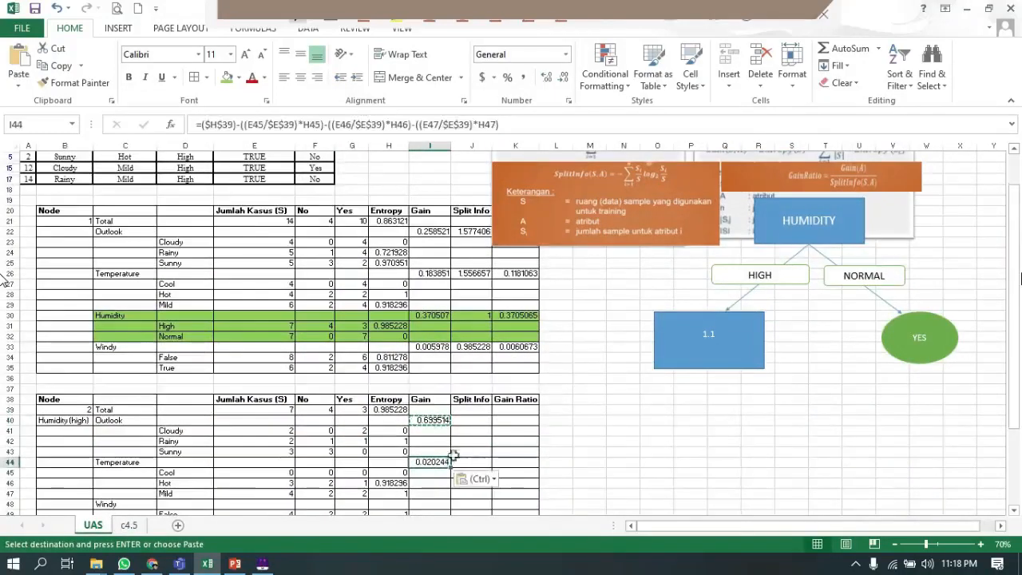
- Check node 2's Temperature Gain in I44 against the c4.5 sheet and inspect the cell references in its formula
click(133, 526)
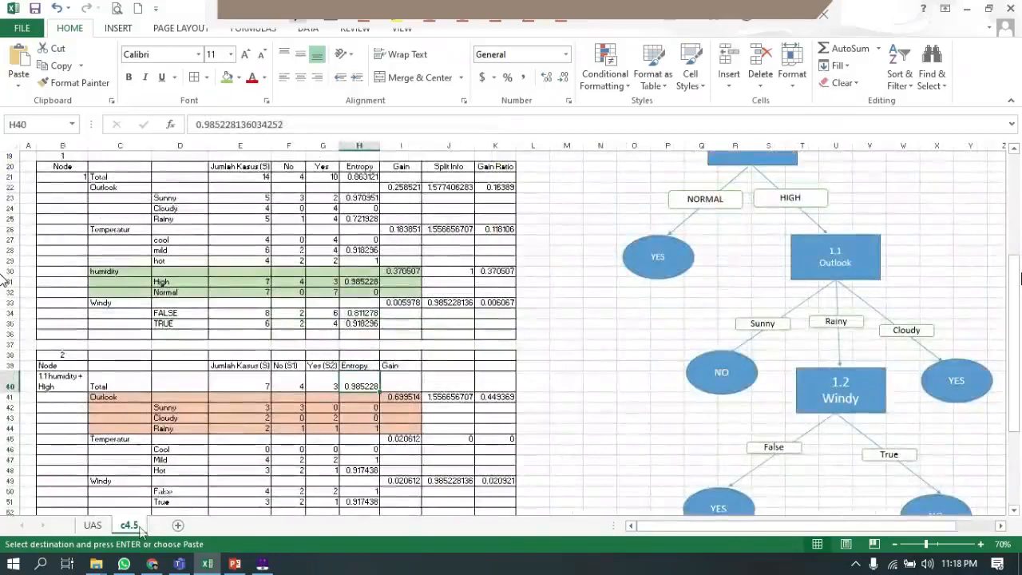
scroll(349, 477, down, 1)
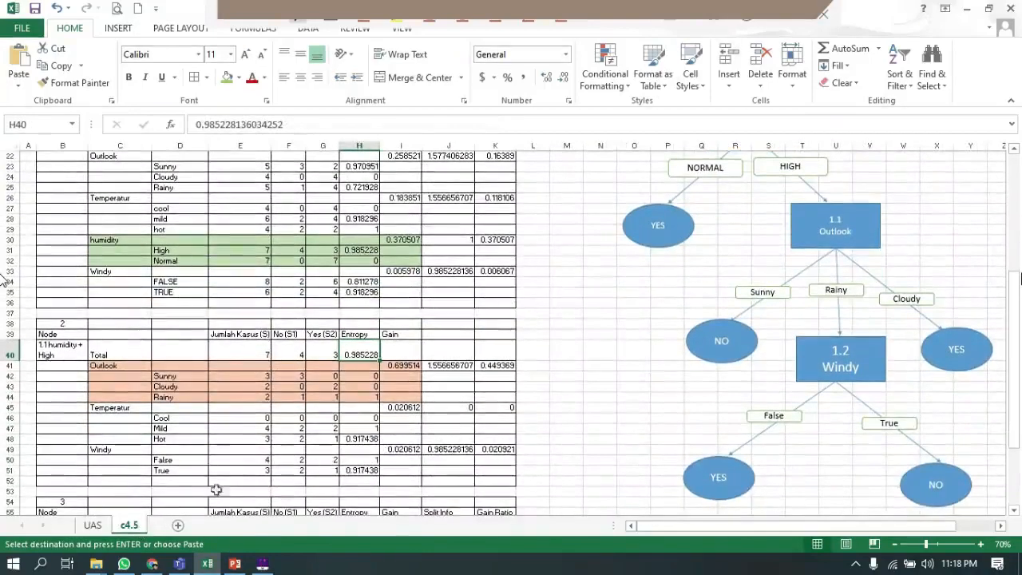
click(93, 525)
click(436, 463)
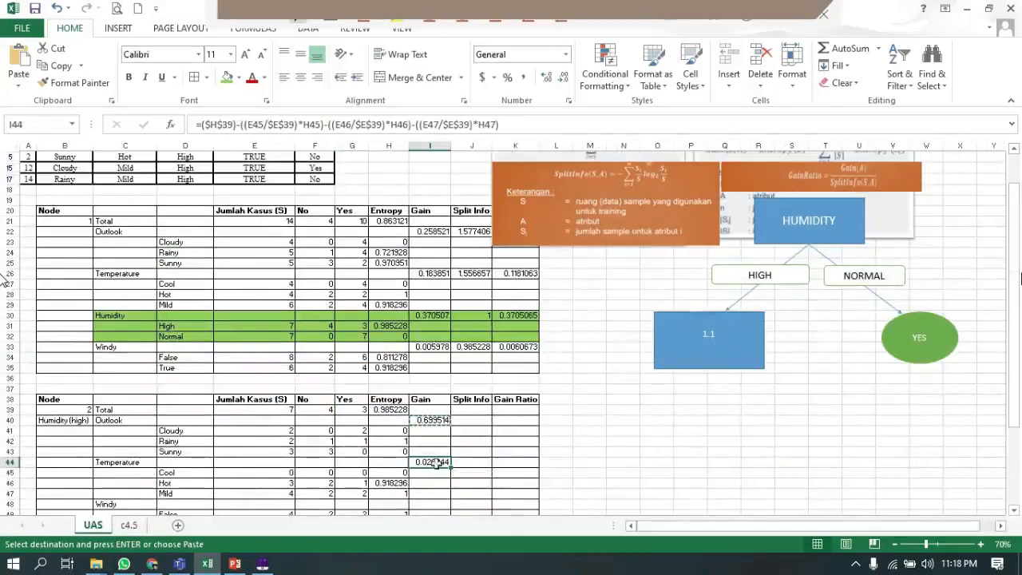
double_click(437, 463)
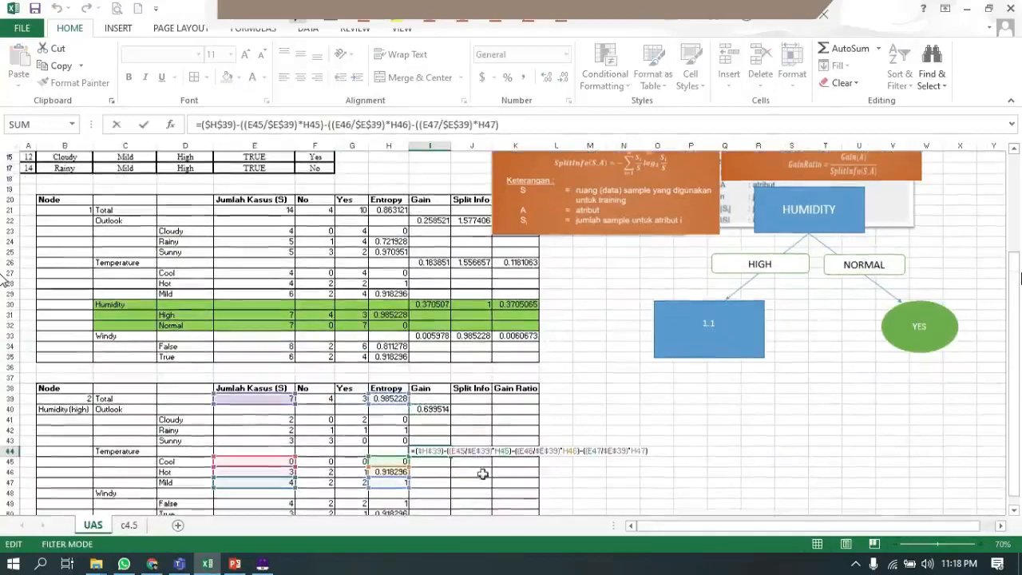
scroll(484, 476, down, 2)
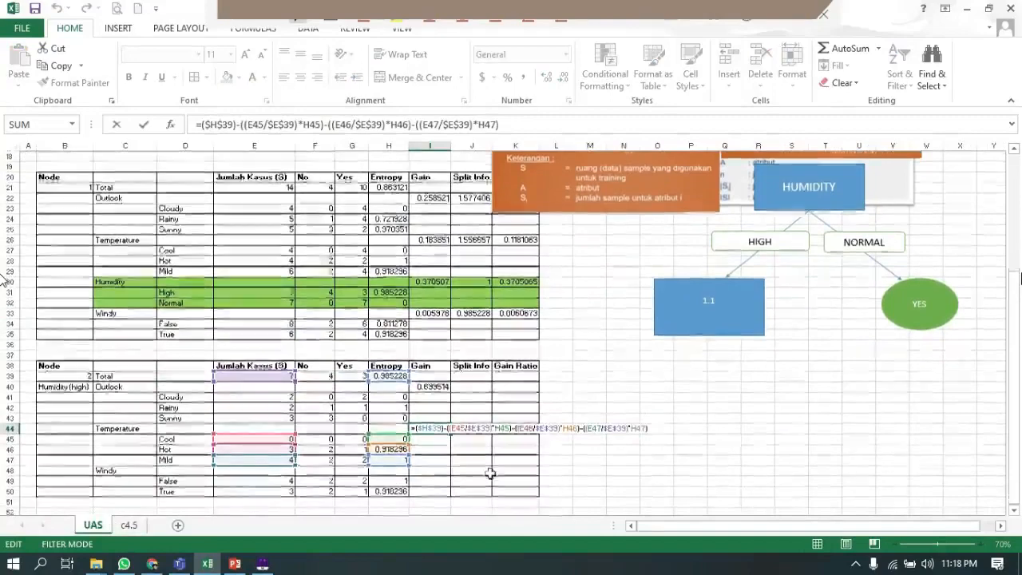
key(Return)
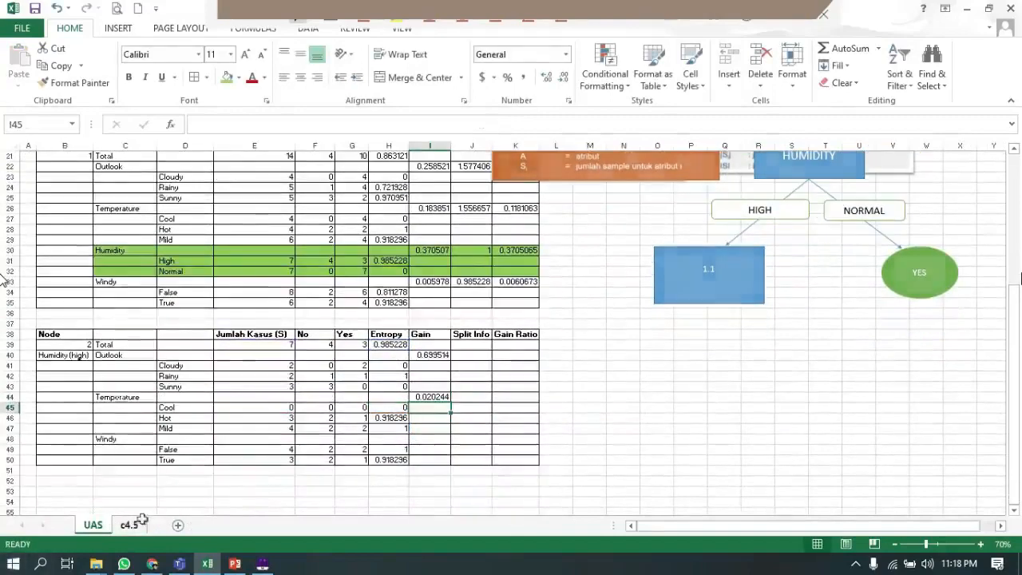
click(130, 524)
scroll(311, 433, down, 1)
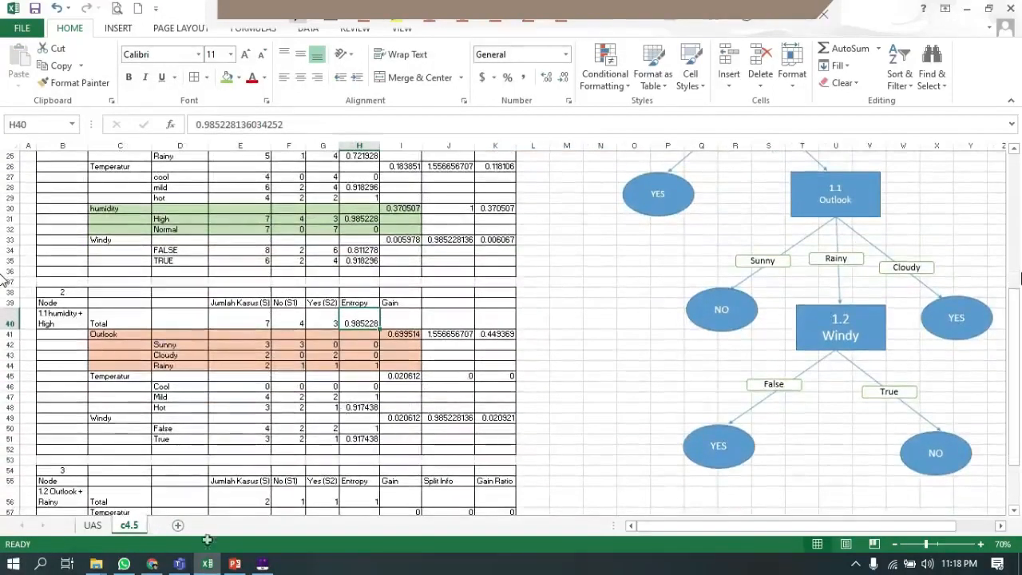
click(93, 524)
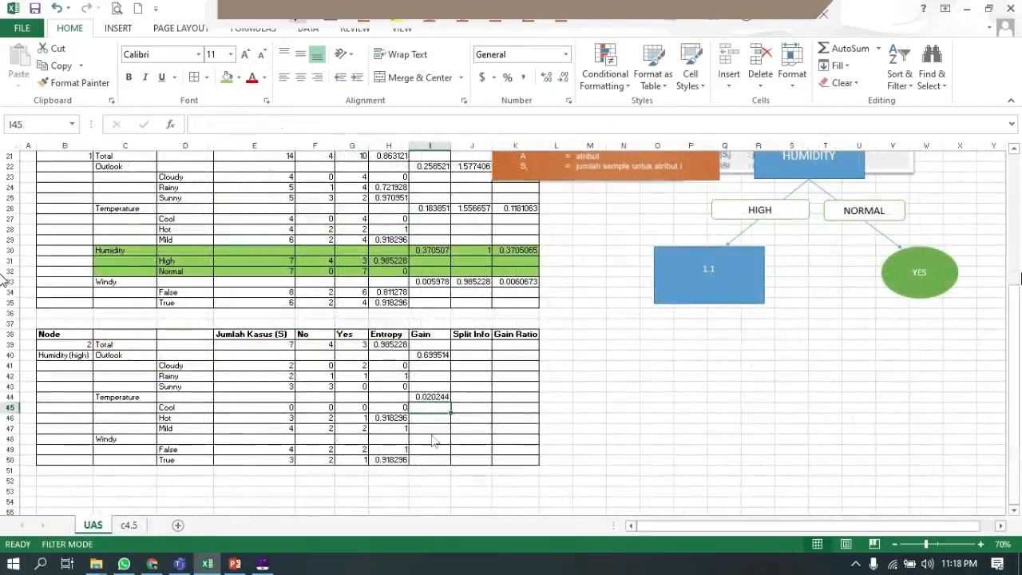
click(438, 397)
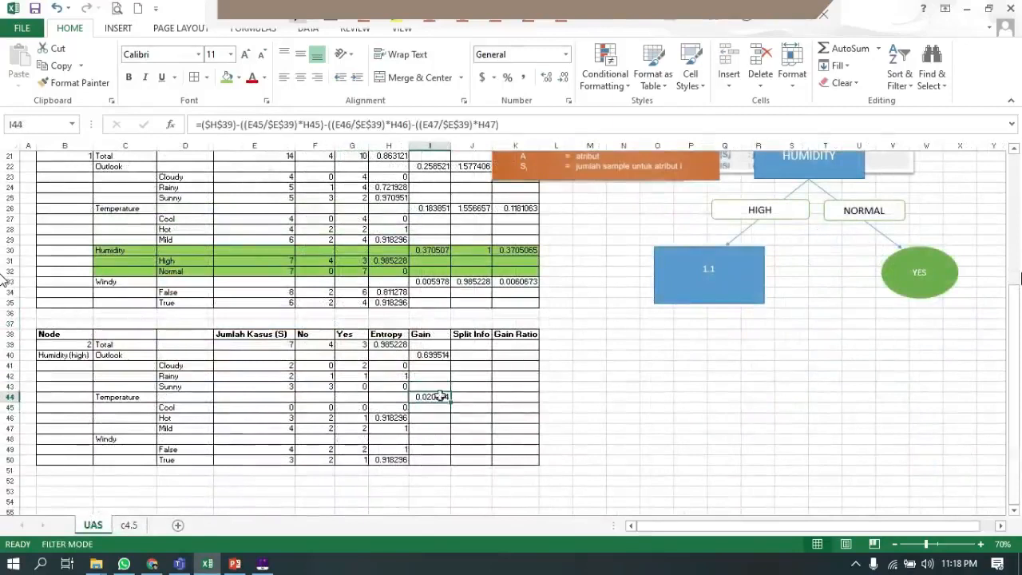
double_click(440, 397)
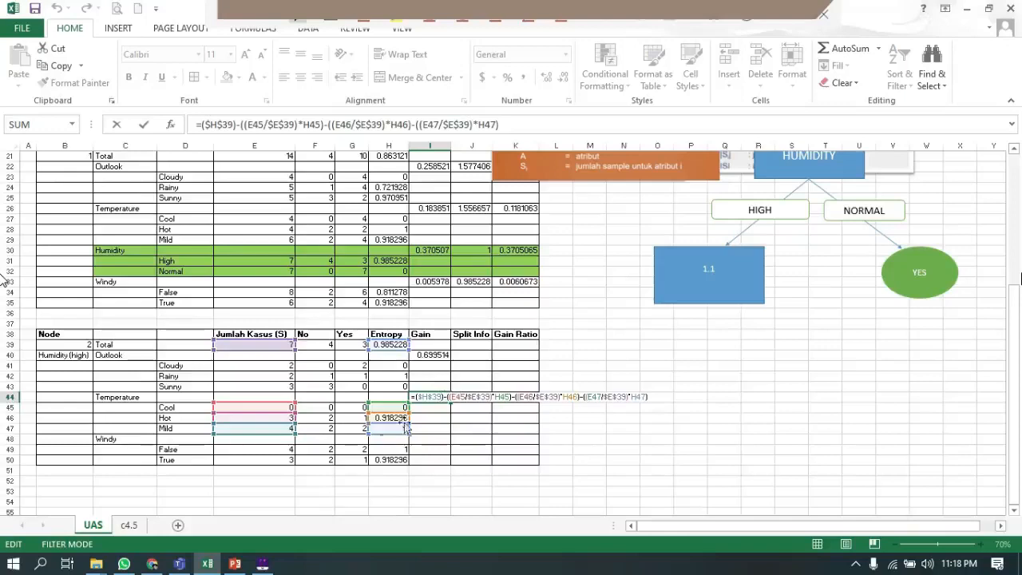
click(133, 529)
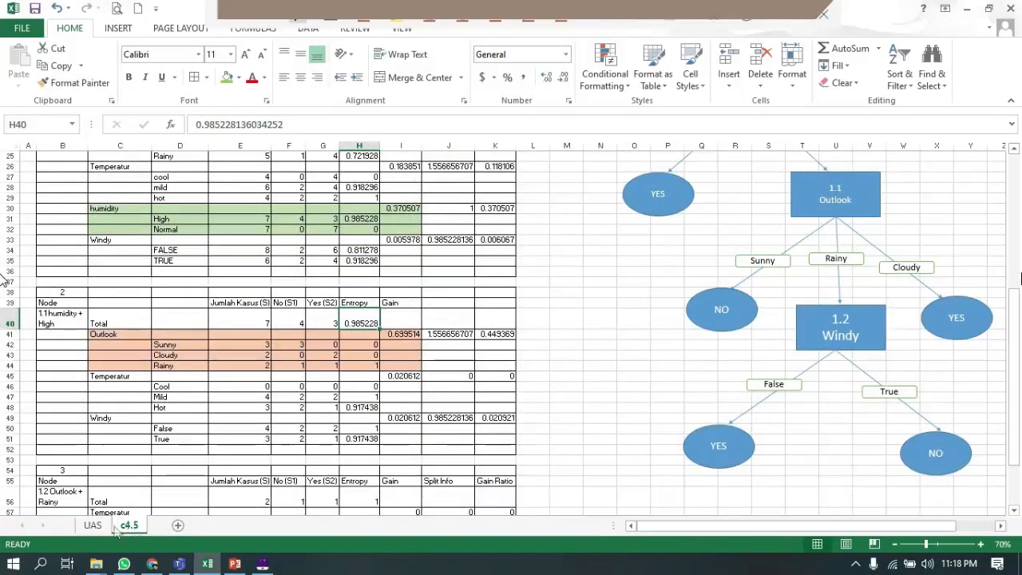
click(93, 525)
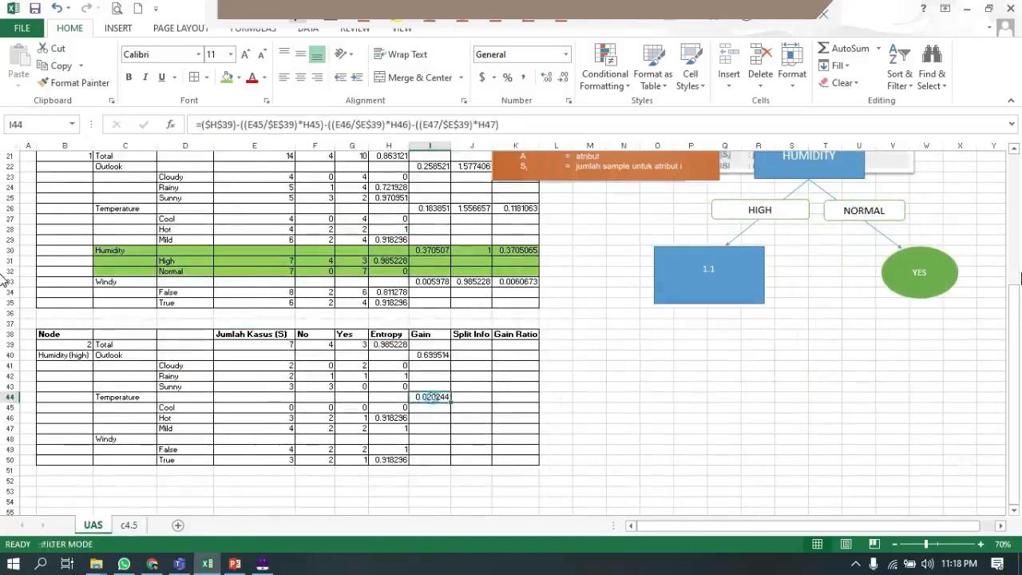
- Copy the Gain formula from node 2's Temperature row (I44) to its Windy row (I48)
key(ctrl+c)
click(429, 439)
key(ctrl+v)
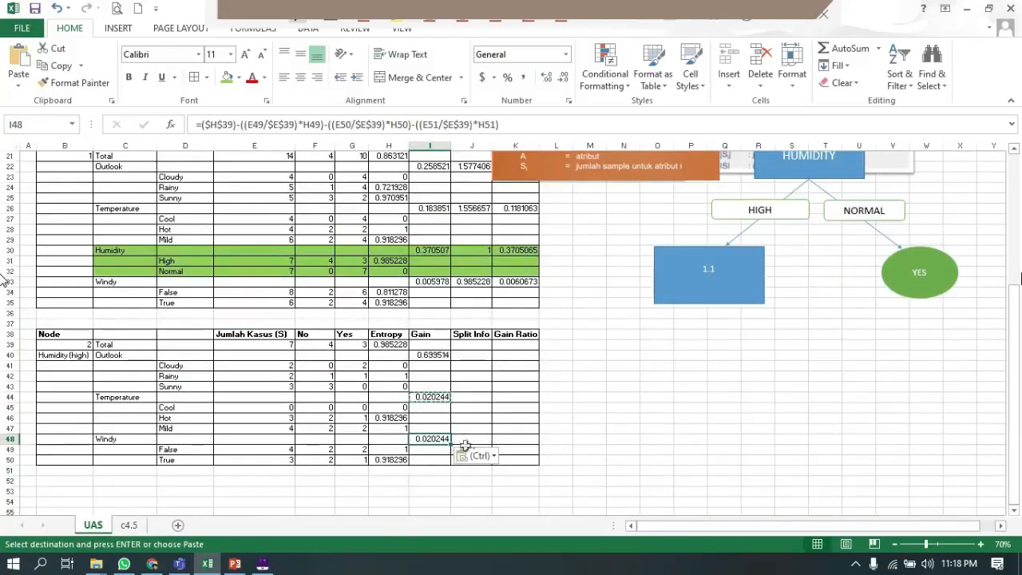
click(467, 432)
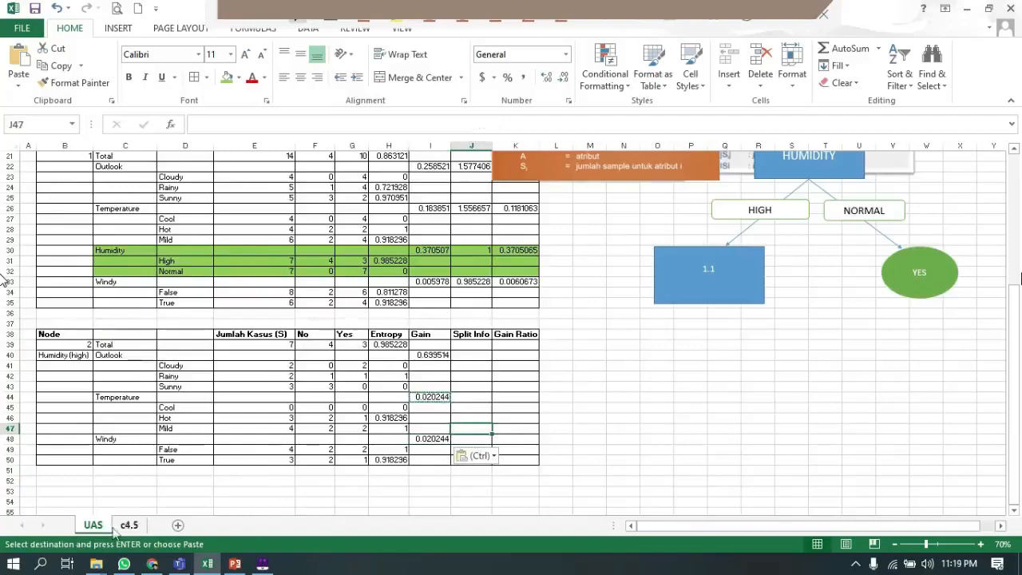
- Compare node 2's Temperature and Windy Gain values on UAS with the corresponding values on the c4.5 sheet
click(123, 529)
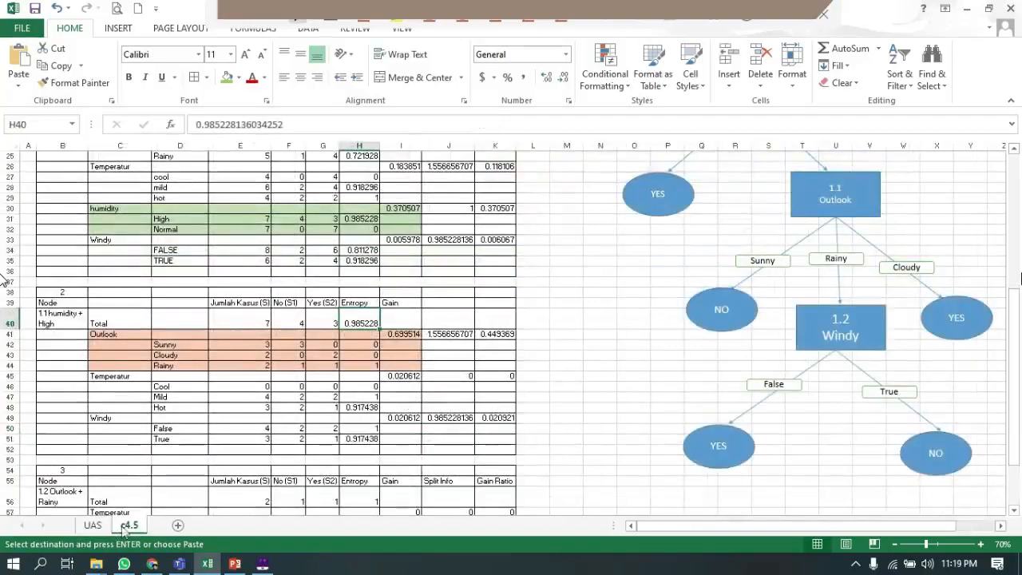
click(96, 528)
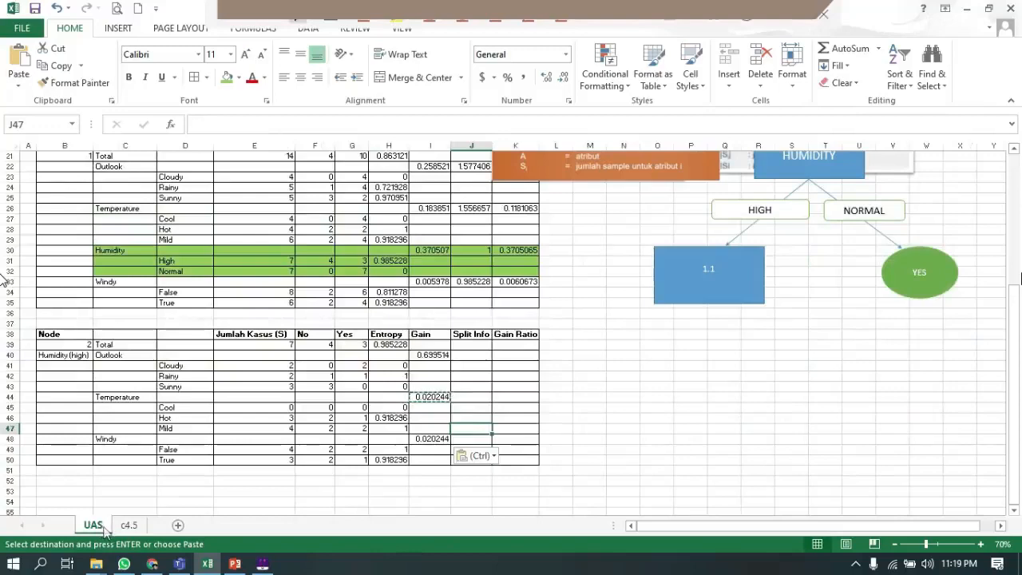
click(124, 529)
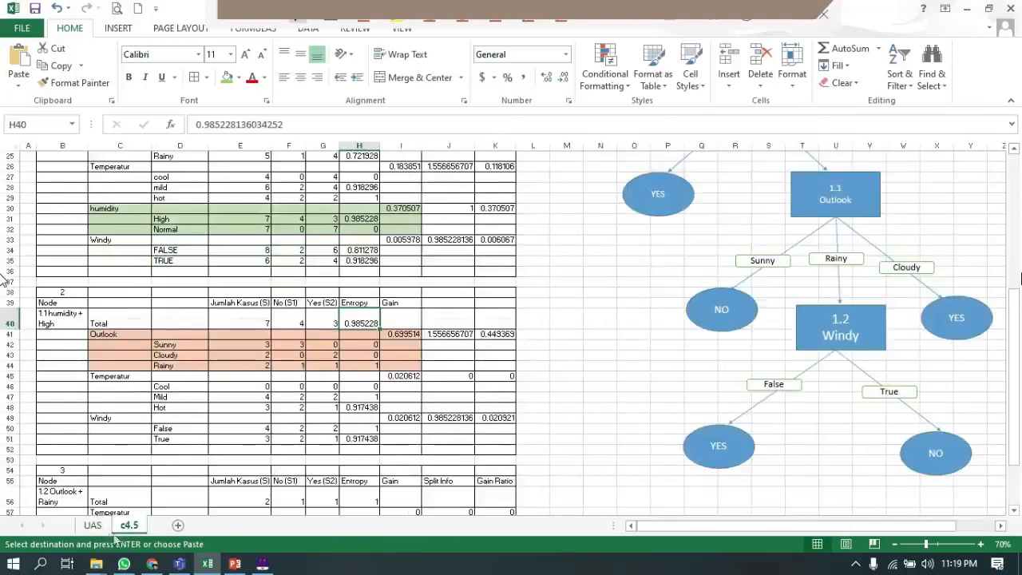
click(102, 529)
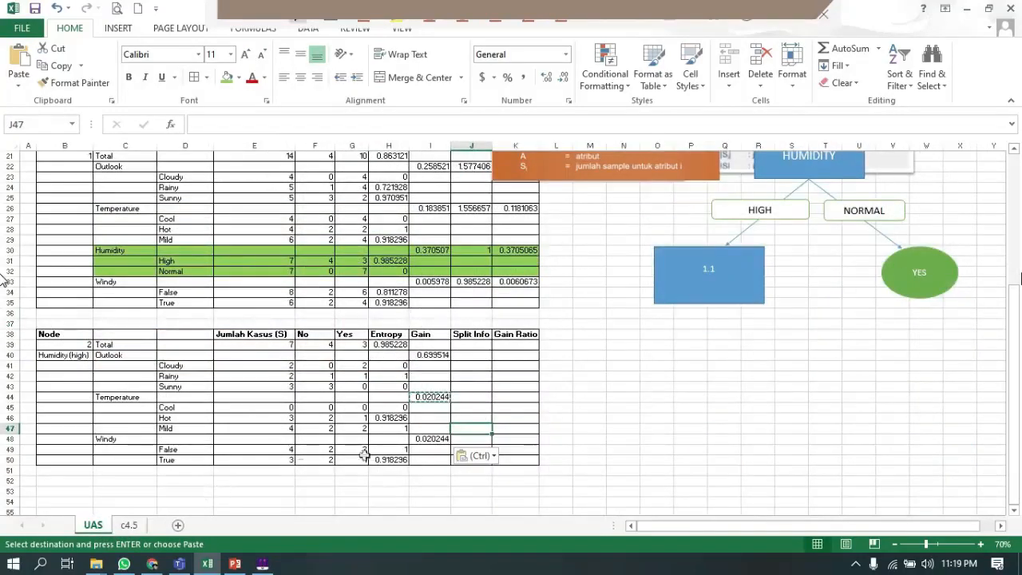
click(129, 524)
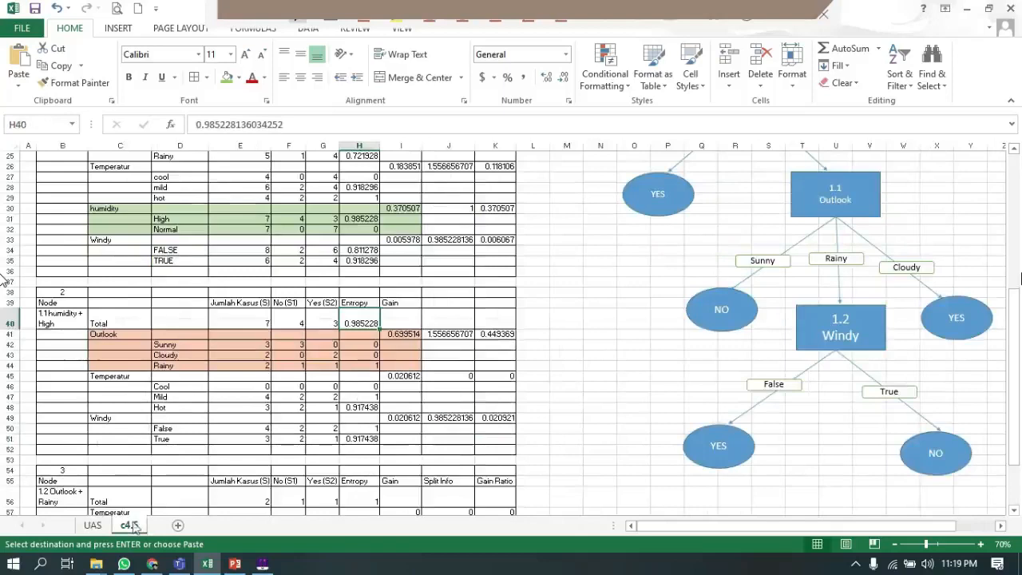
click(102, 525)
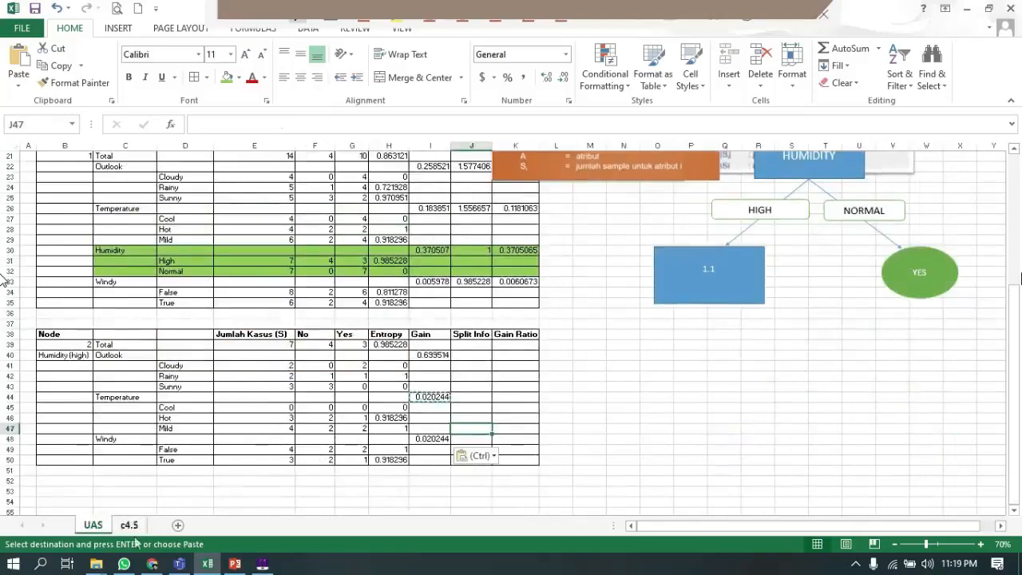
click(129, 525)
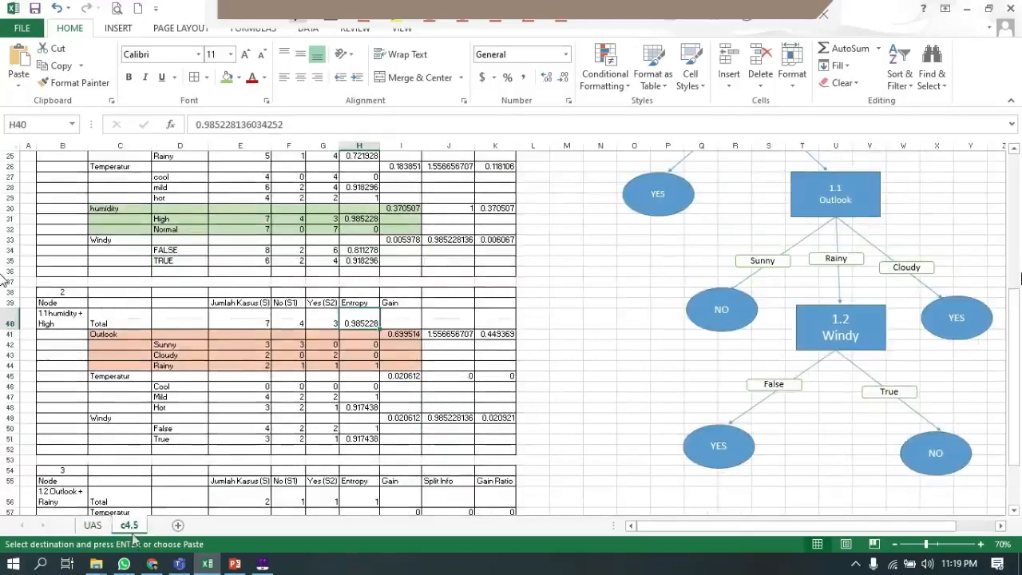
click(93, 525)
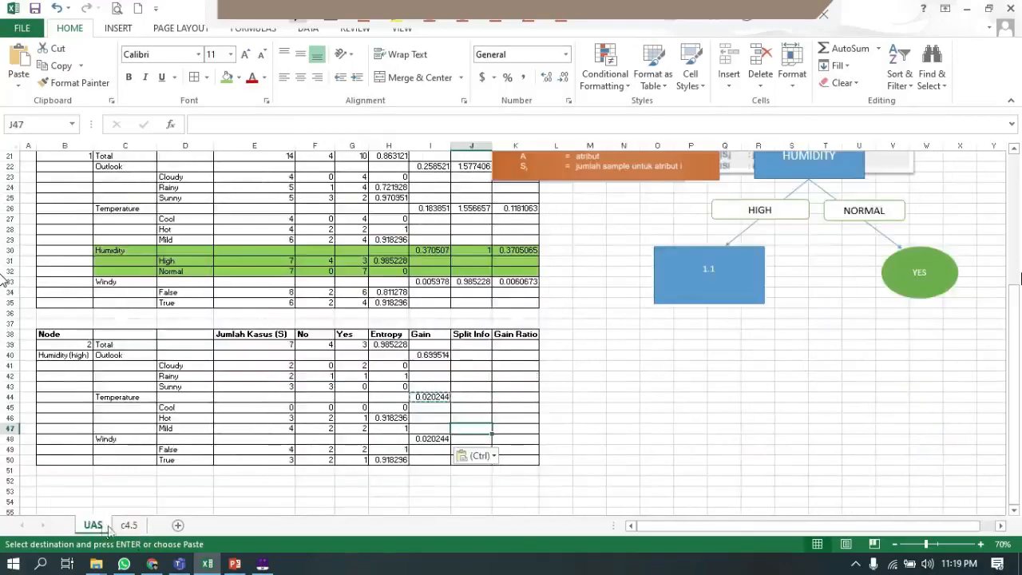
- Move the Gain Ratio and Split Info formula images to the right of the Gain formula image, one above the other
click(471, 386)
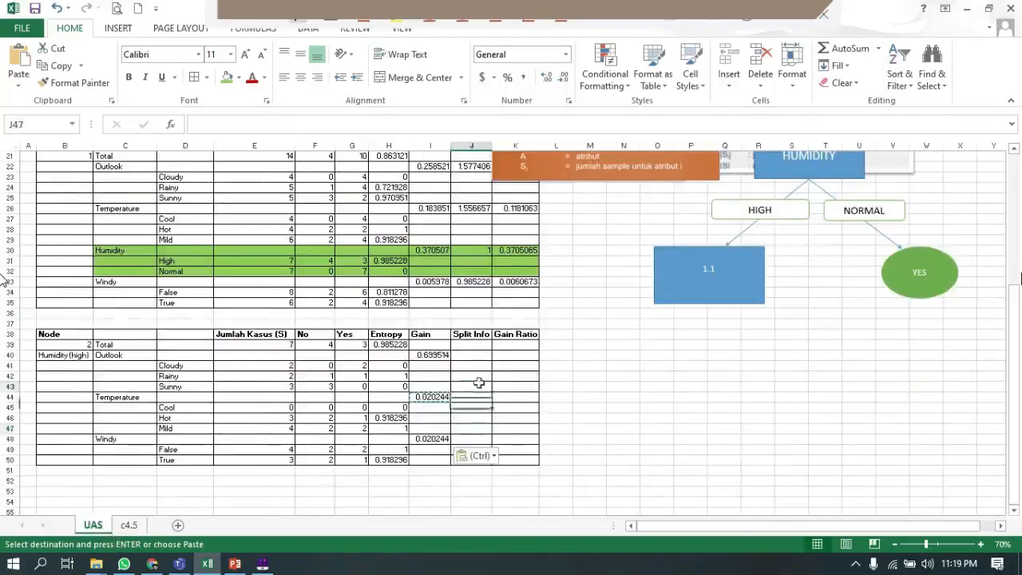
click(486, 345)
click(483, 356)
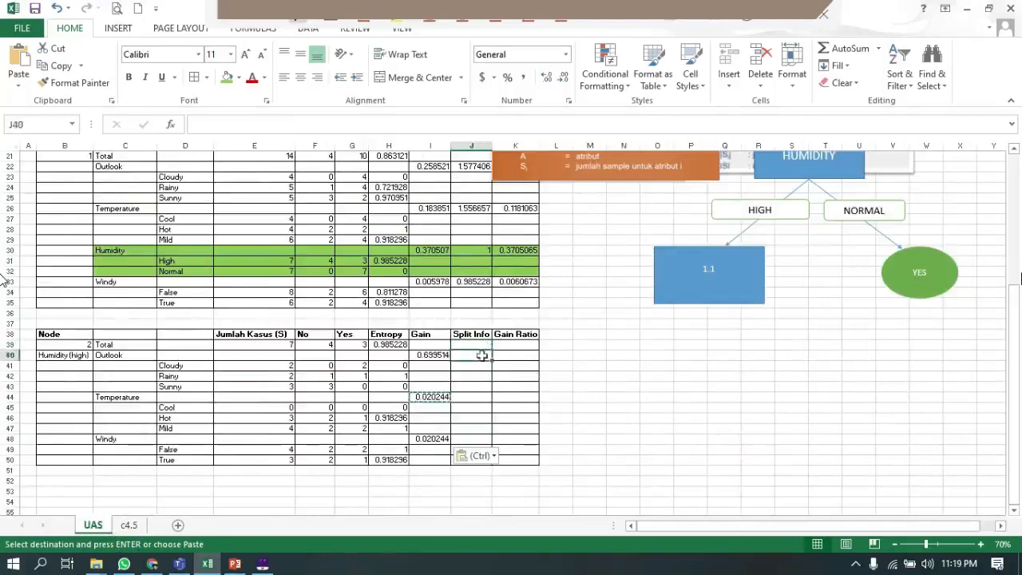
scroll(482, 359, down, 1)
scroll(483, 359, up, 4)
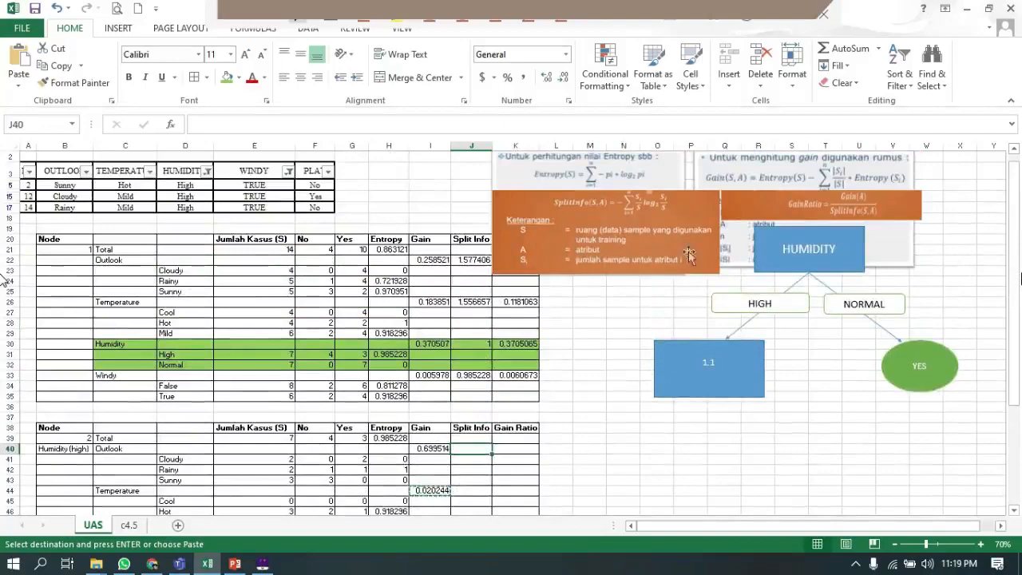
scroll(794, 280, up, 1)
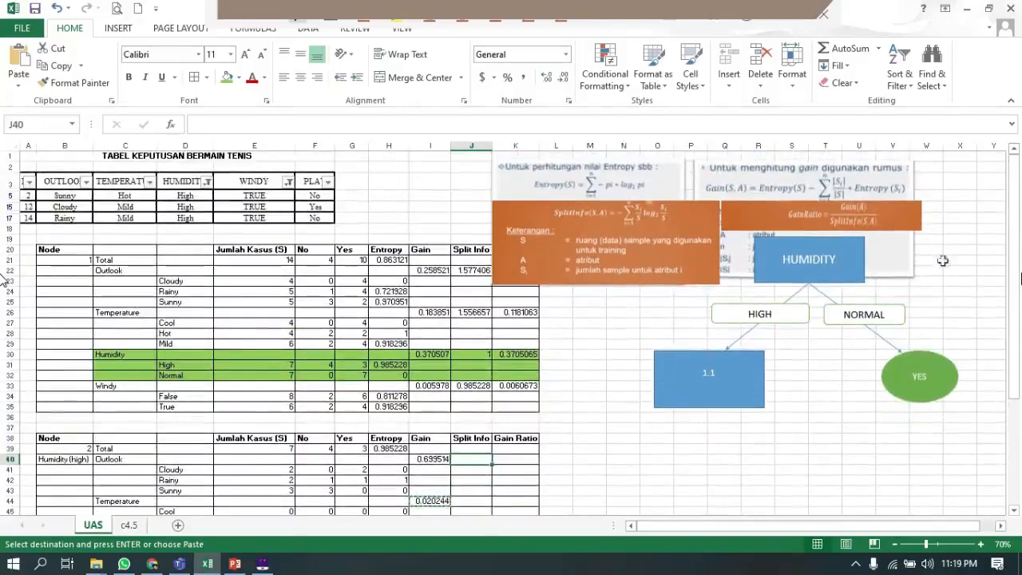
drag(911, 206, 824, 169)
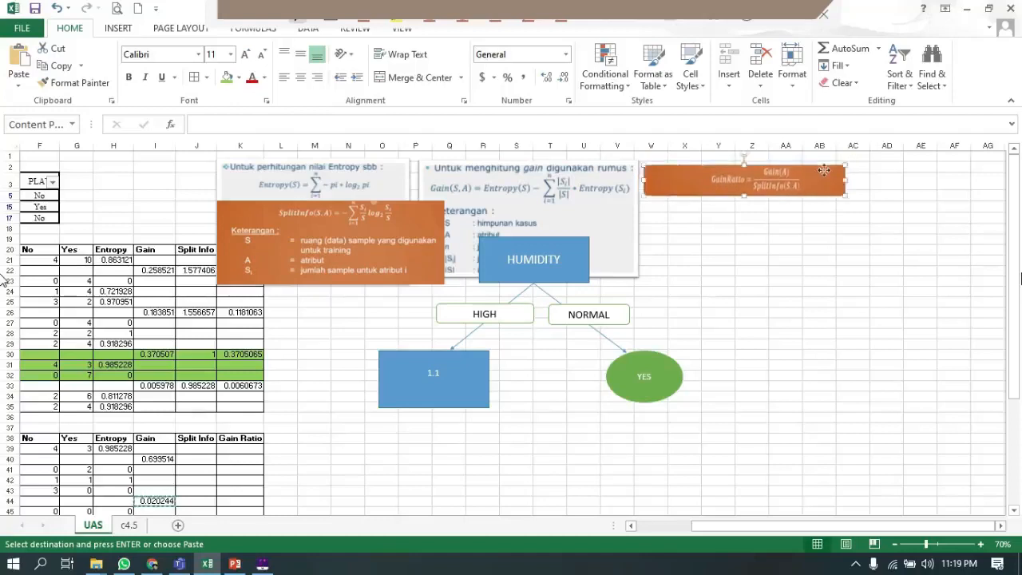
drag(386, 231, 824, 236)
- Group the HUMIDITY, HIGH, NORMAL, 1.1 and YES shapes of the tree and move the group below the Gain formula image
click(551, 270)
ctrl+click(550, 295)
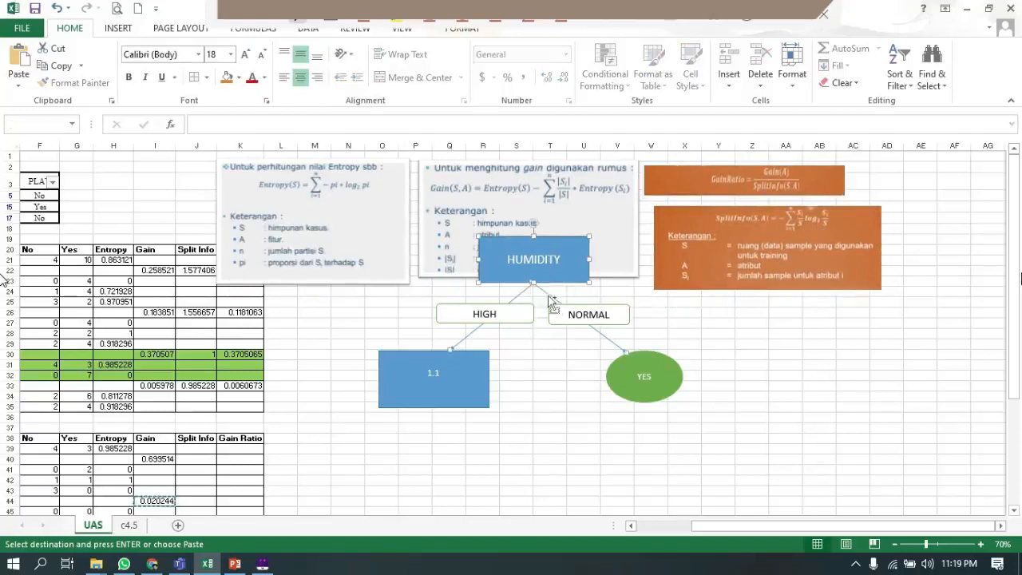
ctrl+click(530, 314)
ctrl+click(570, 317)
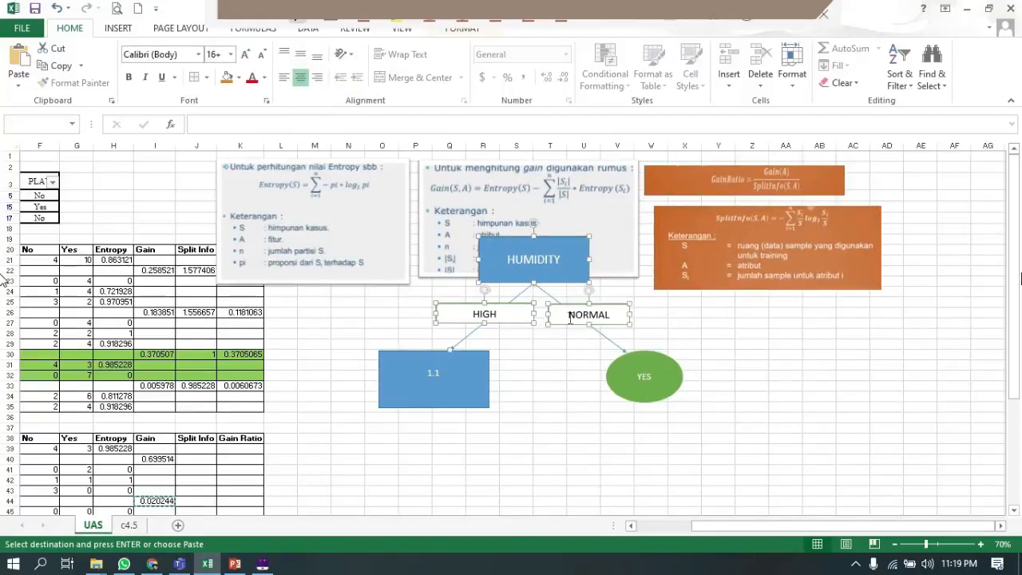
ctrl+click(491, 361)
ctrl+click(645, 388)
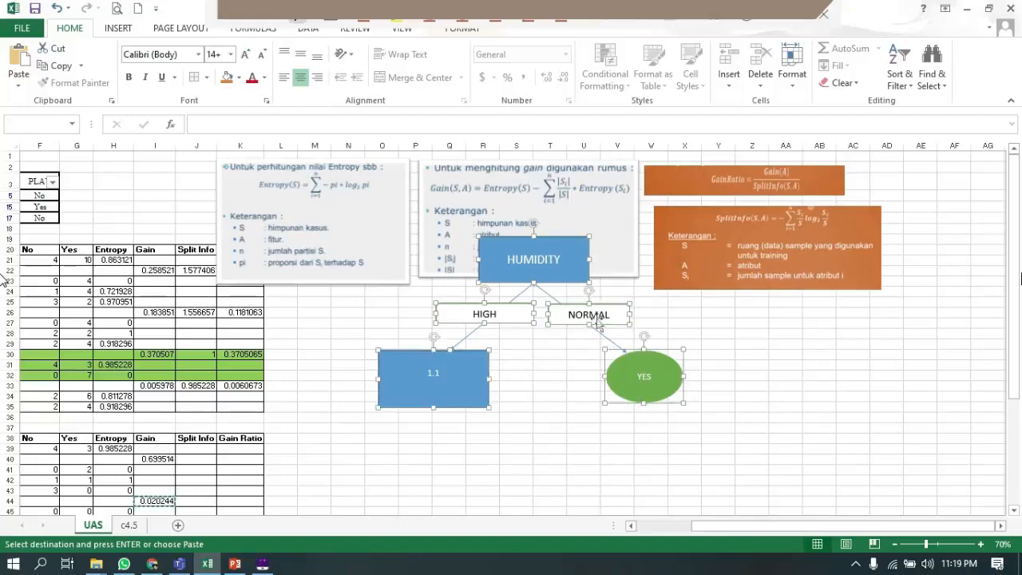
right_click(651, 385)
mouse_move(759, 264)
click(812, 265)
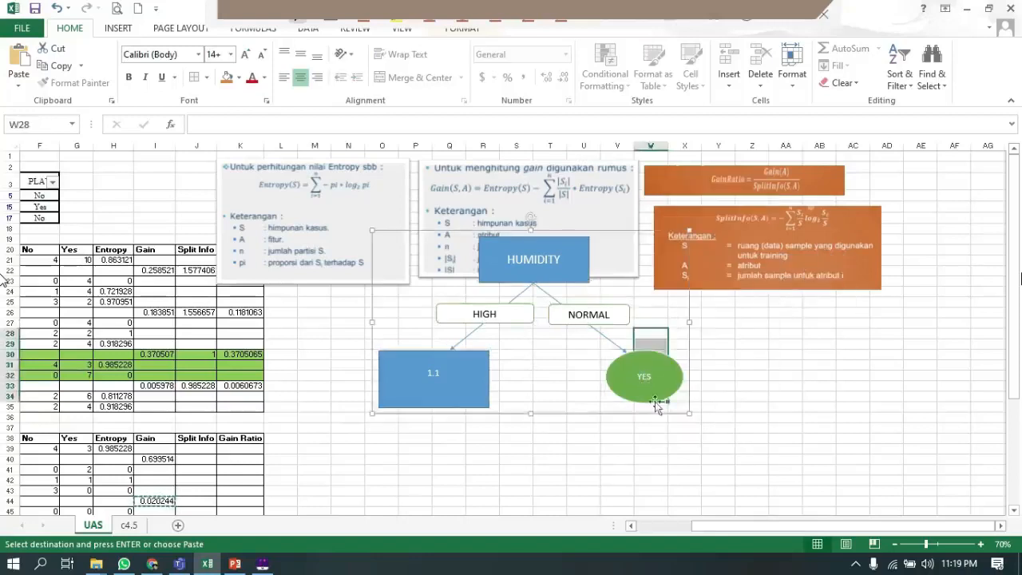
drag(646, 393, 679, 449)
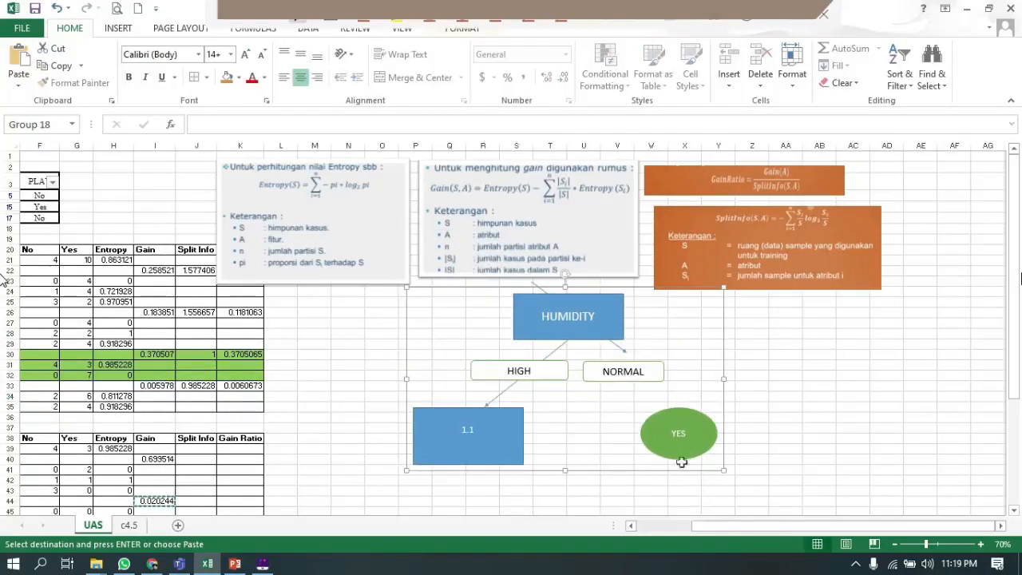
- Reposition the NORMAL branch arrow so it runs from HUMIDITY to YES, and group it with the other tree shapes
click(626, 355)
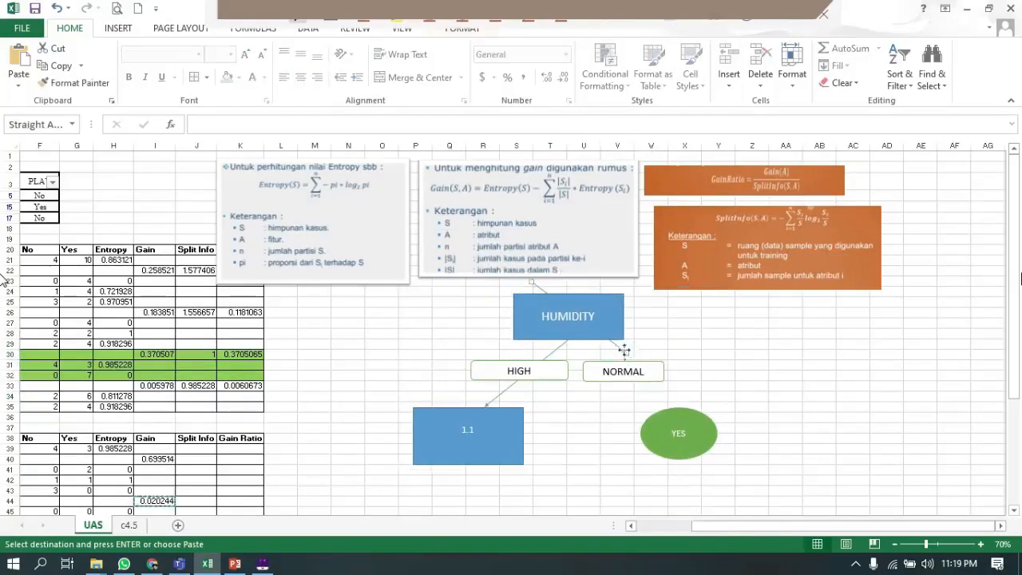
drag(652, 384, 660, 407)
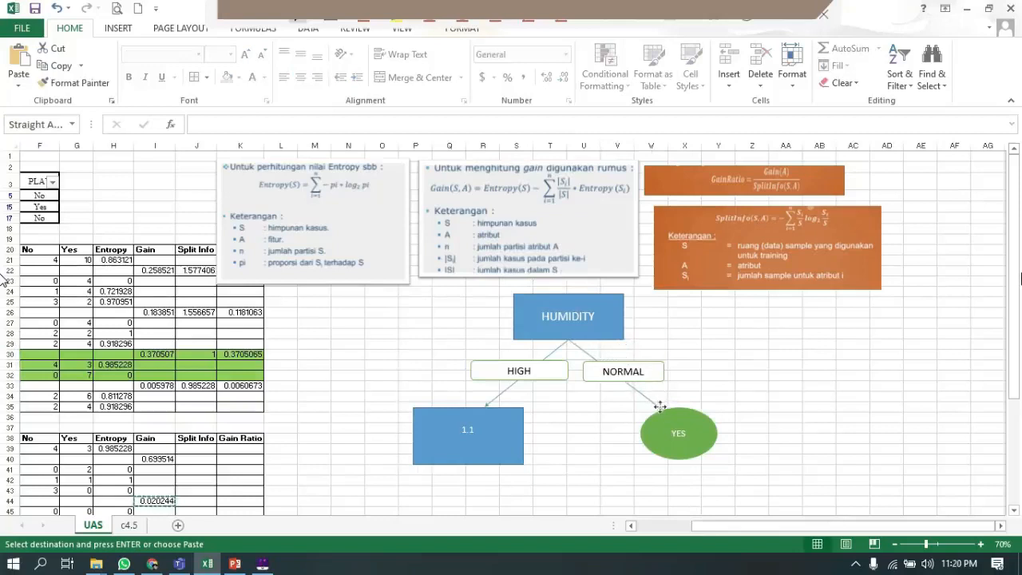
click(686, 438)
right_click(687, 439)
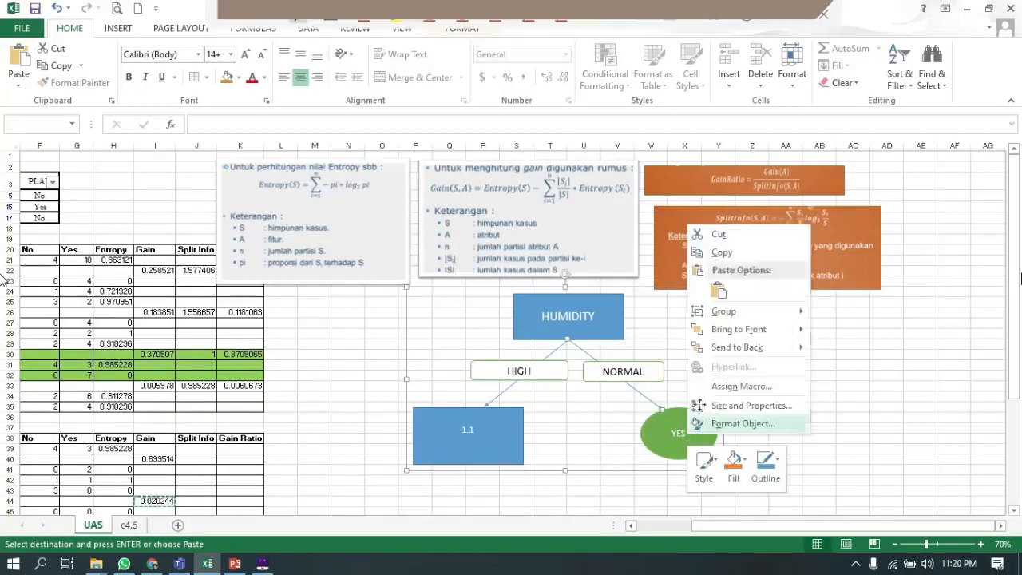
mouse_move(746, 320)
click(840, 312)
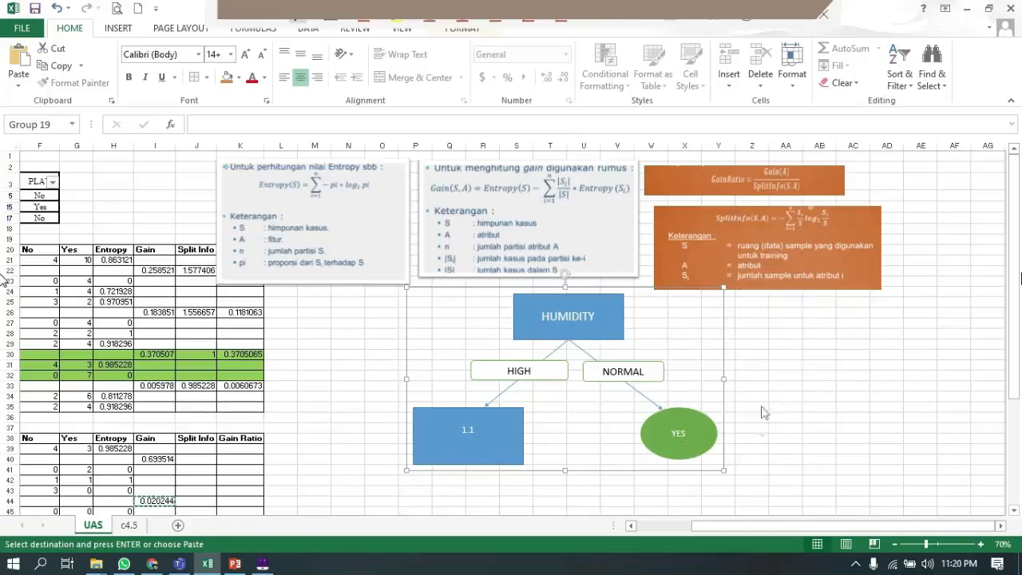
drag(798, 525, 690, 524)
scroll(499, 388, down, 3)
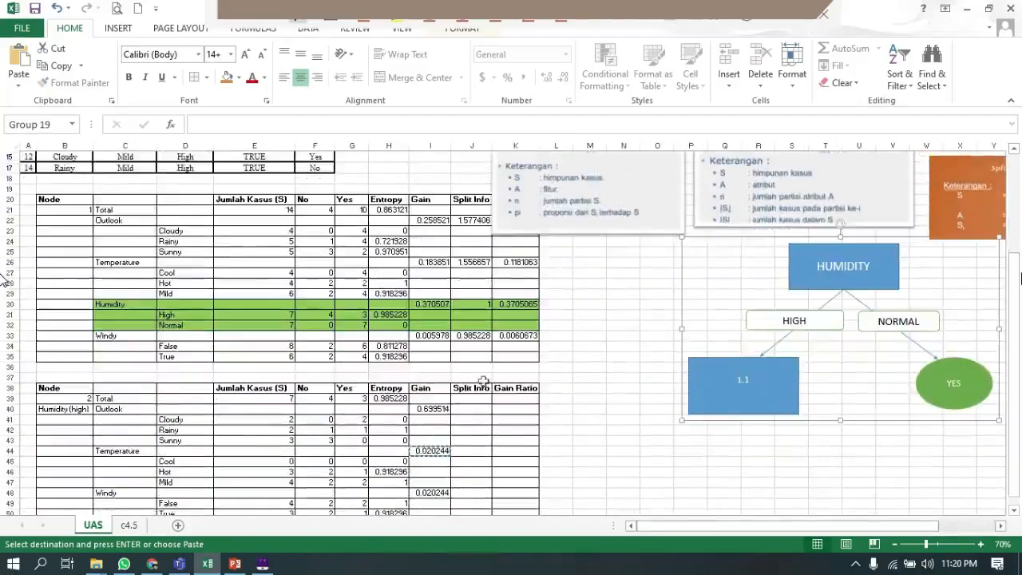
click(497, 392)
click(478, 375)
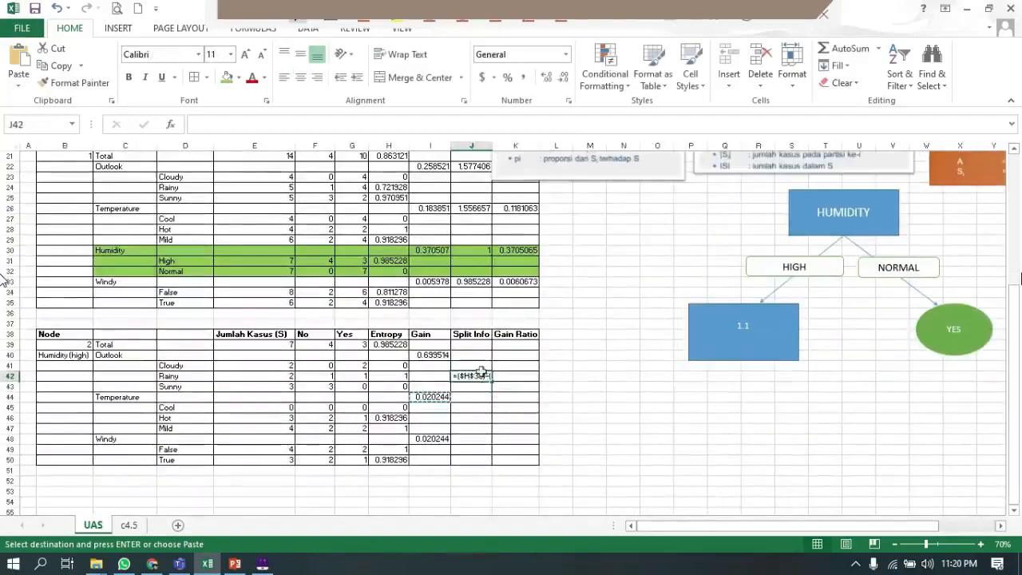
key(Escape)
- Set the filter on the tennis table's WINDY column to include all values
scroll(479, 320, up, 3)
scroll(478, 320, up, 1)
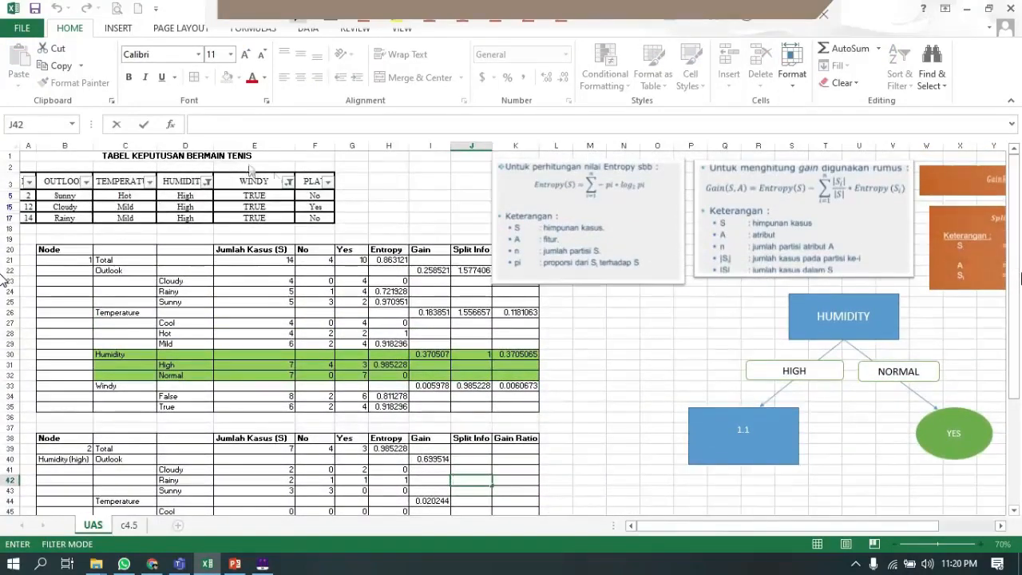
click(289, 182)
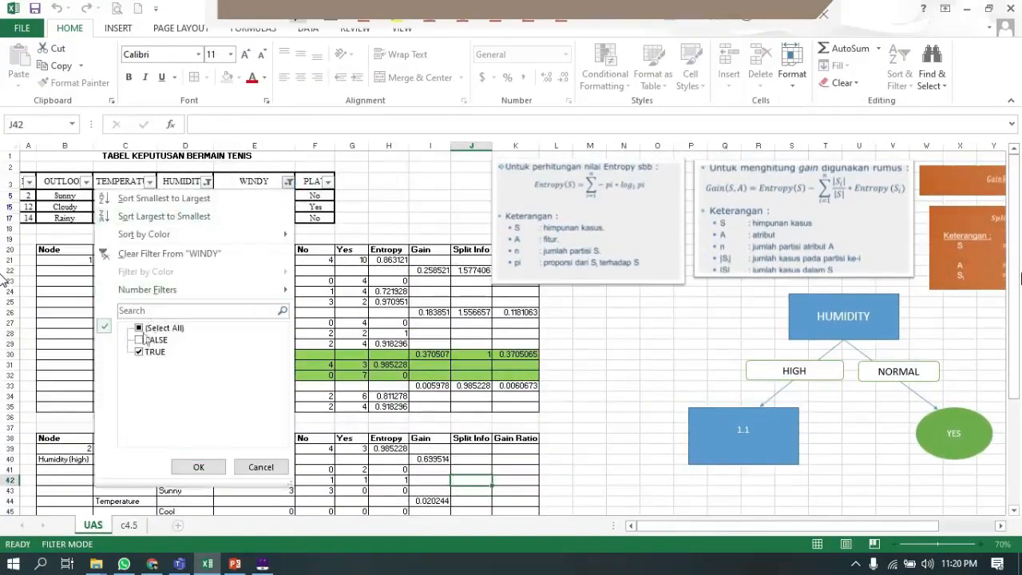
click(144, 329)
click(199, 467)
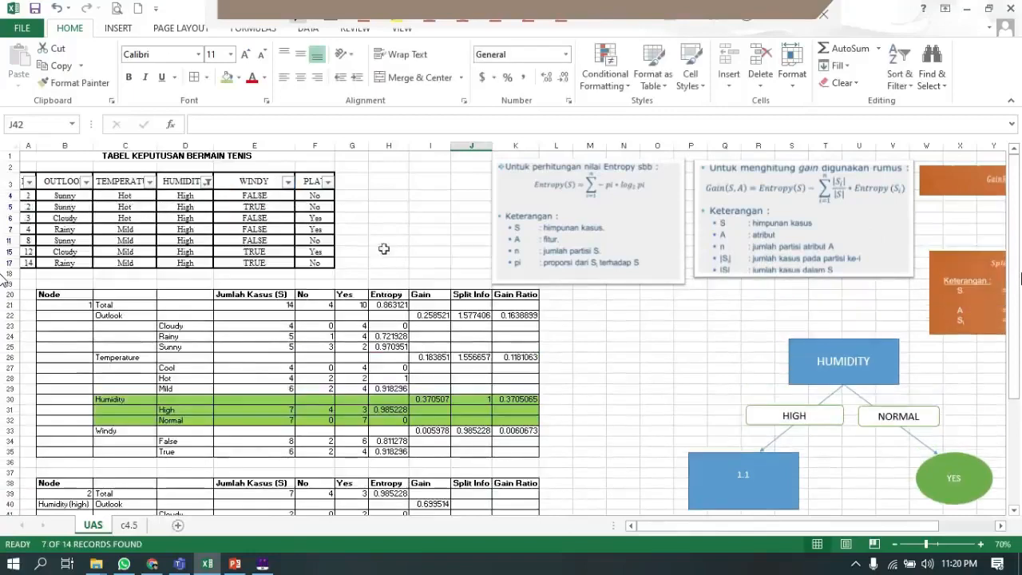
- Move the Split Info formula image up to just below the Gain Ratio formula image
scroll(400, 275, down, 2)
scroll(399, 274, up, 2)
drag(990, 270, 990, 219)
- Copy the Split Info formula from node 1's Outlook row (J22) to node 2's Outlook row (J40)
scroll(634, 312, down, 7)
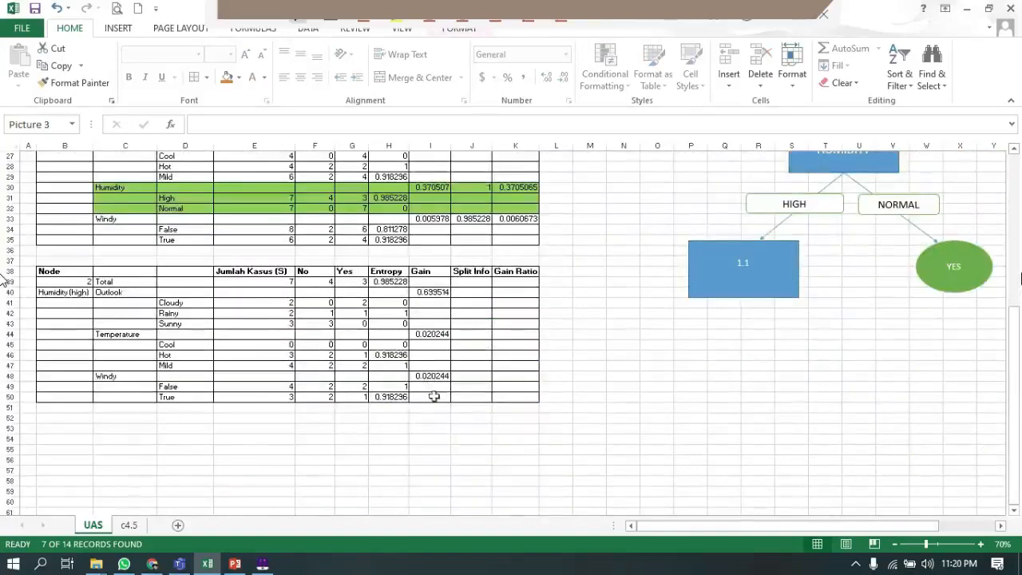
scroll(476, 287, up, 4)
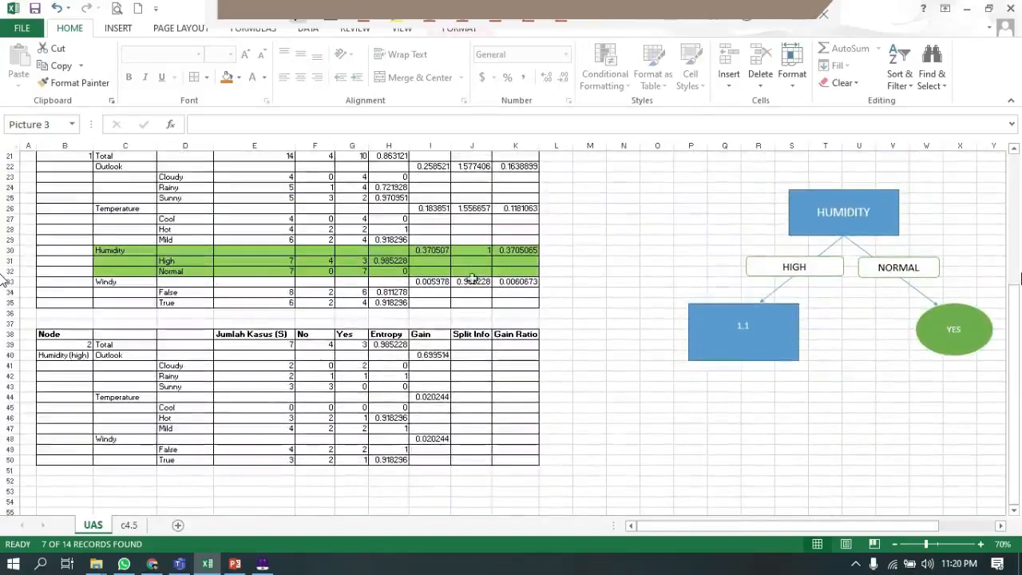
click(478, 220)
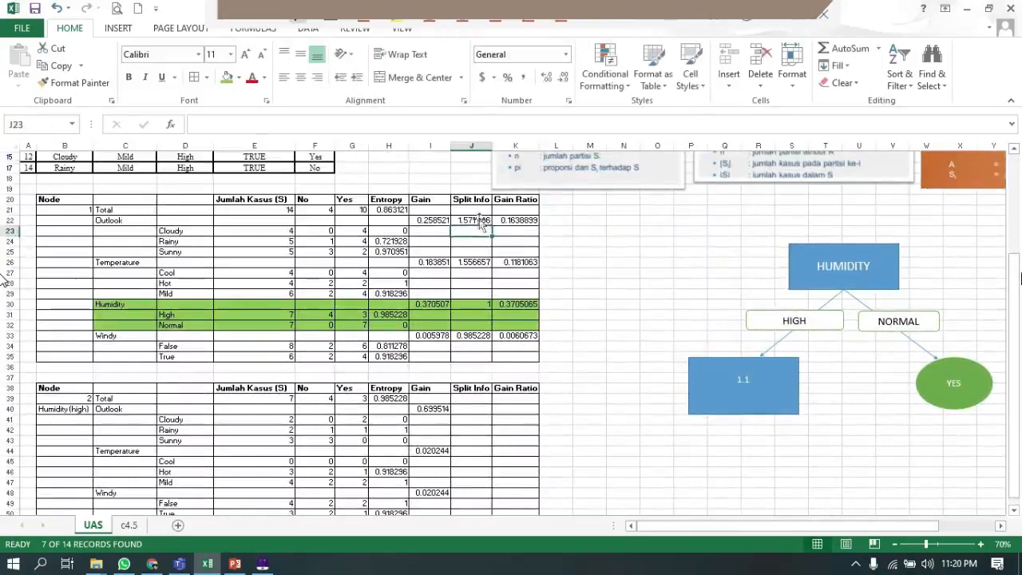
key(ctrl+c)
click(477, 409)
key(ctrl+v)
- In J40's Split Info formula, replace both $E$21 references in the E41 term with $E$39
double_click(479, 409)
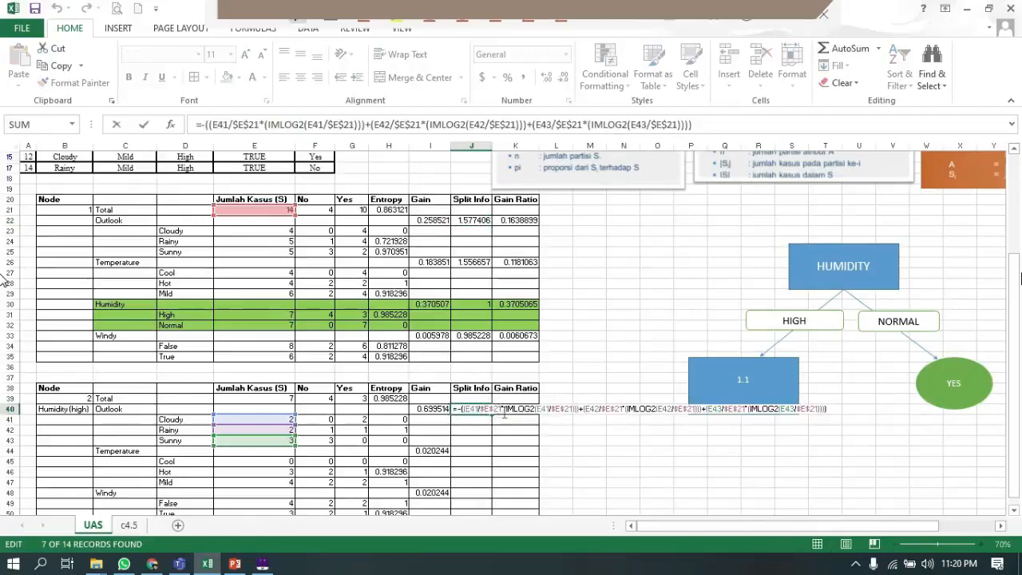
key(BackSpace)
key(BackSpace)
text(39)
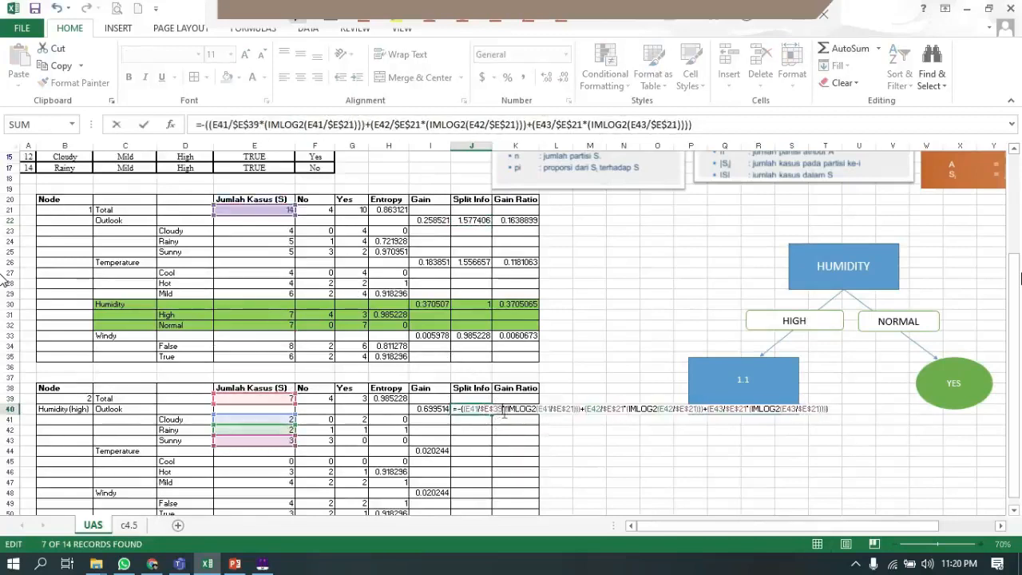
key(Right)
key(Right)
key(Right)
key(Right)
key(Right)
key(Right)
key(Right)
key(Right)
key(Right)
key(Right)
key(Right)
key(Right)
key(Right)
key(Right)
key(Right)
key(Right)
key(Right)
key(Right)
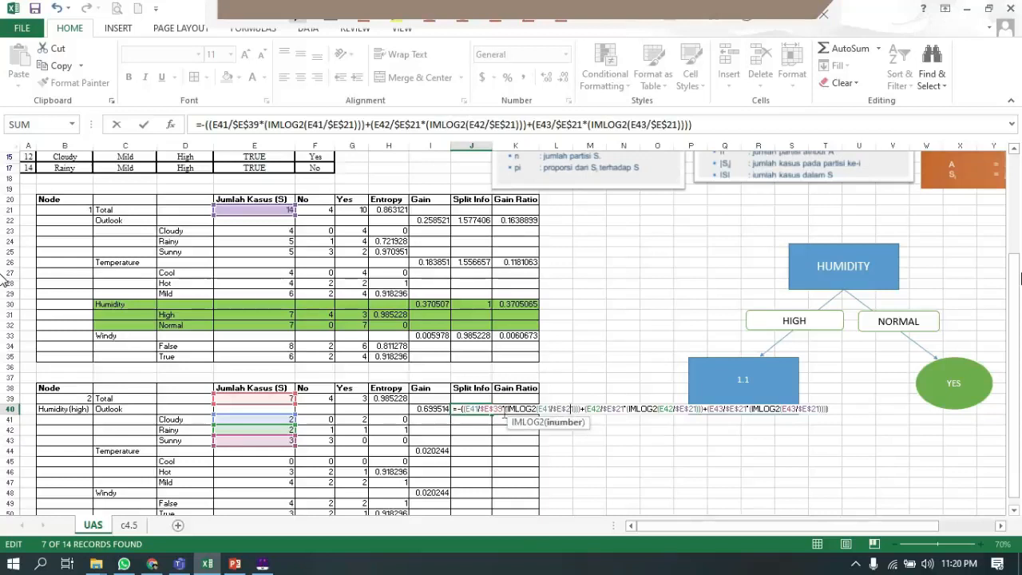
key(BackSpace)
key(BackSpace)
text(39)
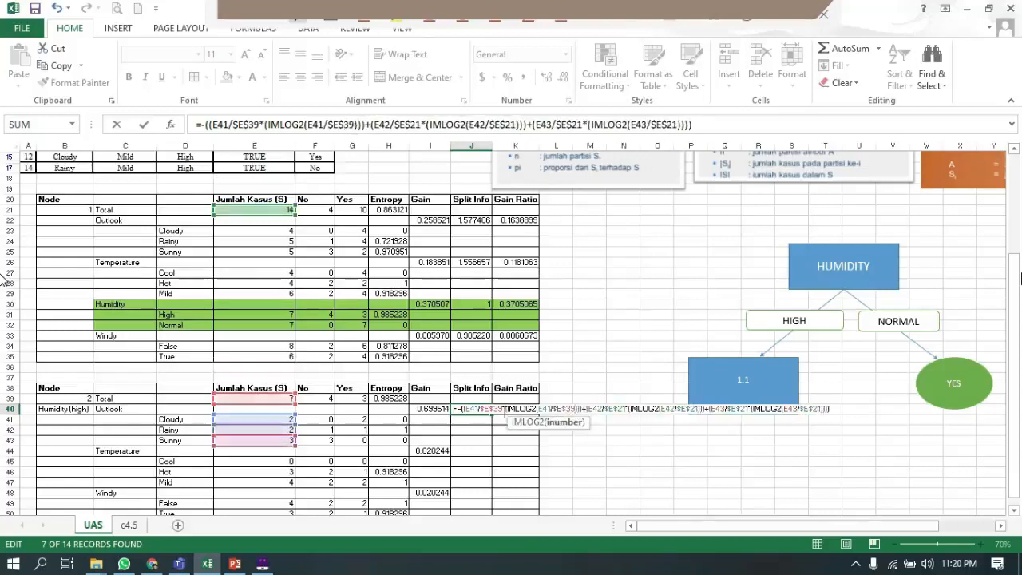
- In J40's Split Info formula, replace both $E$21 references in the E42 term with $E$39
key(Right)
key(Right)
key(Right)
key(Right)
key(Right)
key(Right)
key(Right)
key(Right)
key(Right)
key(Right)
key(Right)
key(Right)
key(Right)
key(Right)
key(BackSpace)
key(BackSpace)
text(39)
key(Right)
key(Right)
key(Right)
key(Right)
key(Right)
key(Right)
key(Right)
key(Right)
key(Right)
key(Right)
key(Right)
key(Right)
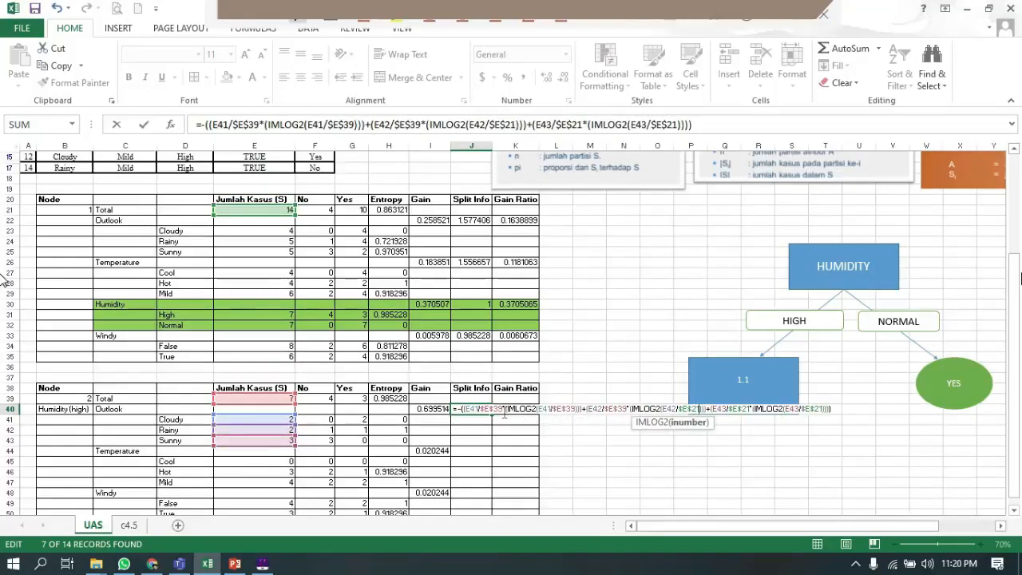
key(BackSpace)
key(BackSpace)
text(39)
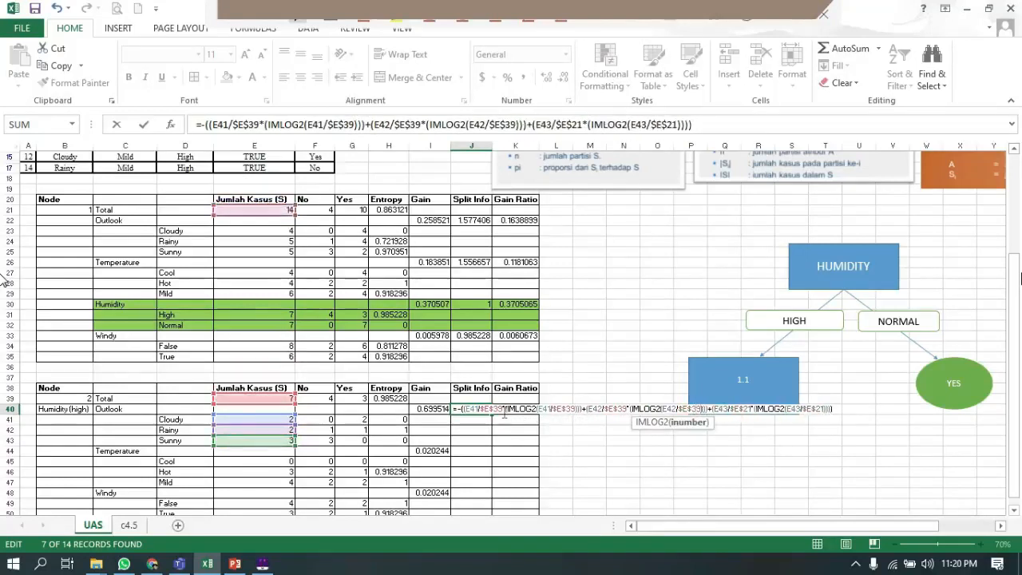
- In J40's Split Info formula, replace both $E$21 references in the E43 term with $E$39 and commit the formula
key(Right)
key(Right)
key(Right)
key(BackSpace)
key(BackSpace)
text(39)
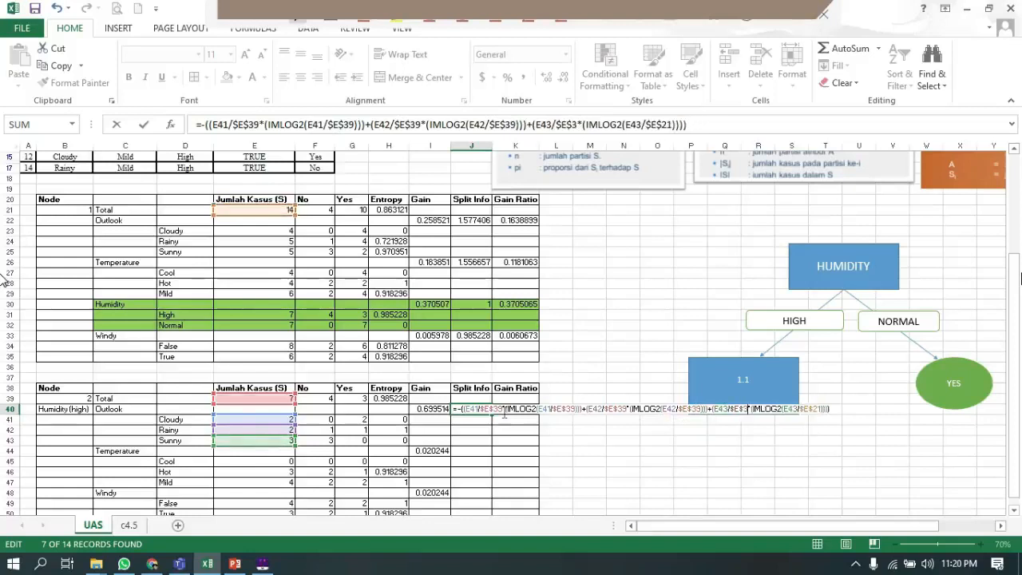
key(Right)
key(Right)
key(Right)
key(Right)
key(Right)
key(Right)
key(Right)
key(Right)
key(Right)
key(Right)
key(Right)
key(Right)
key(Right)
key(Right)
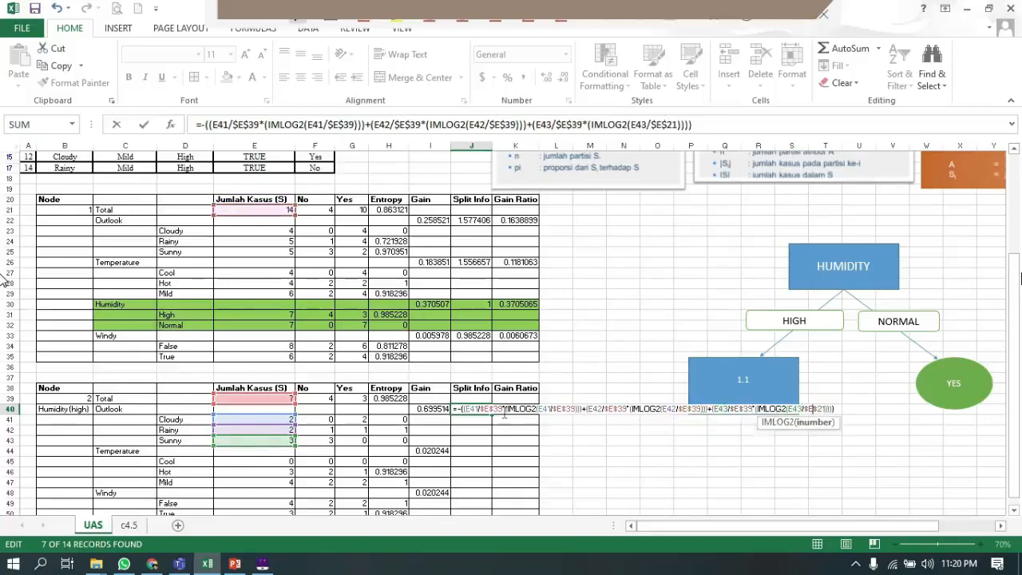
key(Right)
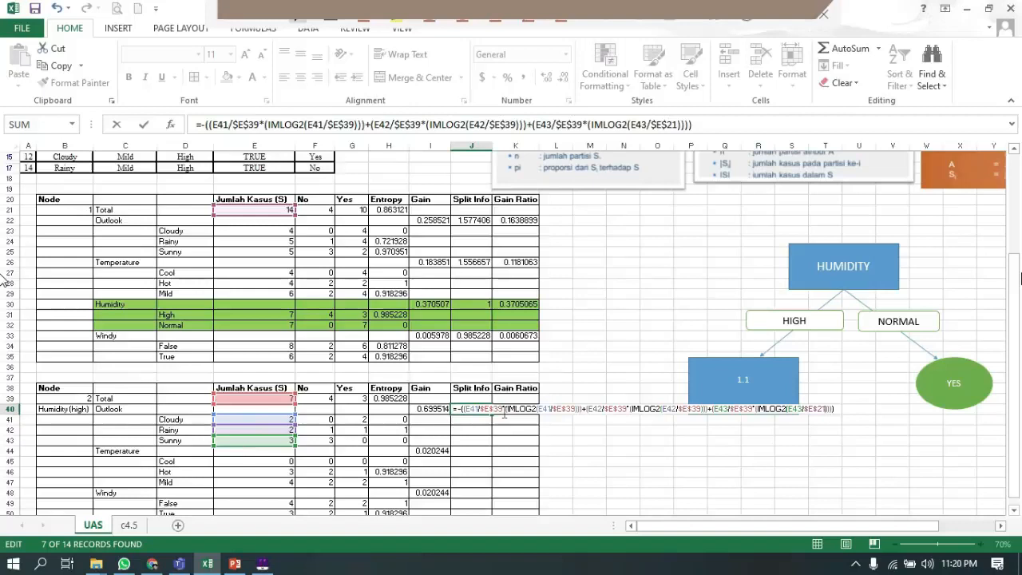
key(Left)
key(BackSpace)
key(BackSpace)
text(39)
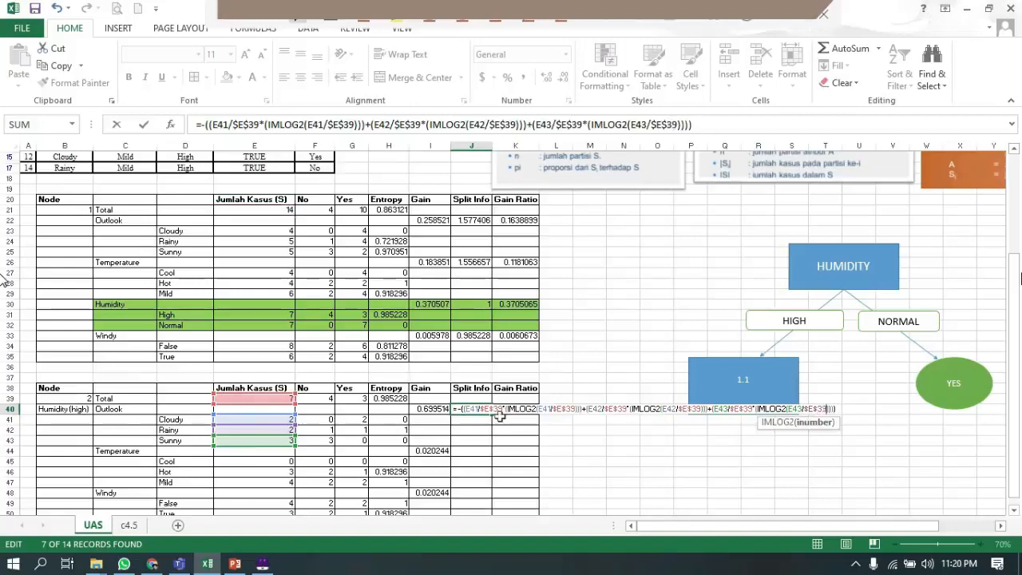
key(Return)
- Try to copy the Split Info formula from node 2's Outlook row (J40) to its Temperature row (J44)
click(485, 409)
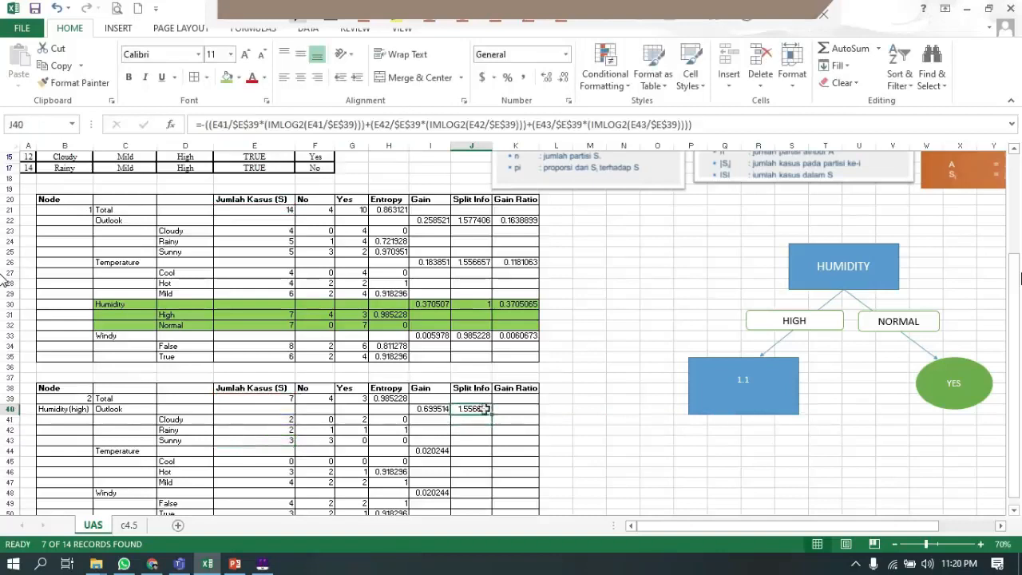
key(ctrl+c)
click(475, 449)
key(ctrl+v)
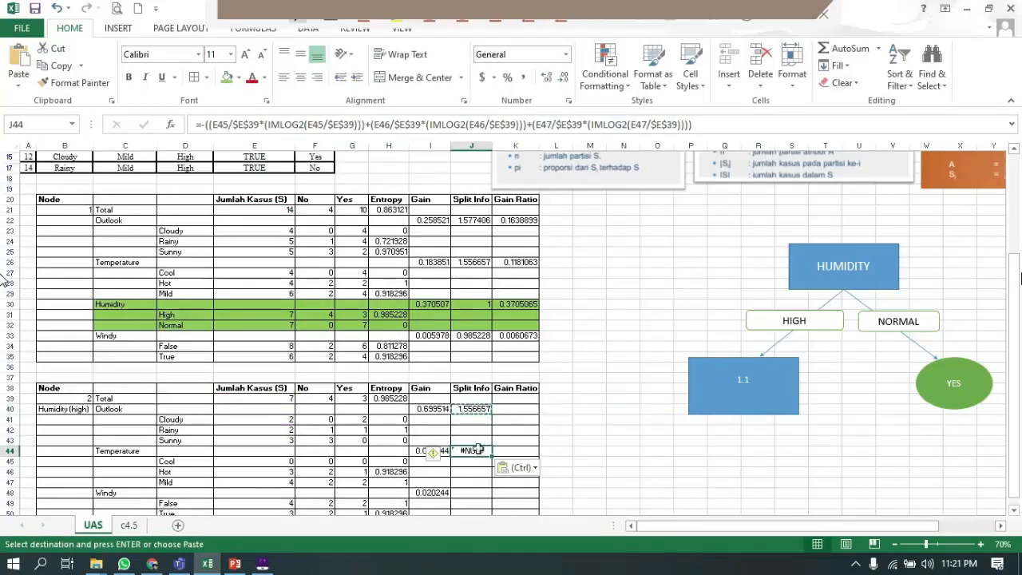
- Set node 2's Temperature Split Info (J44) to 0 and check it against the c4.5 sheet
text(0)
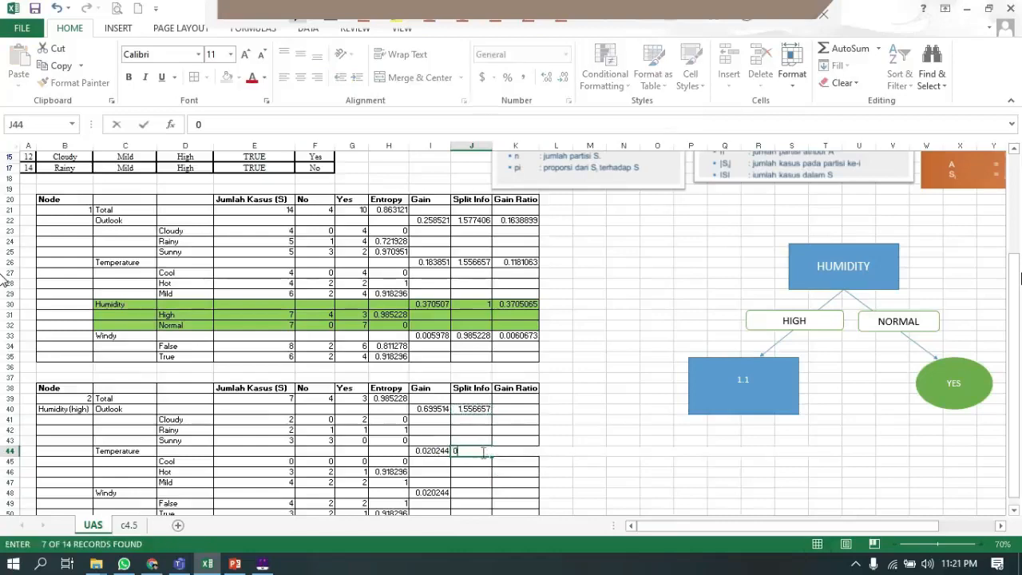
key(Return)
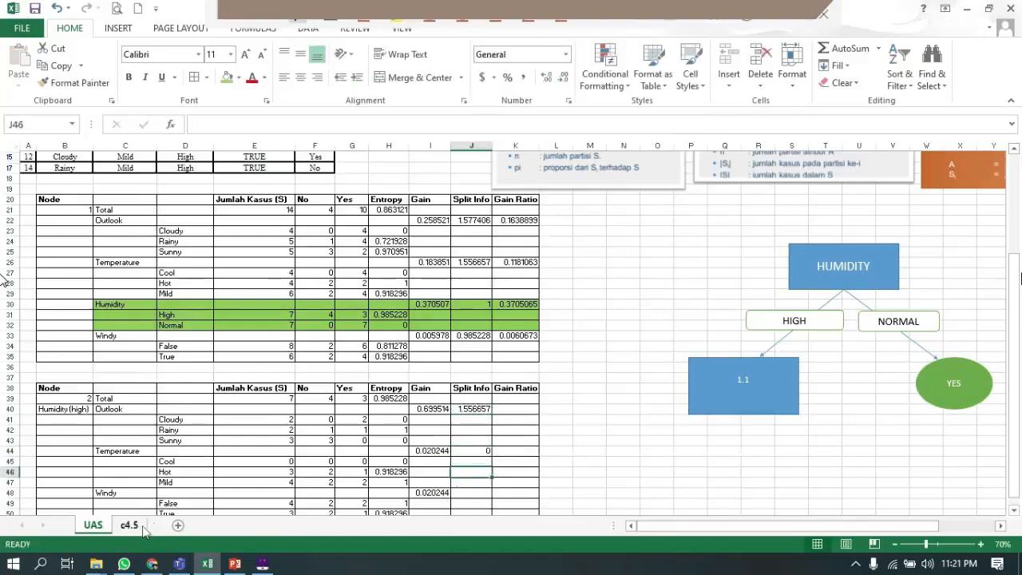
click(142, 529)
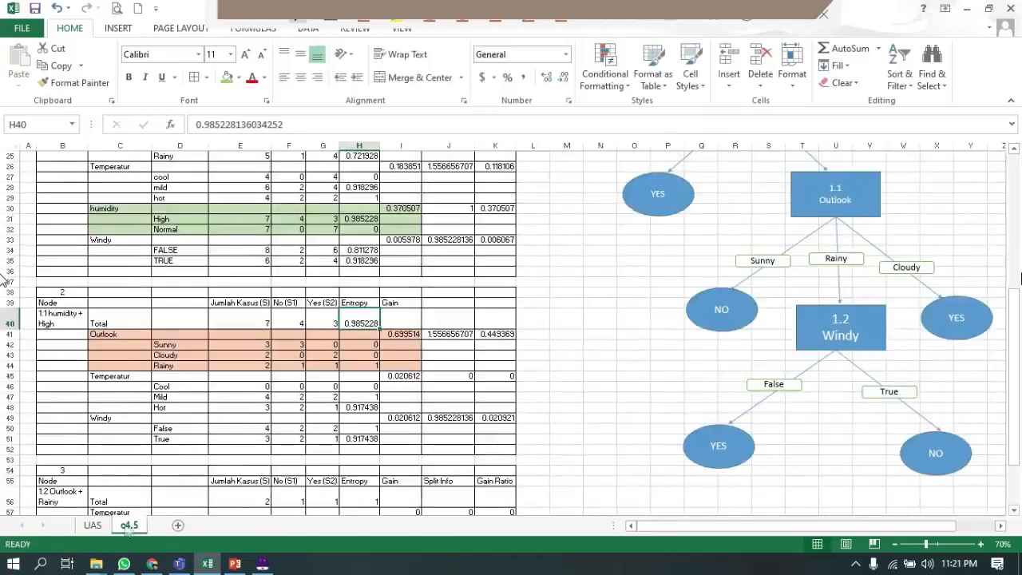
click(93, 524)
- Copy the Split Info formula from node 2's Outlook row (J40) to its Windy row (J48)
click(463, 477)
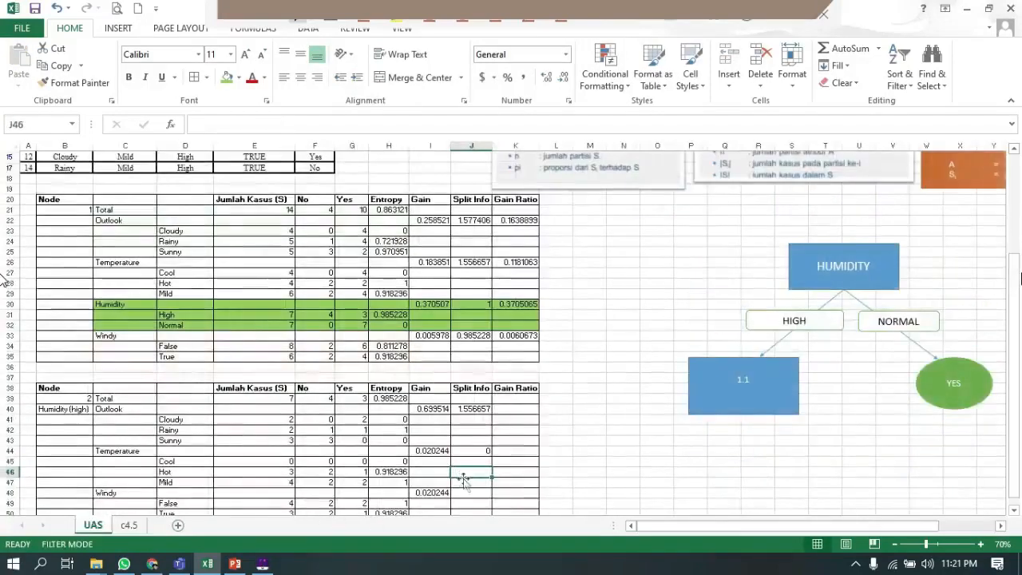
click(470, 493)
scroll(469, 493, down, 2)
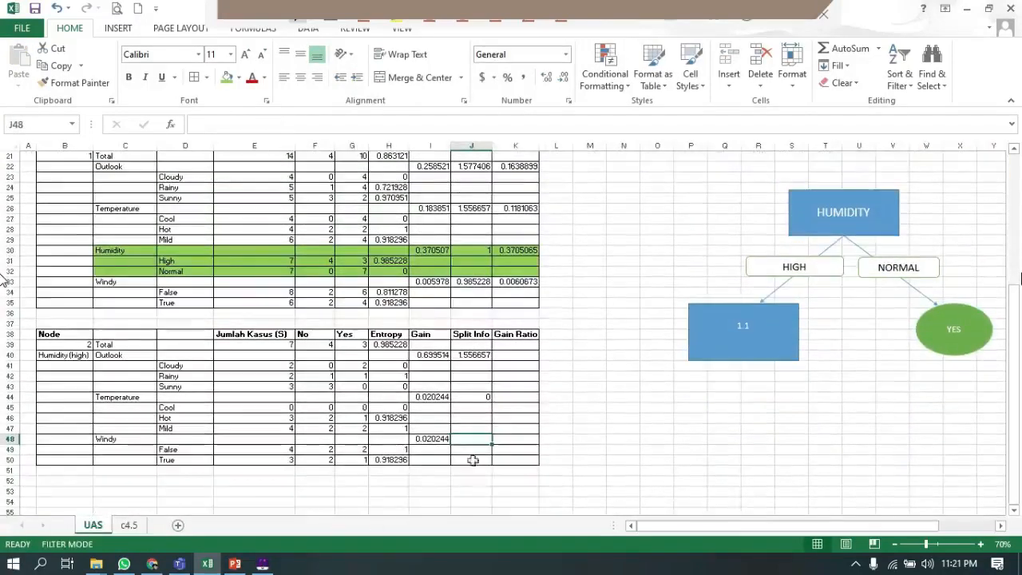
click(483, 354)
key(ctrl+c)
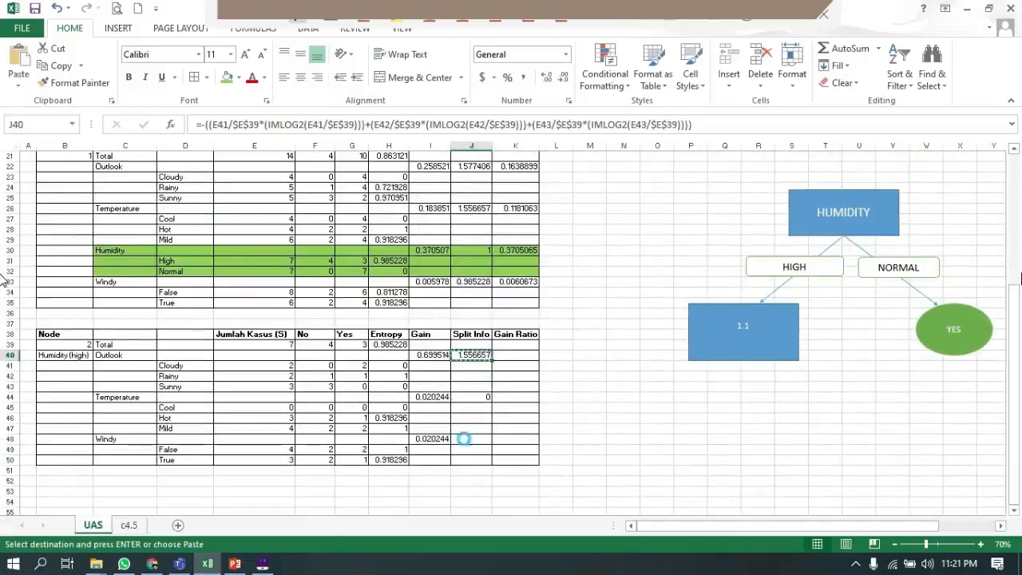
click(465, 440)
key(ctrl+v)
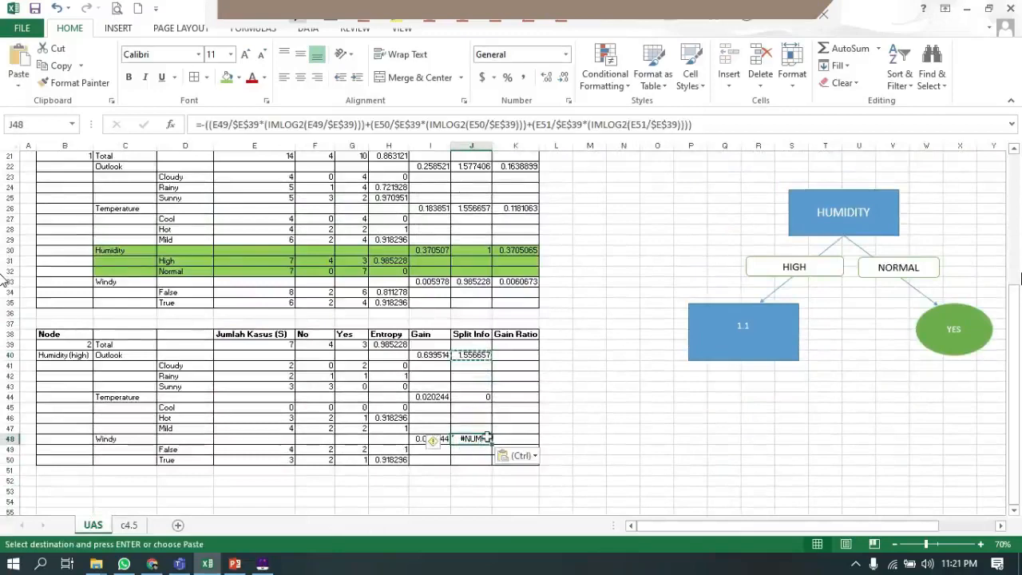
- Remove the E51 term from the Split Info formula in node 2's Windy row (J48) and commit it
double_click(483, 397)
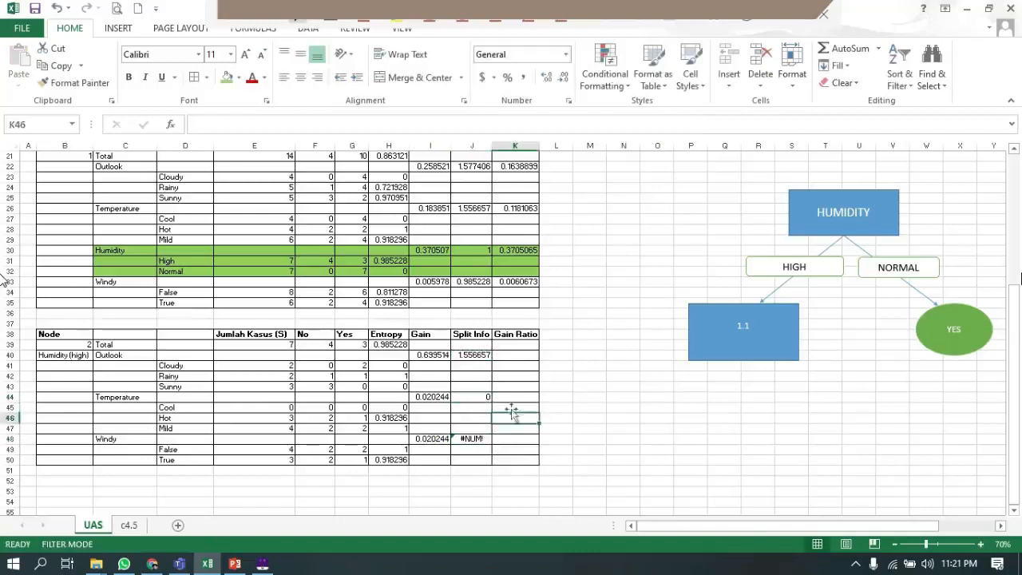
double_click(482, 439)
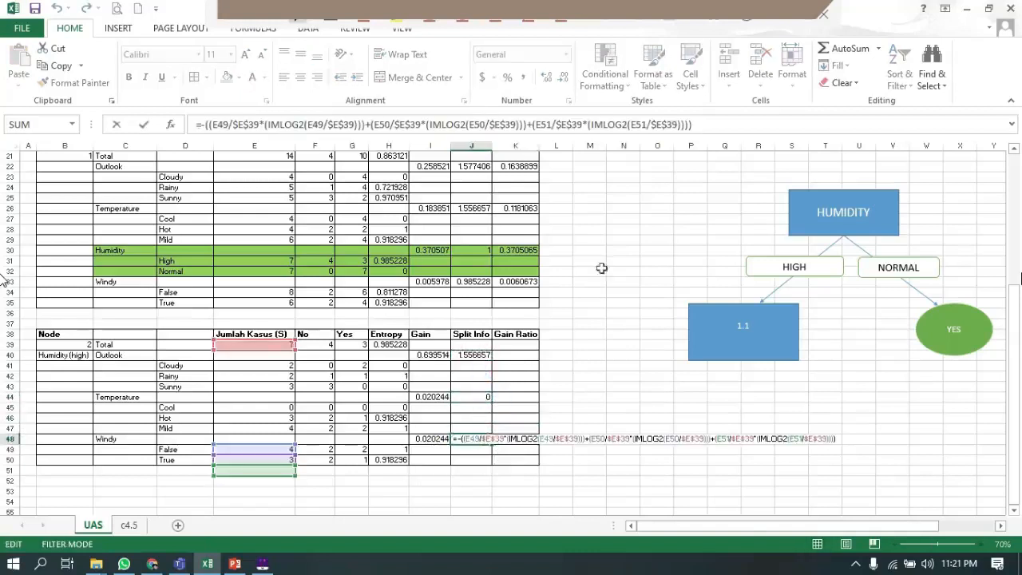
drag(691, 123, 524, 124)
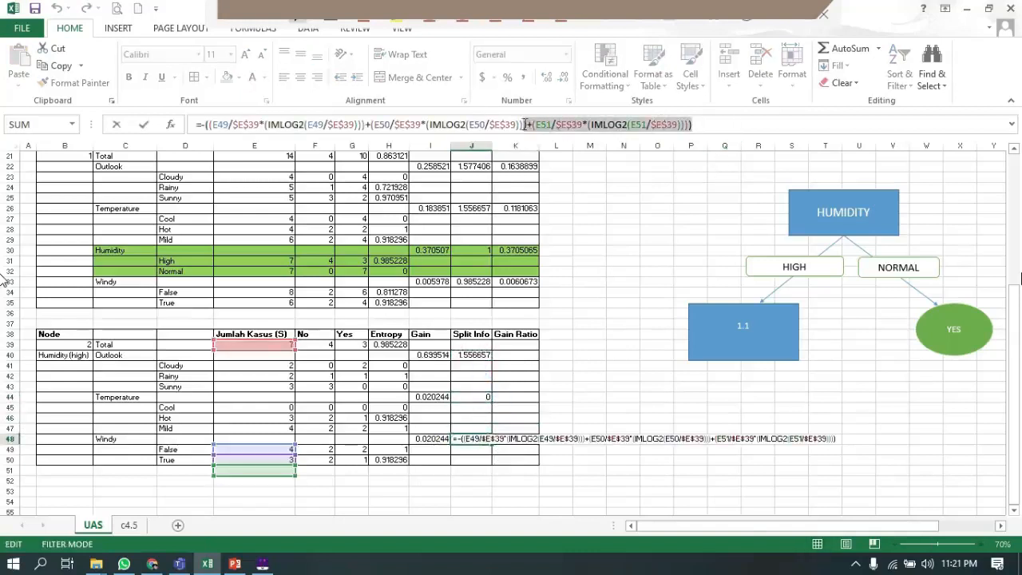
key(BackSpace)
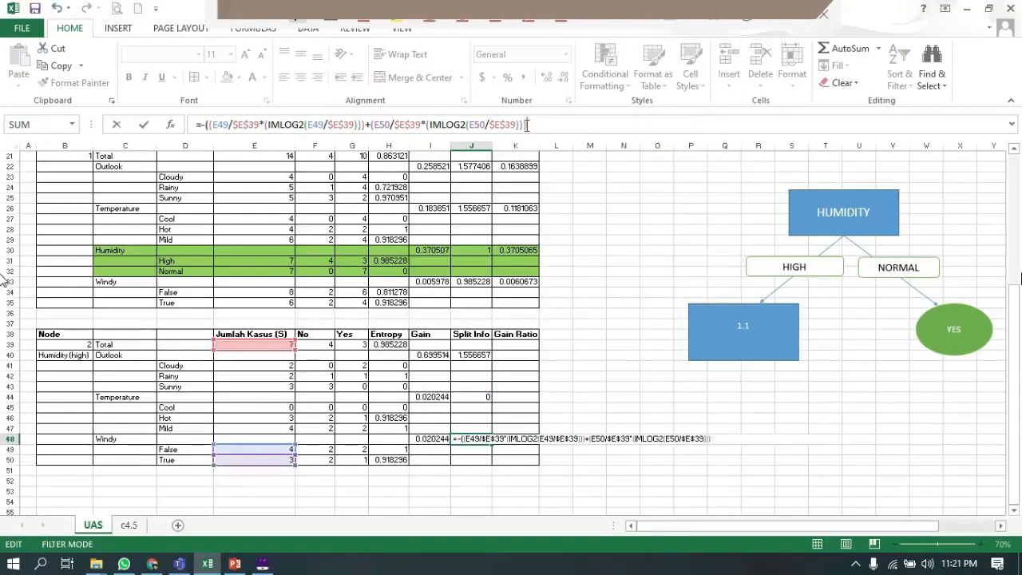
key(Return)
key(Return)
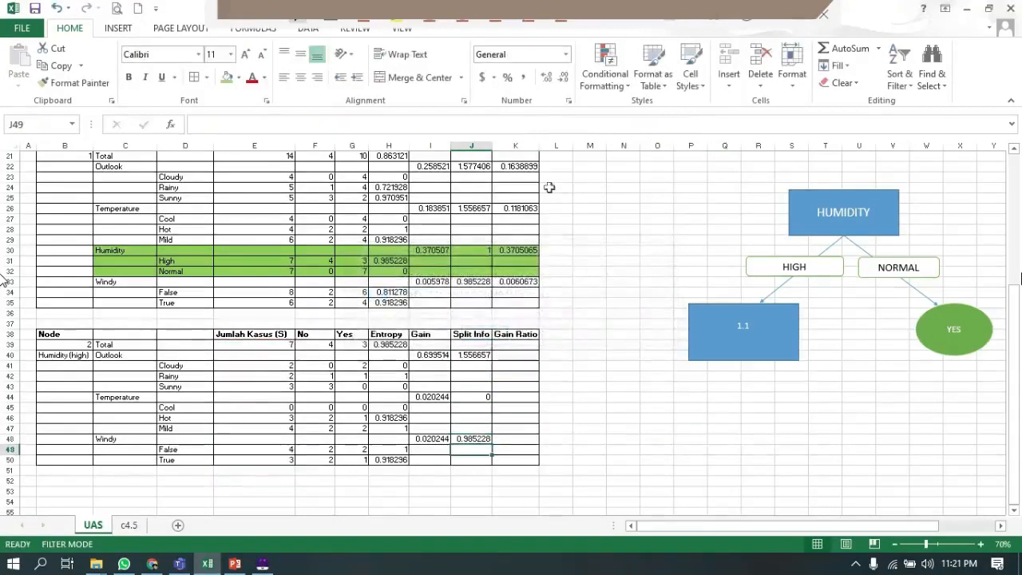
- Try node 2's Outlook Split Info formula (J40) in the Temperature row (J44) with the E47 term removed
click(487, 353)
key(ctrl+c)
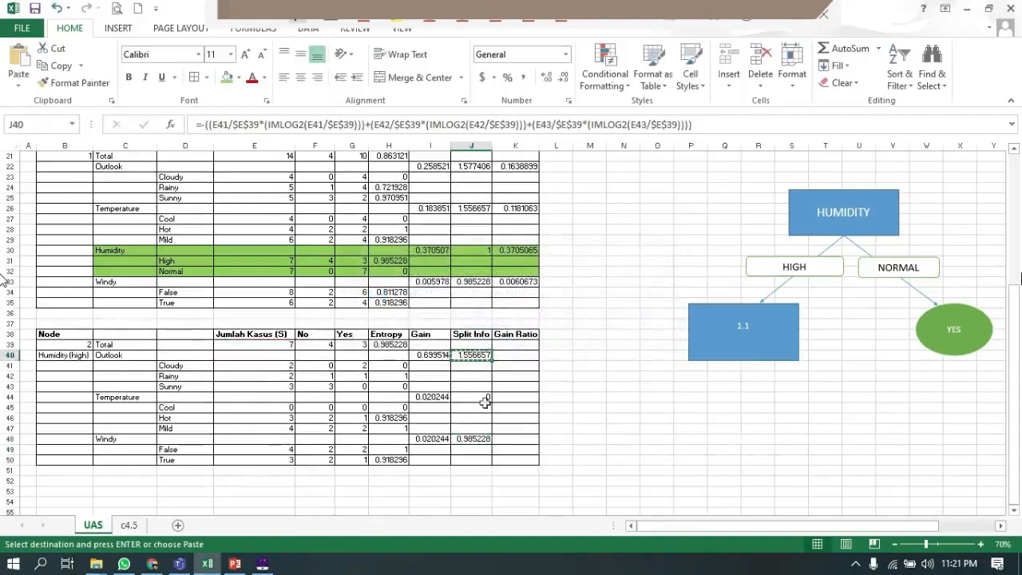
click(487, 407)
click(486, 397)
key(ctrl+v)
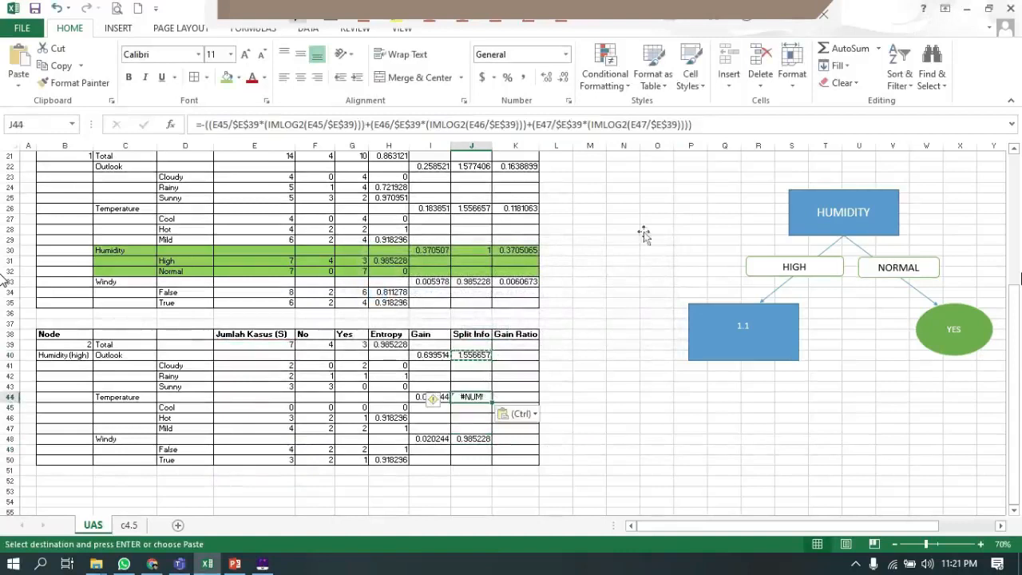
drag(708, 128, 527, 125)
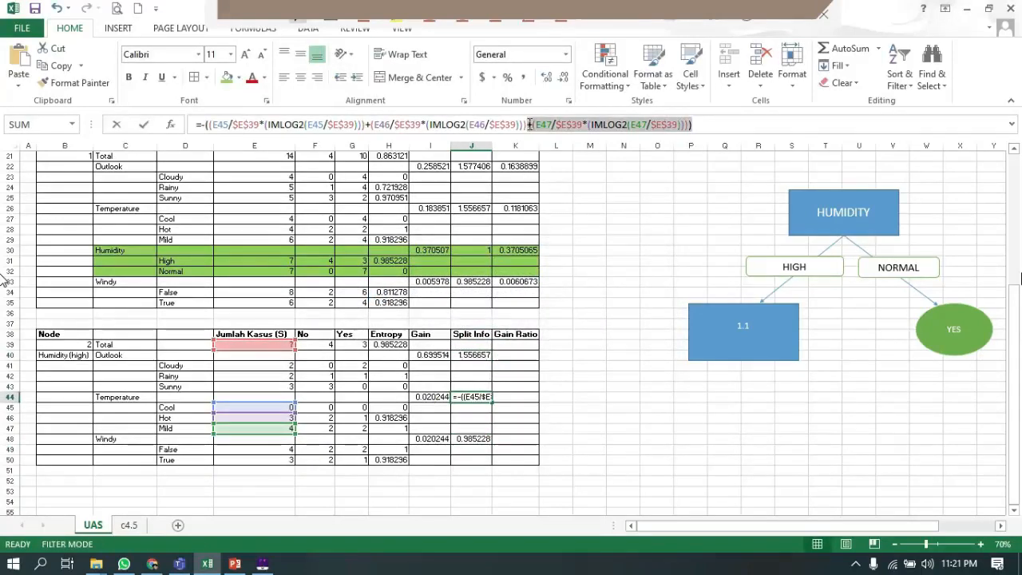
key(BackSpace)
key(Return)
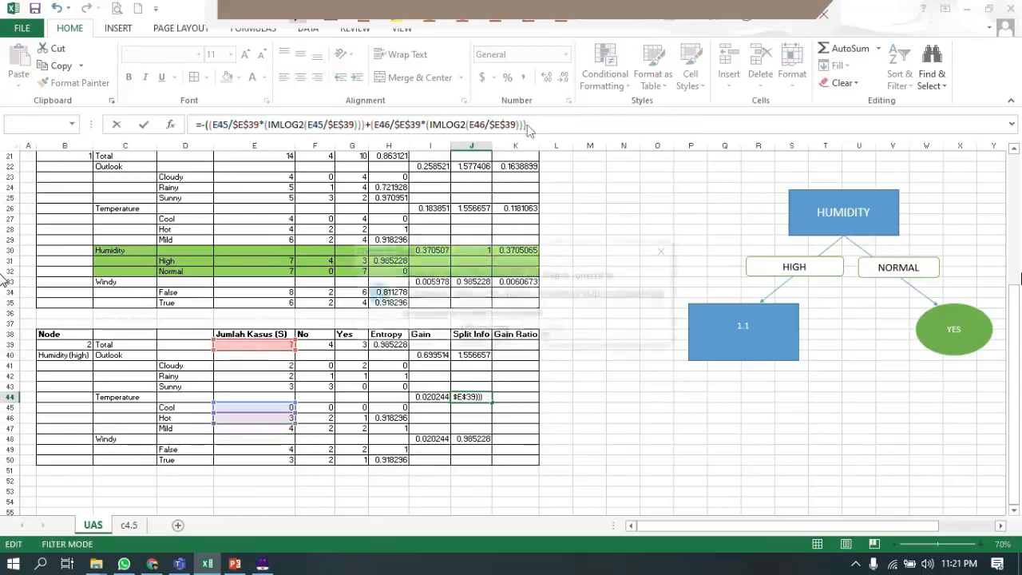
key(Return)
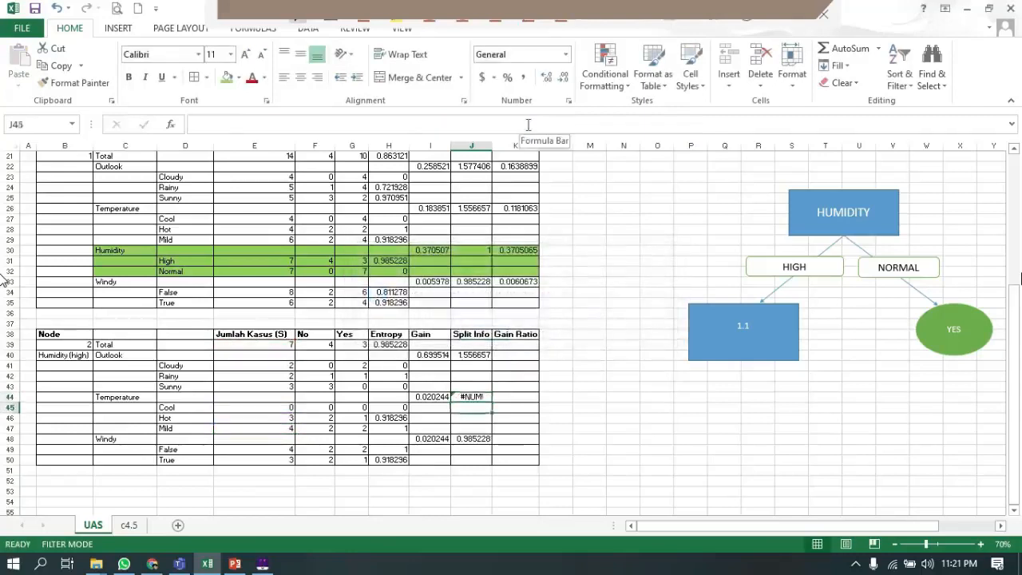
- Undo the pasted and edited Split Info formula in node 2's Temperature row (J44)
key(Up)
click(558, 123)
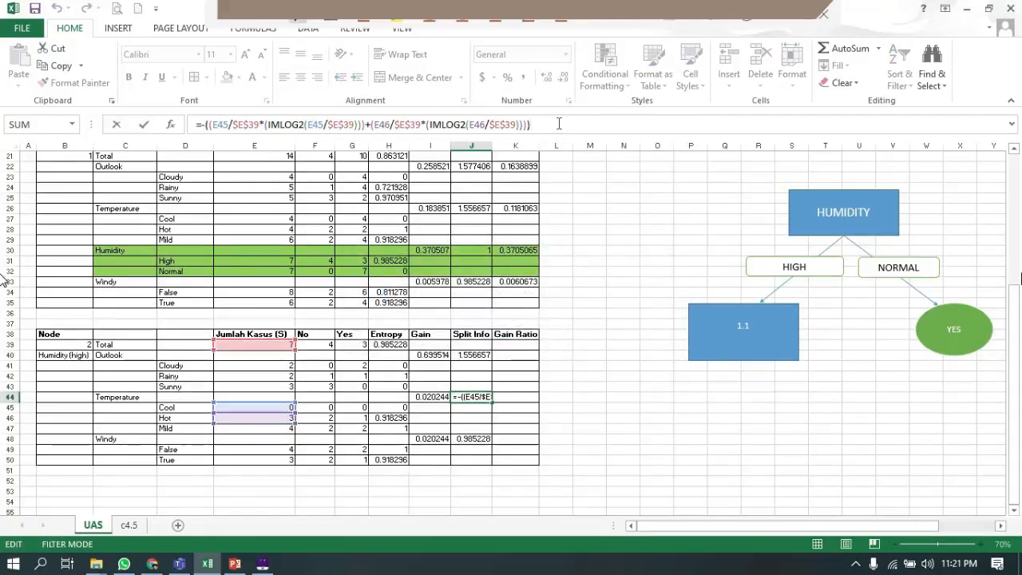
key(Left)
click(630, 260)
key(ctrl+z)
key(ctrl+z)
key(ctrl+z)
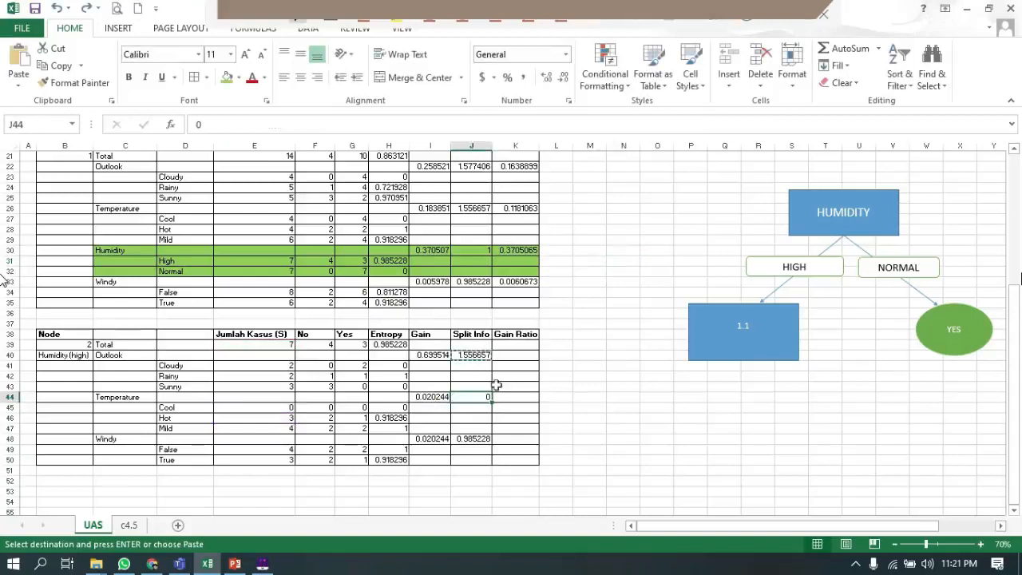
key(Return)
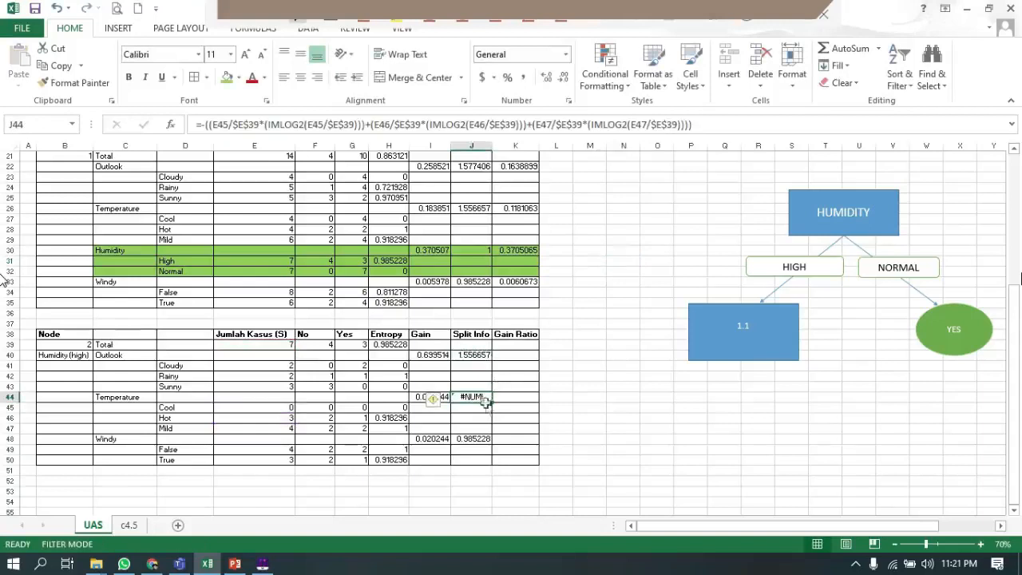
key(ctrl+z)
click(488, 405)
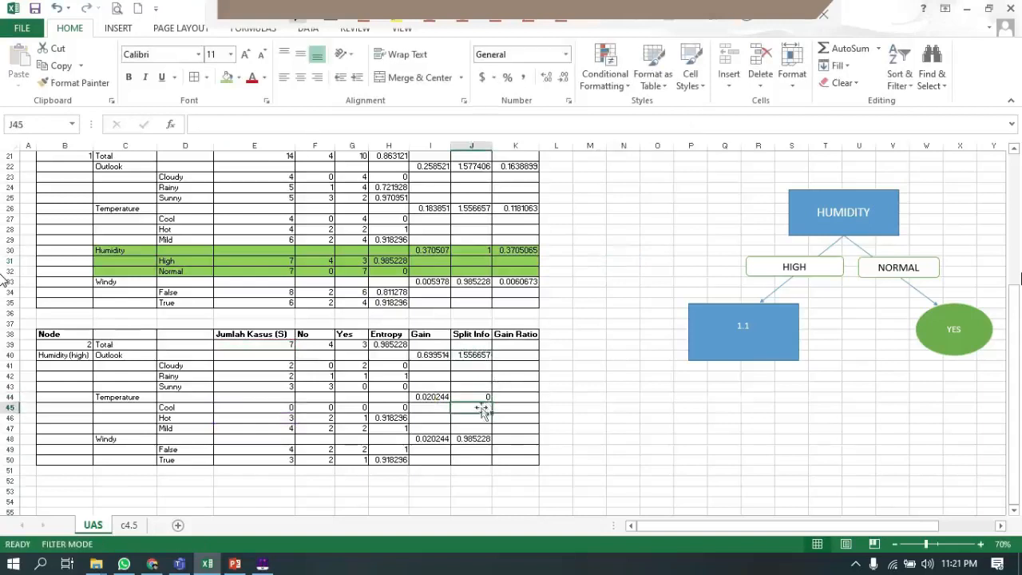
- Check node 2's Windy Split Info (J48) against the c4.5 sheet
click(471, 438)
click(129, 524)
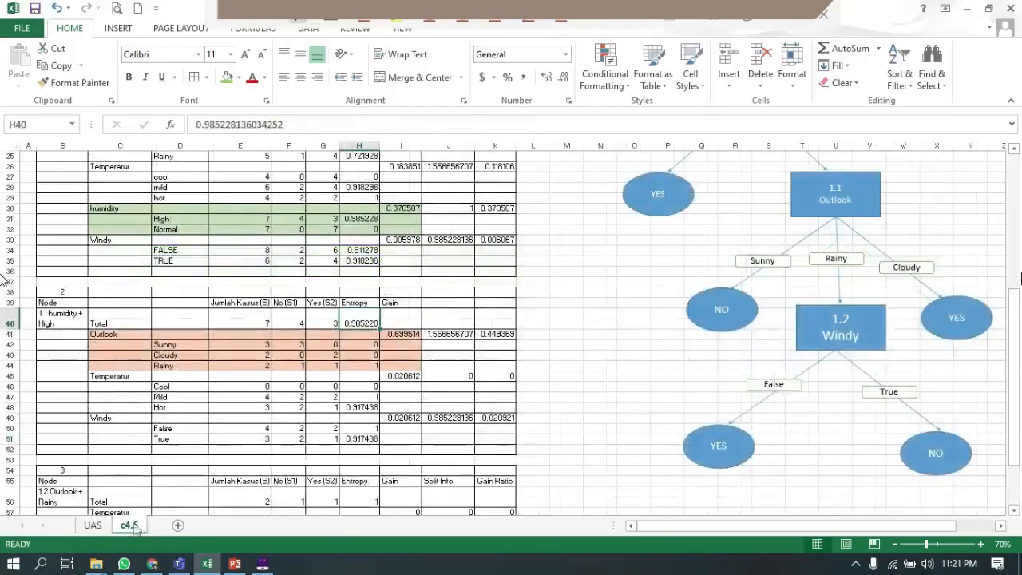
click(93, 525)
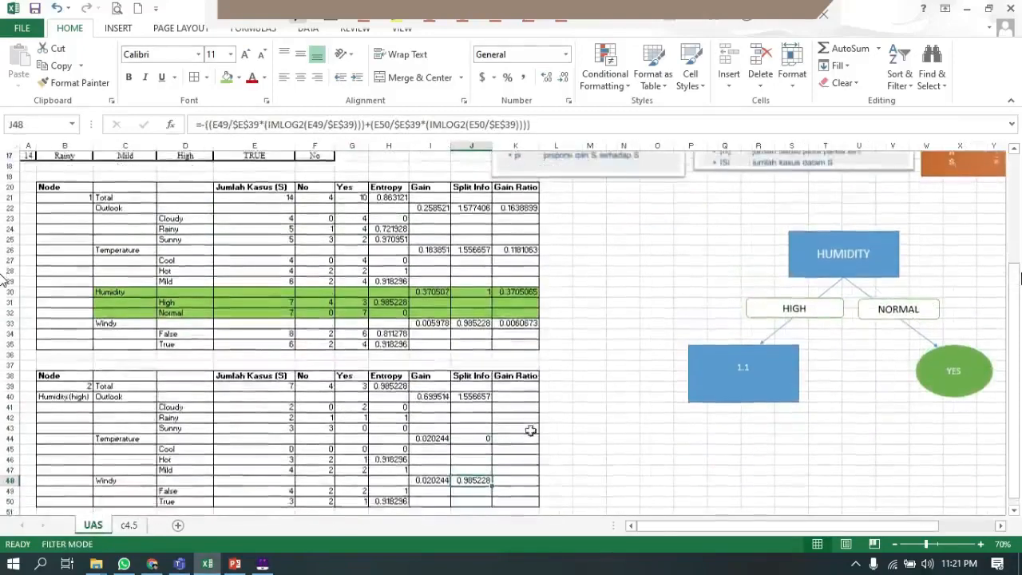
- Copy the Gain Ratio formula from node 1's Windy row (K33) to node 2's Outlook, Temperature and Windy rows (K40, K44, K48)
scroll(527, 437, down, 3)
click(520, 294)
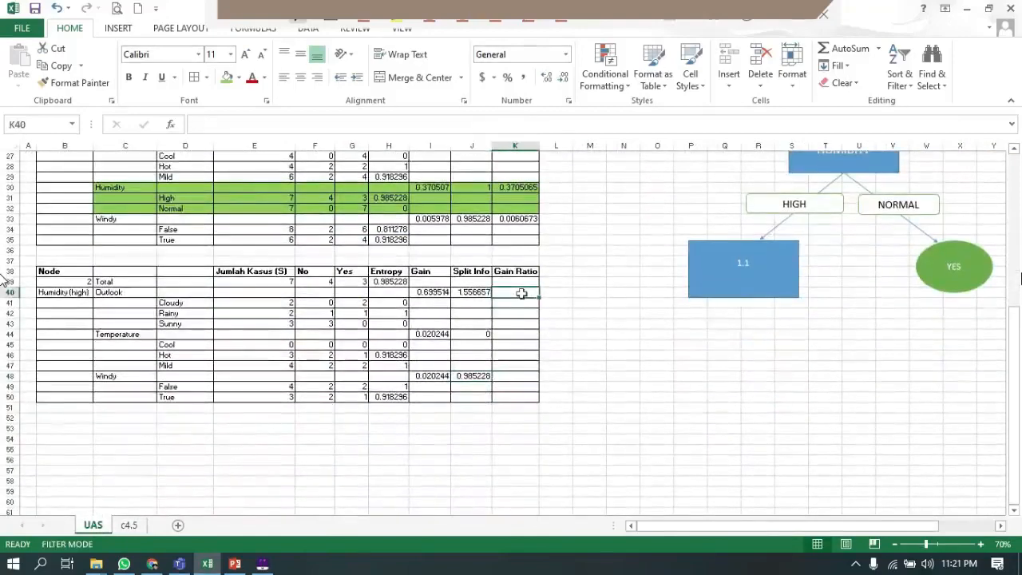
scroll(523, 271, up, 1)
click(524, 250)
key(ctrl+c)
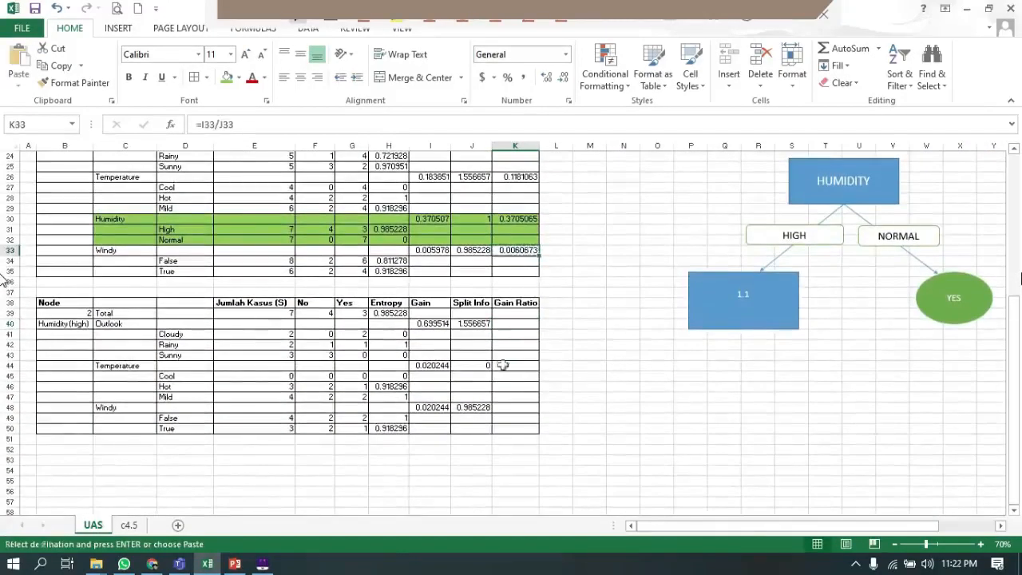
click(522, 323)
key(ctrl+v)
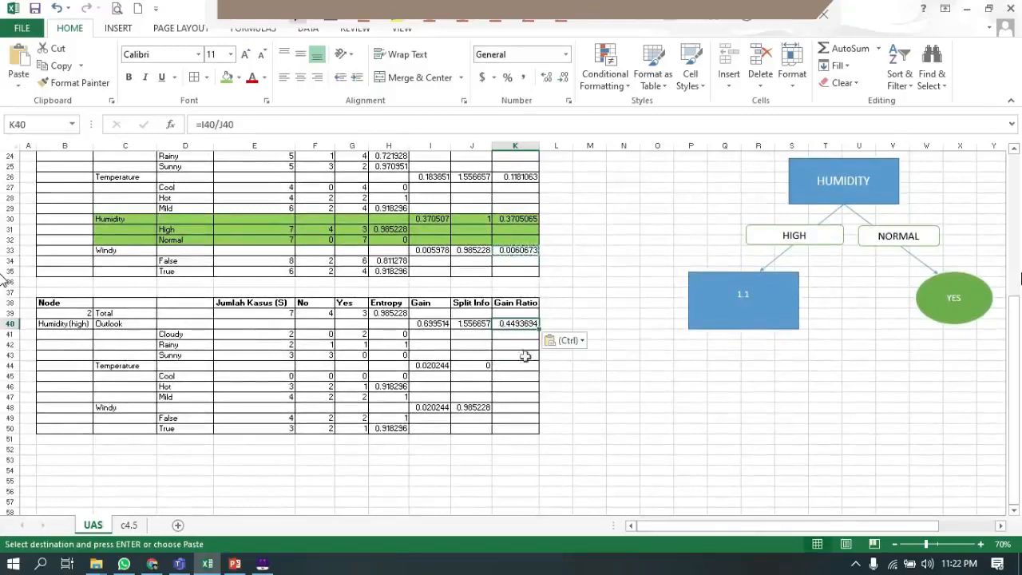
click(519, 365)
key(ctrl+v)
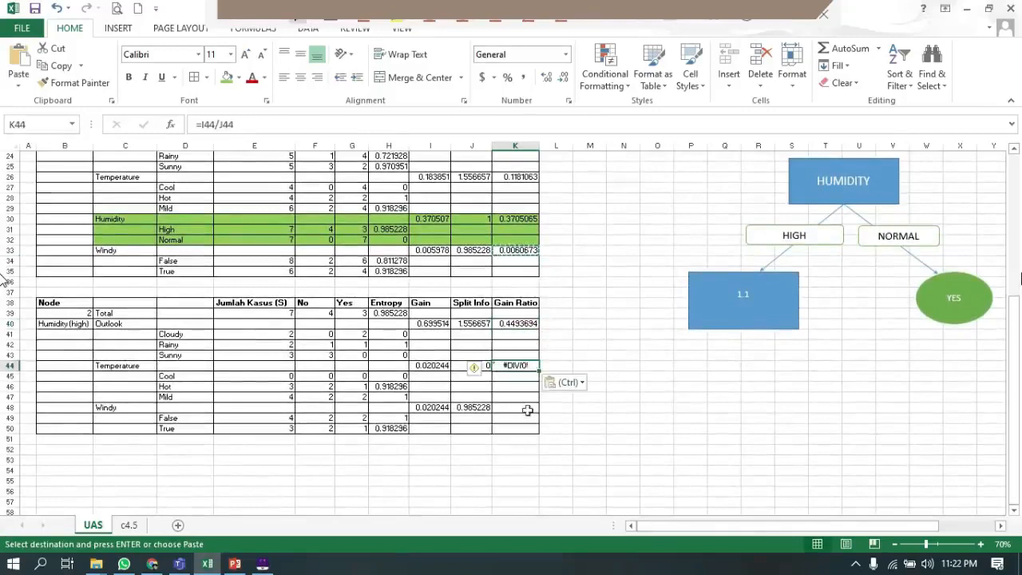
click(524, 408)
key(ctrl+v)
- Set node 2's Temperature Gain Ratio (K44) to 0 and check the values against the c4.5 sheet
click(525, 373)
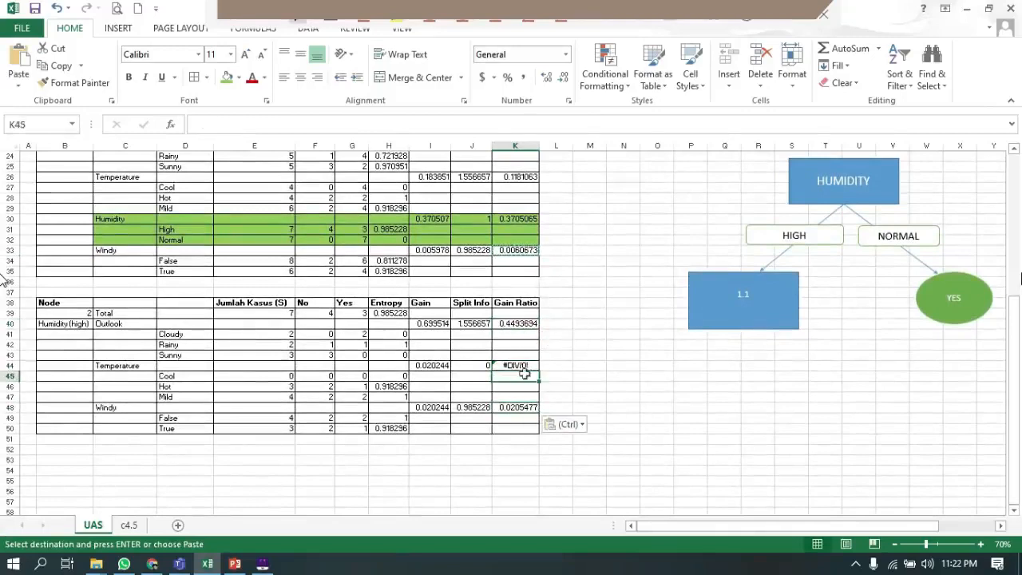
text(0)
key(Up)
key(Delete)
click(524, 374)
key(Delete)
key(Up)
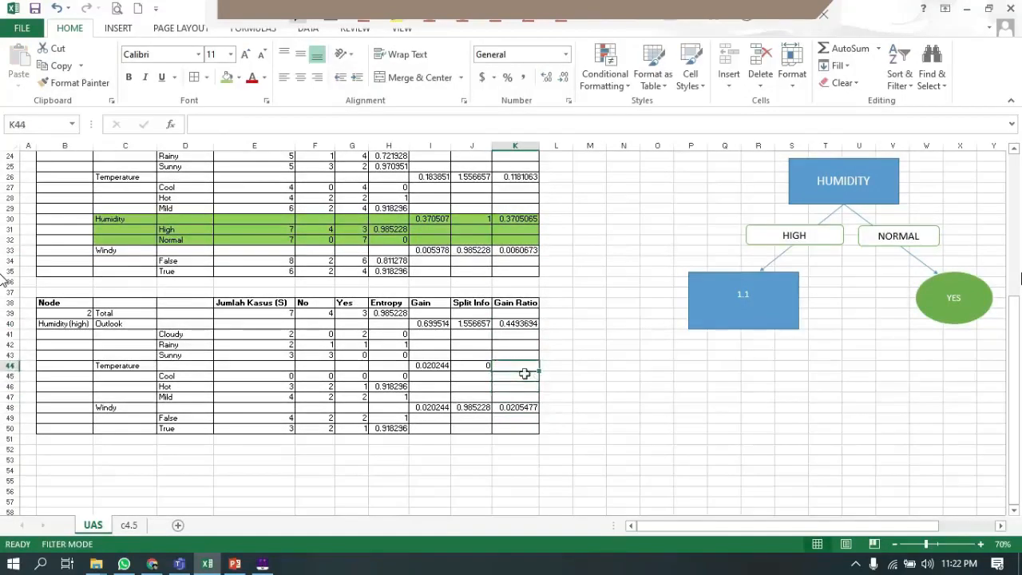
text(0)
key(Return)
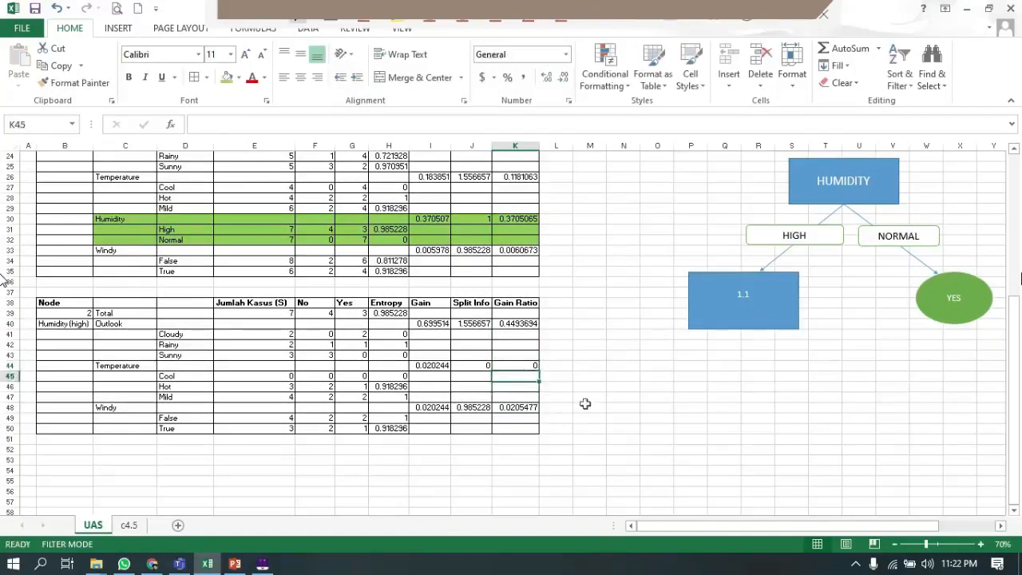
click(128, 525)
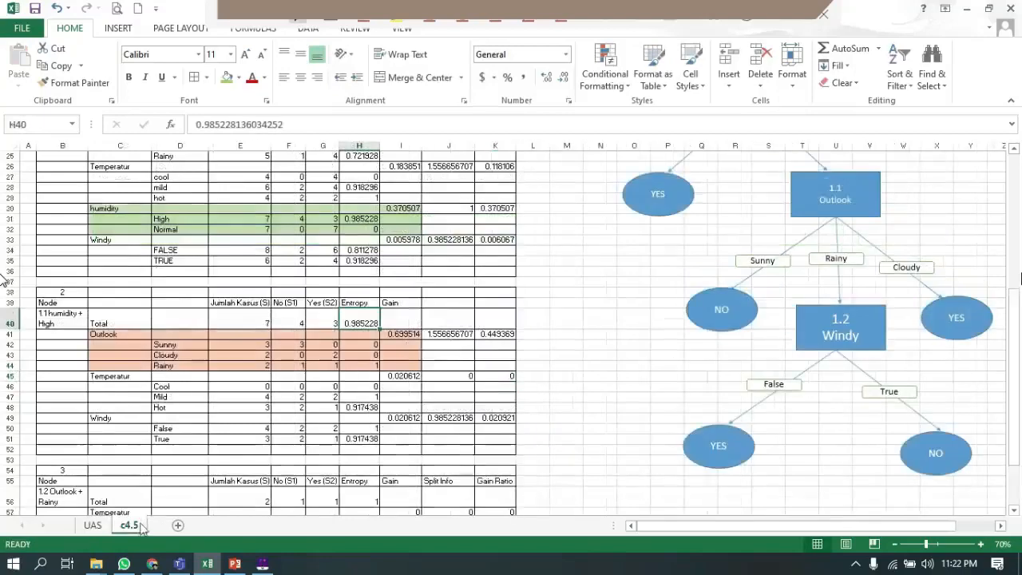
click(93, 524)
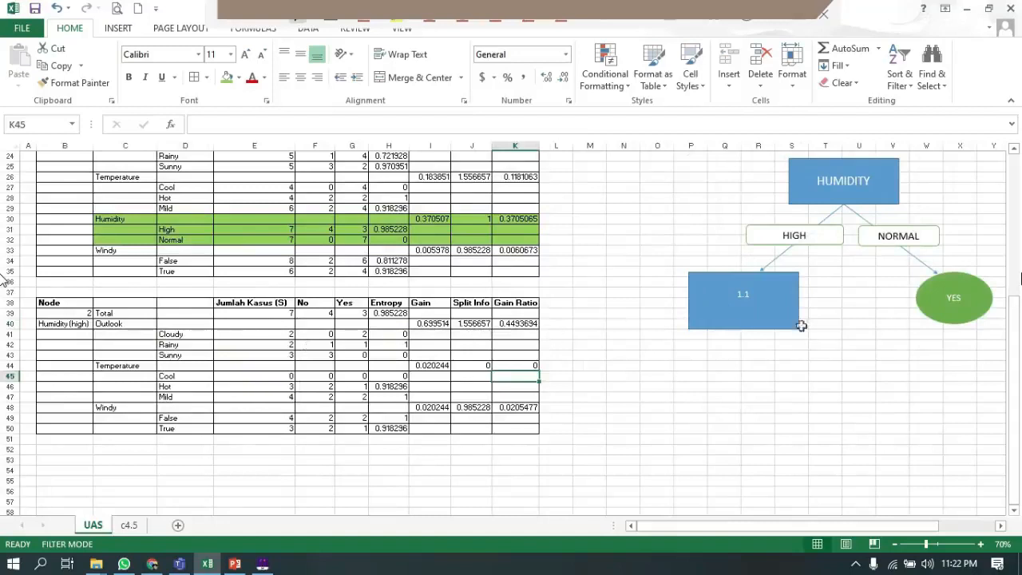
- Highlight node 2's Outlook block (C40:K43) with a light gold fill
click(767, 316)
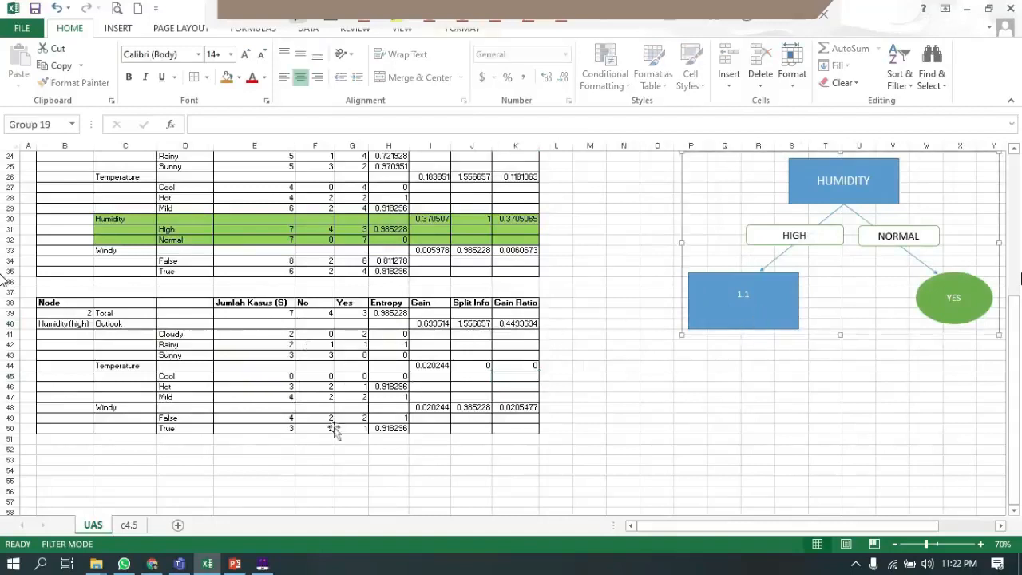
click(109, 324)
drag(109, 324, 522, 357)
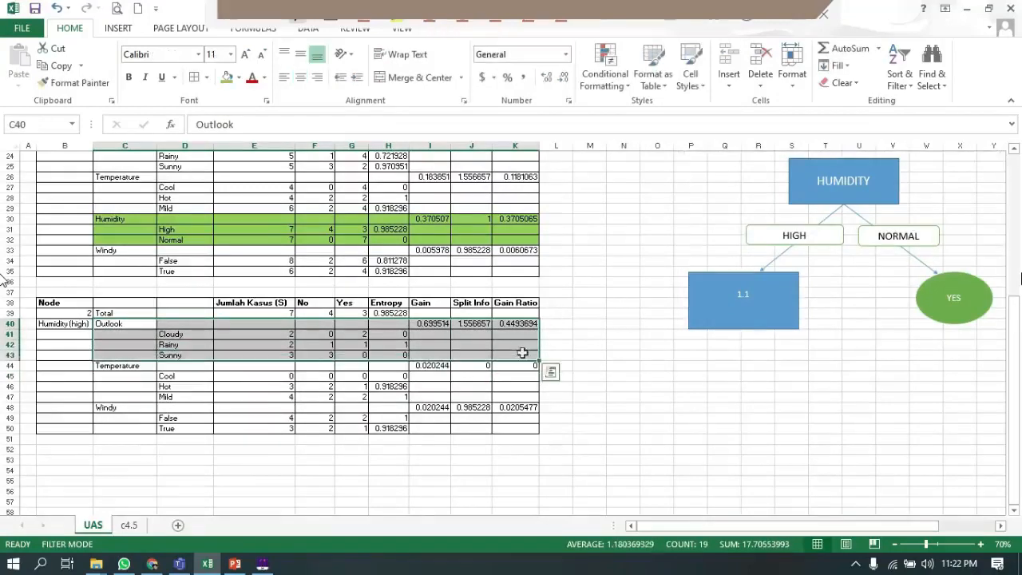
click(239, 80)
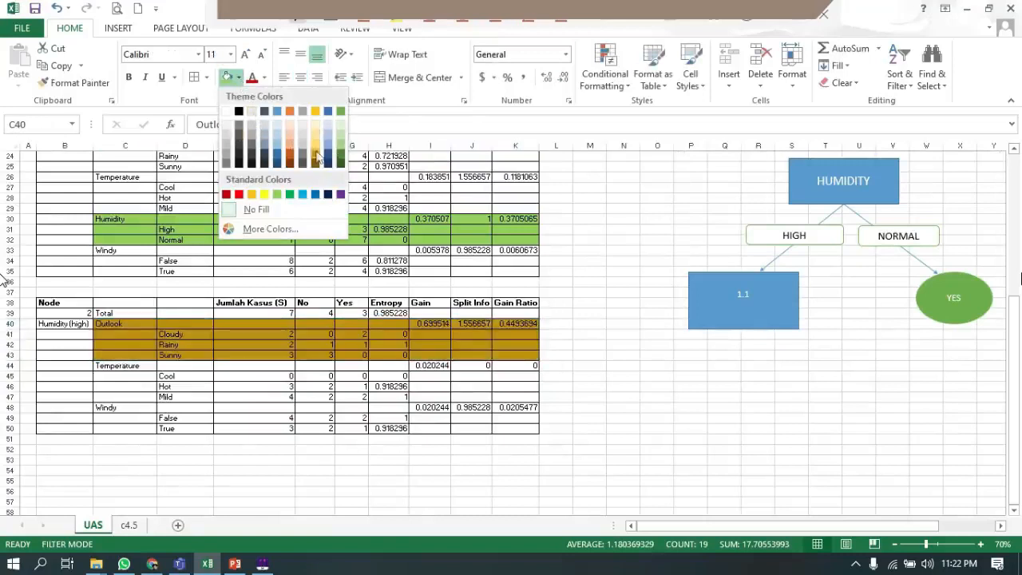
click(317, 131)
click(602, 365)
- Add OUTLOOK on a second line in the 1.1 box of the tree and enlarge its text to size 18
click(732, 307)
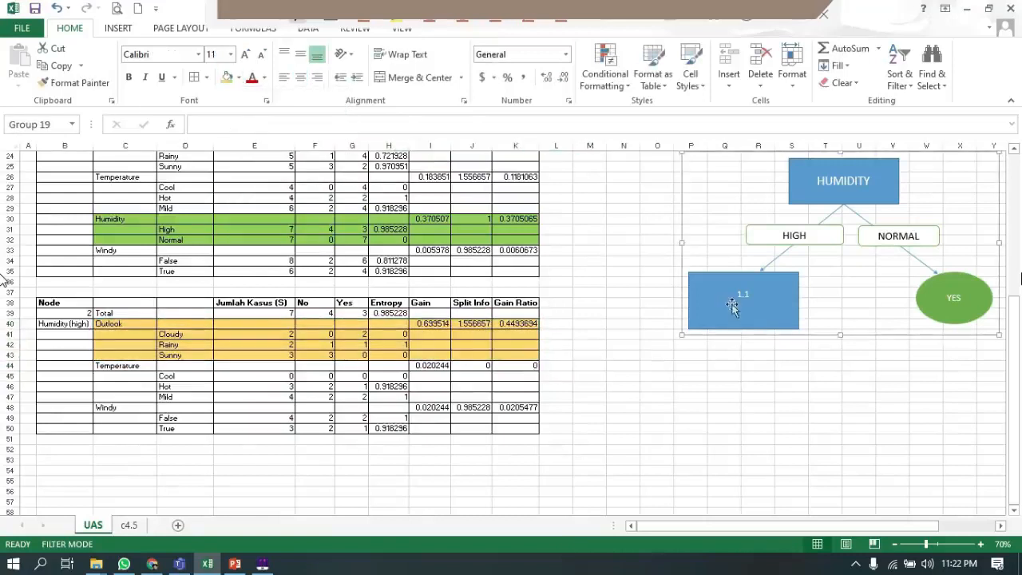
double_click(733, 307)
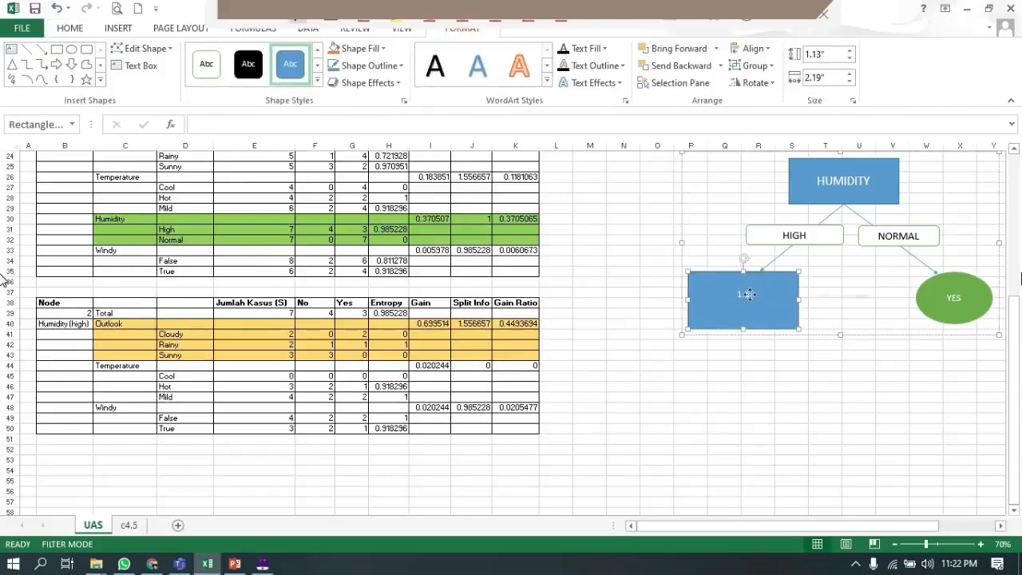
right_click(747, 294)
click(795, 116)
key(Down)
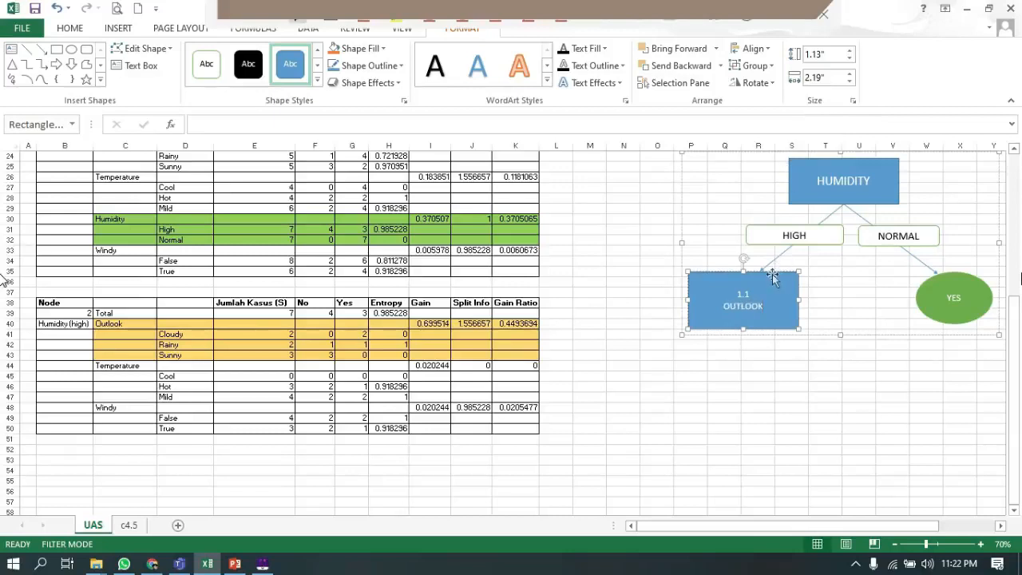
click(83, 32)
click(245, 54)
click(245, 54)
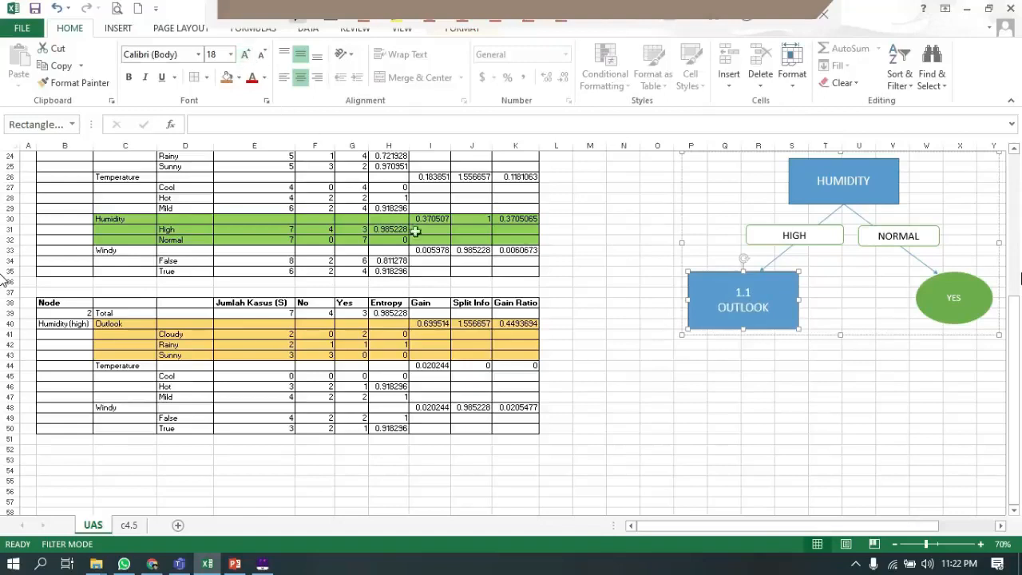
click(751, 366)
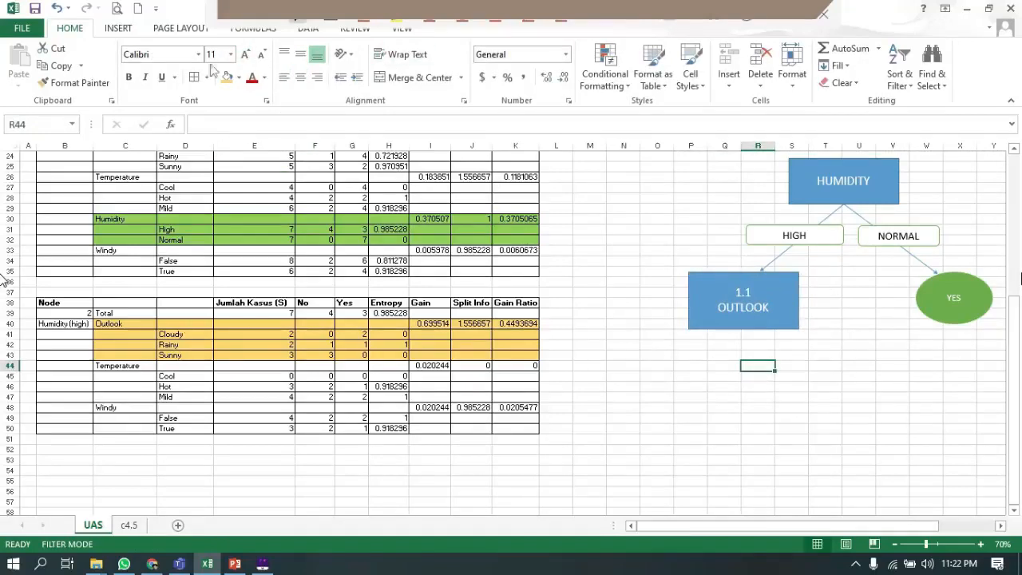
- Duplicate the arrow leading to YES and arrange three copies fanning out from the lower edge of the 1.1 OUTLOOK box
click(927, 264)
click(927, 264)
key(ctrl+c)
key(ctrl+v)
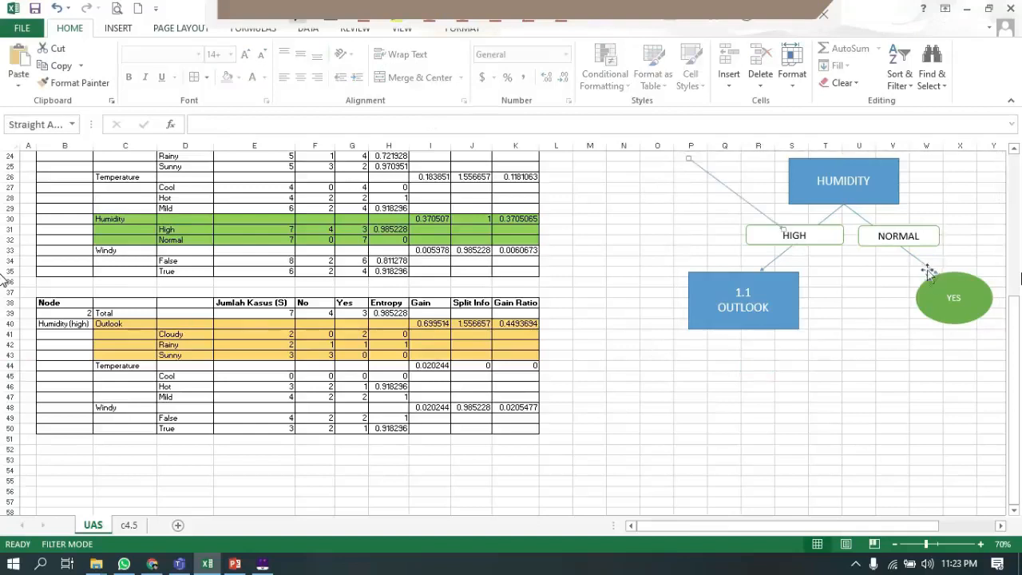
drag(777, 226, 613, 422)
drag(653, 375, 789, 356)
key(ctrl+v)
drag(848, 408, 758, 453)
click(818, 384)
click(710, 371)
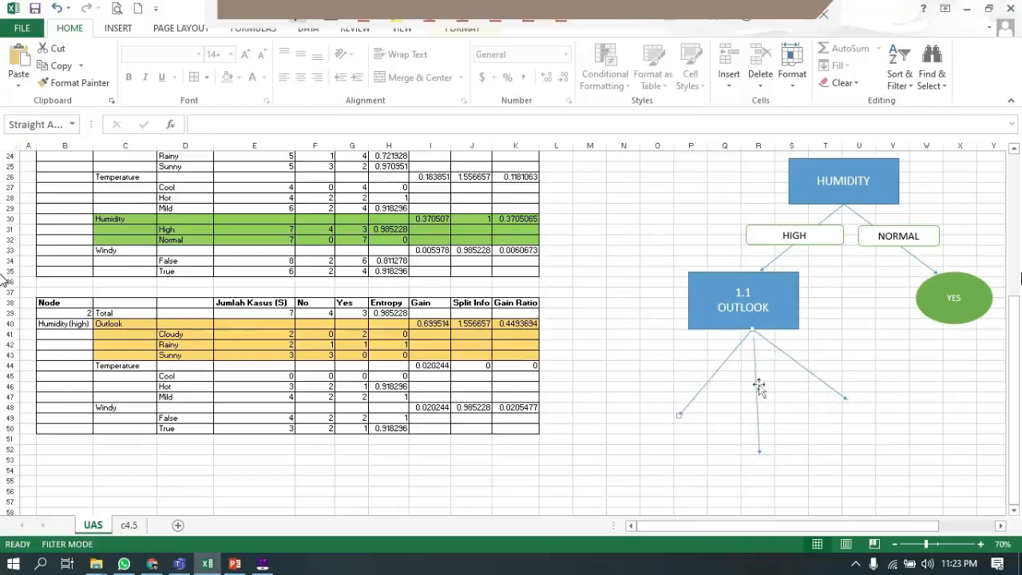
drag(757, 384, 755, 374)
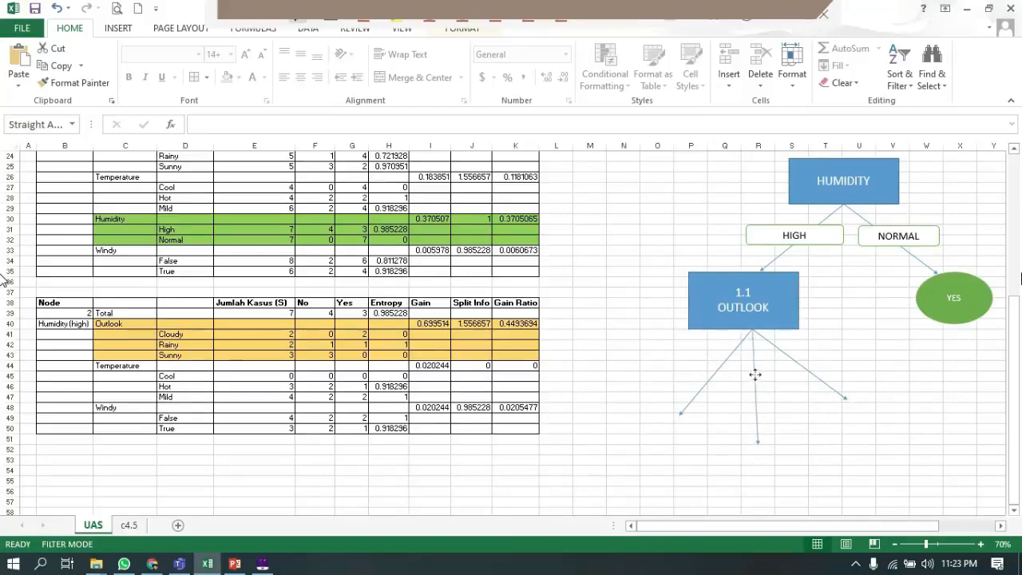
- Swing the left branch arrow's tip slightly outward and lengthen the middle arrow below the 1.1 OUTLOOK box
scroll(755, 374, down, 3)
click(680, 319)
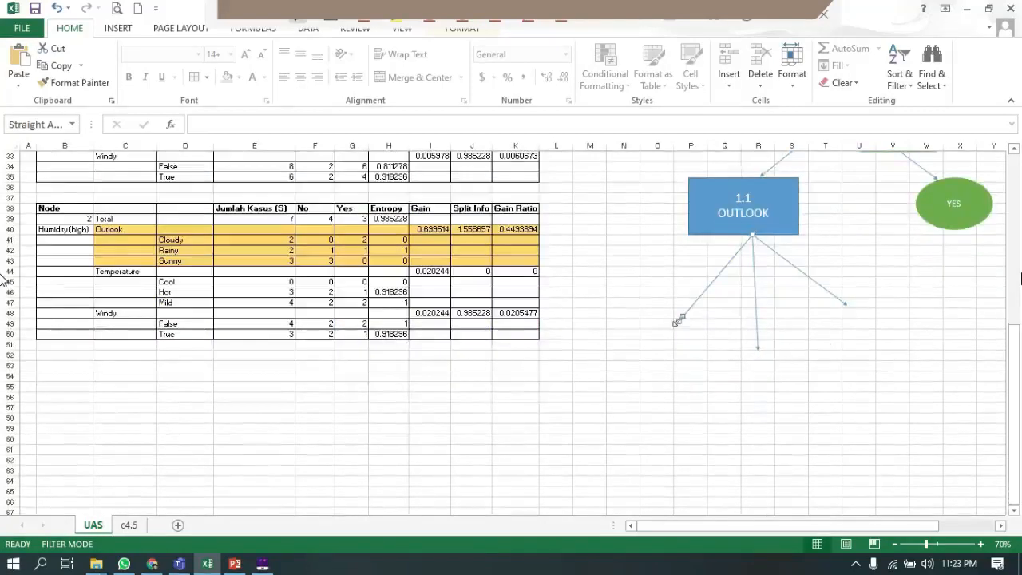
drag(674, 318, 669, 315)
drag(757, 351, 760, 354)
click(853, 345)
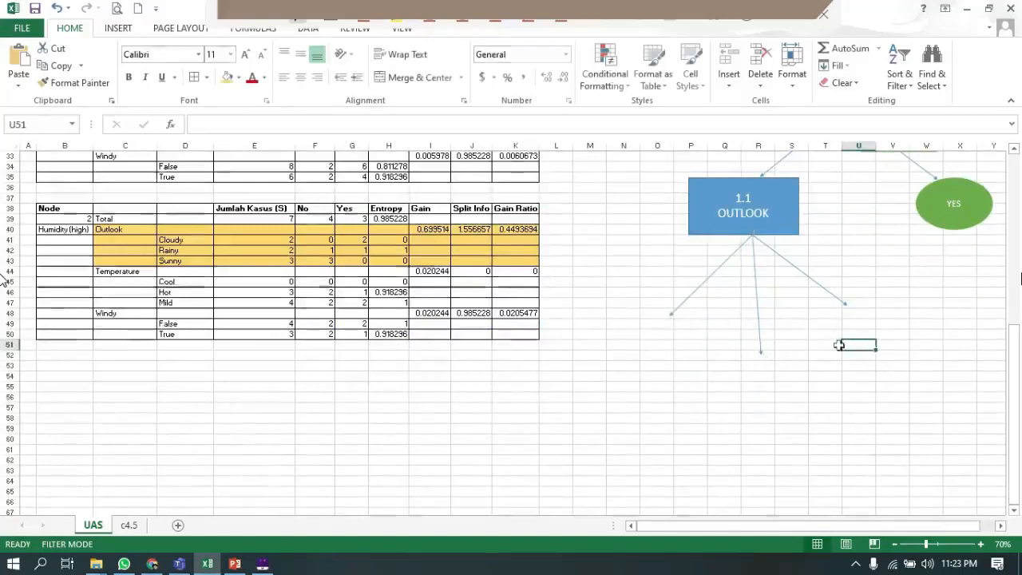
- Duplicate the green YES oval and place the copy at the tip of the leftmost arrow leaving the 1.1 OUTLOOK box
scroll(869, 301, up, 2)
drag(958, 260, 959, 287)
click(942, 313)
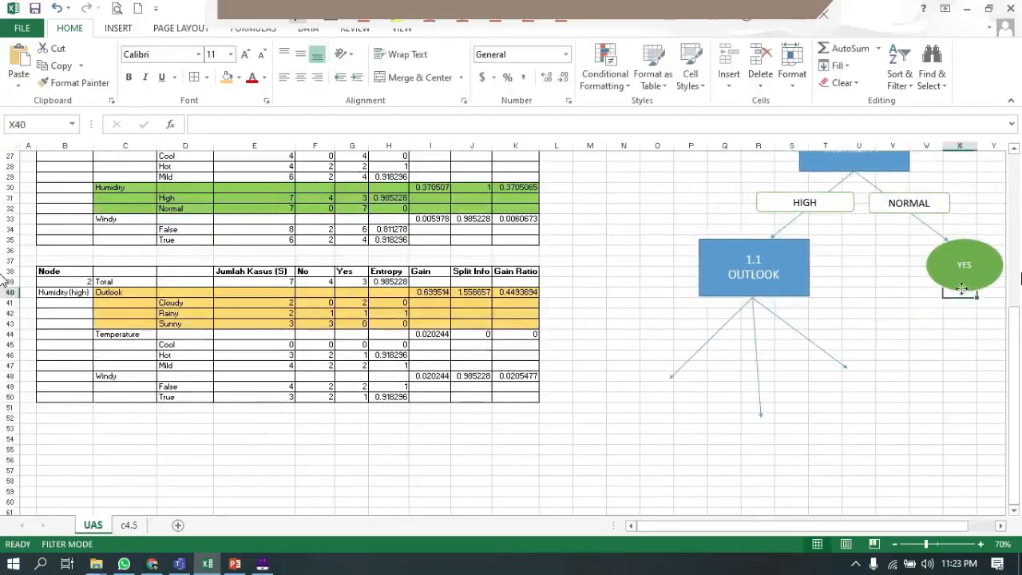
click(960, 271)
click(963, 274)
key(ctrl+c)
key(ctrl+v)
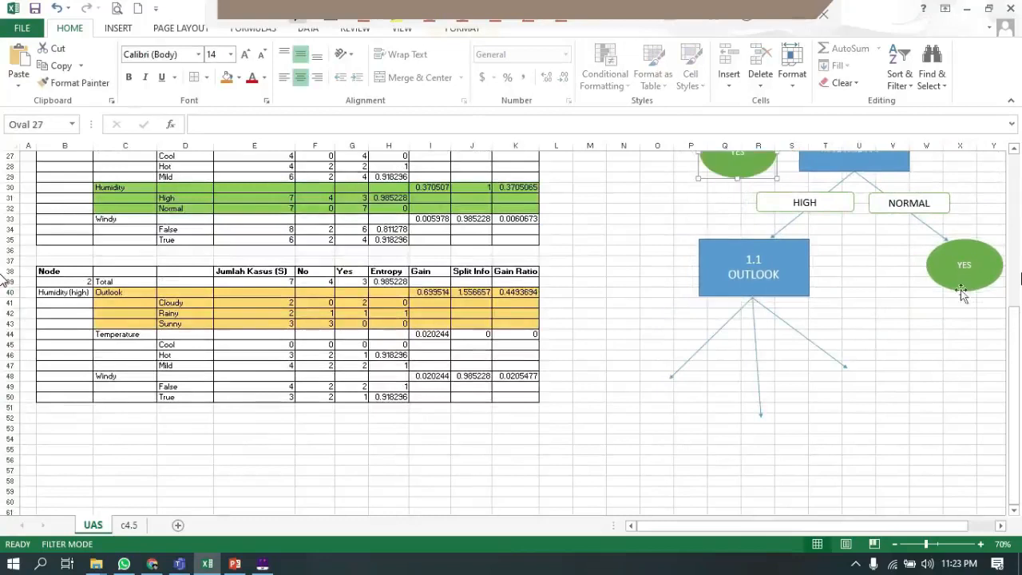
drag(757, 177, 677, 427)
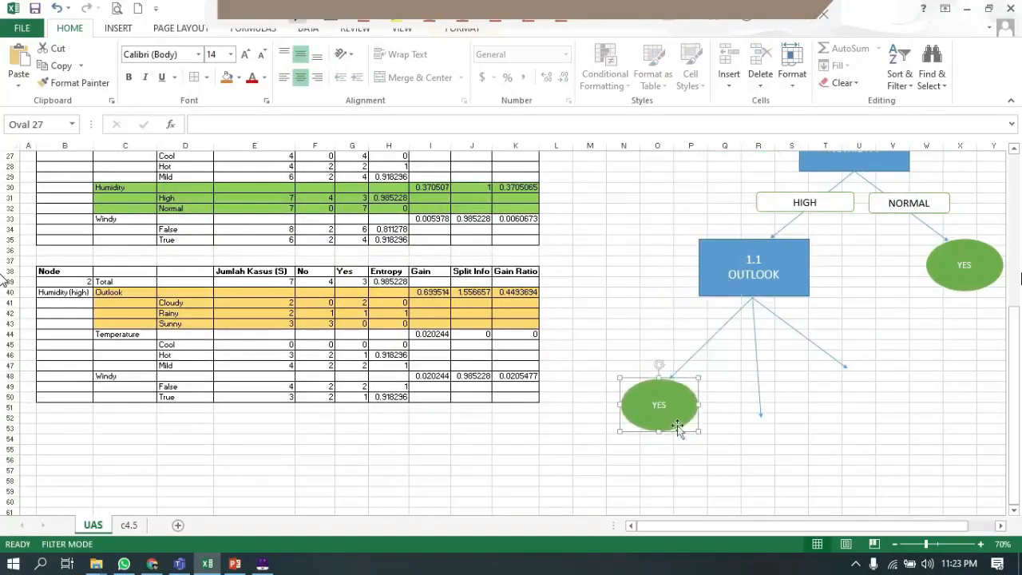
click(728, 366)
- Duplicate the HIGH label and place one copy on each of the three arrows leaving the 1.1 OUTLOOK box
double_click(841, 209)
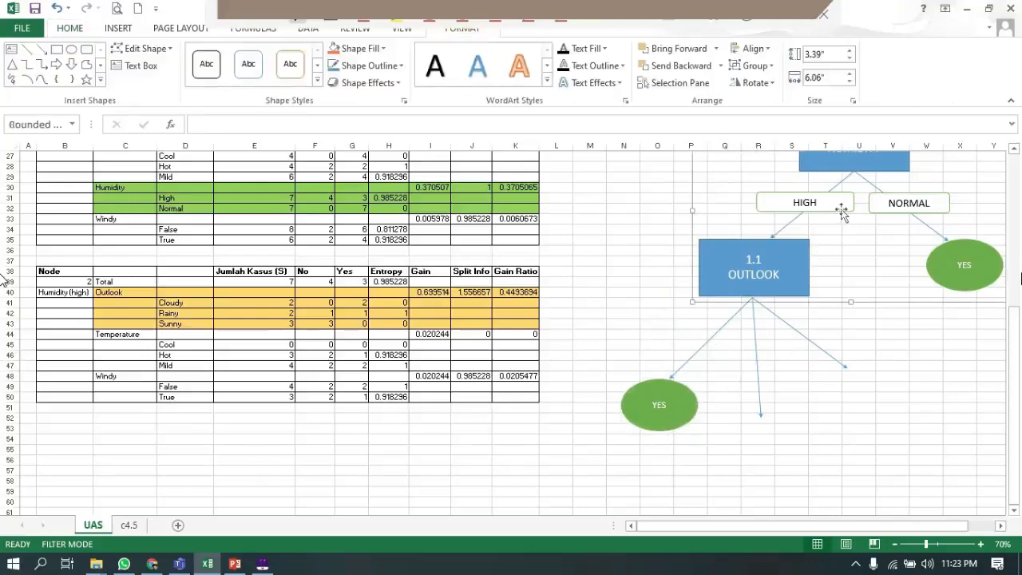
click(840, 210)
key(ctrl+v)
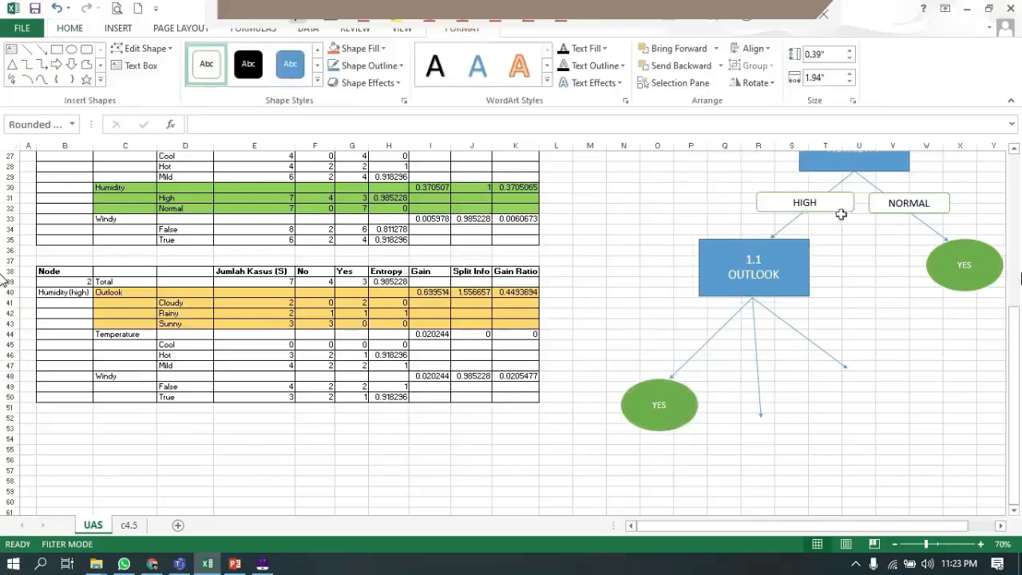
scroll(848, 206, up, 2)
drag(790, 203, 734, 411)
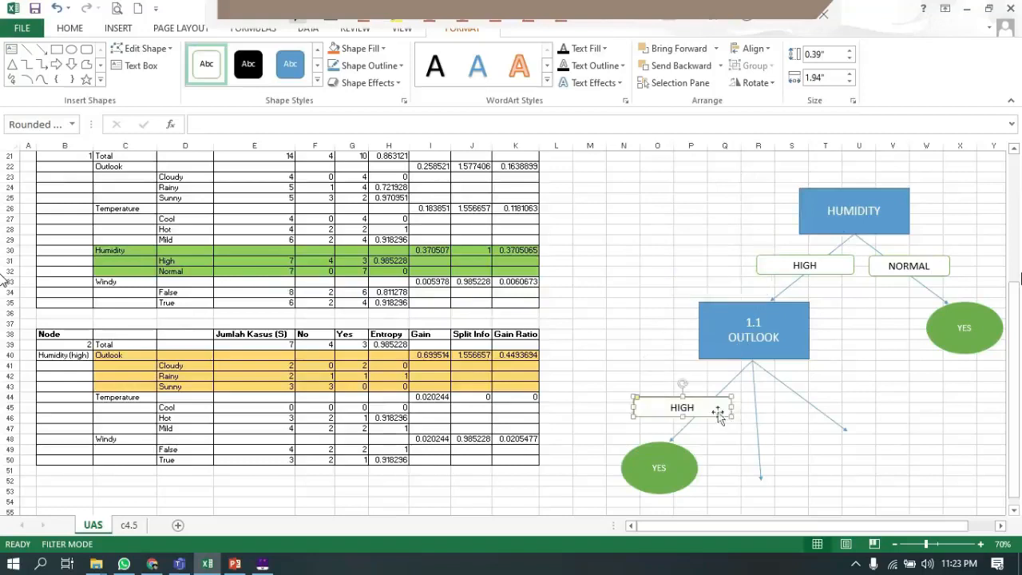
drag(734, 421, 835, 409)
- Change the text of the three copied branch labels under 1.1 OUTLOOK to CLOUDY, RAINY and SUNNY, from the left arrow to the right
click(709, 412)
double_click(693, 408)
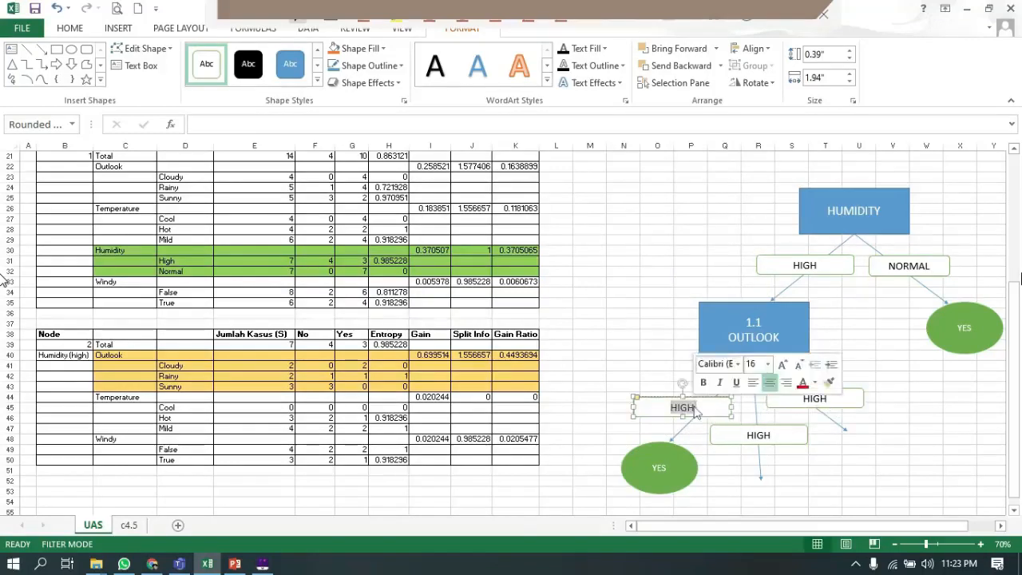
text(c)
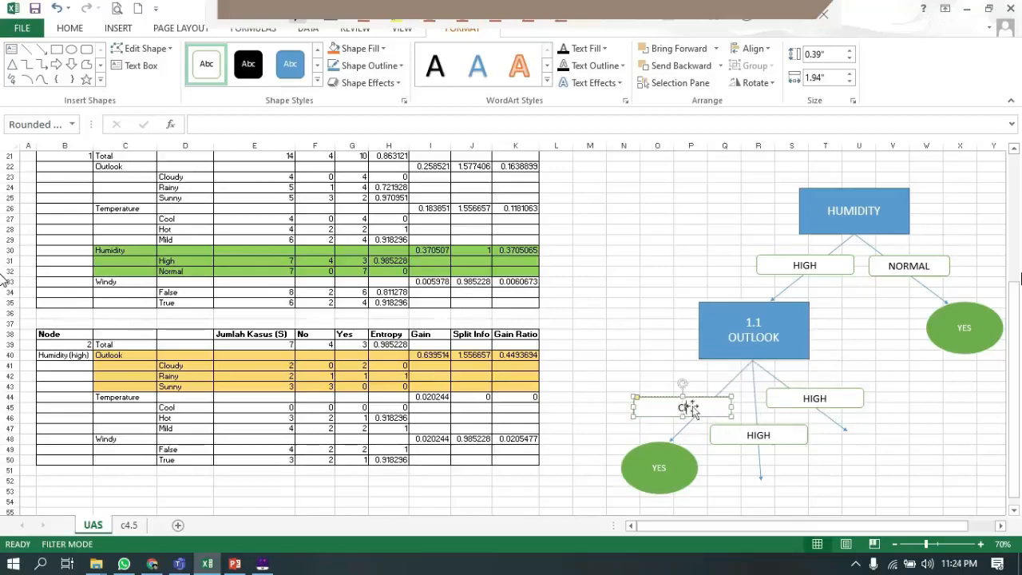
text(LOUDY)
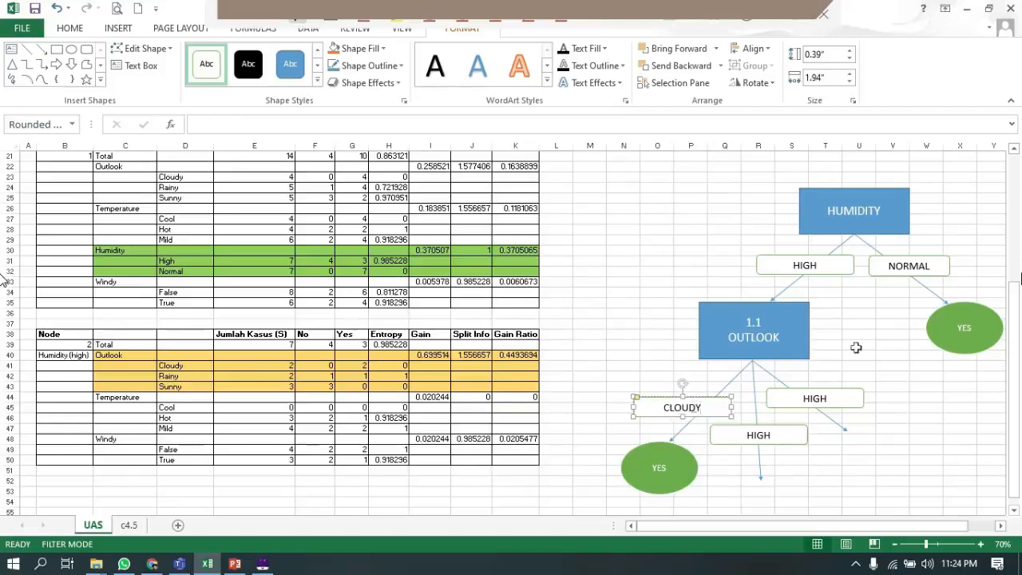
double_click(758, 435)
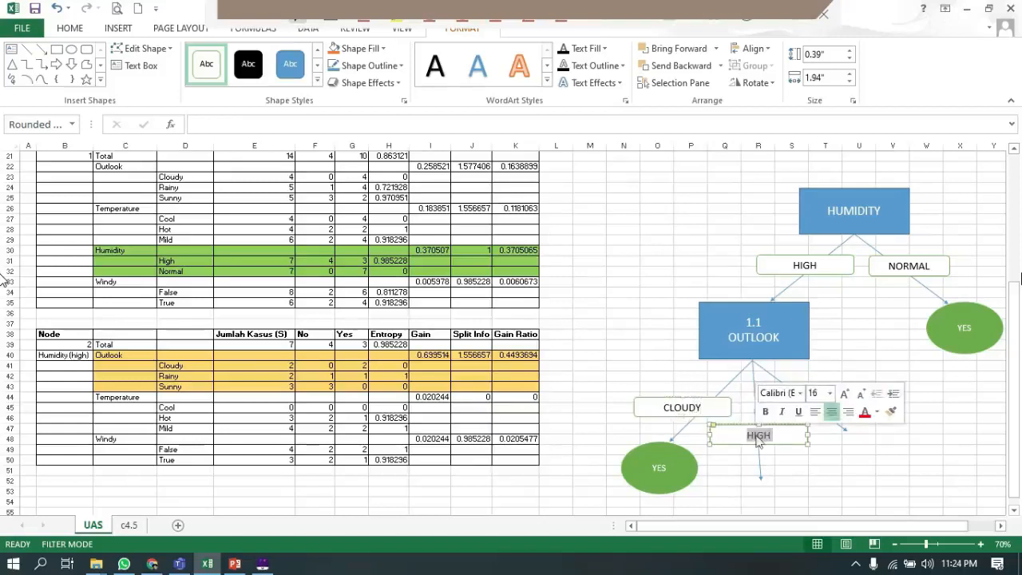
text(RAINY)
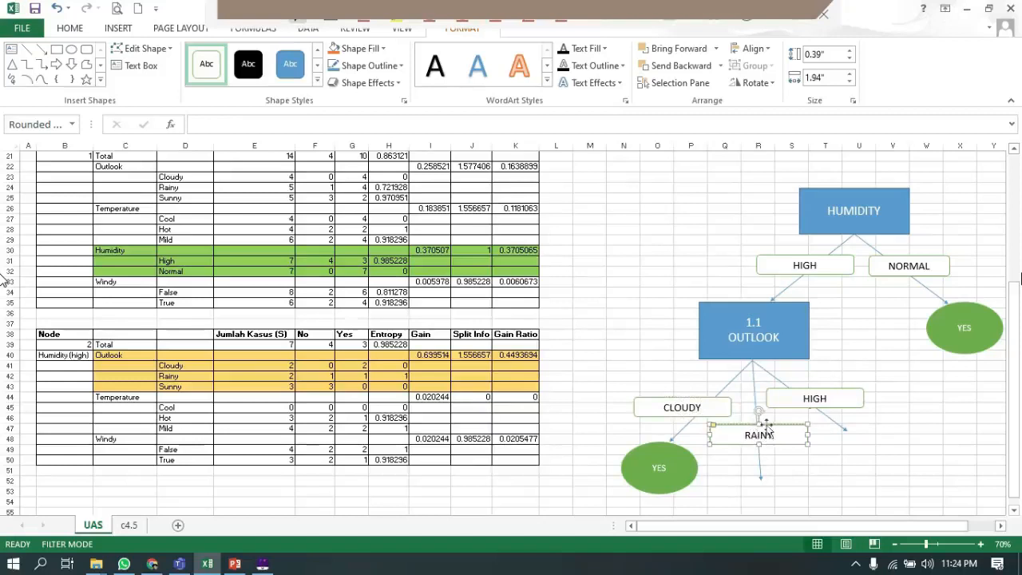
double_click(816, 400)
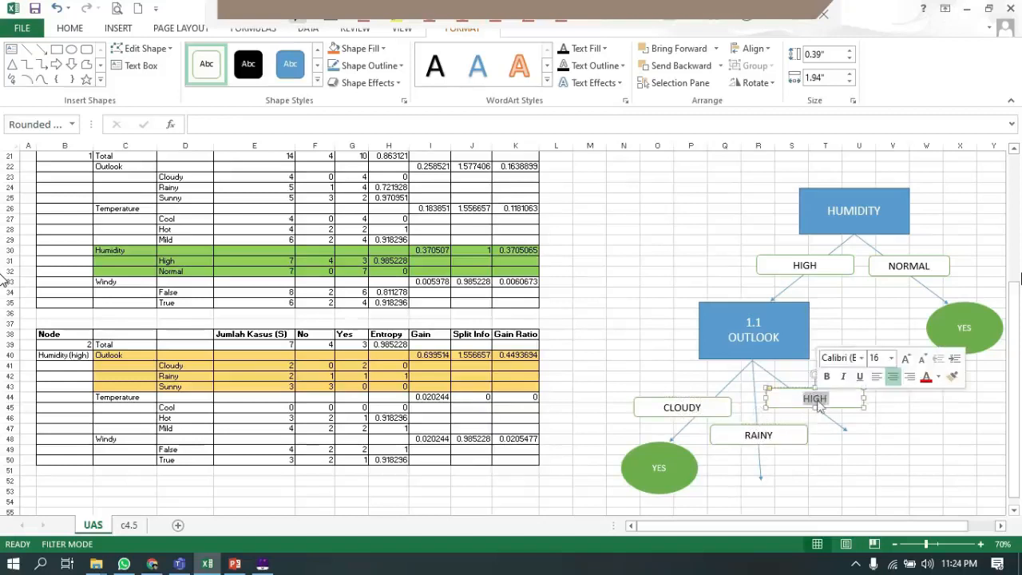
text(SUNNY)
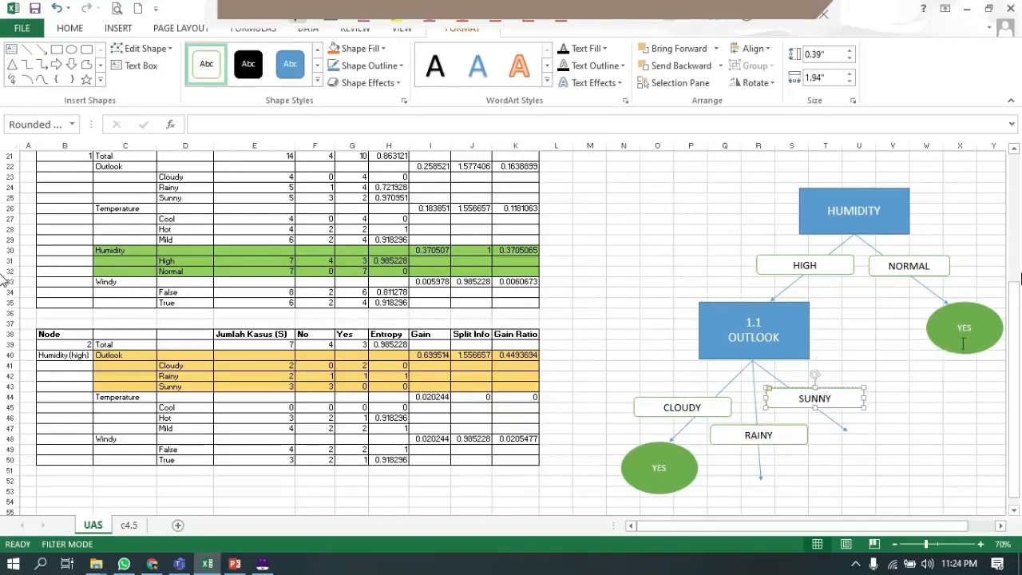
click(955, 436)
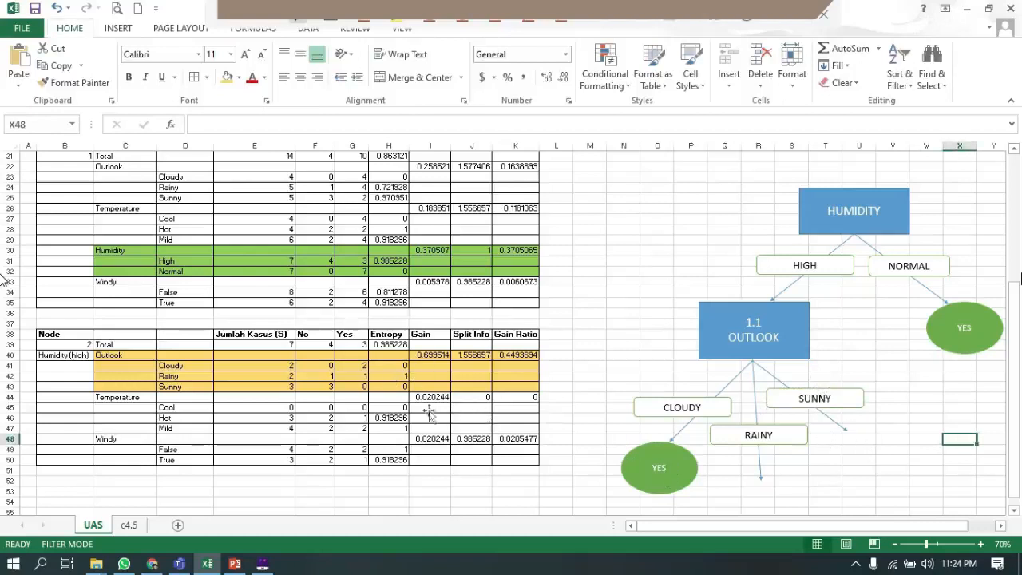
- Place a copy of the CLOUDY branch's YES oval at the tip of the SUNNY arrow
click(401, 367)
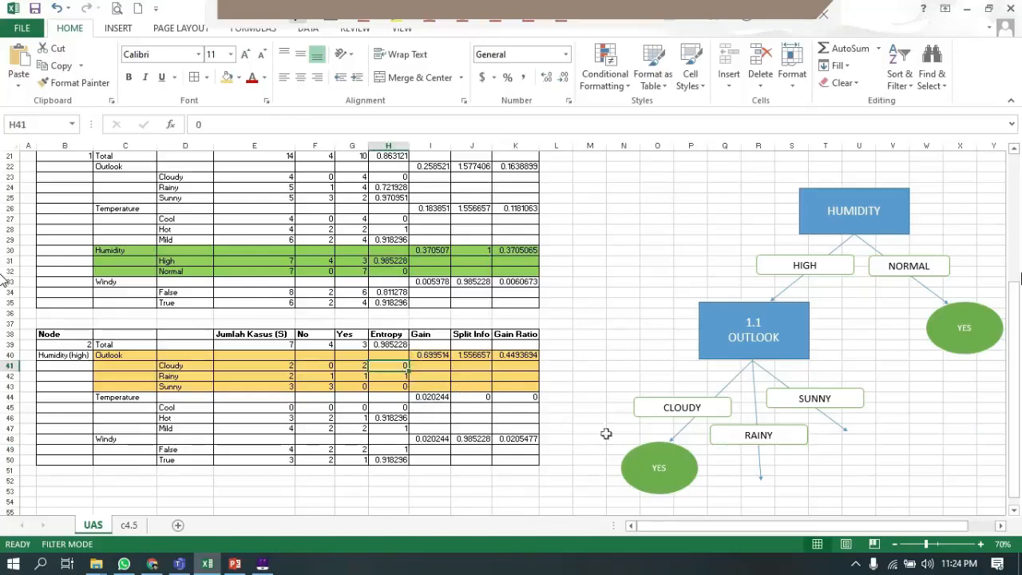
click(657, 467)
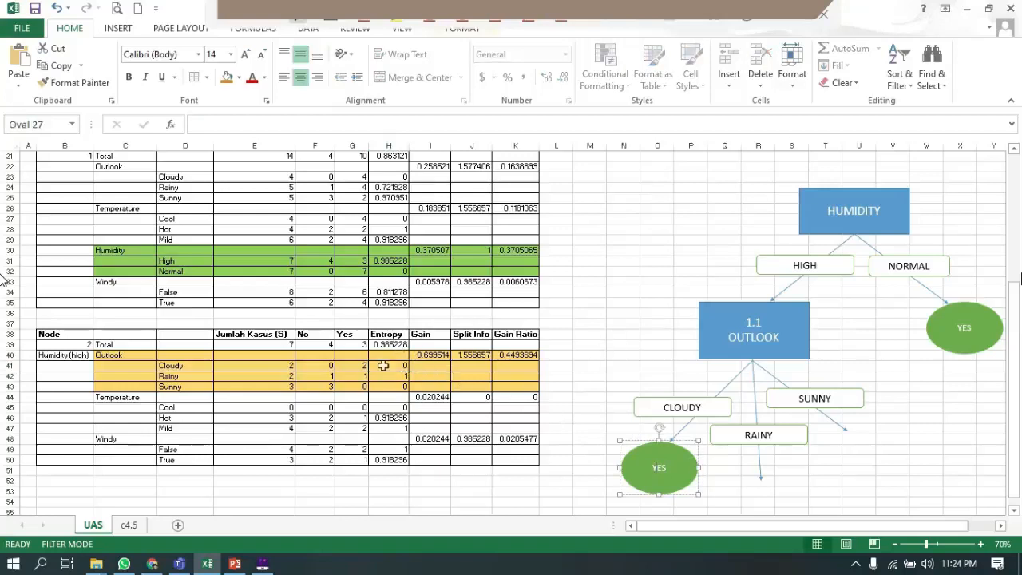
key(ctrl+c)
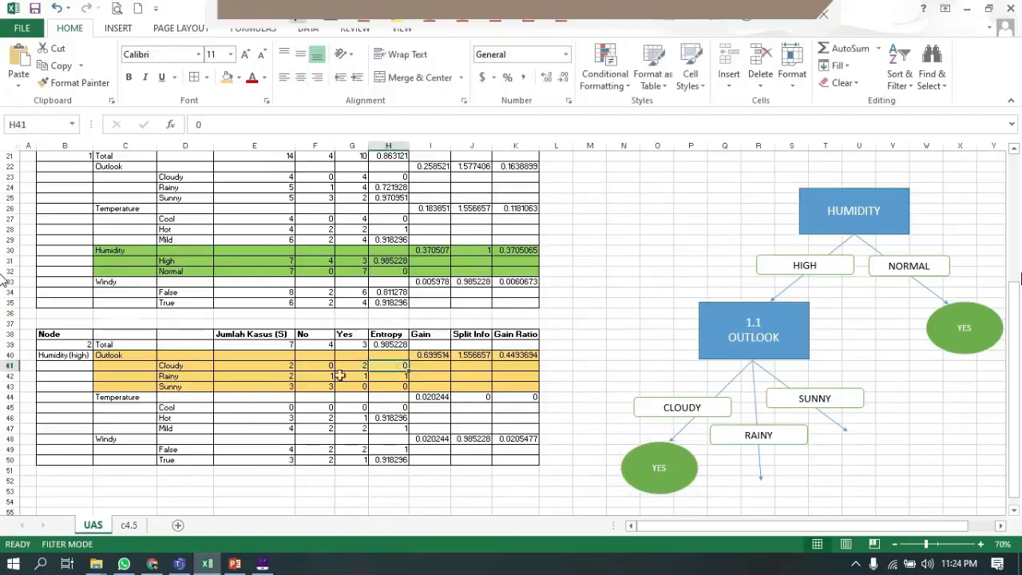
click(361, 366)
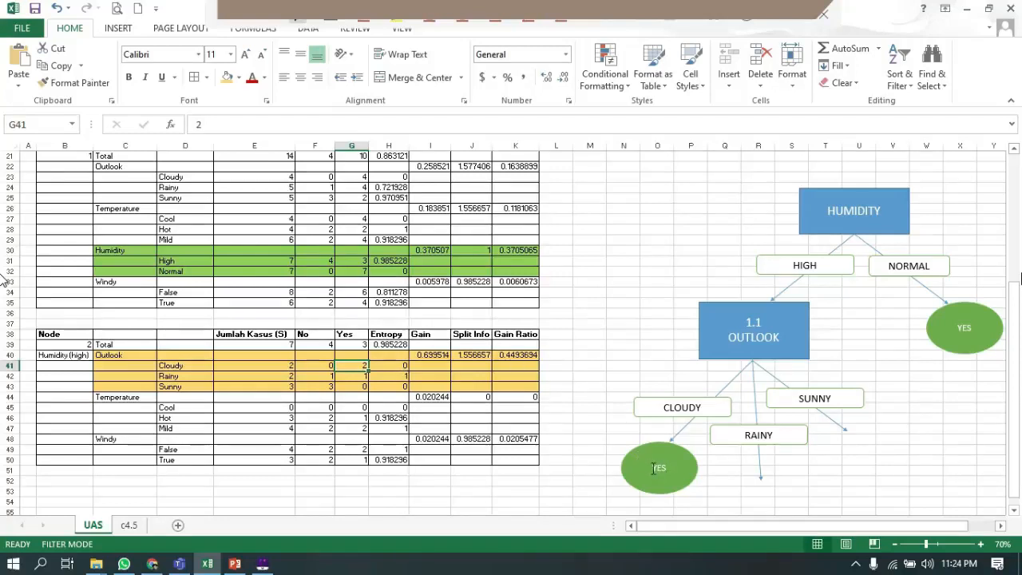
click(689, 474)
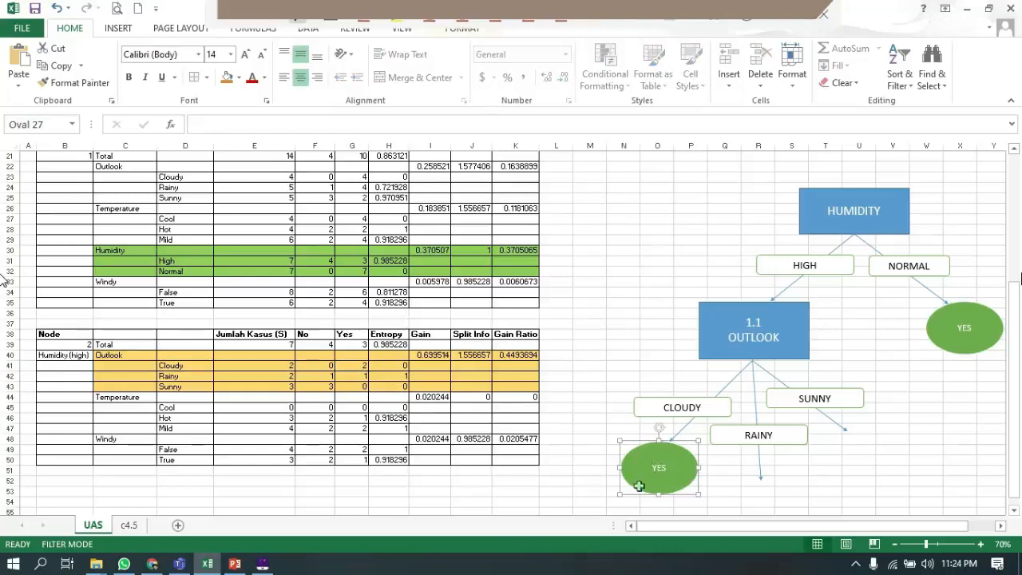
drag(675, 495, 884, 479)
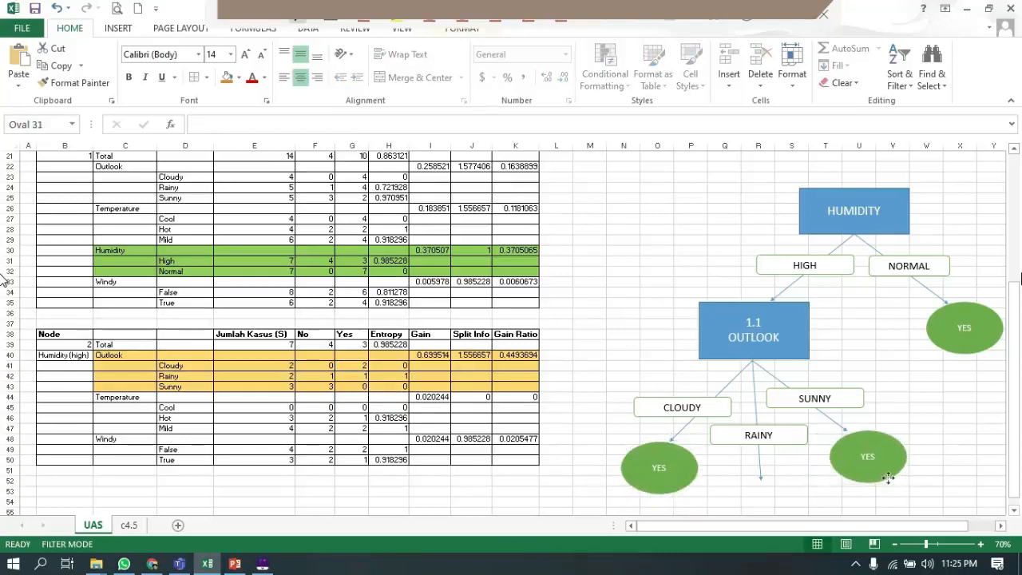
- Change the text of the oval under the SUNNY branch to NO
click(333, 395)
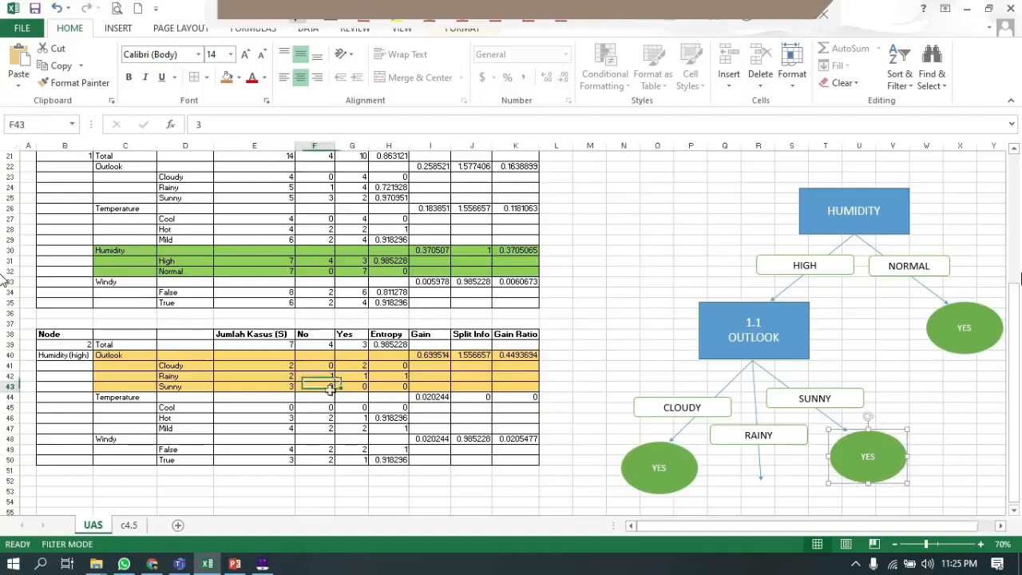
click(877, 456)
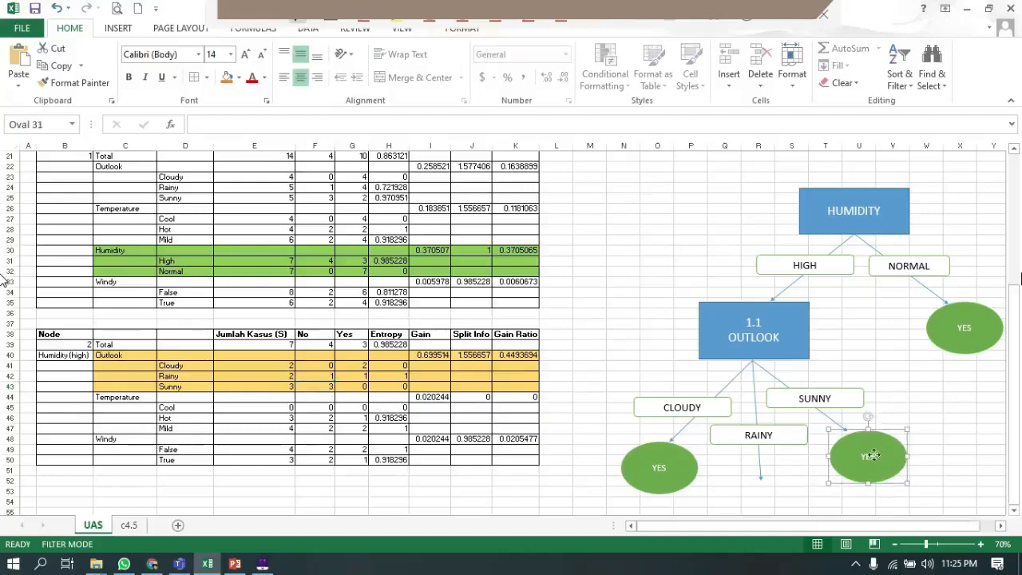
double_click(874, 456)
key(BackSpace)
key(BackSpace)
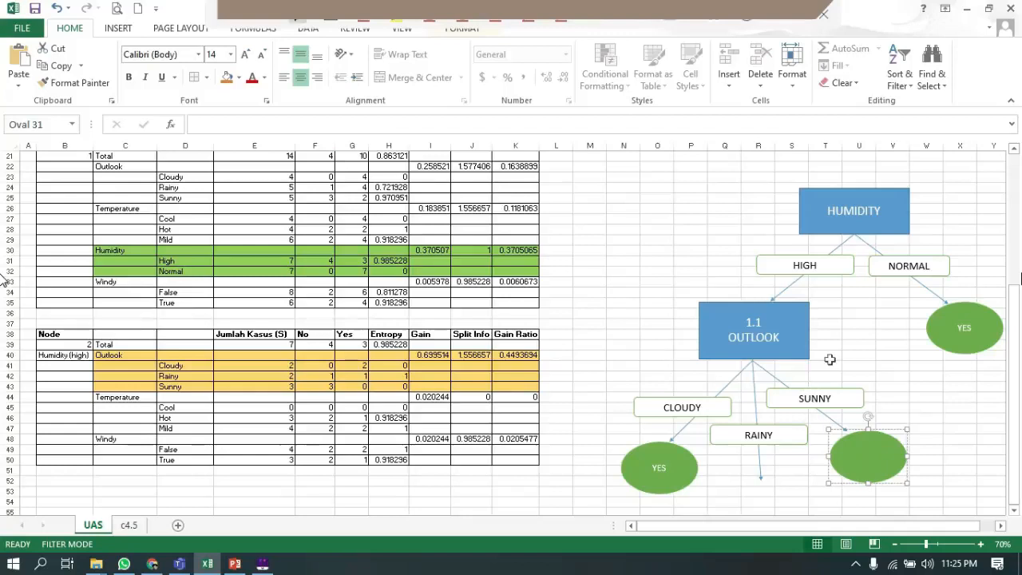
key(BackSpace)
click(954, 388)
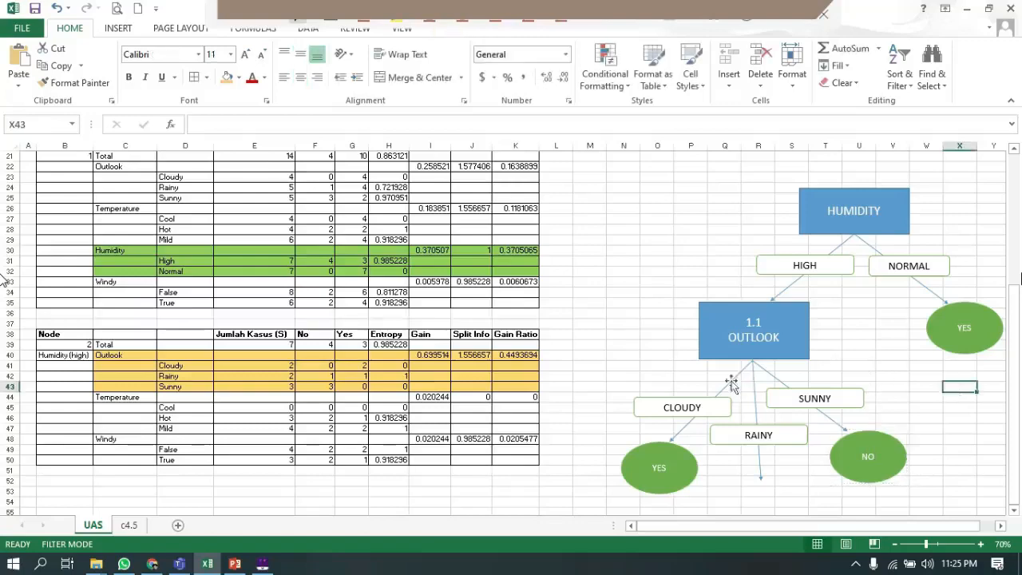
- Duplicate the 1.1 OUTLOOK rectangle and place the copy at the tip of the RAINY arrow
scroll(558, 400, down, 1)
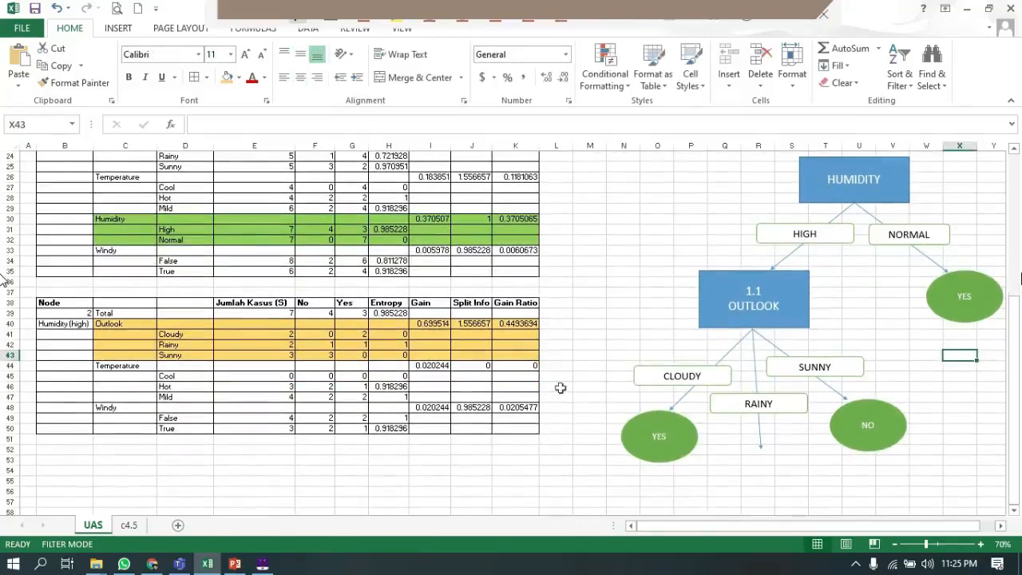
click(755, 450)
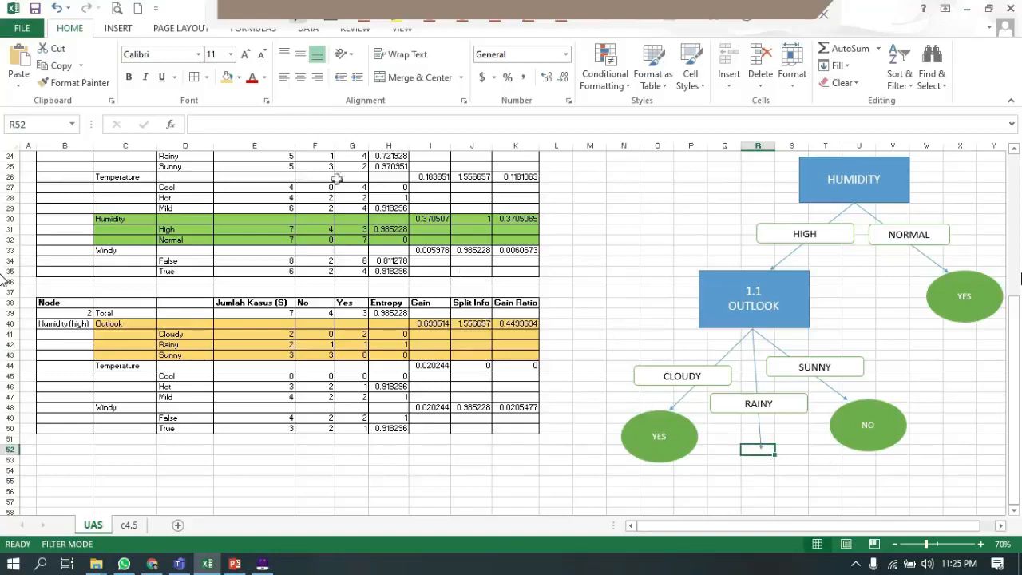
click(739, 328)
click(738, 327)
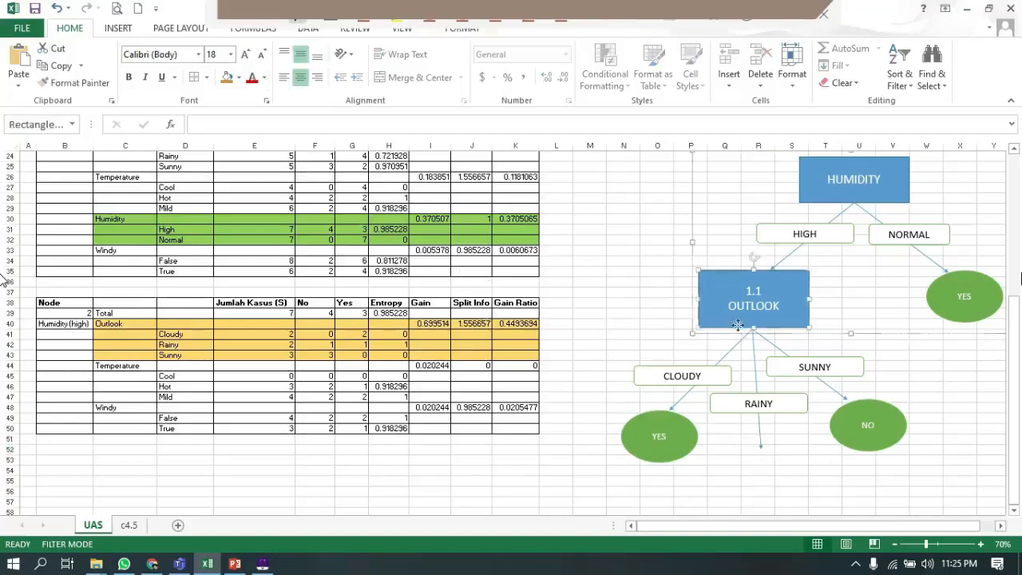
key(ctrl+c)
key(ctrl+v)
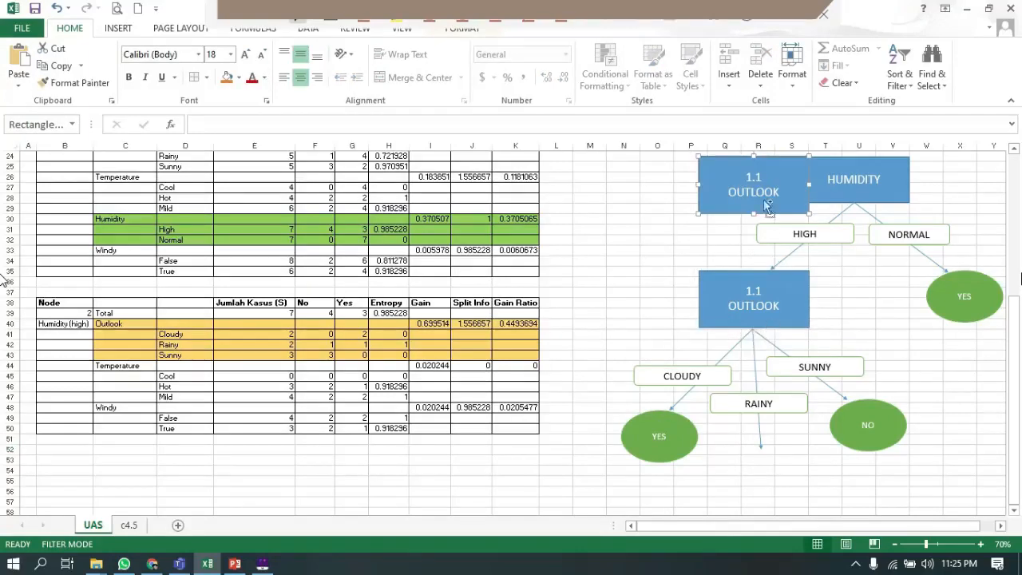
drag(771, 209, 782, 458)
scroll(833, 417, up, 1)
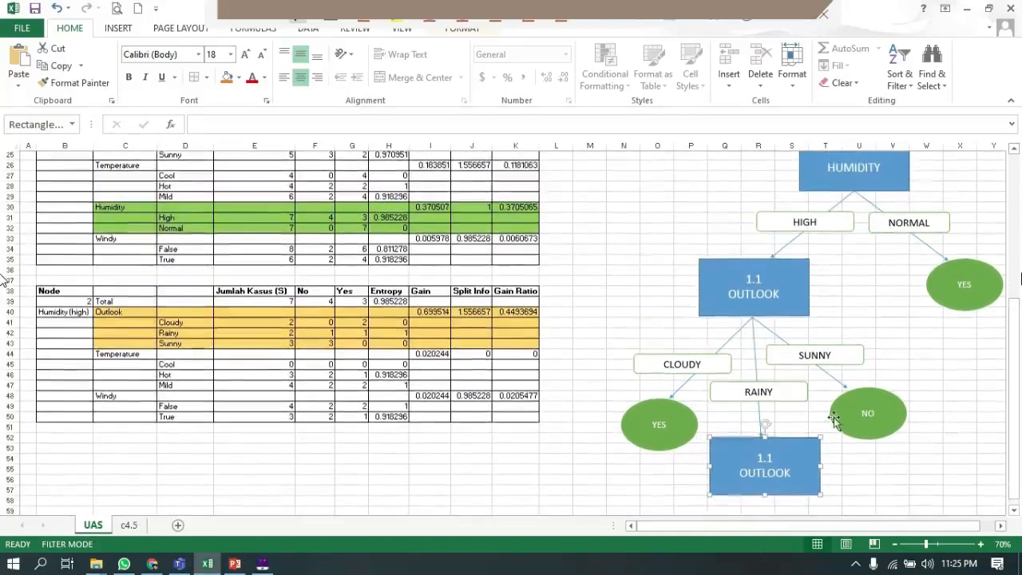
- Replace the text of the rectangle under the RAINY branch with 1.2
drag(794, 477, 739, 468)
key(ctrl+v)
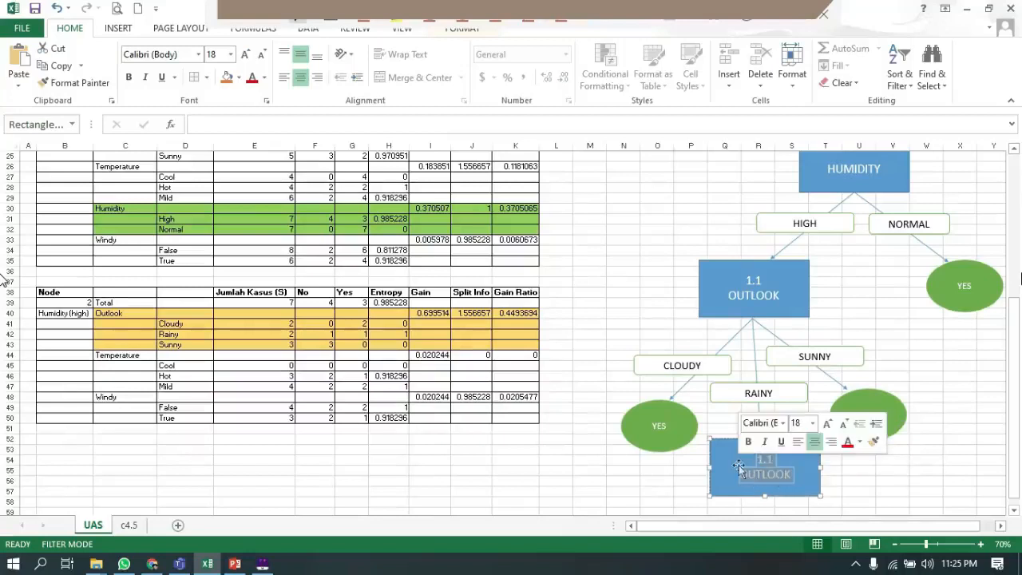
text(1.)
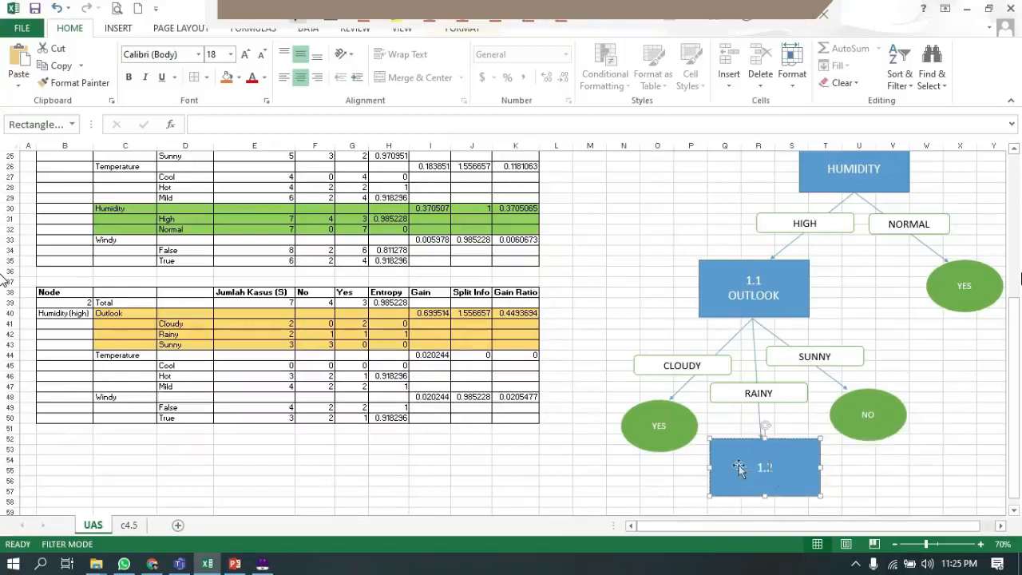
click(926, 482)
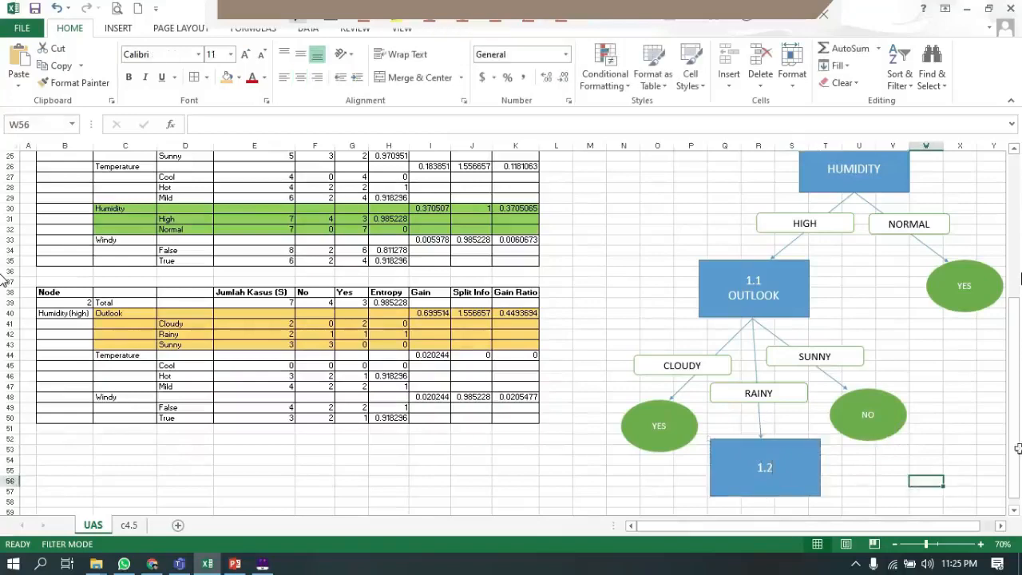
scroll(966, 459, down, 2)
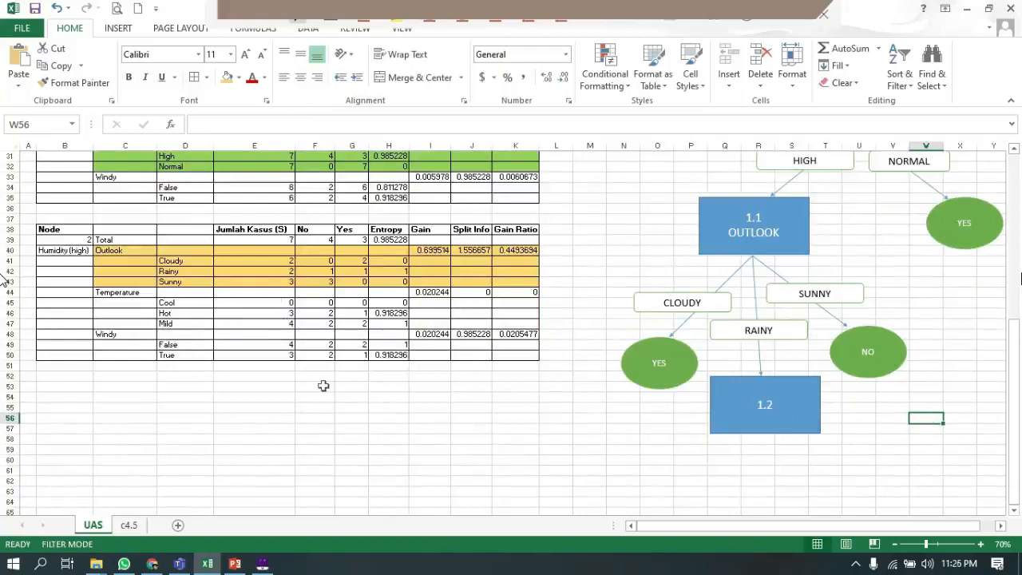
click(303, 417)
scroll(216, 359, up, 3)
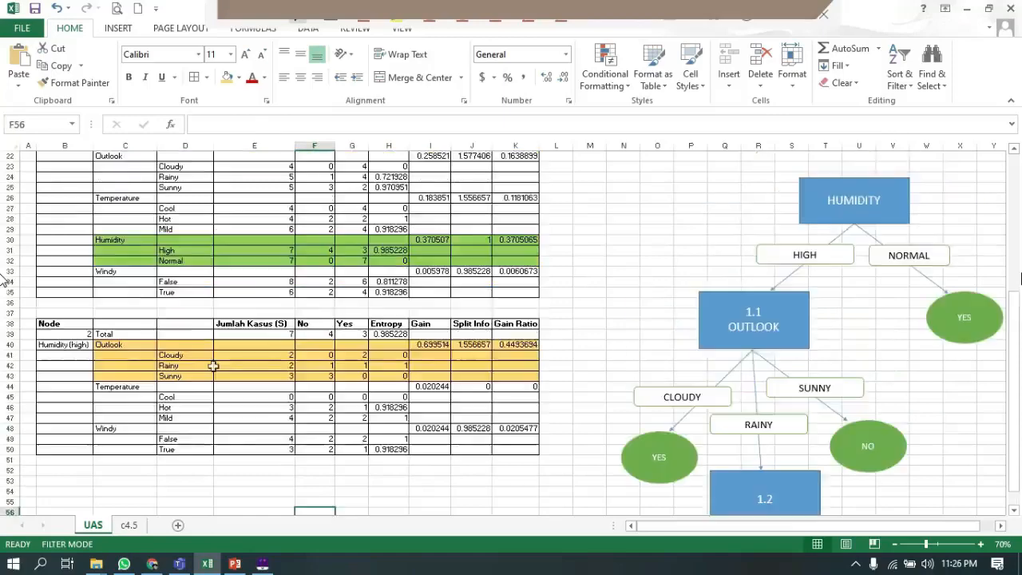
scroll(215, 358, down, 2)
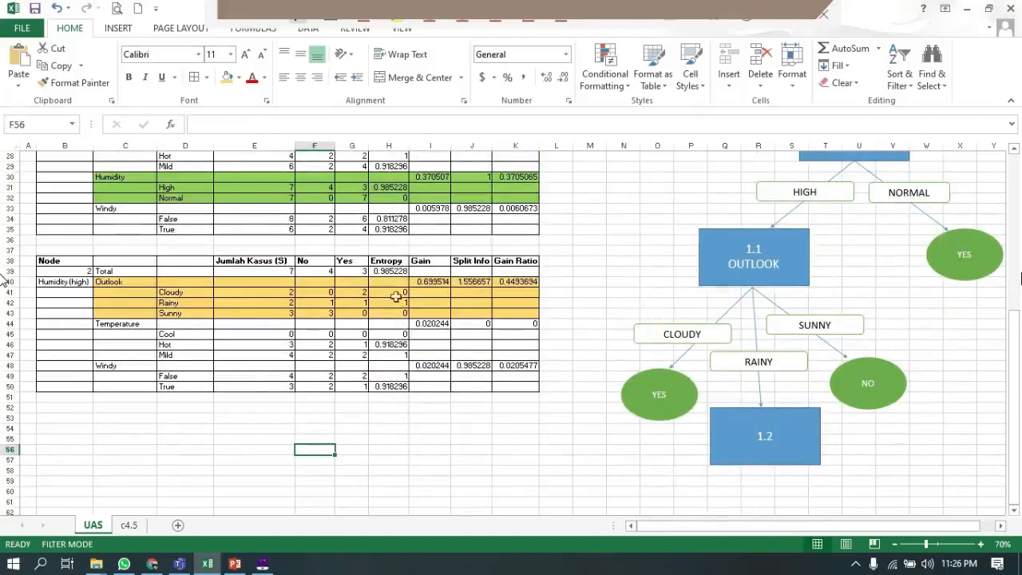
- Filter the OUTLOOK column of the tennis decision table to show only Rainy, excluding Cloudy and Sunny
scroll(395, 295, up, 2)
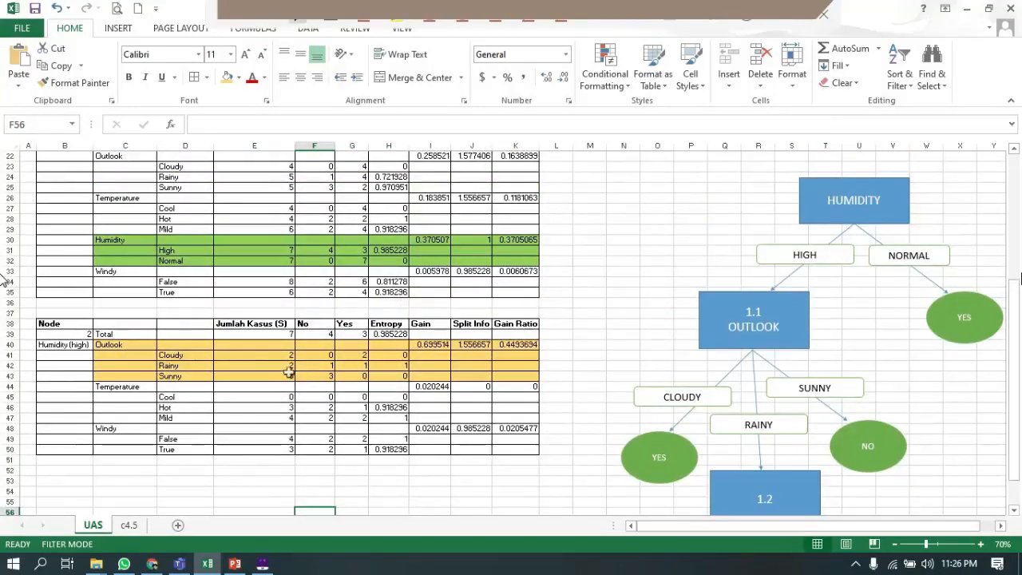
scroll(274, 365, up, 7)
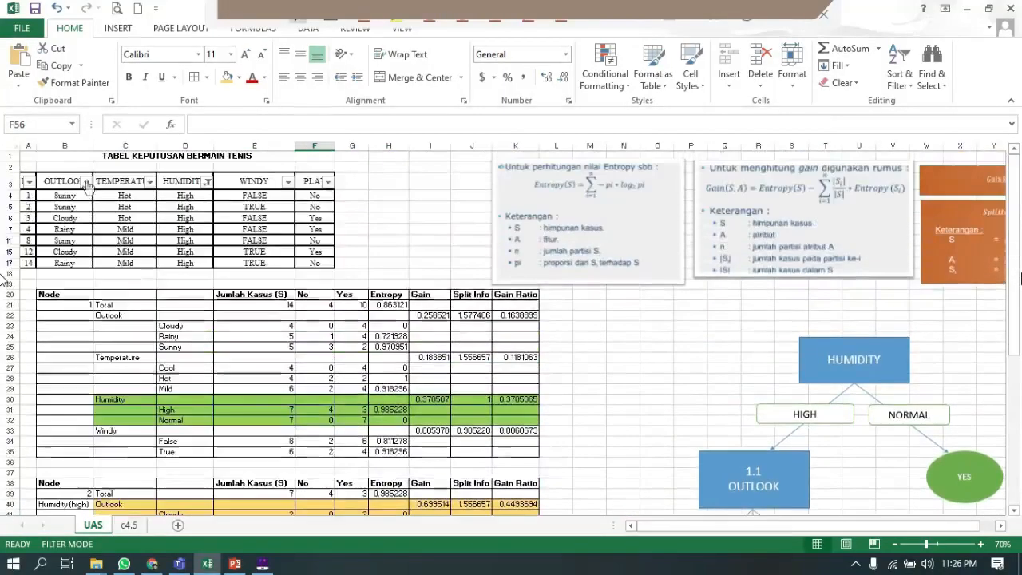
scroll(184, 240, down, 1)
scroll(186, 232, up, 1)
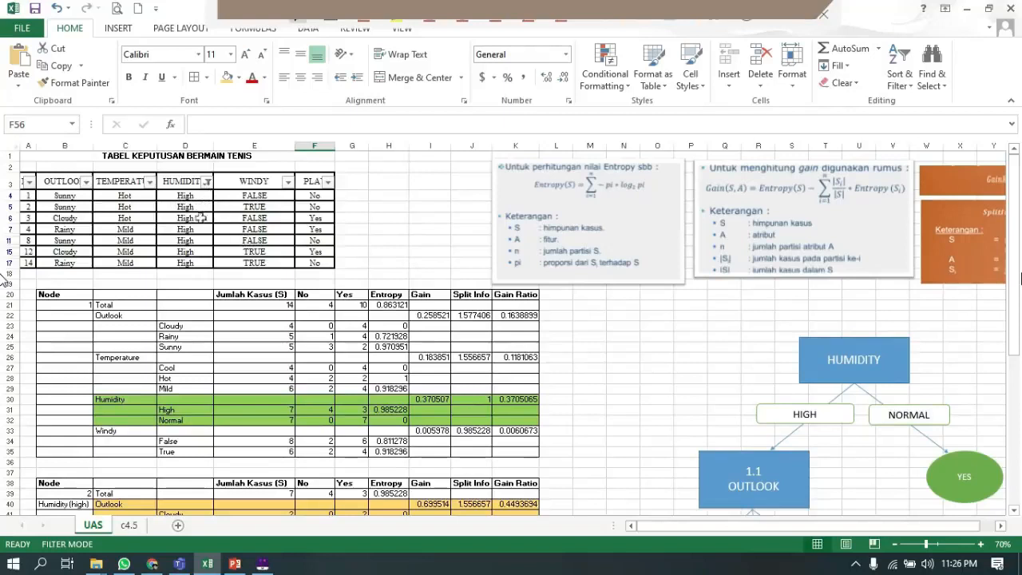
click(85, 182)
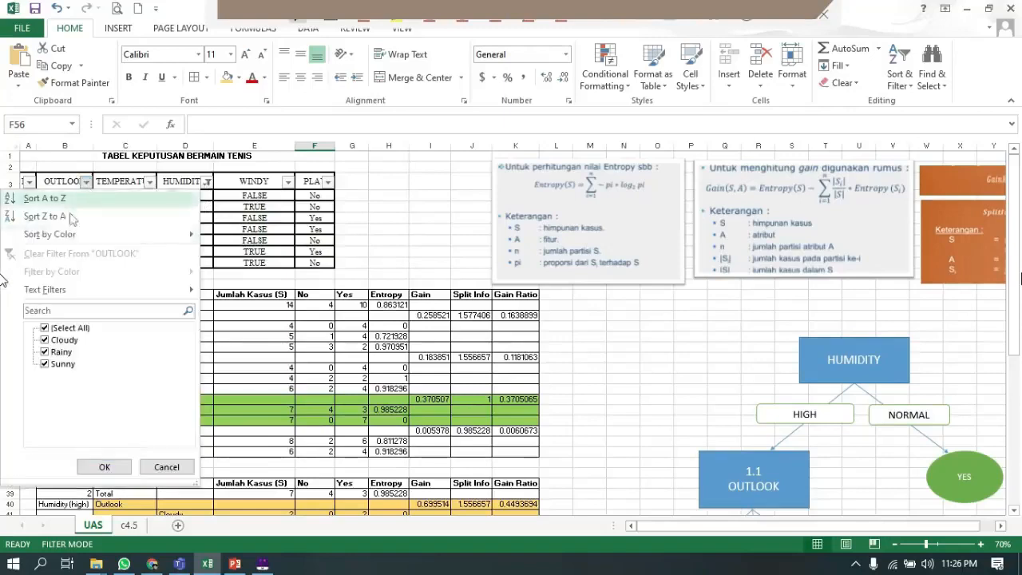
click(72, 340)
click(62, 364)
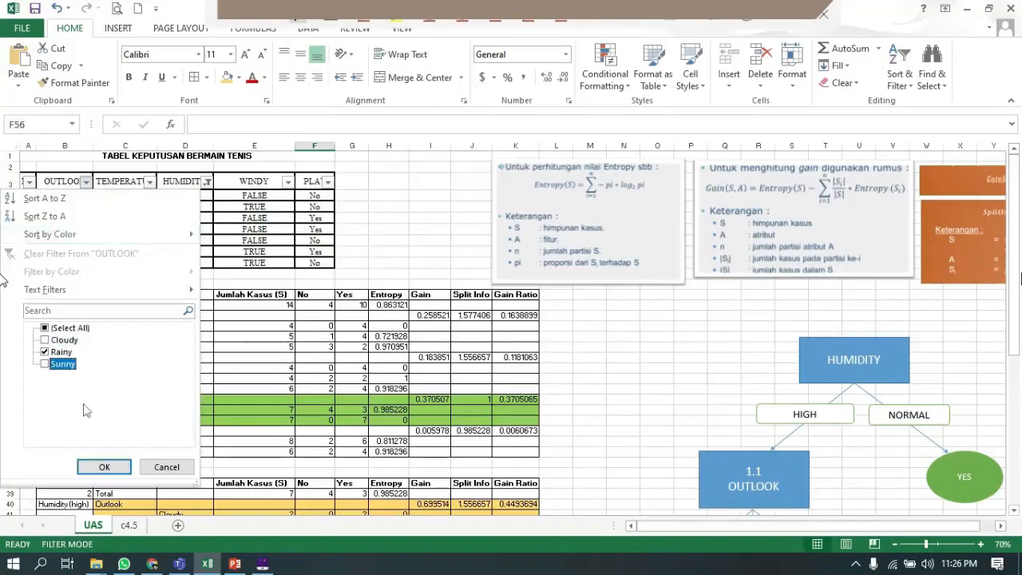
click(104, 467)
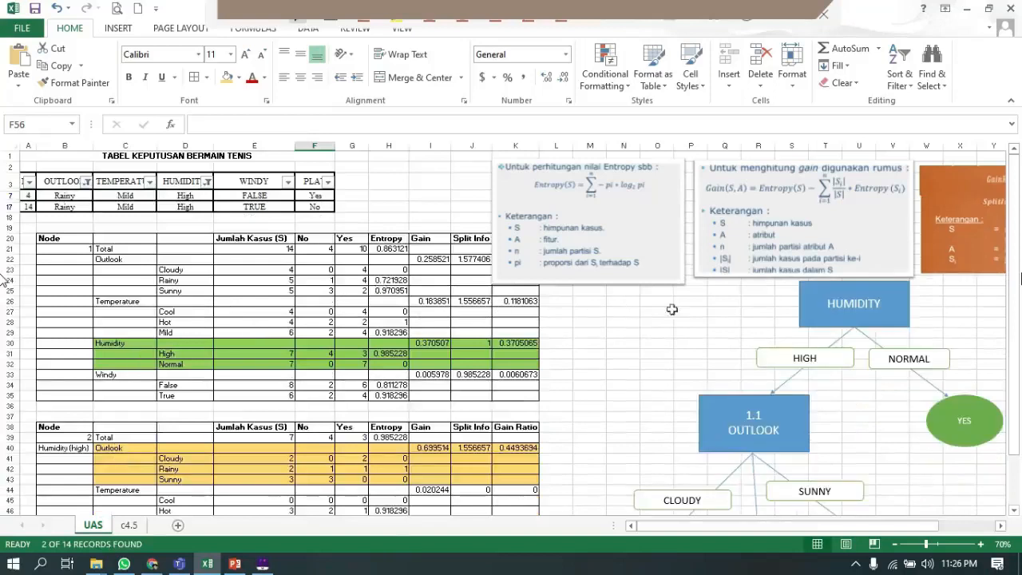
- Move the Entropy and Gain formula pictures further away from the calculation tables
click(654, 235)
drag(655, 236, 728, 228)
drag(852, 223, 911, 214)
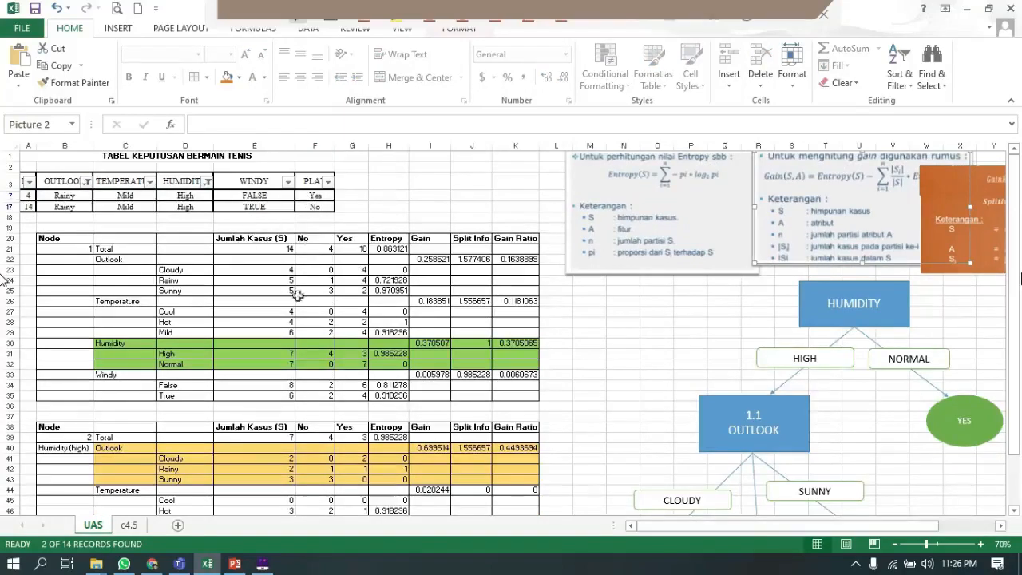
- Copy the header and Total rows of the node 2 table, B38:K39, and paste them at B53
scroll(296, 295, down, 2)
scroll(296, 298, down, 3)
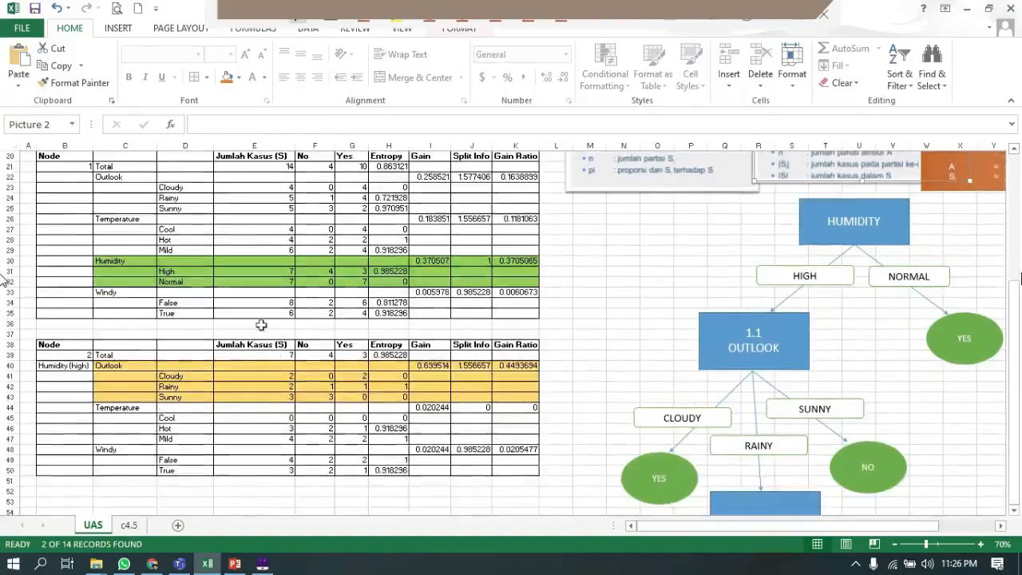
drag(61, 279, 516, 295)
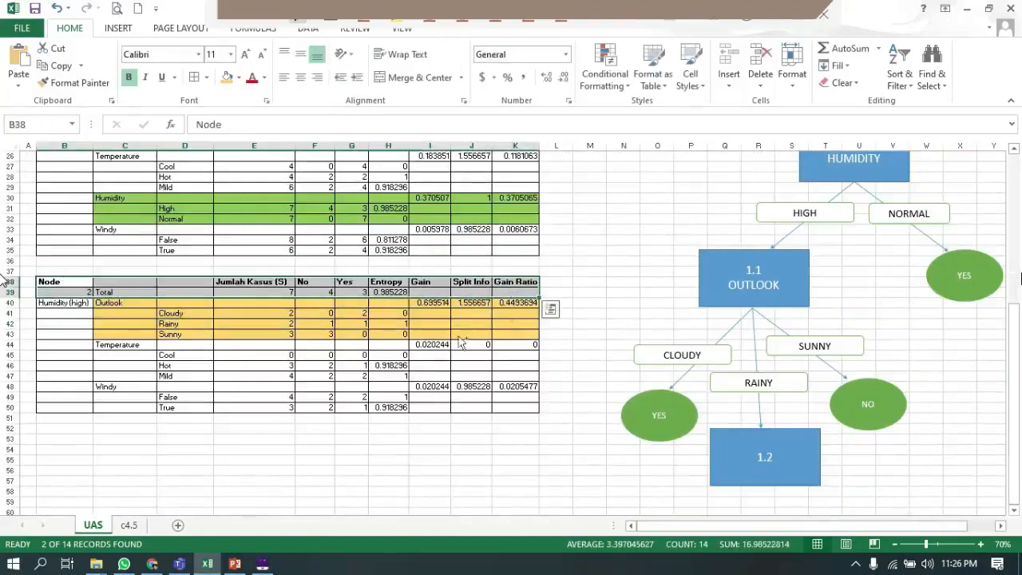
key(ctrl+c)
click(70, 429)
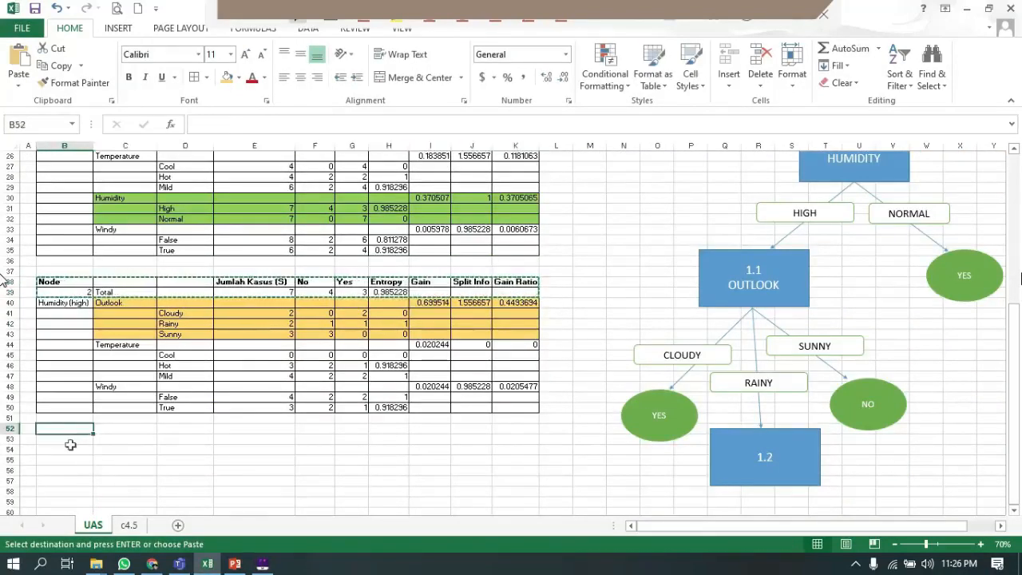
click(71, 446)
click(70, 439)
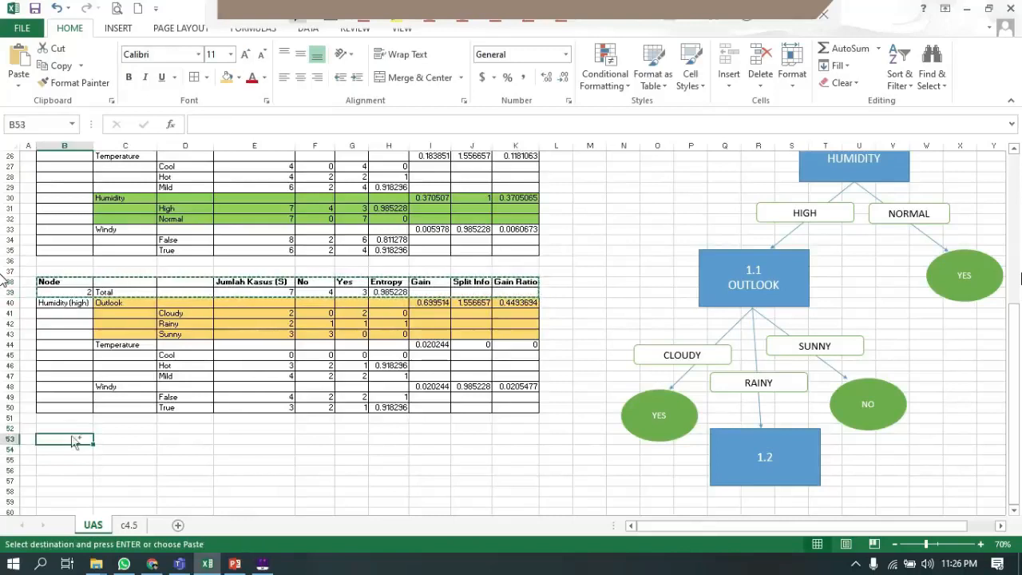
key(ctrl+v)
- Set the node number in B54 to 3 and enter the label Humidity (high) + Outlook (Rainy) in B55
click(80, 449)
text(3)
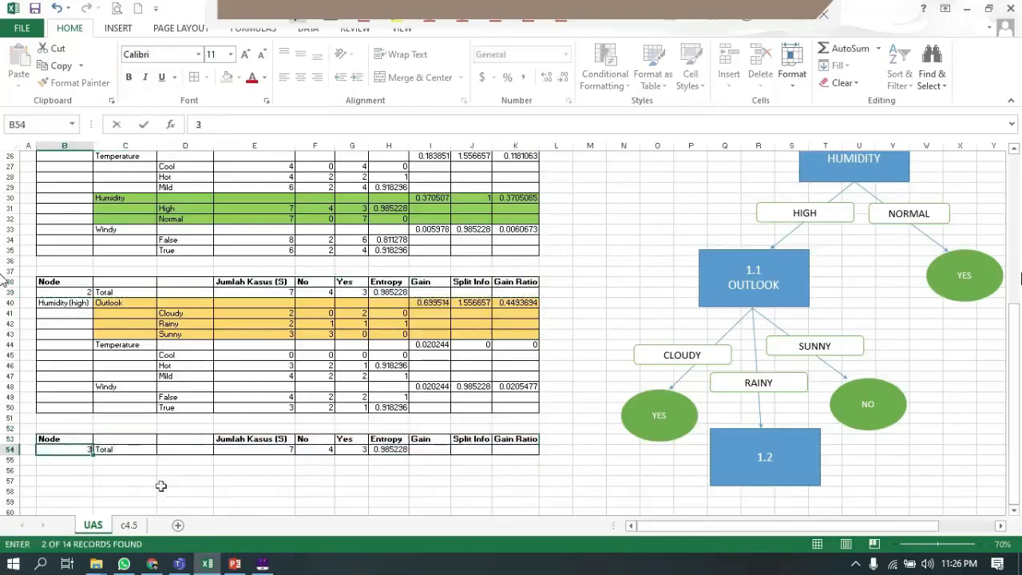
key(Return)
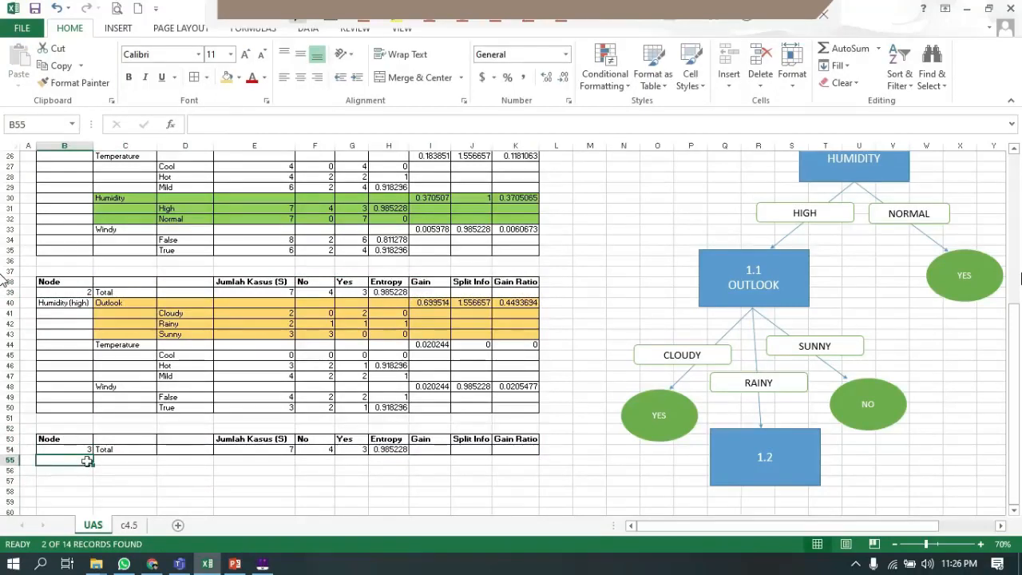
text(oU)
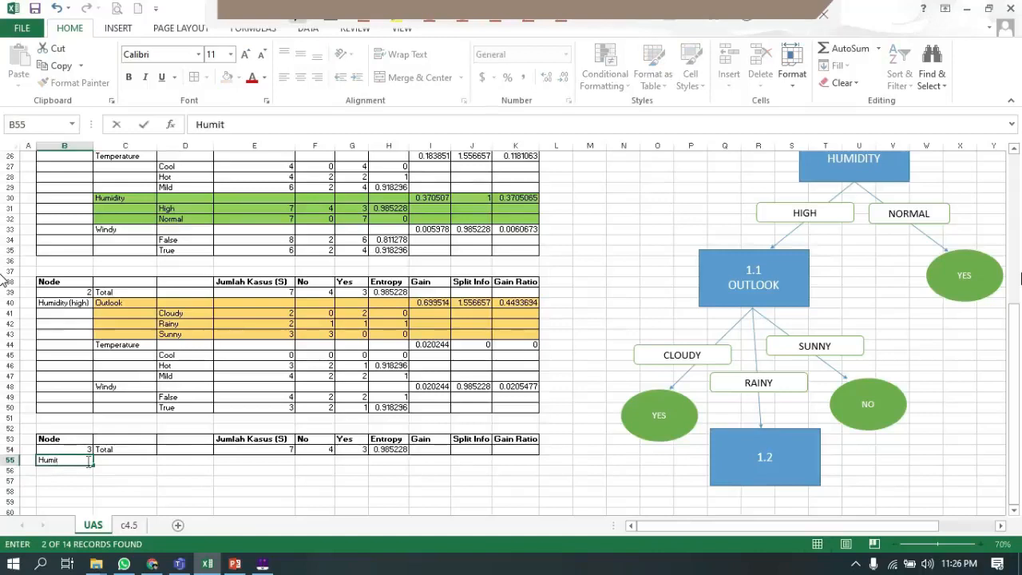
text(diy)
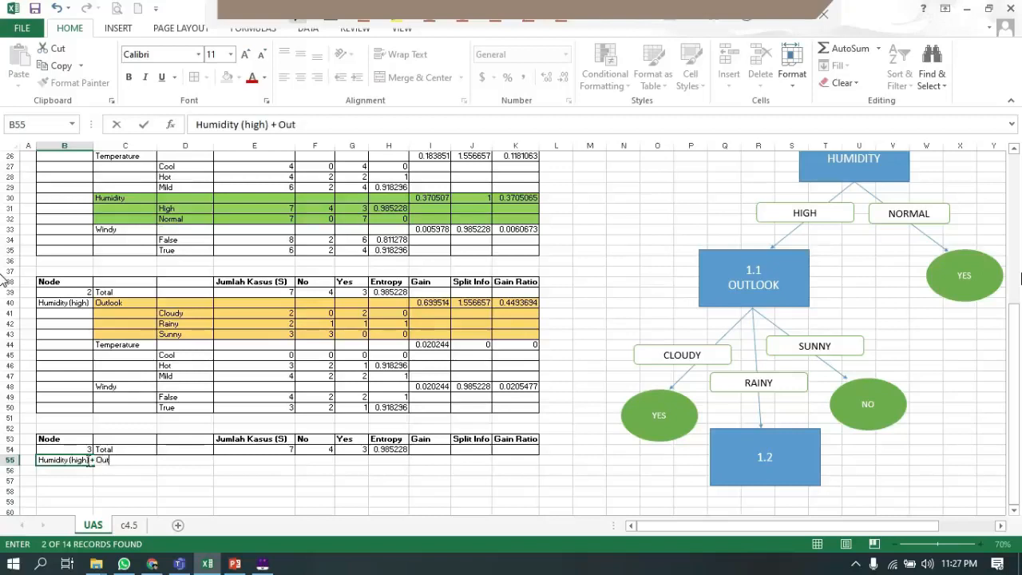
text((Rainy)
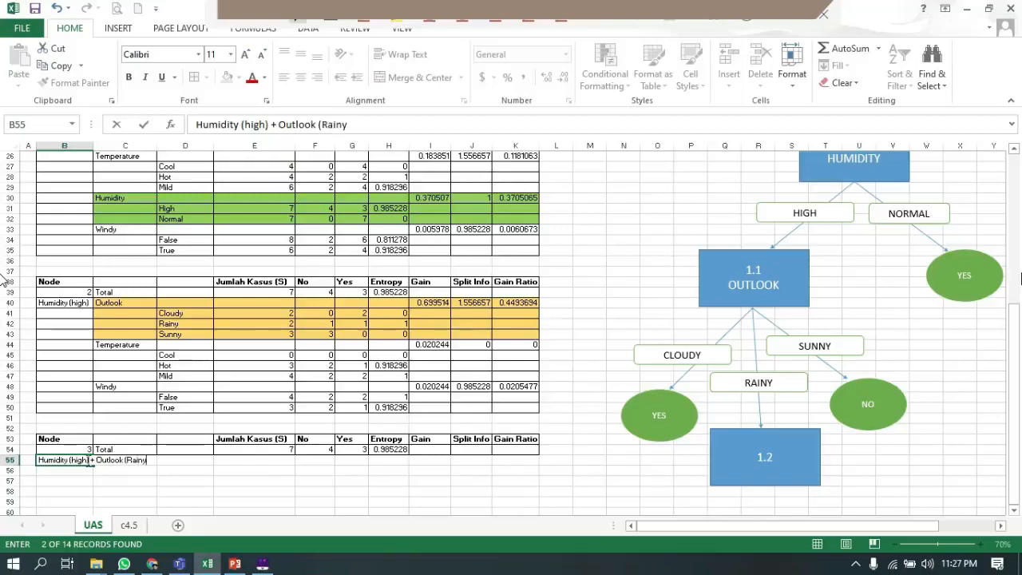
text())
key(Return)
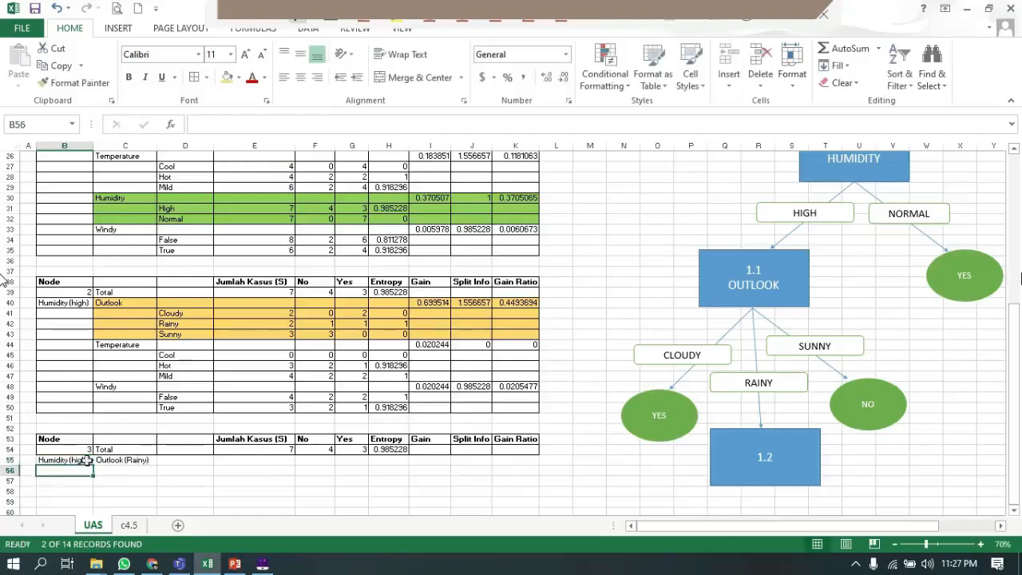
- Wrap the text of the Humidity (high) + Outlook (Rainy) label in B55
click(86, 461)
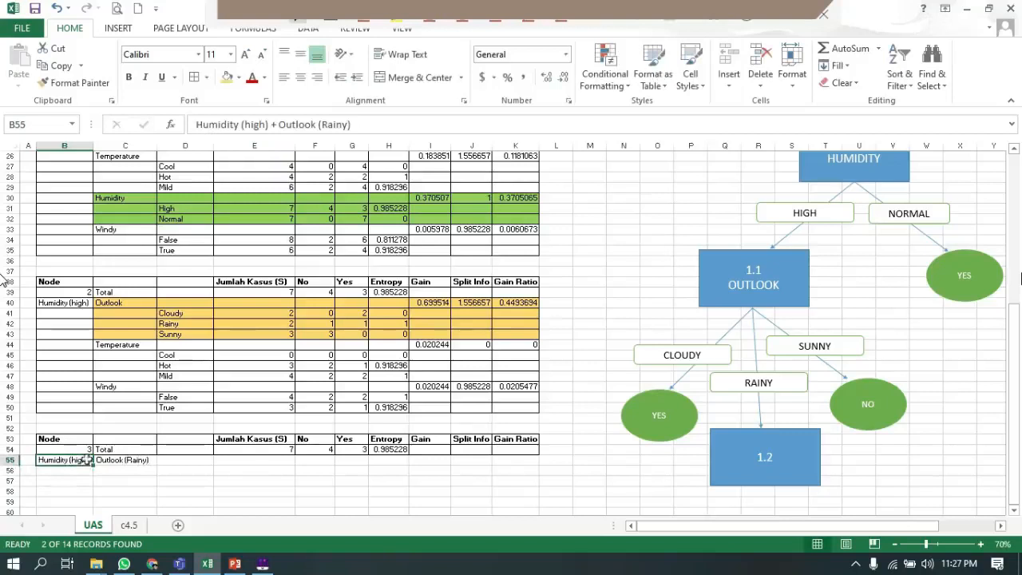
click(400, 54)
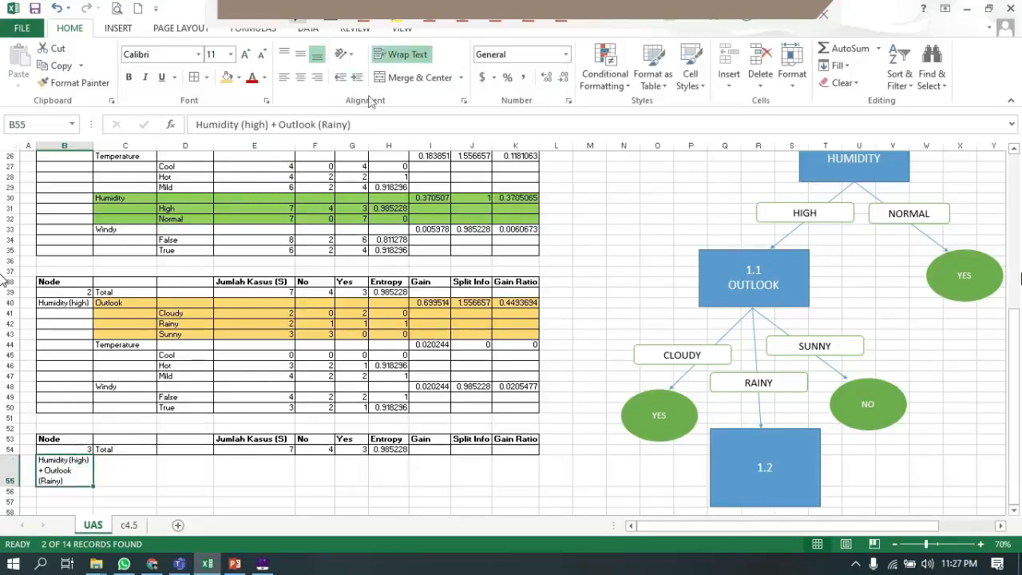
click(243, 511)
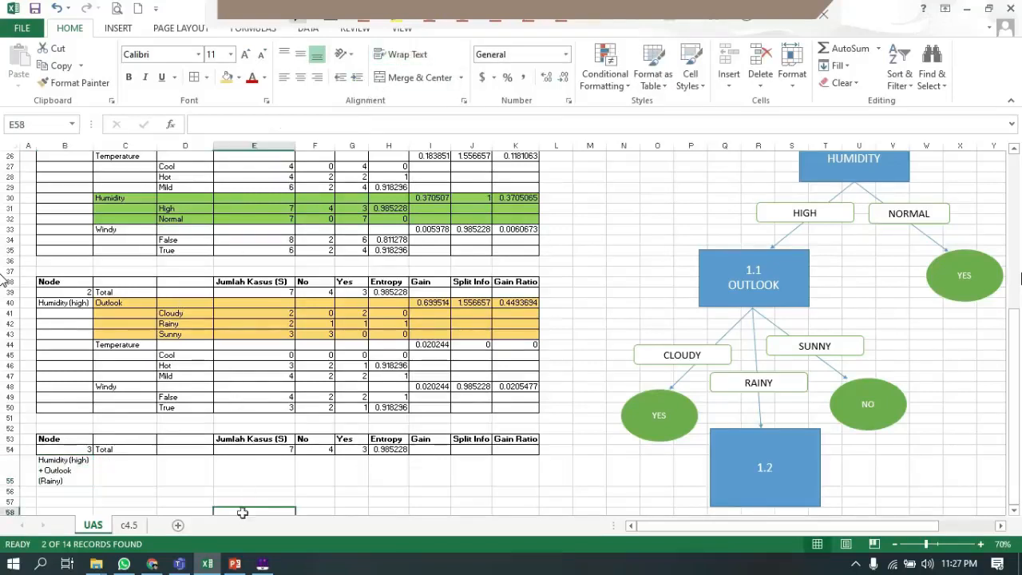
click(109, 472)
scroll(169, 470, down, 1)
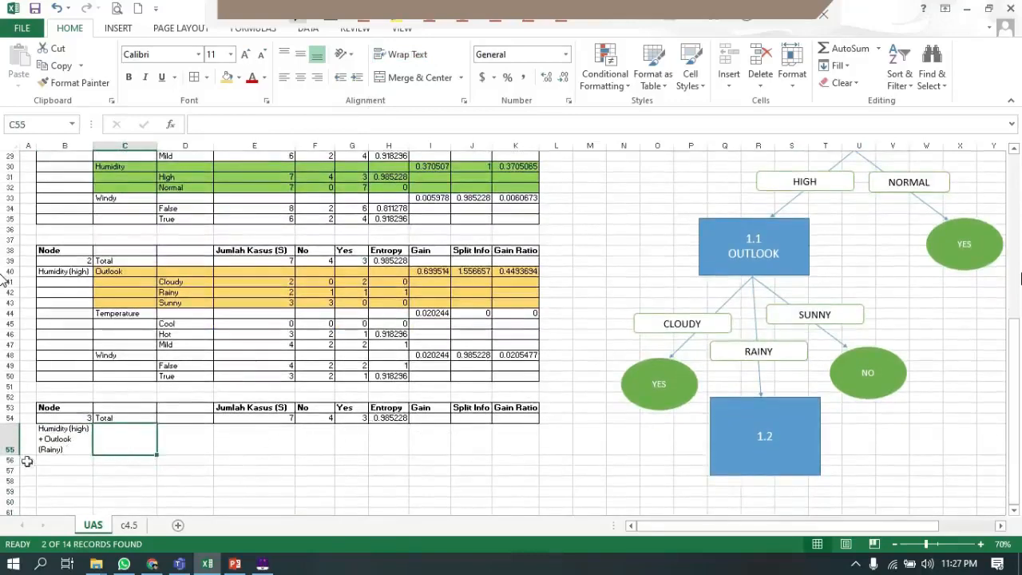
- Widen column B so the node 3 label fits on two lines, and fit the height of row 55
drag(90, 148, 114, 149)
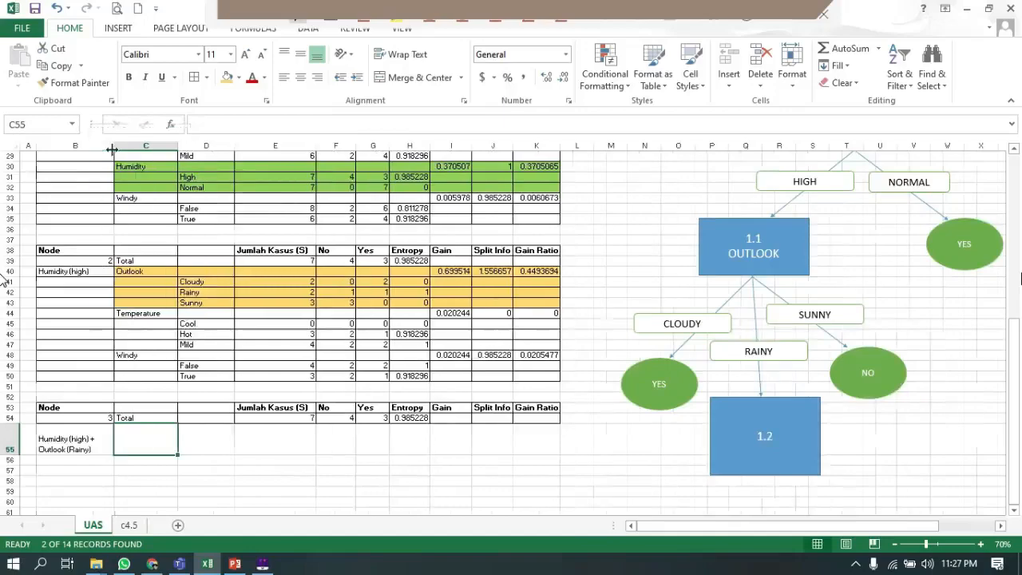
double_click(10, 454)
scroll(296, 417, up, 1)
scroll(296, 415, up, 3)
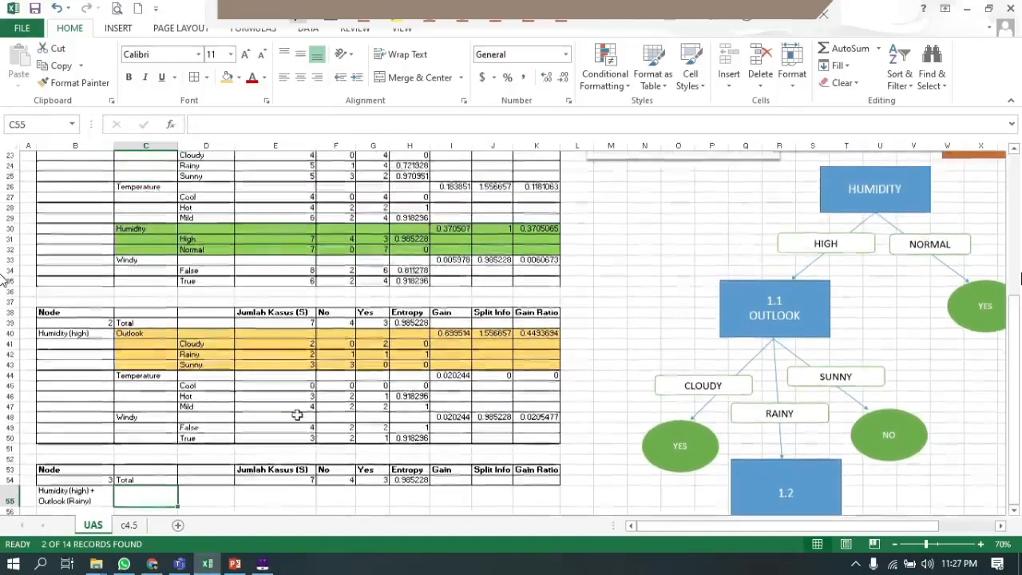
- Clear the copied case count, No, Yes and Entropy values from the node 3 Total row, E54:H54
scroll(292, 410, down, 3)
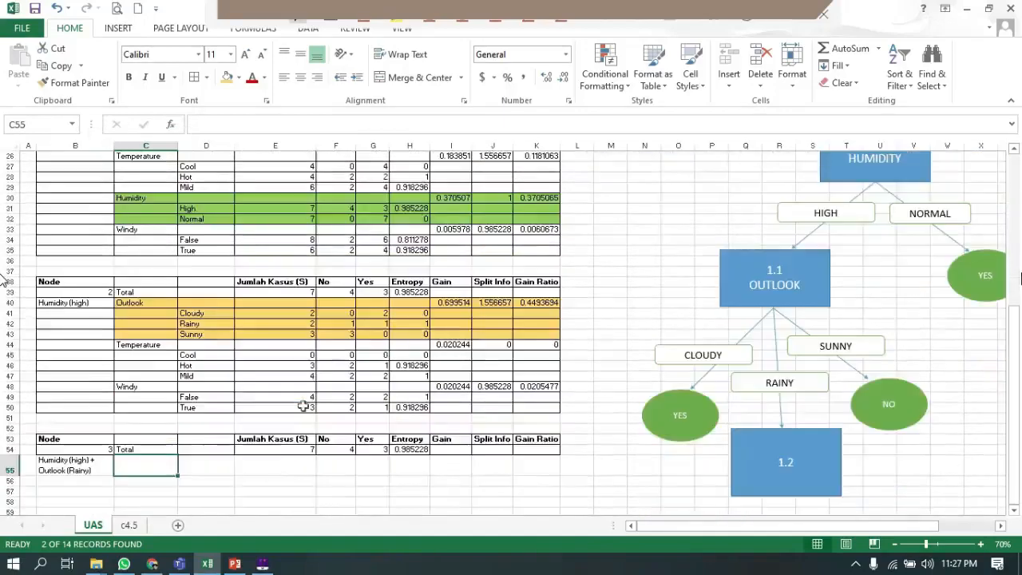
click(275, 449)
key(shift+Right)
key(shift+Right)
key(shift+Right)
key(Delete)
key(Left)
key(Left)
key(Left)
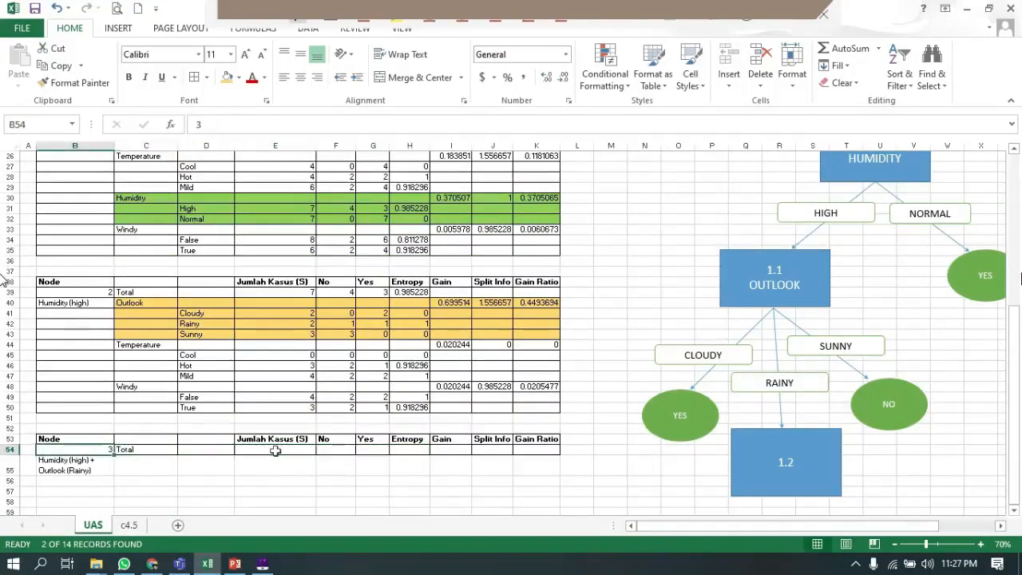
- Enter 2 as the Jumlah Kasus (S) of the node 3 Total row in E54, based on the filtered records
click(240, 462)
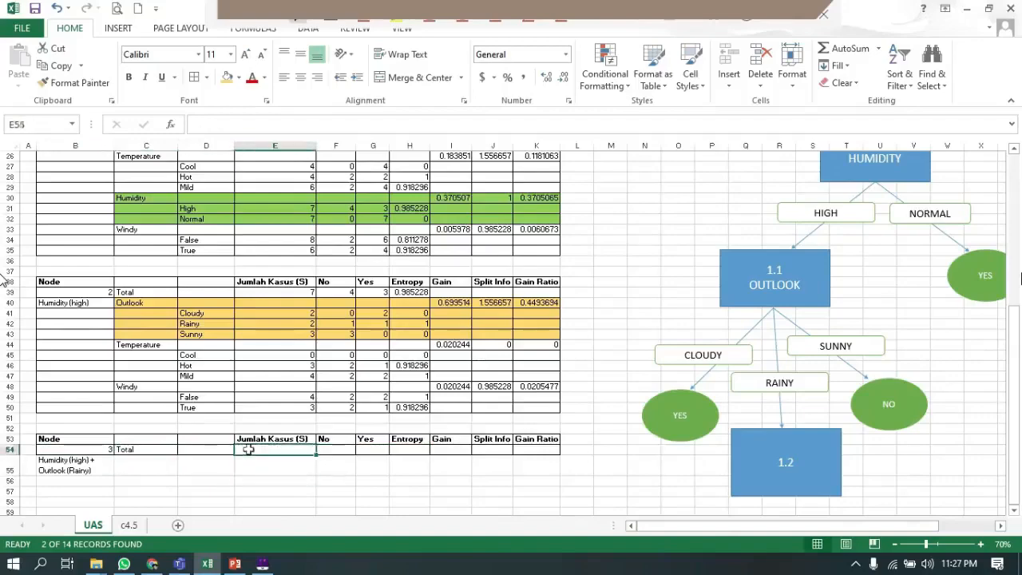
scroll(239, 399, up, 4)
scroll(208, 304, down, 2)
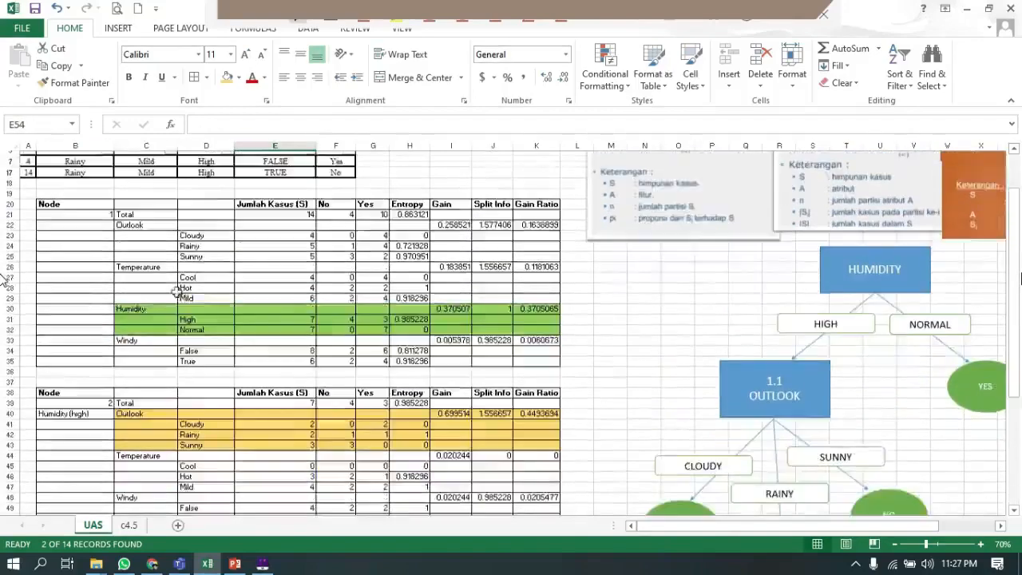
scroll(208, 305, down, 3)
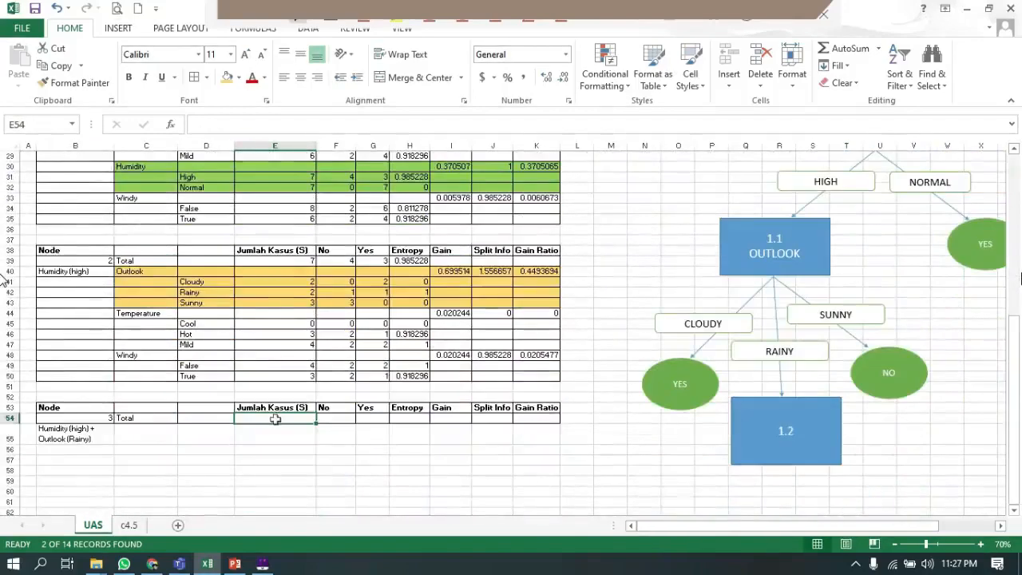
scroll(279, 416, up, 3)
scroll(284, 413, down, 2)
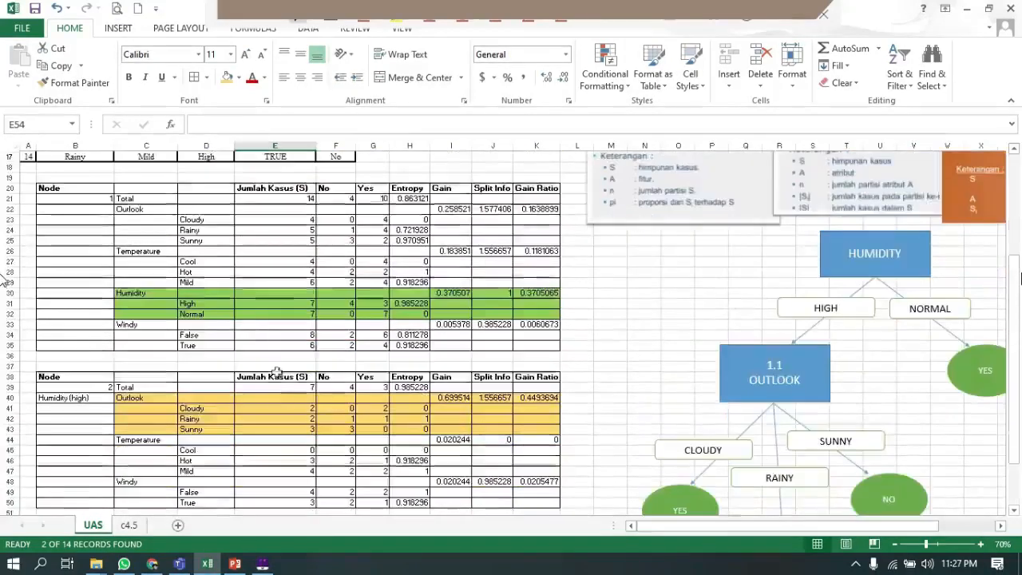
text(2)
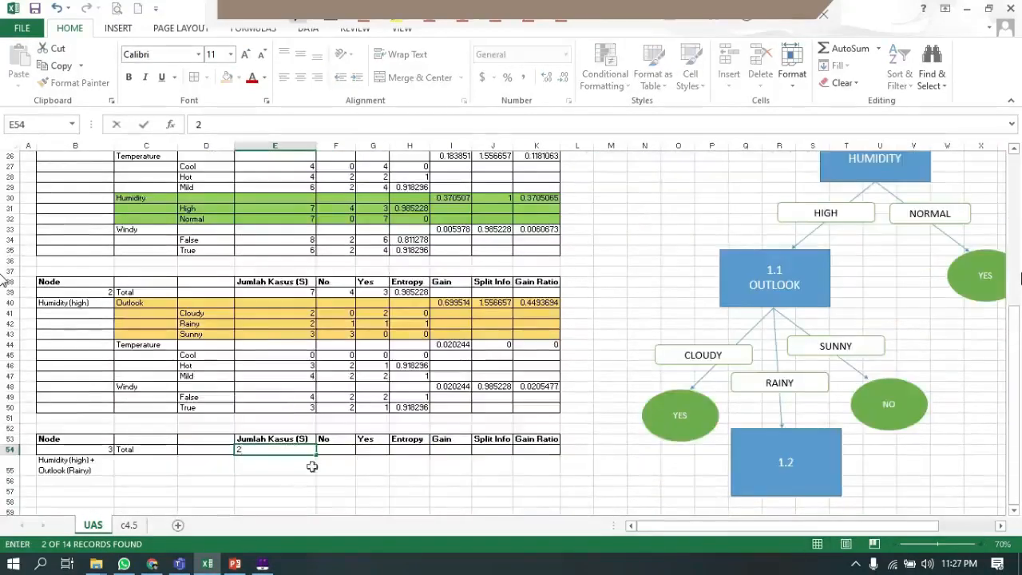
click(313, 467)
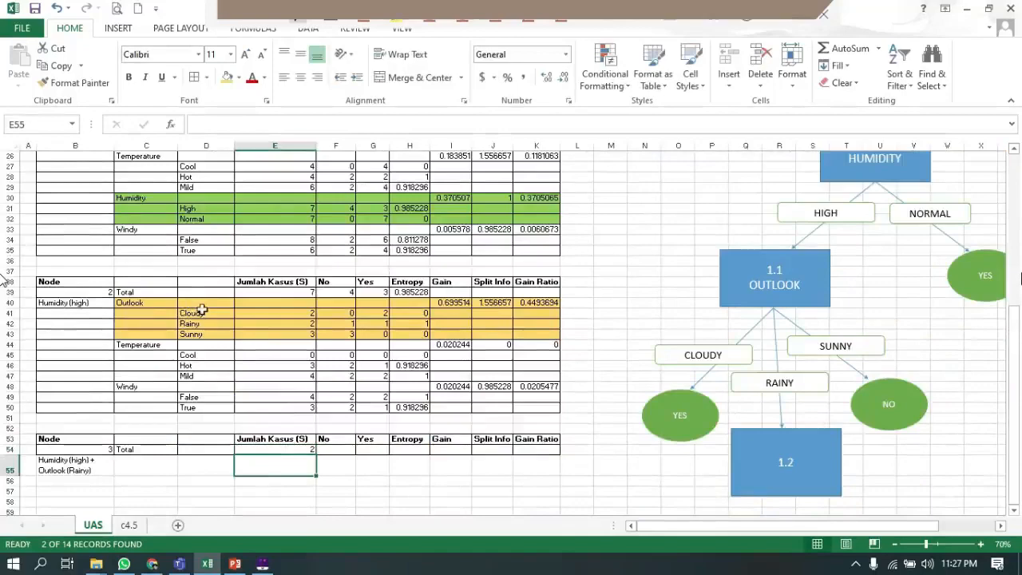
- Review the filtered Rainy records and the earlier node tables against the empty rows of the node 3 table
scroll(214, 306, up, 2)
scroll(214, 303, up, 1)
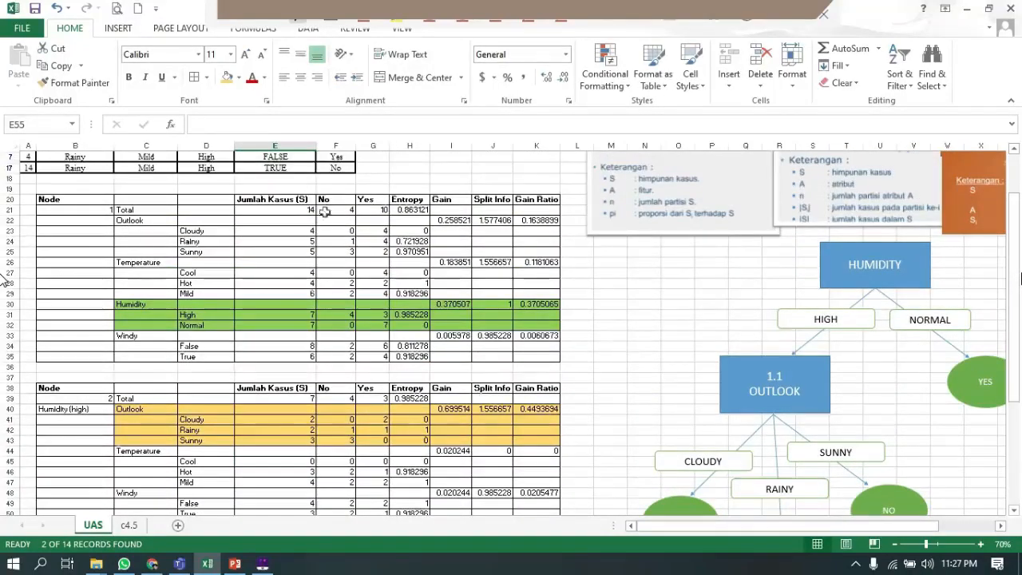
scroll(313, 201, up, 1)
scroll(317, 270, down, 1)
scroll(317, 272, up, 1)
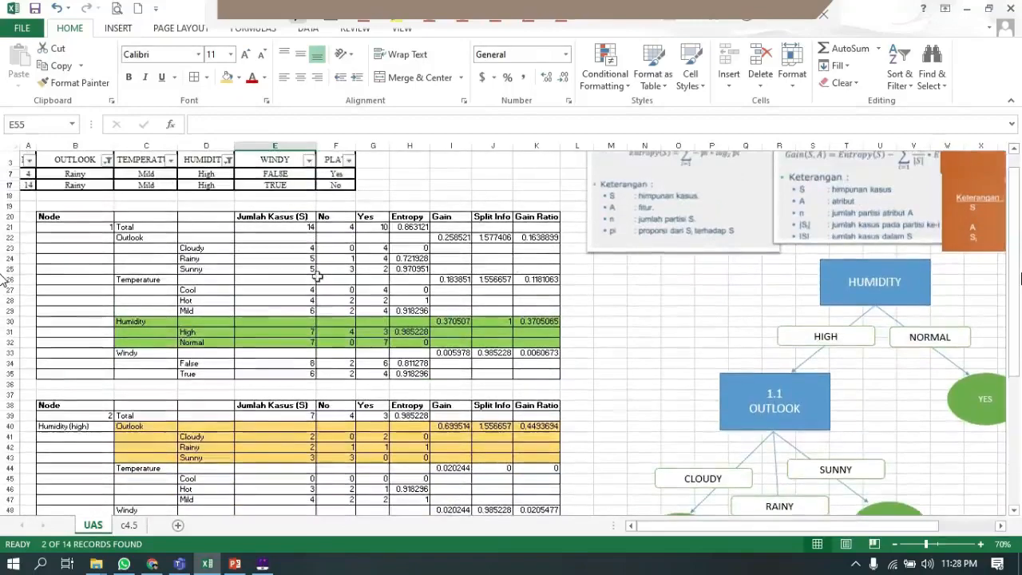
scroll(317, 276, down, 5)
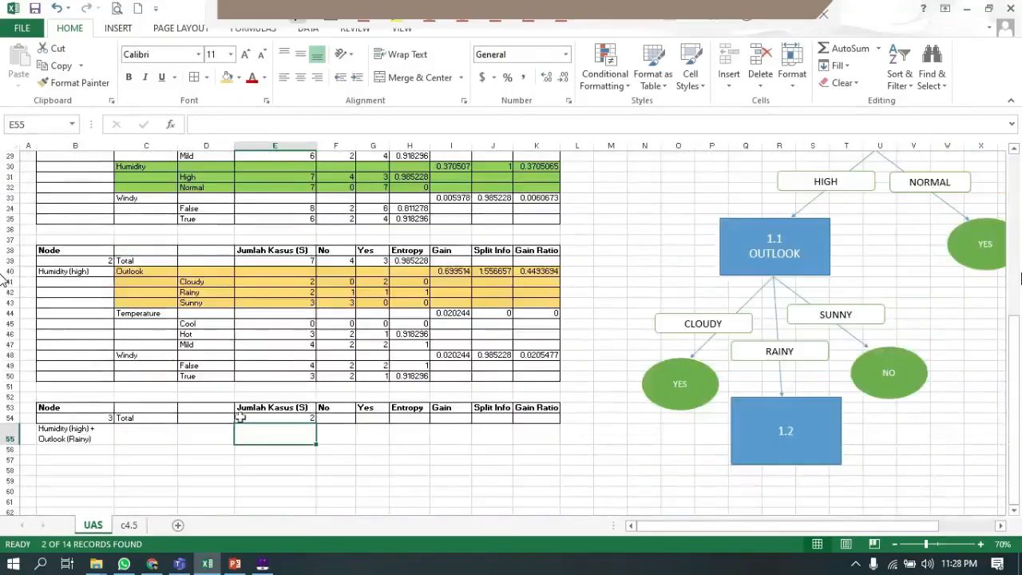
click(151, 440)
click(197, 451)
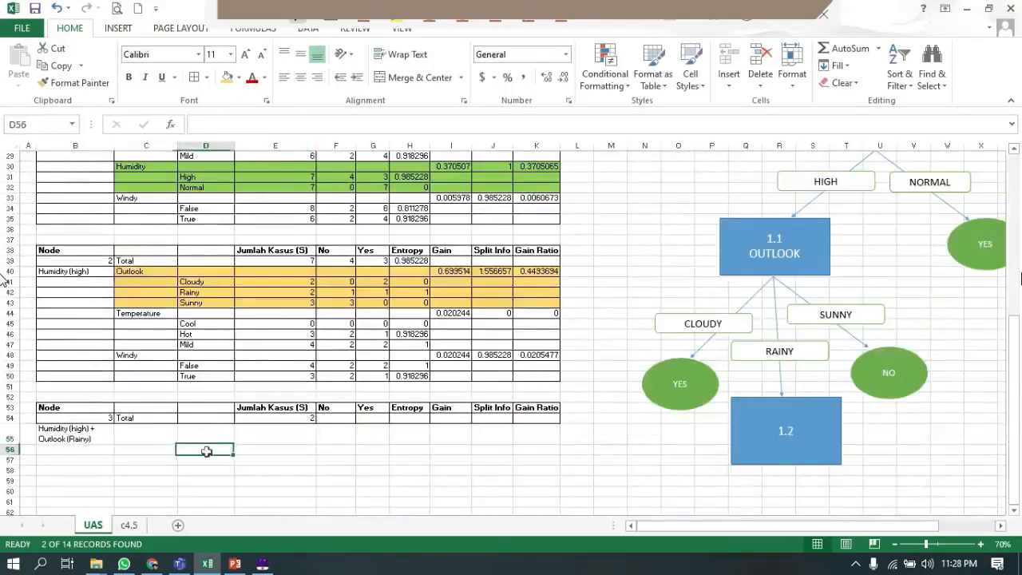
- Enter the attribute label Temperature in C55, beside the node 3 label
click(164, 431)
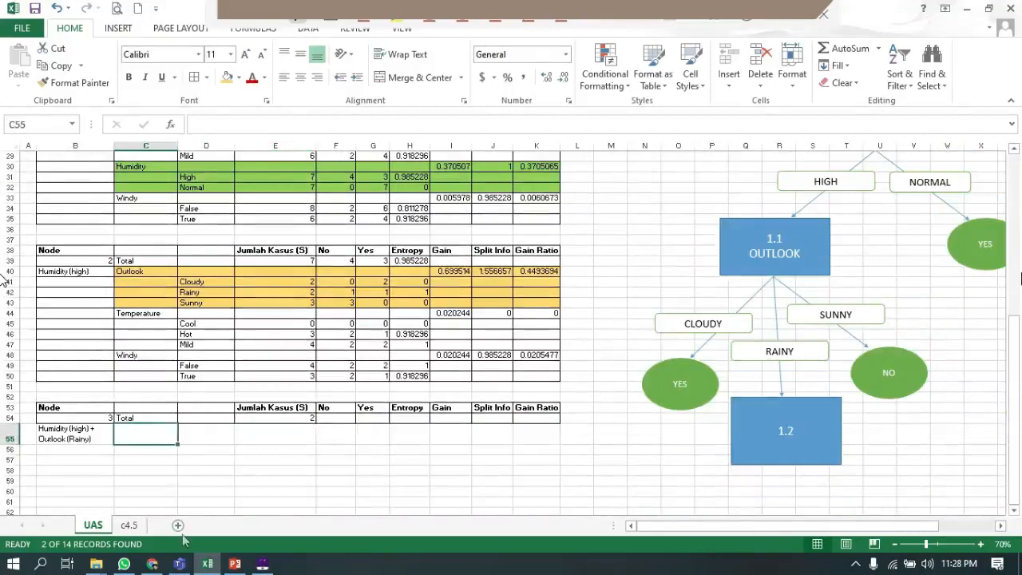
click(182, 460)
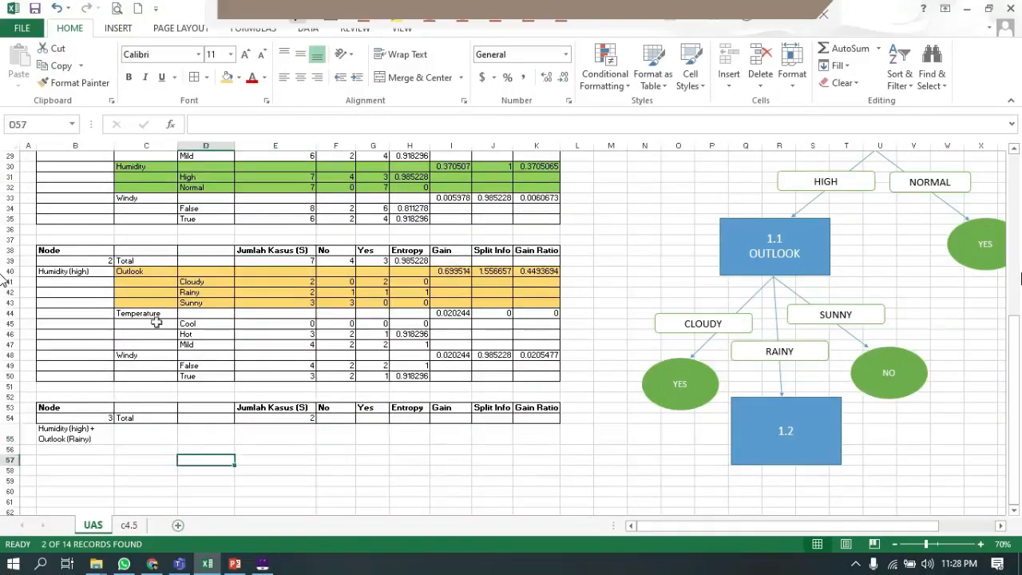
click(145, 451)
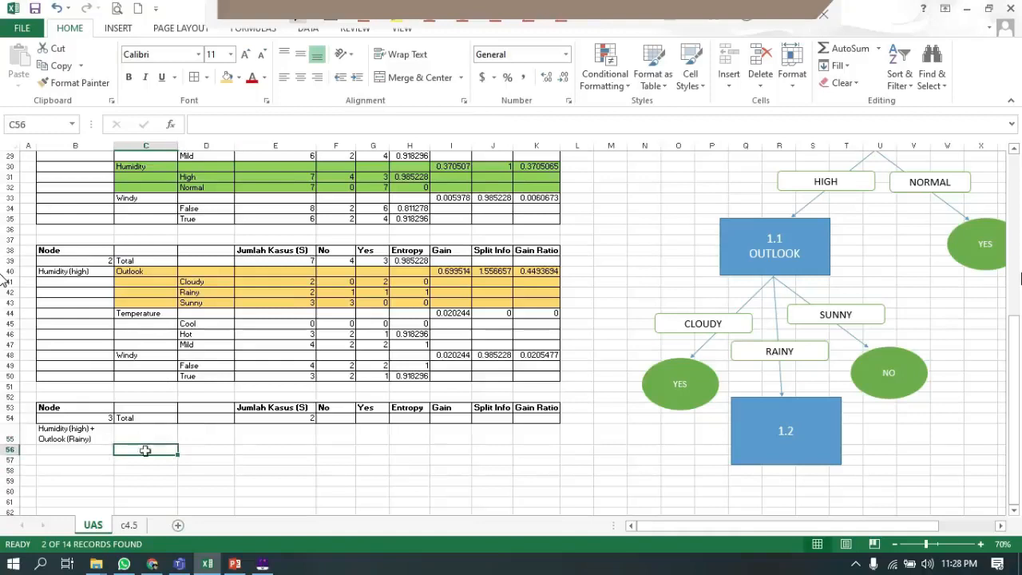
click(146, 439)
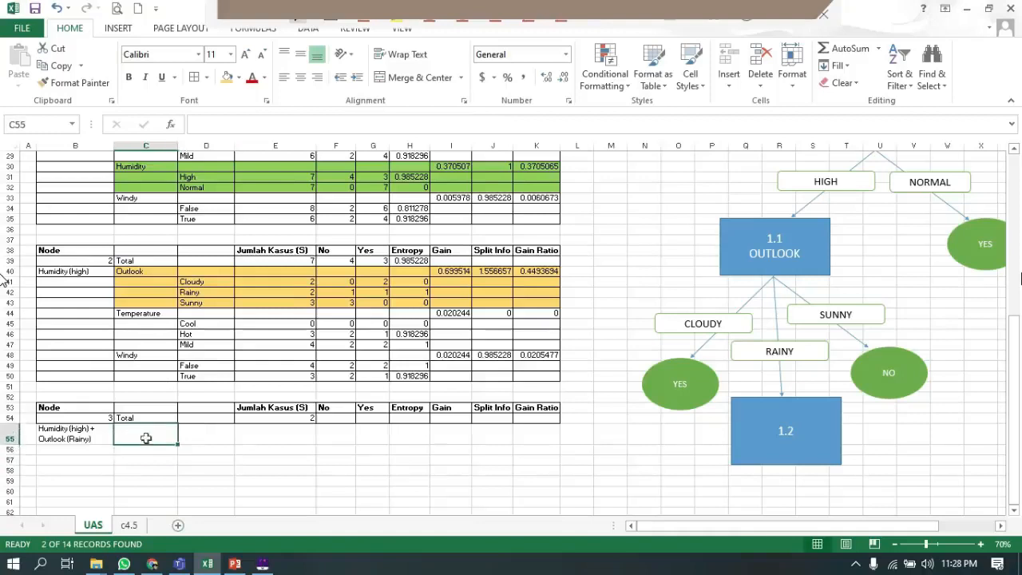
text(Total)
text(a)
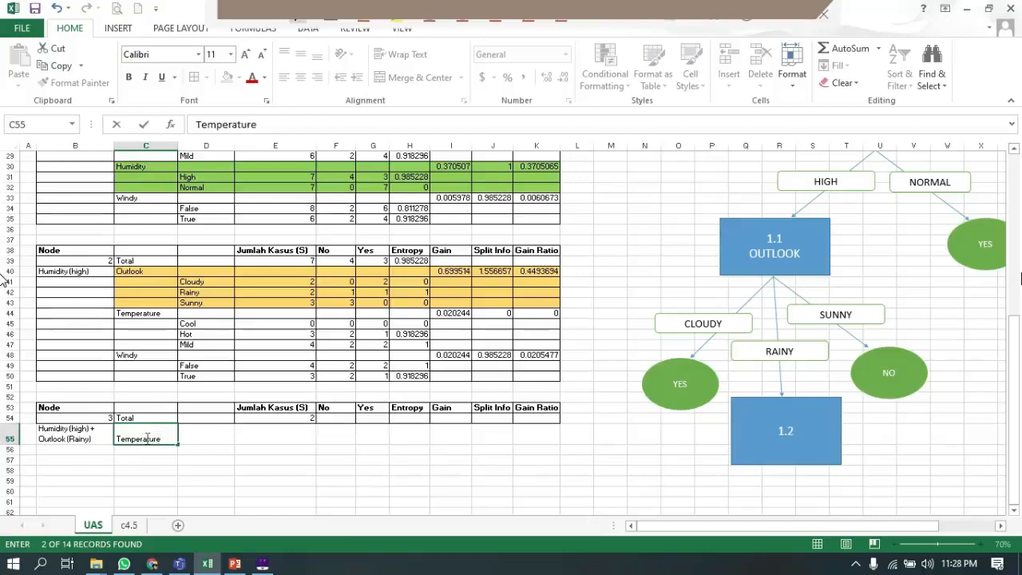
key(Tab)
key(Down)
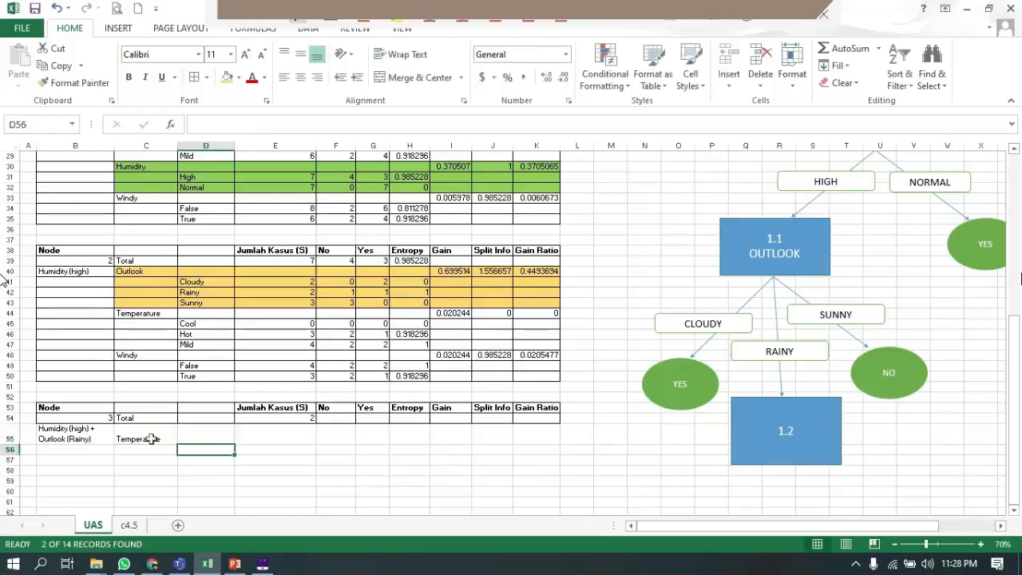
- Copy the Cool, Hot and Mild labels from the node 2 table into D56:D58 under Temperature
drag(204, 323, 210, 345)
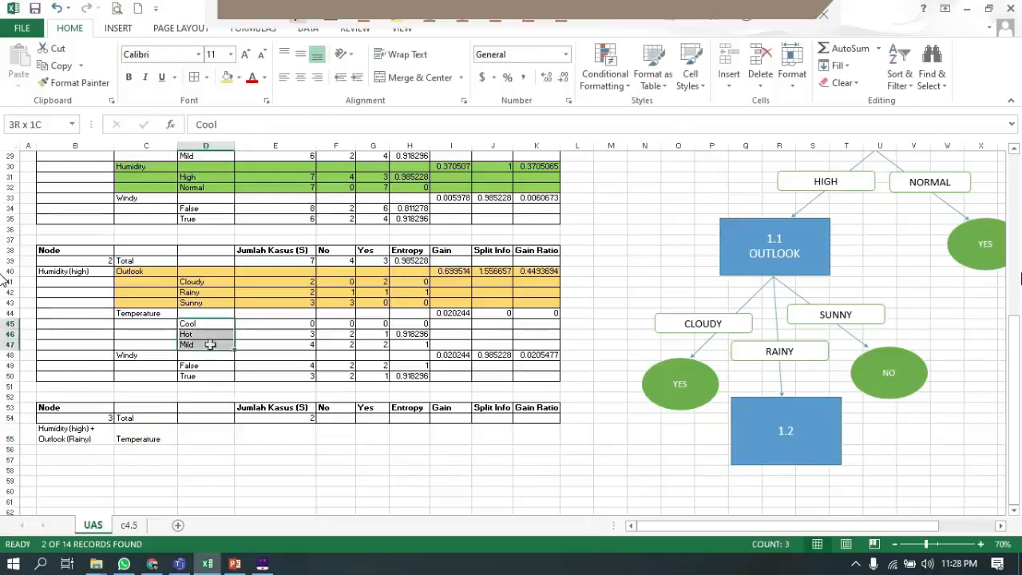
key(ctrl+c)
click(206, 397)
key(ctrl+v)
click(278, 462)
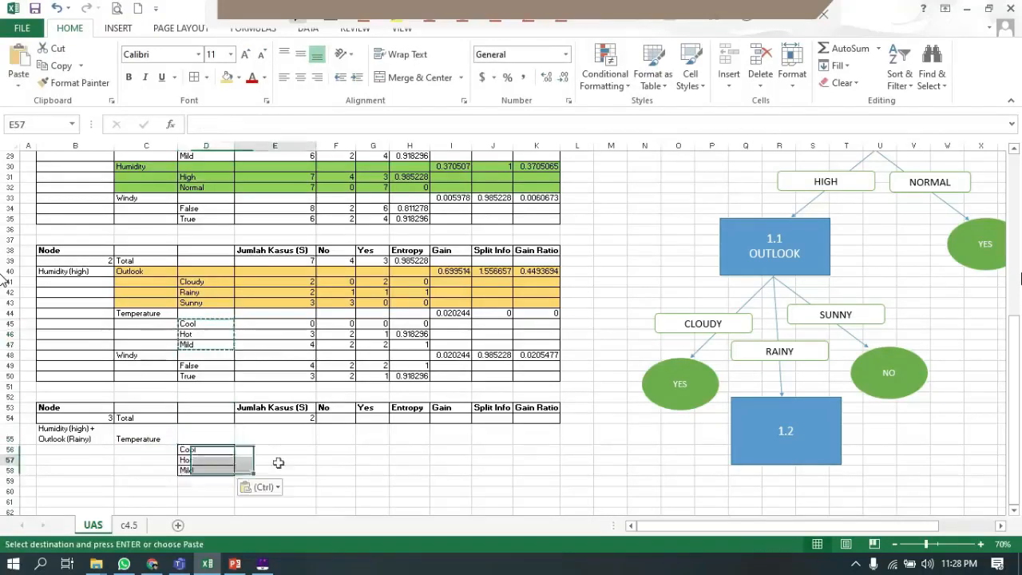
- Copy the Windy label with its False and True values from the node 2 table into C59:D61
drag(145, 355, 191, 377)
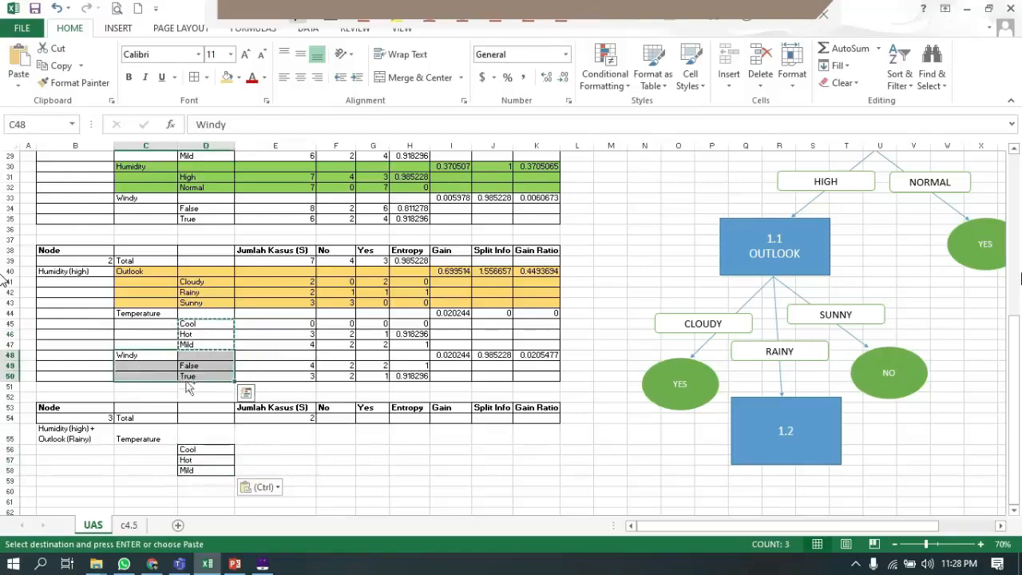
key(ctrl+c)
click(147, 479)
key(ctrl+v)
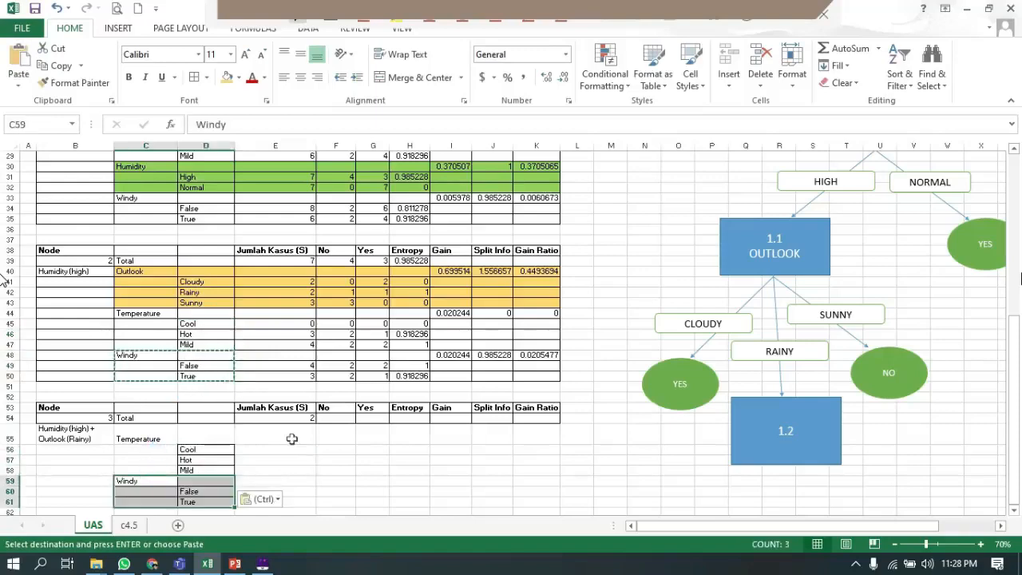
- Enter the node 3 Jumlah Kasus (S) from the filtered records in E56:E58: Cool 0, Hot 0 and Mild 2
click(294, 436)
click(298, 450)
scroll(196, 188, up, 5)
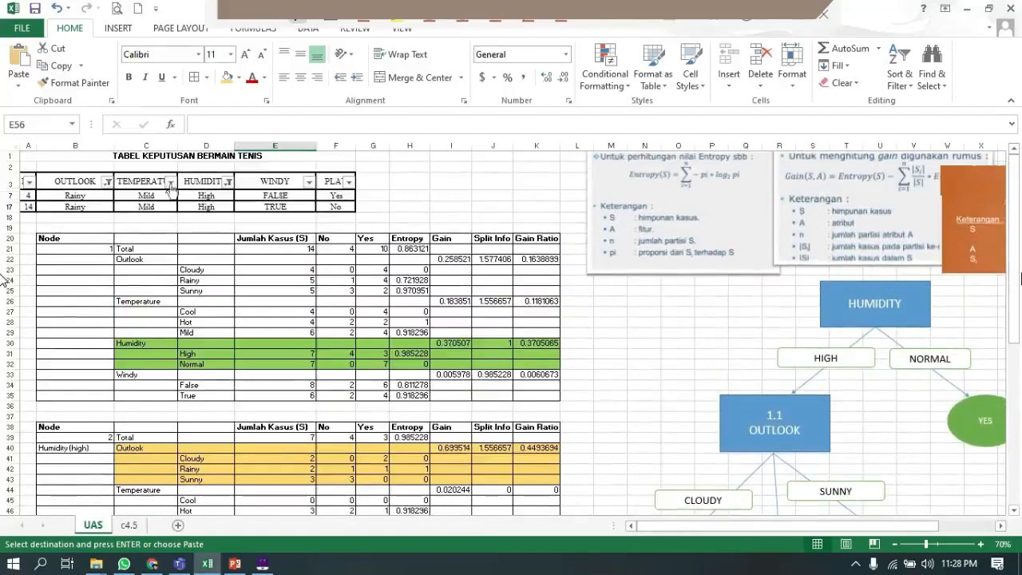
click(170, 184)
key(Escape)
scroll(255, 374, down, 9)
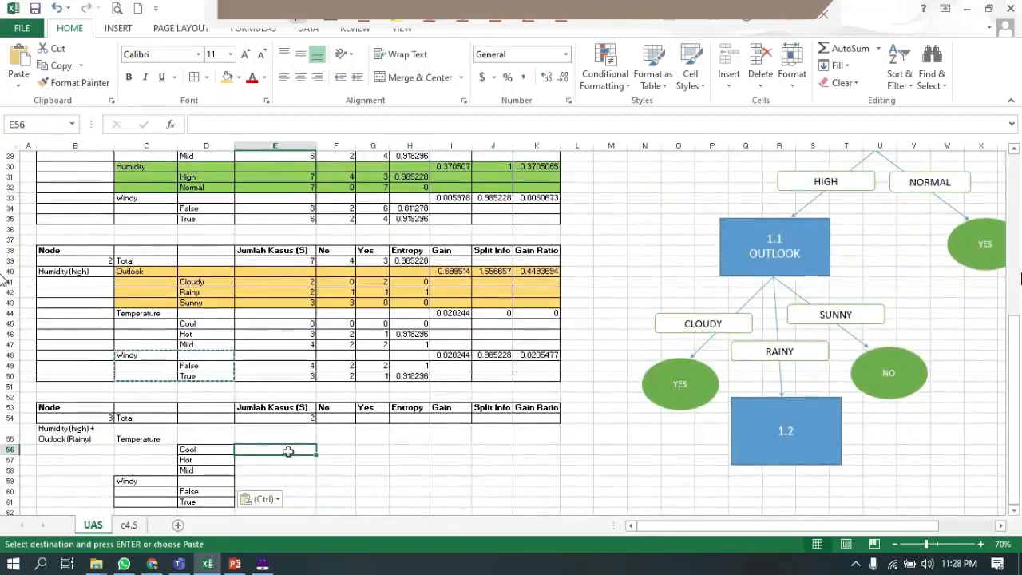
key(Escape)
text(0)
key(Return)
text(0)
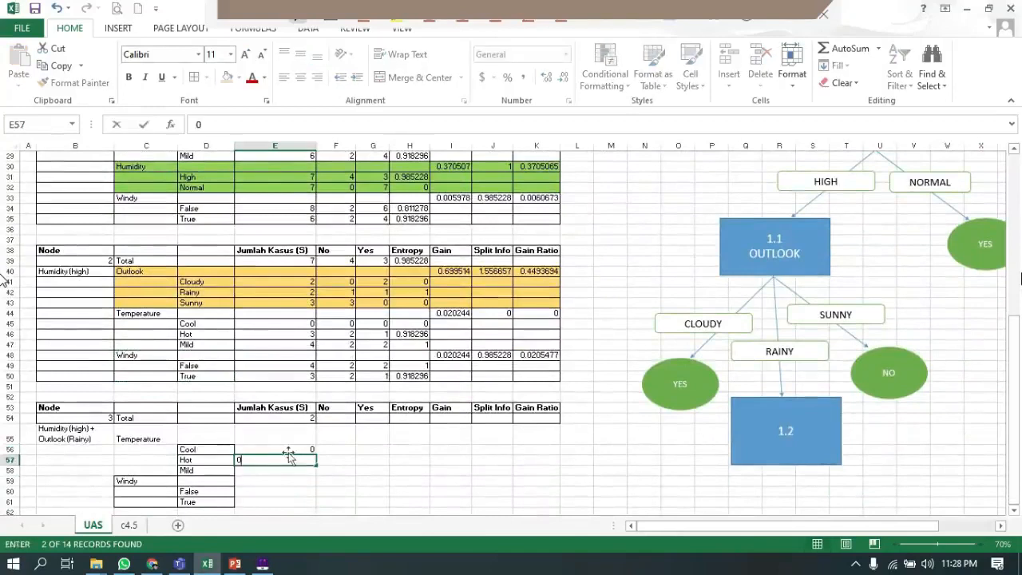
key(Return)
text(1)
key(Tab)
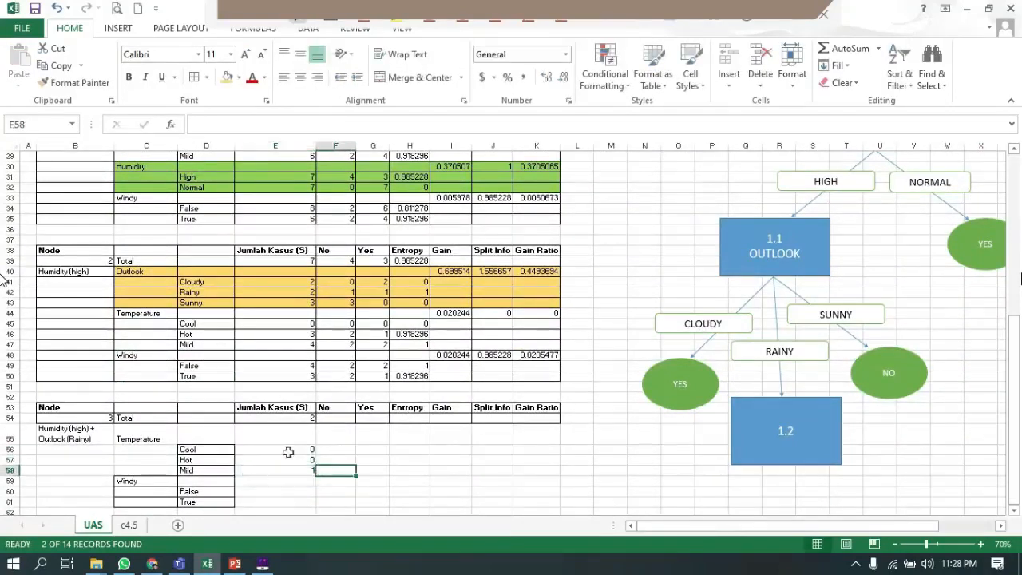
key(Left)
text(2)
key(Tab)
- Enter 1 as No and 1 as Yes for the node 3 Mild row, based on the filtered records
key(Up)
key(Up)
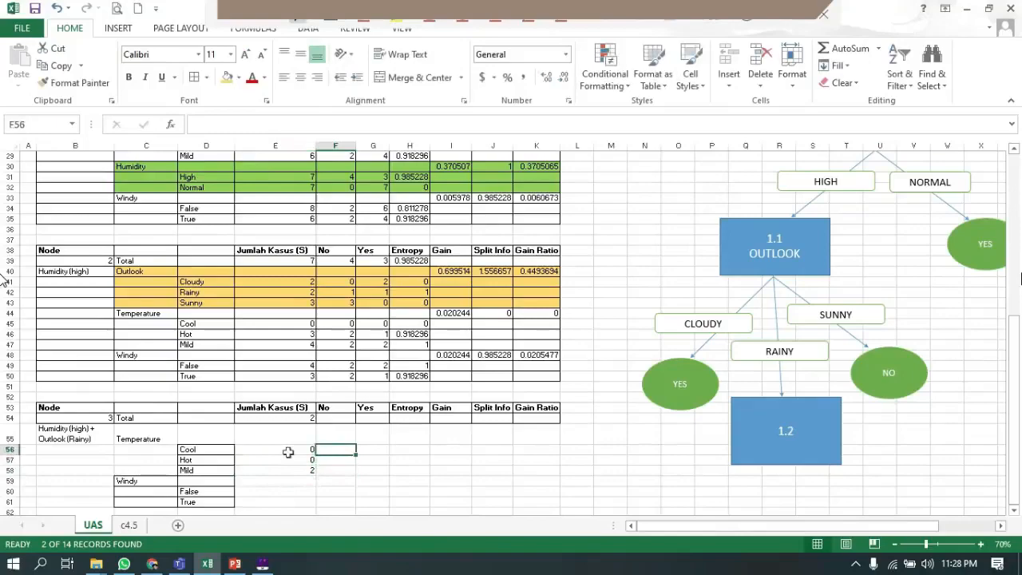
scroll(202, 461, up, 8)
scroll(269, 424, down, 8)
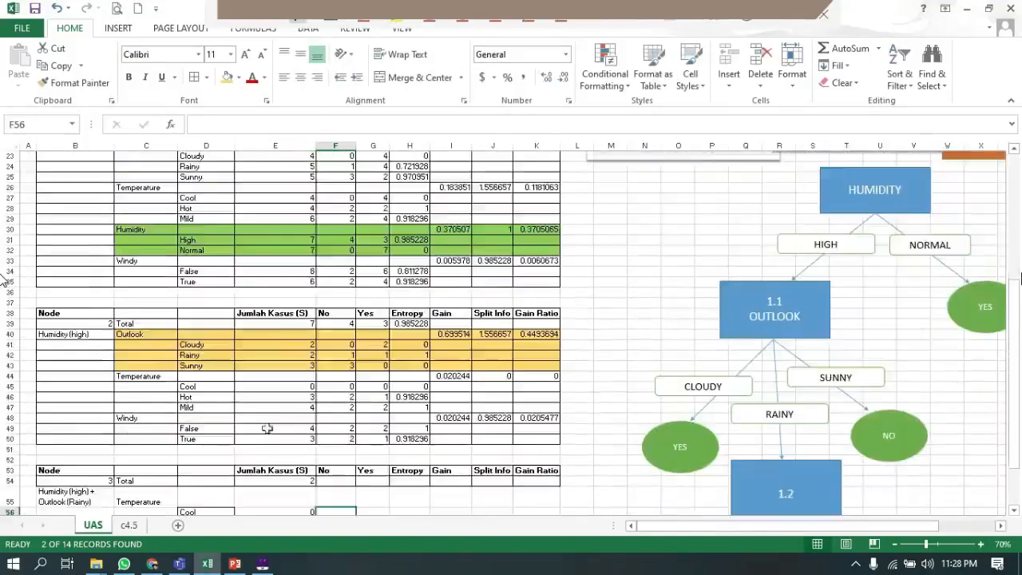
key(Down)
key(Down)
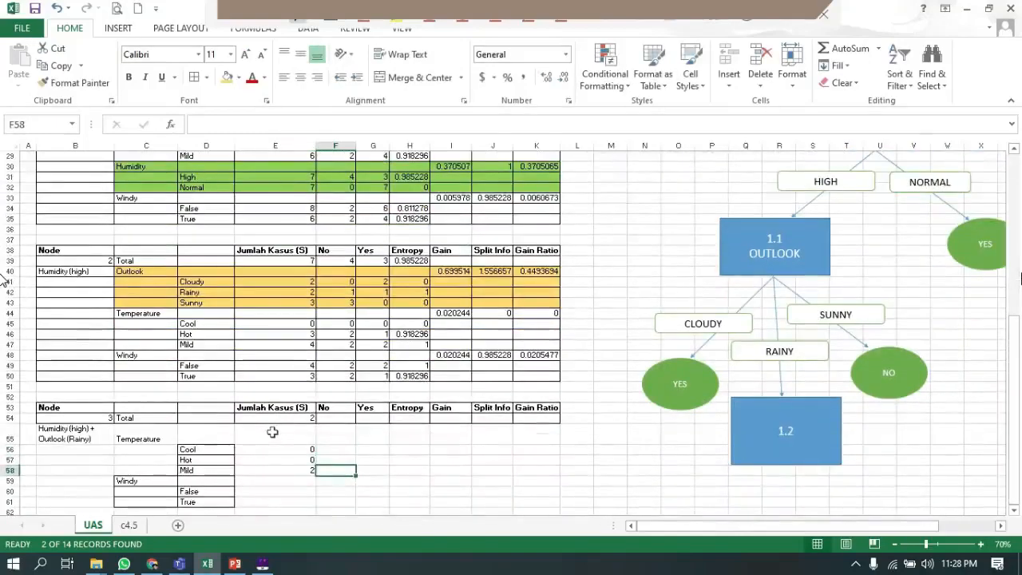
text(1)
key(Tab)
text(1)
key(Tab)
- Enter 0 as both No and Yes for the node 3 Cool and Hot rows in F56:G57
key(Up)
key(Up)
key(Left)
key(Left)
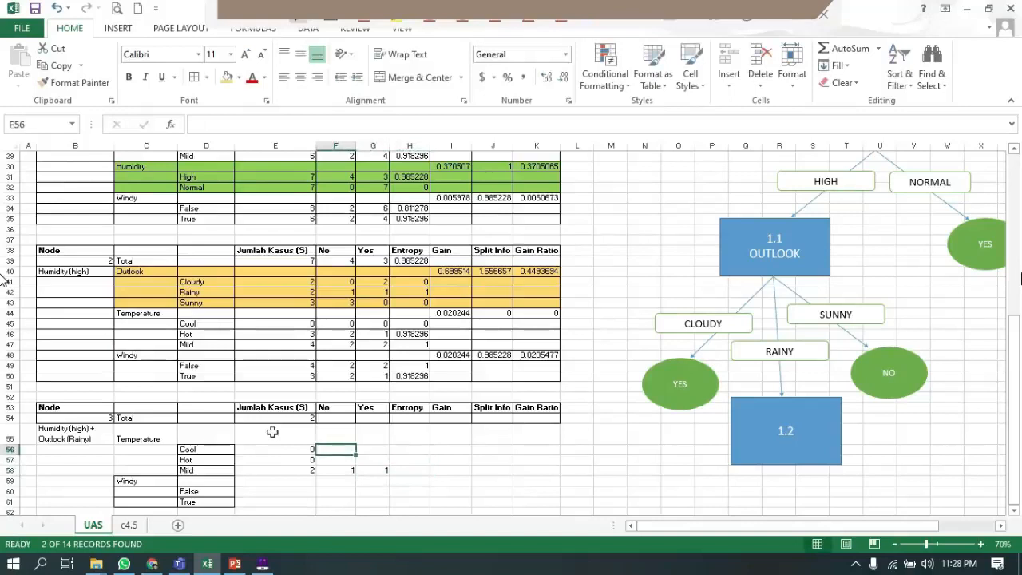
text(0)
key(Return)
text(0)
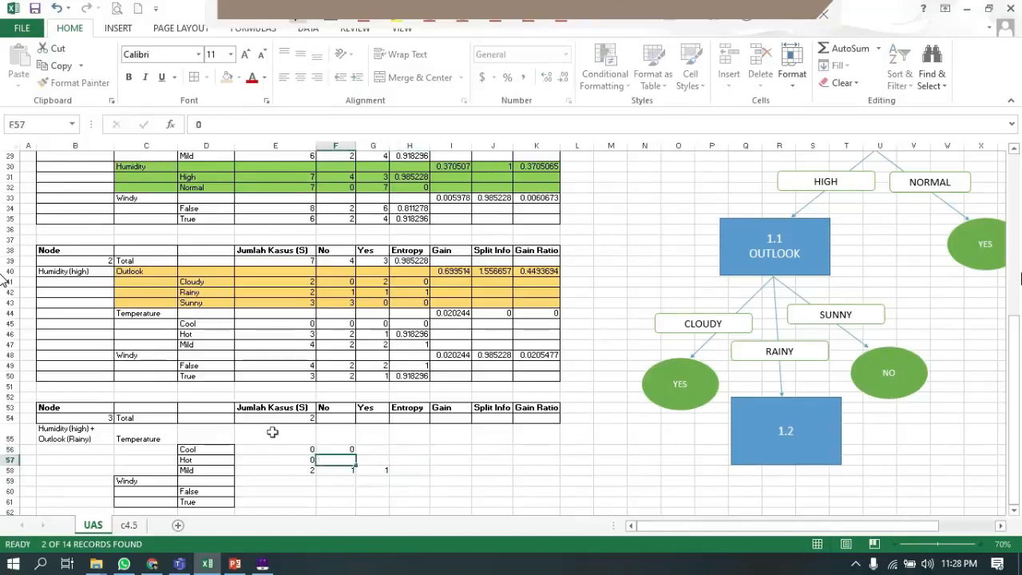
key(Tab)
text(0)
key(Tab)
key(Up)
key(Left)
text(0)
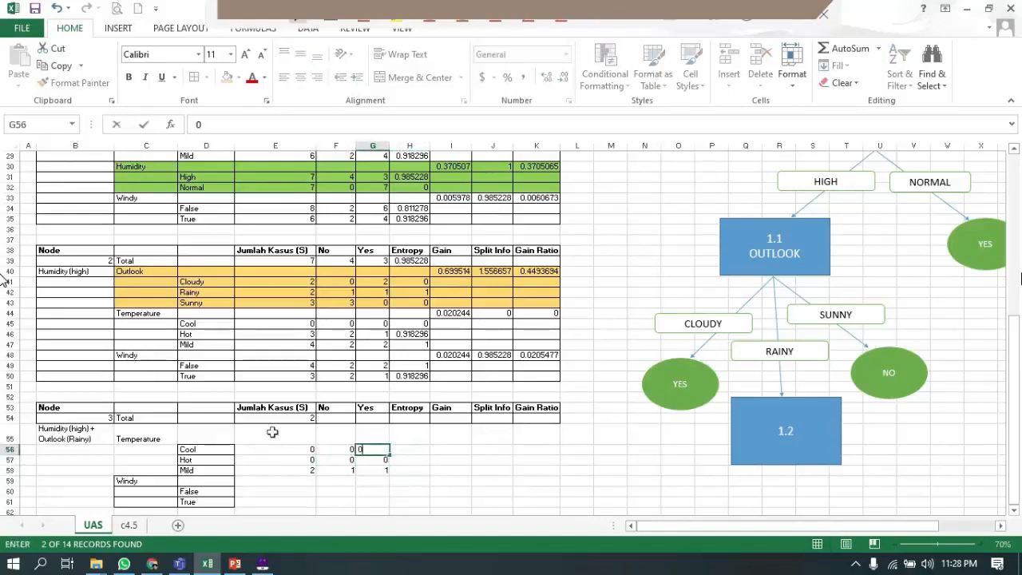
click(402, 490)
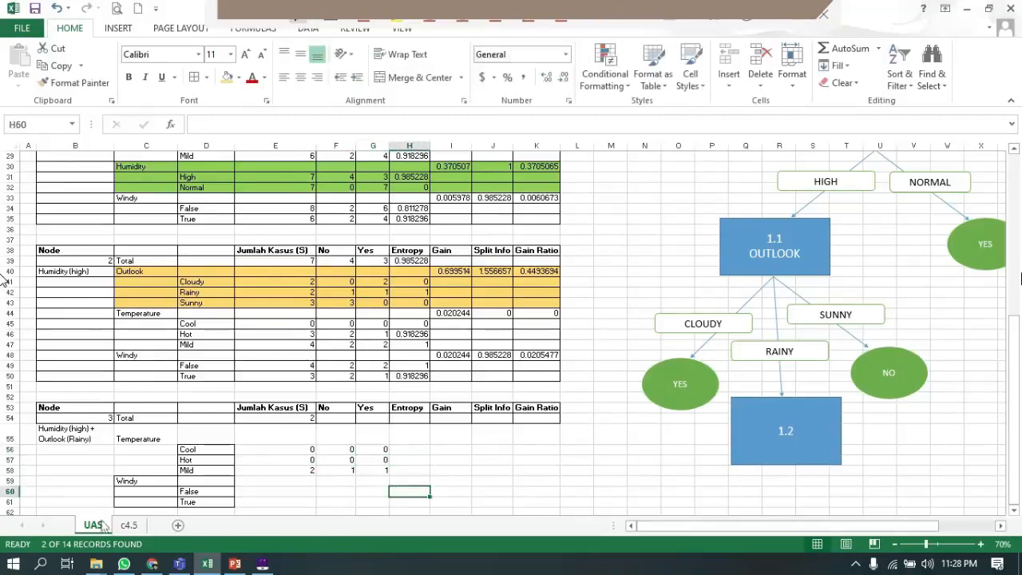
click(128, 525)
scroll(223, 442, down, 3)
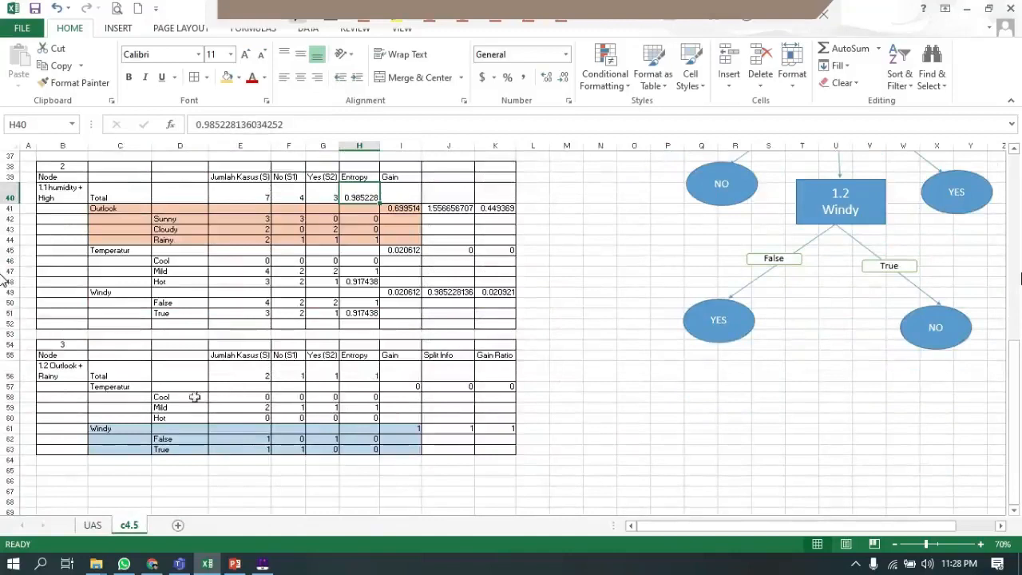
drag(128, 378, 479, 448)
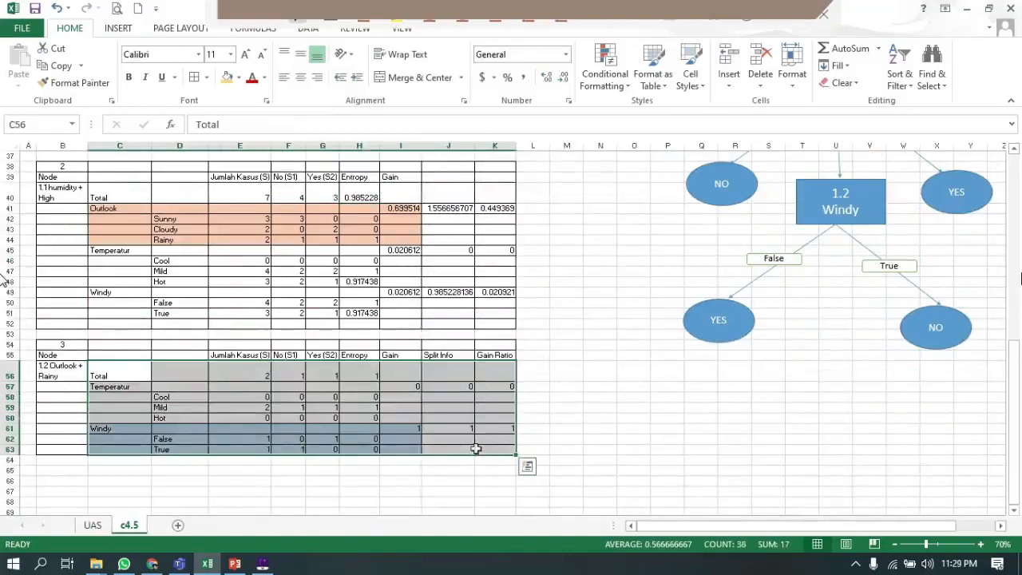
key(ctrl+c)
click(93, 525)
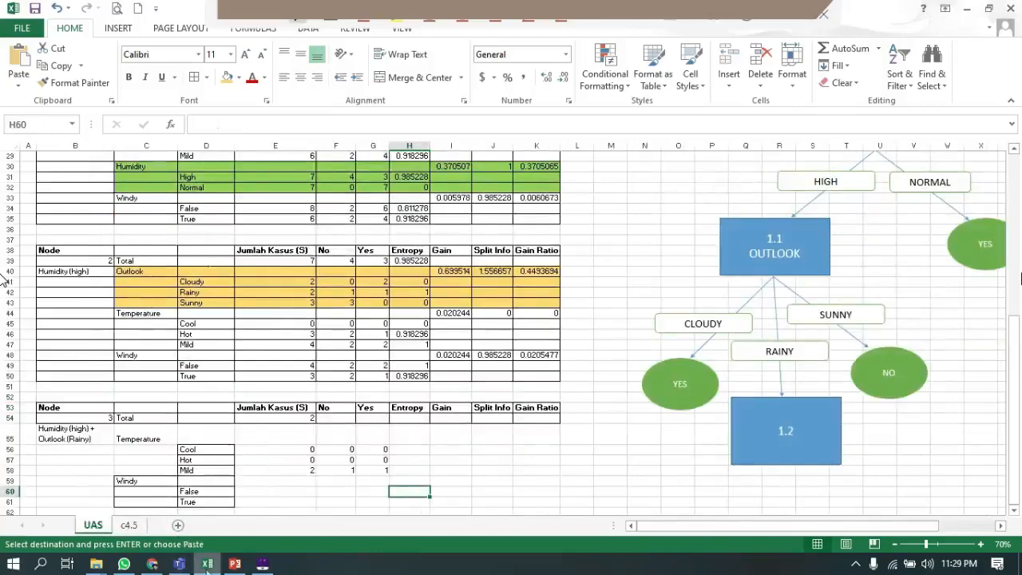
- Try to paste the c4.5 sheet's node 3 Entropy to Gain Ratio block, H56:K63, as values at H56 of the UAS sheet, and remove it
click(129, 525)
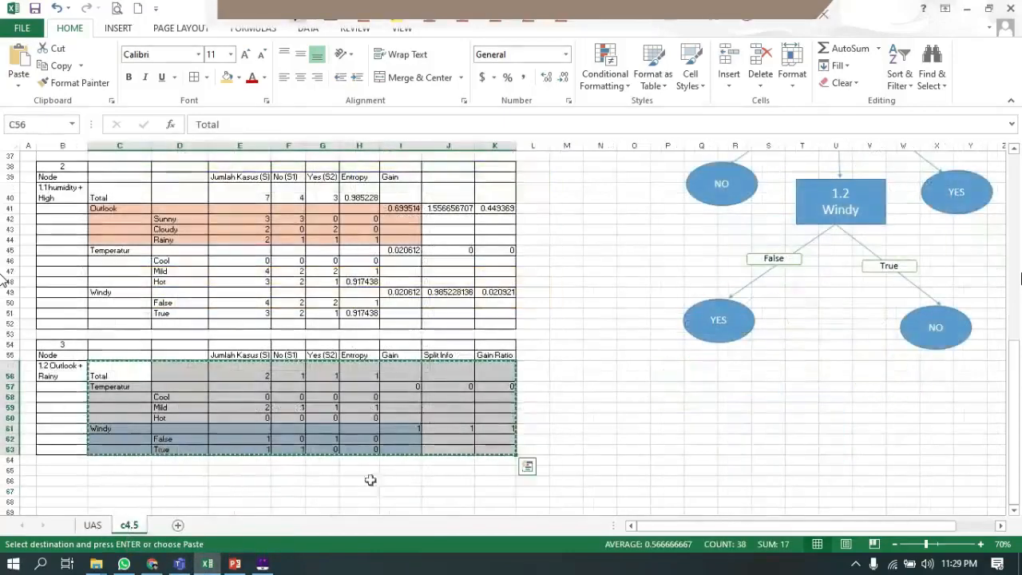
drag(357, 375, 499, 445)
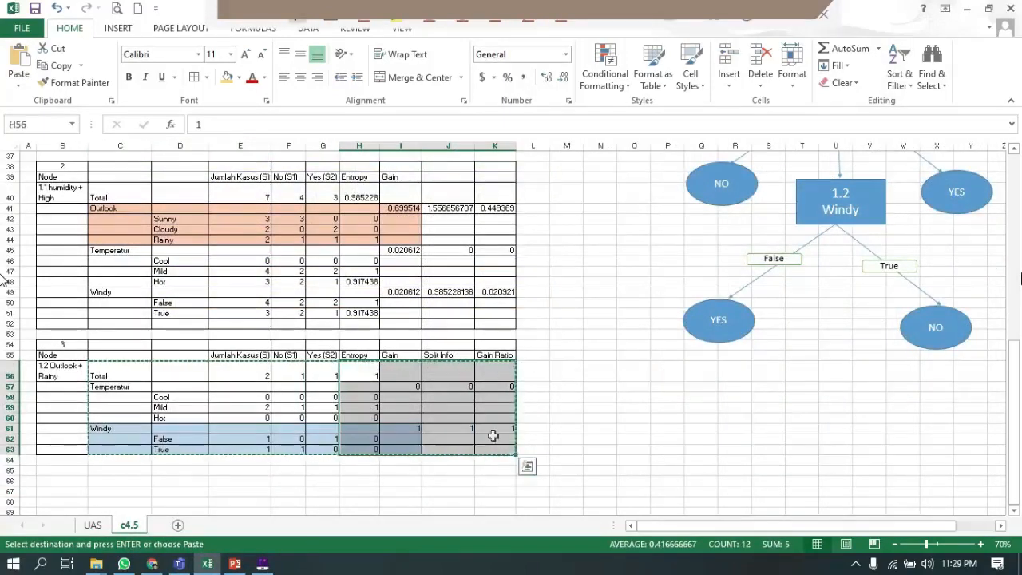
key(ctrl+c)
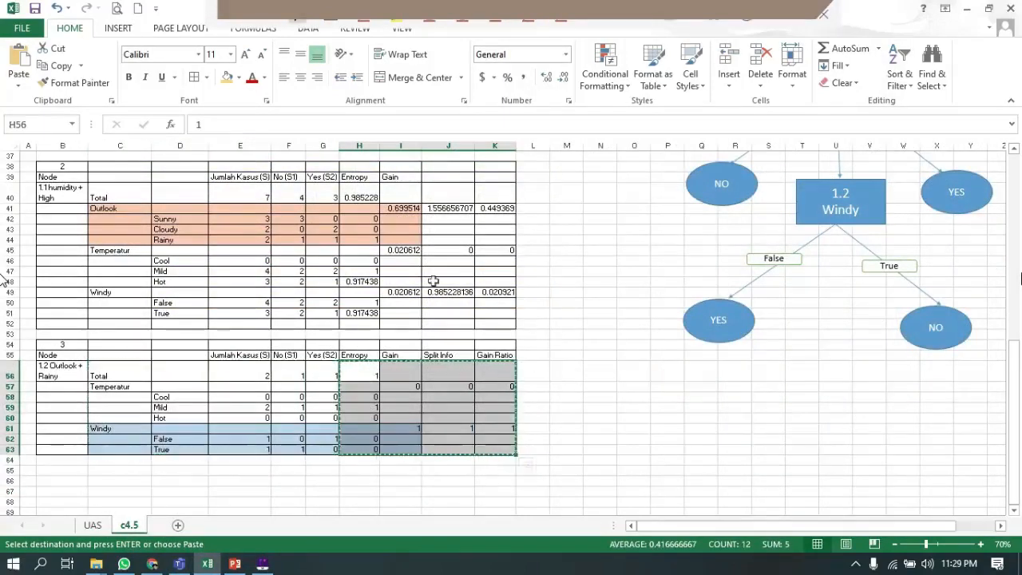
click(103, 527)
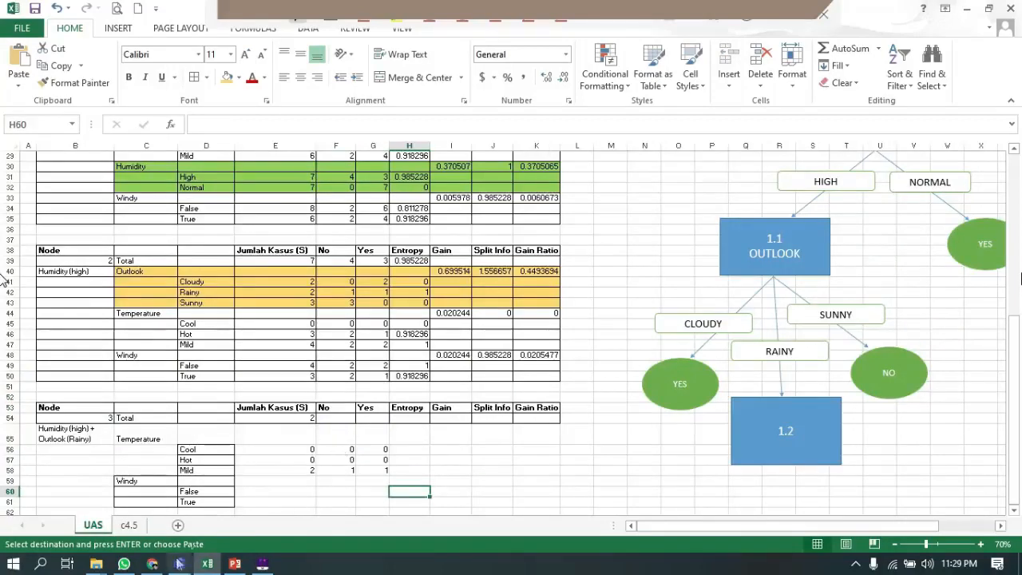
click(128, 525)
click(103, 525)
click(409, 451)
right_click(404, 452)
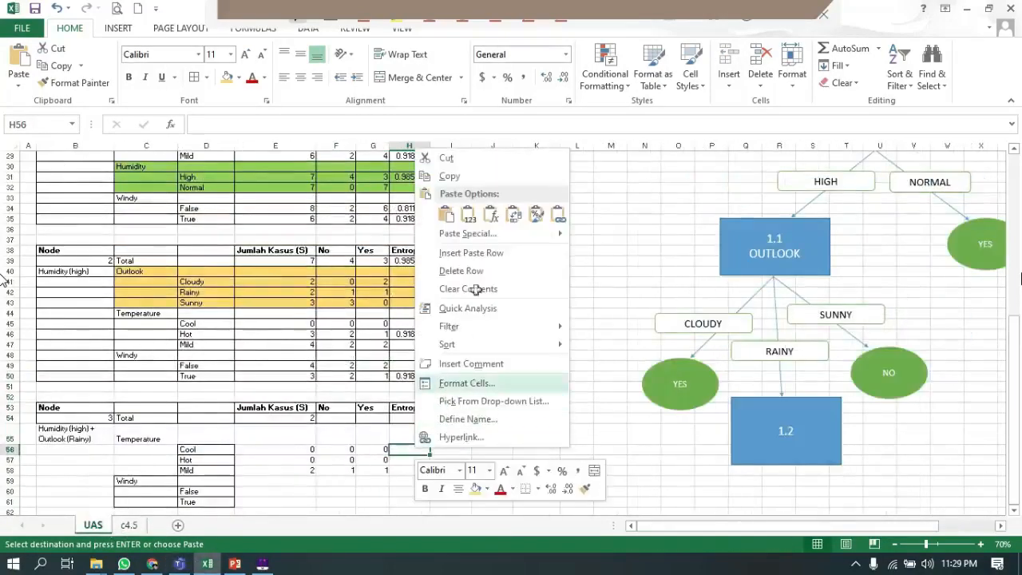
click(468, 214)
scroll(383, 444, down, 1)
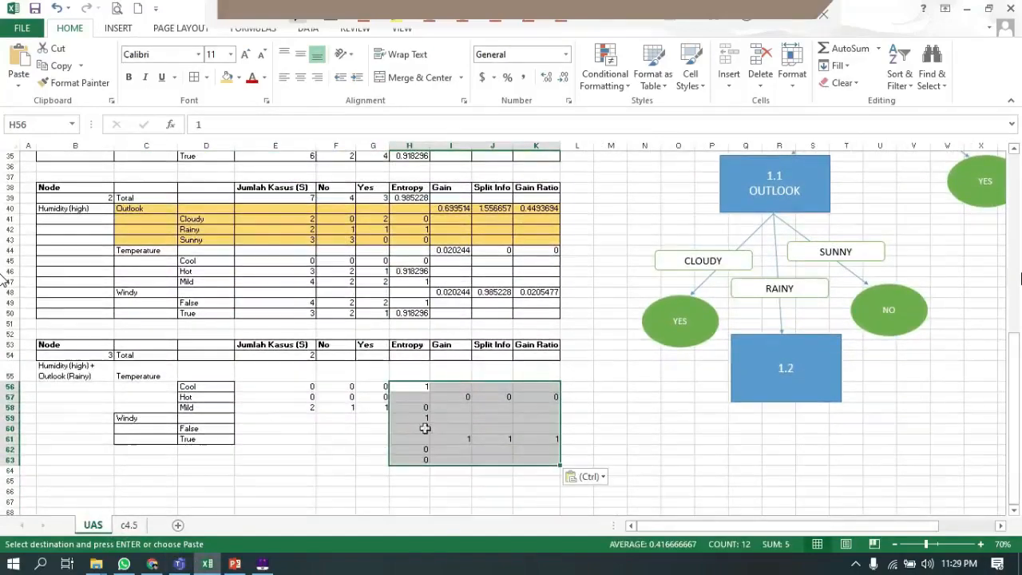
key(Delete)
- Copy the node 3 Windy False and True counts, E62:G63, from the c4.5 sheet and select E60 on the UAS sheet
click(142, 523)
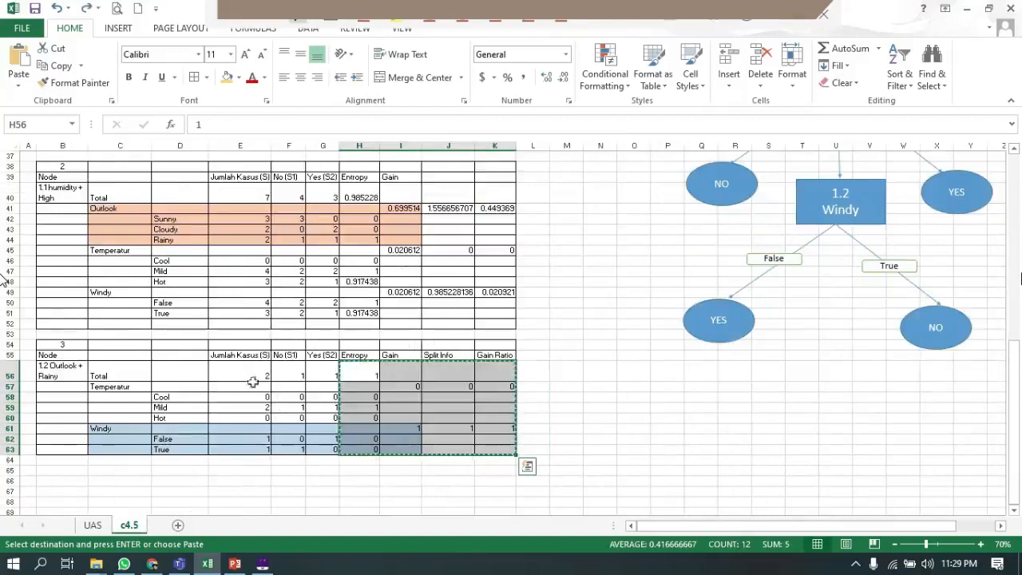
click(267, 408)
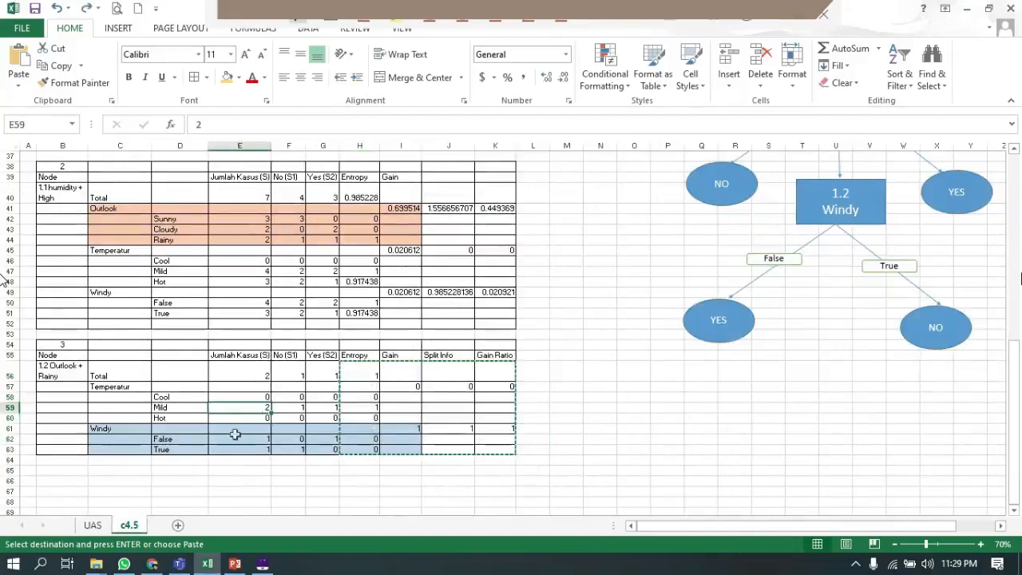
drag(236, 439, 357, 445)
click(312, 448)
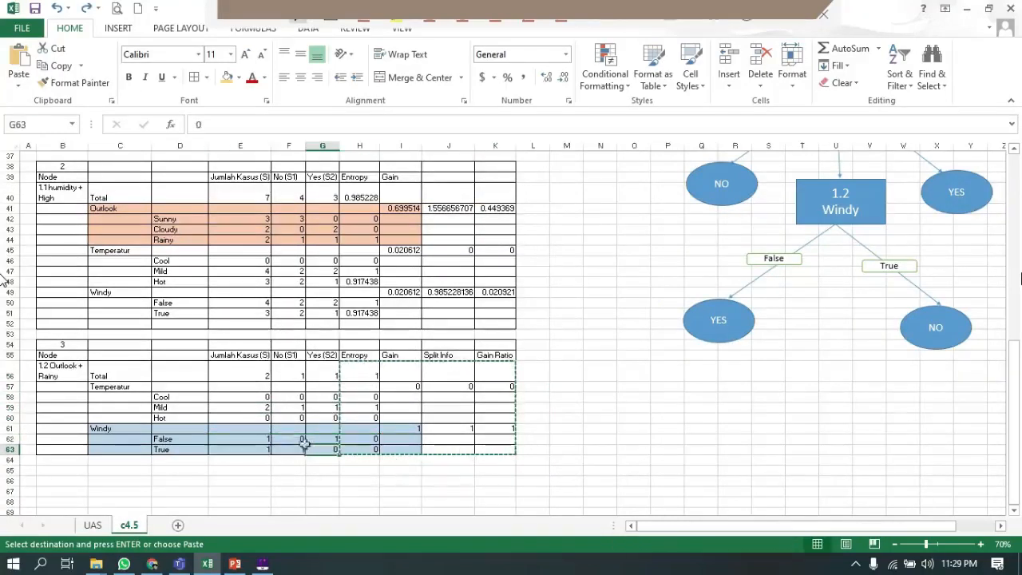
drag(254, 439, 313, 454)
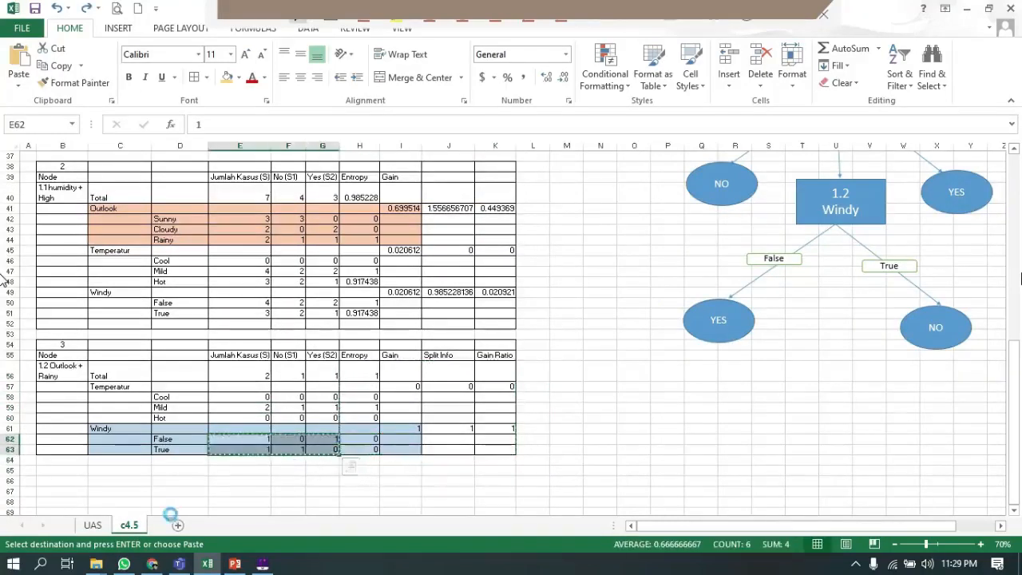
click(92, 525)
click(287, 428)
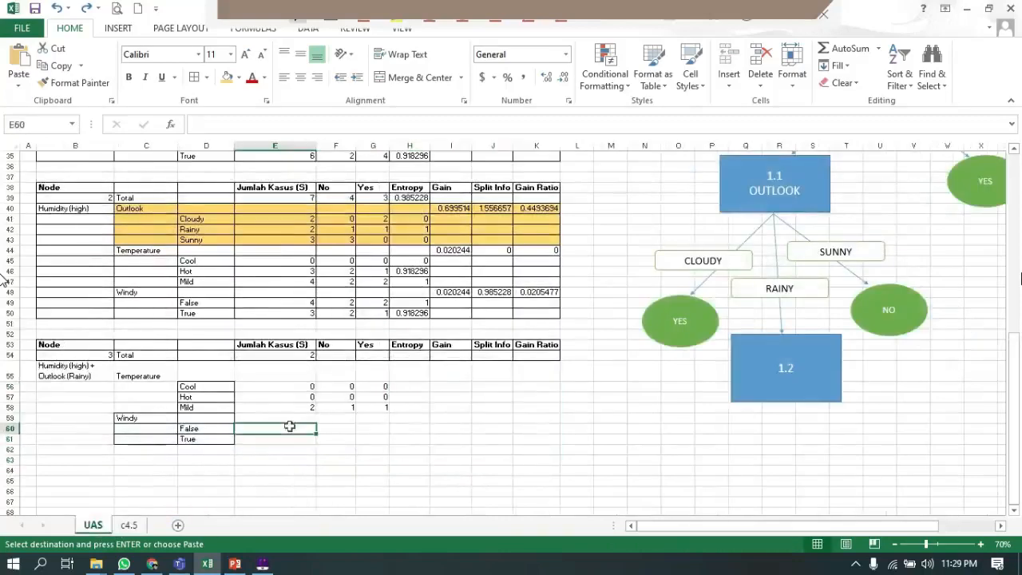
- Try pasting the Windy counts with their source formatting at E60, and undo the paste
key(ctrl+v)
click(449, 419)
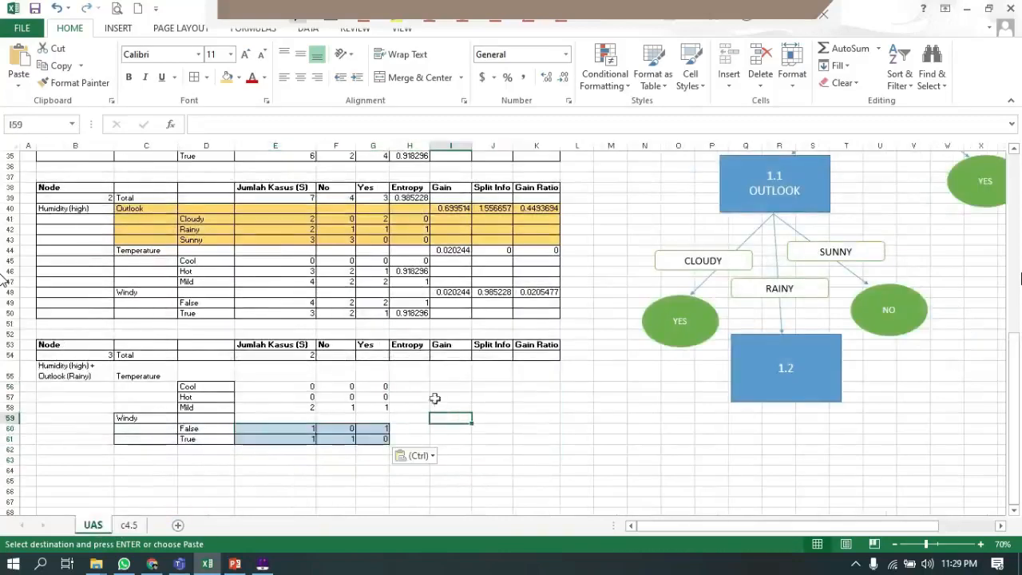
key(ctrl+z)
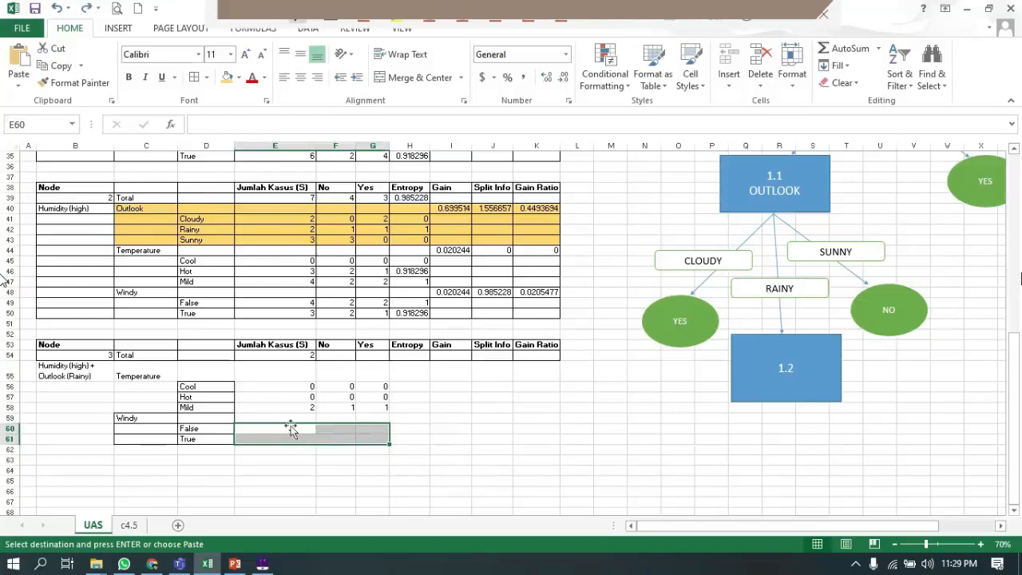
- Paste the copied Windy False and True counts into E60:G61 as values only
right_click(297, 430)
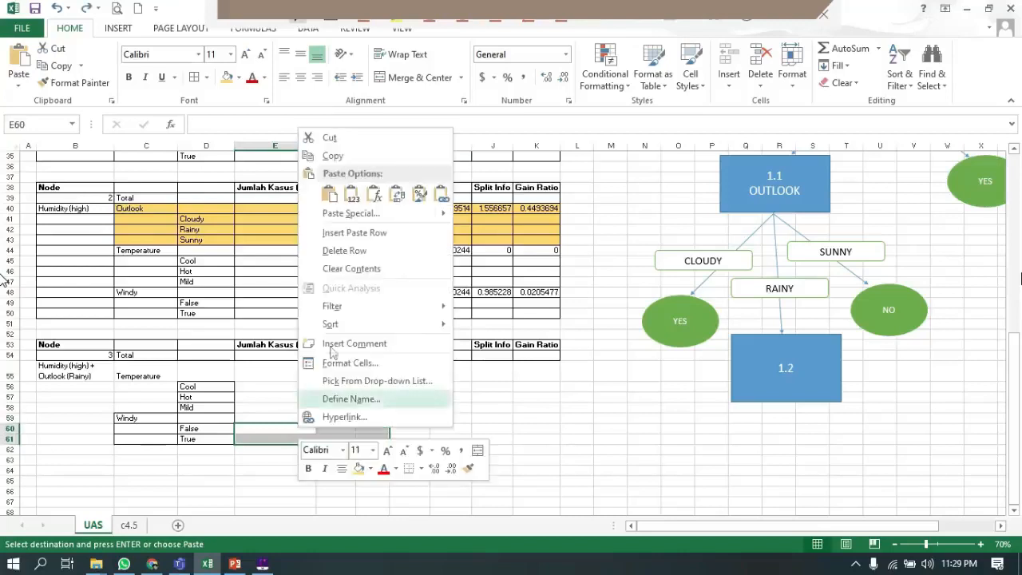
click(351, 192)
click(449, 374)
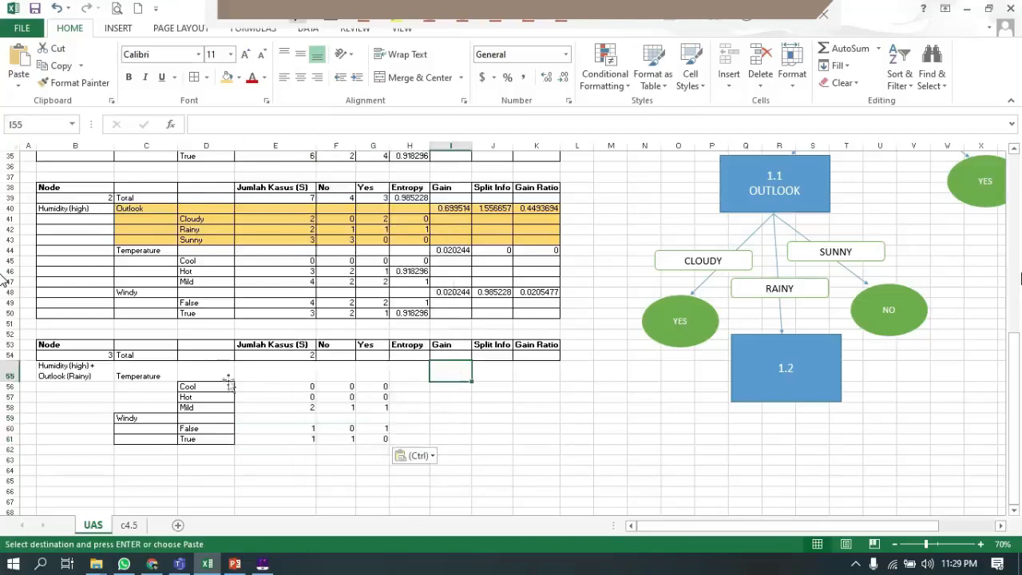
- Add all borders to the node 3 table body, B55:K61
drag(74, 366, 551, 442)
click(194, 80)
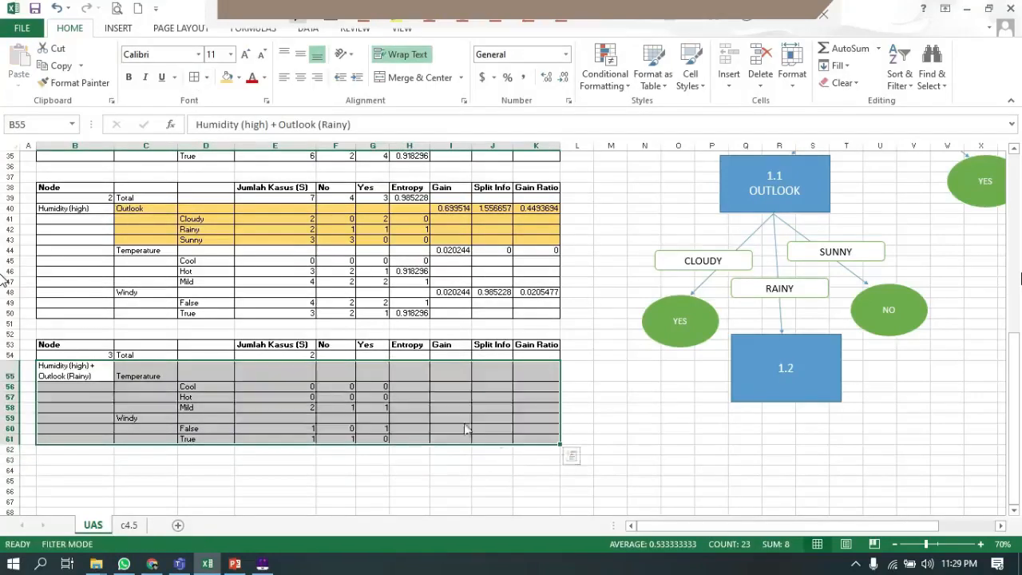
click(485, 438)
scroll(479, 439, up, 3)
scroll(320, 415, down, 3)
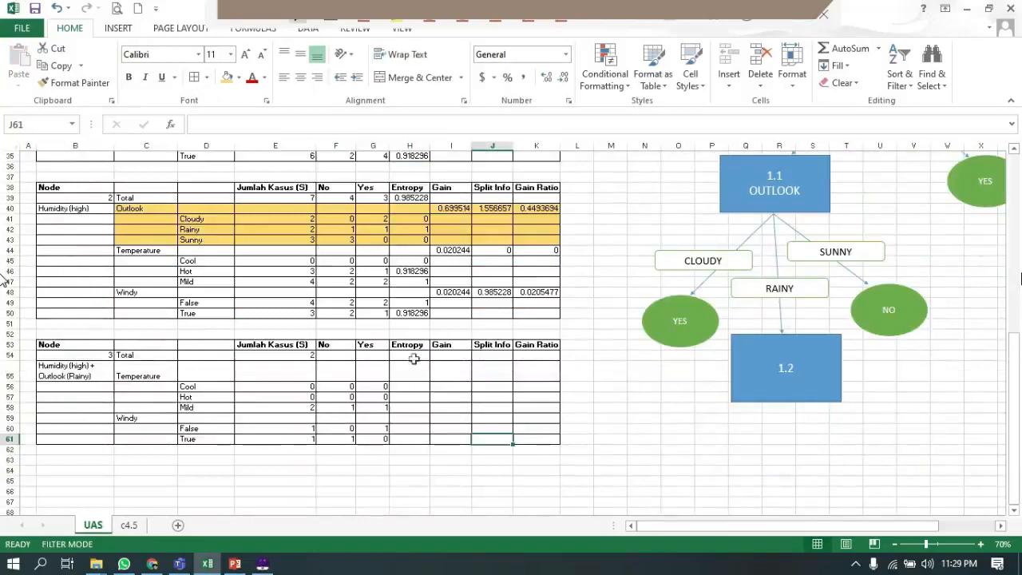
- Enter 1 as No and 1 as Yes in the node 3 Total row, F54:G54
click(414, 358)
click(341, 354)
scroll(341, 353, up, 1)
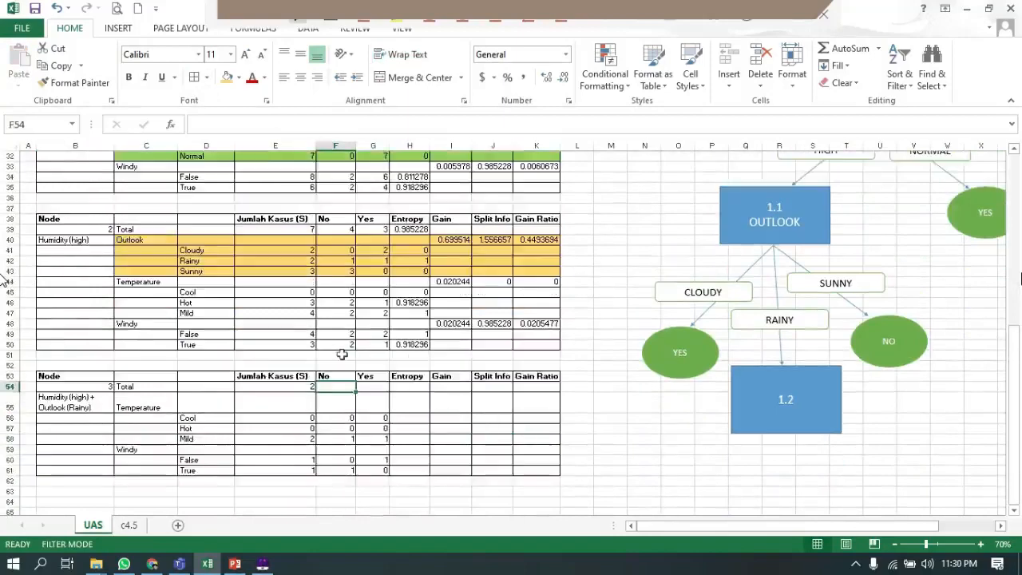
scroll(342, 354, up, 3)
scroll(352, 358, up, 2)
scroll(351, 358, down, 3)
text(1)
key(Tab)
text(1)
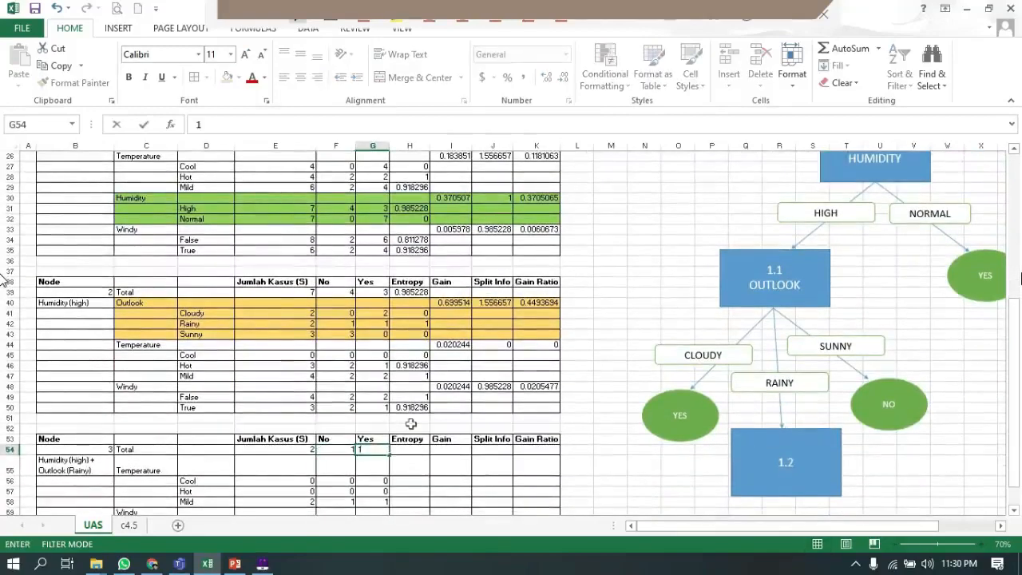
key(Tab)
- Copy the node 2 Total Entropy formula from H39 to the node 3 Total in H54 and check its cell references
scroll(444, 380, down, 1)
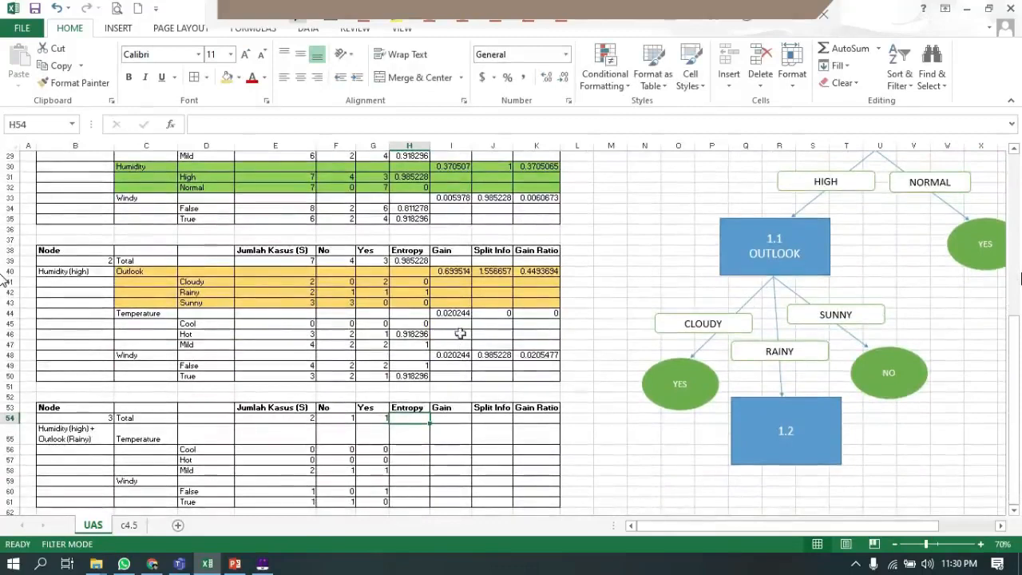
click(460, 324)
click(461, 313)
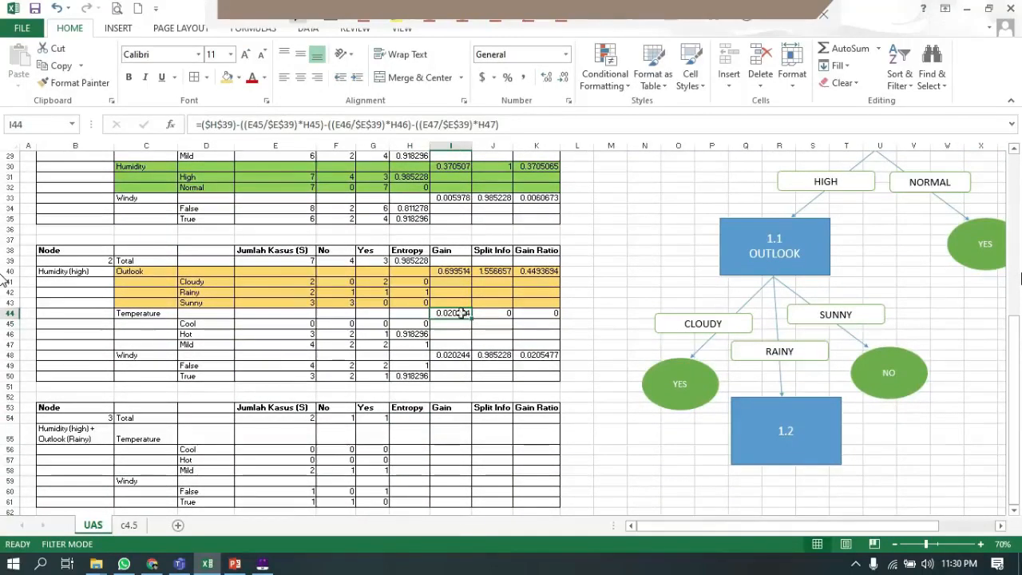
click(421, 262)
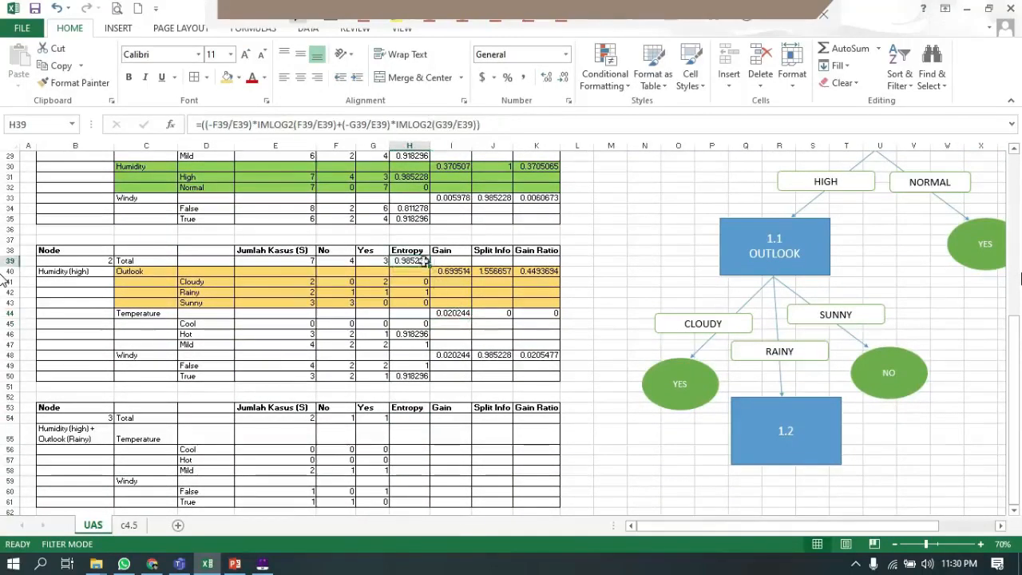
key(ctrl+c)
click(393, 419)
key(ctrl+v)
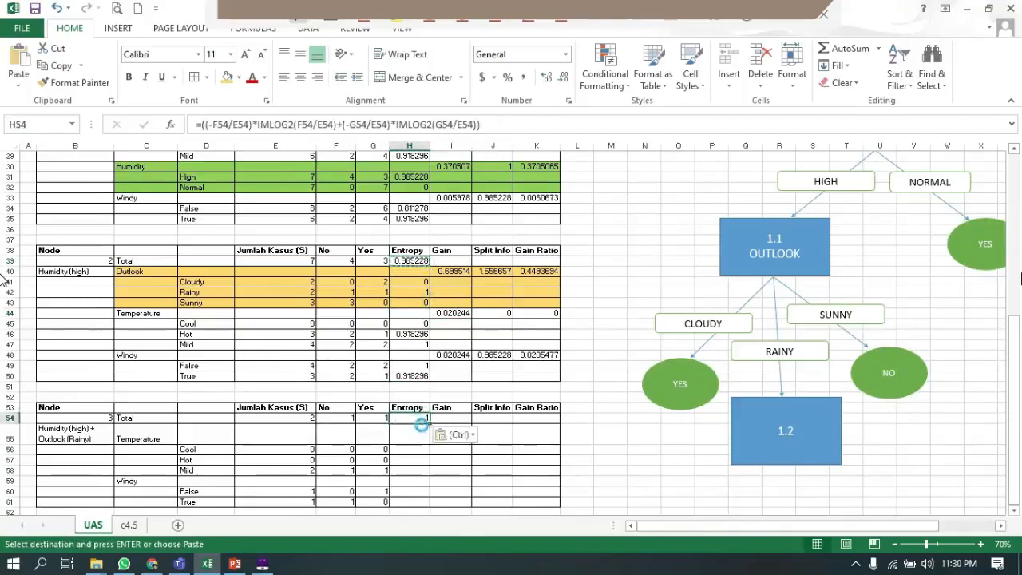
double_click(422, 419)
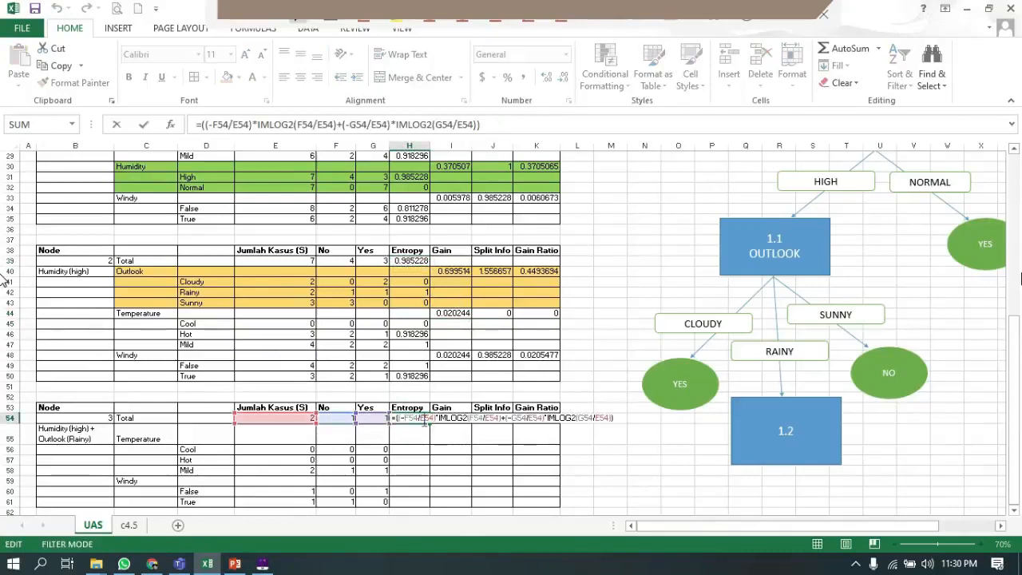
key(Return)
key(Return)
- Try to reuse the node 3 Total Entropy formula for the Cool row in H56
click(423, 419)
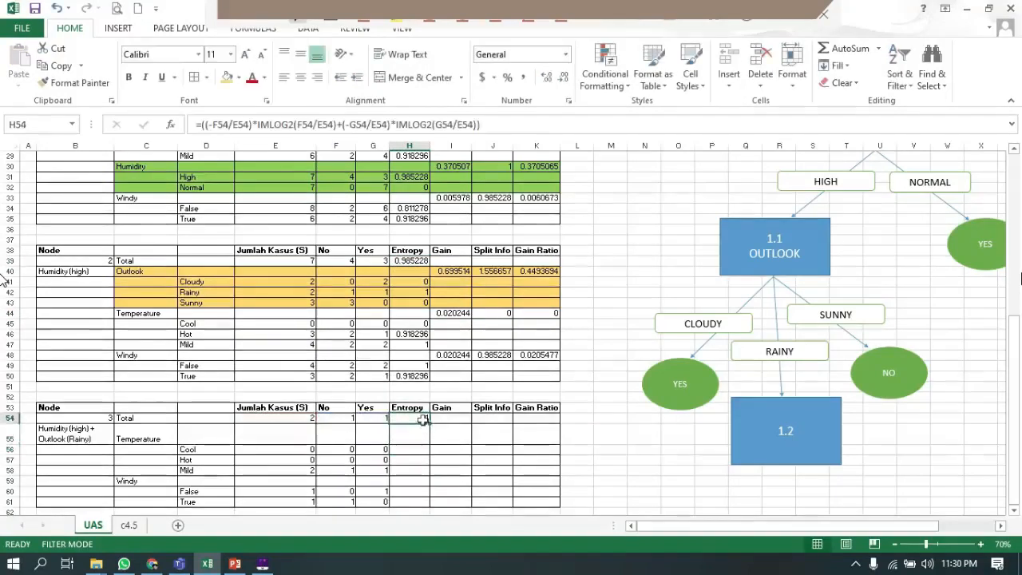
key(ctrl+c)
click(422, 450)
key(ctrl+v)
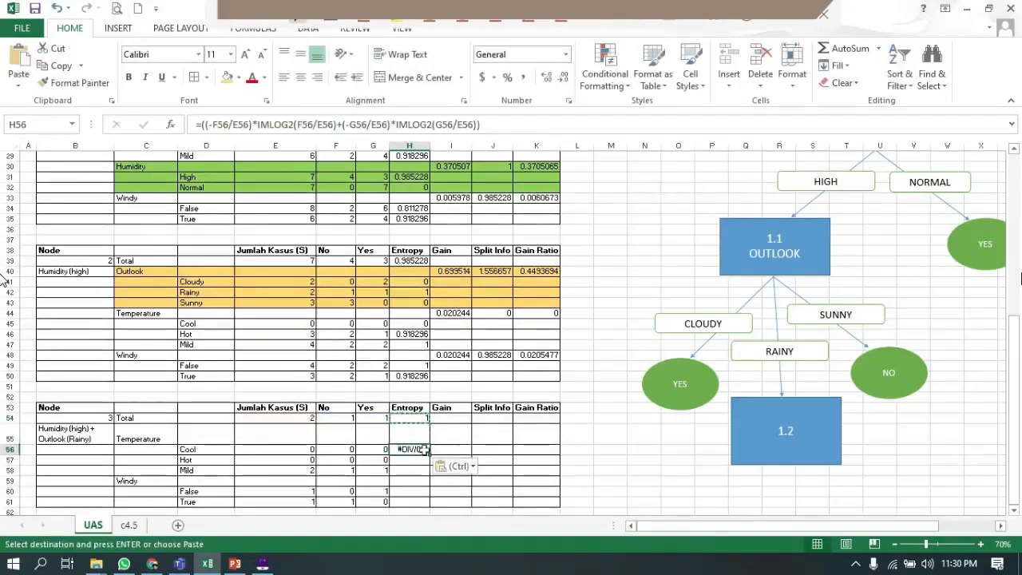
double_click(423, 450)
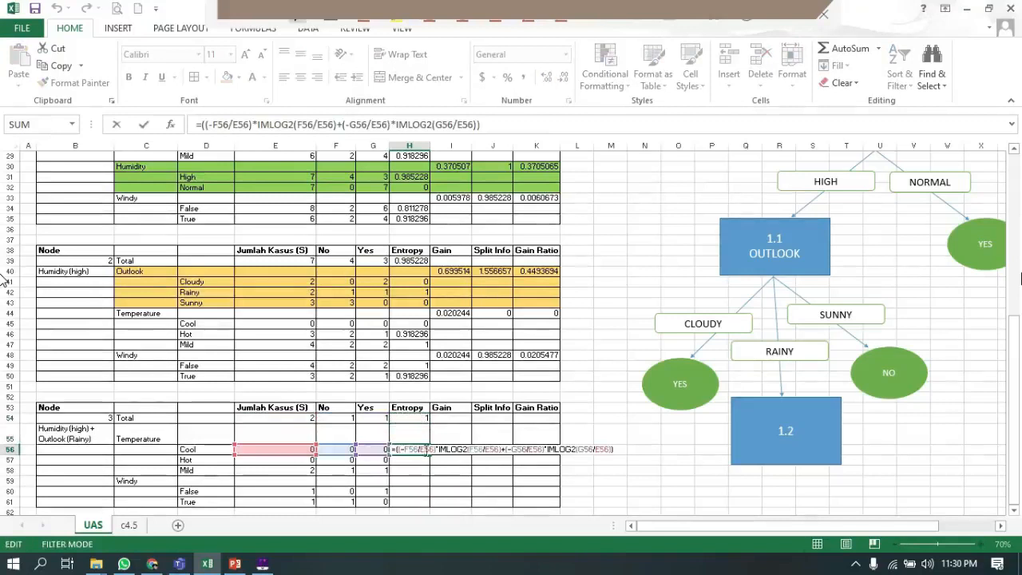
key(Return)
- Enter 0 as the Entropy of the node 3 Cool and Hot rows in H56:H57
click(416, 450)
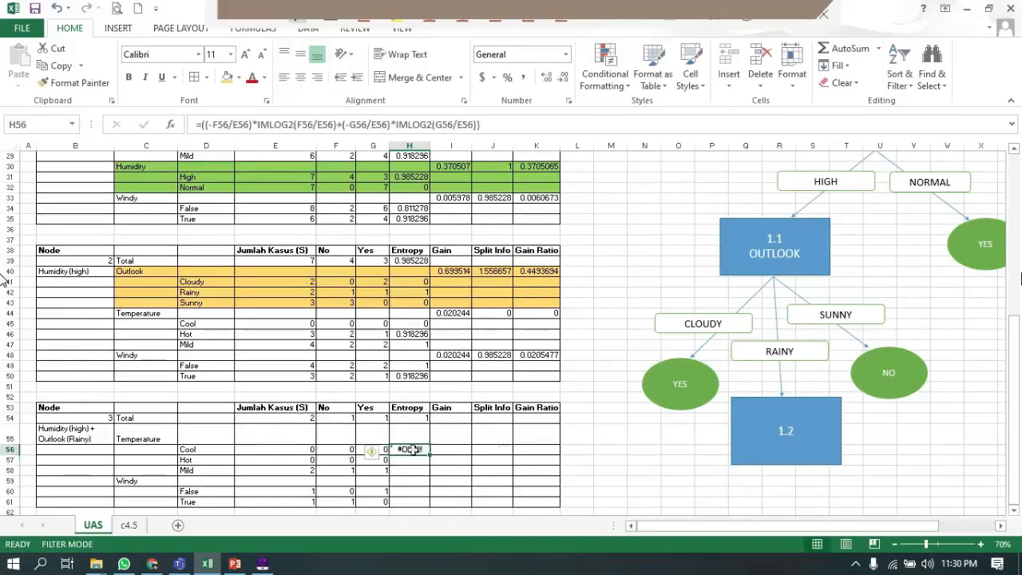
text(0)
key(Return)
text(0)
key(Return)
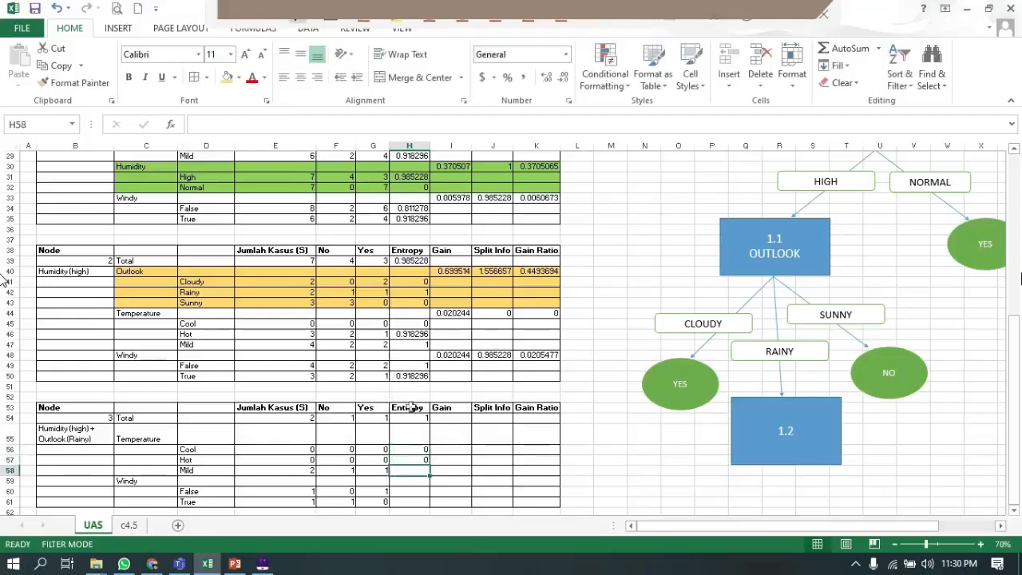
- Copy the node 3 Total Entropy formula from H54 to the Mild row in H58
click(411, 417)
key(ctrl+c)
click(414, 469)
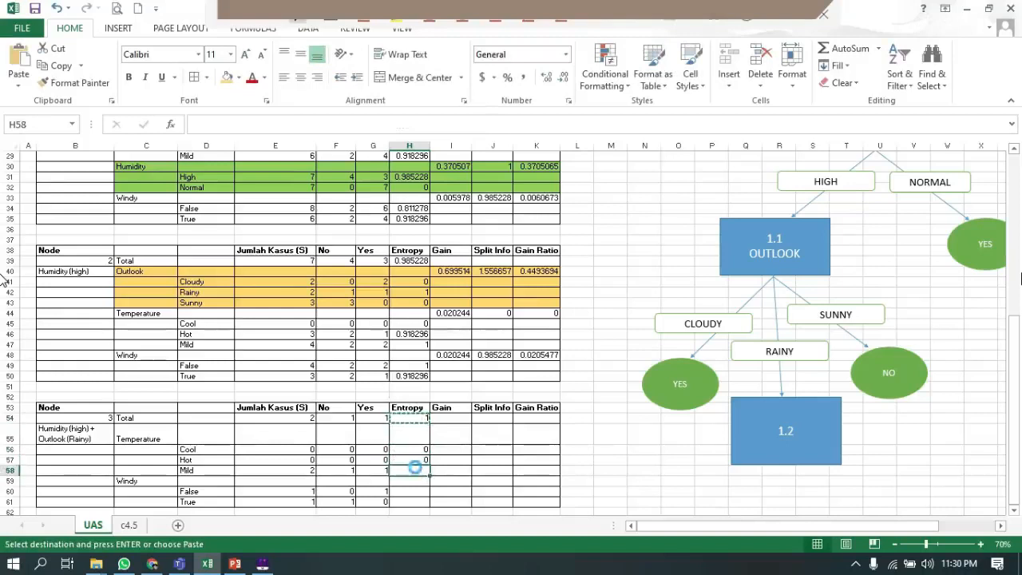
key(ctrl+v)
- Try to paste the Entropy formula into the Windy False and True rows, H60 and H61
click(413, 489)
key(ctrl+v)
click(416, 500)
key(ctrl+v)
- Set the Entropy of the node 3 Windy False and True rows in H60:H61 to 0
click(417, 491)
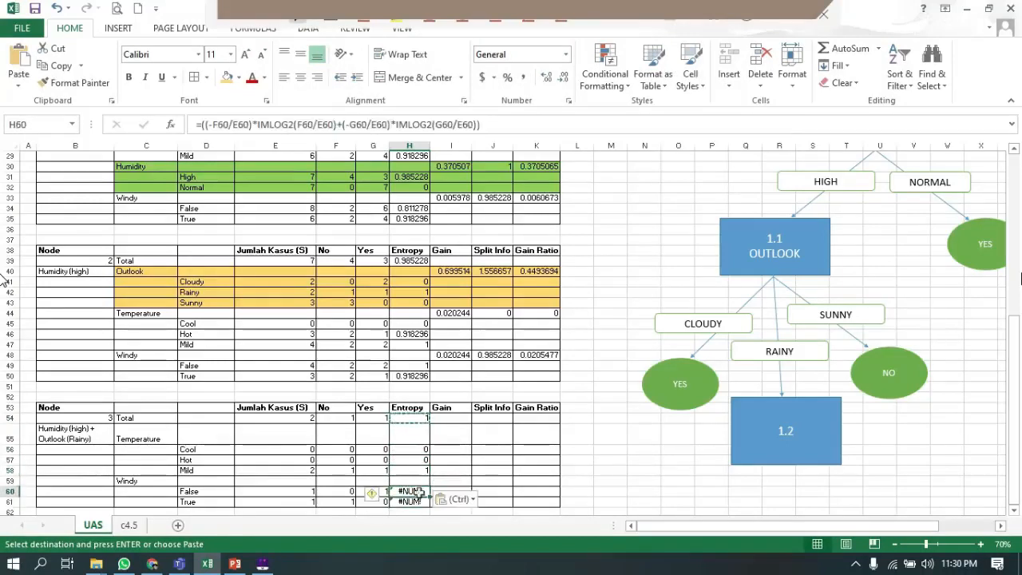
text(0)
key(Return)
text(0)
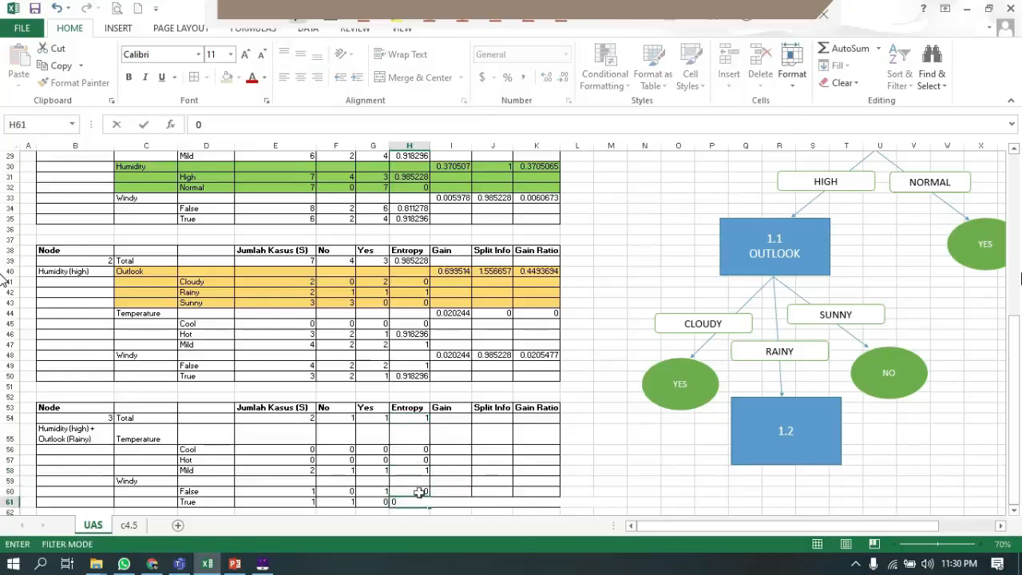
click(521, 482)
click(130, 525)
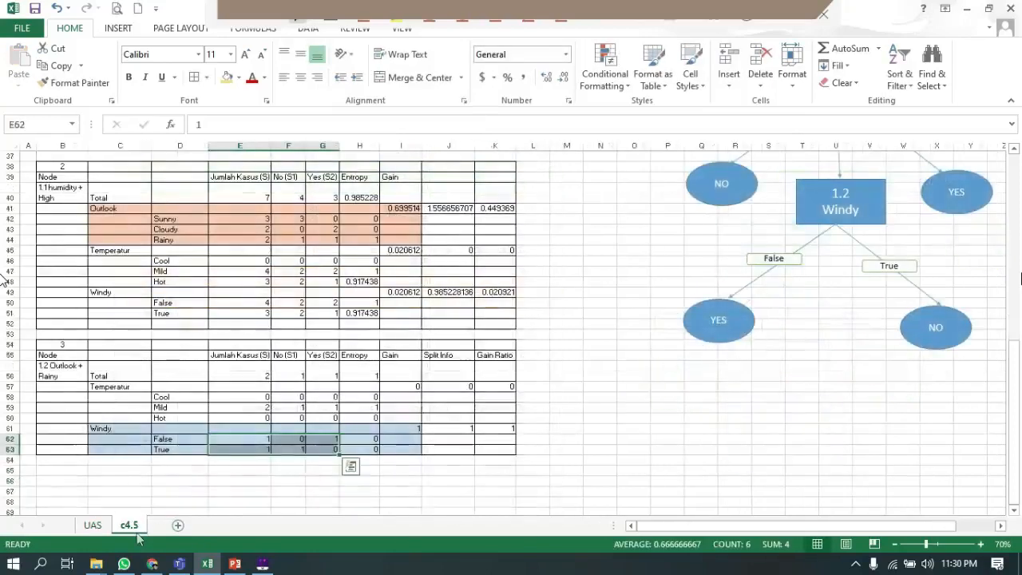
click(428, 471)
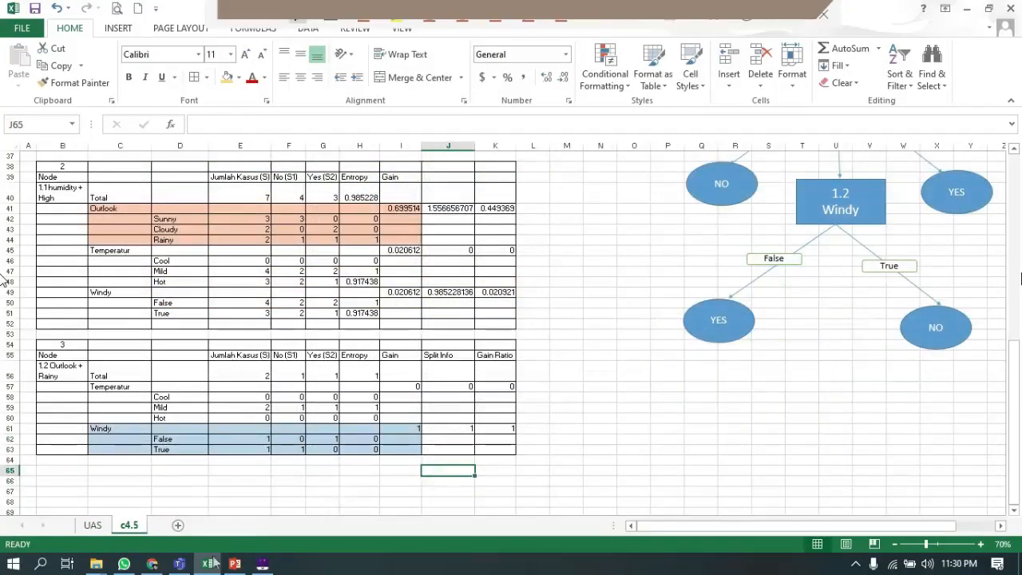
click(92, 525)
scroll(447, 423, up, 1)
scroll(447, 423, down, 1)
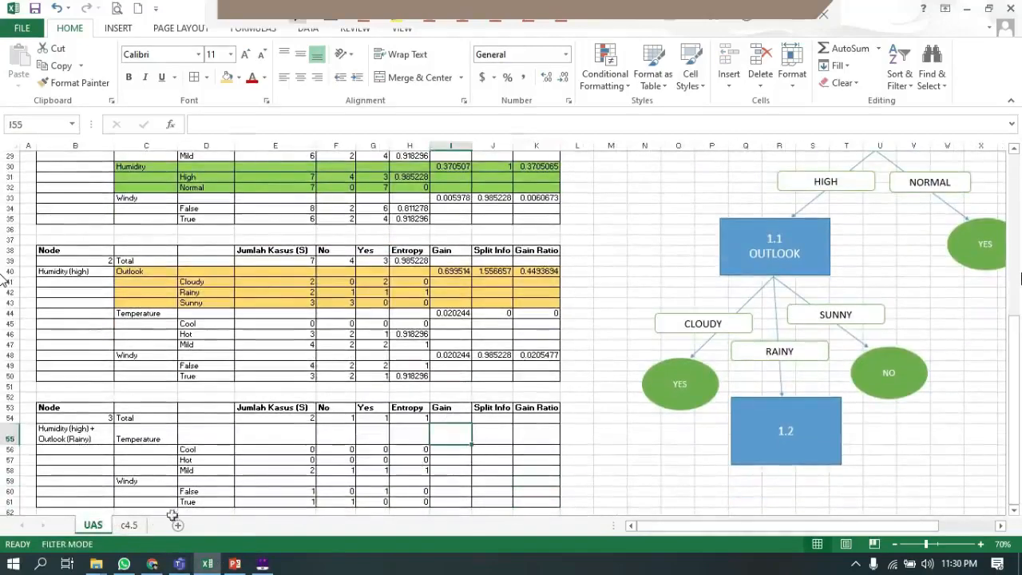
- Copy the node 3 Gain, Split Info and Gain Ratio block, I56:K63, from the c4.5 sheet
click(128, 524)
drag(449, 374, 511, 447)
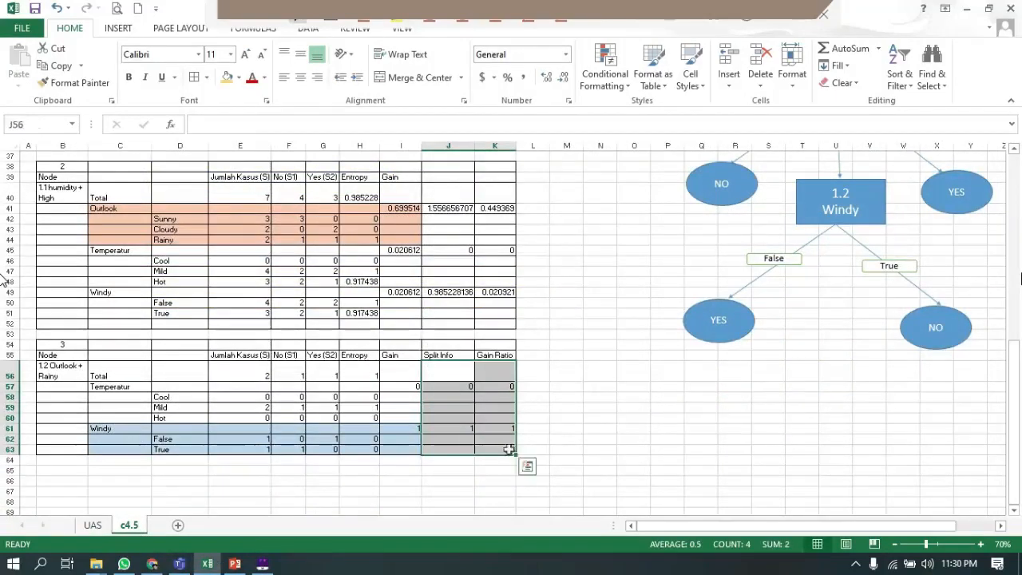
key(ctrl+c)
drag(400, 372, 495, 447)
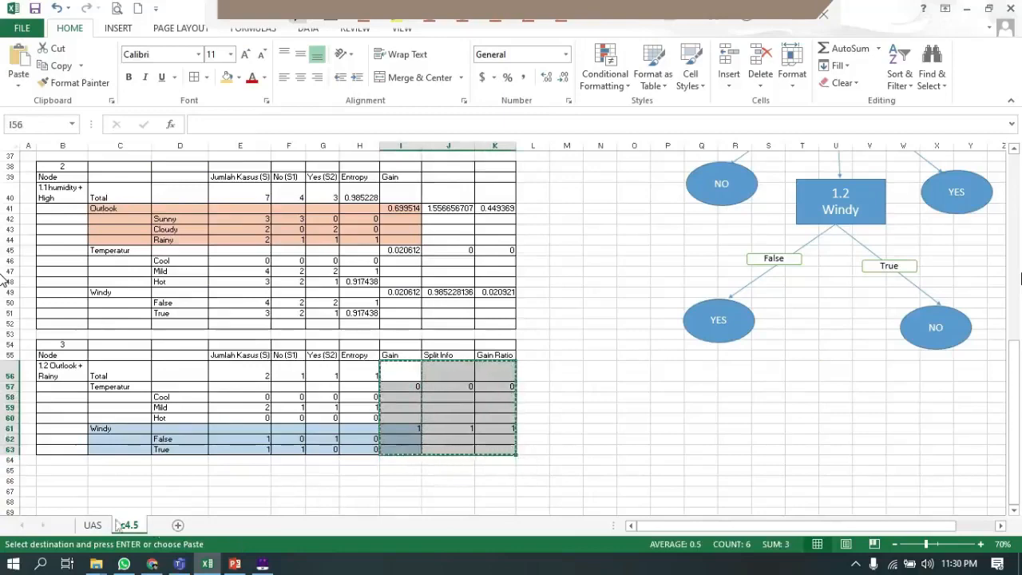
- Paste the copied Gain, Split Info and Gain Ratio block at I54 of the UAS sheet as values only, discarding the formula paste
click(92, 525)
click(463, 417)
key(ctrl+v)
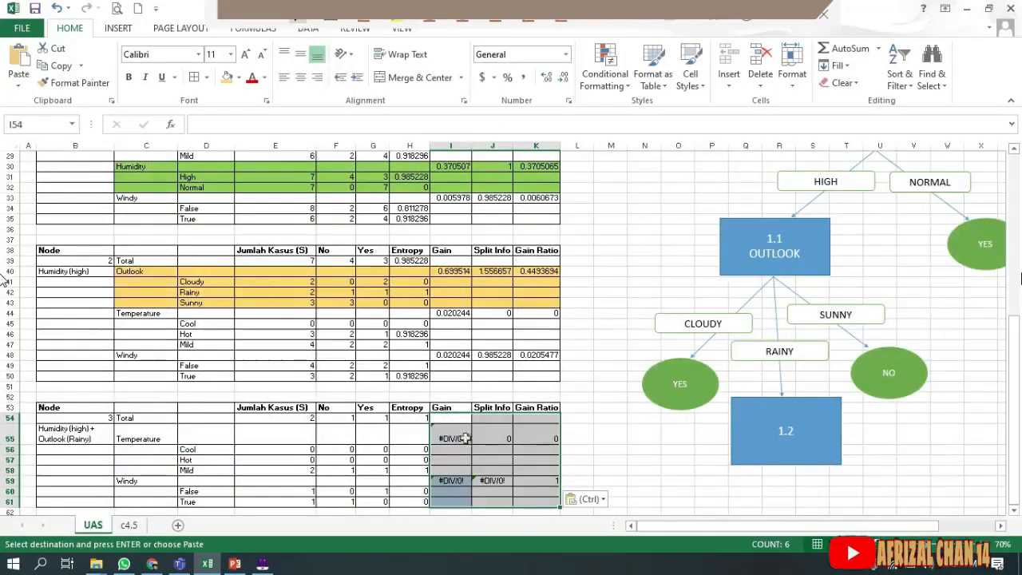
key(Delete)
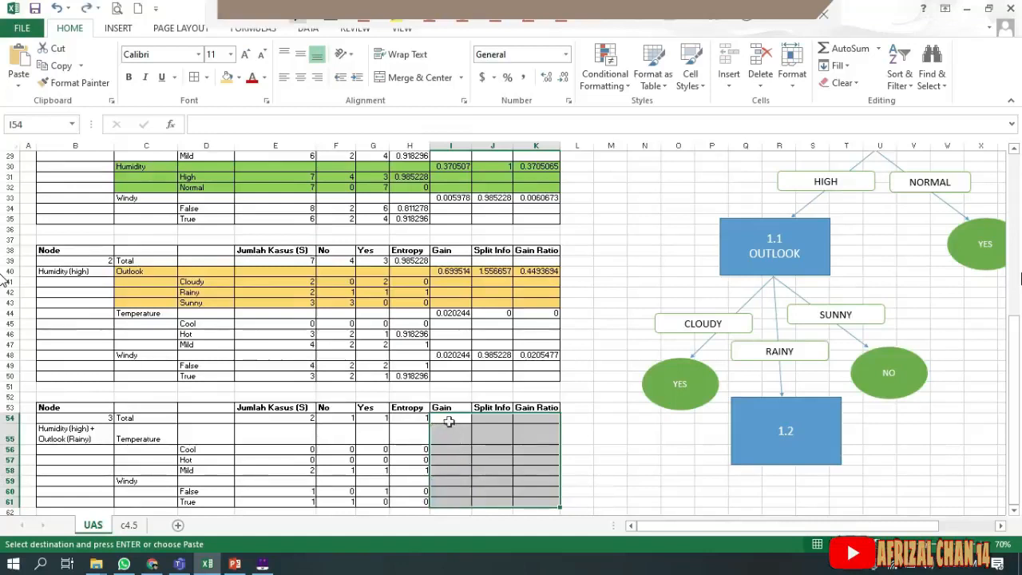
right_click(449, 422)
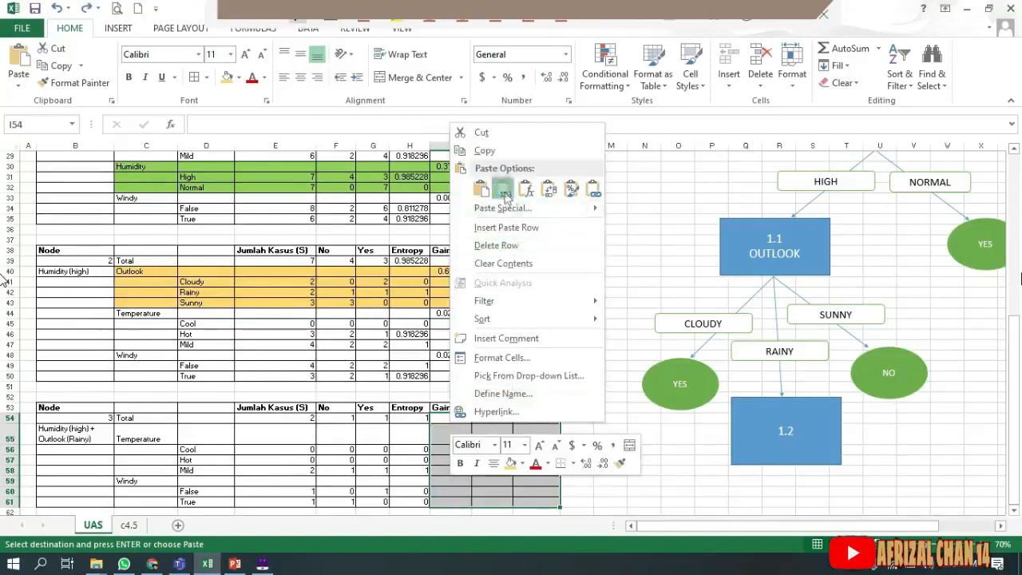
click(508, 187)
click(573, 468)
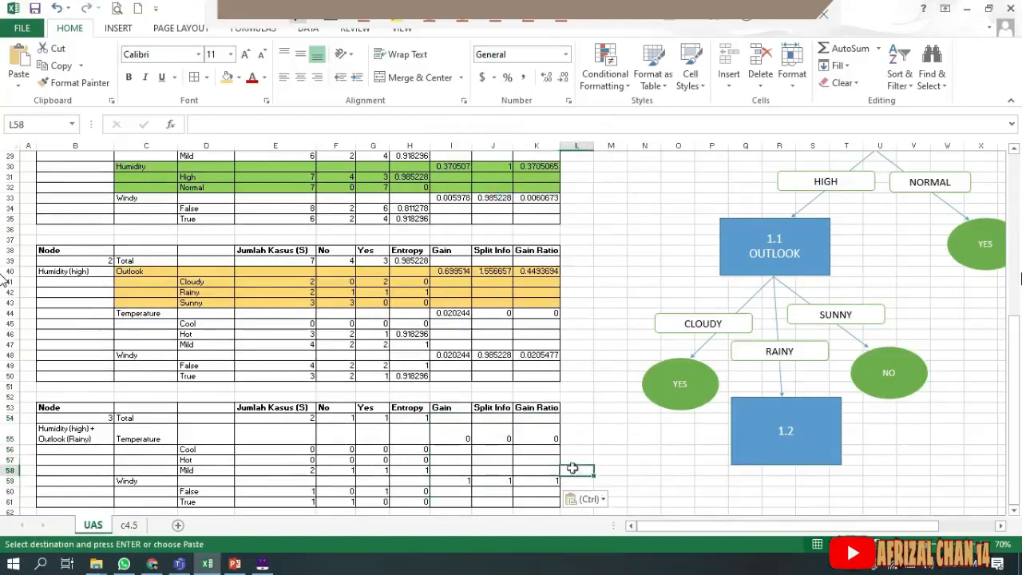
- Fill the node 3 Windy rows, C59:K61, with light orange
click(520, 458)
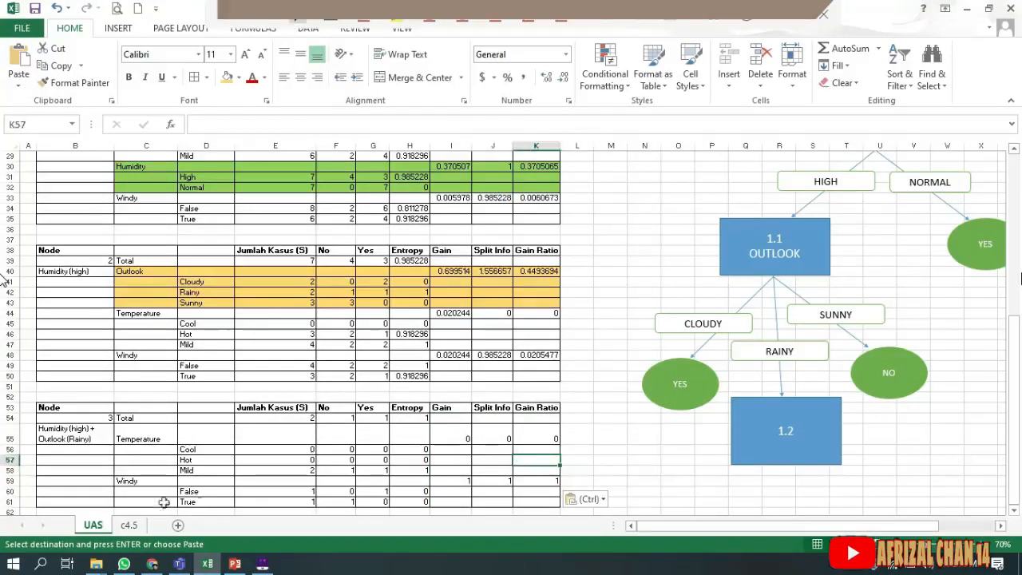
click(584, 460)
scroll(585, 447, down, 1)
click(653, 431)
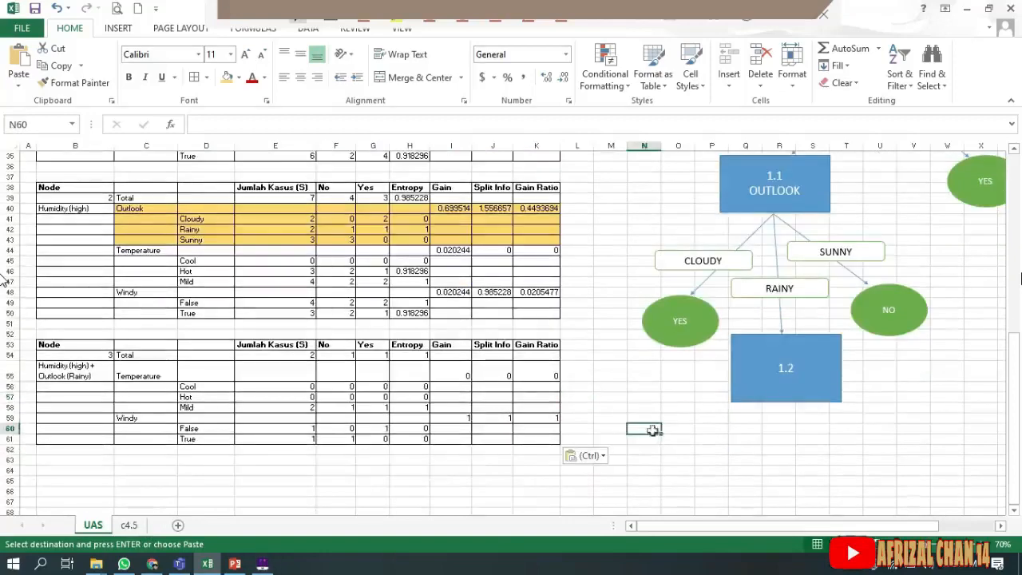
drag(140, 416, 538, 440)
click(239, 78)
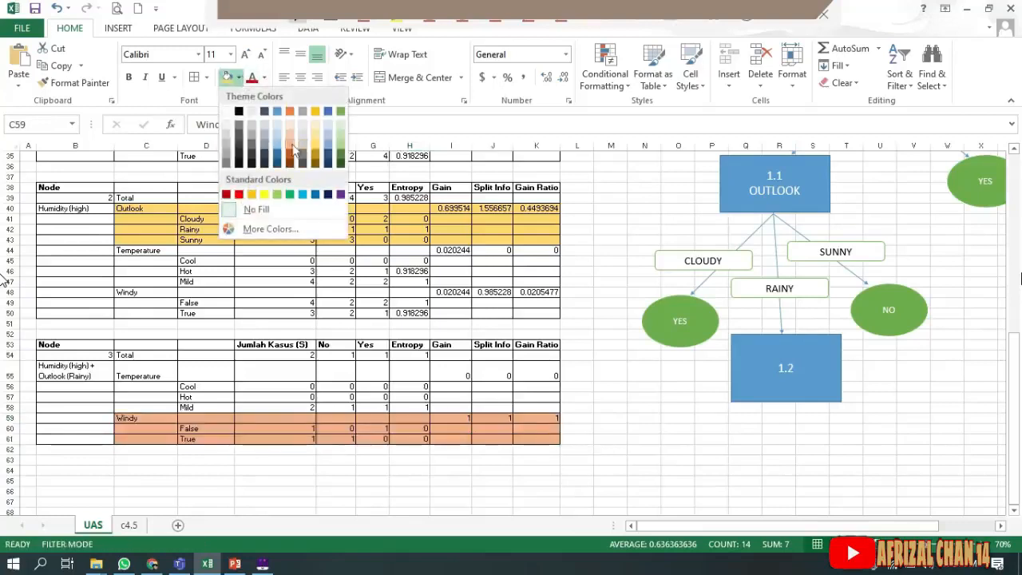
click(290, 141)
- Add WINDY as a second line of text in the 1.2 box of the decision tree
click(677, 439)
click(788, 387)
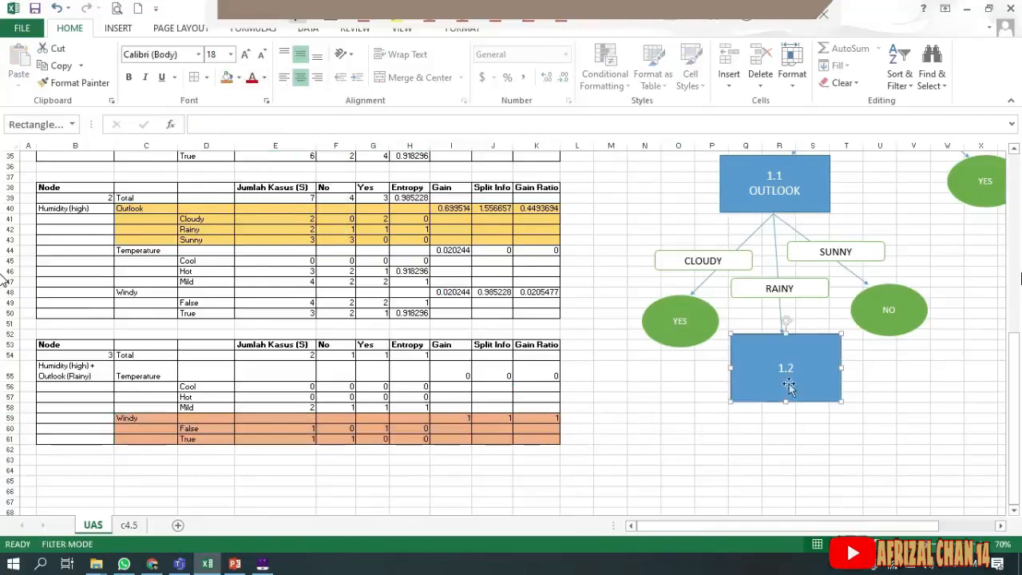
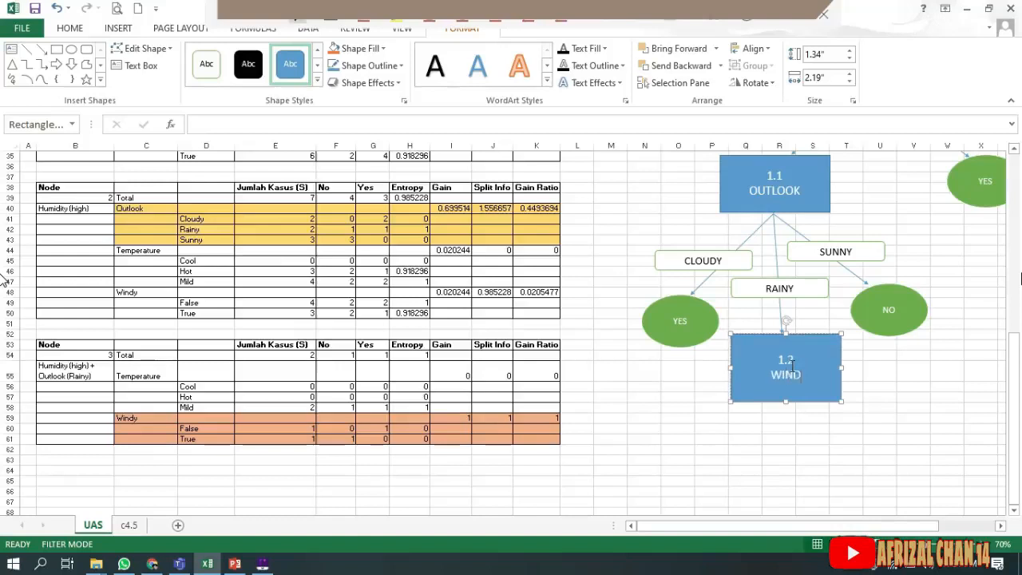
click(813, 439)
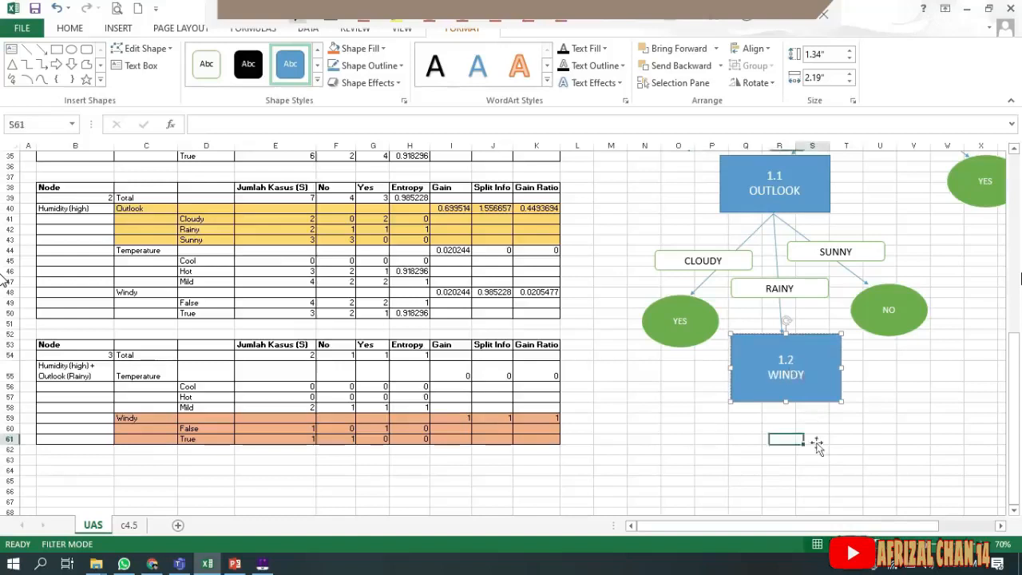
- Place copies of the Outlook branch arrows under the 1.2 WINDY box, one slanting down to each side from its bottom centre
click(845, 275)
drag(848, 273, 857, 457)
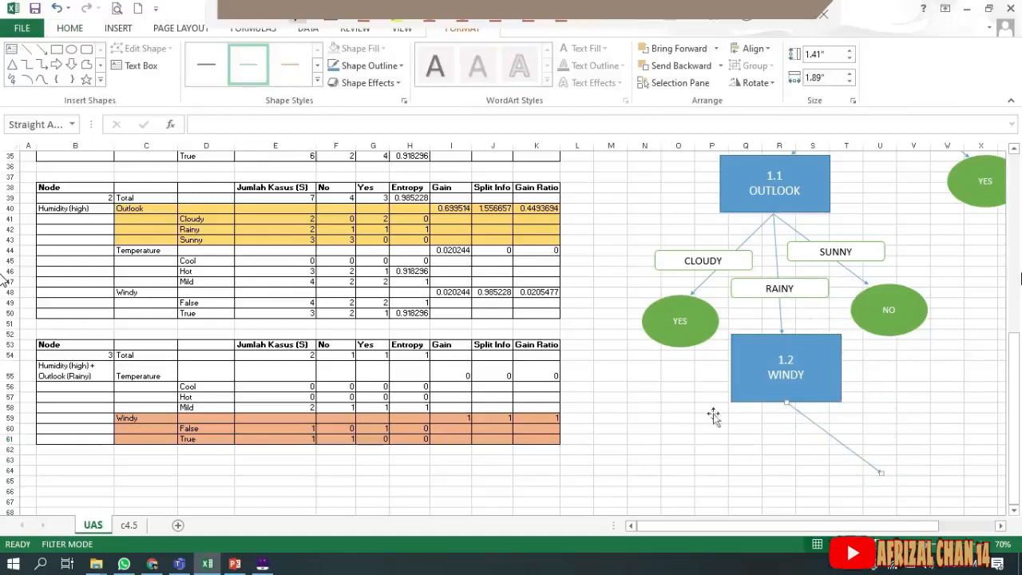
drag(881, 473, 721, 473)
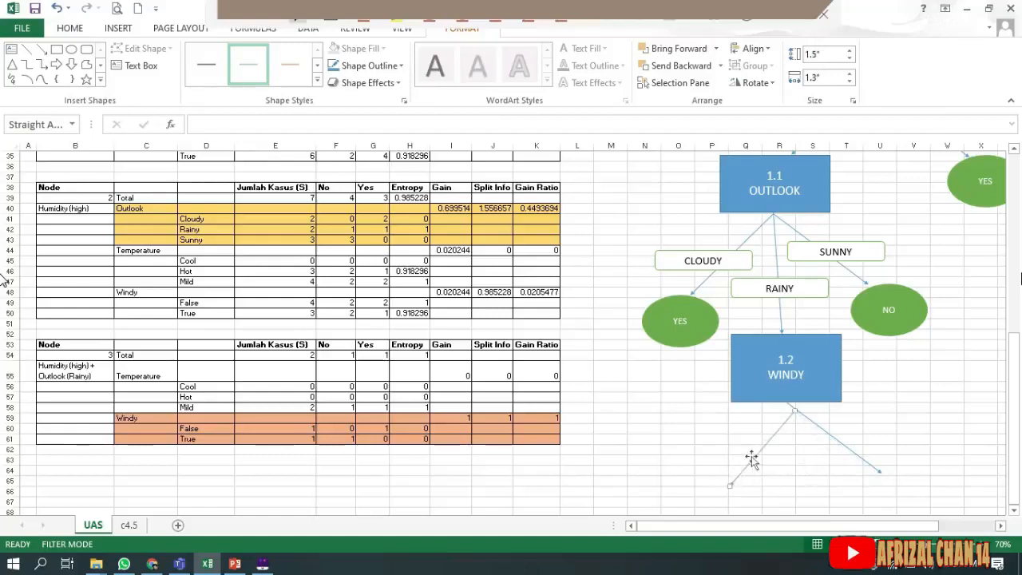
click(742, 445)
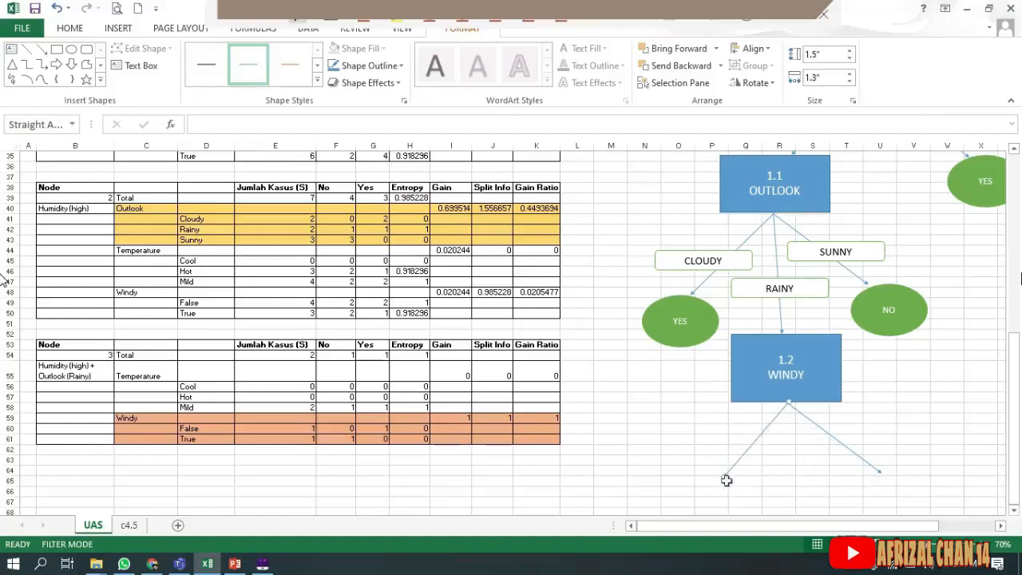
click(725, 479)
click(725, 475)
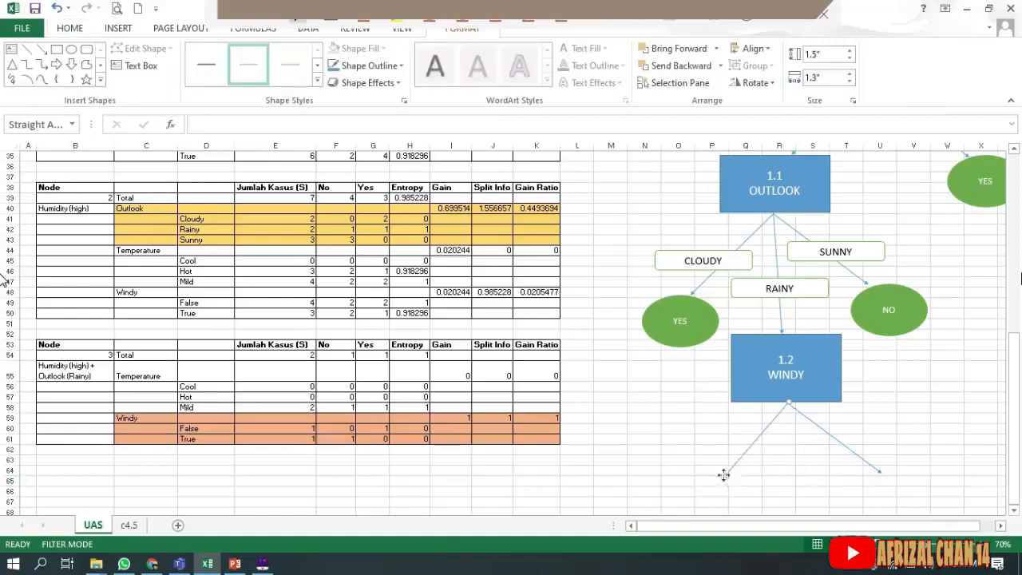
drag(724, 478, 713, 480)
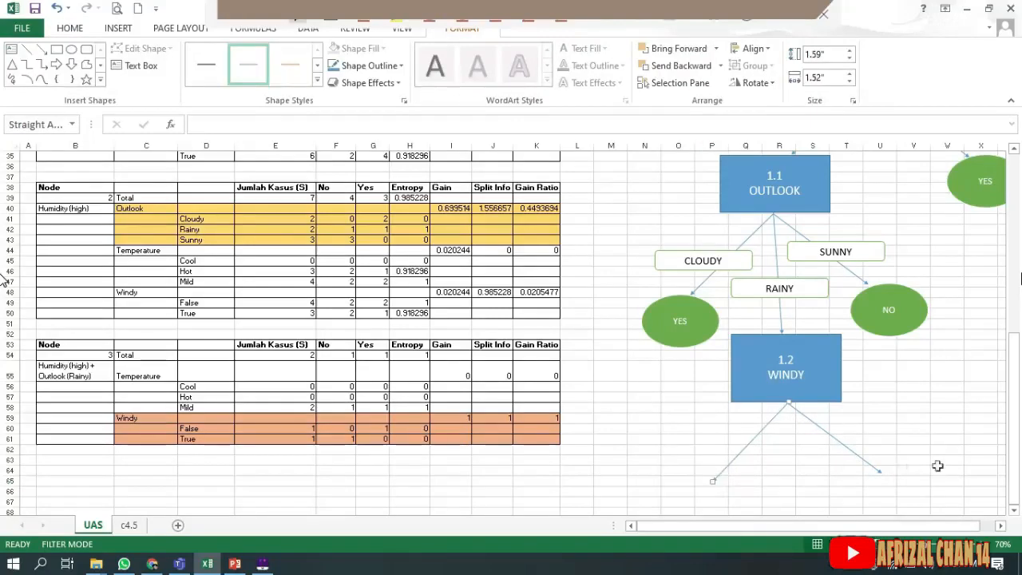
- Adjust the tip of the right arrow under the 1.2 WINDY box to be level with the left arrow's tip
click(938, 466)
scroll(886, 415, down, 2)
click(873, 405)
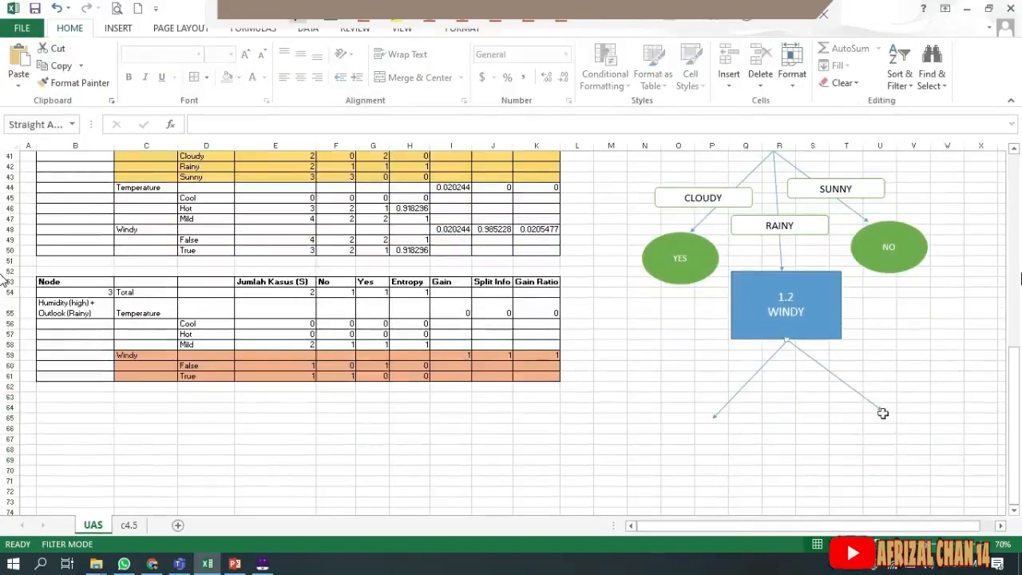
drag(882, 413, 873, 418)
click(748, 428)
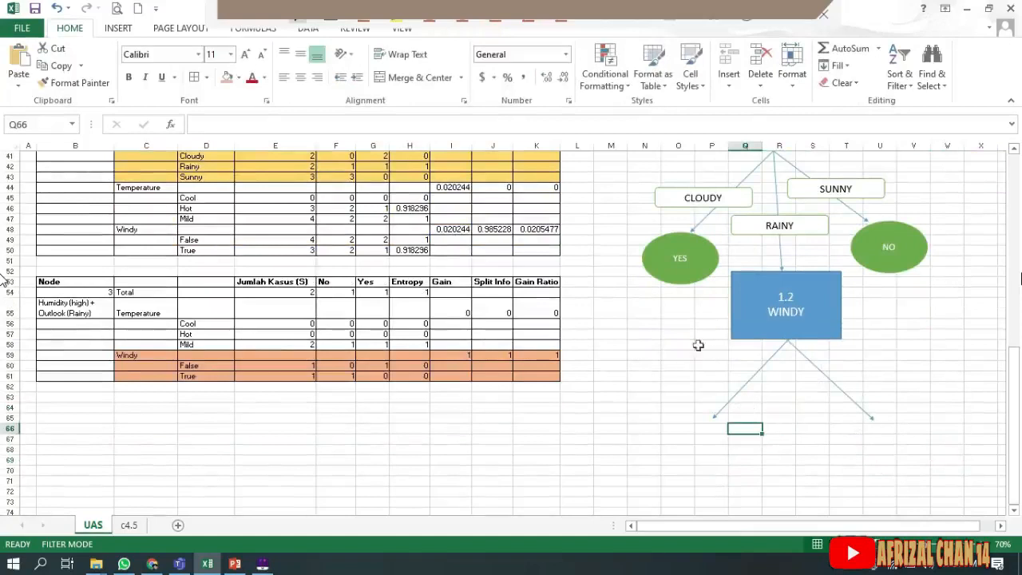
- Copy the YES oval and place the copy at the tip of the left arrow below 1.2 WINDY
click(692, 337)
click(681, 279)
key(ctrl+c)
key(ctrl+v)
drag(685, 316, 726, 445)
- Copy the CLOUDY label twice and place one copy on each of the two arrows under the 1.2 WINDY box
click(731, 207)
key(ctrl+c)
key(ctrl+v)
drag(726, 271, 757, 379)
key(ctrl+z)
drag(728, 263, 771, 392)
key(ctrl+v)
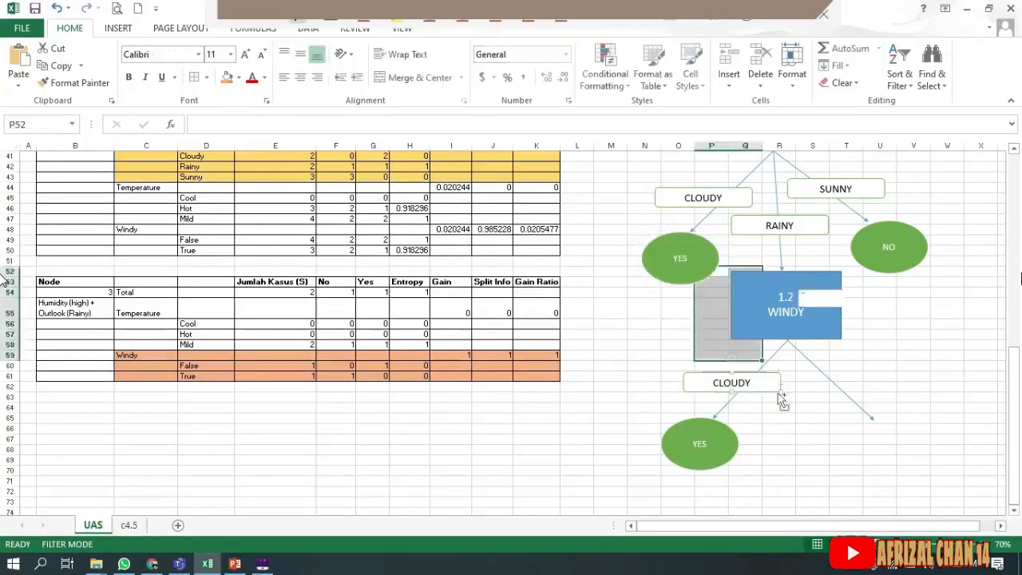
drag(764, 284, 866, 389)
- Change the text of the left label under 1.2 WINDY to FALSE and the right one to TRUE
double_click(746, 384)
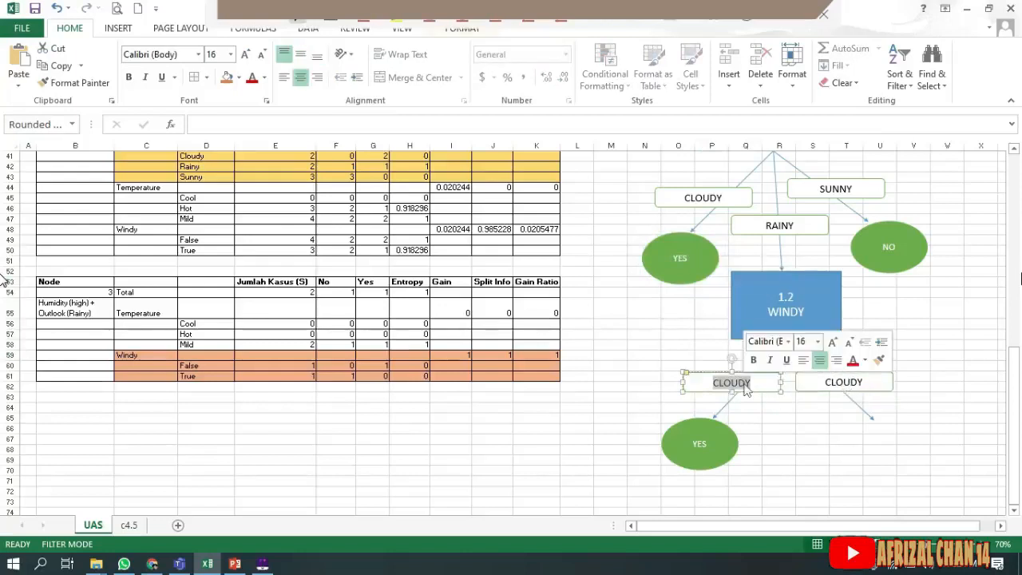
text(fA)
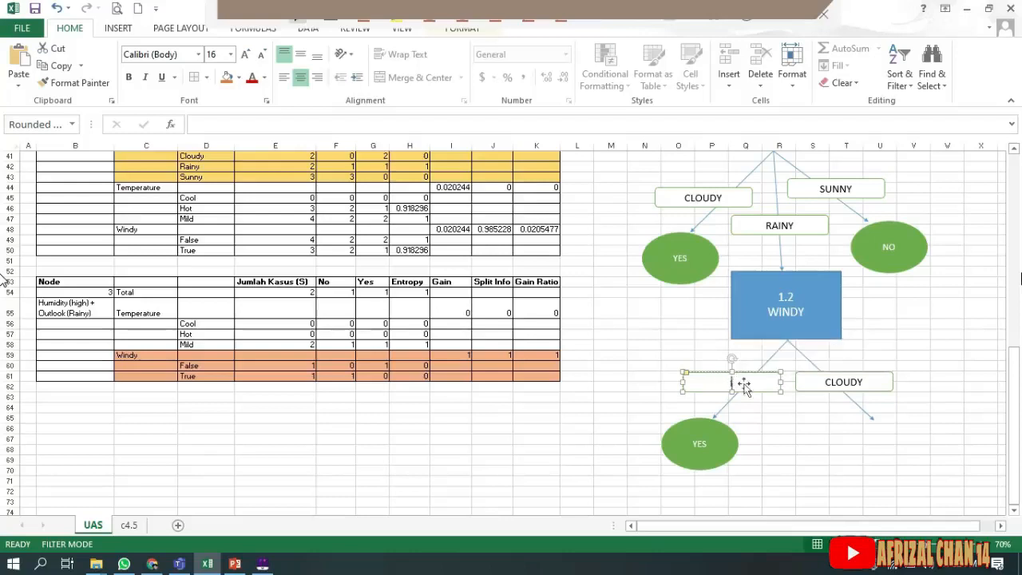
text(LES)
key(BackSpace)
key(BackSpace)
text(SE)
double_click(851, 388)
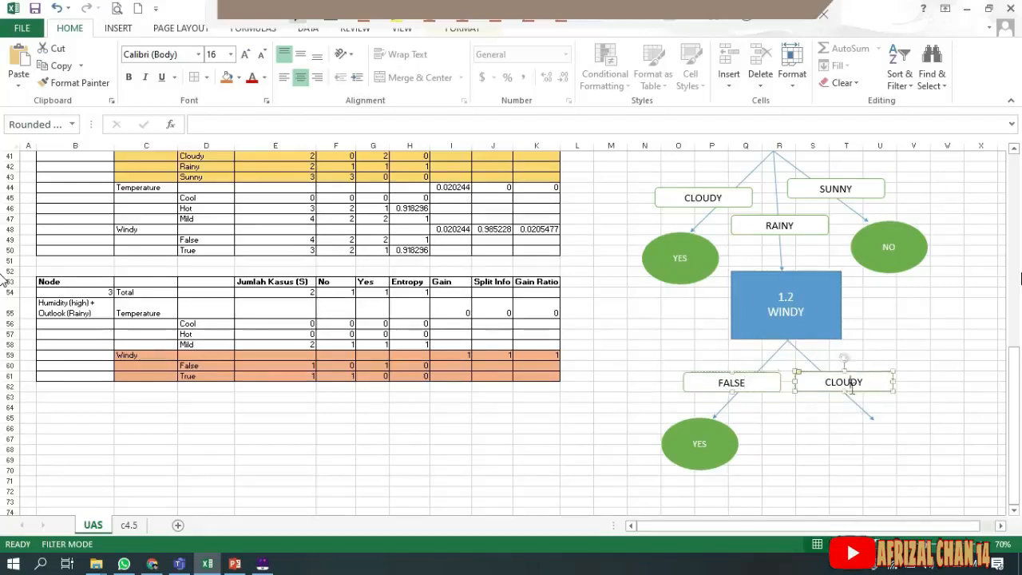
text(TRUE)
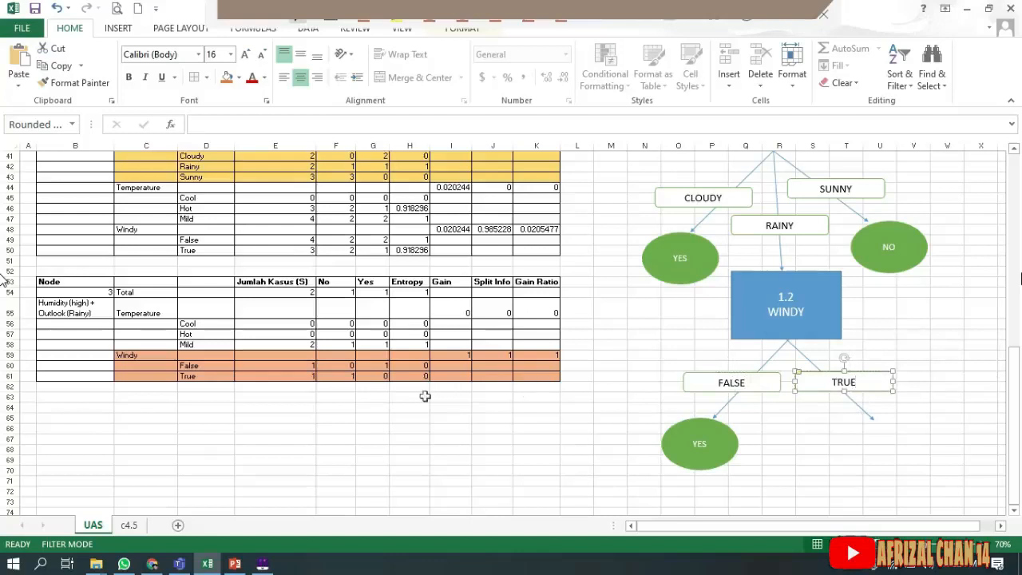
- Examine the No and Yes counts of the node 3 Windy False and True rows against the tree's branches
click(844, 449)
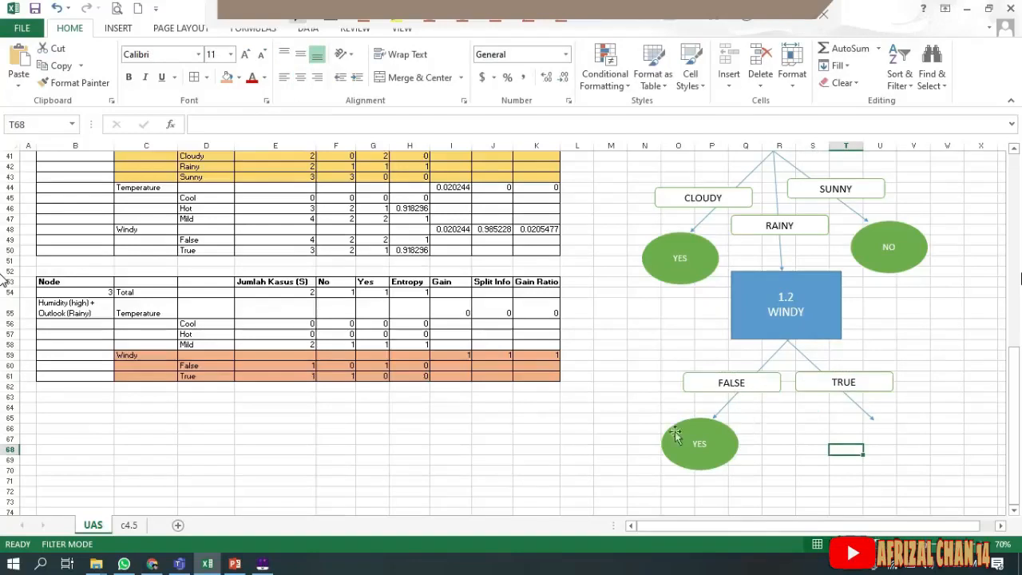
click(339, 367)
click(374, 365)
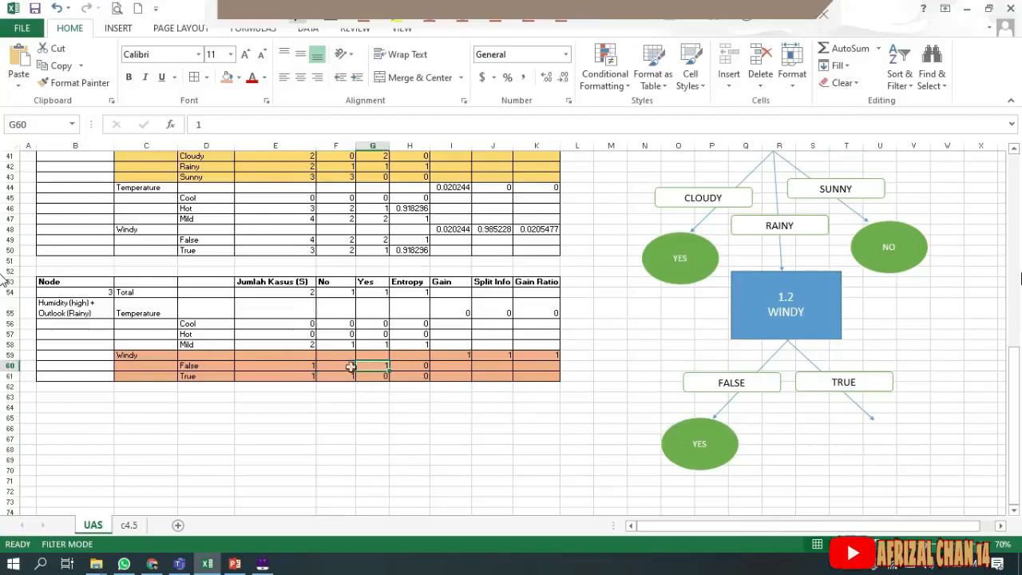
click(351, 367)
click(698, 449)
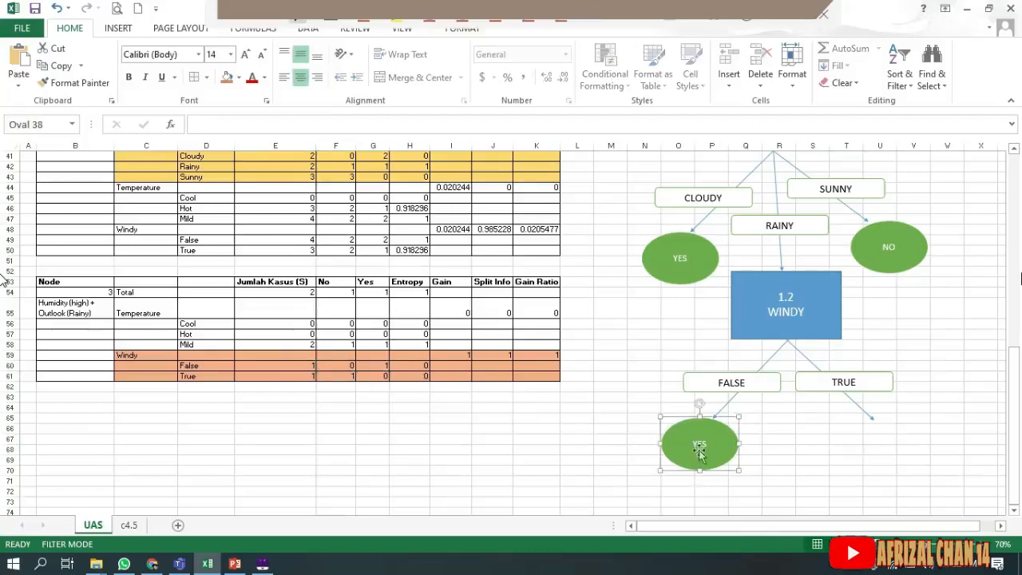
click(787, 422)
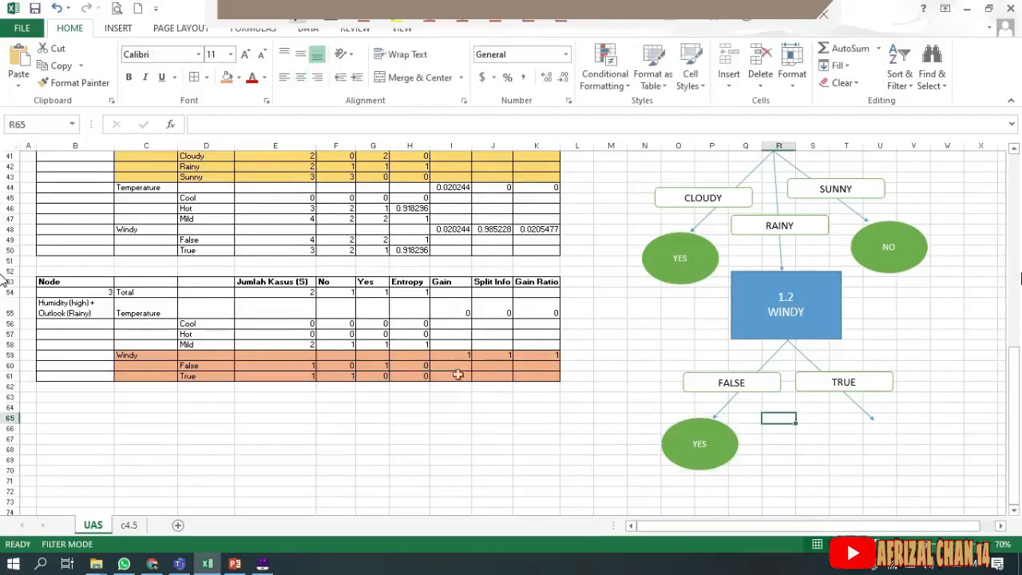
drag(898, 449, 848, 450)
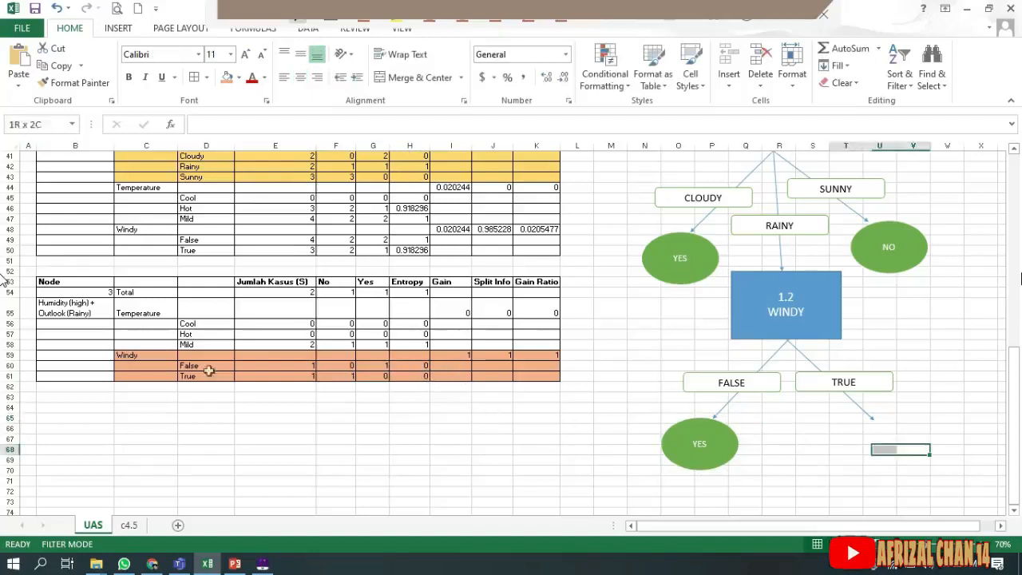
click(383, 377)
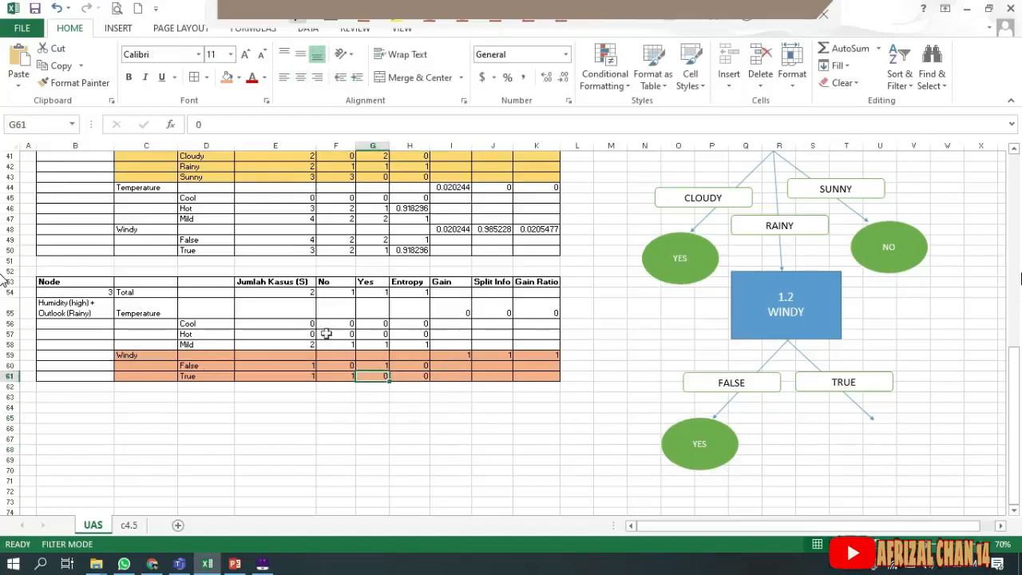
- Duplicate the YES oval of the FALSE branch at the tip of the TRUE arrow and change the copy's text to NO
click(738, 446)
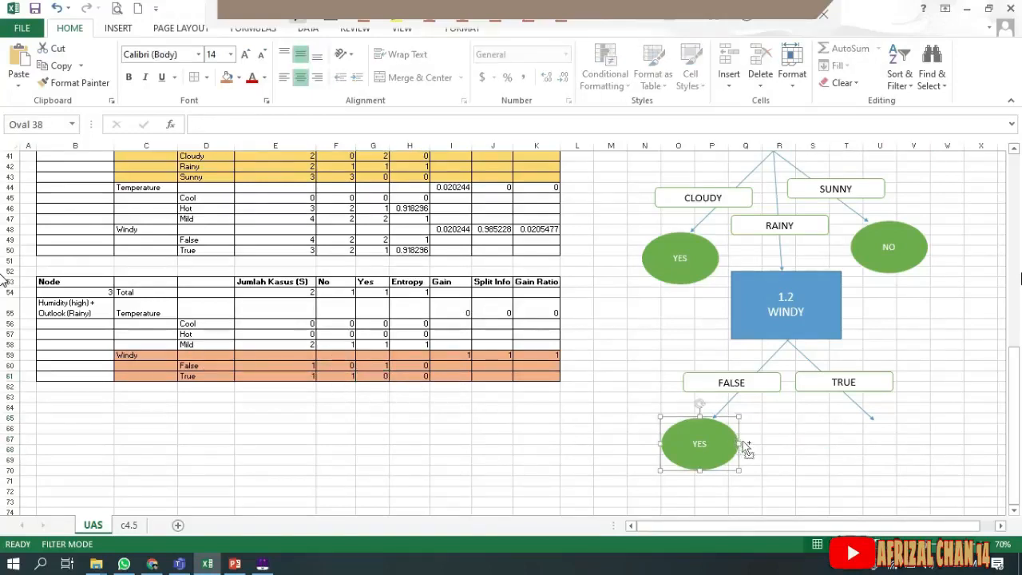
drag(747, 449, 912, 443)
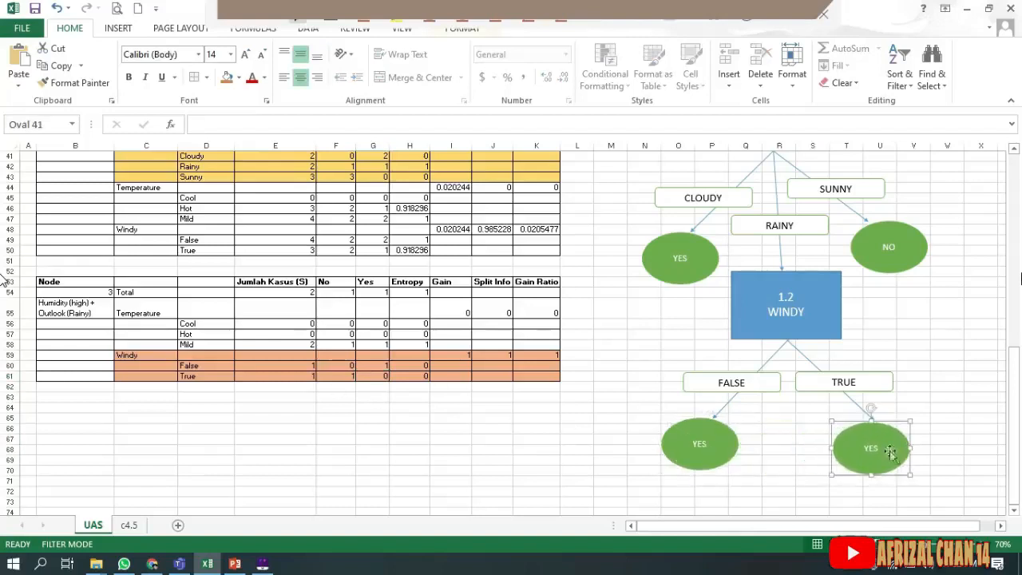
double_click(870, 449)
key(BackSpace)
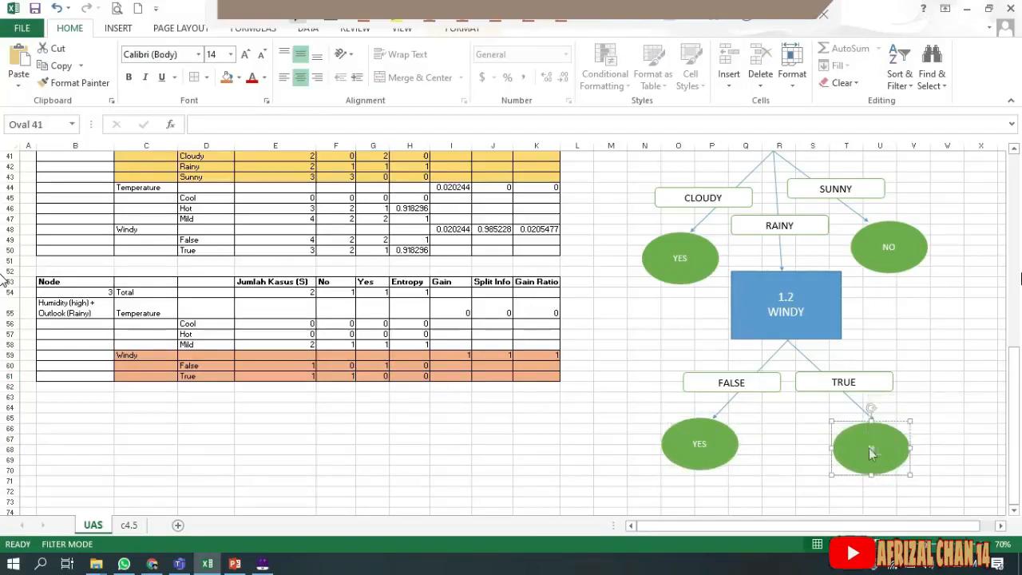
click(928, 414)
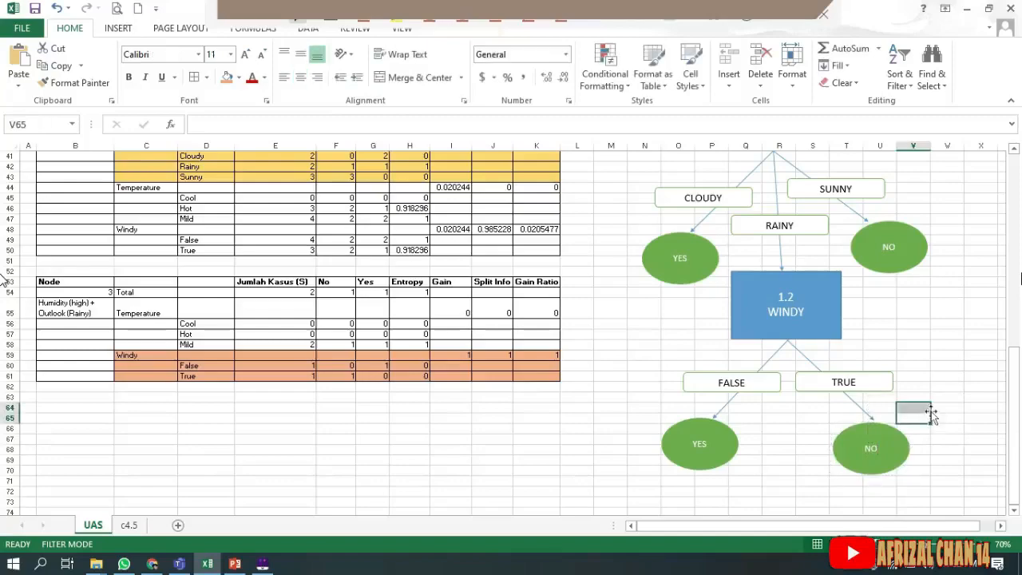
- Try to select the Outlook branch arrows, labels and ovals together with the 1.2 WINDY box and the FALSE label
click(969, 366)
scroll(950, 373, up, 6)
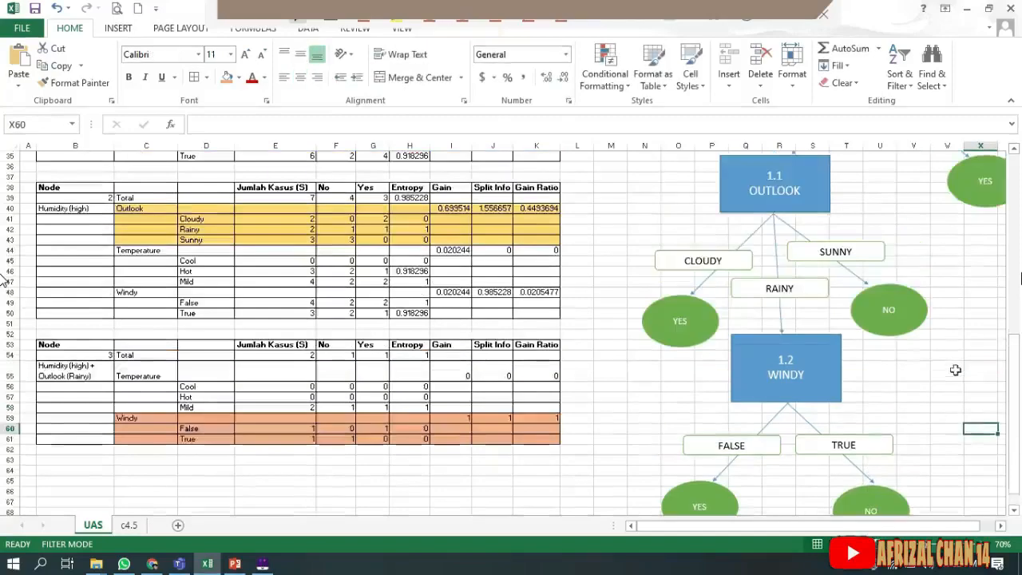
scroll(934, 375, up, 7)
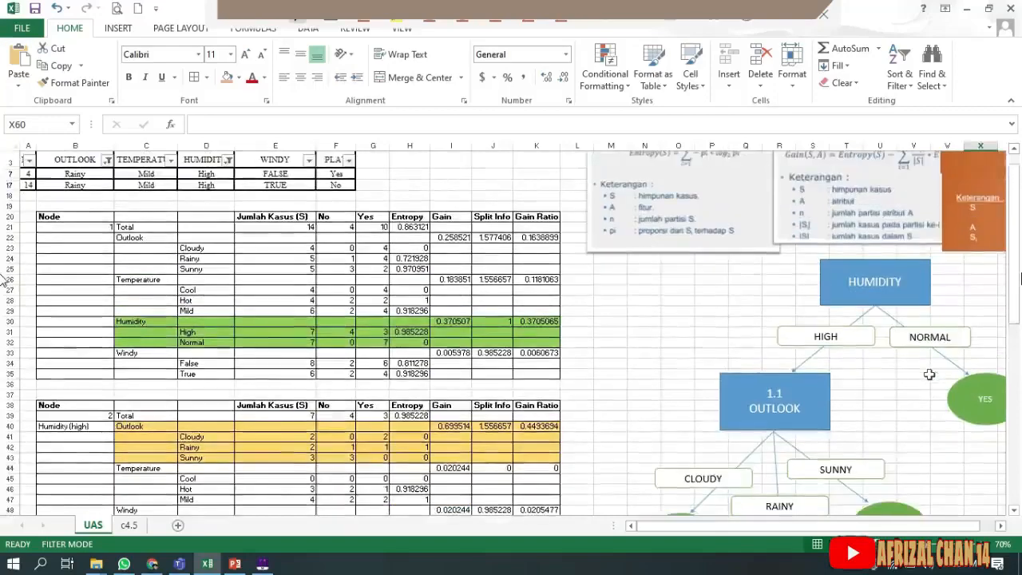
scroll(926, 381, down, 9)
scroll(927, 382, down, 2)
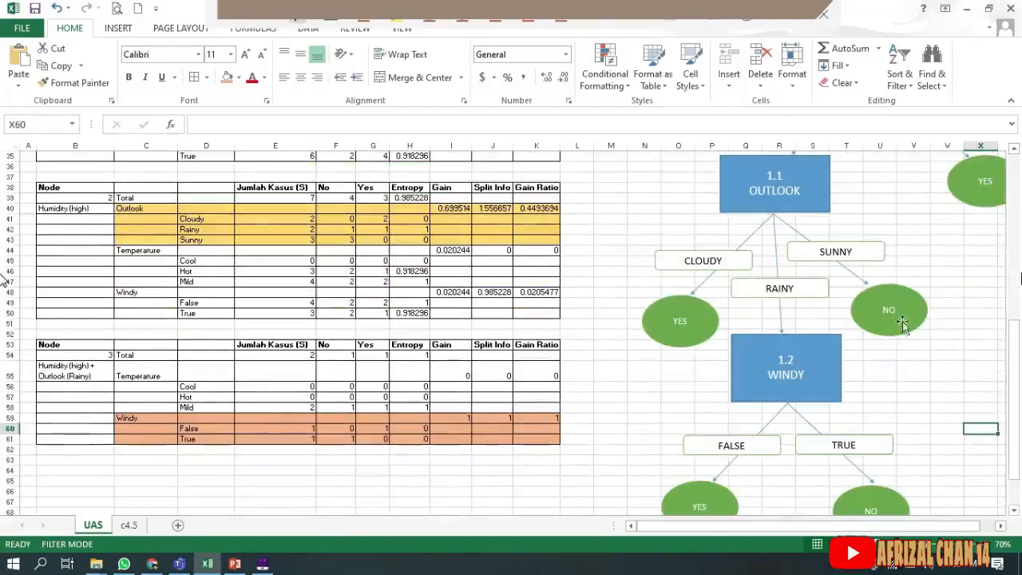
click(816, 212)
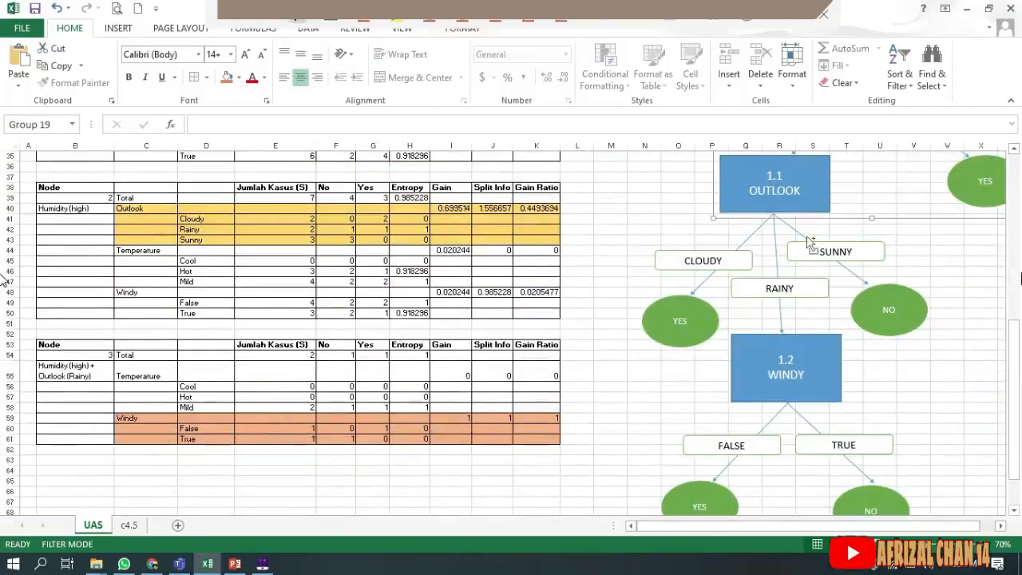
click(781, 254)
click(738, 262)
ctrl+click(813, 260)
ctrl+click(827, 292)
ctrl+click(883, 318)
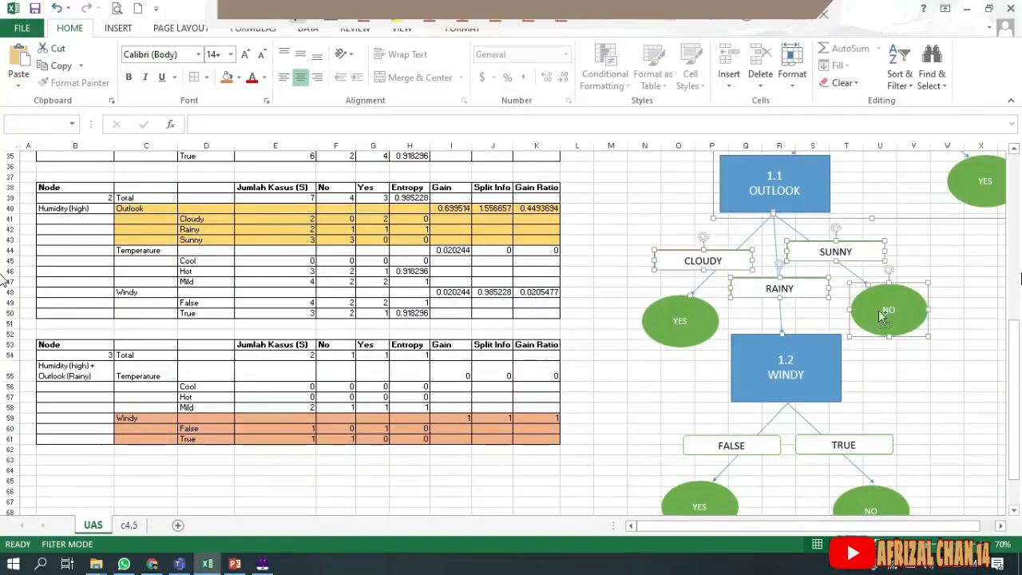
ctrl+click(812, 376)
ctrl+click(692, 337)
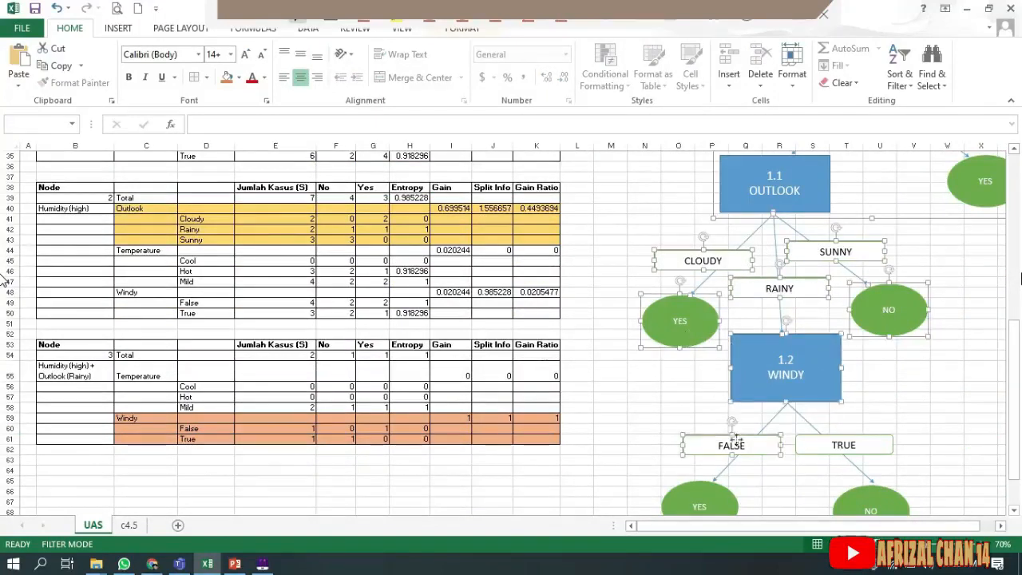
click(787, 440)
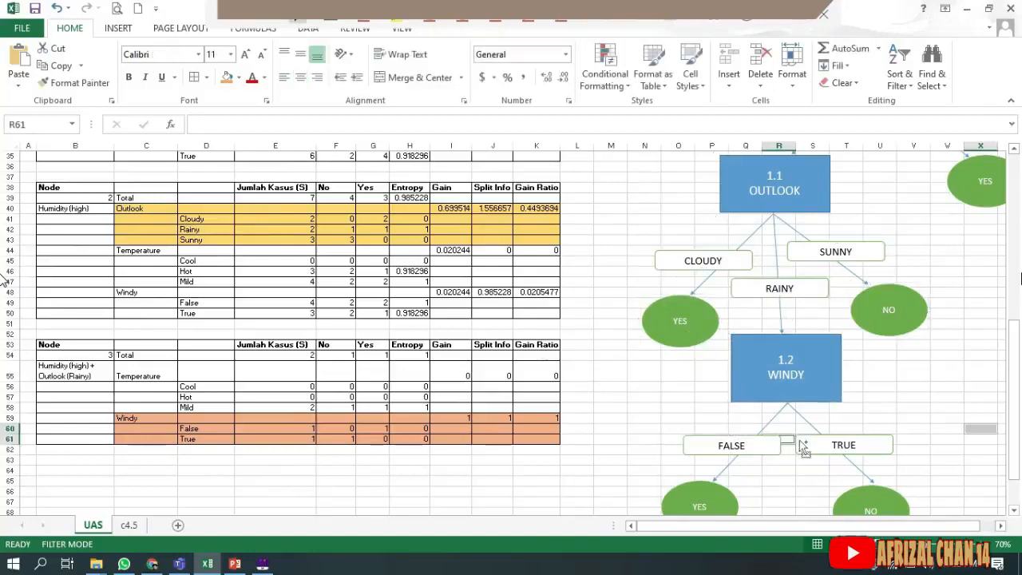
- Try to select the upper tree, Outlook branch labels and ovals, 1.2 WINDY box, and its FALSE and TRUE branches together for grouping
click(885, 297)
ctrl+click(818, 200)
ctrl+click(834, 251)
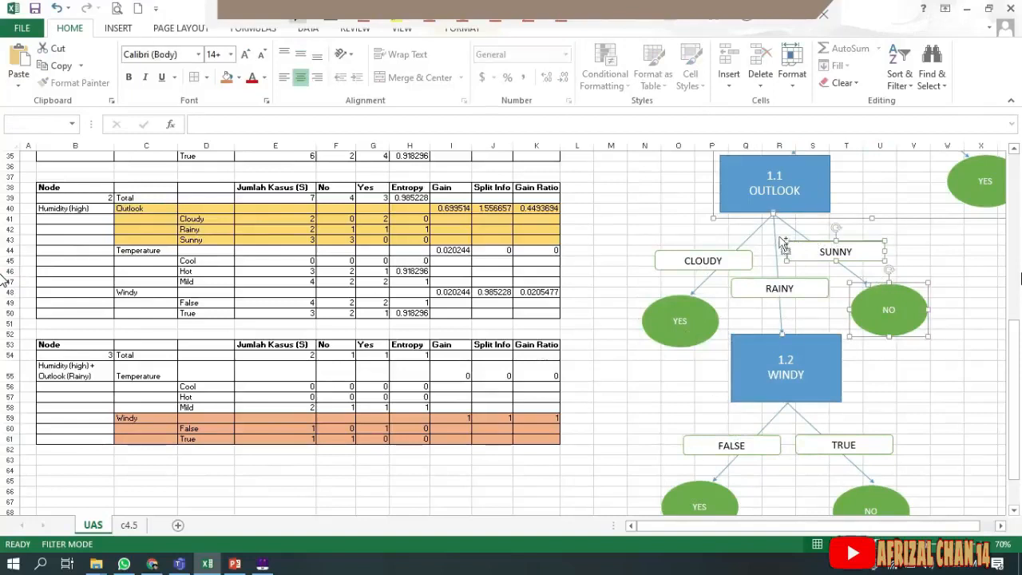
ctrl+click(749, 267)
ctrl+click(721, 321)
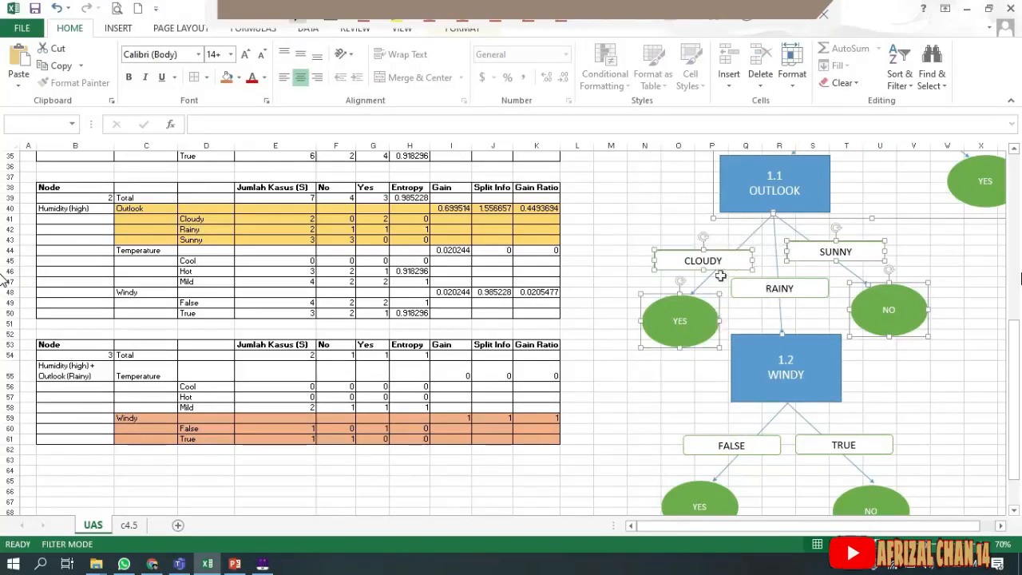
ctrl+click(791, 344)
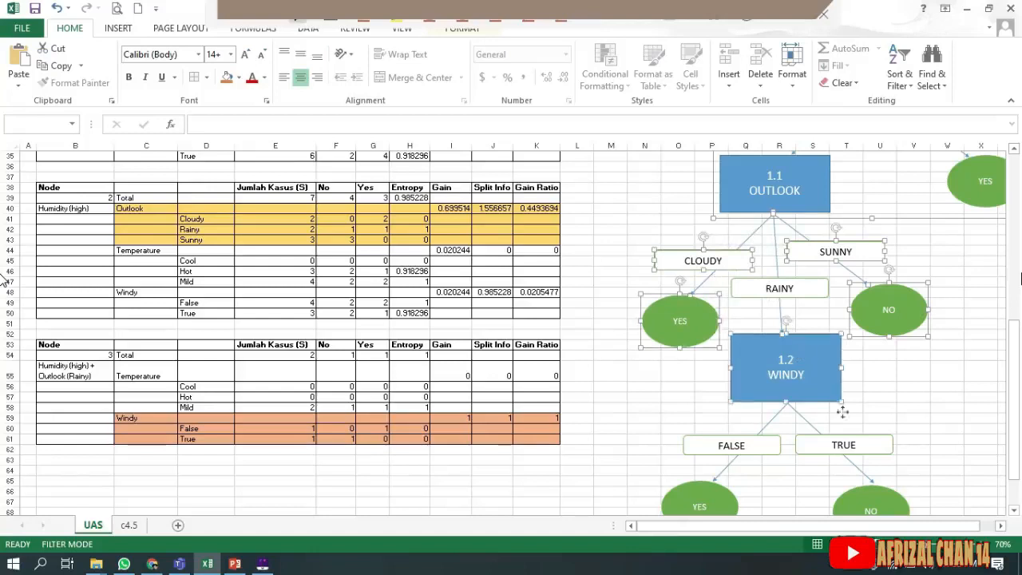
ctrl+click(854, 441)
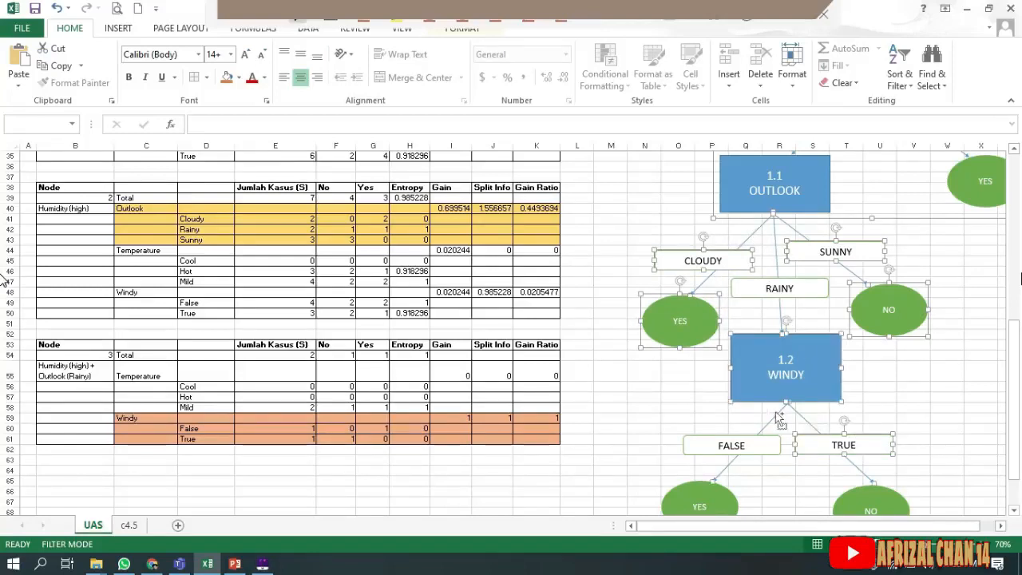
ctrl+click(779, 446)
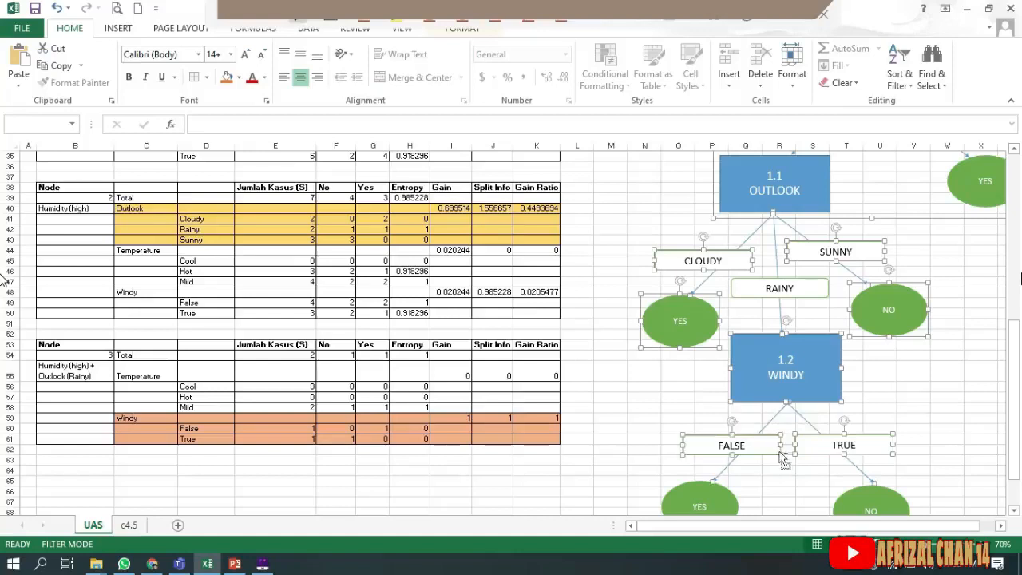
ctrl+click(723, 503)
ctrl+click(857, 487)
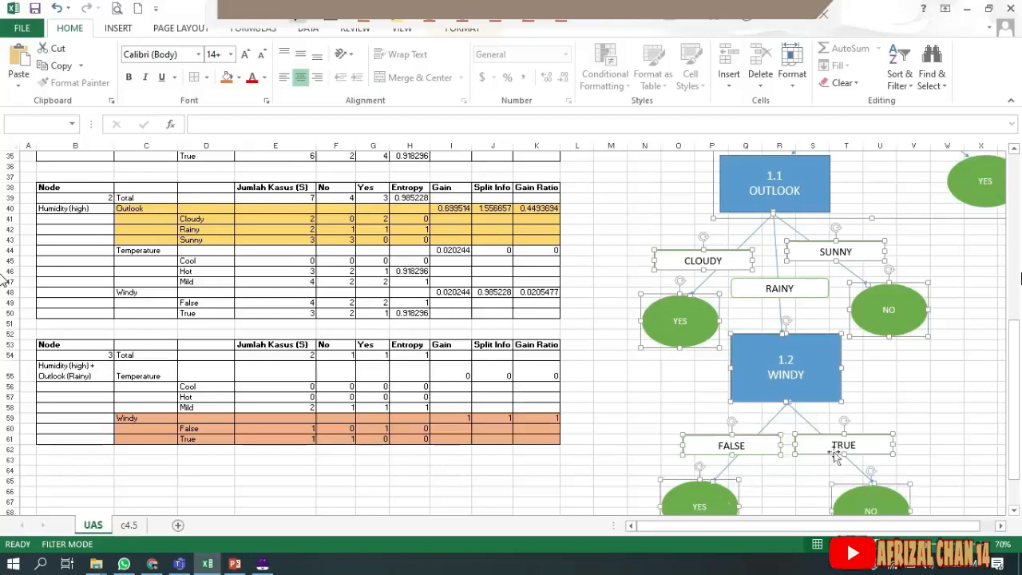
right_click(803, 375)
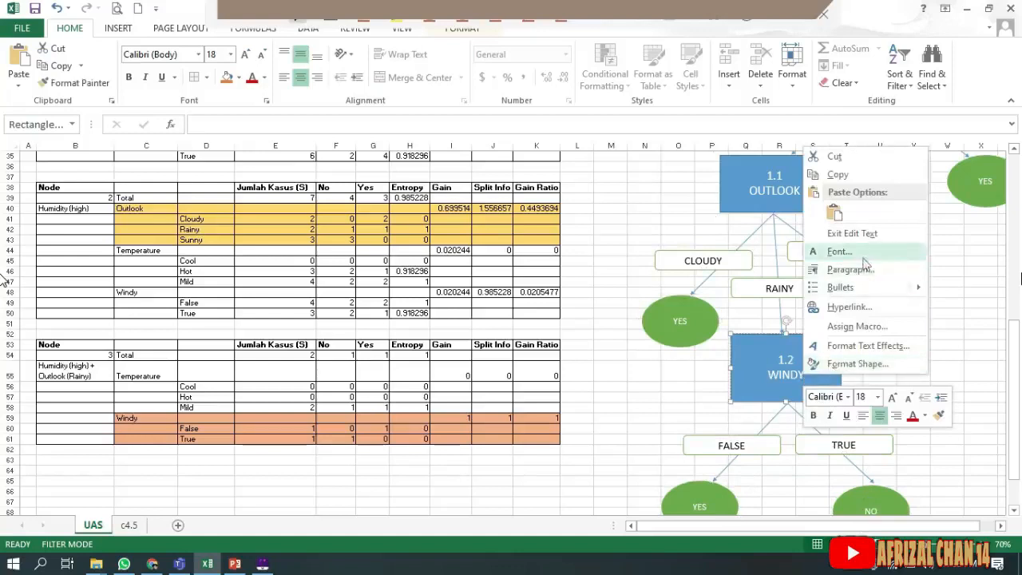
right_click(744, 351)
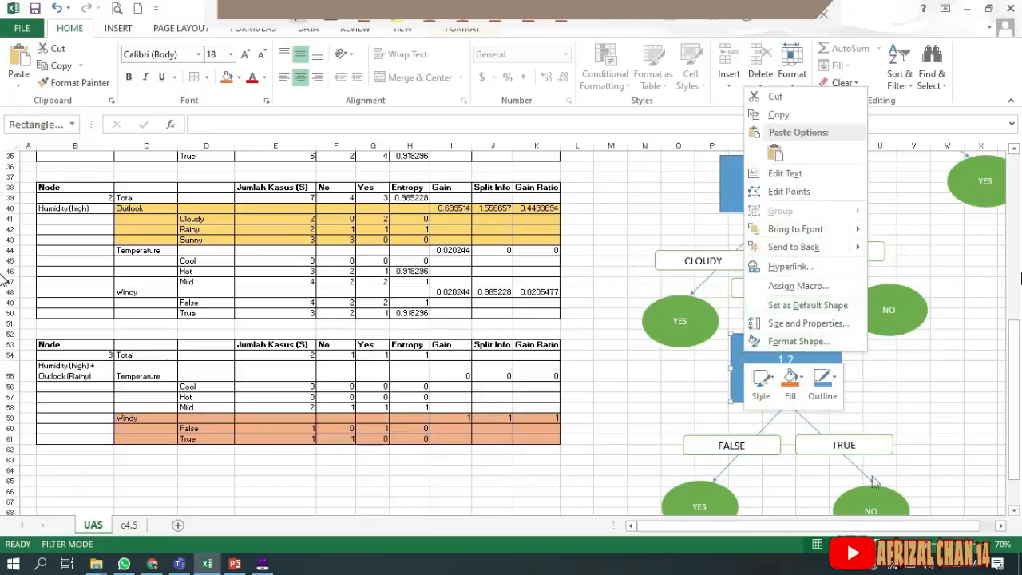
click(927, 461)
scroll(938, 342, down, 2)
scroll(788, 453, up, 5)
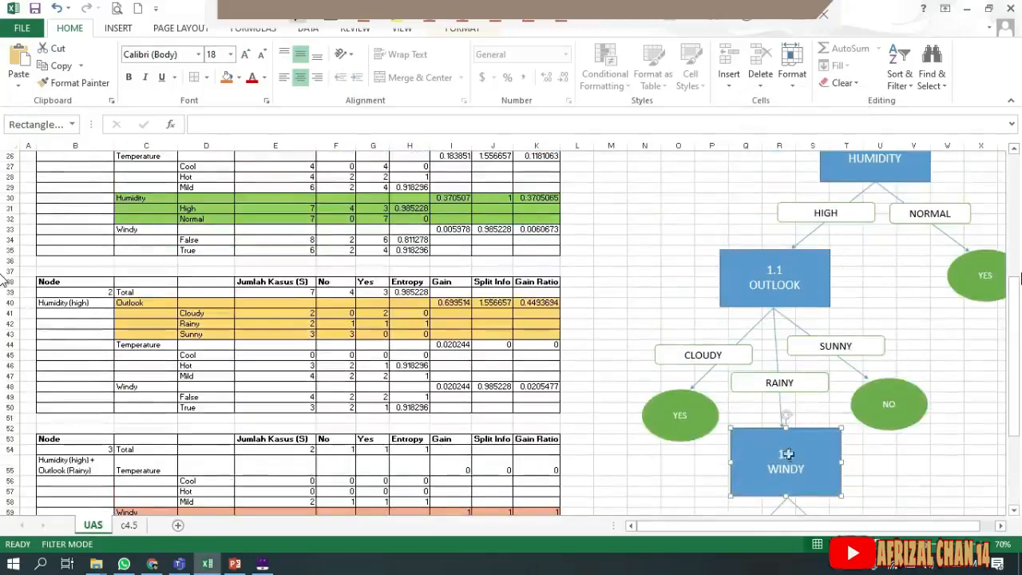
scroll(730, 511, right, 1)
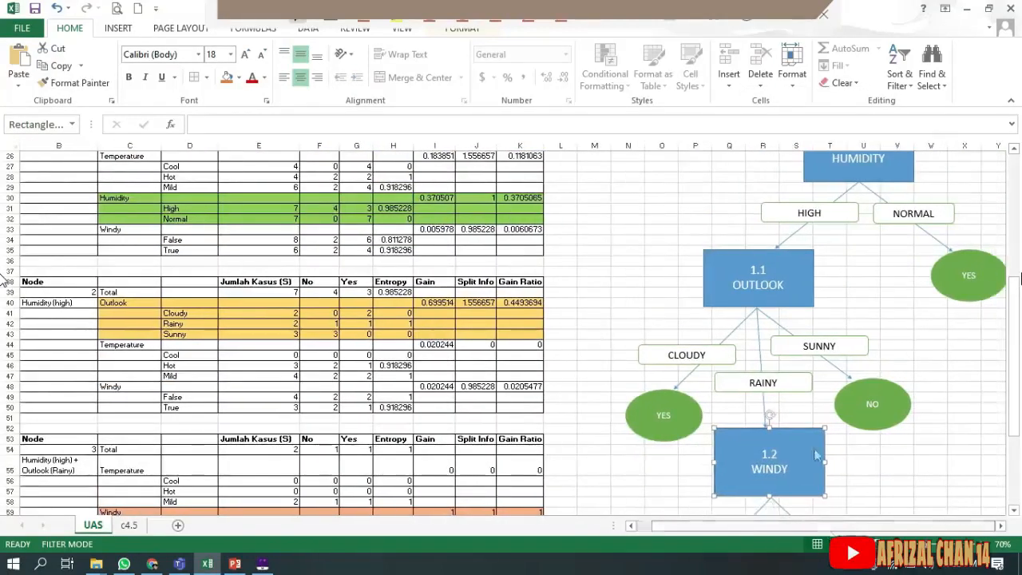
scroll(840, 343, up, 1)
scroll(840, 342, up, 2)
scroll(842, 338, down, 5)
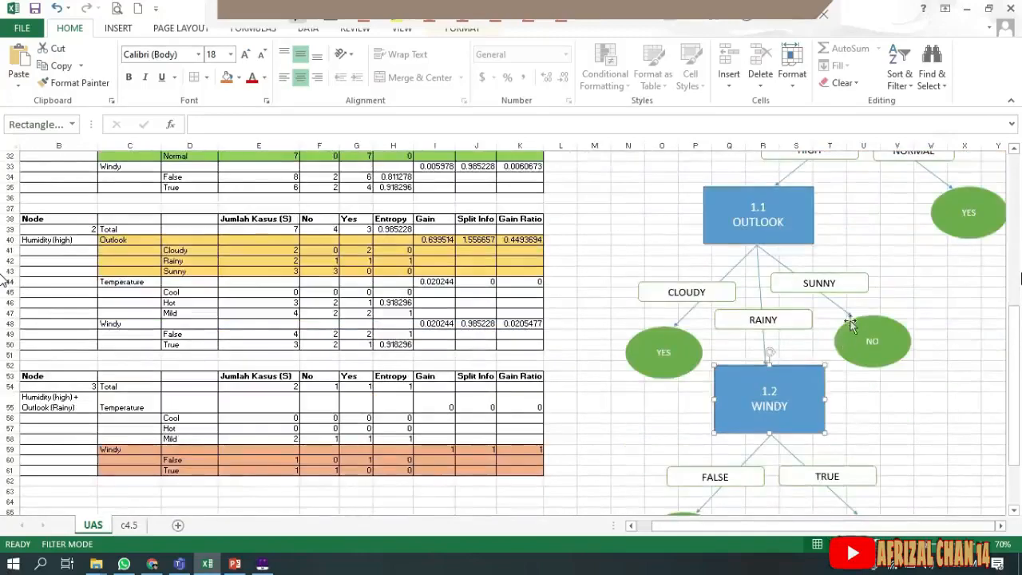
- Group the upper tree, Outlook arrows, CLOUDY and RAINY labels, 1.2 WINDY box, FALSE label and the YES and NO ovals below into one object
click(926, 249)
click(869, 188)
scroll(858, 226, up, 2)
click(856, 224)
ctrl+click(782, 326)
ctrl+click(759, 328)
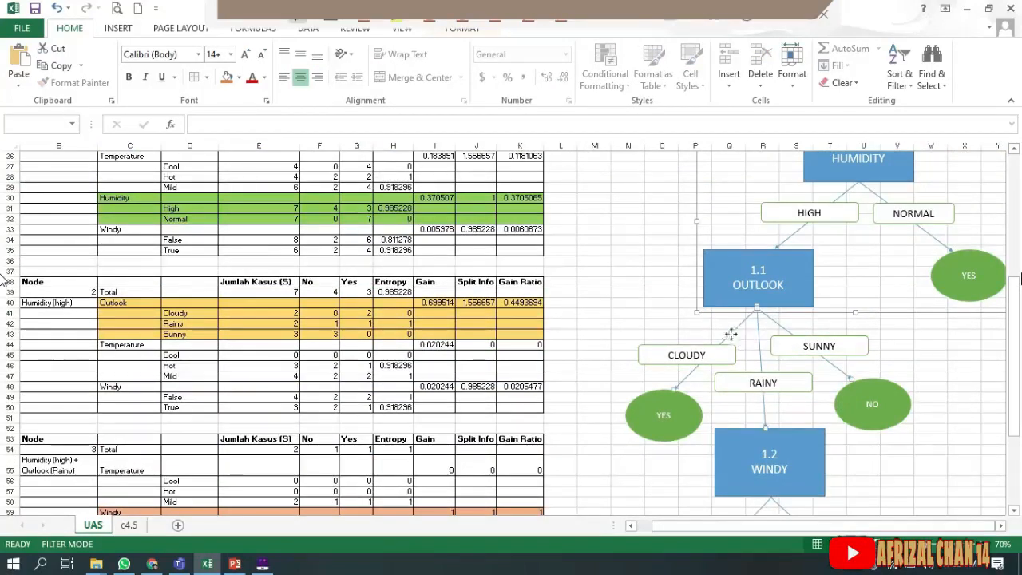
ctrl+click(728, 353)
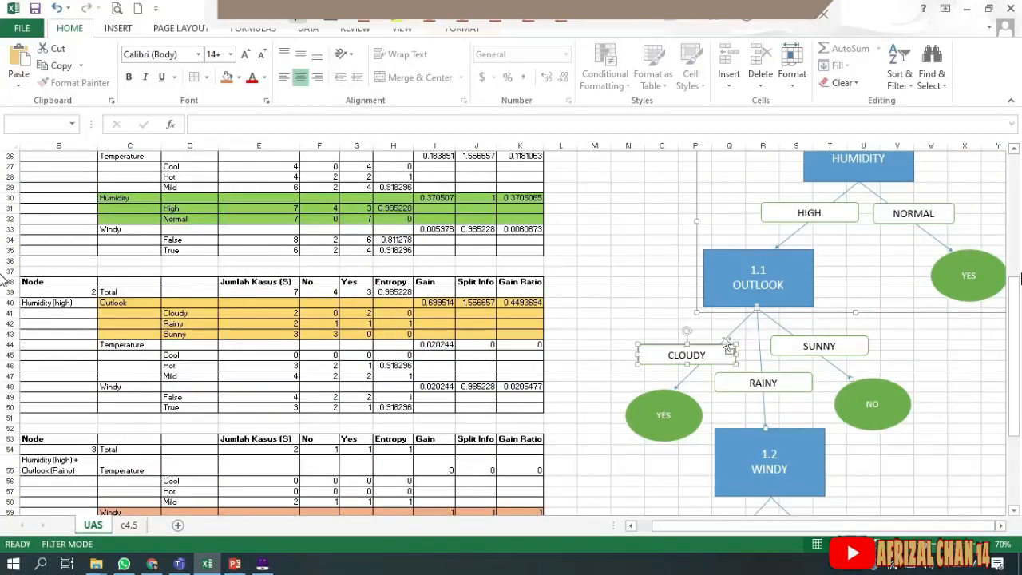
ctrl+click(697, 409)
ctrl+click(775, 449)
ctrl+click(861, 405)
ctrl+click(802, 390)
scroll(804, 399, down, 4)
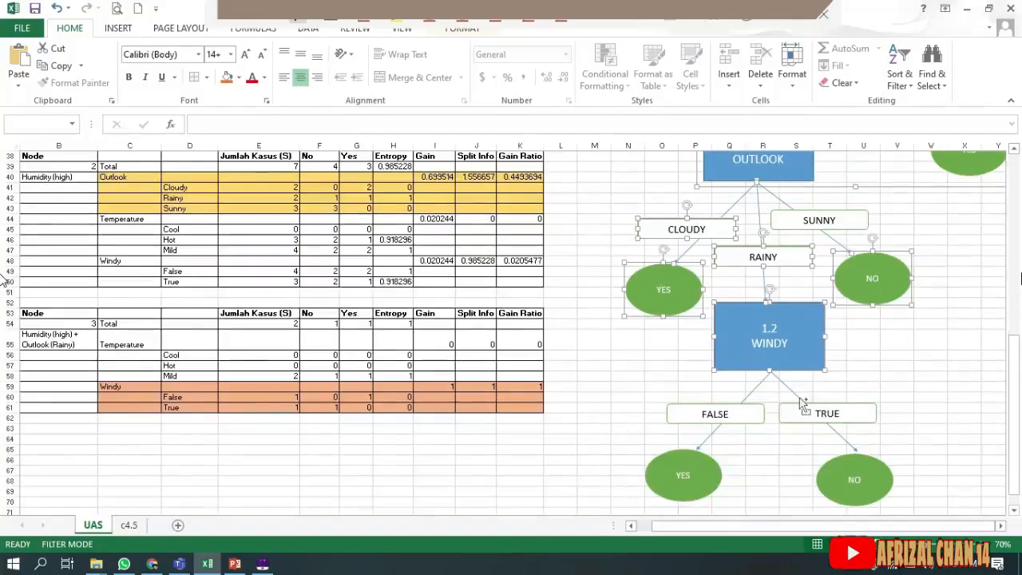
ctrl+click(755, 407)
ctrl+click(709, 463)
ctrl+click(830, 487)
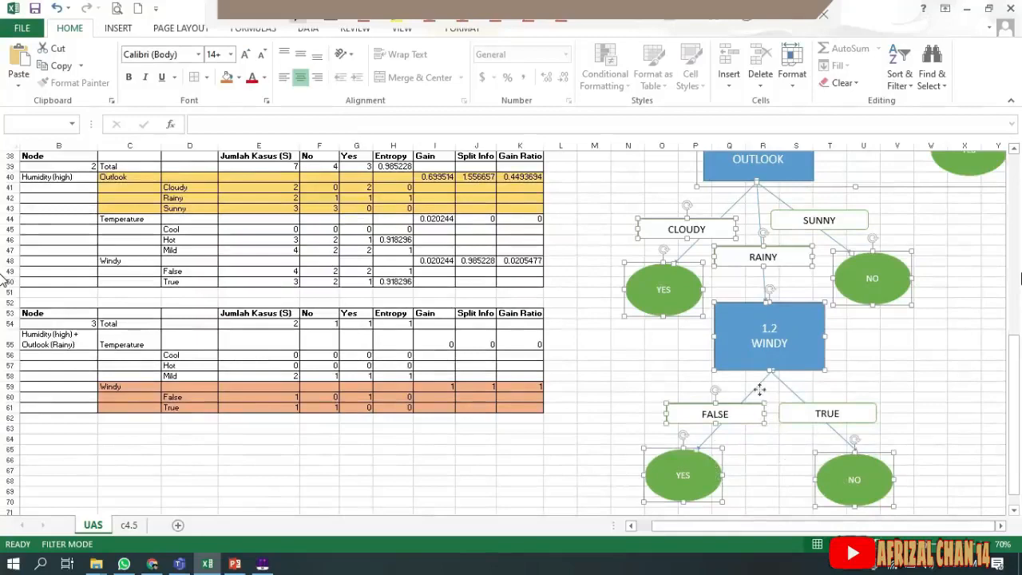
right_click(757, 407)
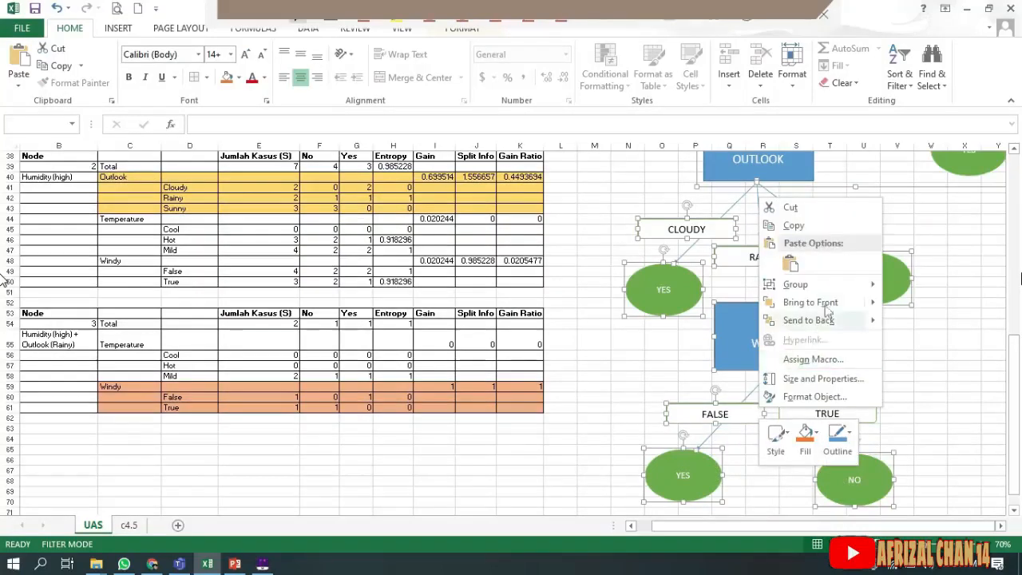
mouse_move(834, 285)
click(918, 285)
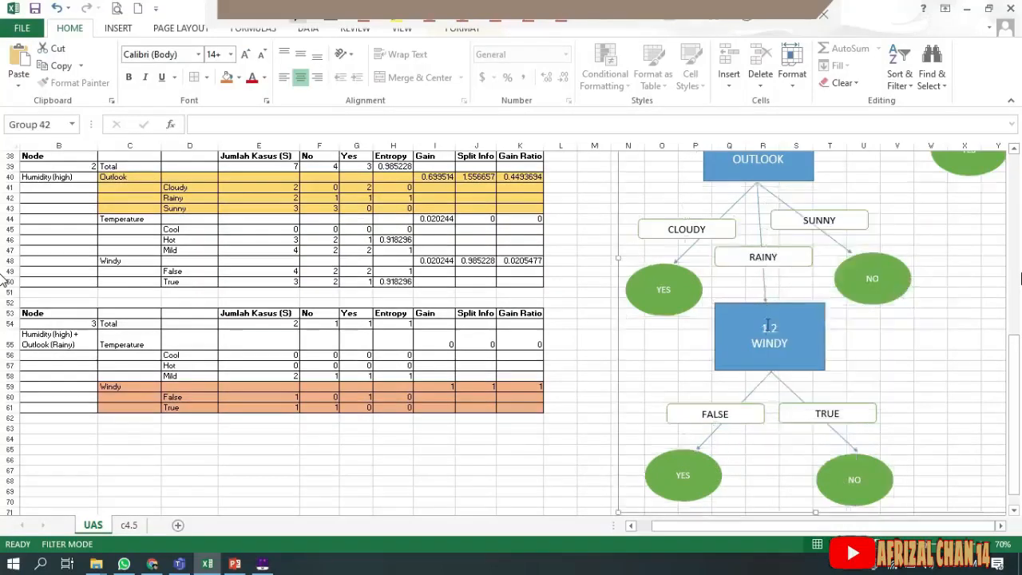
- Move the grouped decision tree slightly to the right on the sheet
scroll(864, 361, up, 4)
scroll(864, 361, up, 2)
drag(864, 361, 840, 376)
click(769, 274)
drag(769, 273, 794, 269)
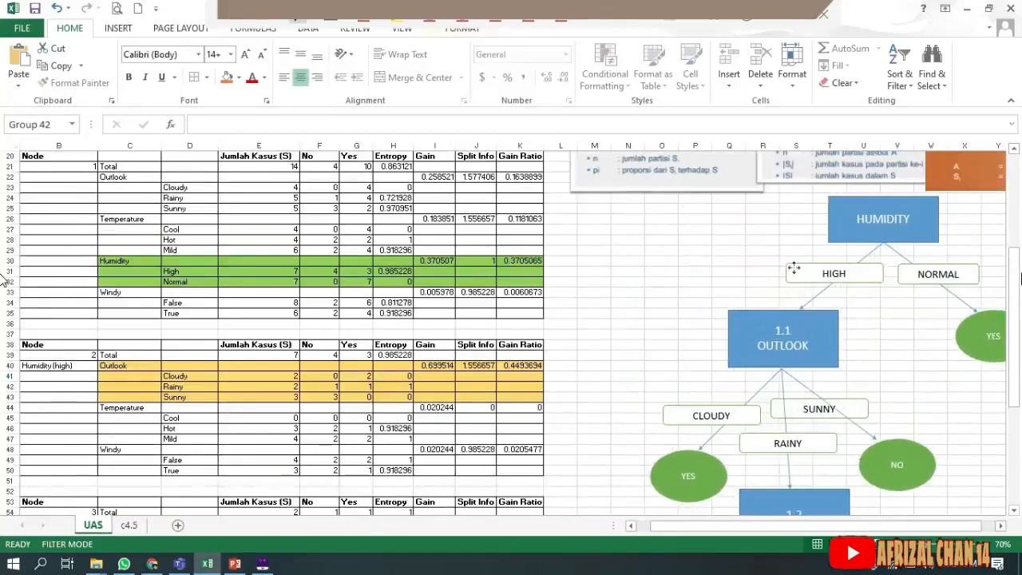
- Shift the SUNNY label to the right so that it sits over its Outlook branch arrow
click(869, 408)
mouse_move(857, 397)
mouse_down()
mouse_move(868, 396)
mouse_move(851, 402)
mouse_move(860, 406)
mouse_up()
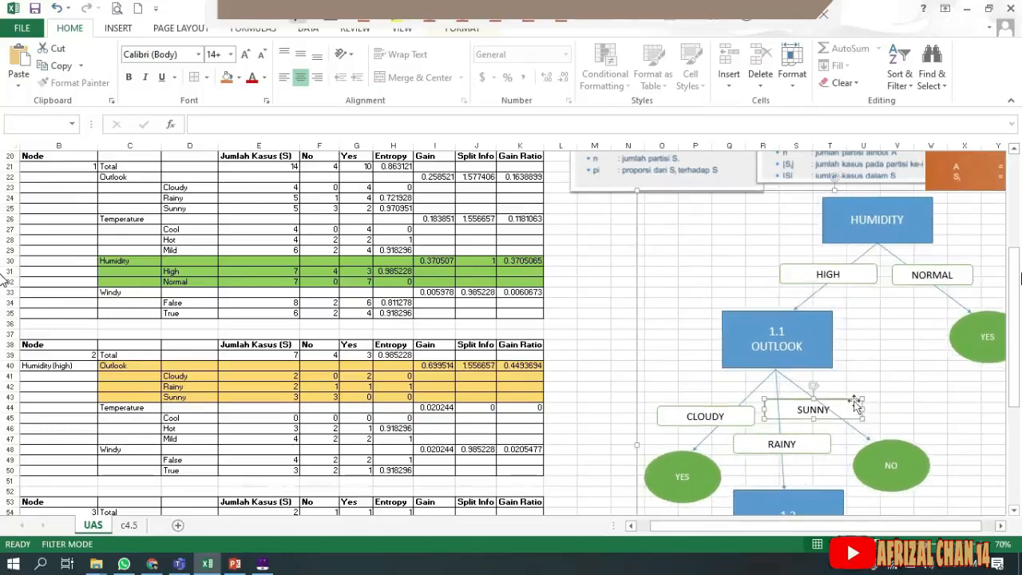
drag(870, 367, 844, 376)
click(857, 414)
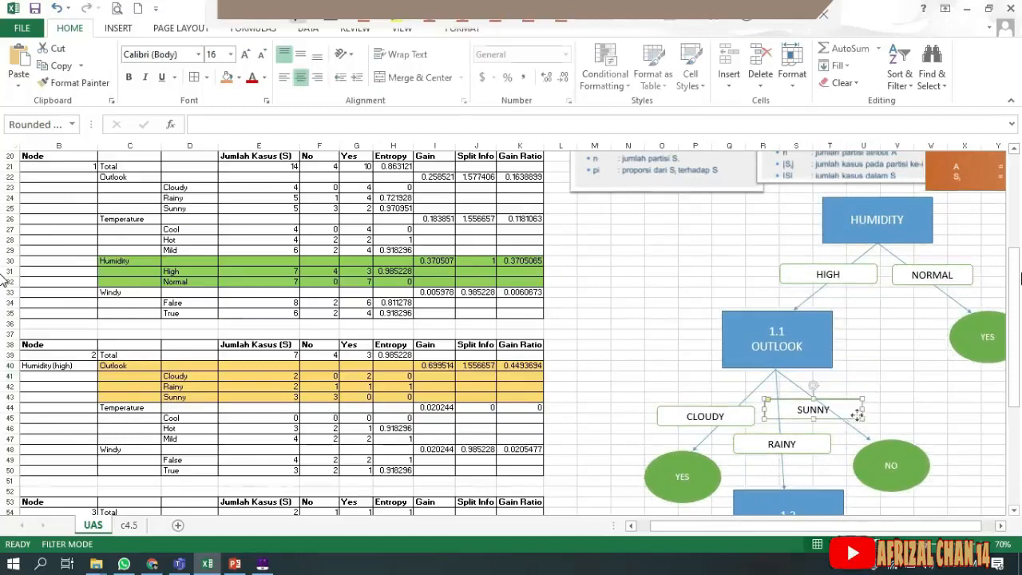
drag(856, 413, 876, 423)
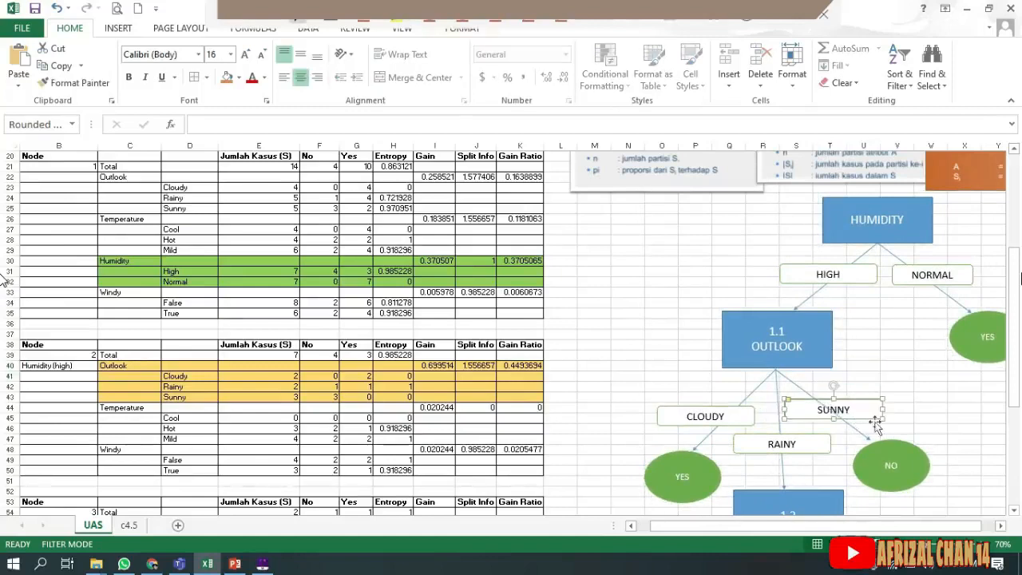
- Group the SUNNY label with the rest of the decision tree
drag(868, 364, 830, 377)
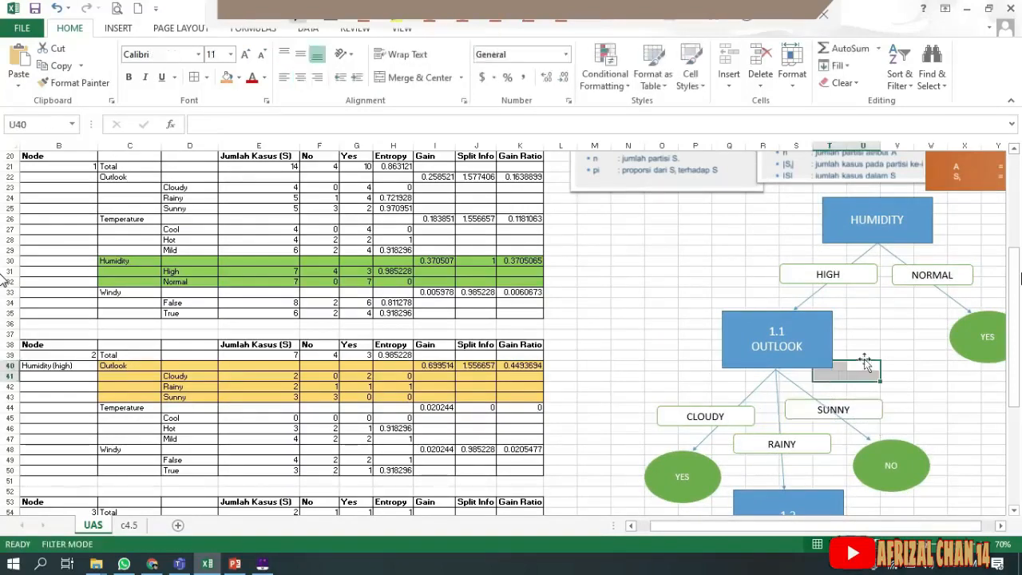
click(777, 438)
ctrl+click(814, 422)
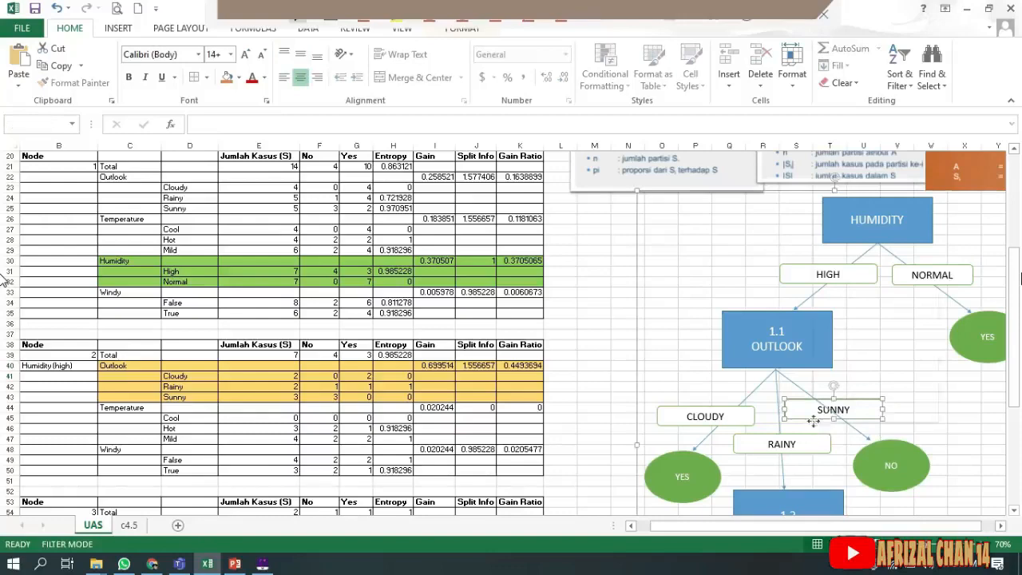
right_click(814, 422)
mouse_move(846, 299)
click(962, 300)
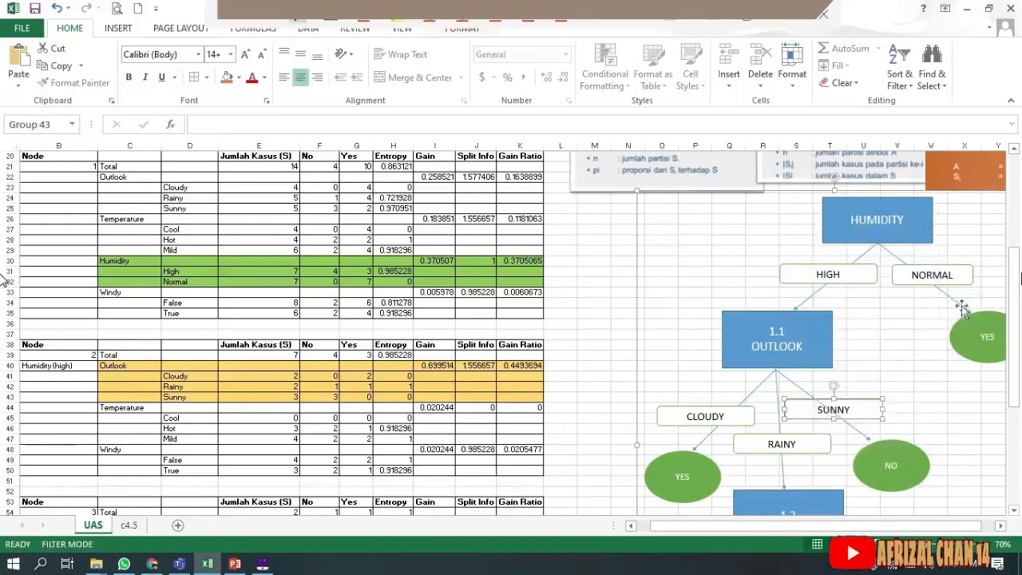
- Review the grouped tree from the HUMIDITY root down to the 1.2 WINDY branches
click(894, 343)
drag(757, 524, 769, 541)
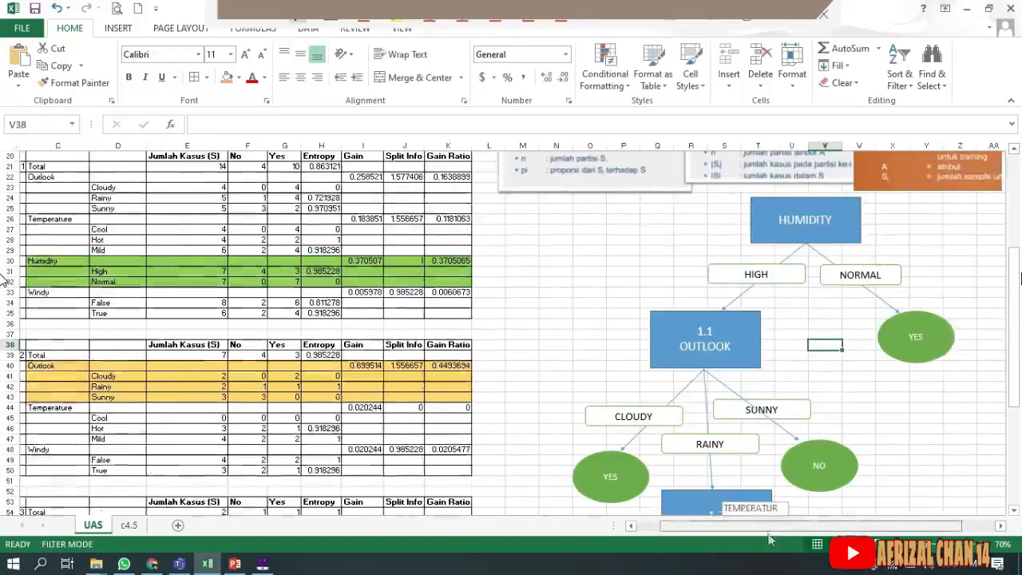
scroll(776, 491, right, 2)
scroll(755, 424, down, 3)
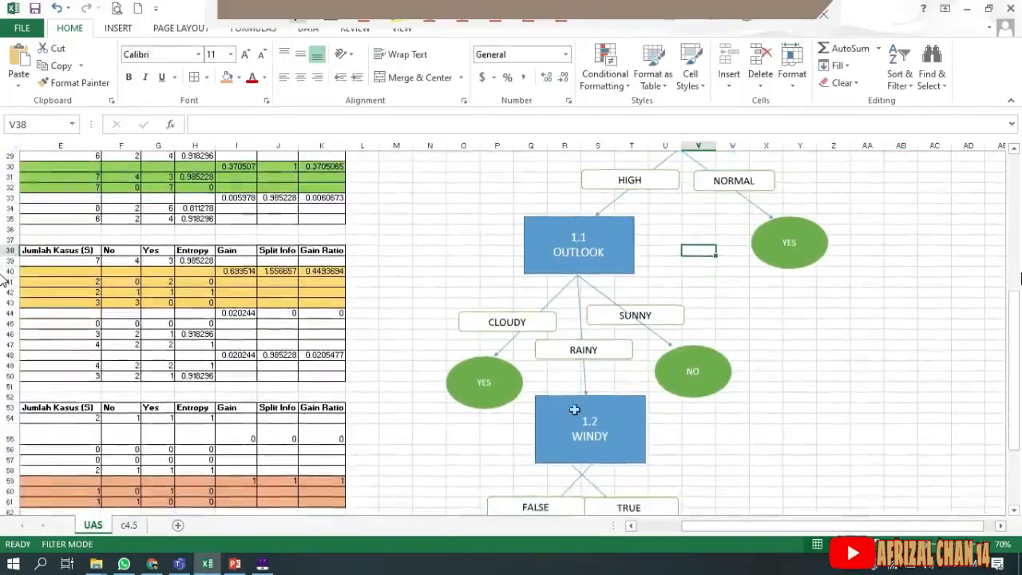
scroll(574, 409, up, 5)
scroll(567, 387, down, 1)
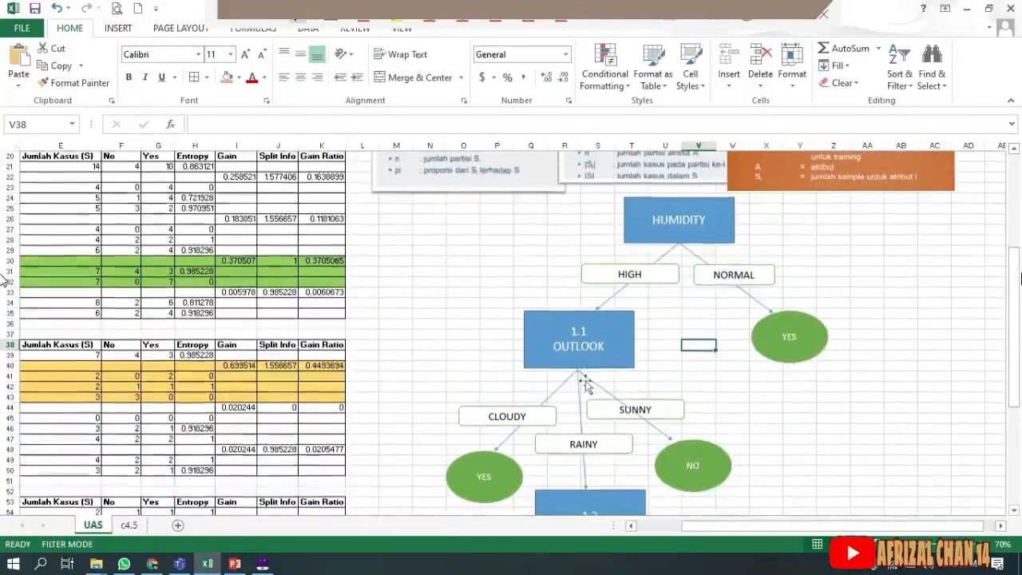
scroll(661, 333, up, 2)
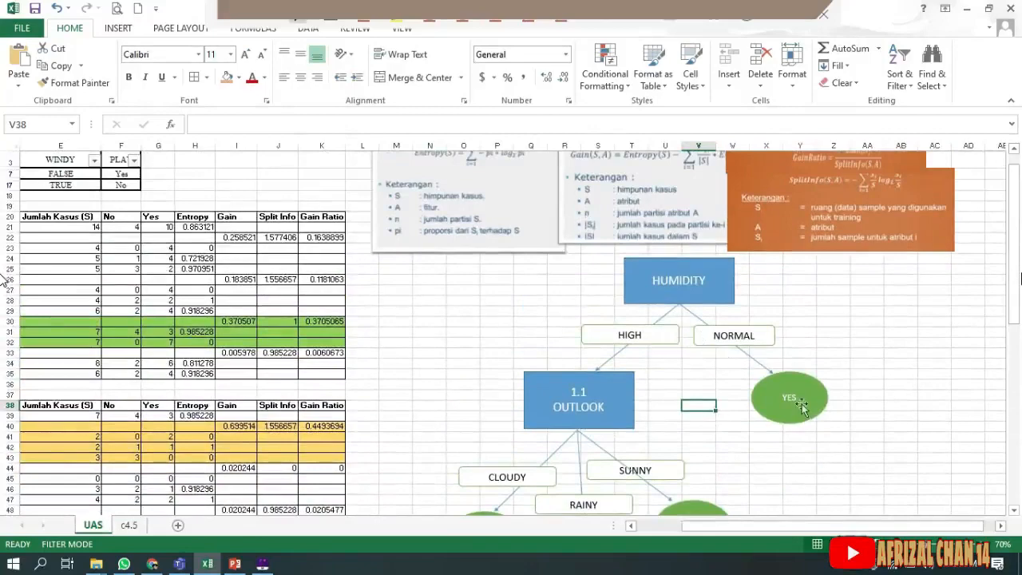
scroll(594, 487, up, 1)
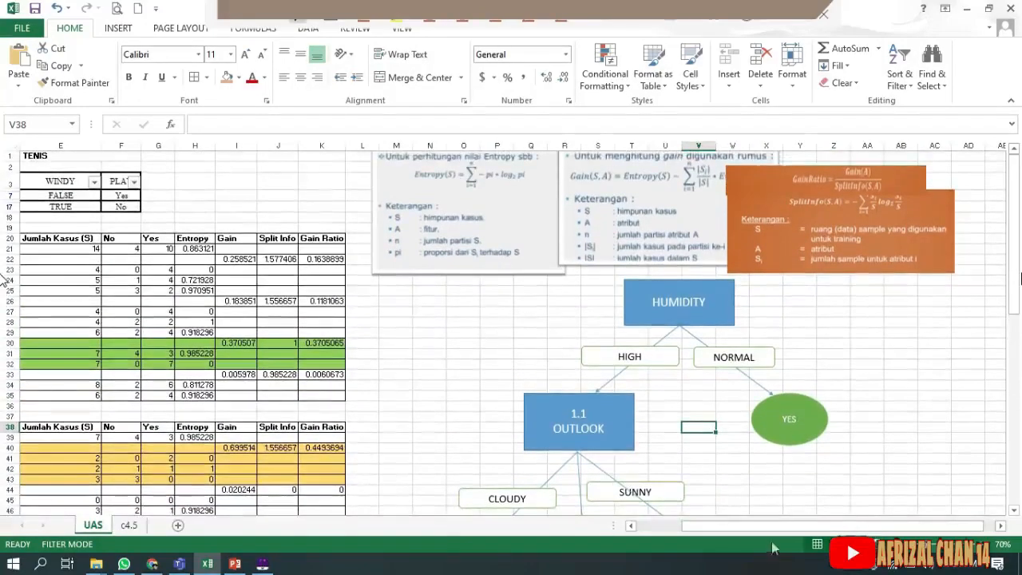
- Show all records of the tennis table again by selecting all values in the OUTLOOK and HUMIDITY filters
scroll(593, 501, left, 3)
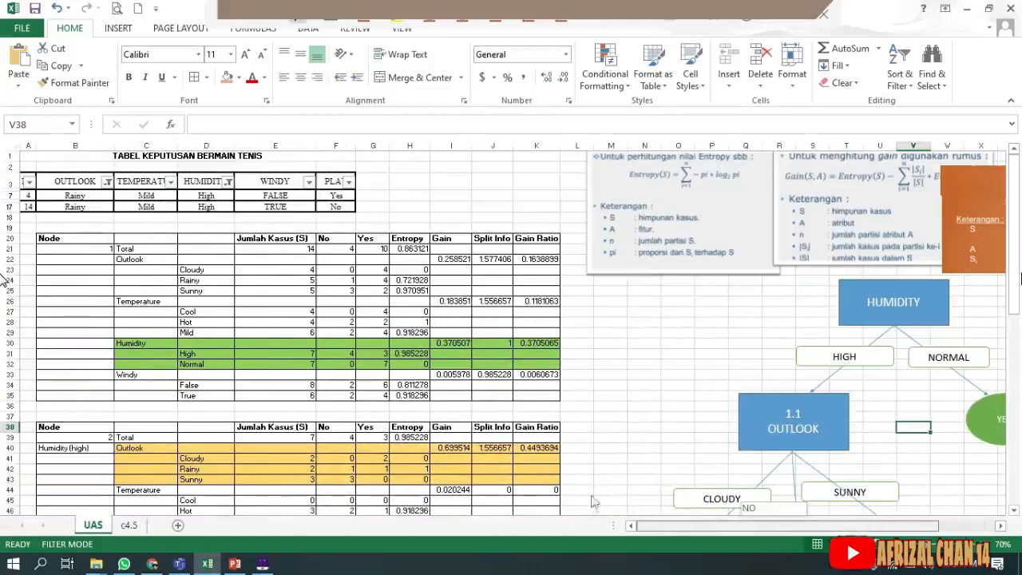
click(109, 182)
click(68, 328)
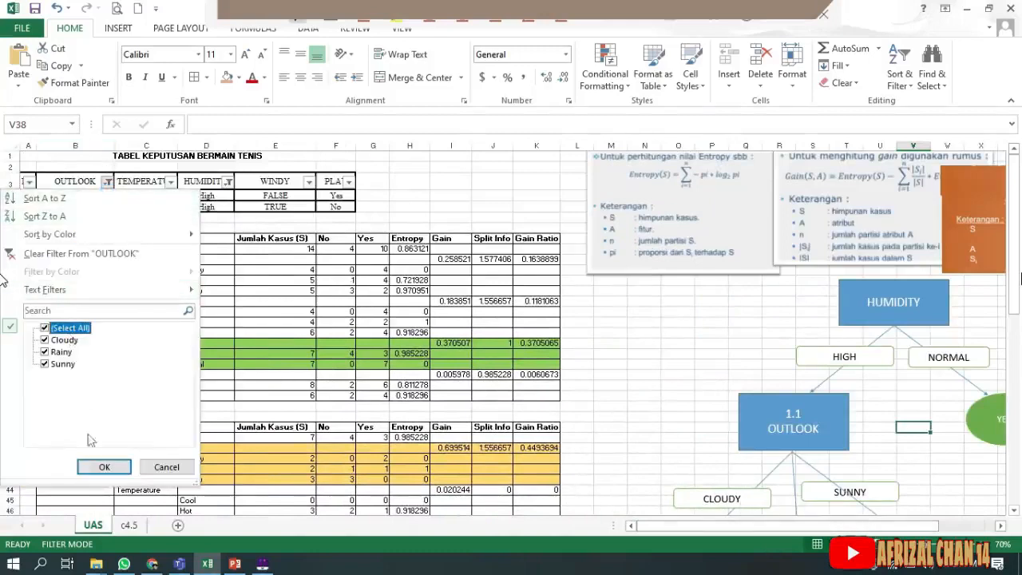
click(104, 466)
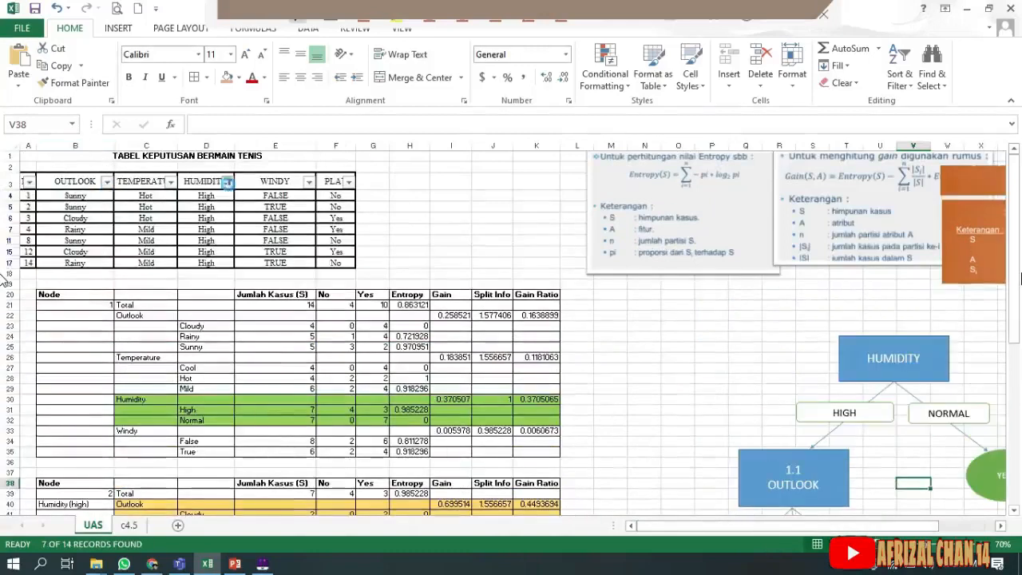
click(228, 183)
click(102, 328)
click(138, 467)
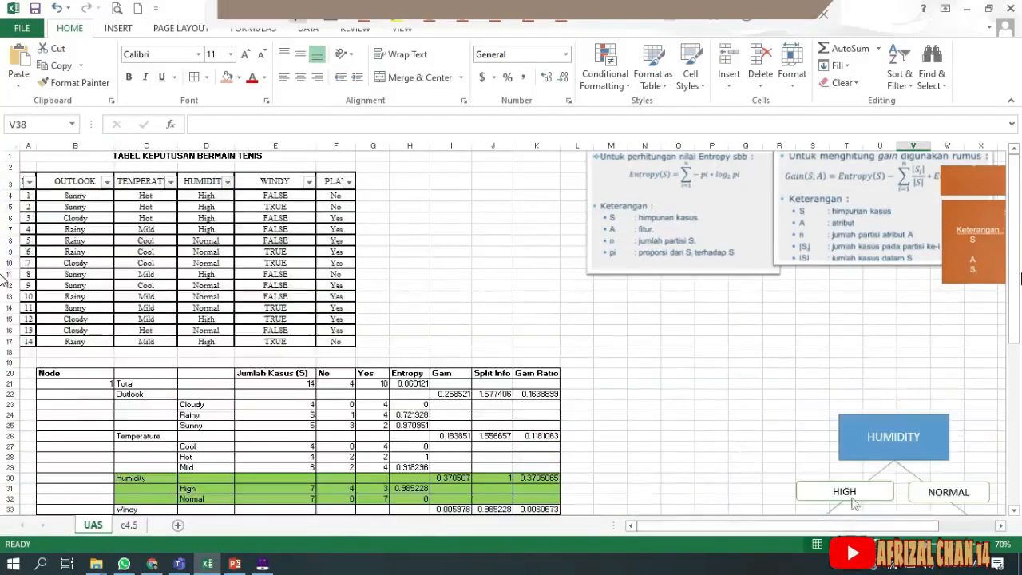
- Move the grouped decision tree up and to the left, just beneath the formula images
mouse_move(927, 424)
mouse_down()
mouse_move(808, 367)
mouse_move(808, 313)
mouse_up()
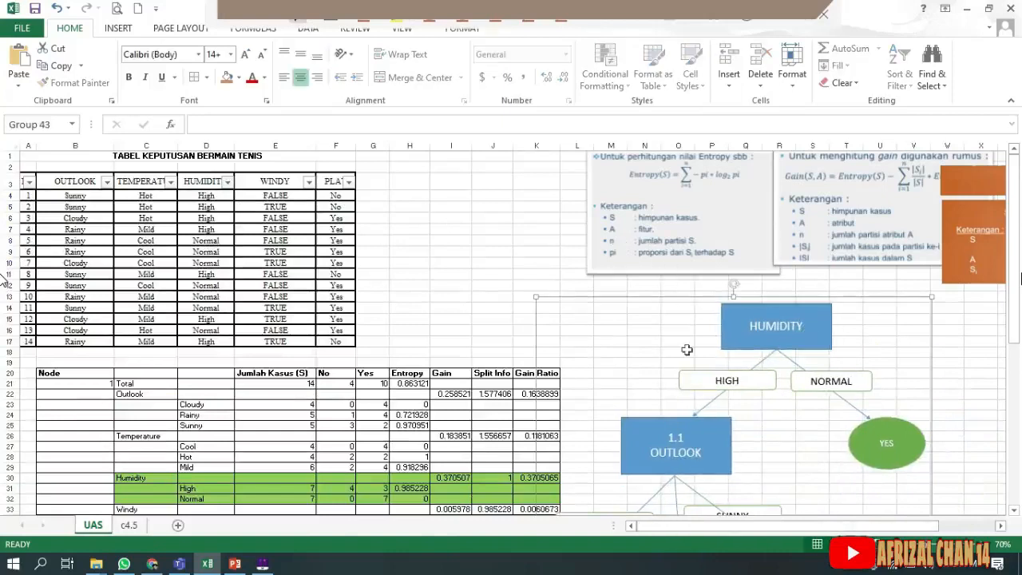
click(939, 348)
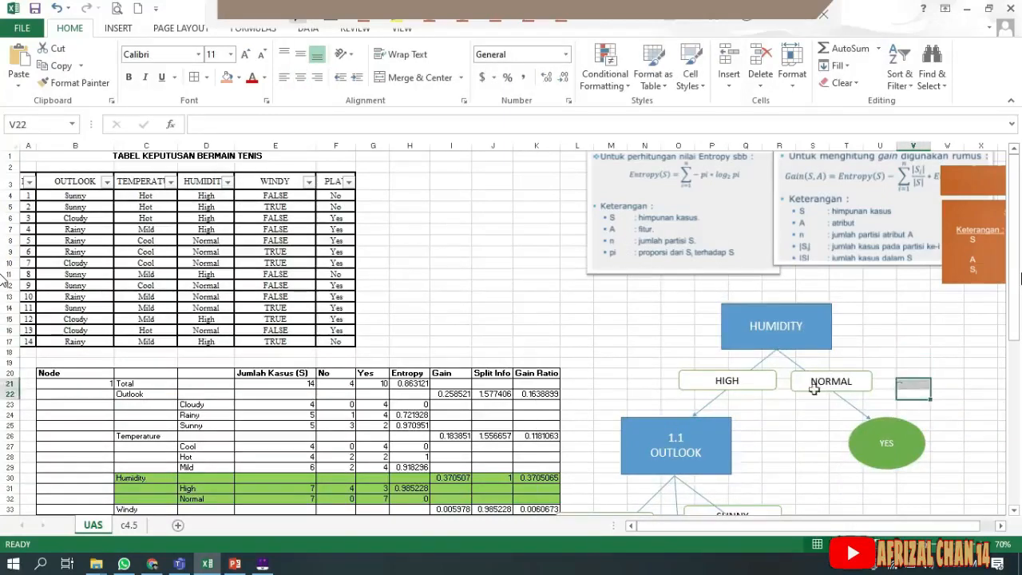
- Move the grouped decision tree slightly to the right beneath the formula images
drag(808, 324, 866, 329)
scroll(876, 338, down, 4)
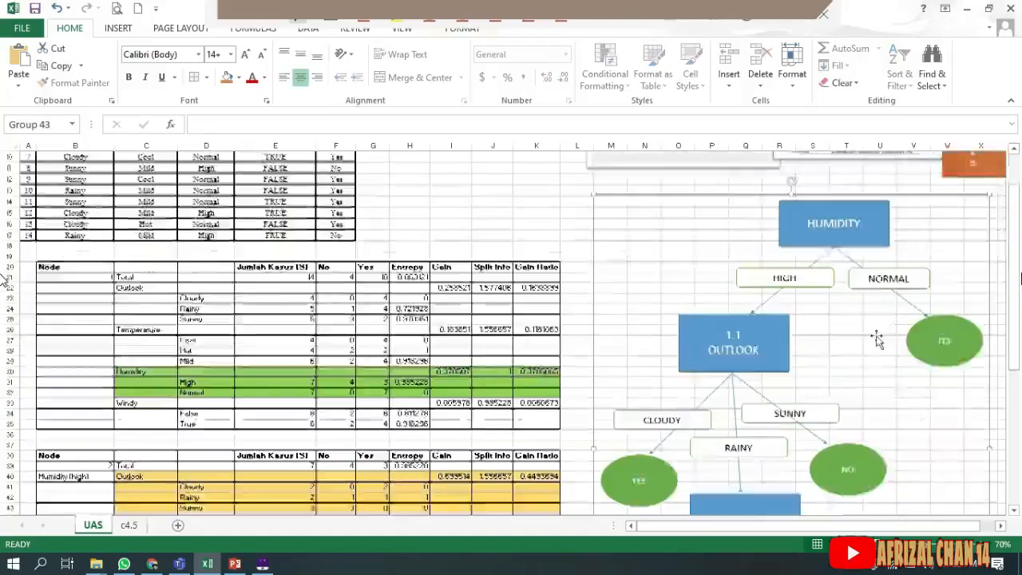
scroll(844, 361, up, 5)
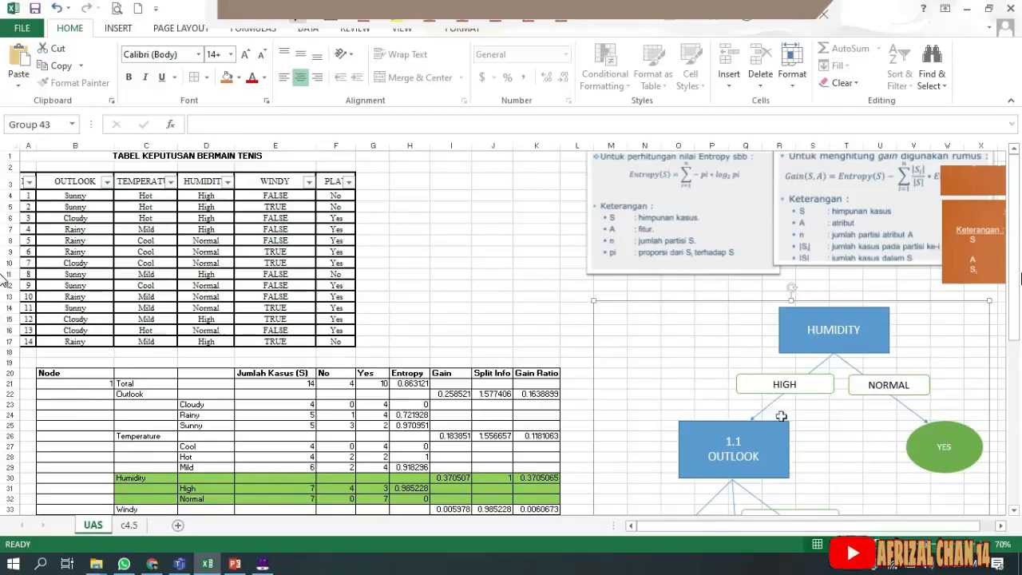
- Examine the moved tree from the HUMIDITY root to the 1.2 WINDY branches for pieces left out of the group
scroll(781, 415, down, 3)
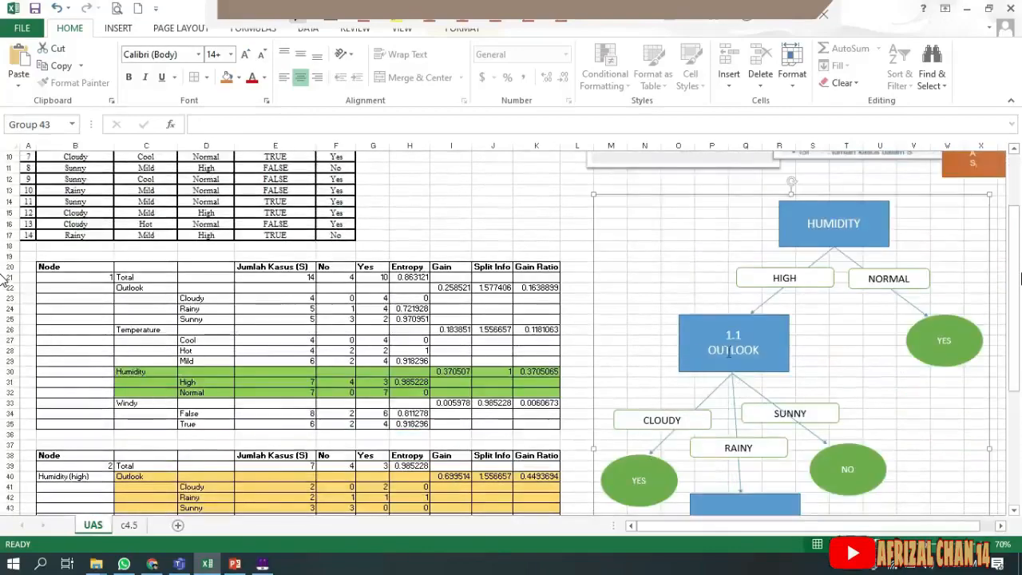
scroll(729, 352, up, 2)
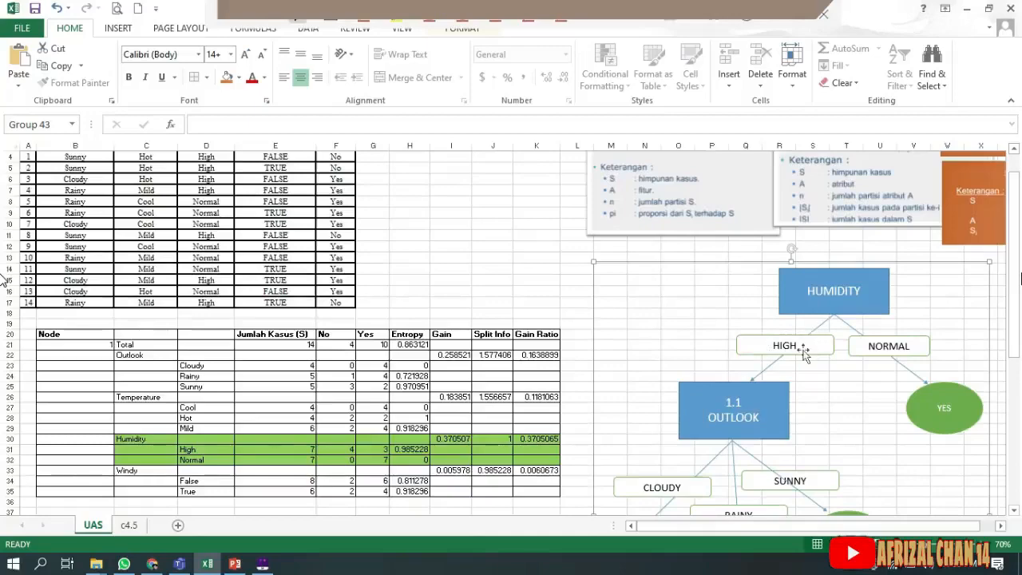
scroll(740, 434, down, 3)
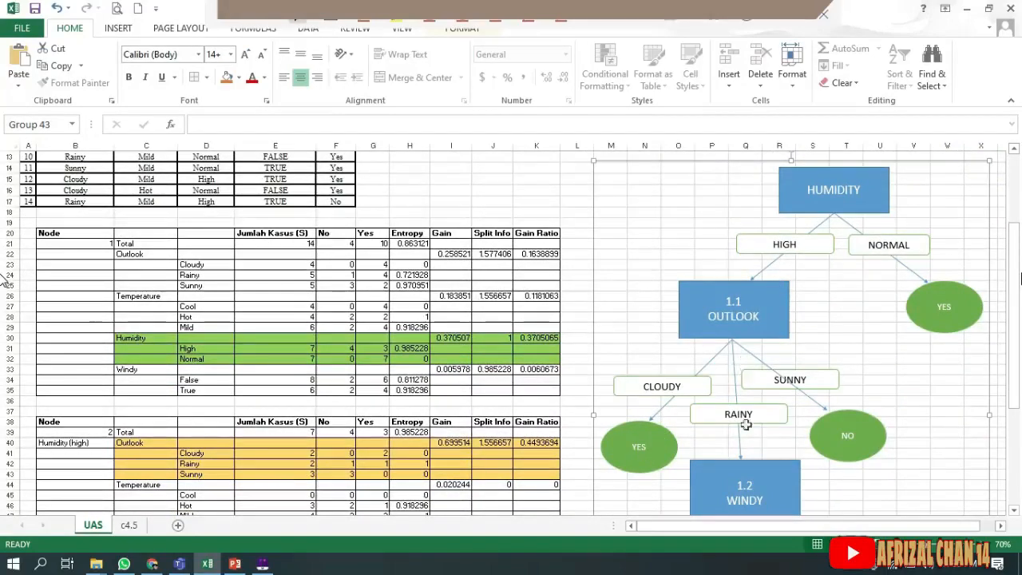
scroll(745, 425, down, 5)
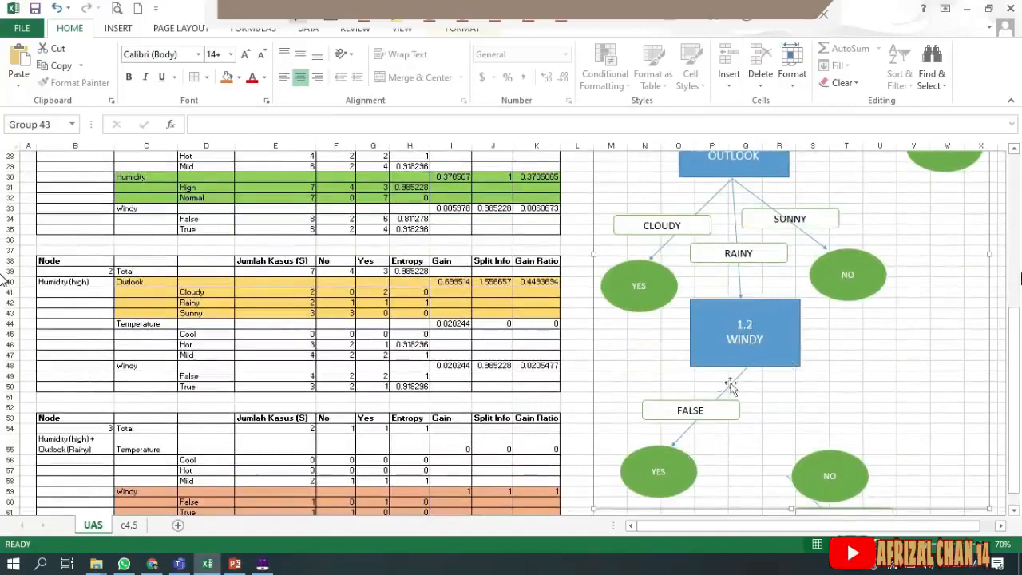
scroll(771, 295, up, 5)
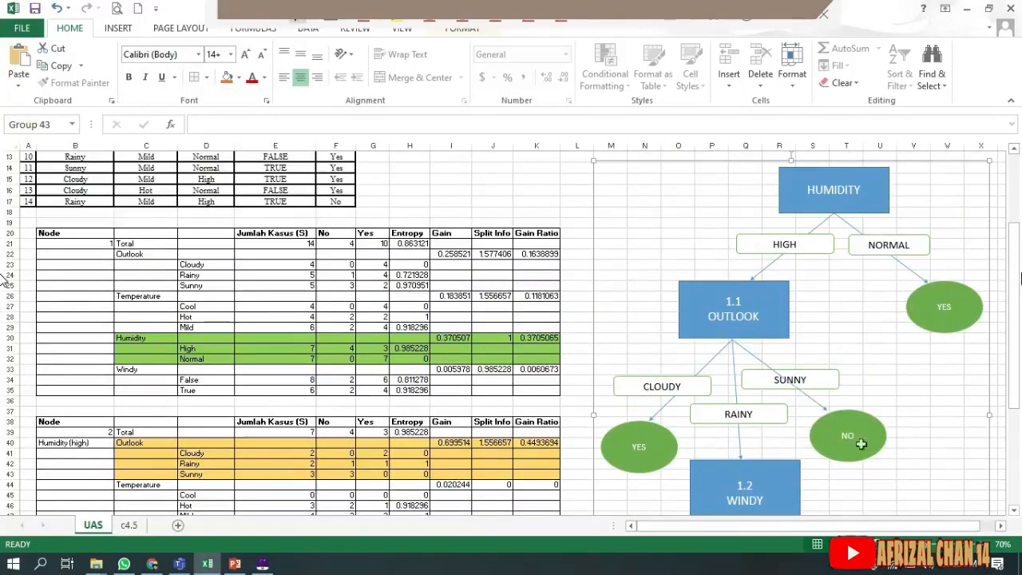
scroll(854, 445, down, 1)
scroll(853, 411, down, 2)
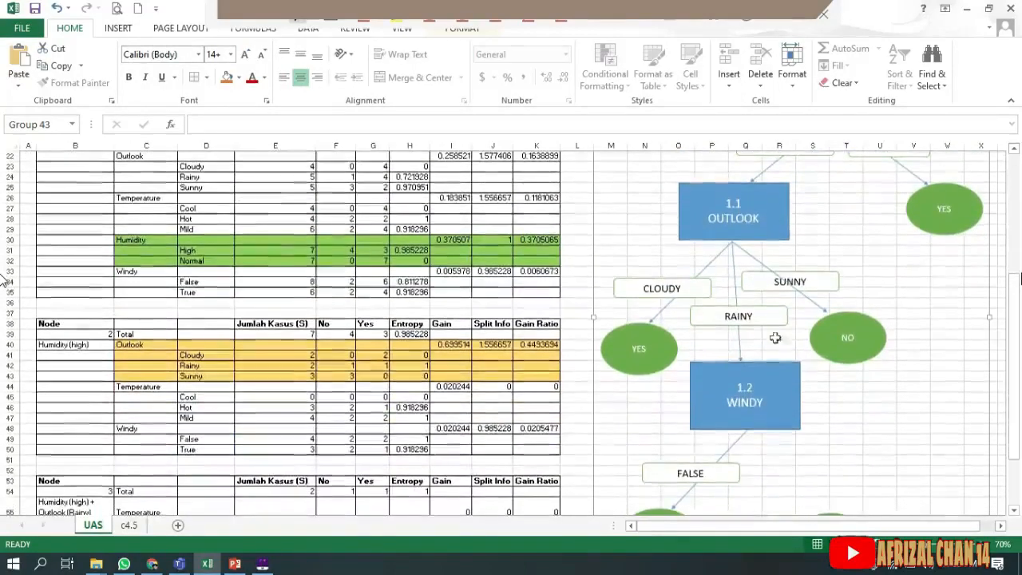
scroll(834, 335, up, 6)
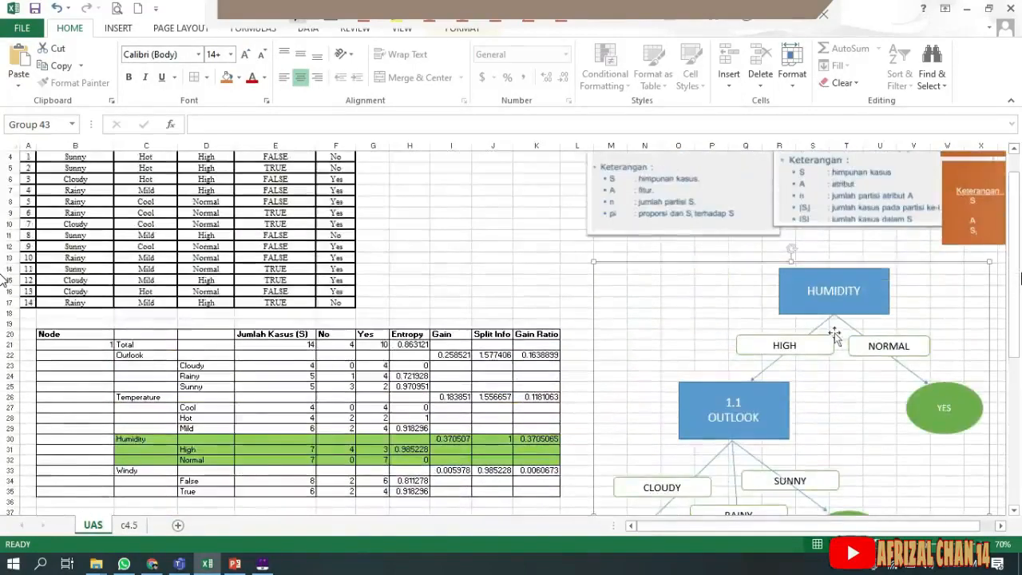
scroll(831, 320, down, 1)
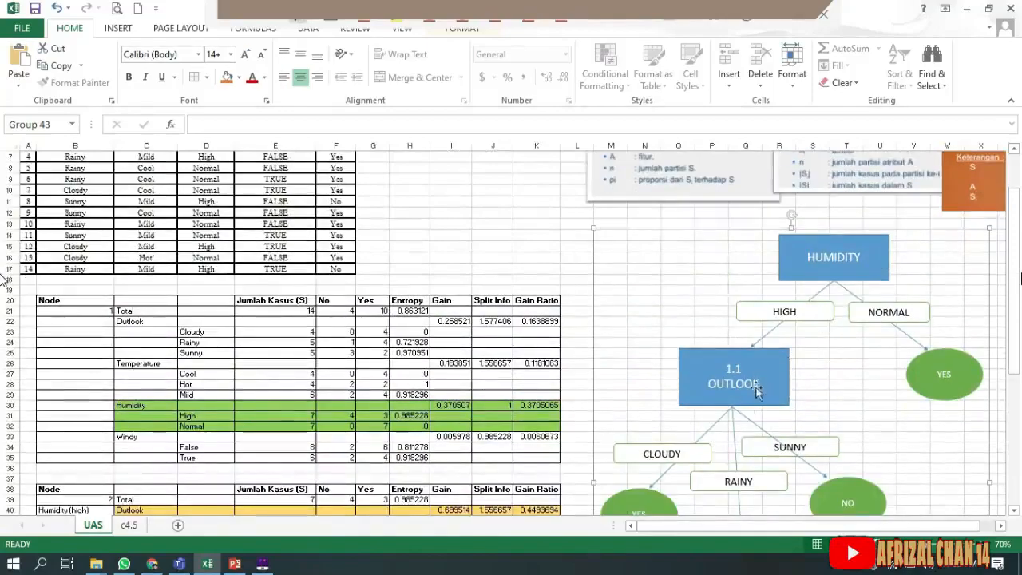
scroll(752, 415, down, 4)
scroll(752, 427, down, 4)
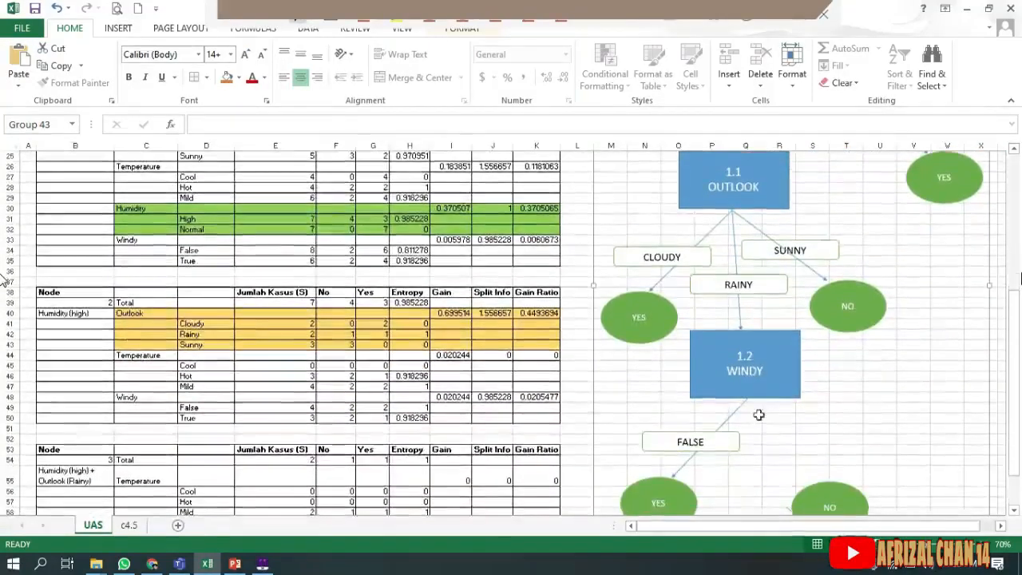
scroll(740, 444, down, 1)
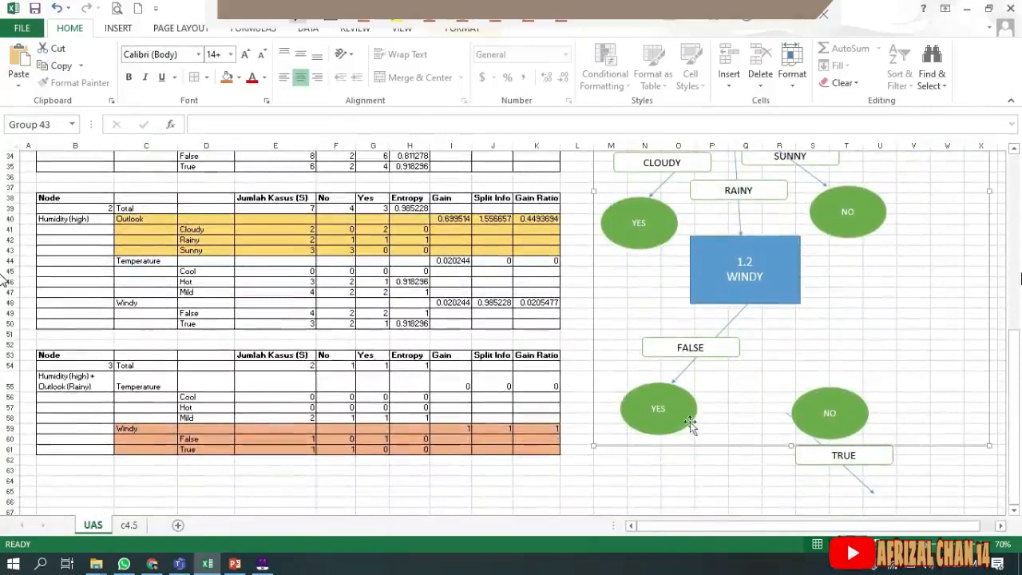
- Move the stray TRUE label and its arrow up between the 1.2 WINDY box and the NO oval
click(818, 467)
drag(818, 467, 815, 351)
drag(863, 479, 828, 375)
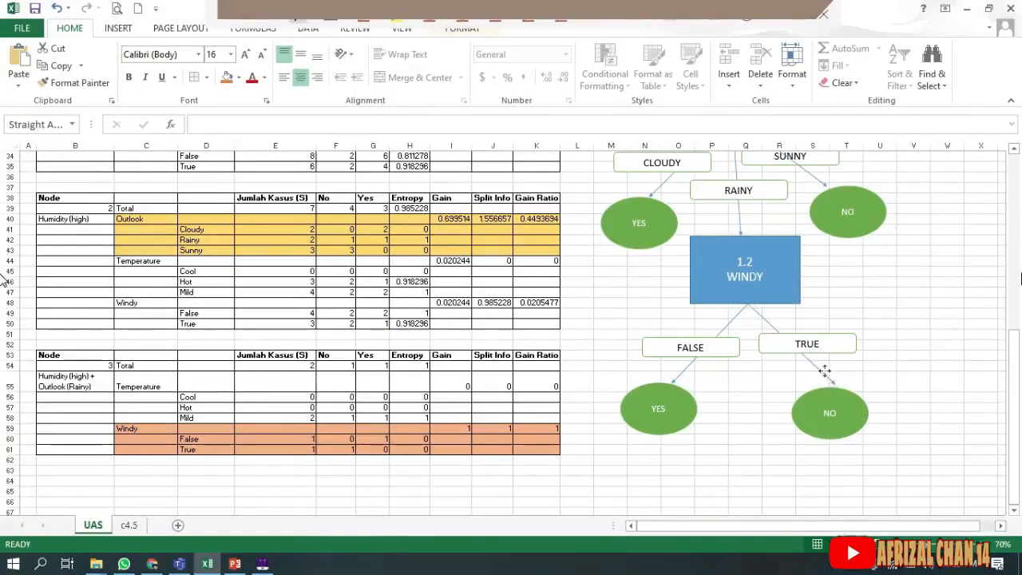
- Group the TRUE label and its arrow with the rest of the decision tree
click(906, 385)
click(852, 343)
click(771, 263)
ctrl+click(789, 332)
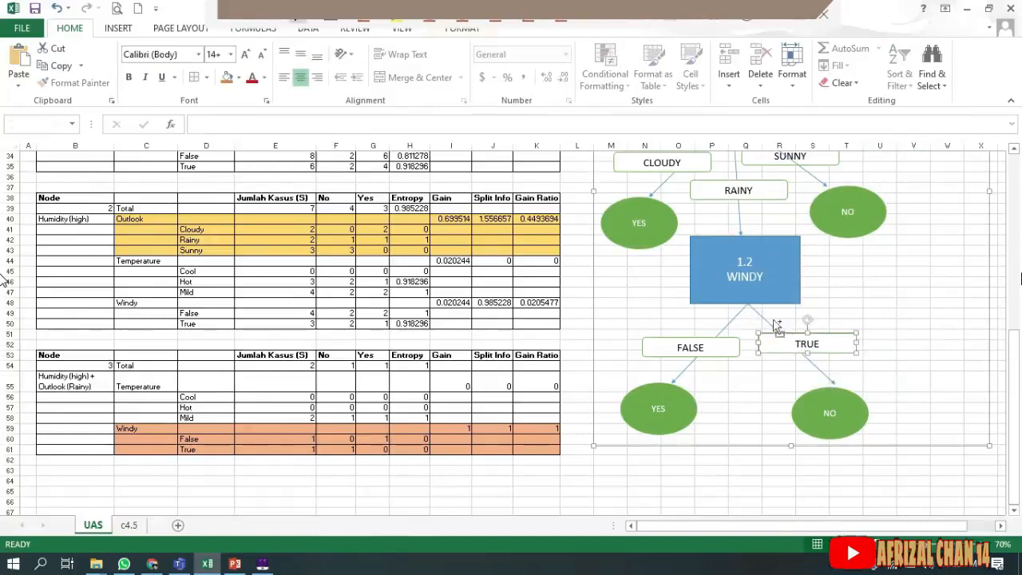
right_click(773, 321)
mouse_move(831, 407)
click(930, 408)
click(912, 386)
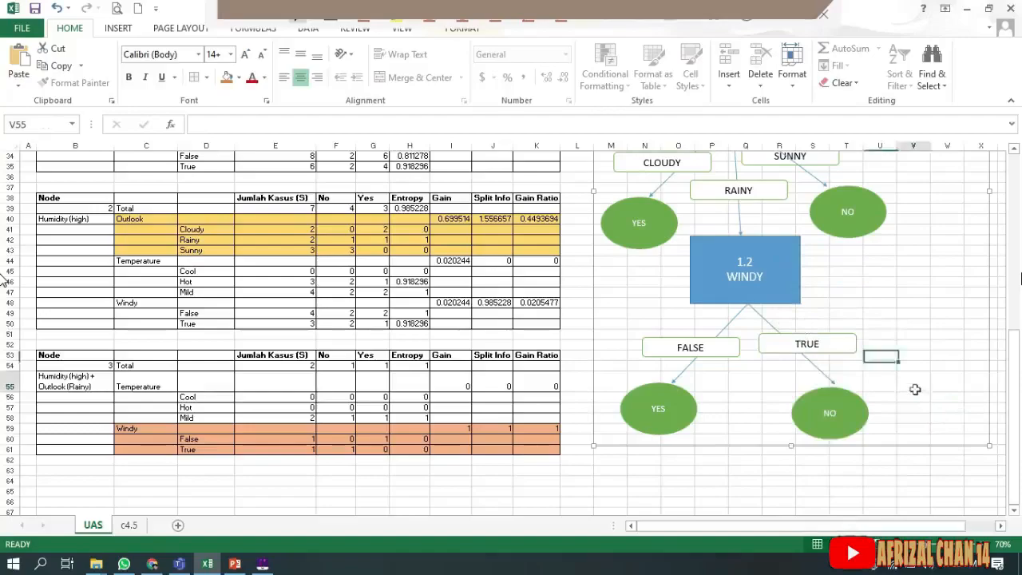
- Shift the regrouped decision tree slightly to the right as one object
scroll(906, 365, up, 3)
scroll(886, 348, down, 1)
scroll(885, 343, up, 4)
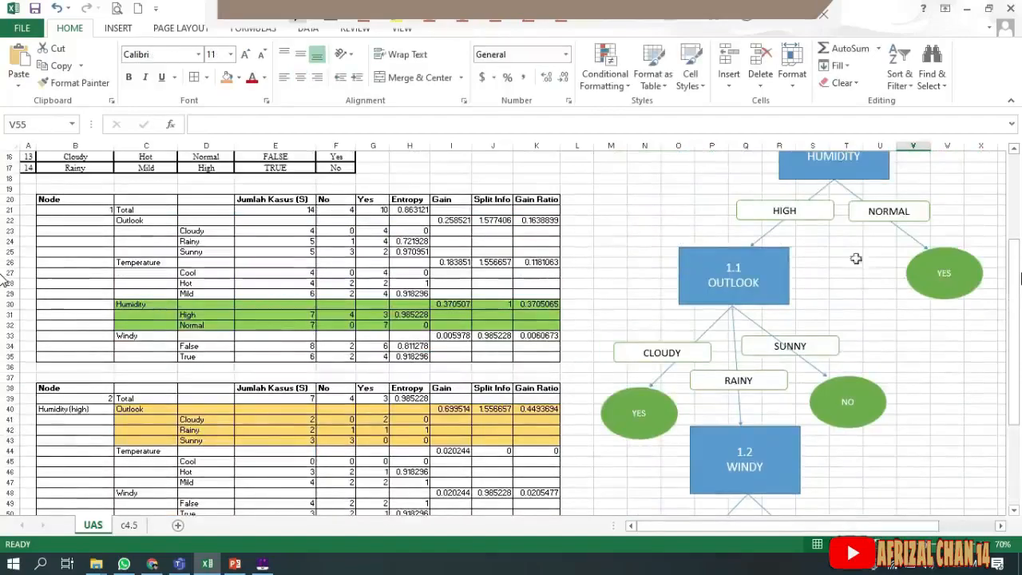
scroll(775, 352, up, 2)
scroll(780, 358, down, 6)
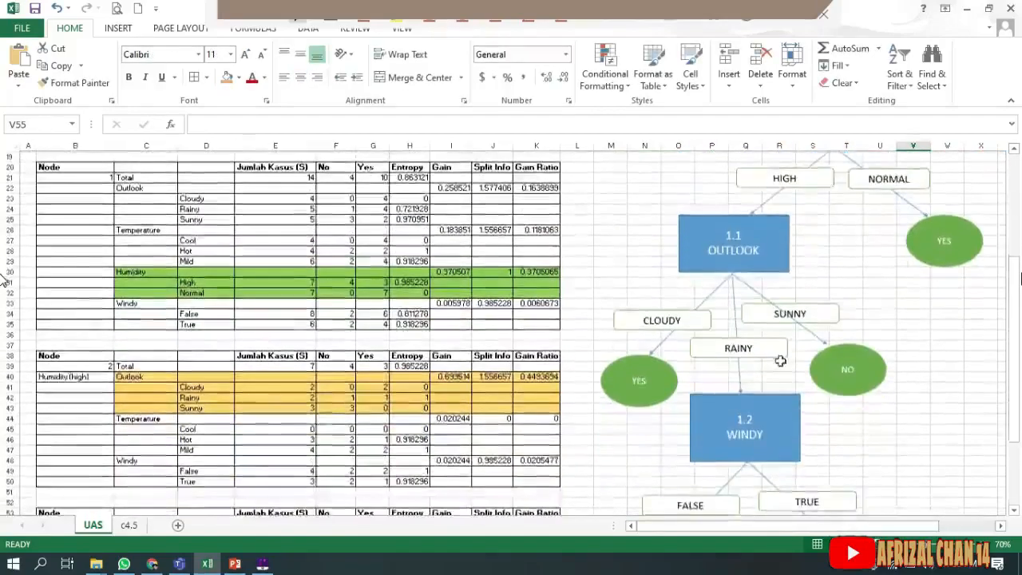
drag(849, 443, 859, 446)
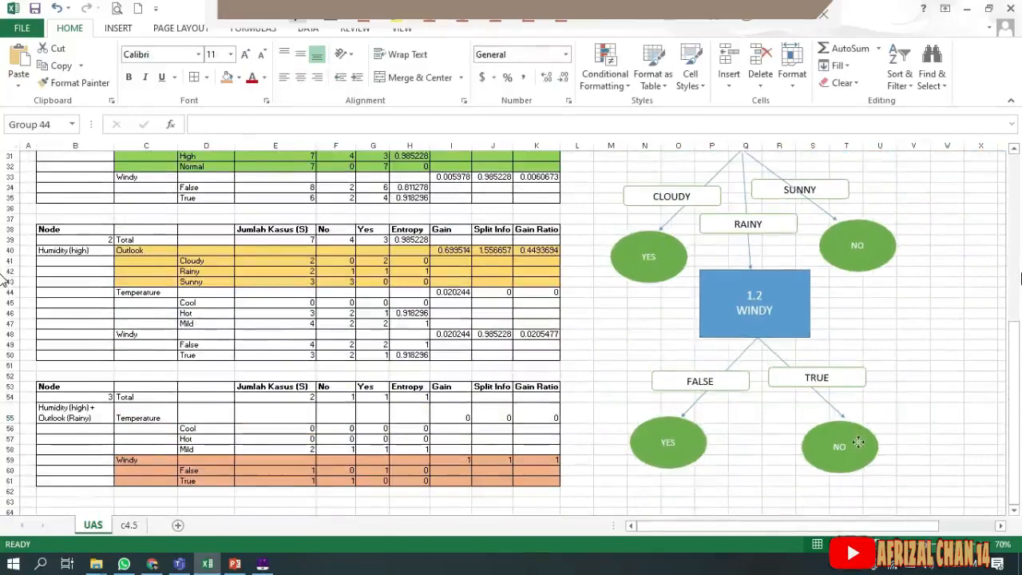
click(938, 373)
- Review the tennis data and the node calculation tables beside the tree on the UAS sheet
scroll(939, 368, up, 6)
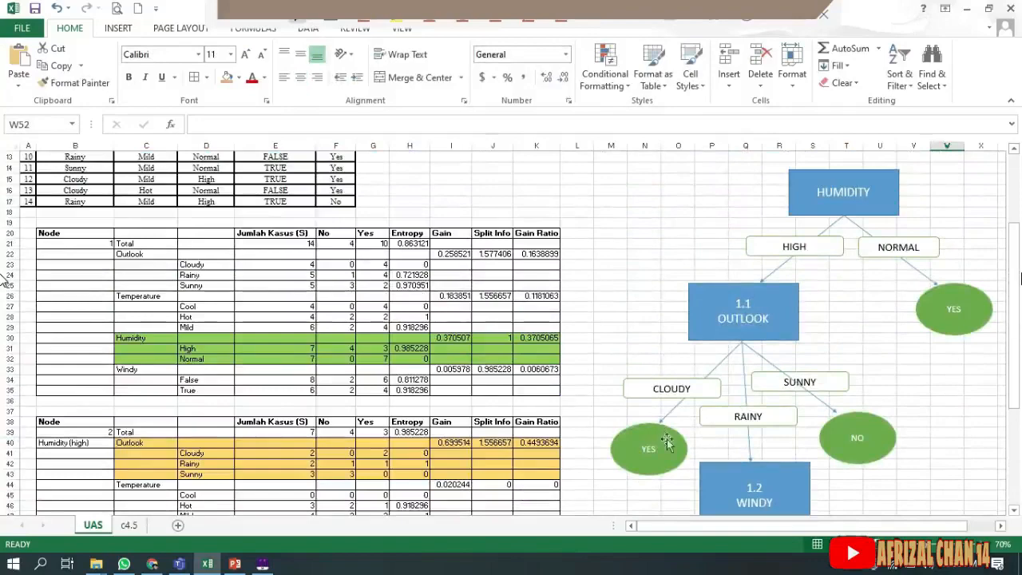
click(130, 524)
click(93, 524)
scroll(342, 305, up, 3)
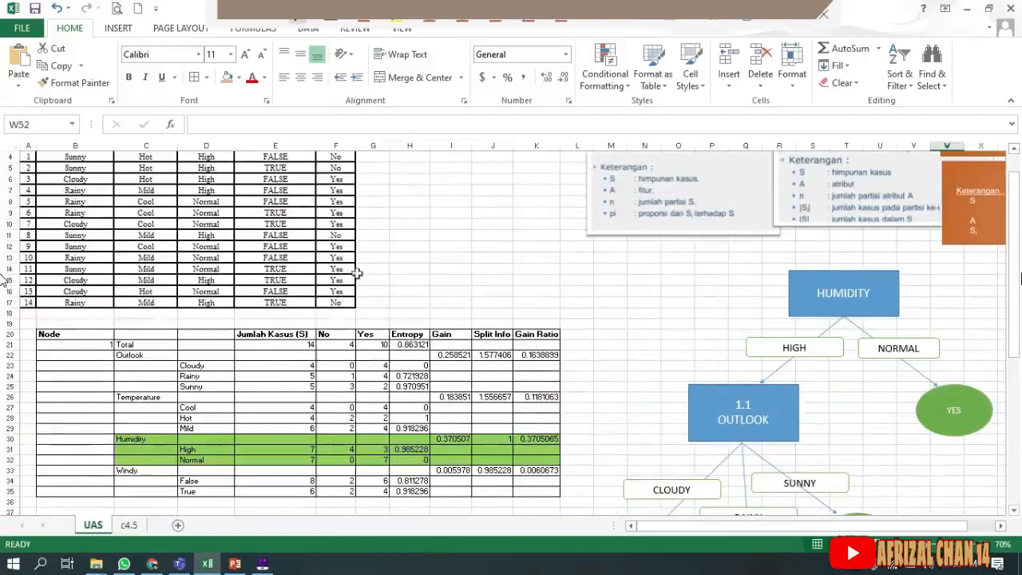
scroll(392, 301, down, 10)
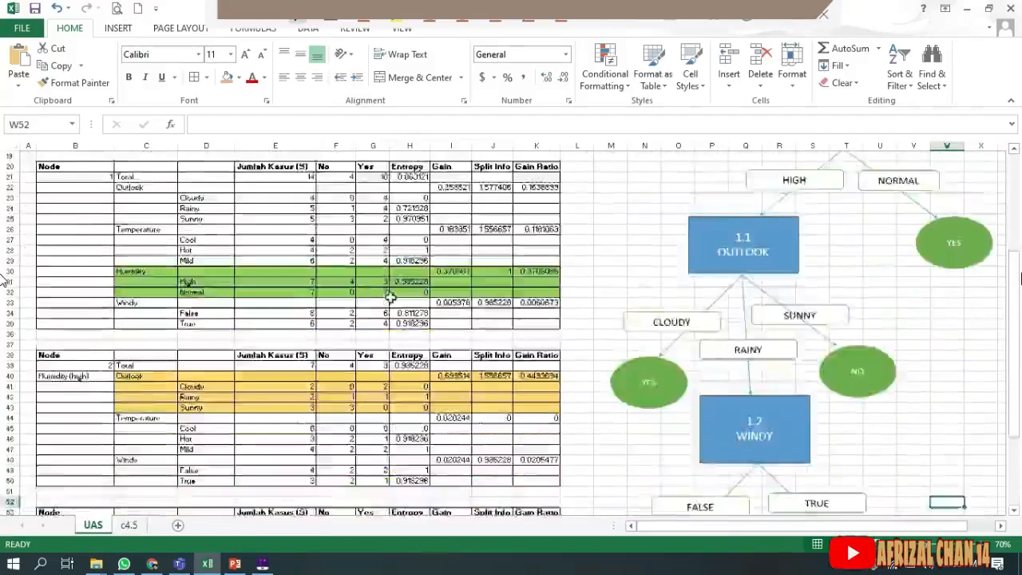
scroll(360, 297, up, 11)
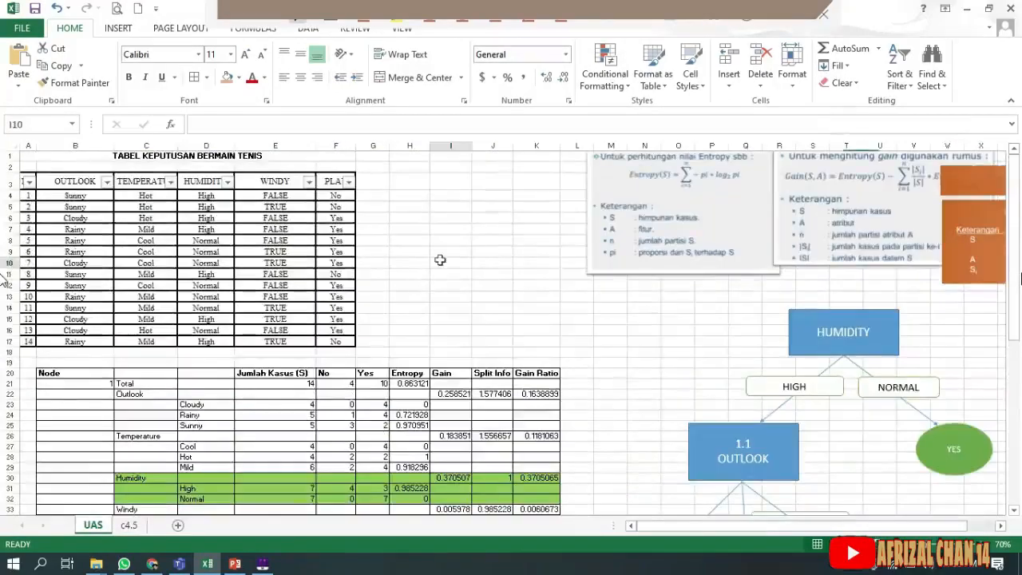
click(440, 259)
scroll(443, 261, down, 7)
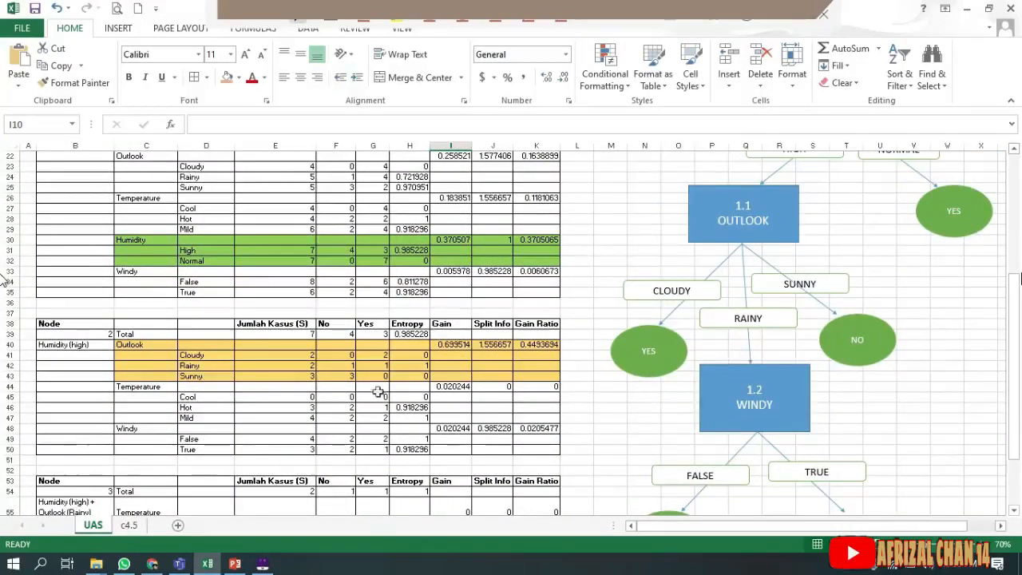
scroll(377, 391, up, 6)
scroll(611, 322, down, 5)
scroll(663, 315, up, 1)
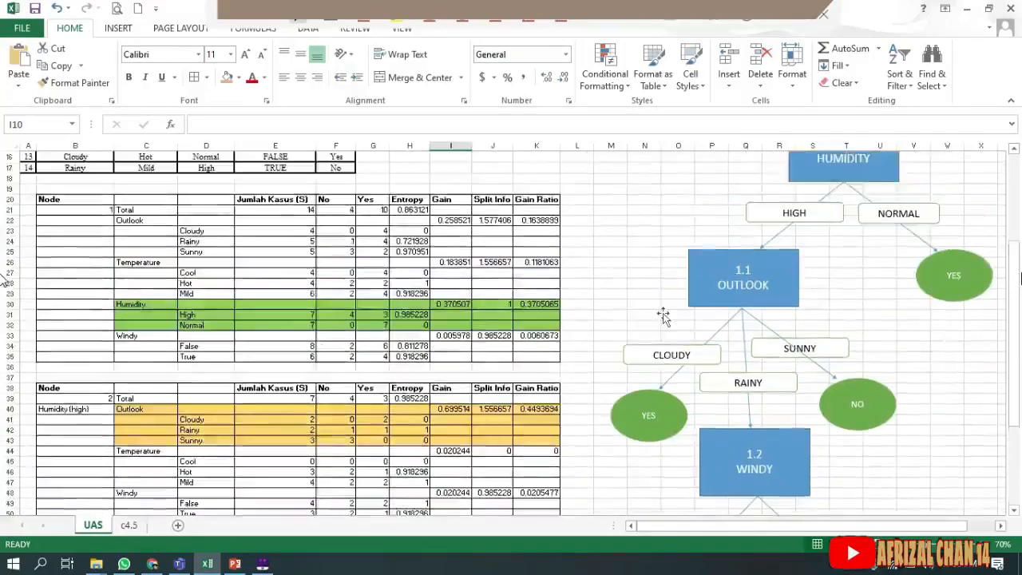
- Review the complete decision tree from HUMIDITY to the FALSE and TRUE leaves alongside the node tables
scroll(663, 315, up, 5)
scroll(692, 240, down, 6)
click(637, 233)
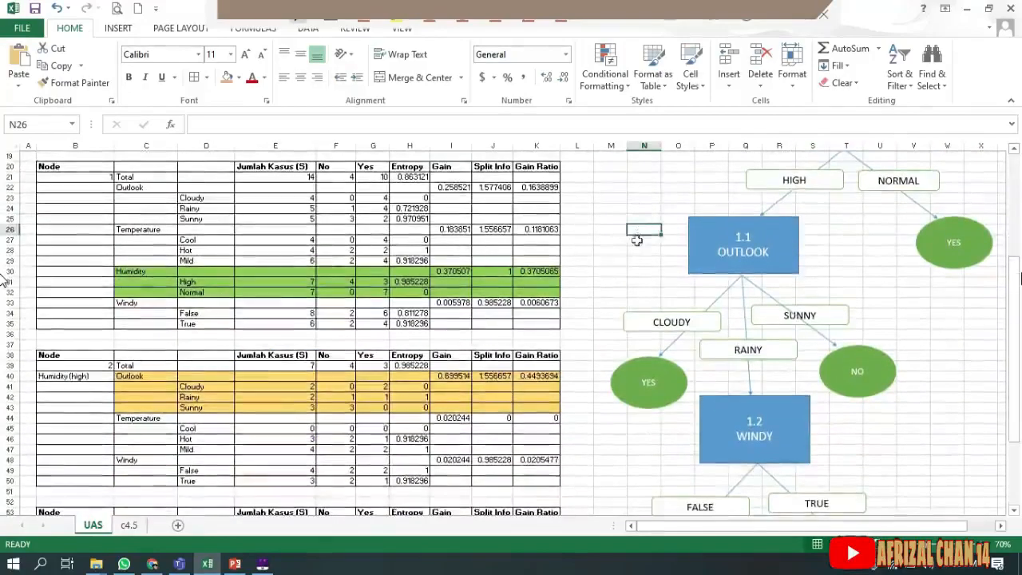
scroll(639, 240, up, 2)
scroll(634, 168, down, 4)
scroll(635, 238, up, 5)
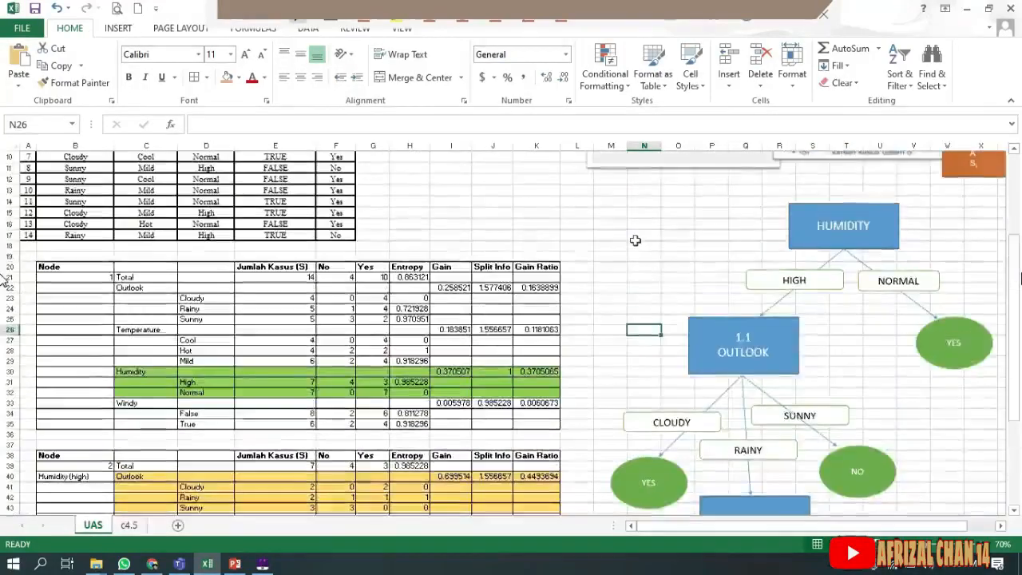
scroll(635, 240, up, 2)
click(645, 300)
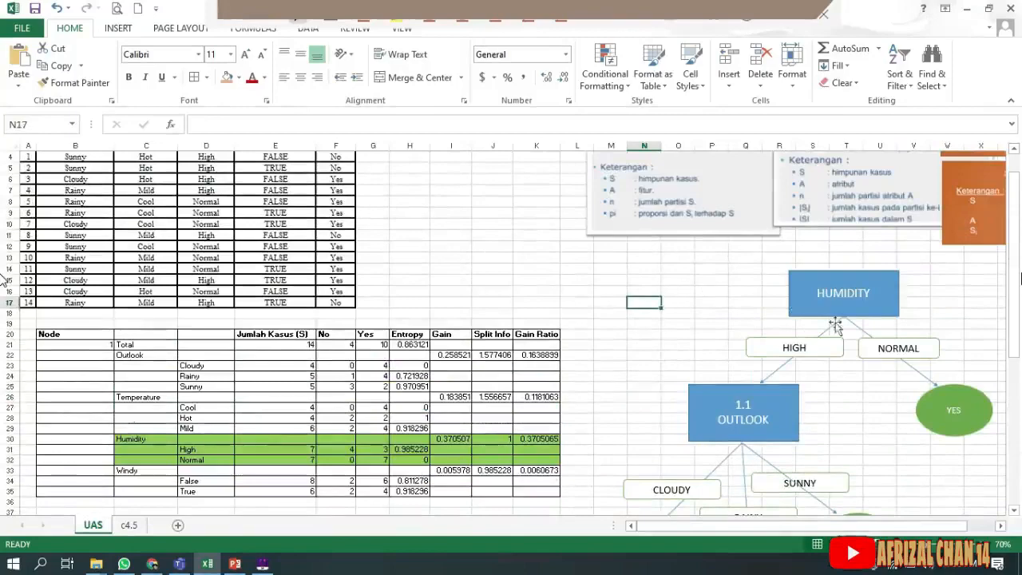
scroll(647, 311, down, 13)
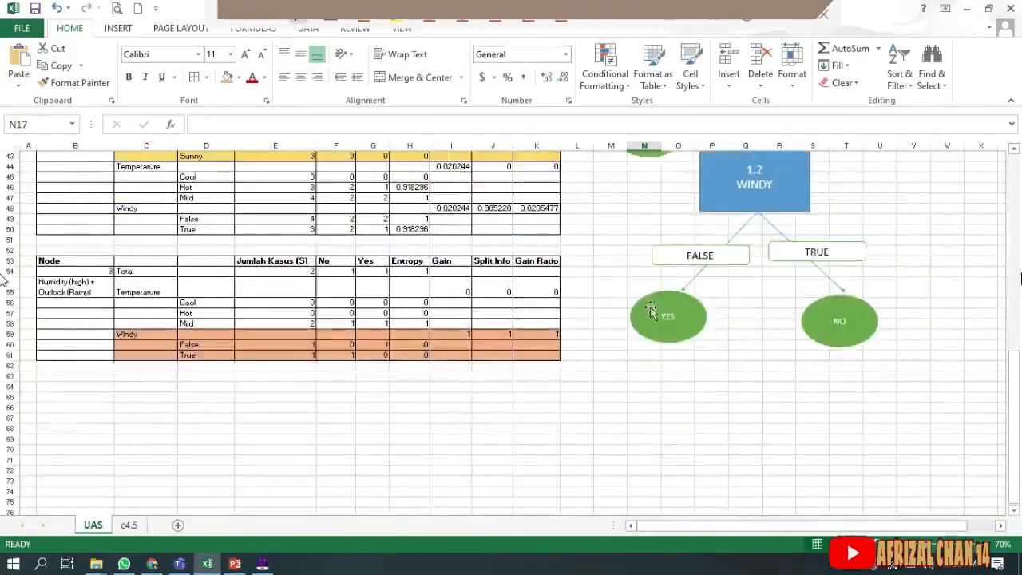
scroll(651, 312, up, 6)
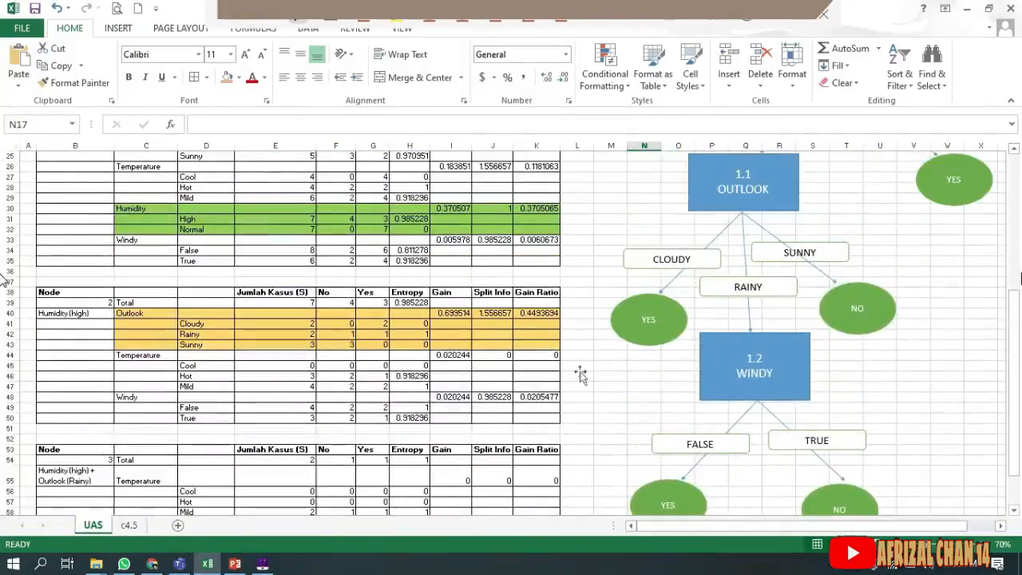
scroll(969, 222, up, 4)
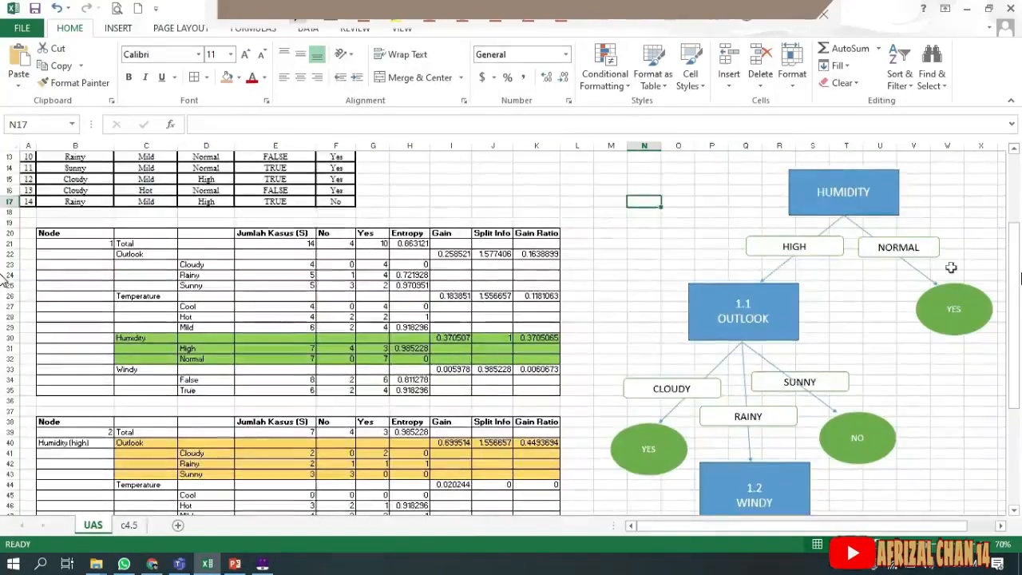
click(853, 294)
drag(745, 167, 897, 296)
click(750, 265)
drag(684, 250, 705, 283)
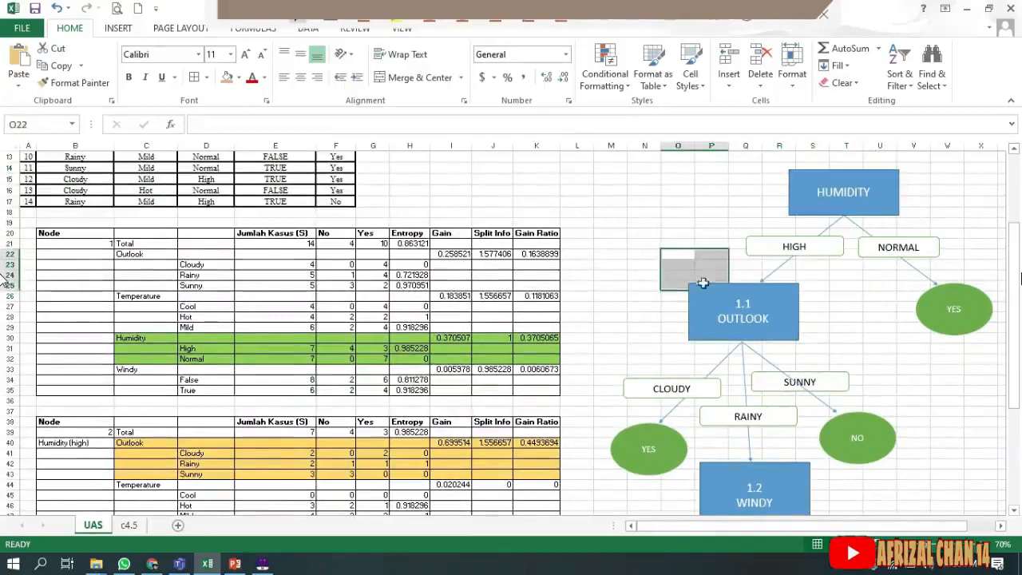
click(705, 287)
- Compare the decision tree and tables on the UAS sheet with those on the c4.5 sheet
scroll(663, 298, down, 5)
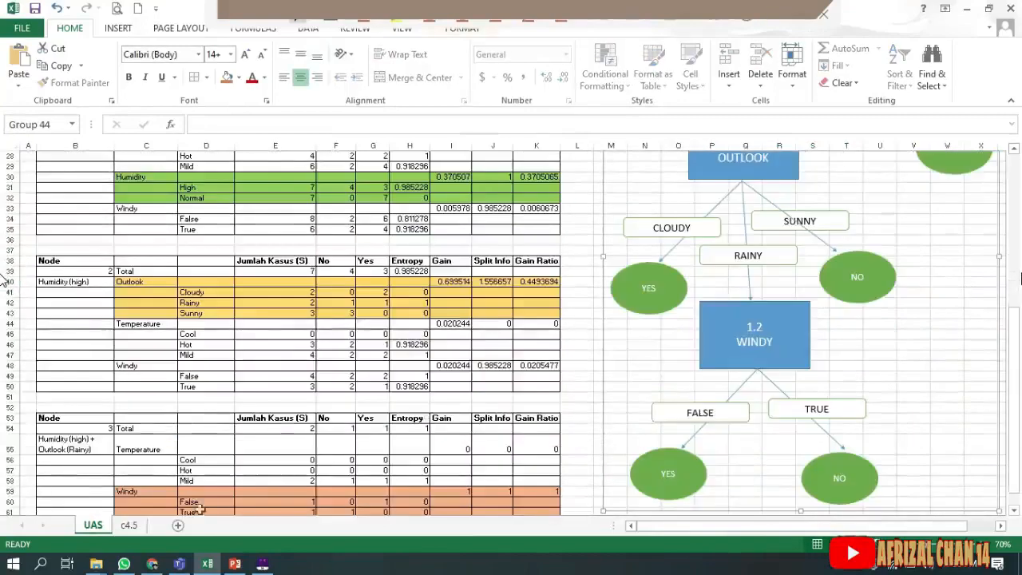
click(132, 527)
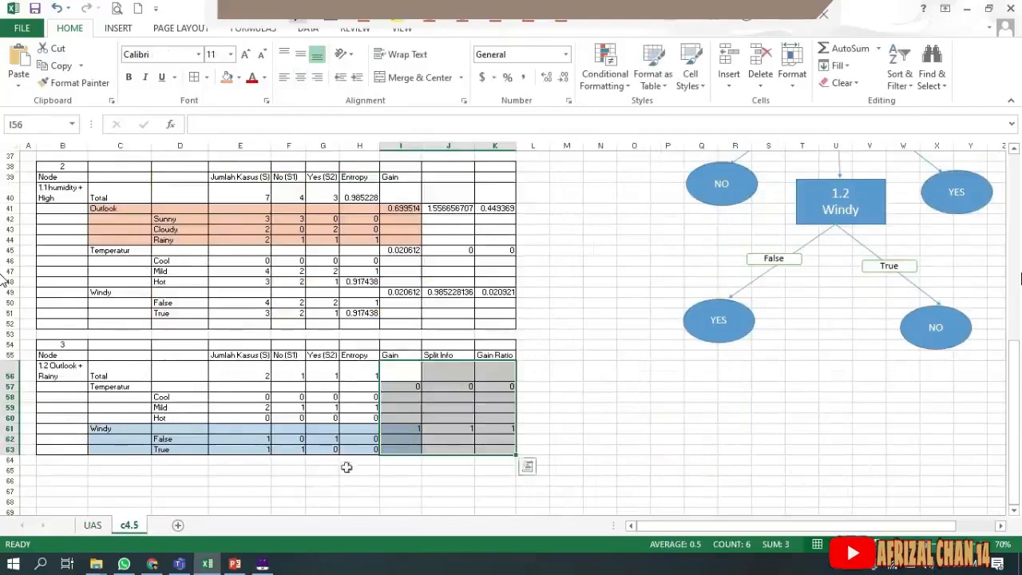
click(92, 526)
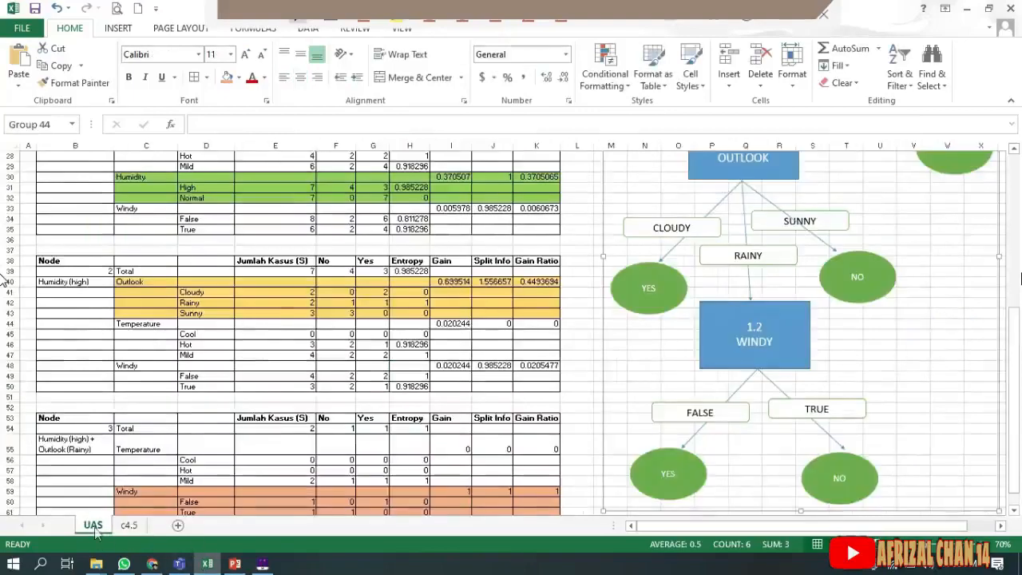
scroll(770, 321, up, 3)
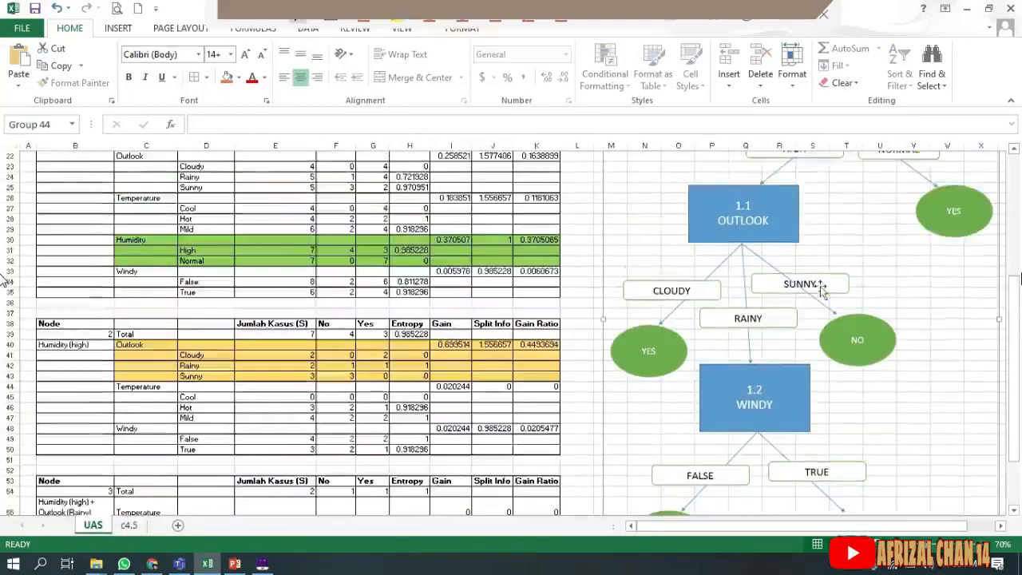
- Check the humidity, outlook and windy branches of the tree against the finished version on the c4.5 sheet
click(127, 526)
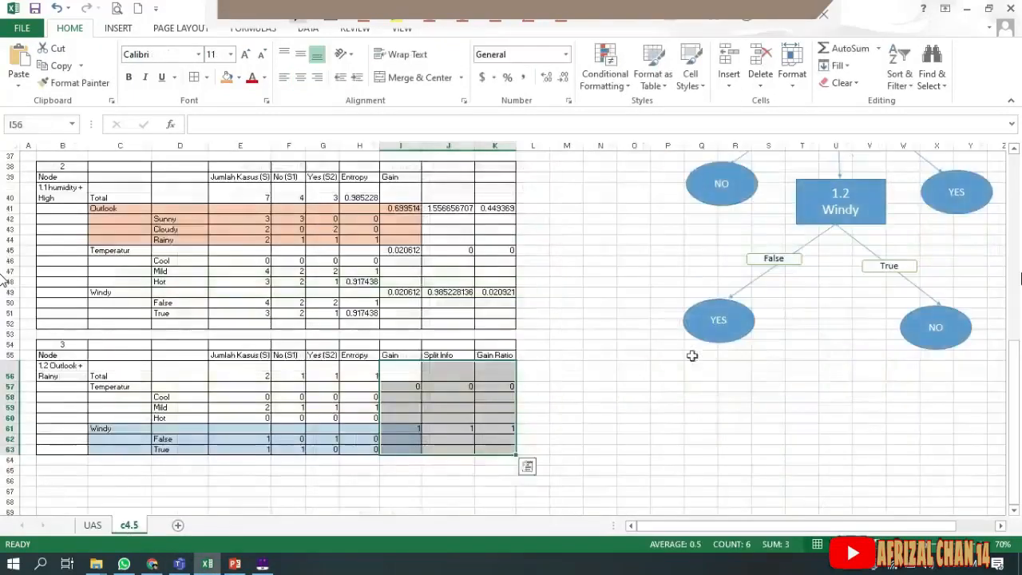
scroll(737, 339, up, 3)
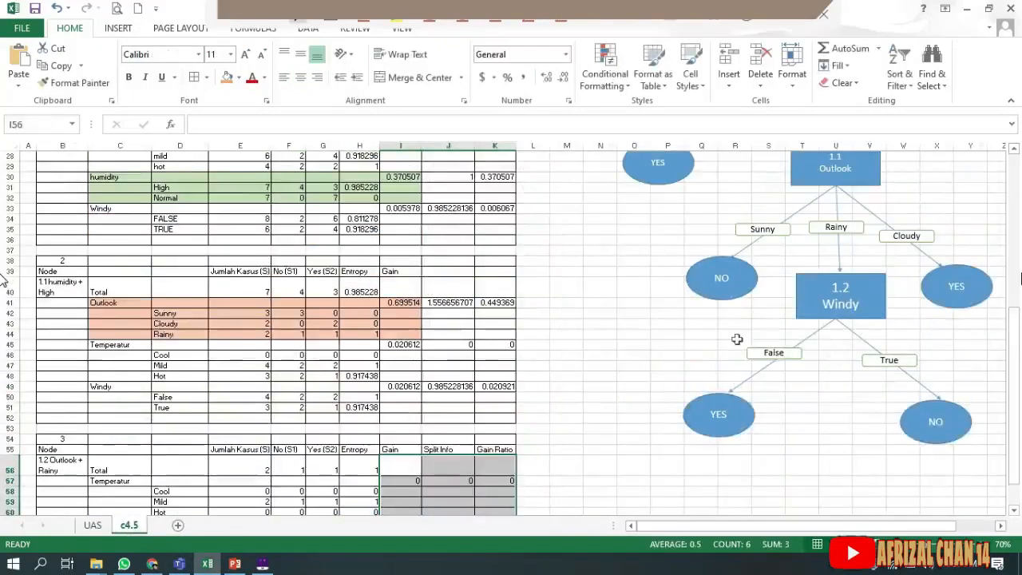
click(94, 526)
scroll(587, 303, up, 2)
scroll(767, 346, down, 1)
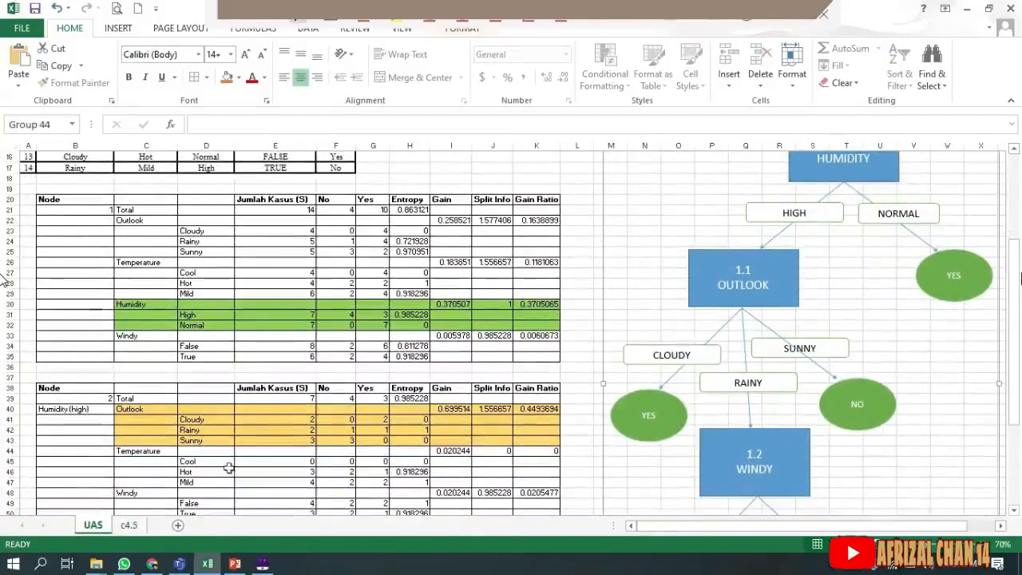
click(130, 525)
scroll(511, 336, up, 1)
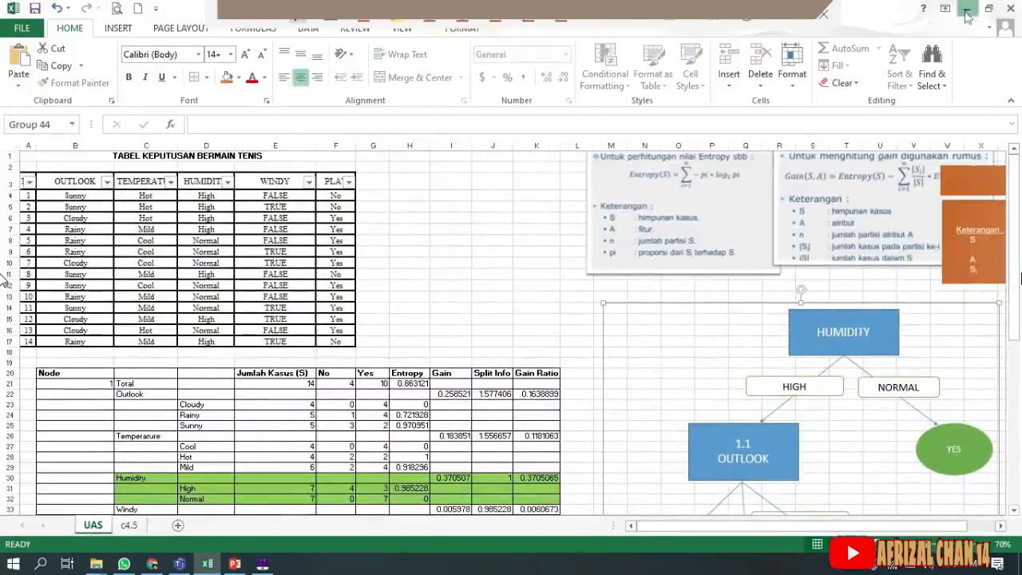
- Minimize the workbook and refresh the desktop
click(966, 8)
click(937, 9)
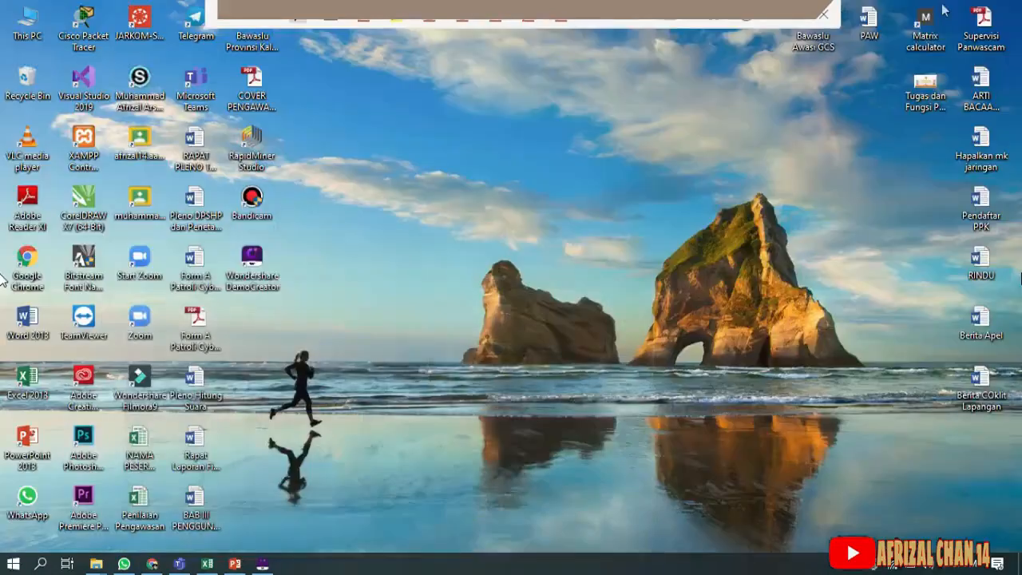
right_click(641, 237)
click(696, 285)
right_click(640, 239)
click(639, 232)
right_click(640, 214)
click(639, 205)
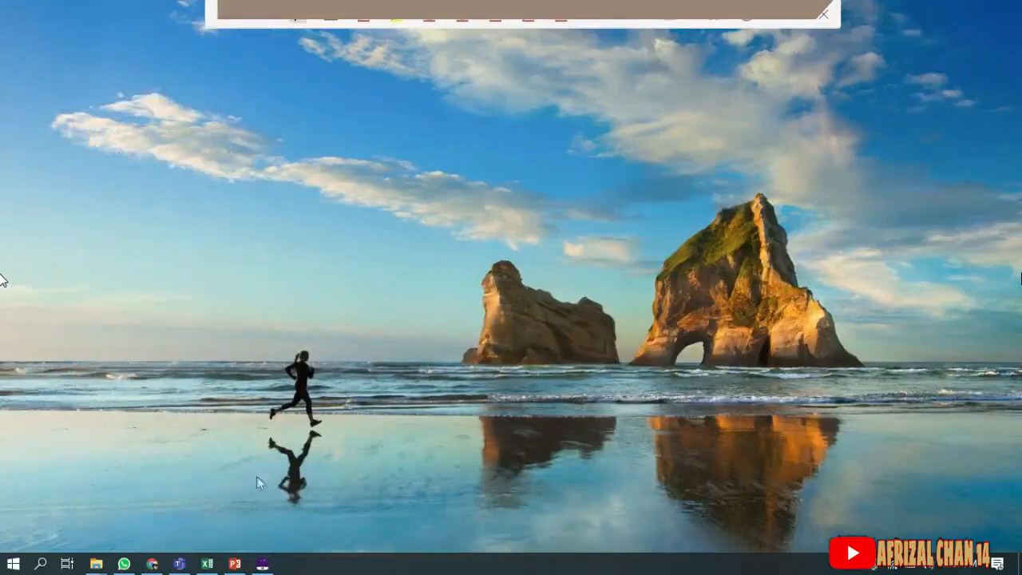
- Switch to the PowerPoint presentation and review the PEMBAHASAN slide with the list of discussion topics
click(235, 564)
key(Up)
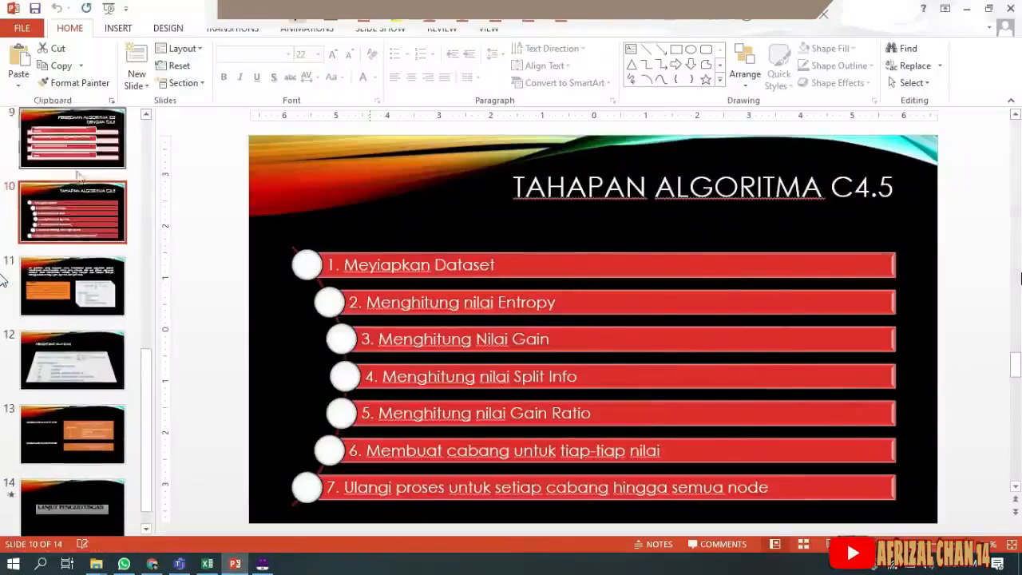
drag(151, 342, 151, 138)
click(73, 183)
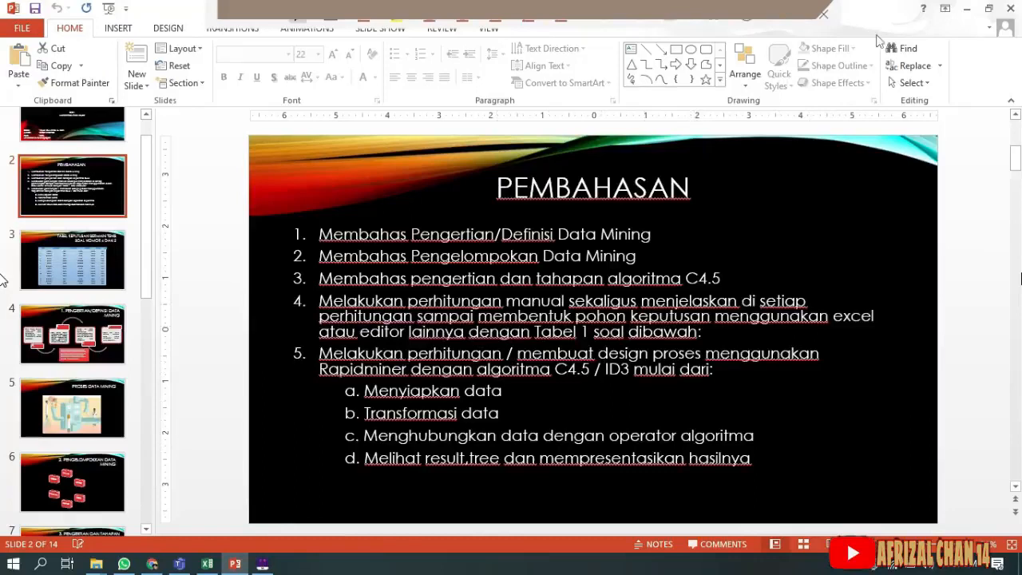
- Minimize the presentation, then launch RapidMiner Studio with a blank process
click(966, 7)
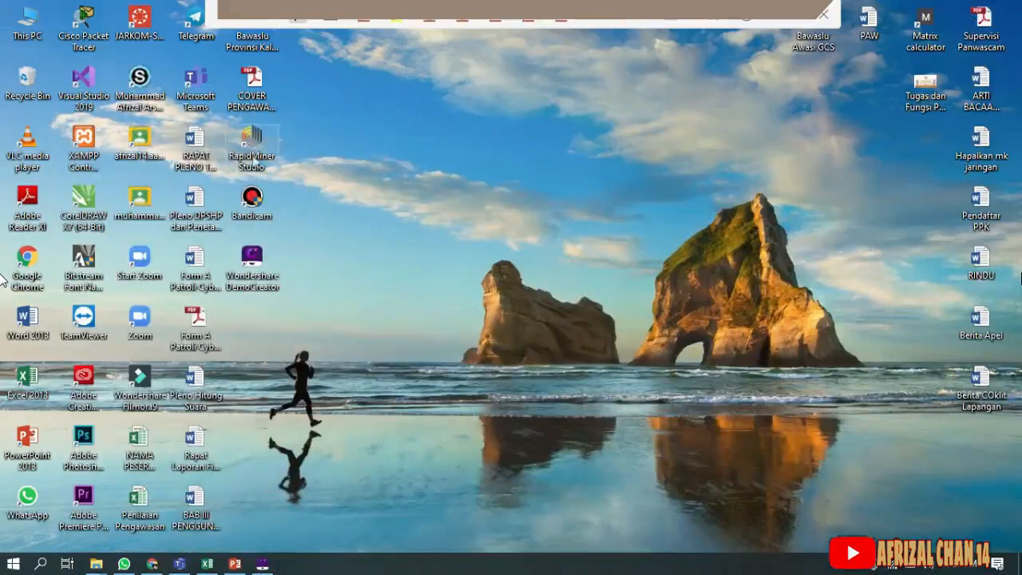
double_click(255, 158)
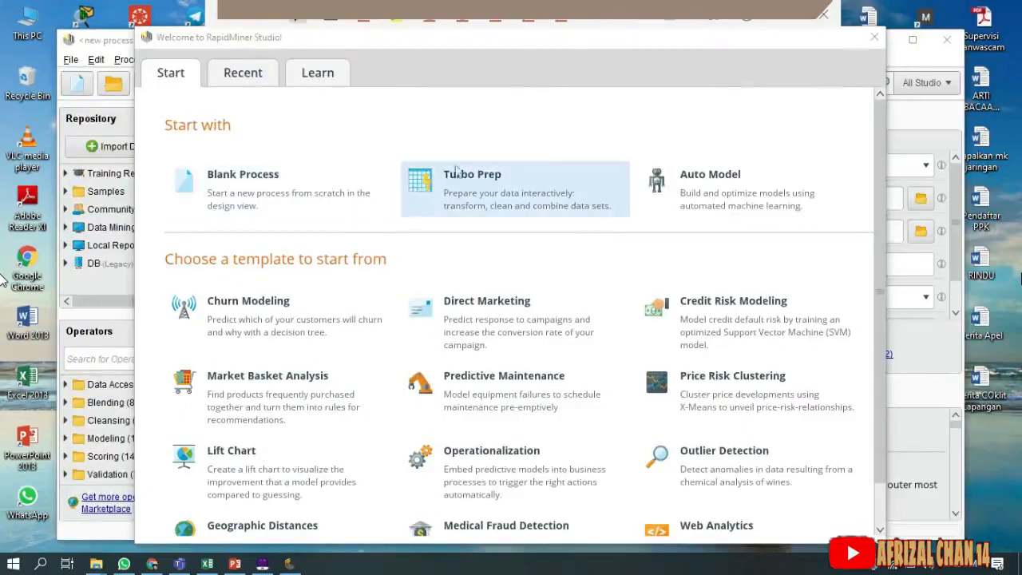
click(271, 193)
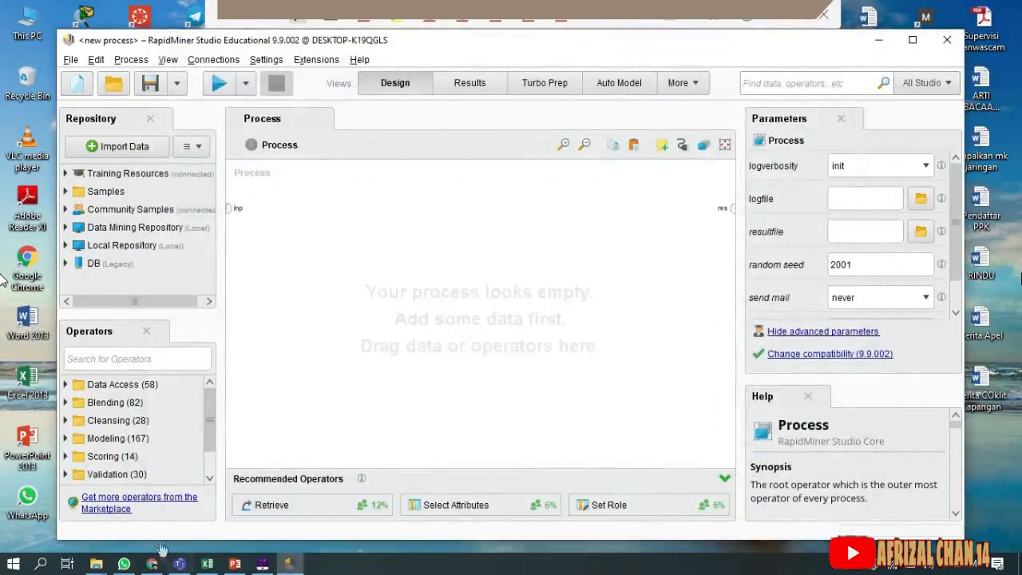
- Open the workbook Tabel Keputusan Bermain Tenis UAS (Rapidminer) from the Projek UAS folder
mouse_move(96, 564)
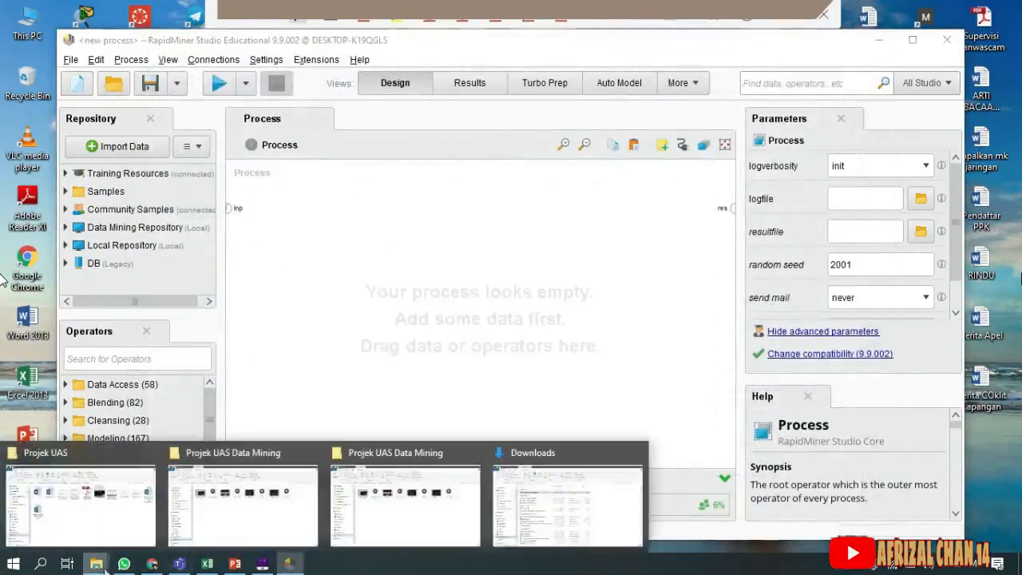
click(151, 503)
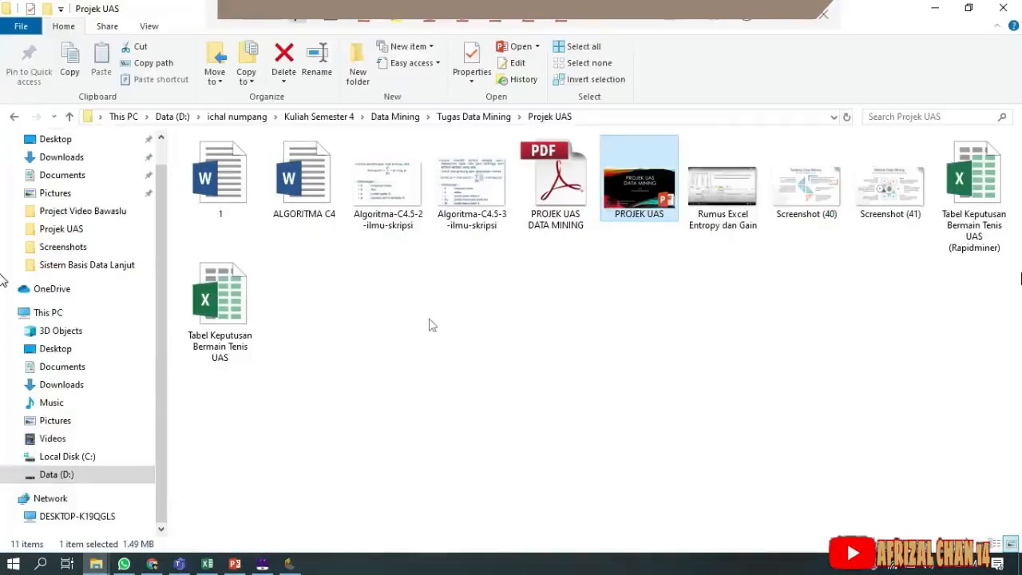
click(428, 324)
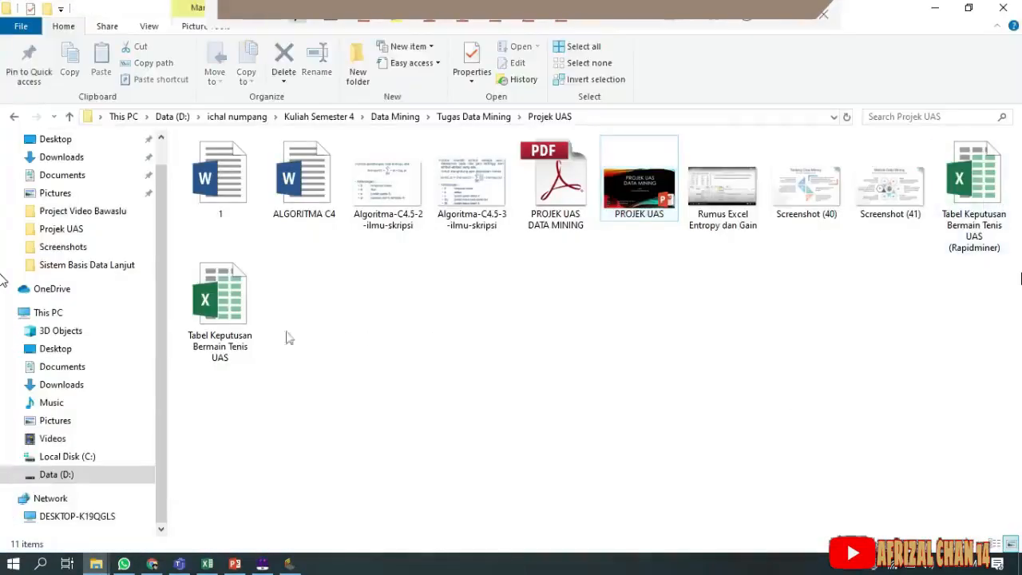
click(980, 210)
click(408, 365)
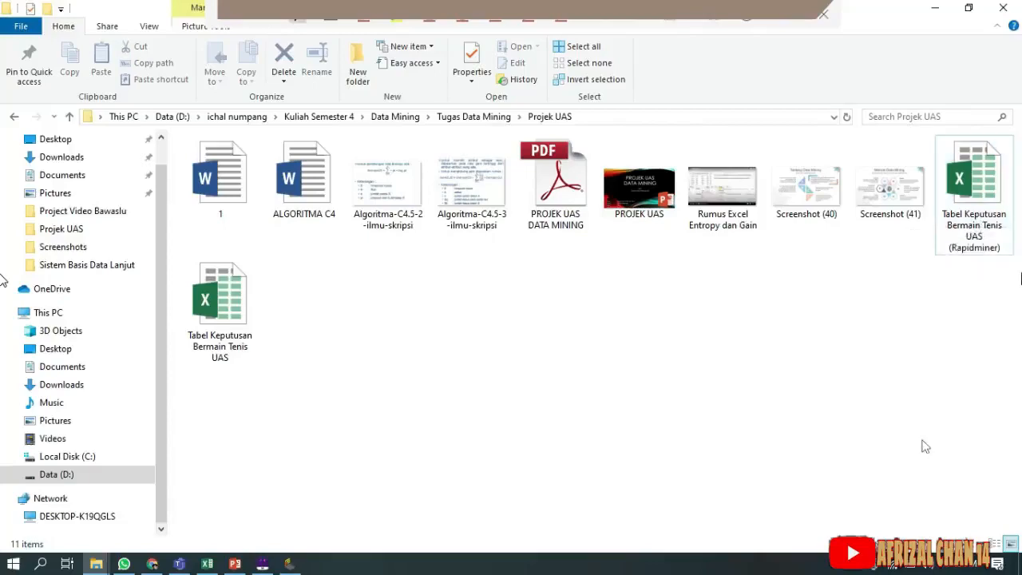
double_click(978, 248)
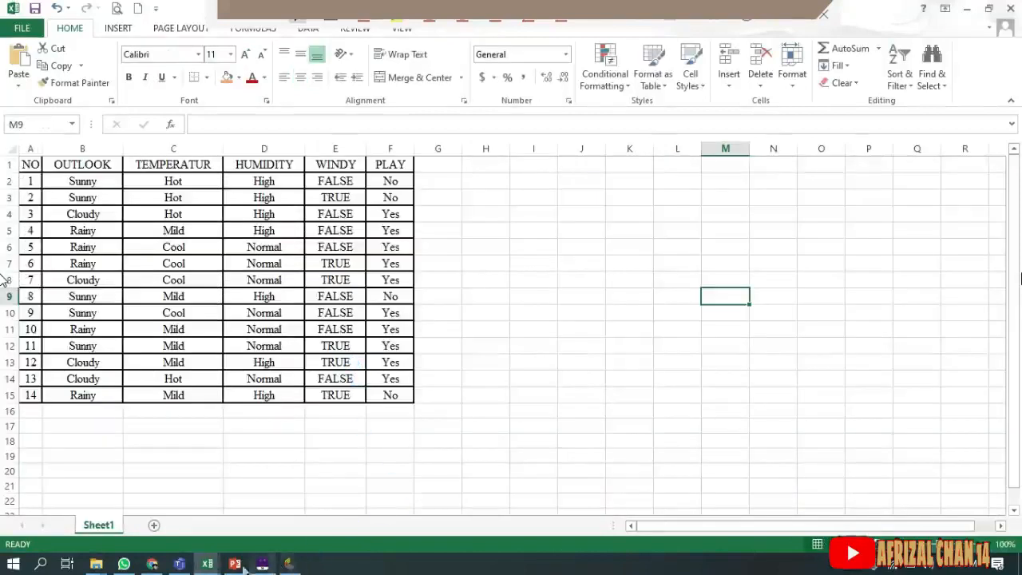
- Compare the tennis table in the calculation workbook with the plain table in the Rapidminer workbook
click(209, 561)
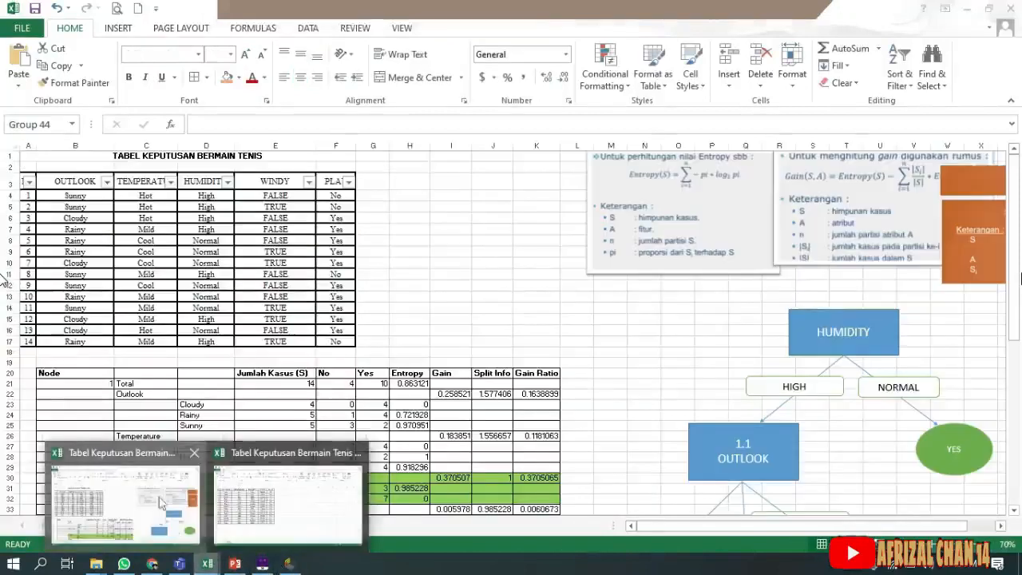
click(166, 519)
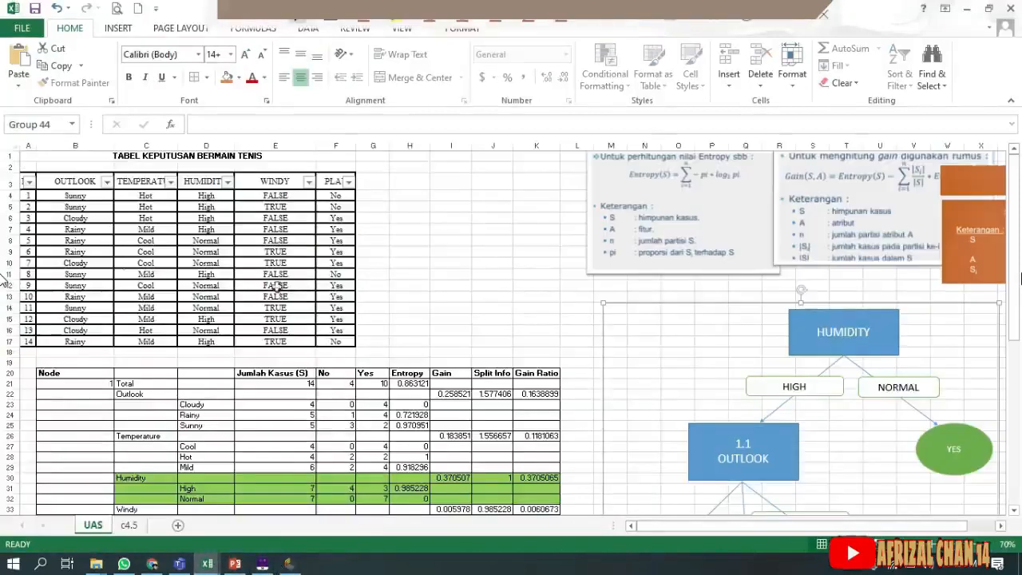
click(207, 563)
click(315, 486)
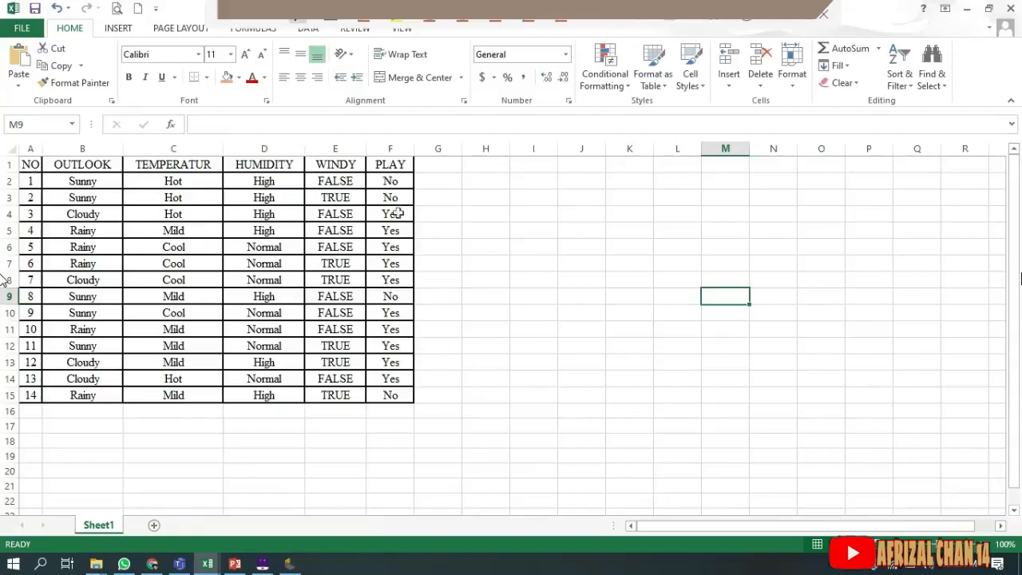
- Switch to RapidMiner Studio and expand the Data Access operators down to the Read group under Files
click(287, 564)
click(288, 564)
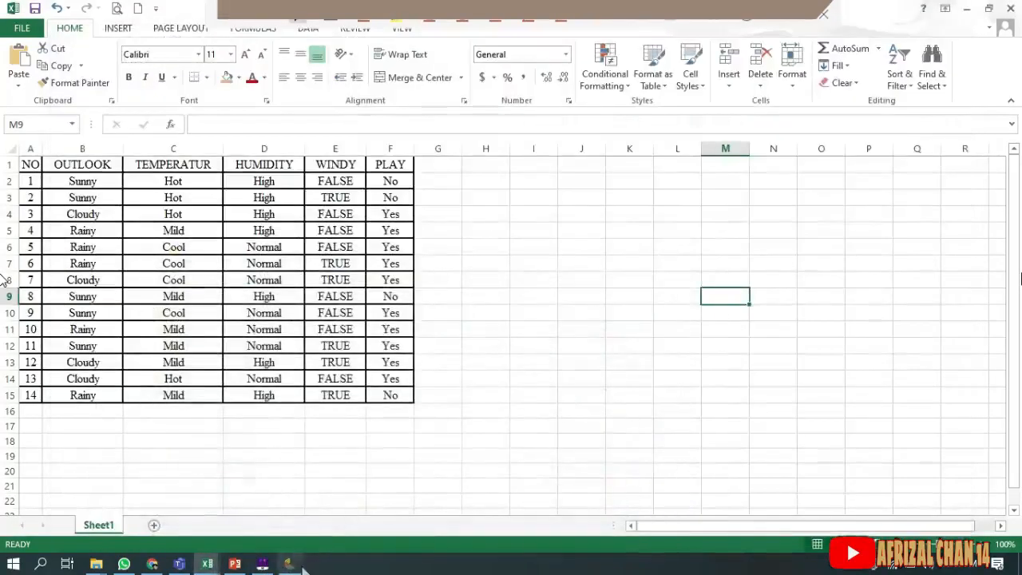
click(290, 565)
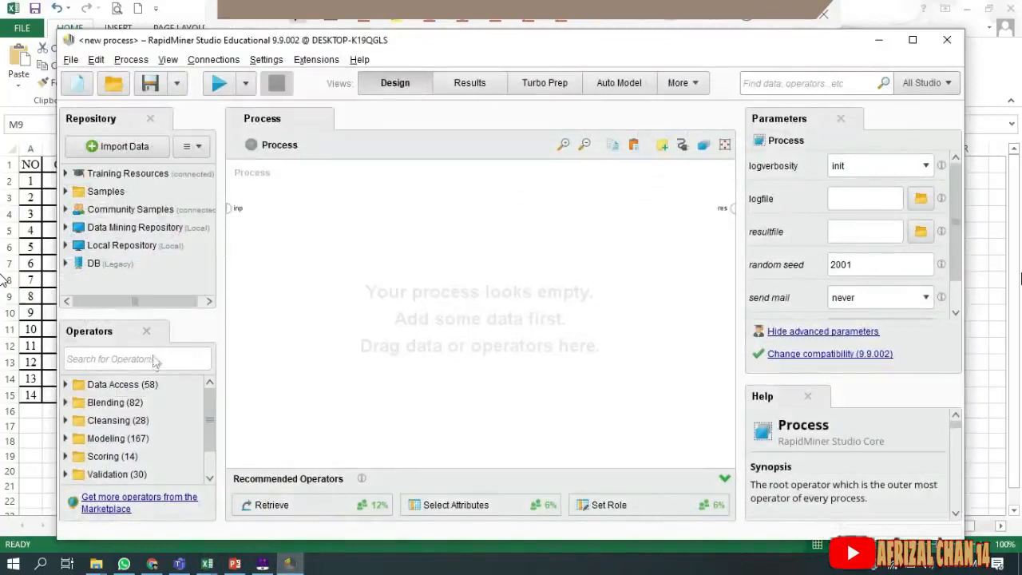
click(140, 387)
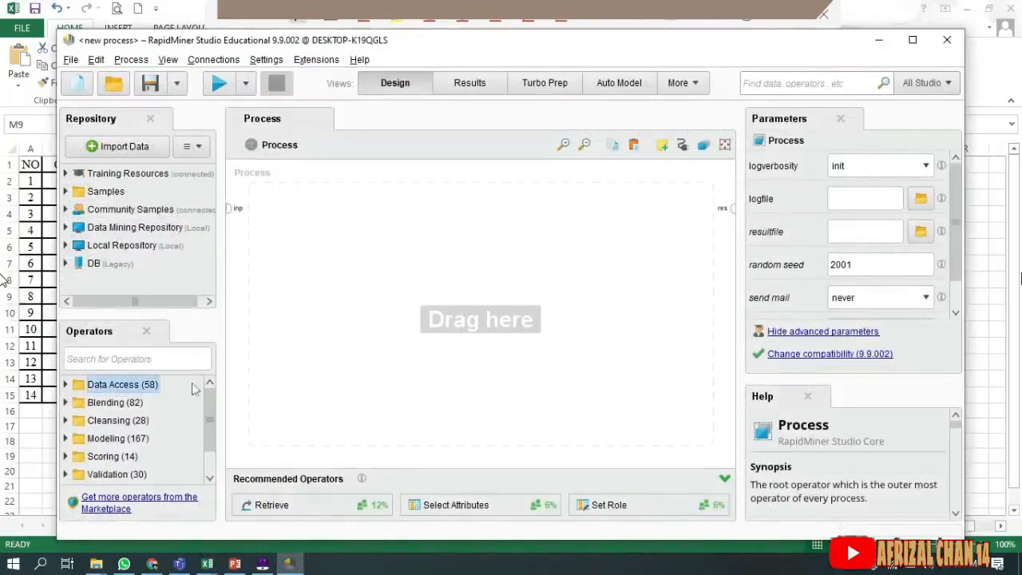
double_click(141, 387)
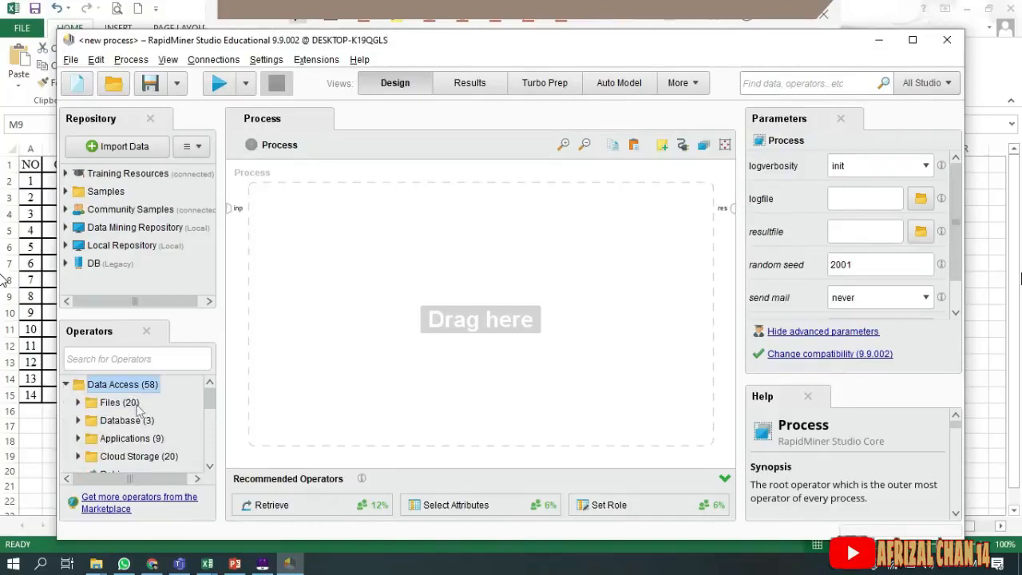
double_click(126, 406)
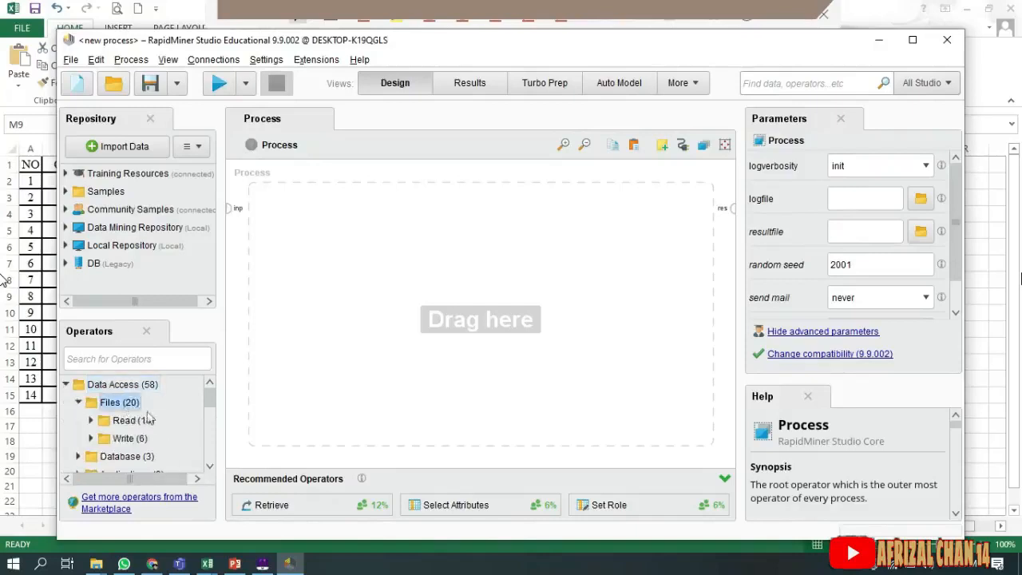
double_click(135, 421)
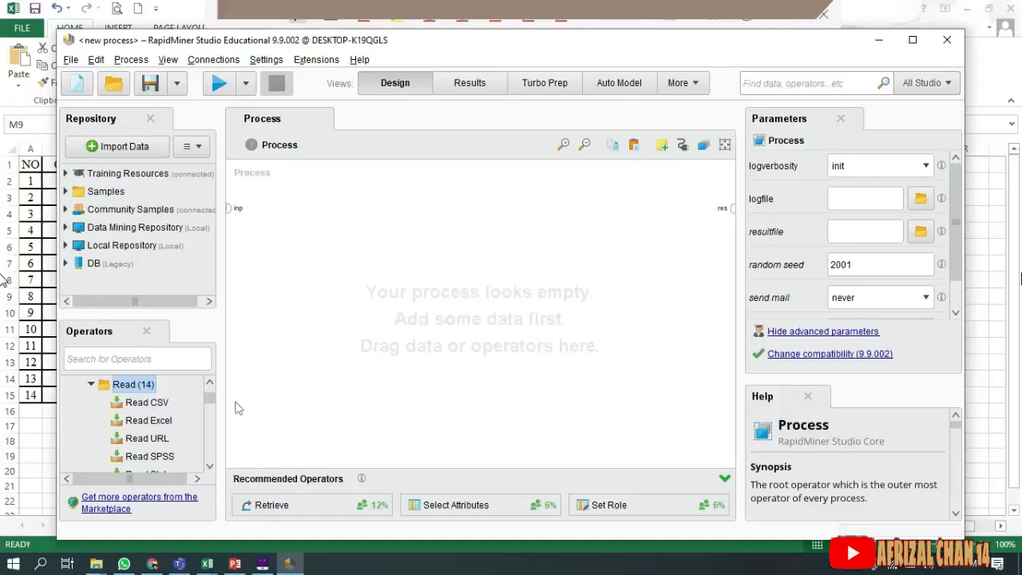
- Add a Read Excel operator to the empty process and position it on the canvas
drag(169, 403, 174, 402)
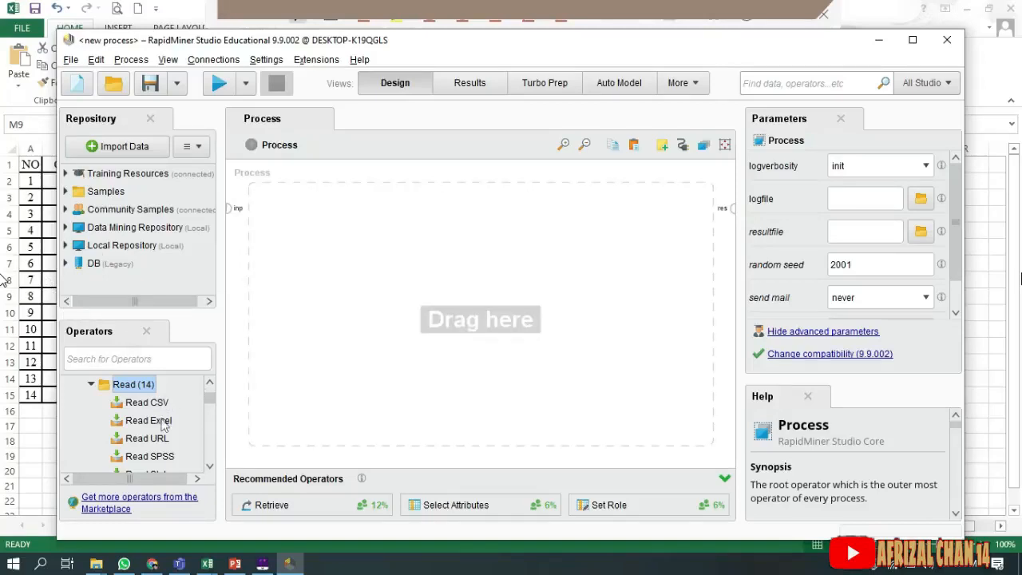
click(162, 424)
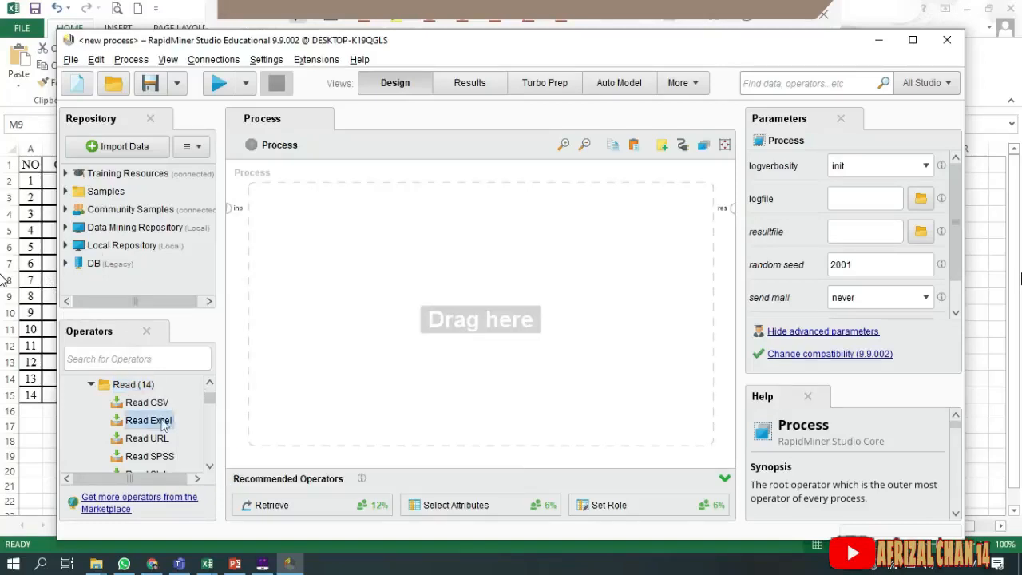
double_click(162, 424)
drag(298, 213, 348, 214)
- Start the Read Excel Import Configuration Wizard and browse on Data (D:) to Kuliah Semester 4, Data Mining, Tugas Data Mining, Projek UAS
click(795, 171)
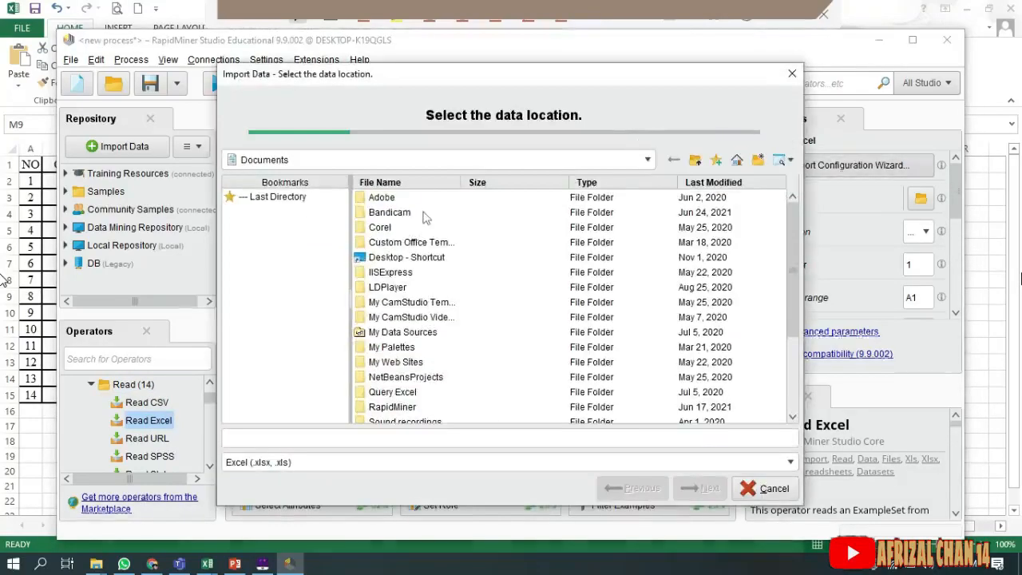
scroll(415, 248, down, 2)
scroll(484, 324, up, 2)
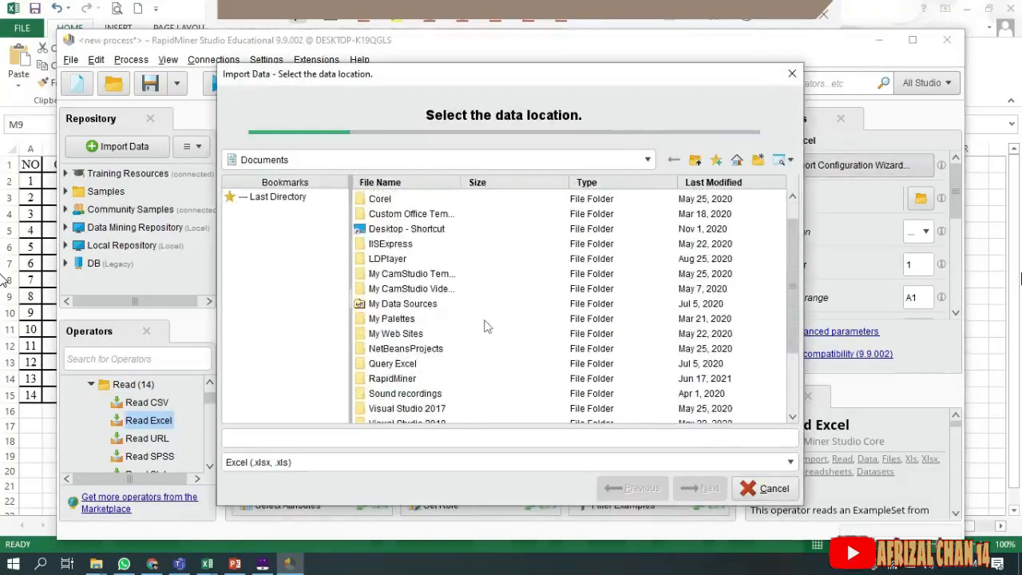
click(554, 160)
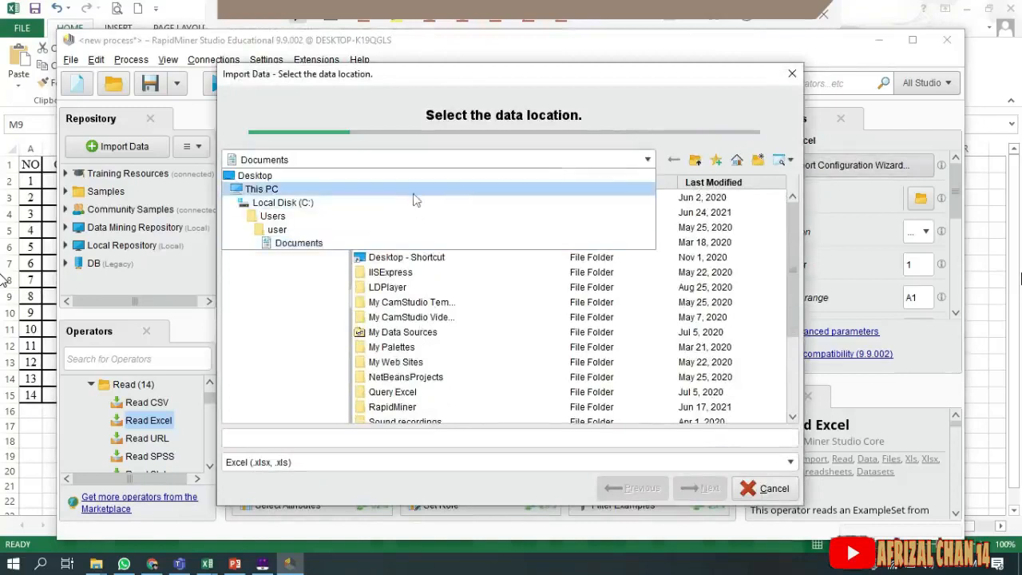
click(416, 186)
double_click(399, 212)
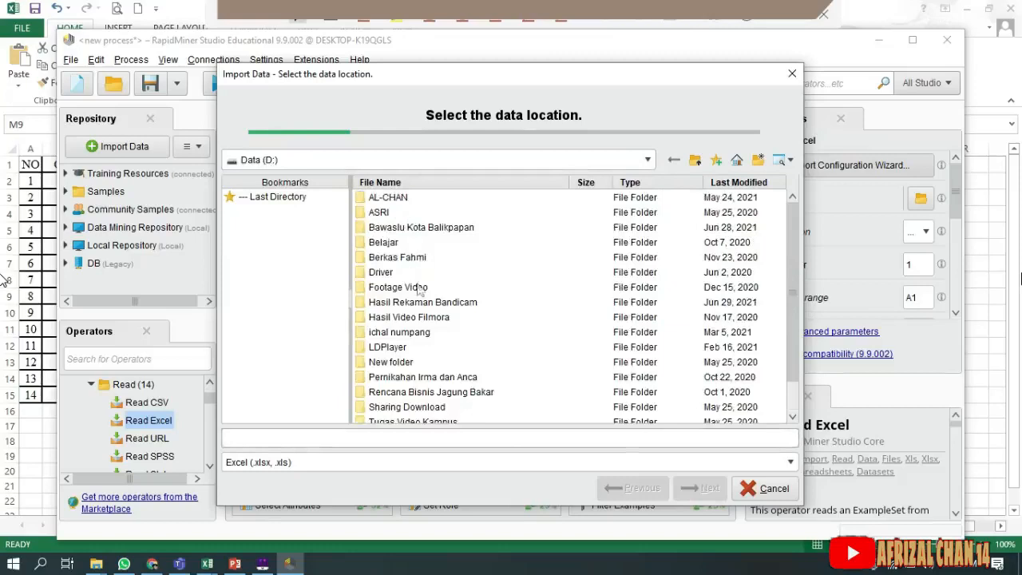
double_click(410, 334)
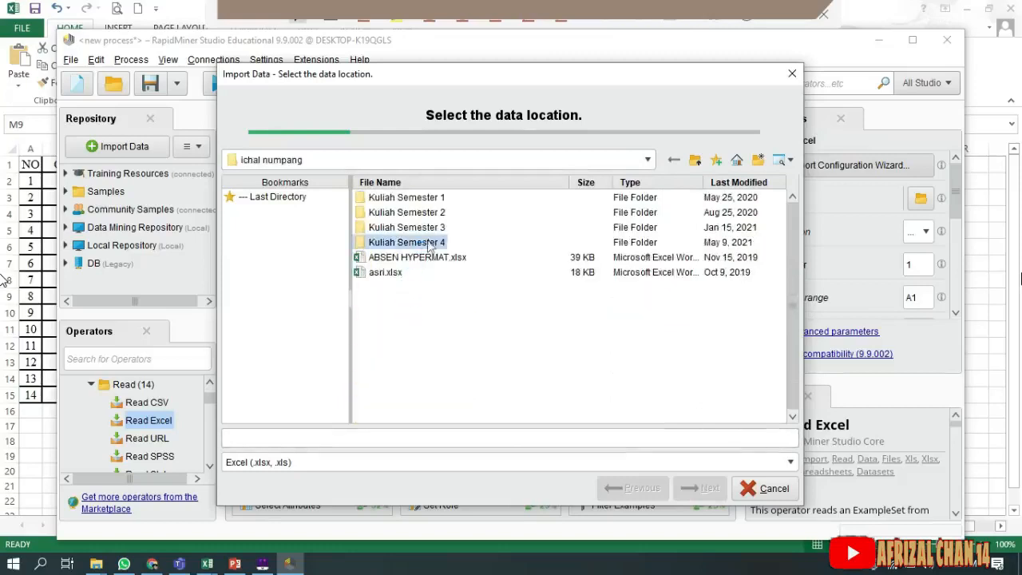
double_click(421, 244)
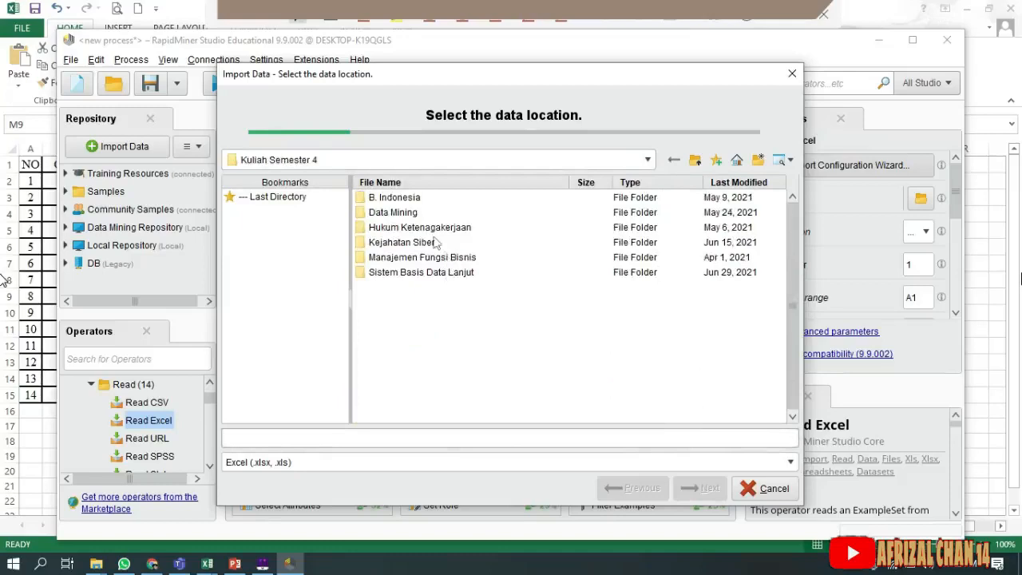
double_click(419, 212)
double_click(417, 211)
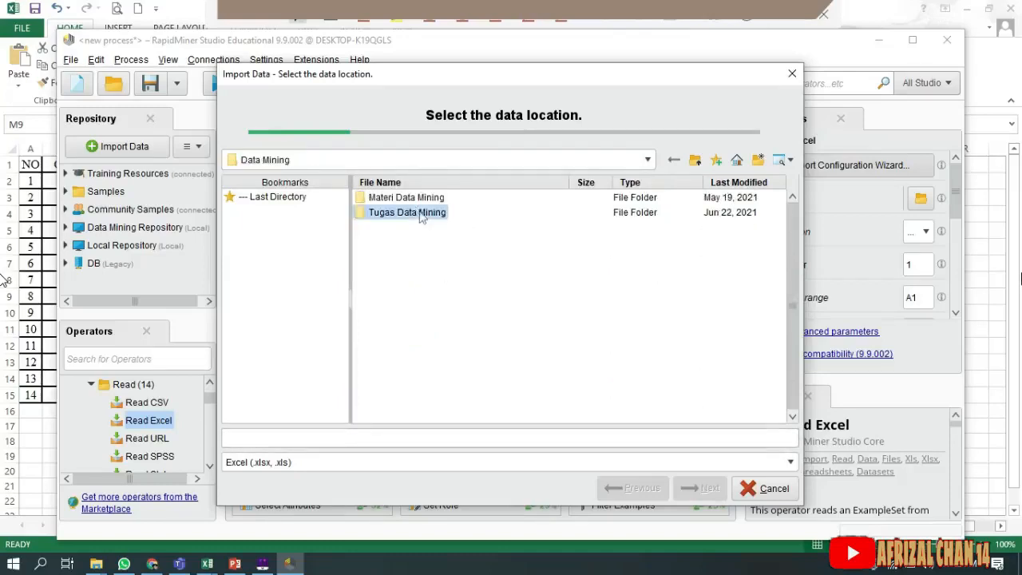
double_click(411, 214)
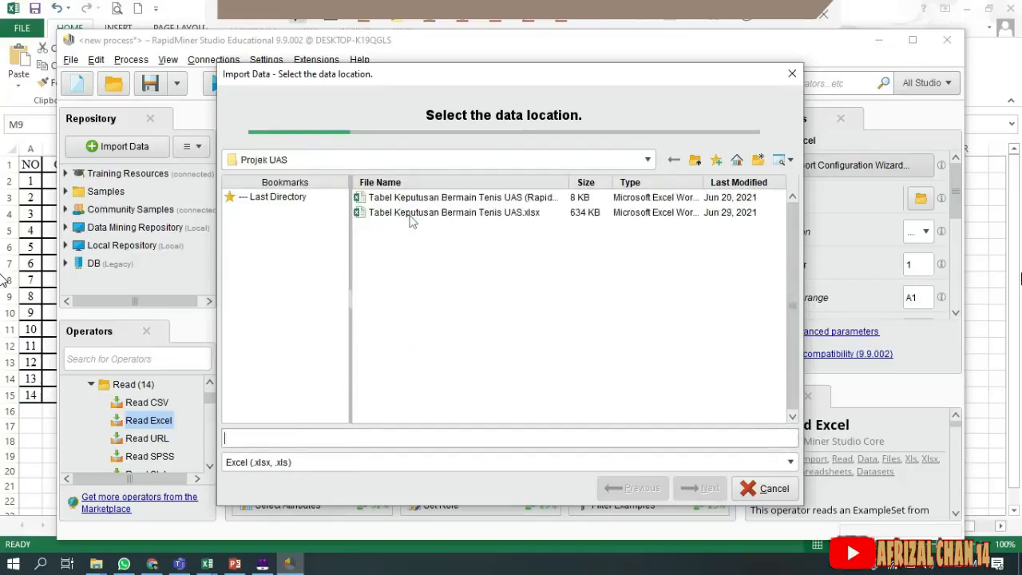
- Choose Tabel Keputusan Bermain Tenis UAS (Rapidminer).xlsx for import and accept Sheet1 cells A:F with row 1 as header
click(464, 200)
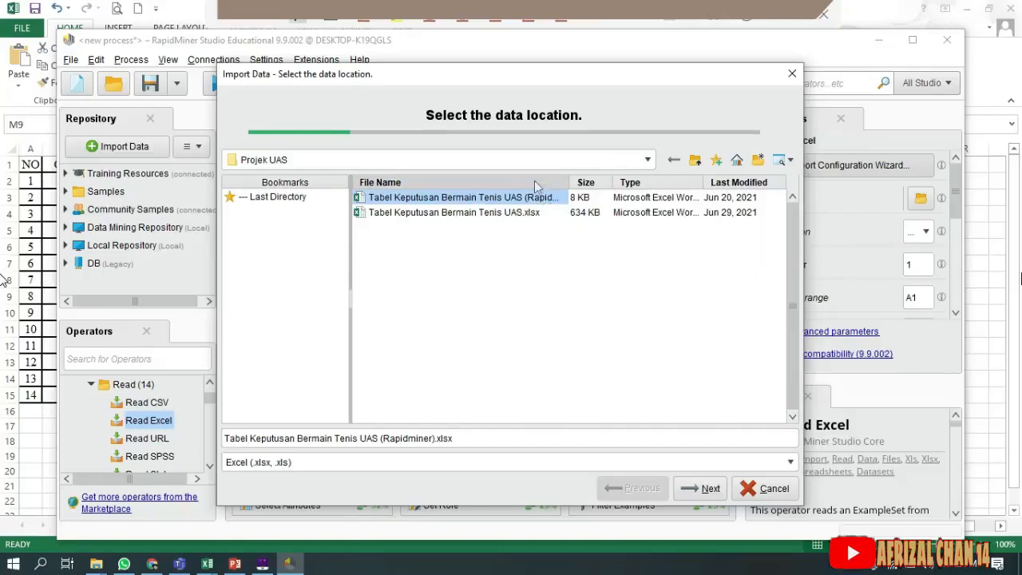
click(704, 487)
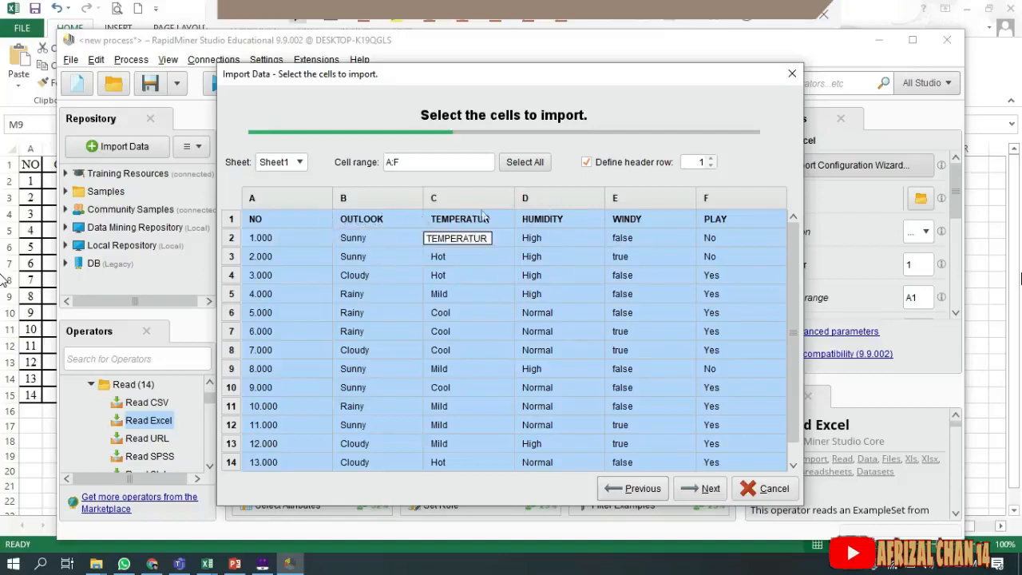
click(705, 488)
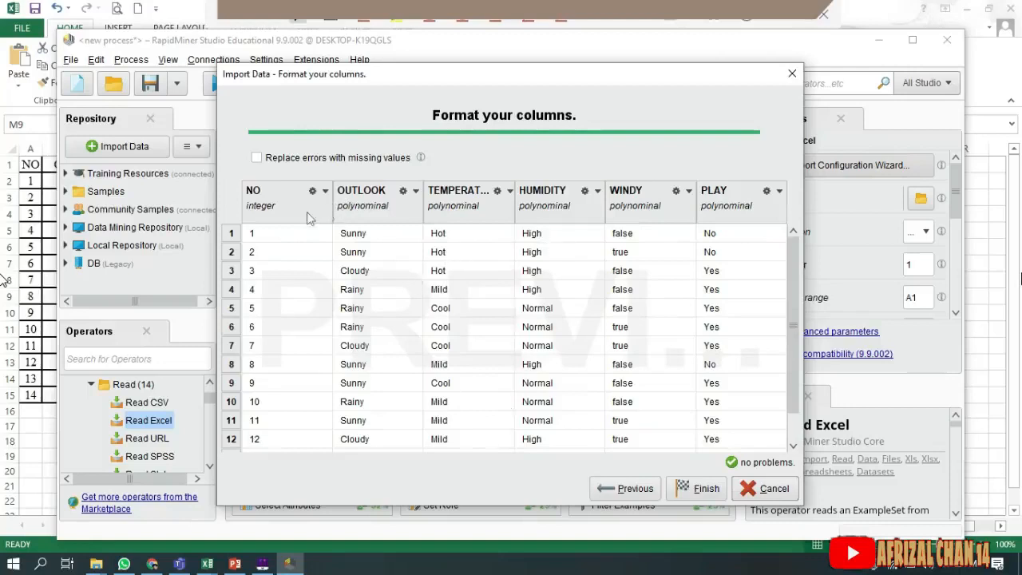
click(325, 192)
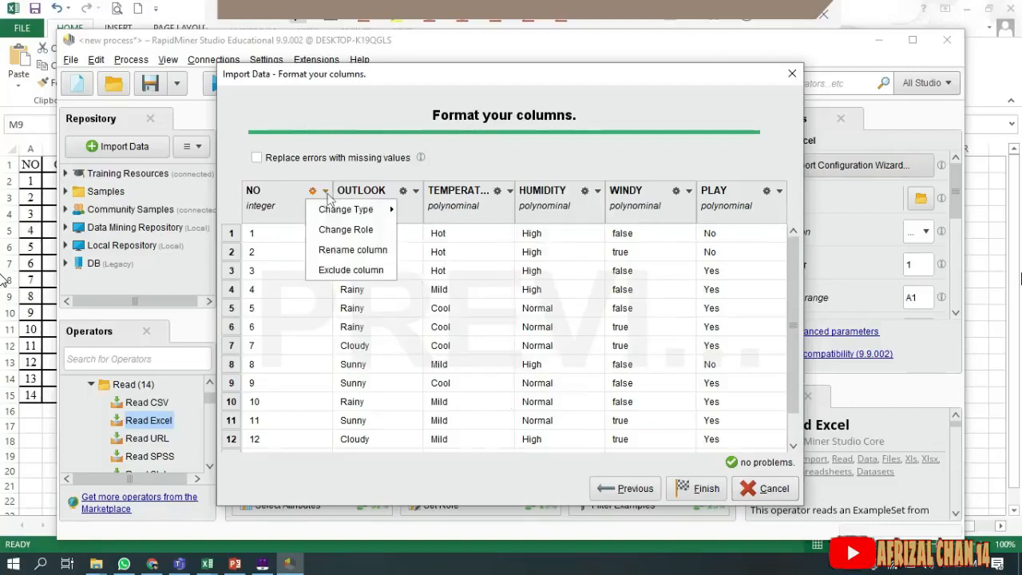
click(297, 209)
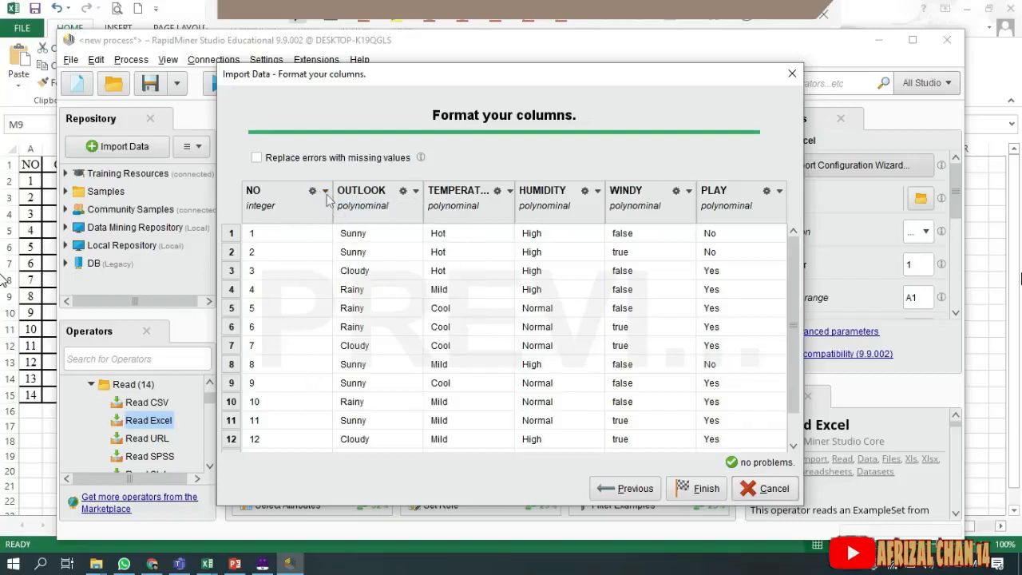
click(326, 193)
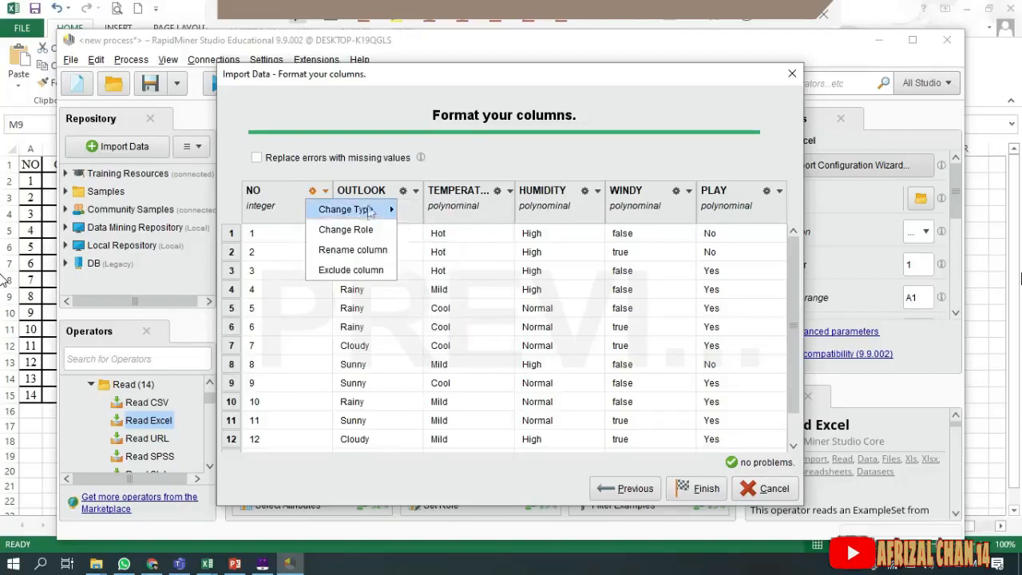
click(343, 230)
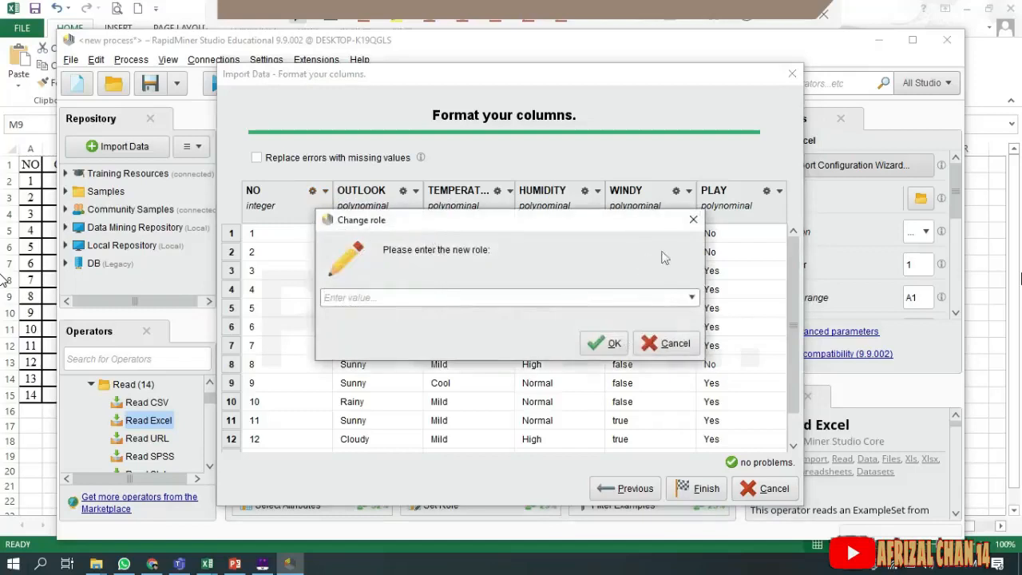
click(693, 220)
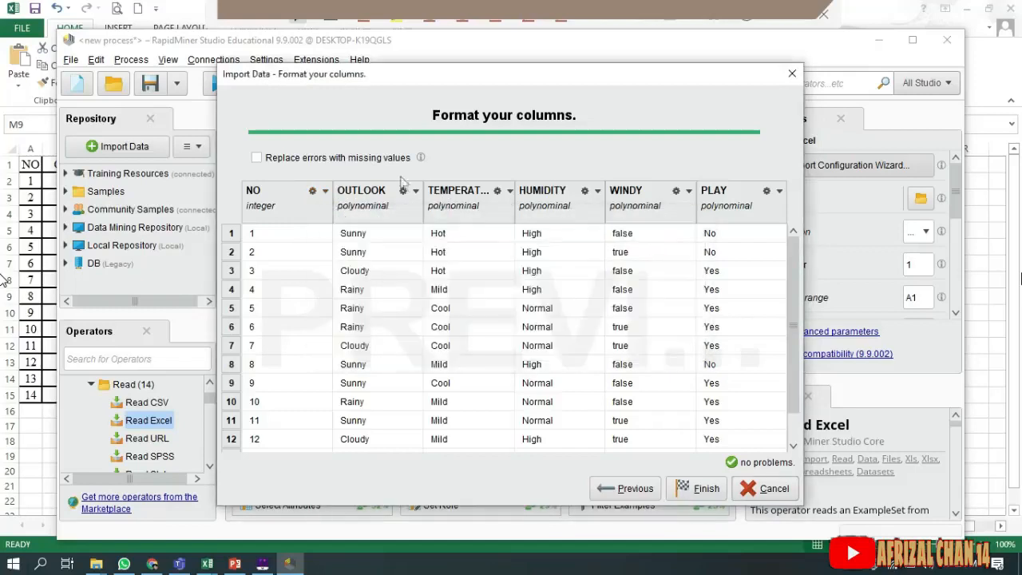
- Exclude the NO column from the import and assign the label role to the PLAY column
click(325, 191)
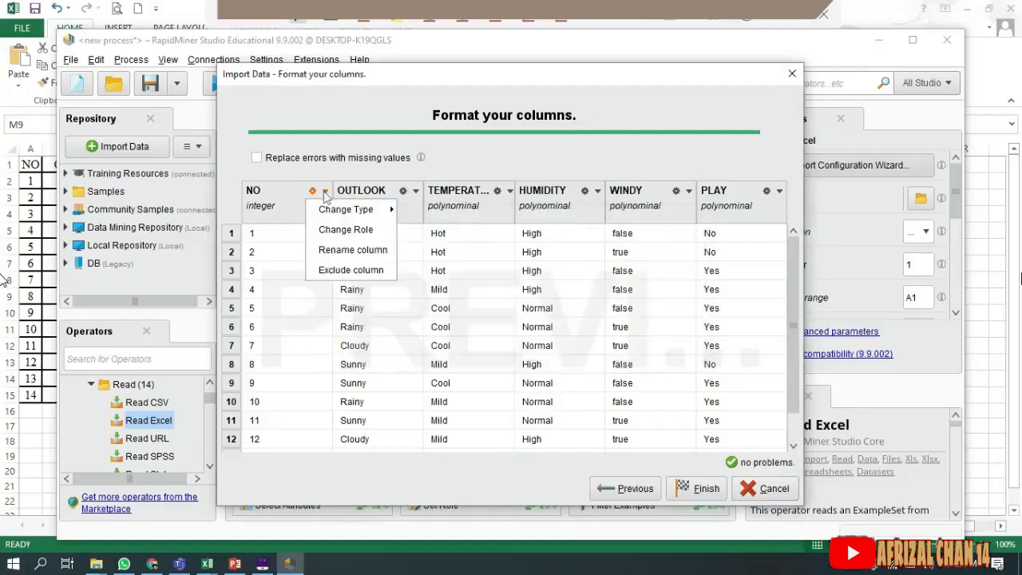
click(349, 271)
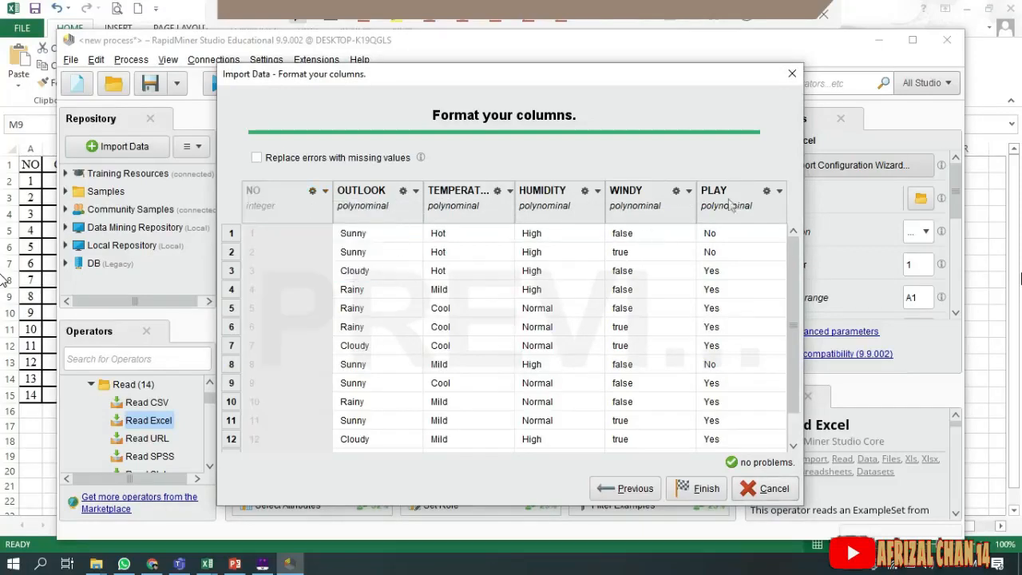
click(779, 193)
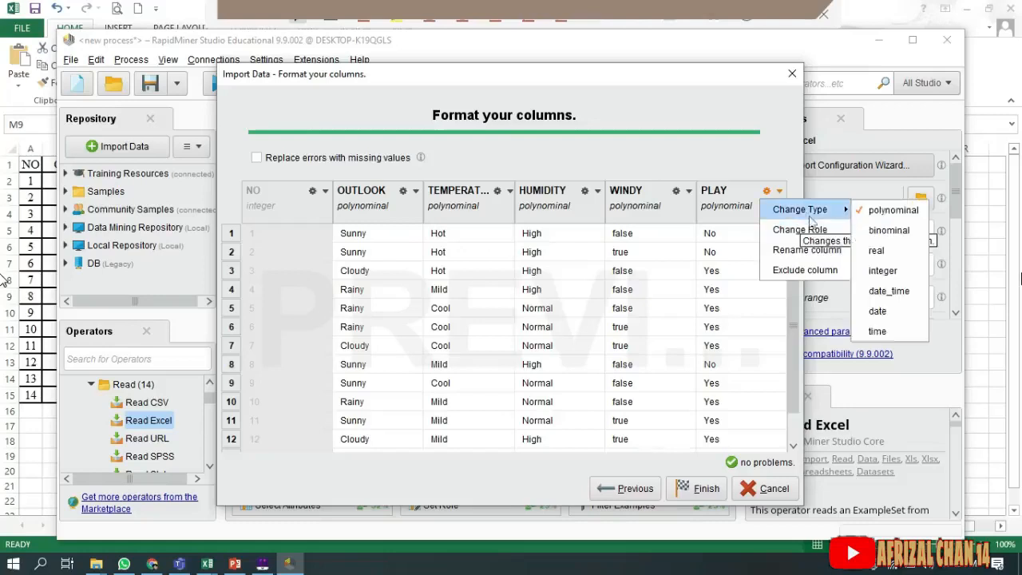
click(798, 230)
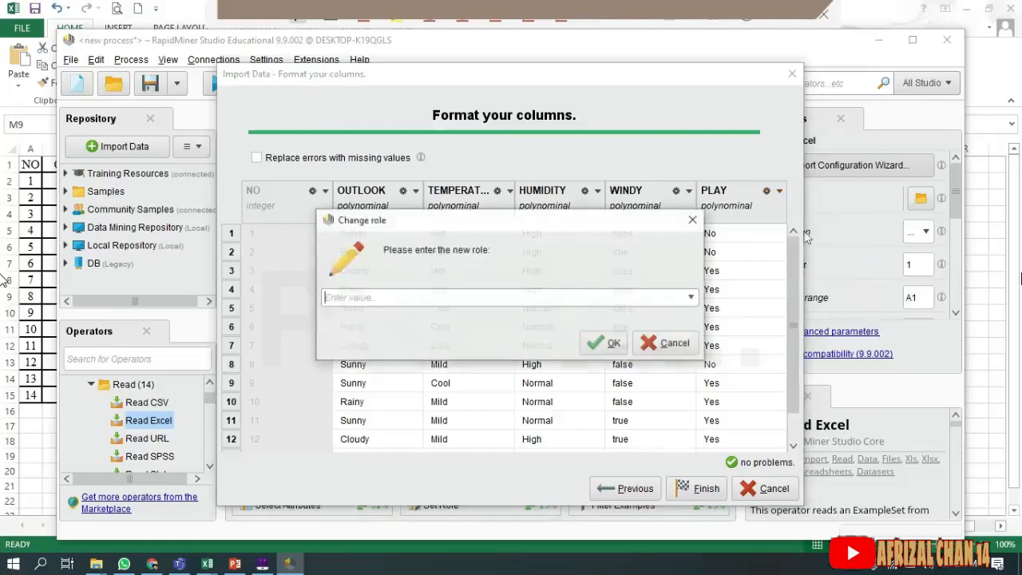
click(685, 297)
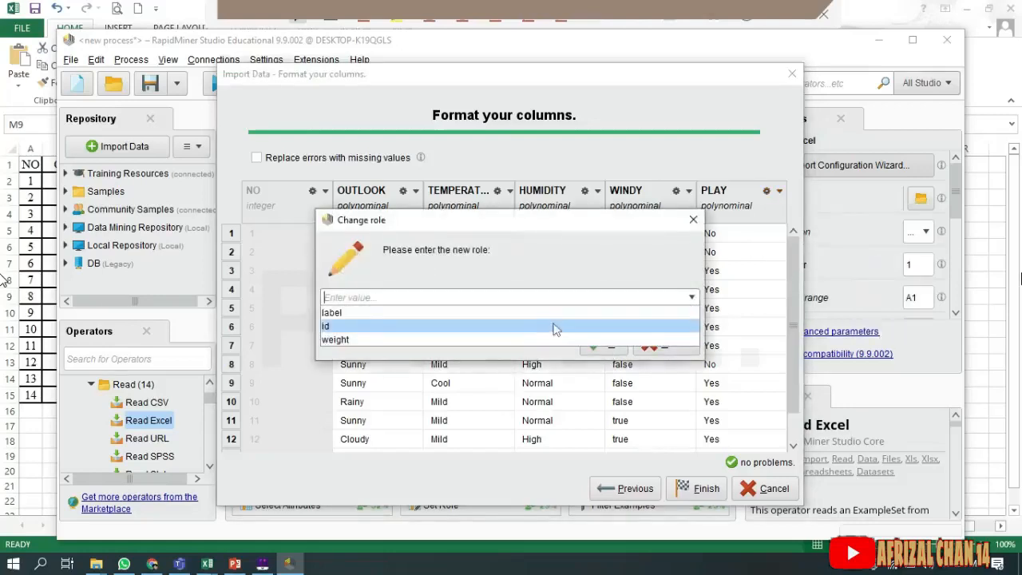
click(557, 315)
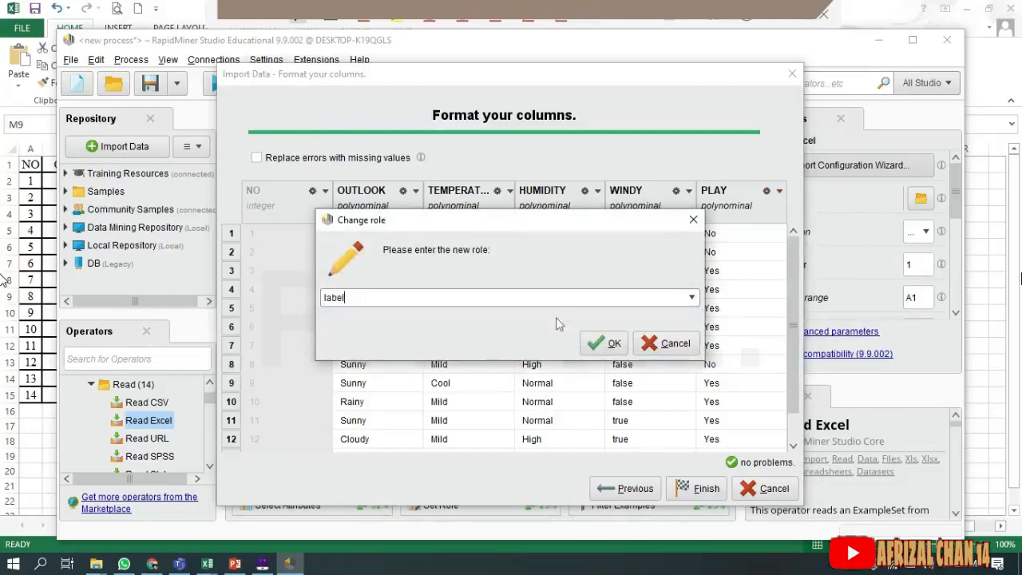
click(609, 345)
- Change the PLAY column's type to binominal and finish the import configuration
click(780, 195)
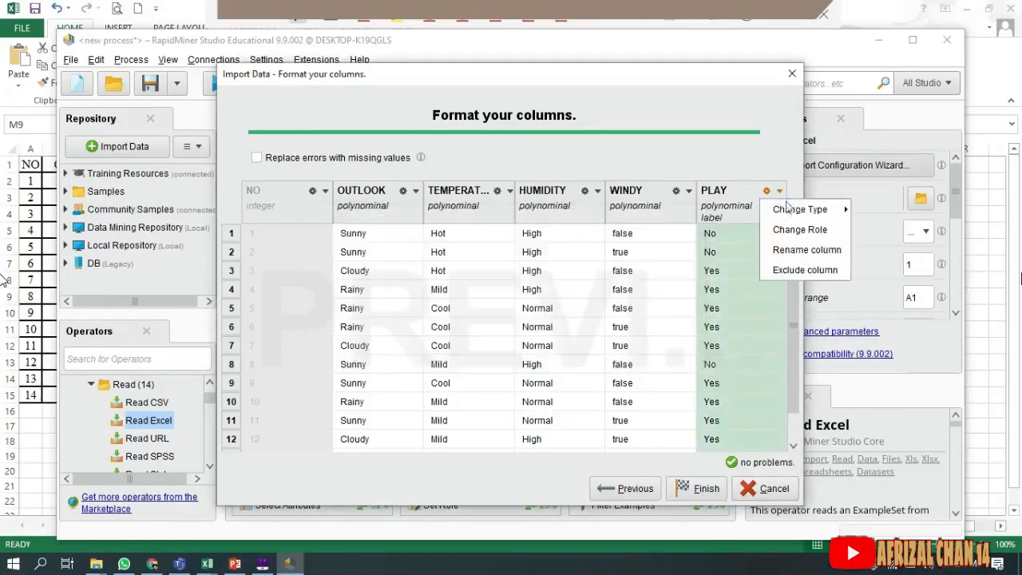
mouse_move(795, 211)
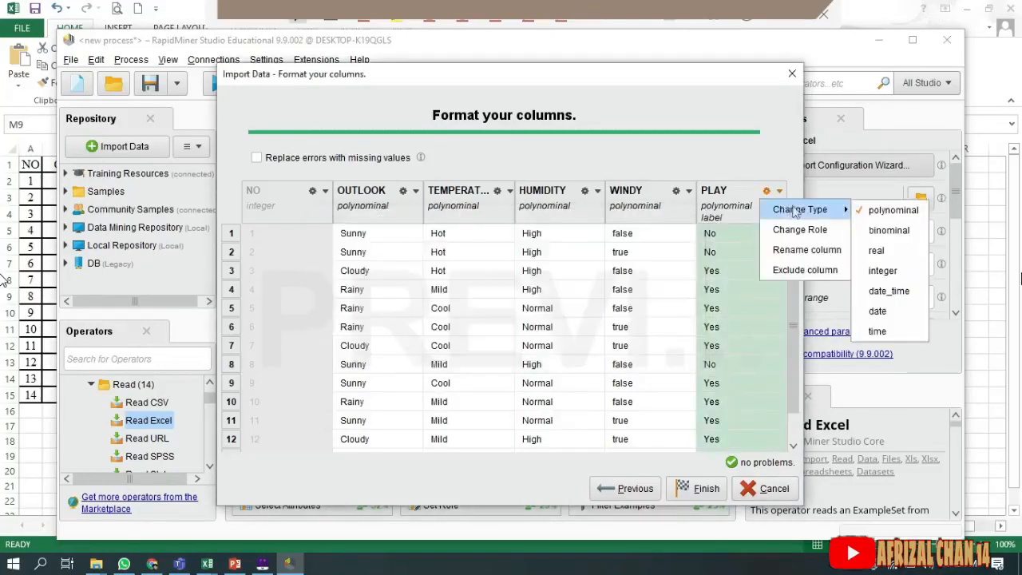
click(877, 234)
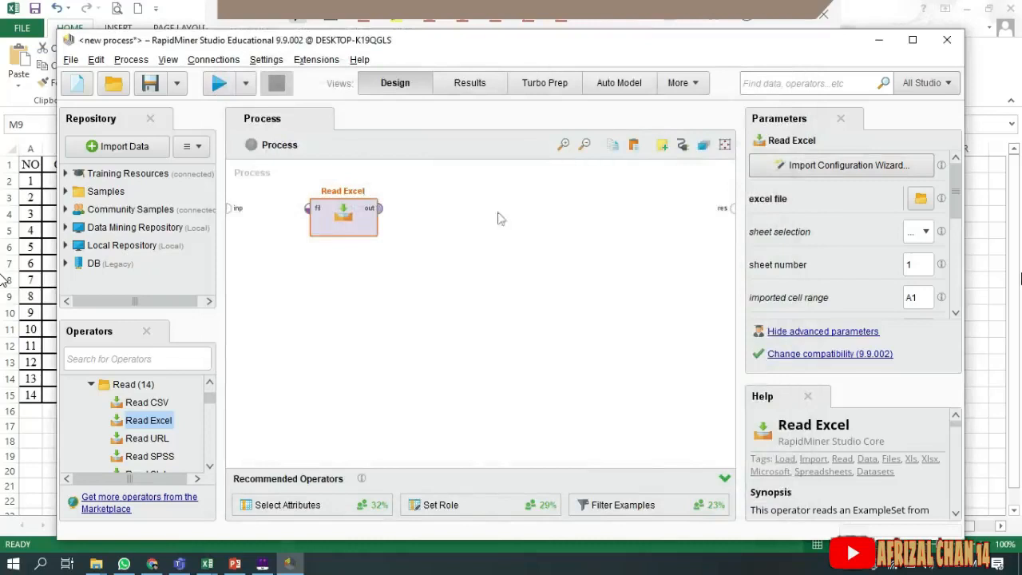
- Review the Read Excel parameters and check the column types and roles in the data set meta data information
scroll(870, 282, down, 1)
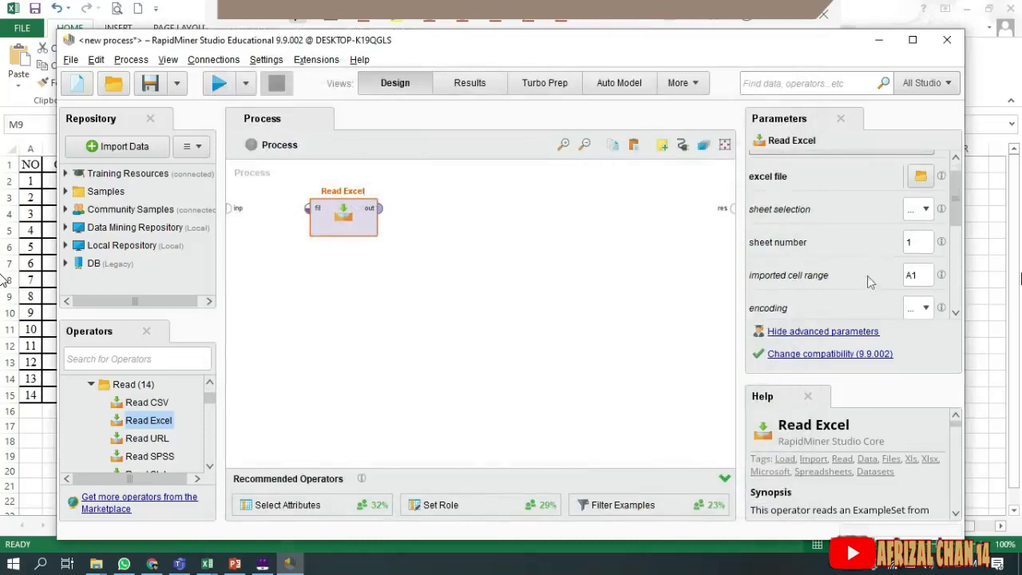
scroll(880, 288, up, 1)
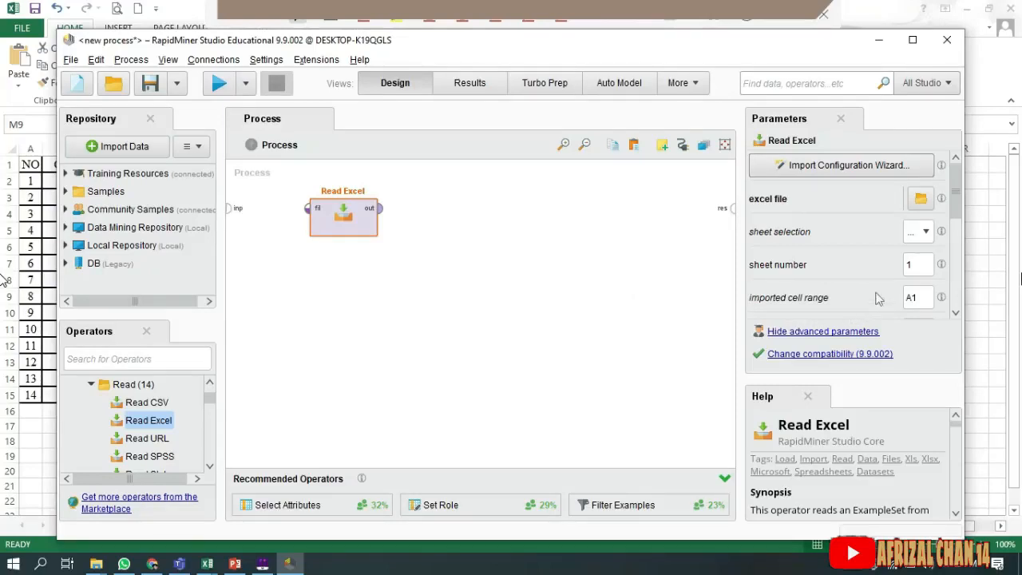
scroll(862, 289, down, 3)
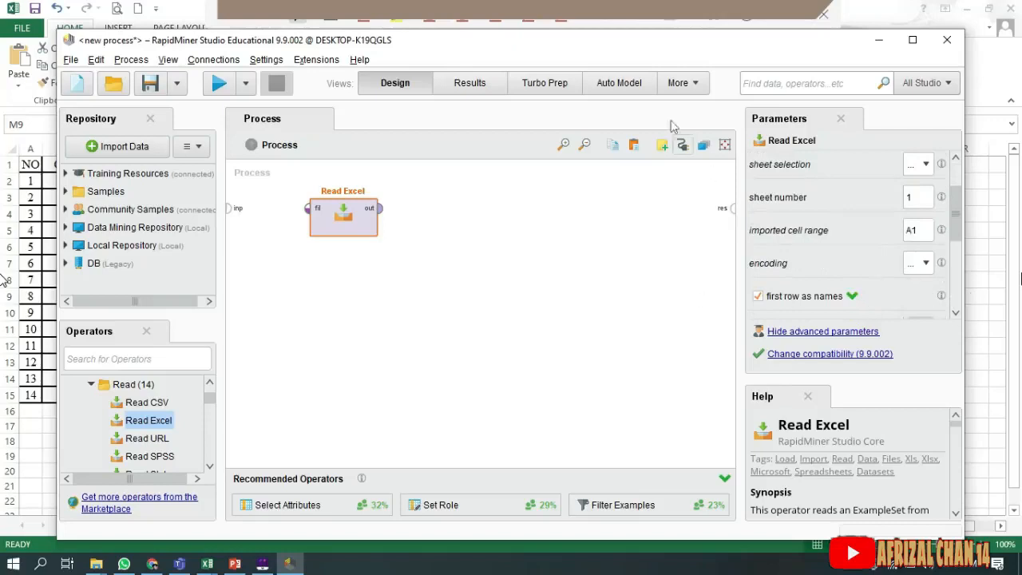
click(723, 24)
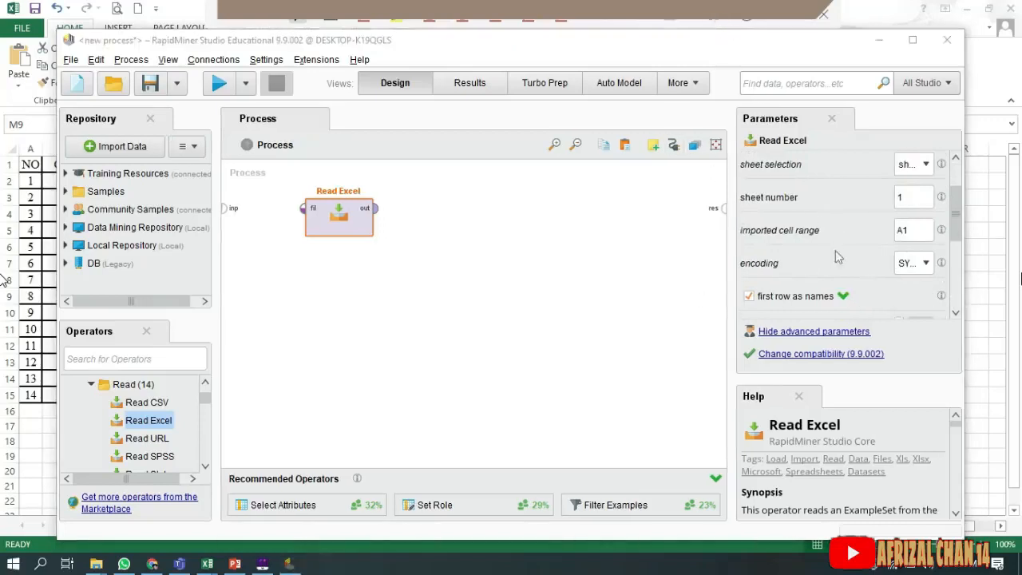
scroll(820, 260, up, 3)
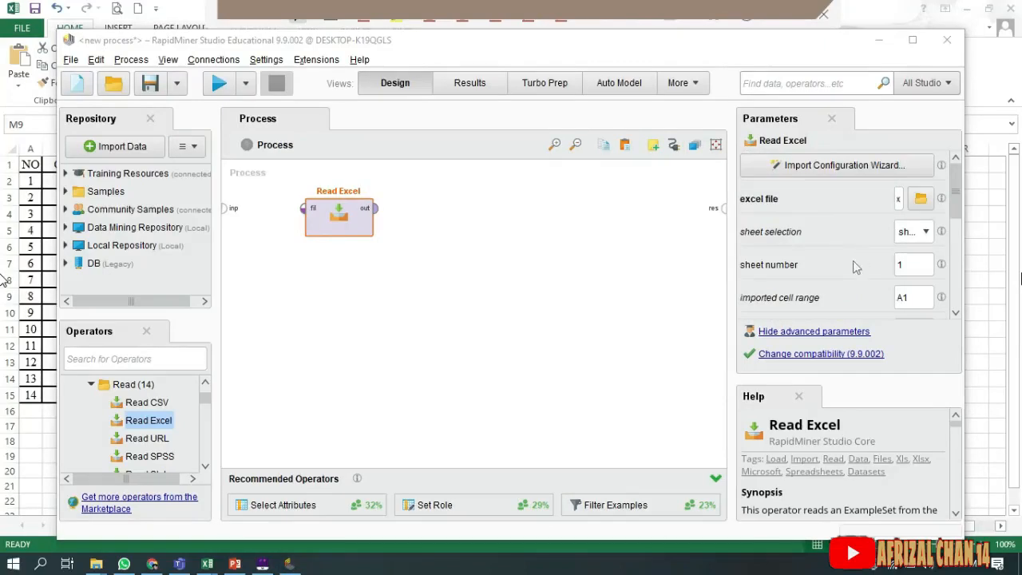
scroll(856, 267, down, 10)
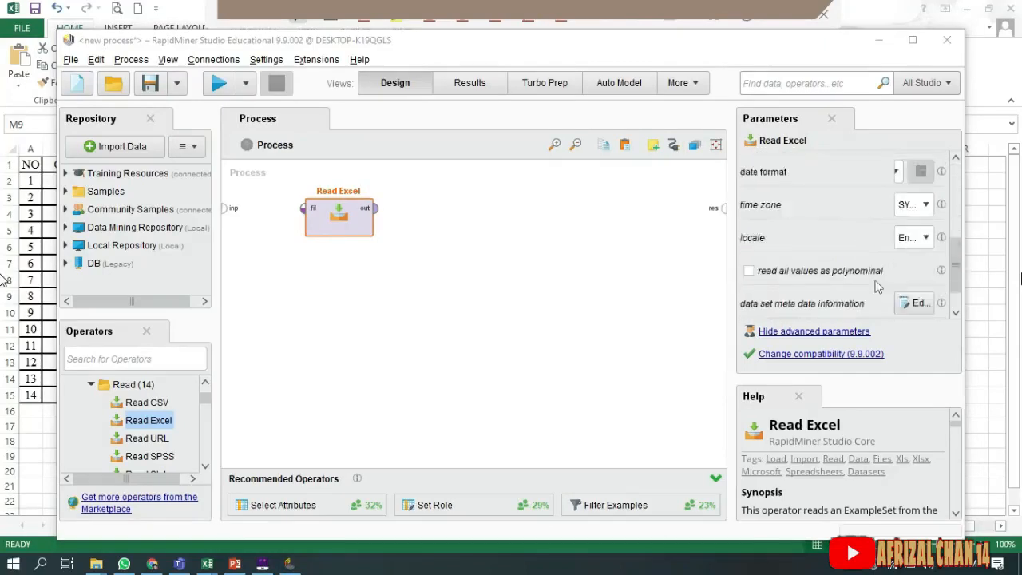
scroll(878, 286, down, 1)
click(914, 281)
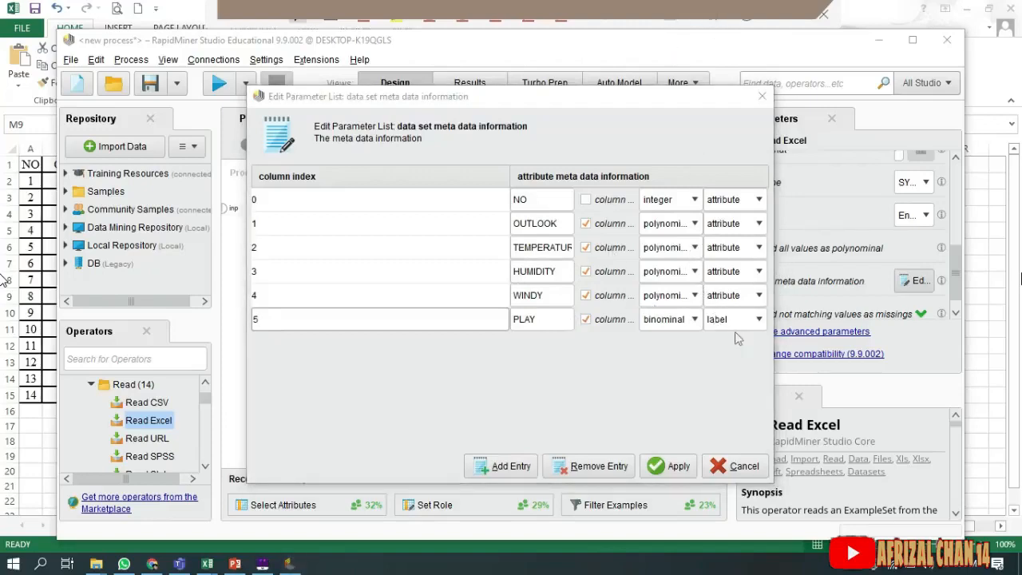
click(676, 468)
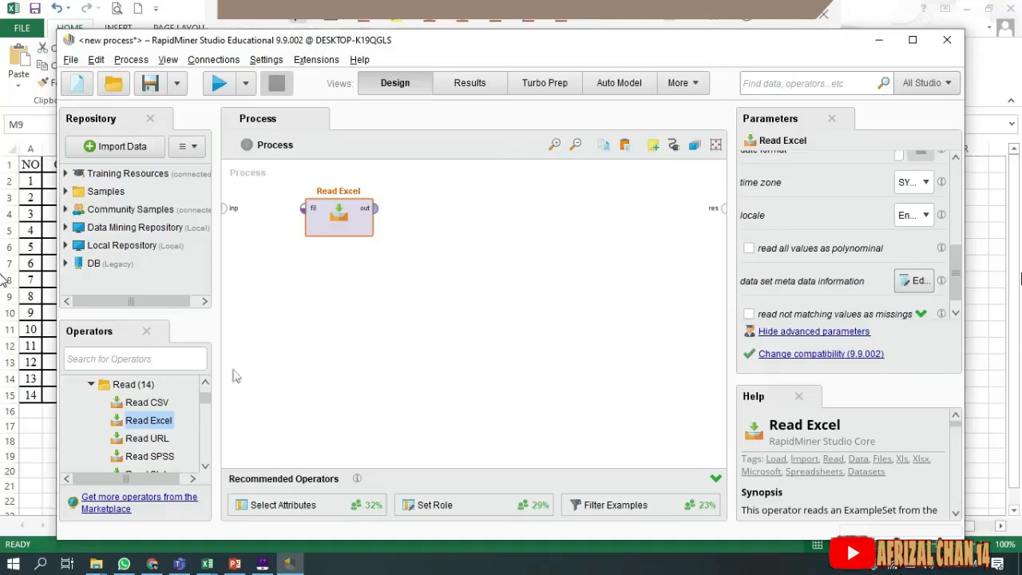
- Search the operators for "DECISIO" and place a Decision Tree operator on the canvas beside Read Excel
click(175, 360)
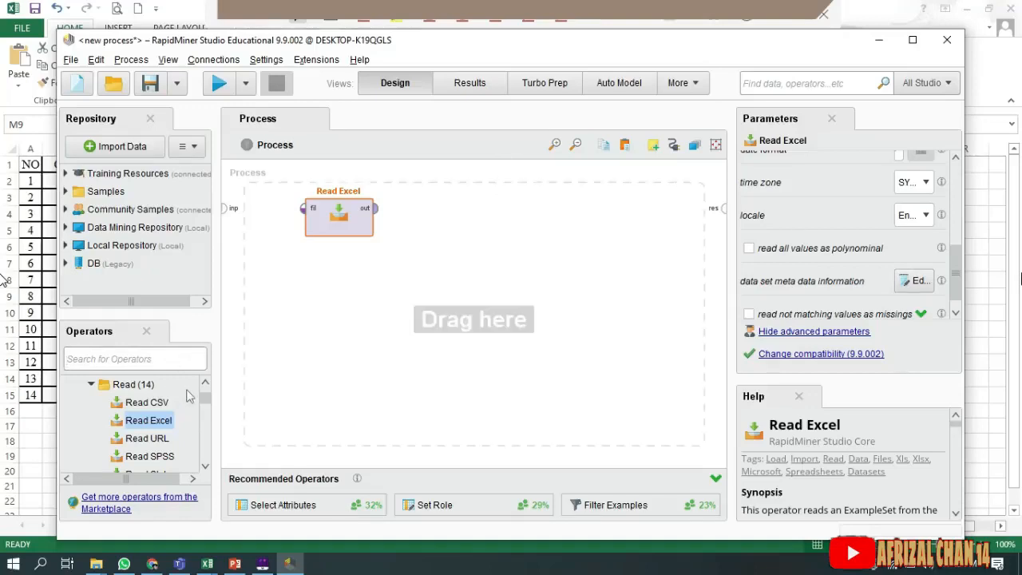
text(DEC)
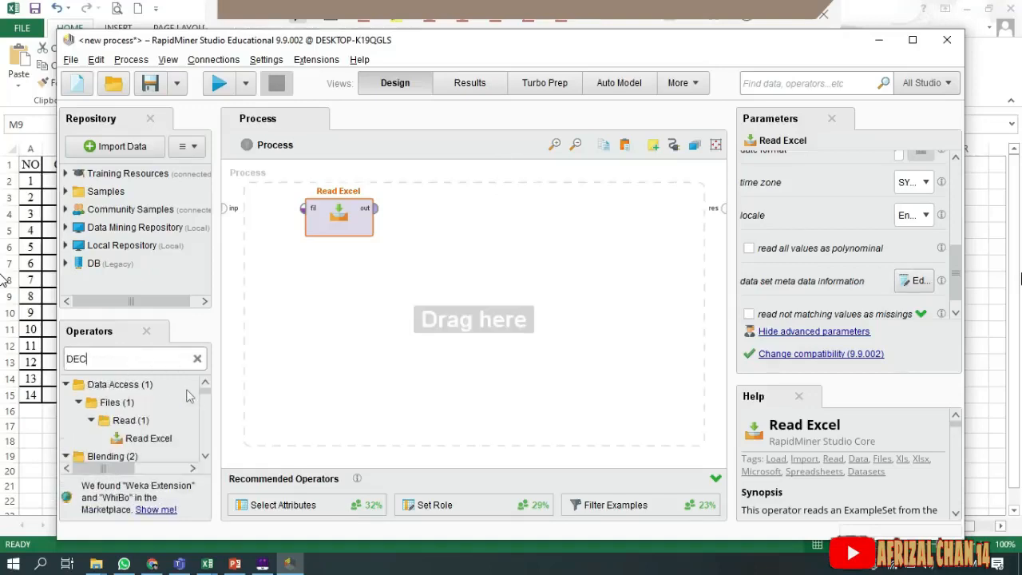
text(ISIO)
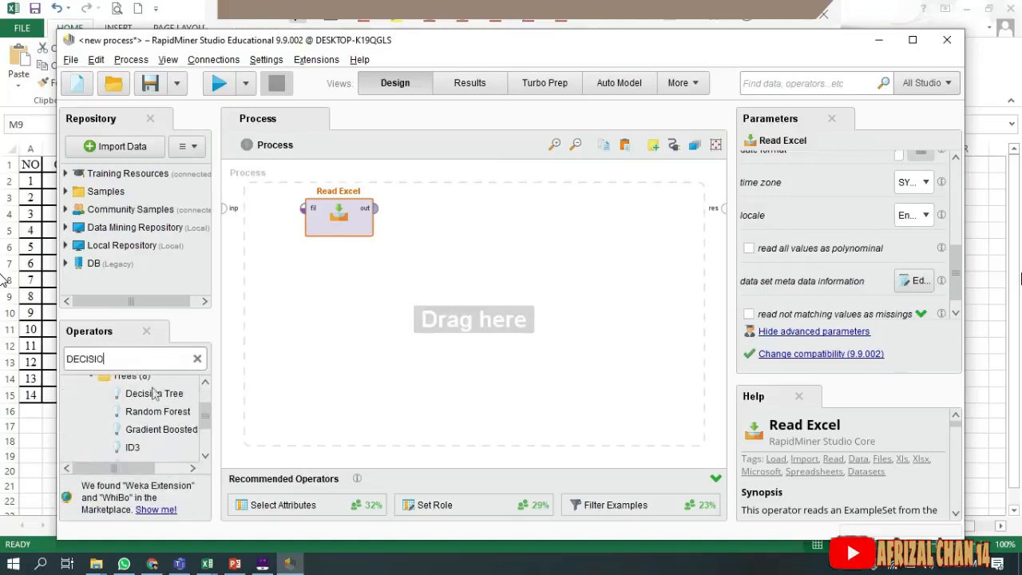
drag(154, 393, 484, 228)
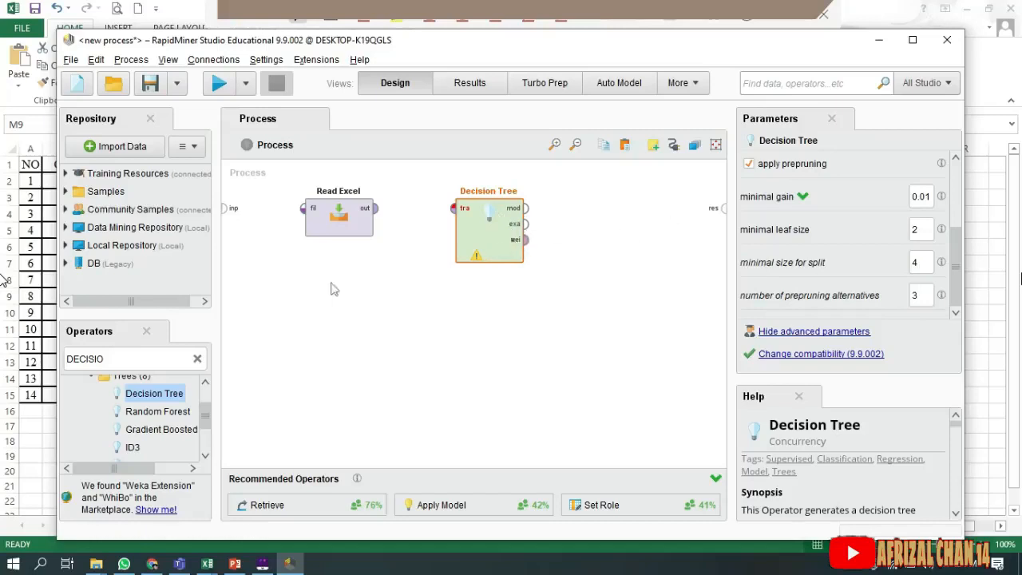
- Connect the process input to Read Excel's fil port and Read Excel's out port to Decision Tree's tra port
click(225, 209)
click(303, 208)
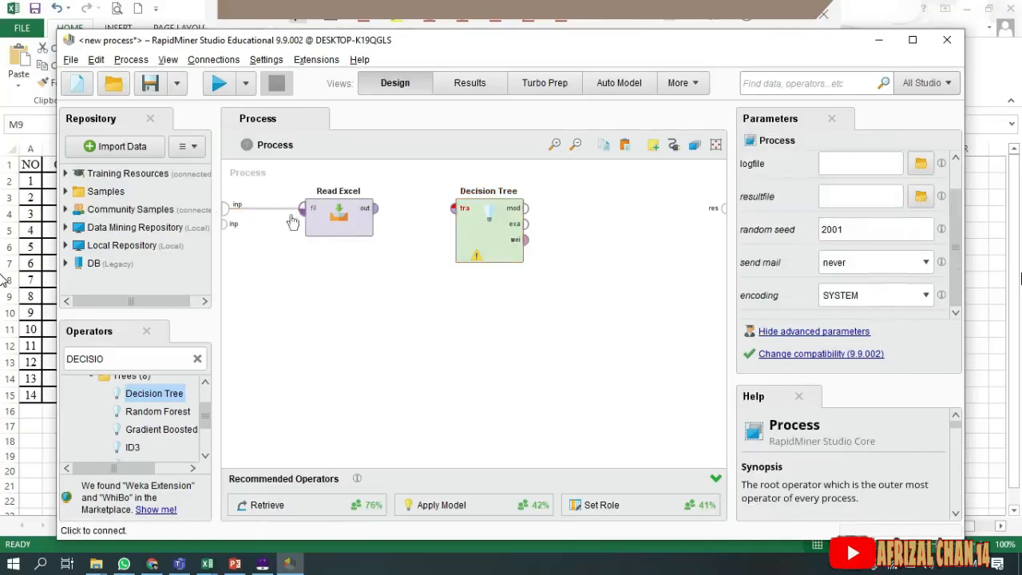
click(376, 209)
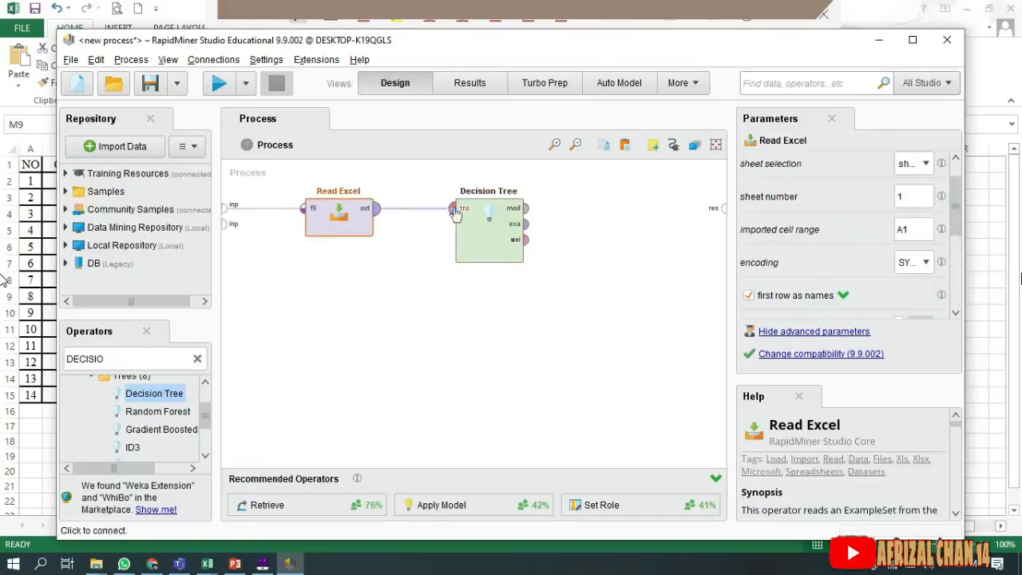
click(453, 209)
- Connect Decision Tree's mod and exa ports to the process result ports and run the process
click(527, 208)
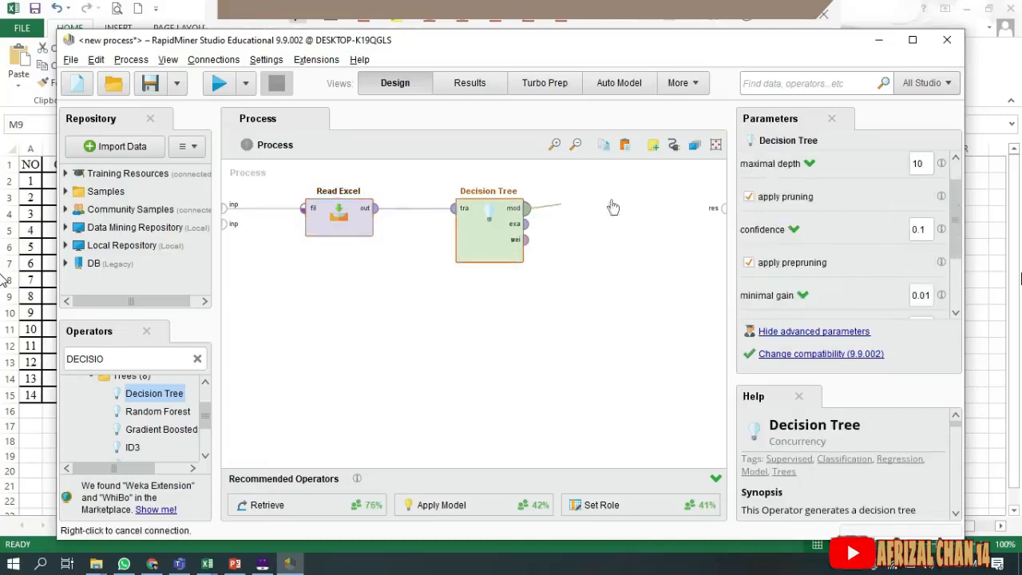
click(722, 209)
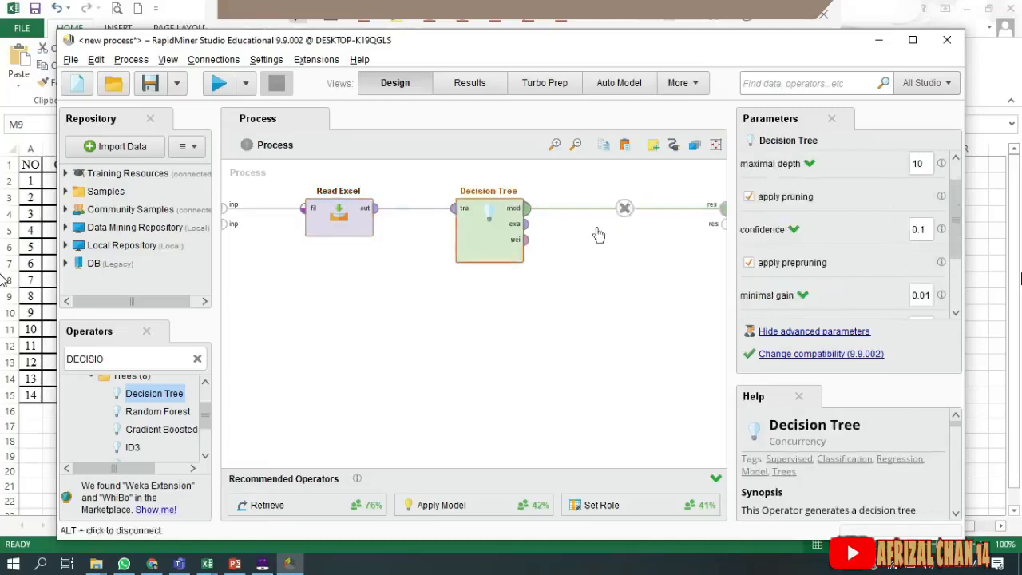
click(527, 224)
click(722, 223)
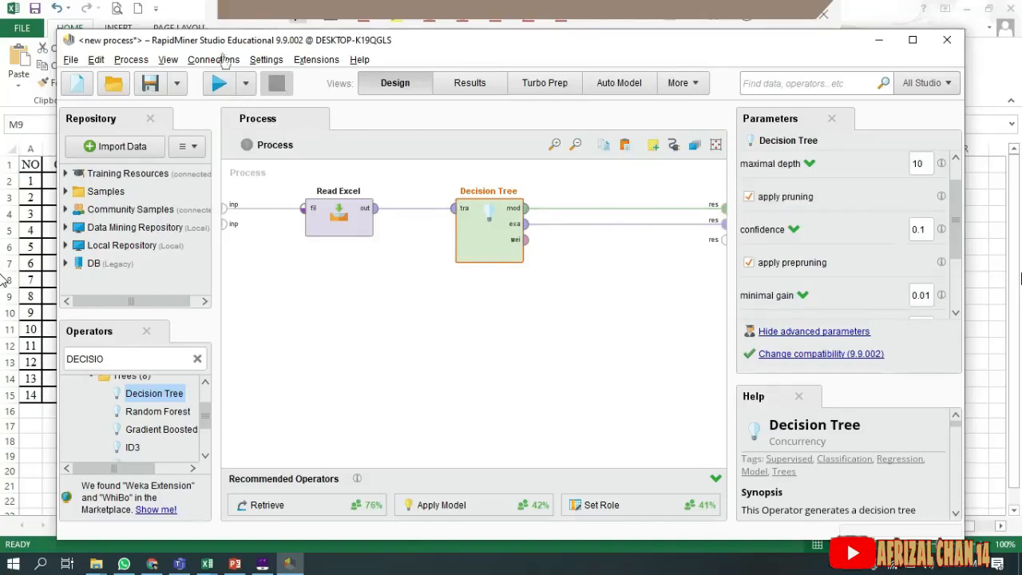
click(232, 86)
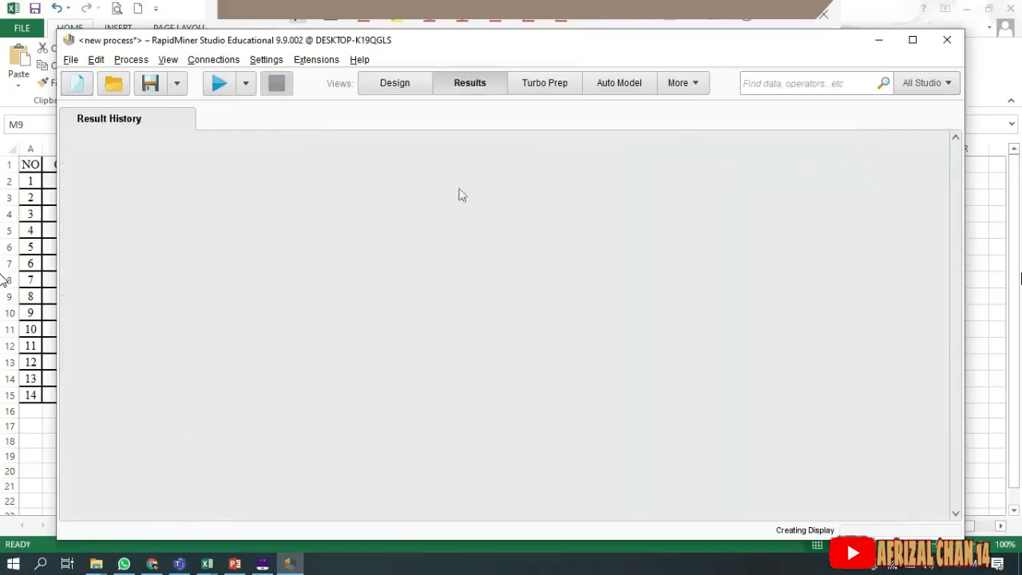
- Review the rows of the ExampleSet (Read Excel) result, including the PLAY label column
scroll(389, 269, down, 1)
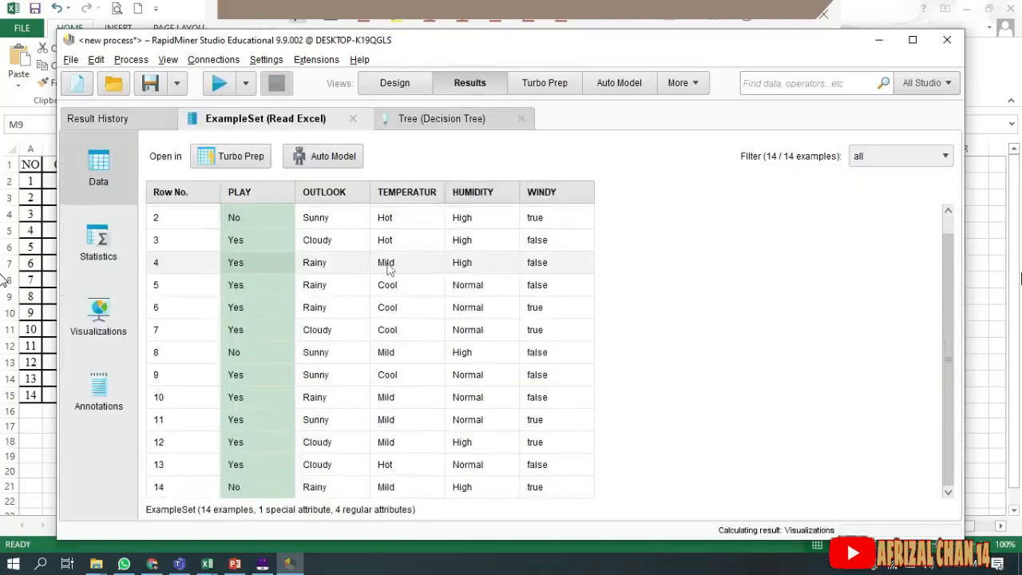
scroll(295, 255, up, 1)
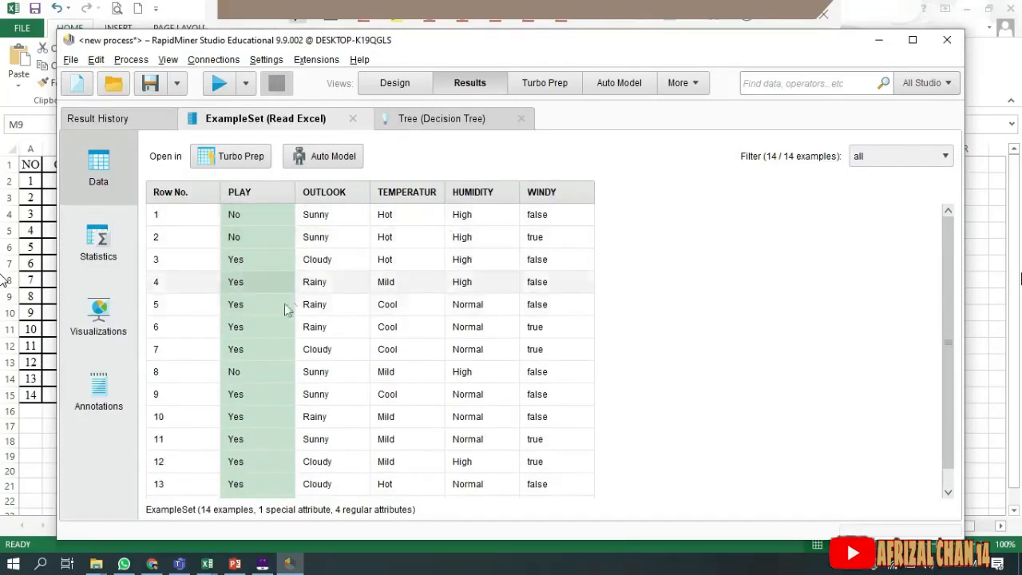
scroll(269, 270, down, 1)
scroll(279, 271, up, 1)
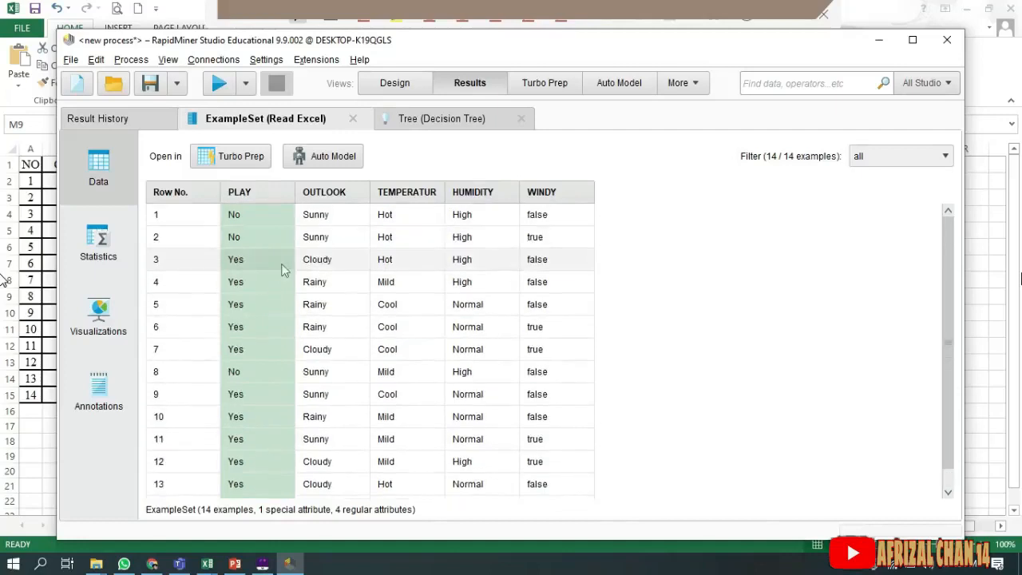
scroll(281, 269, down, 1)
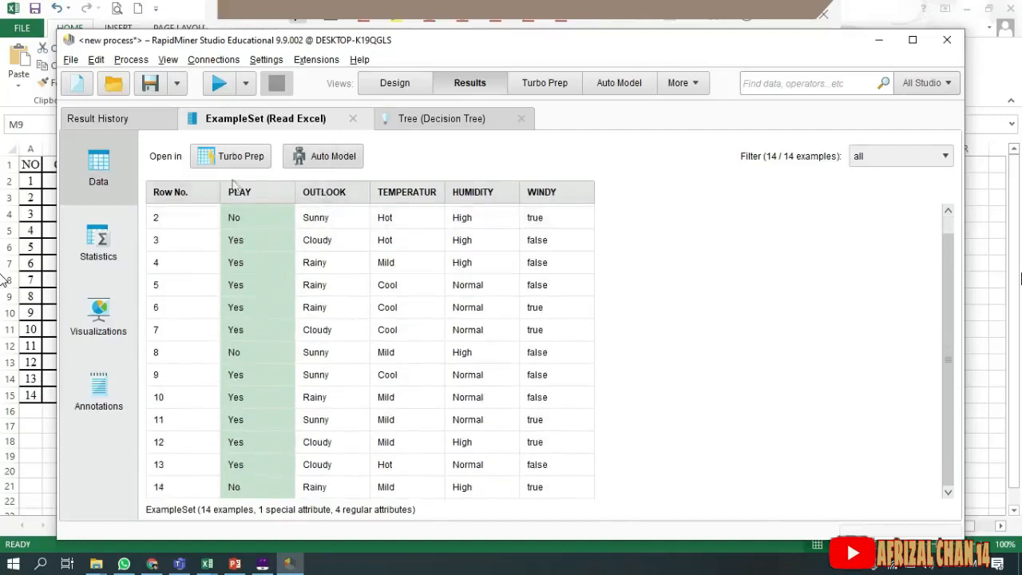
- Open the Decision Tree result and rearrange its nodes so the HUMIDITY and OUTLOOK branches are spread apart
click(435, 120)
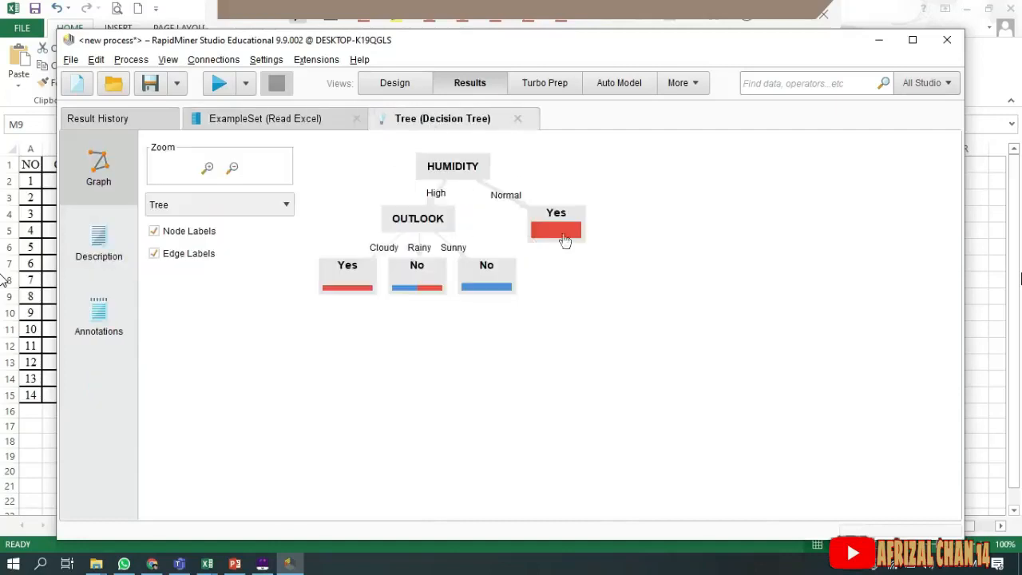
drag(565, 240, 690, 272)
drag(676, 239, 616, 195)
drag(516, 270, 587, 309)
drag(433, 272, 447, 322)
drag(358, 290, 347, 311)
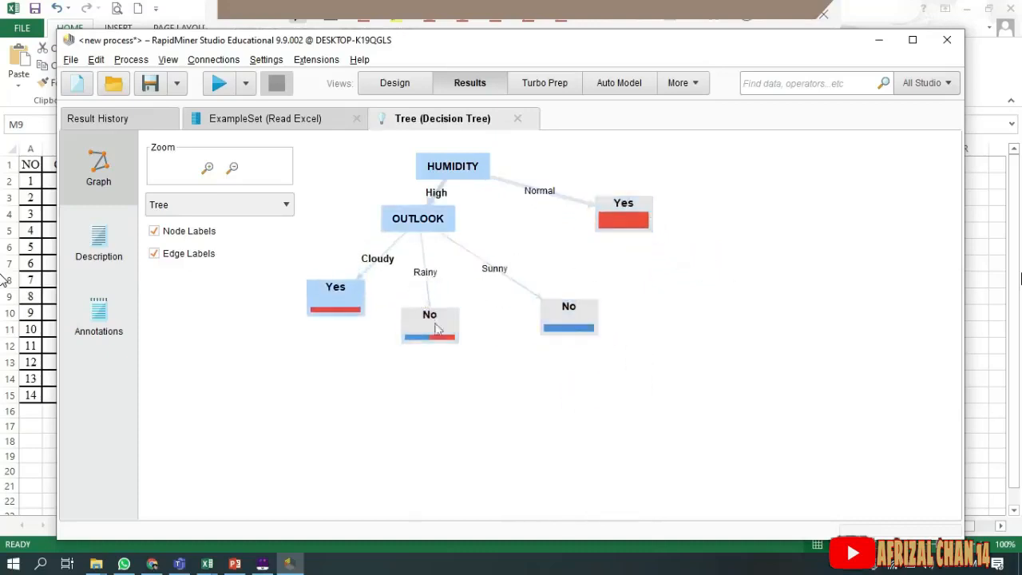
drag(436, 328, 449, 410)
drag(442, 240, 448, 264)
drag(475, 194, 484, 157)
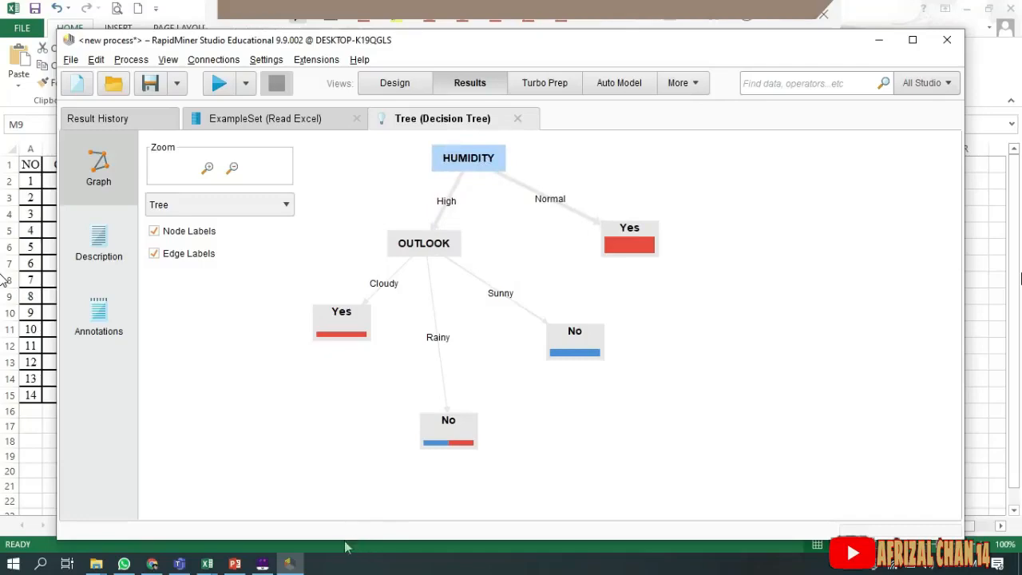
- Switch to the Excel workbook's UAS sheet and set it side by side with RapidMiner to compare the manual tree with the generated one
click(207, 564)
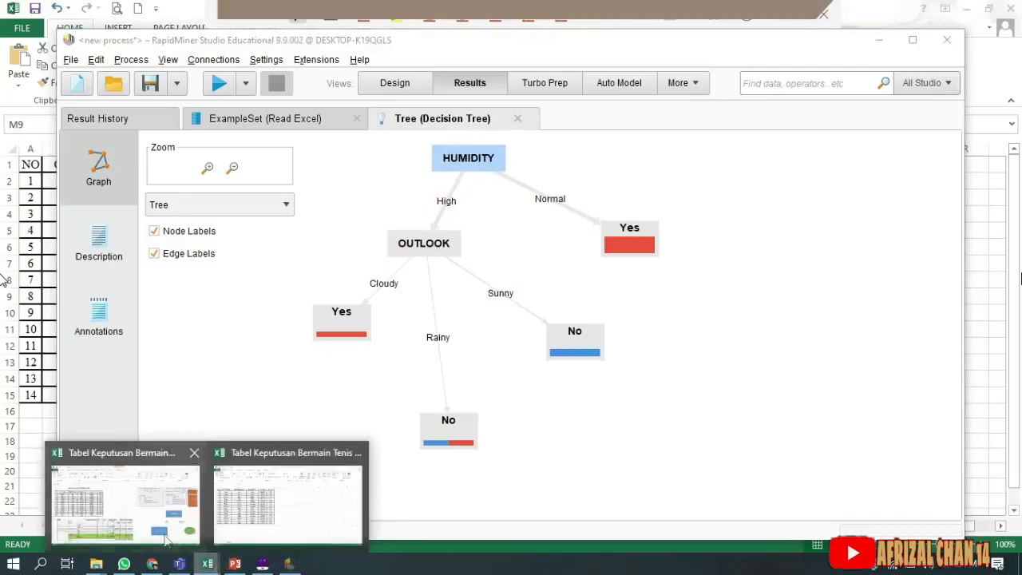
click(166, 540)
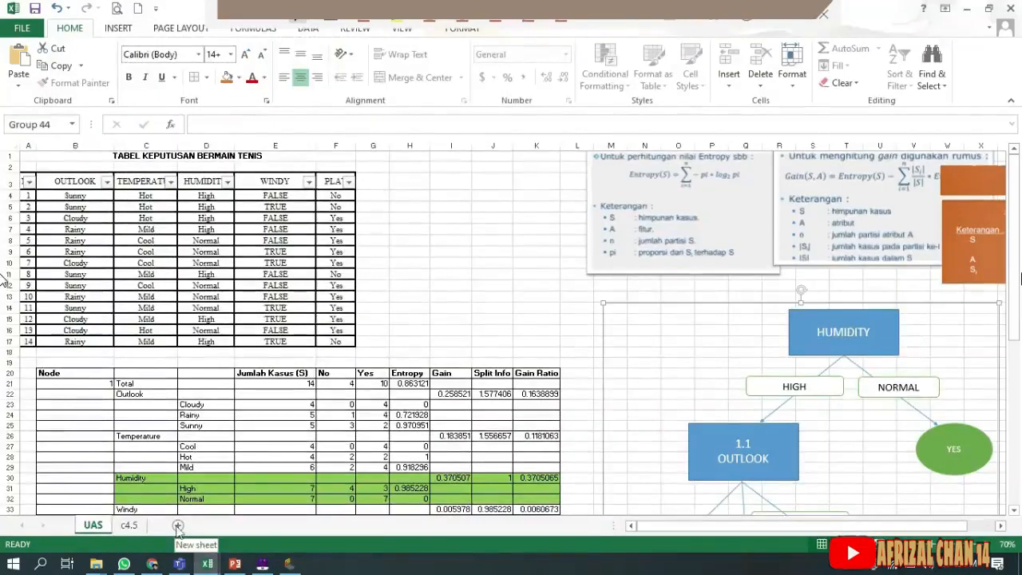
key(super+Left)
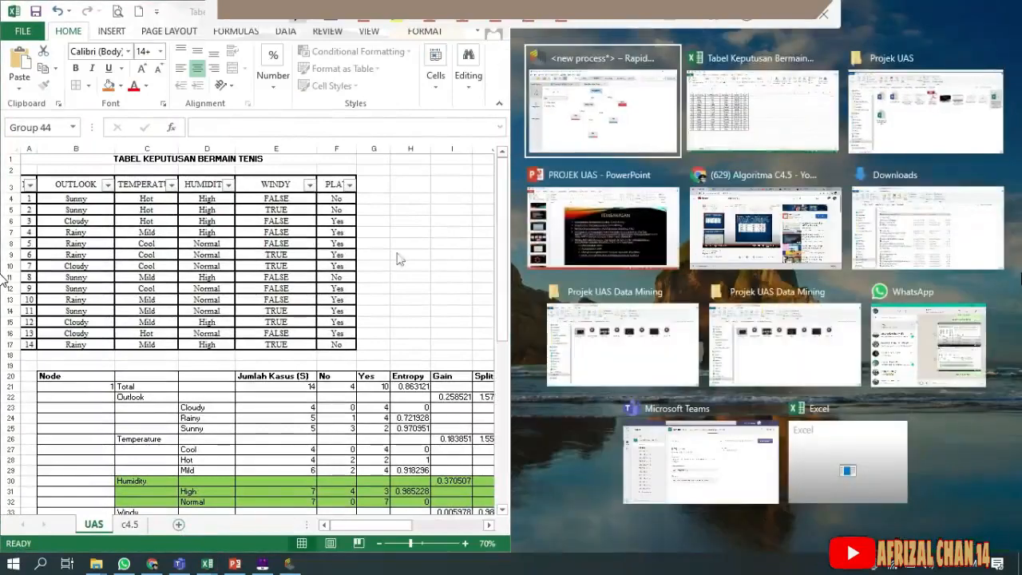
click(605, 130)
drag(825, 483, 894, 458)
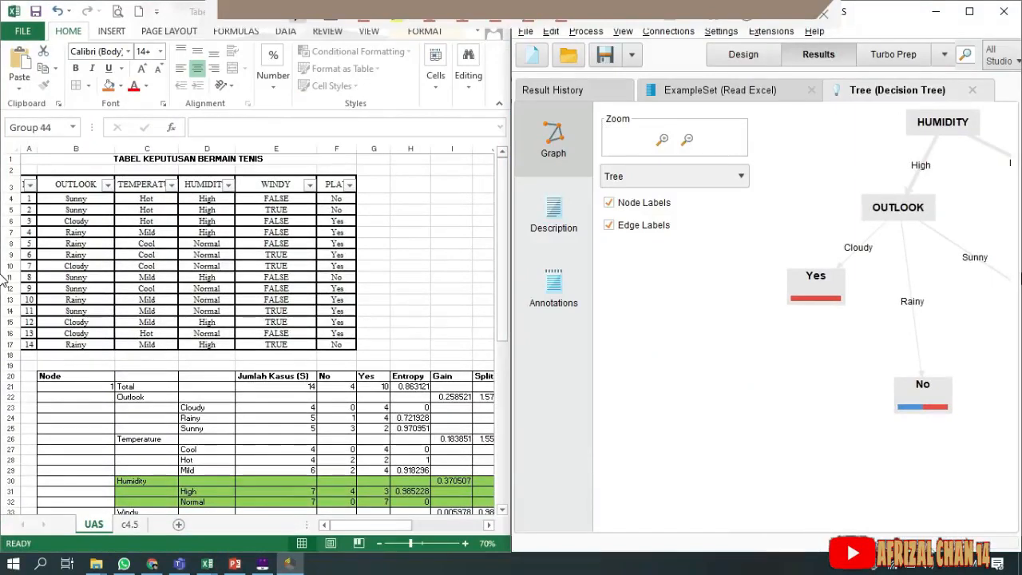
drag(969, 447, 955, 427)
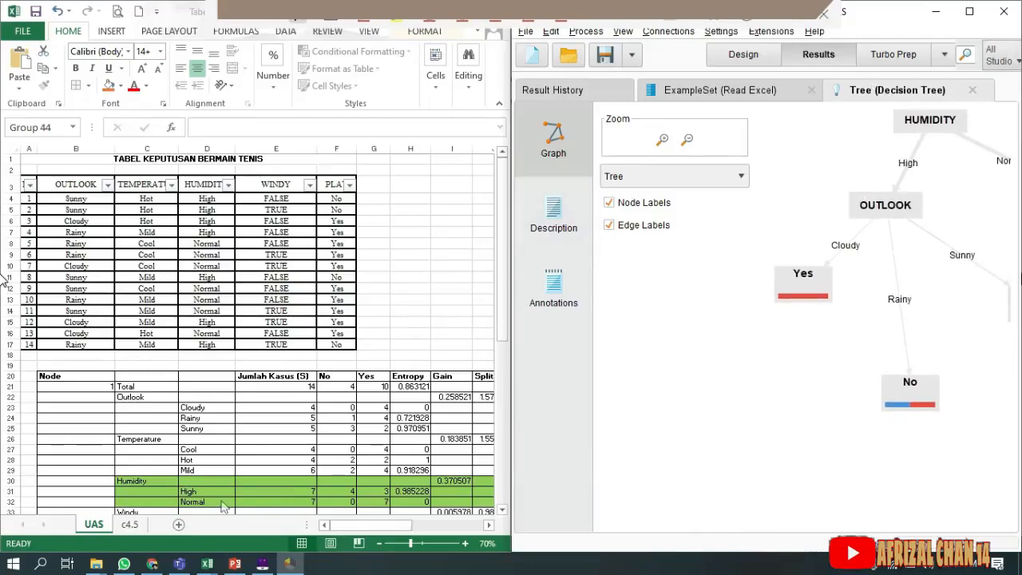
drag(411, 530, 474, 527)
click(725, 18)
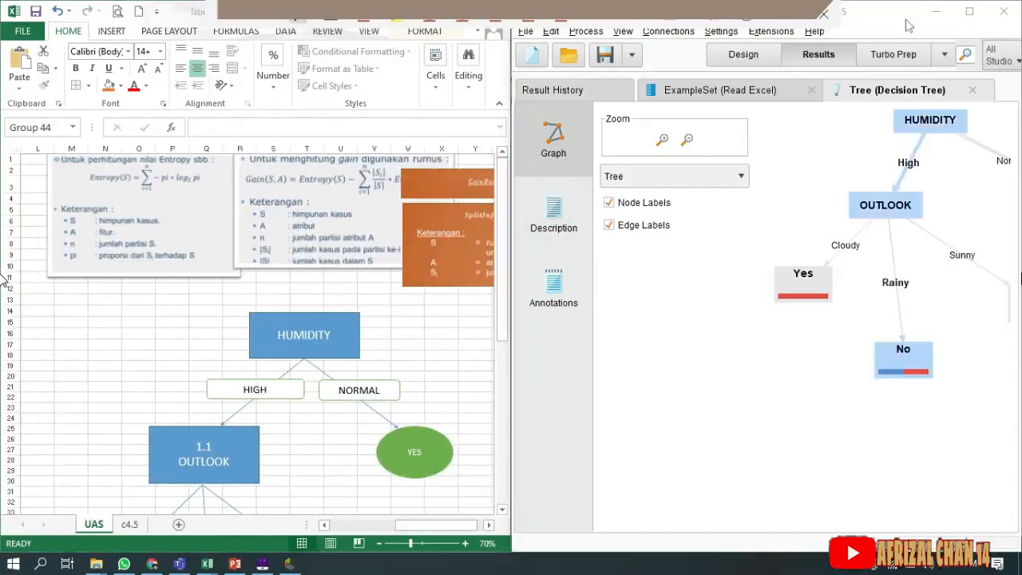
- Maximize the RapidMiner window and examine the generated decision tree's branches and leaves
click(969, 12)
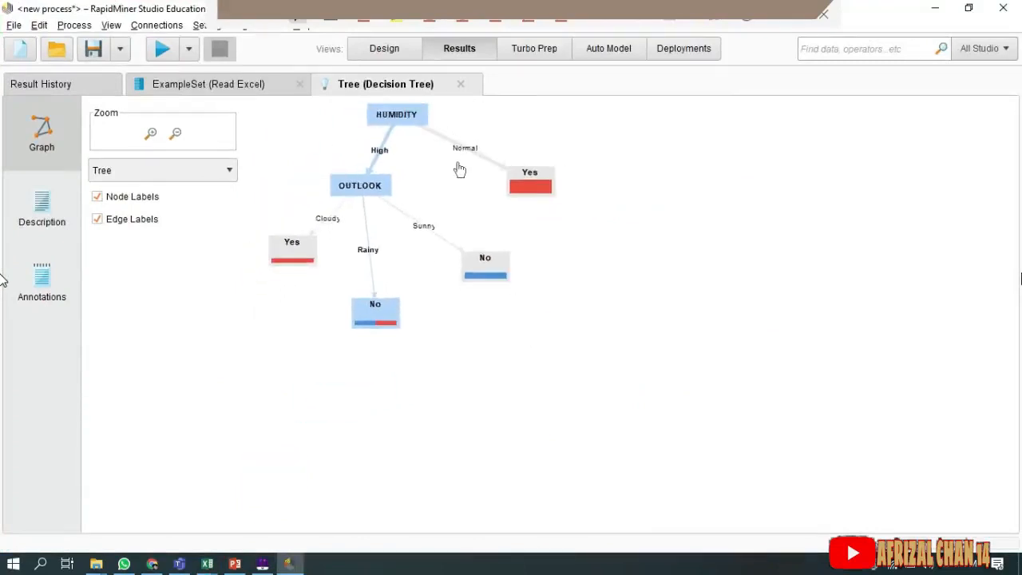
scroll(445, 178, up, 2)
drag(434, 187, 514, 198)
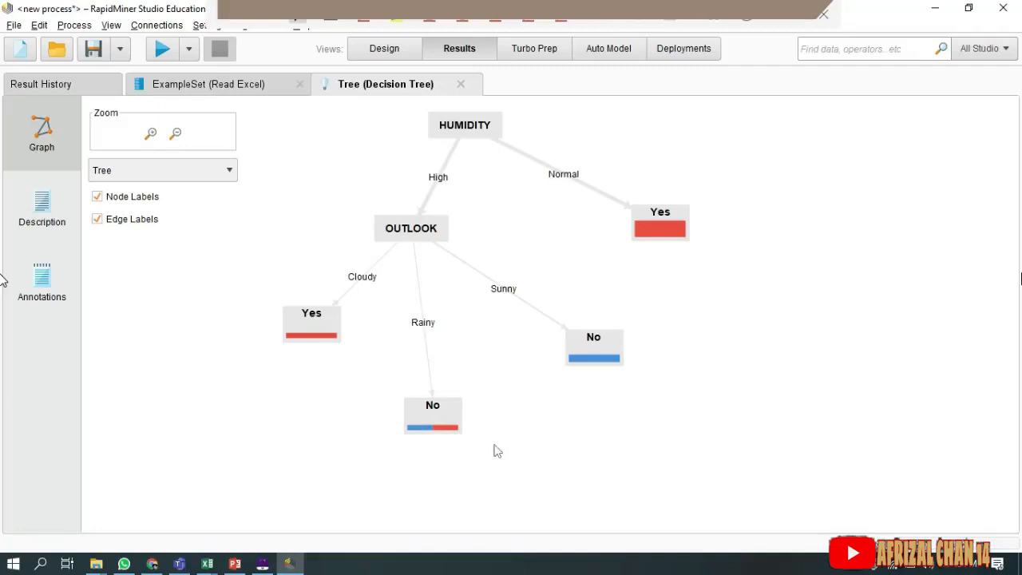
scroll(461, 447, down, 3)
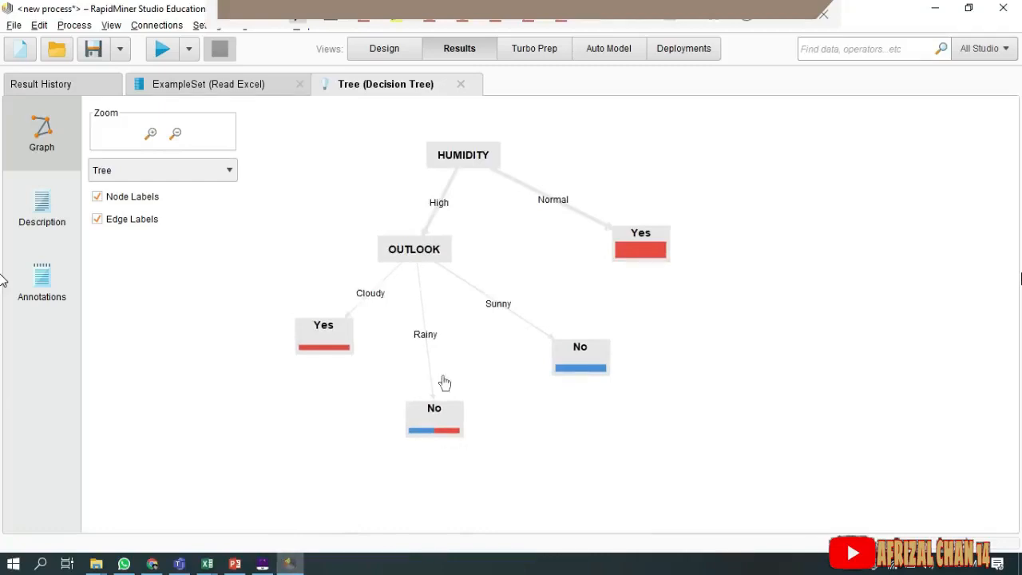
scroll(447, 391, down, 1)
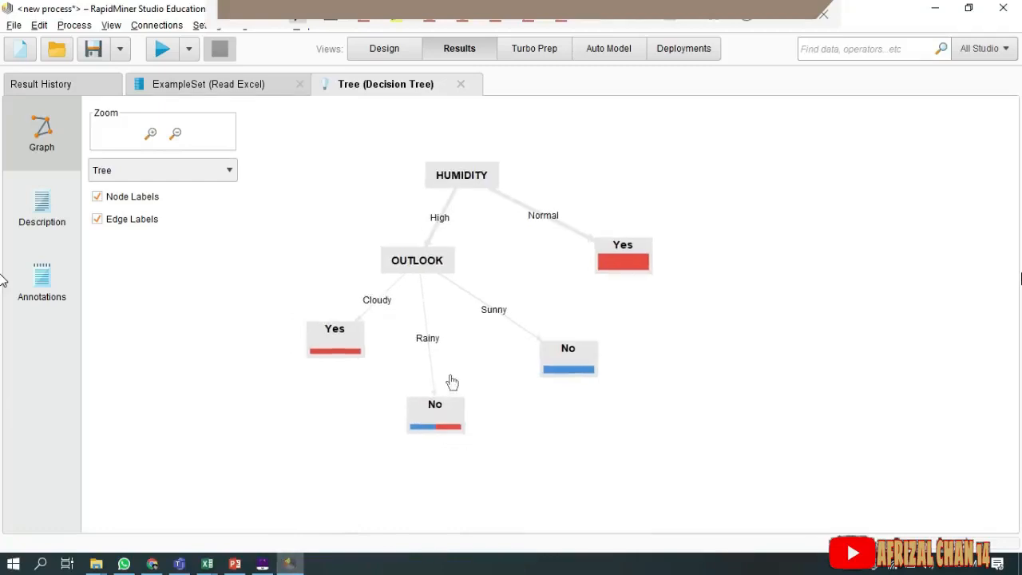
scroll(459, 379, up, 1)
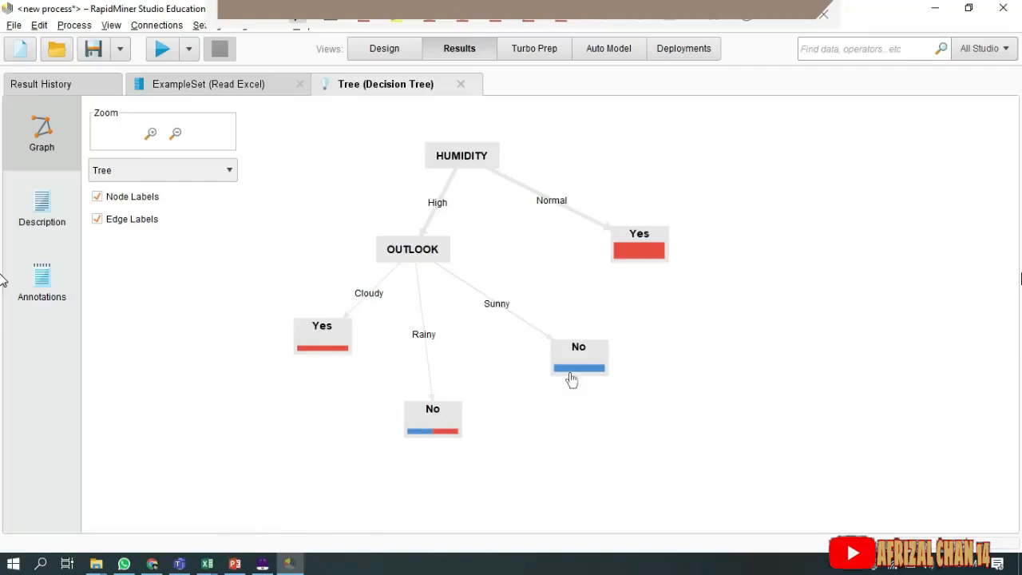
scroll(520, 385, down, 1)
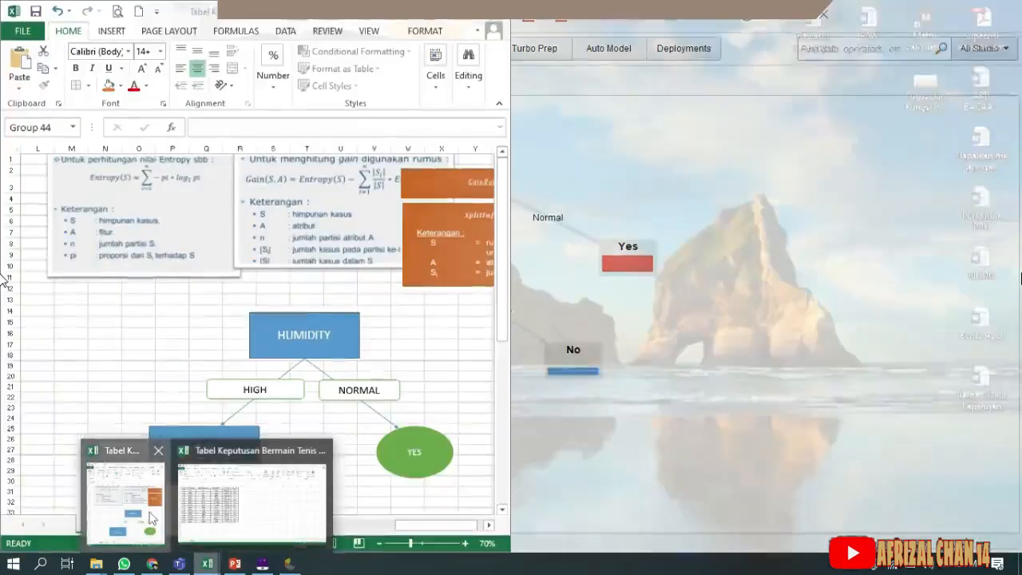
- Switch to Excel and examine the manually drawn tree on the UAS sheet from HUMIDITY down to the WINDY leaves
click(123, 499)
scroll(431, 390, down, 7)
scroll(411, 386, up, 2)
scroll(410, 384, down, 4)
scroll(405, 382, up, 4)
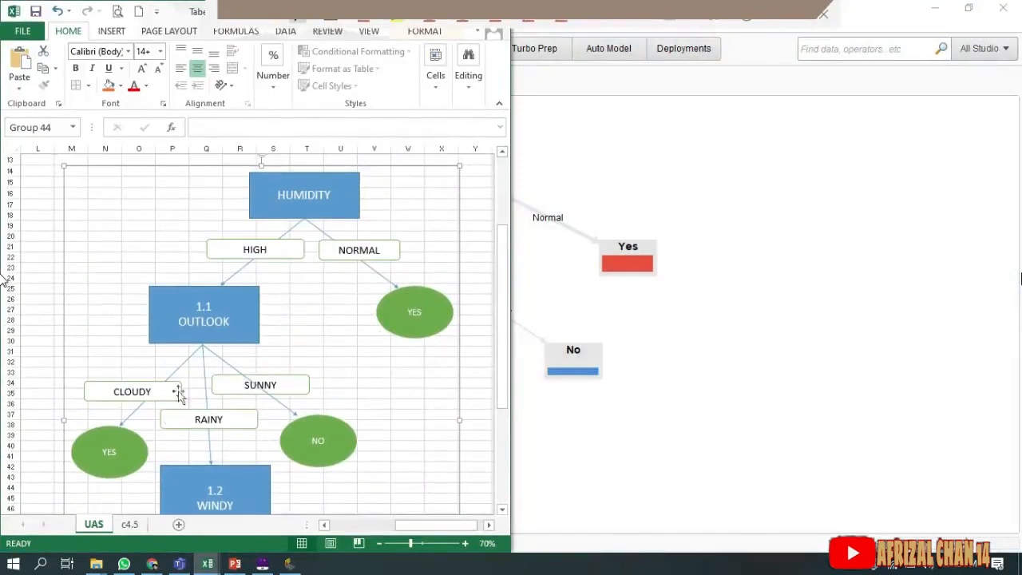
scroll(199, 392, down, 2)
scroll(199, 391, down, 4)
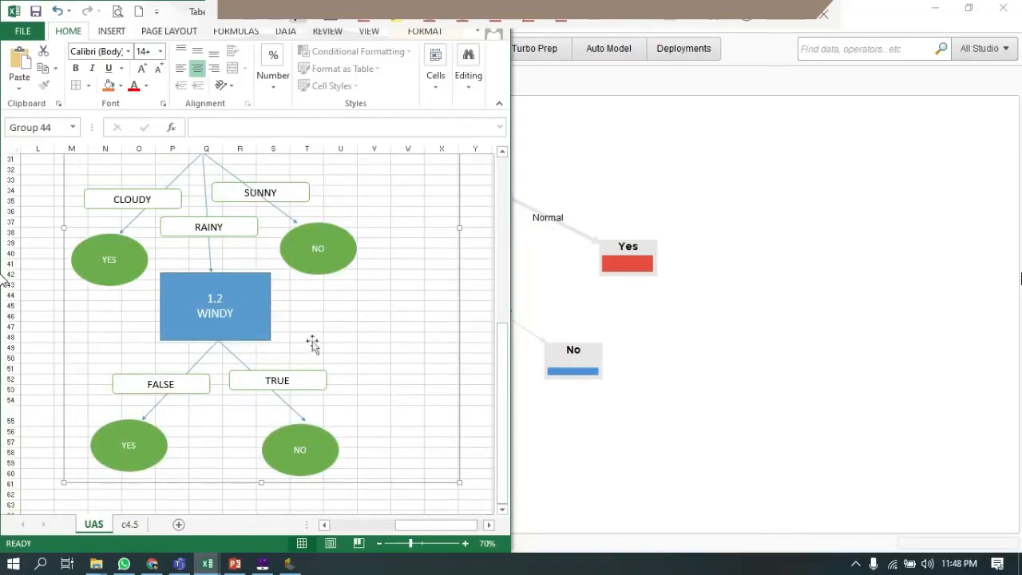
- Switch back to RapidMiner and inspect the whole generated decision tree again
click(565, 352)
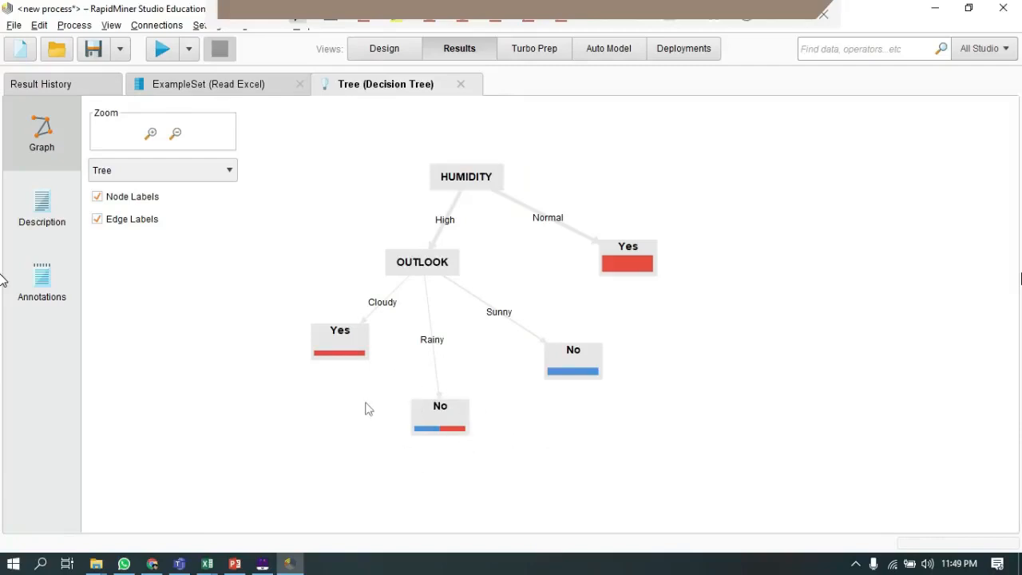
scroll(369, 409, down, 3)
scroll(492, 292, up, 1)
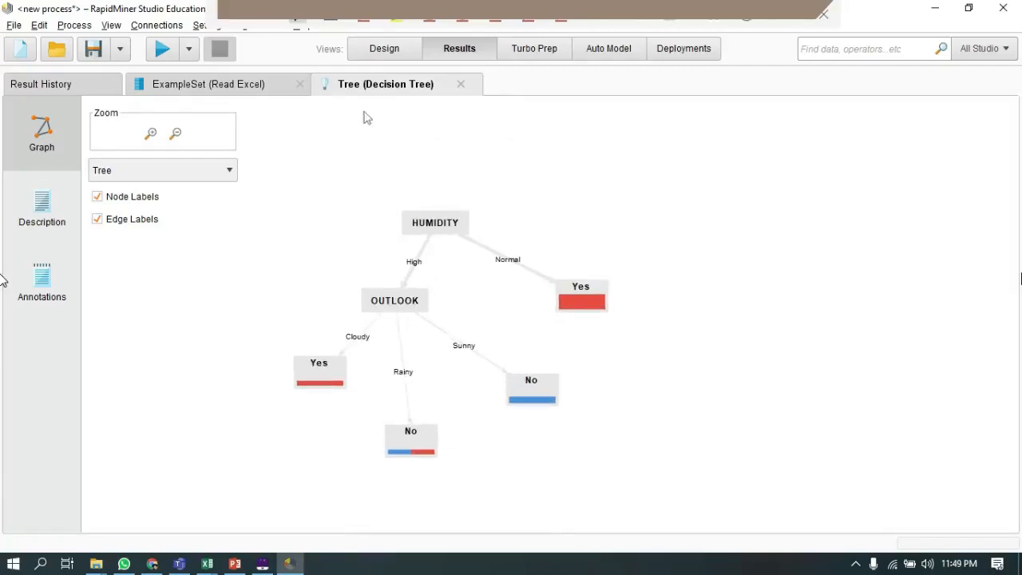
- Review the visualization, attribute statistics and data table of the ExampleSet (Read Excel) result
click(241, 87)
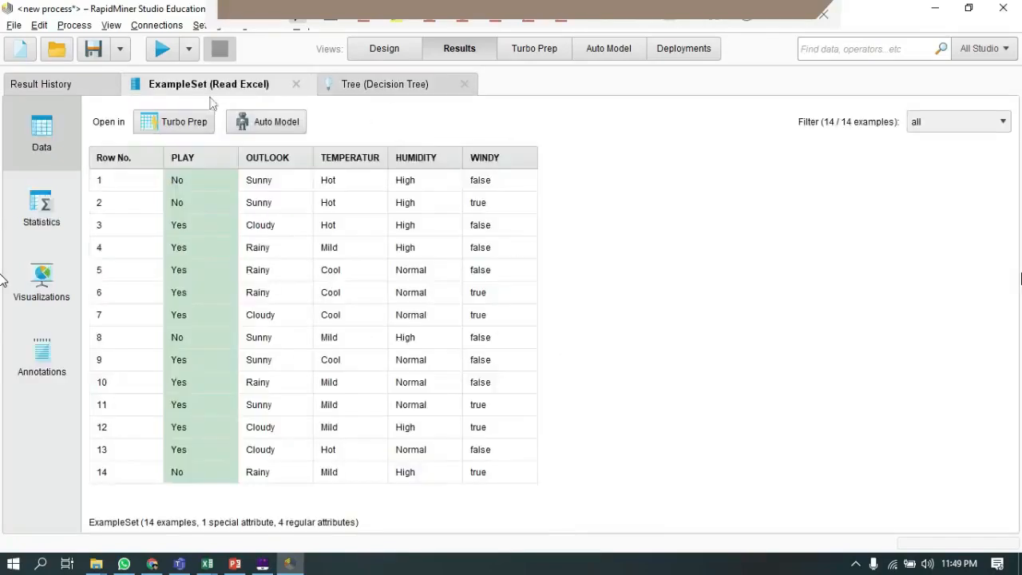
click(43, 224)
click(45, 281)
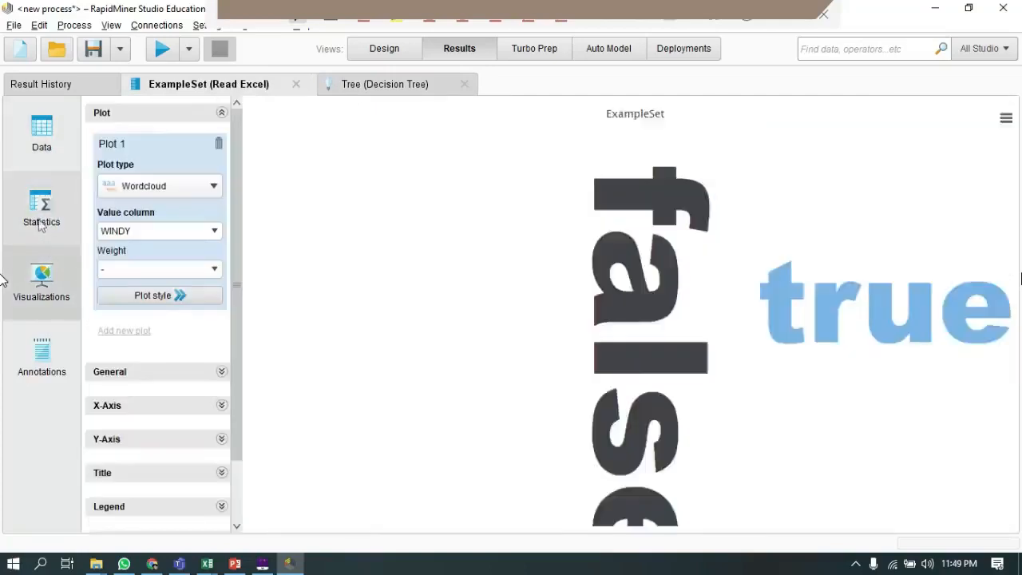
click(44, 222)
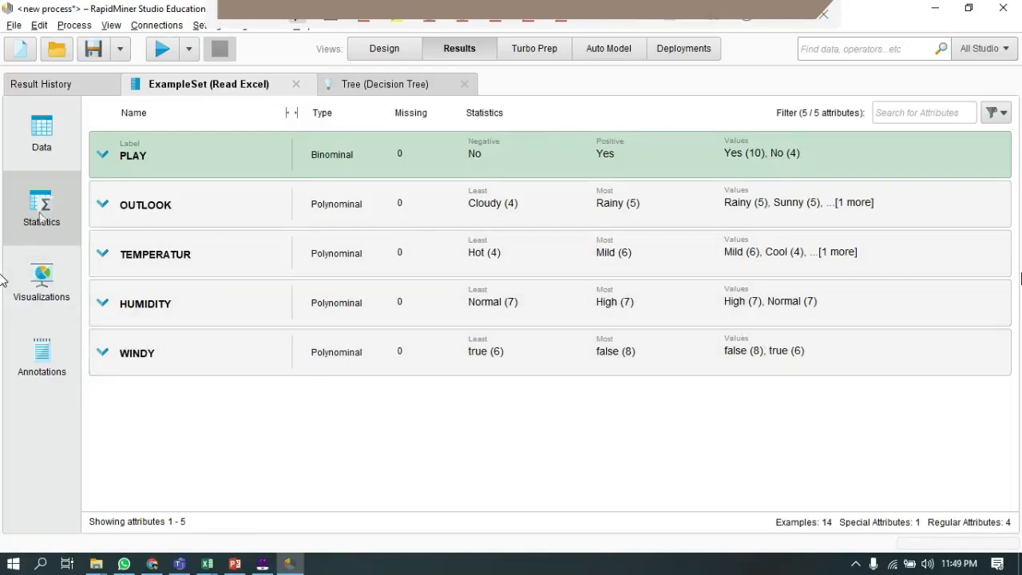
click(57, 154)
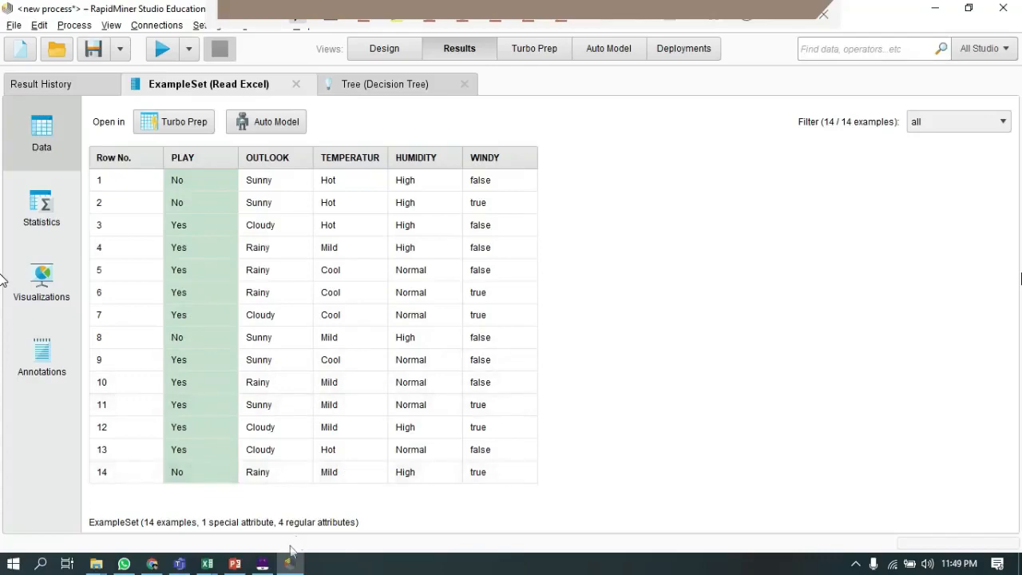
- Switch to Excel to look over the tennis data table and the manual tree, and bring up the PowerPoint presentation
mouse_move(207, 565)
click(252, 499)
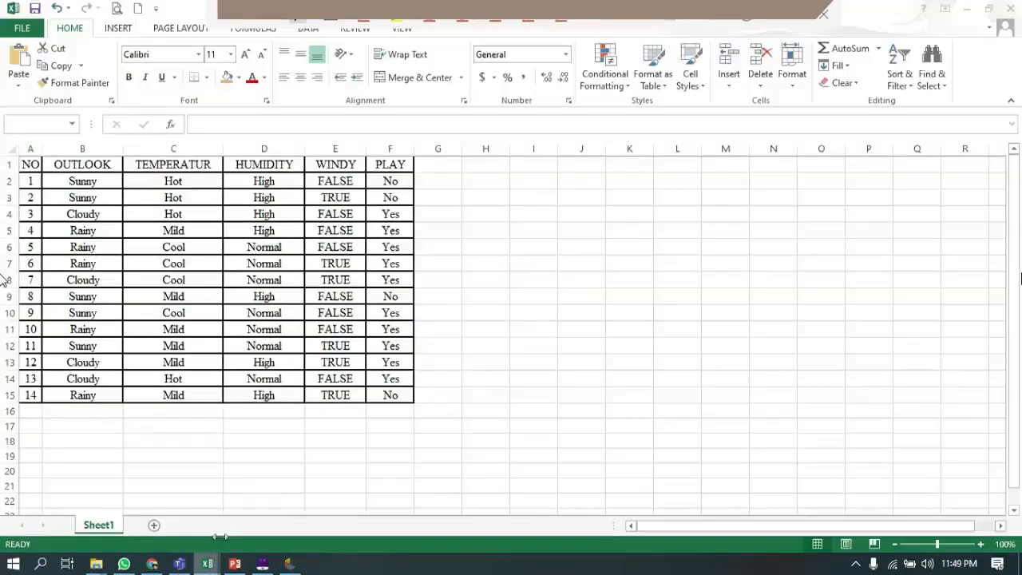
click(157, 535)
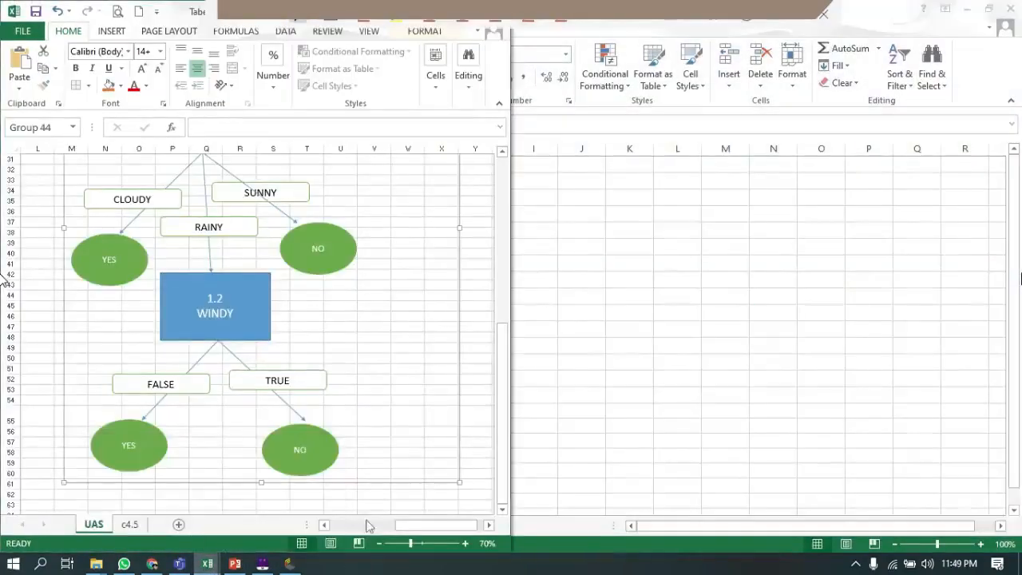
click(699, 278)
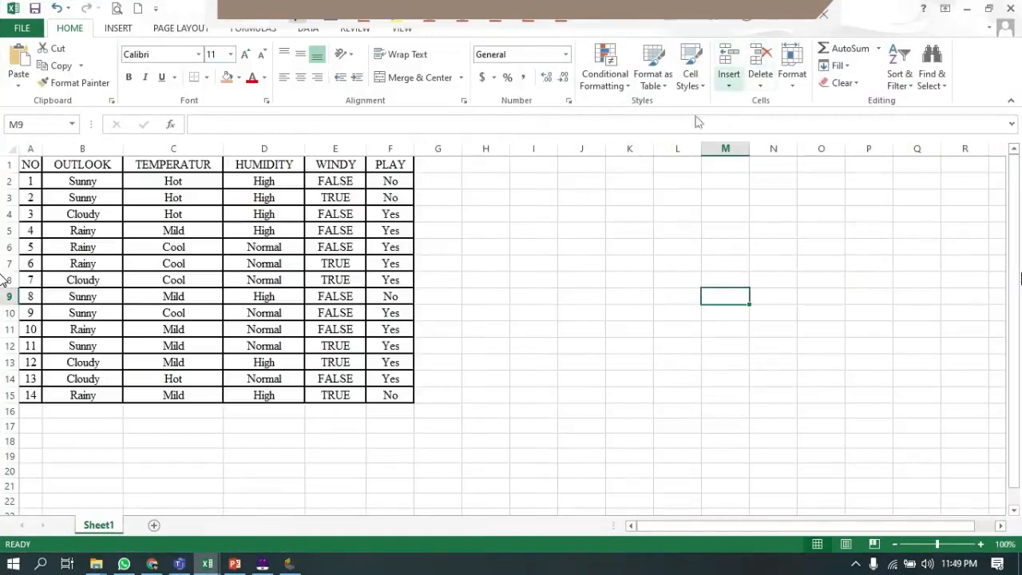
click(235, 564)
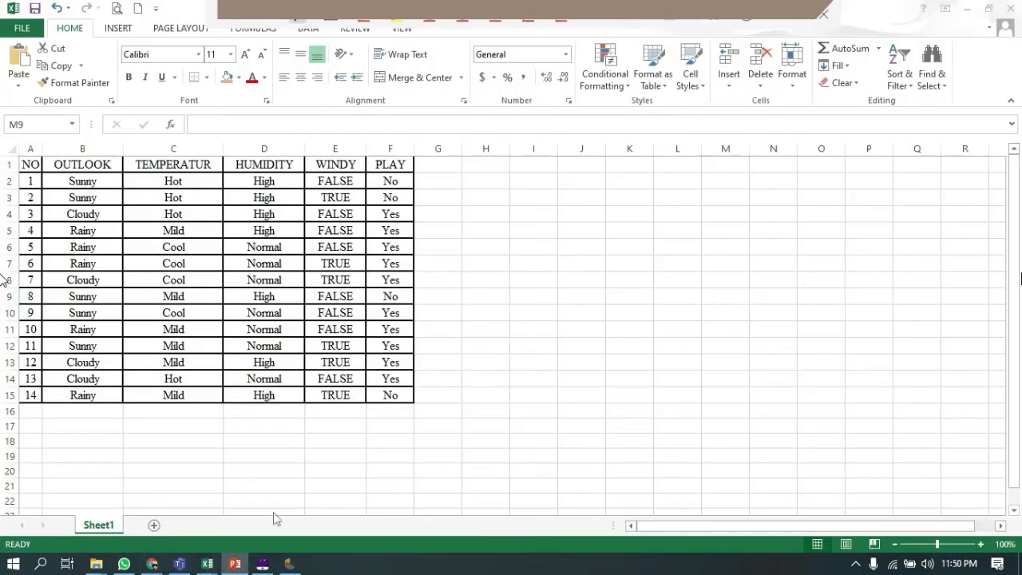